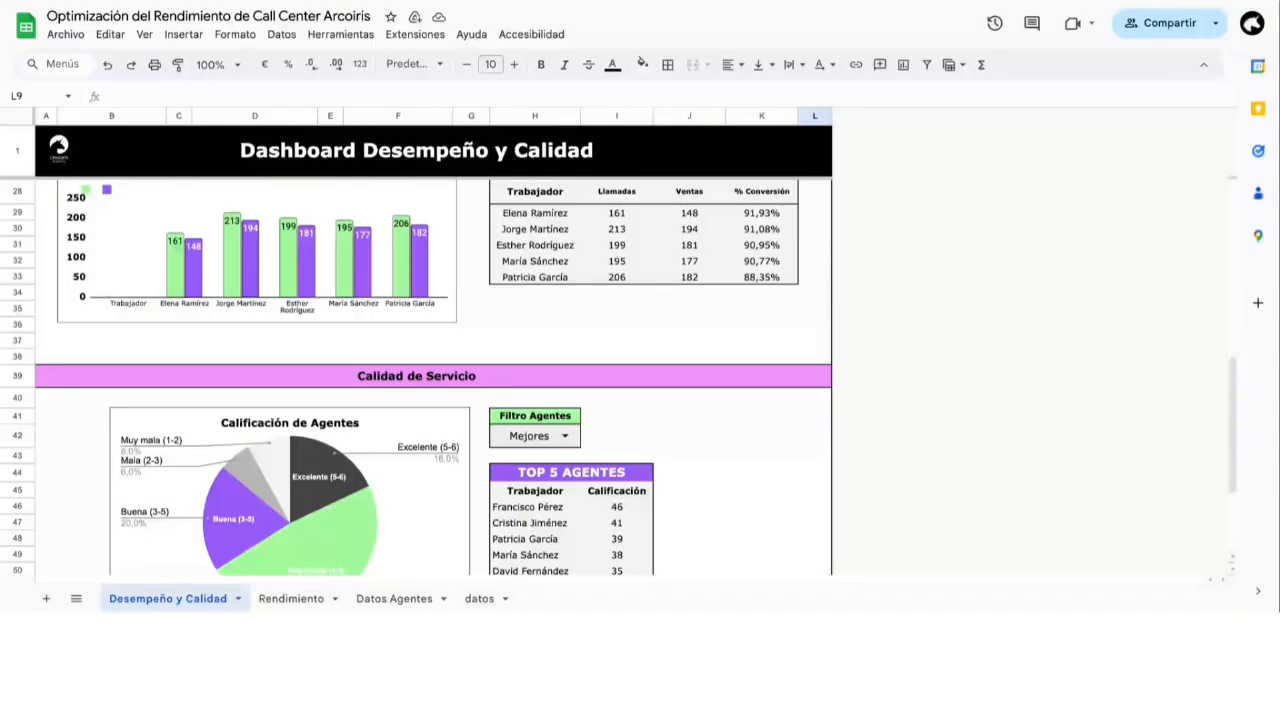
Open the datos sheet and go to its first records
click(479, 598)
click(272, 236)
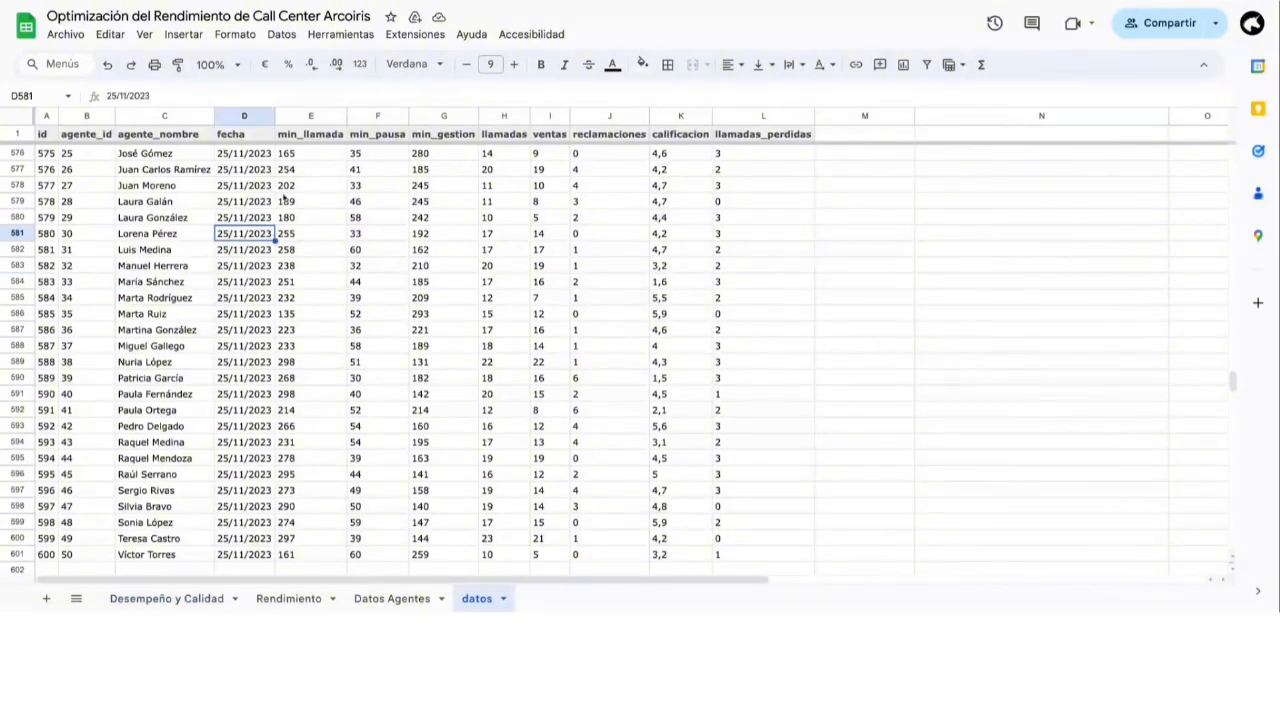
scroll(287, 201, up, 3)
scroll(1232, 380, up, 1)
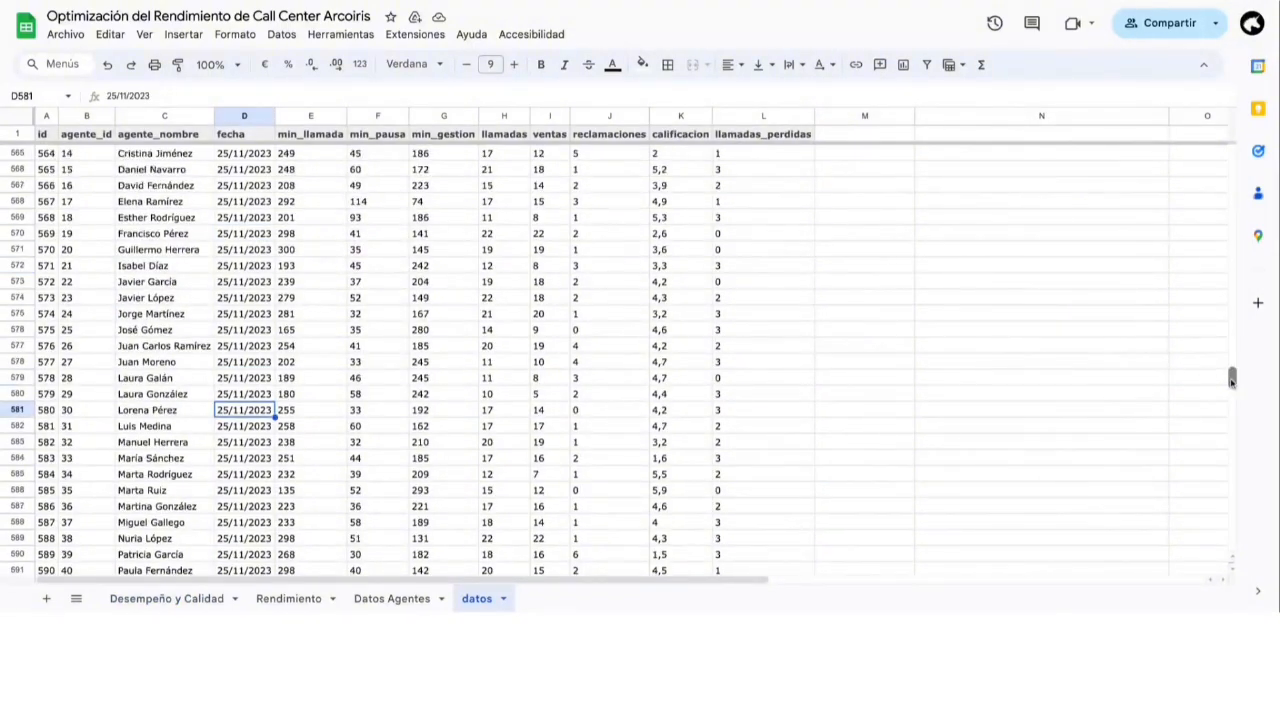
drag(1232, 382, 1232, 158)
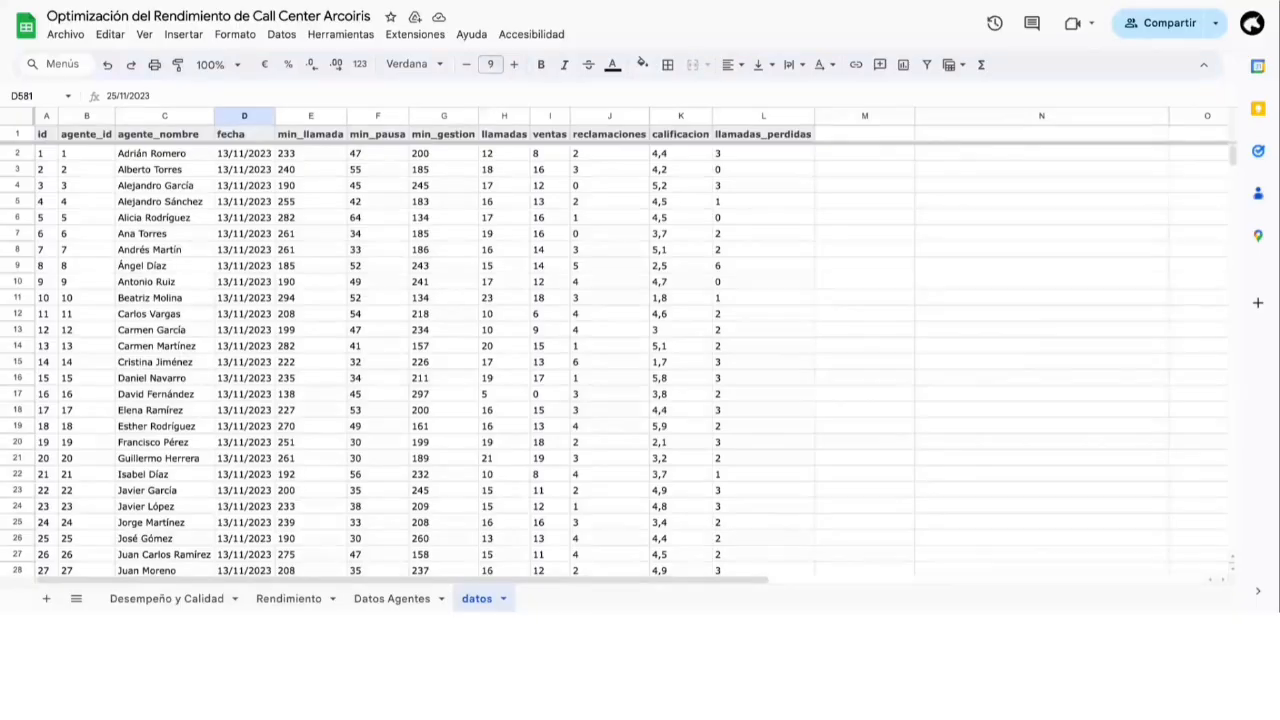
Examine the header row of the datos sheet and enlarge the page view
click(255, 218)
drag(18, 135, 18, 218)
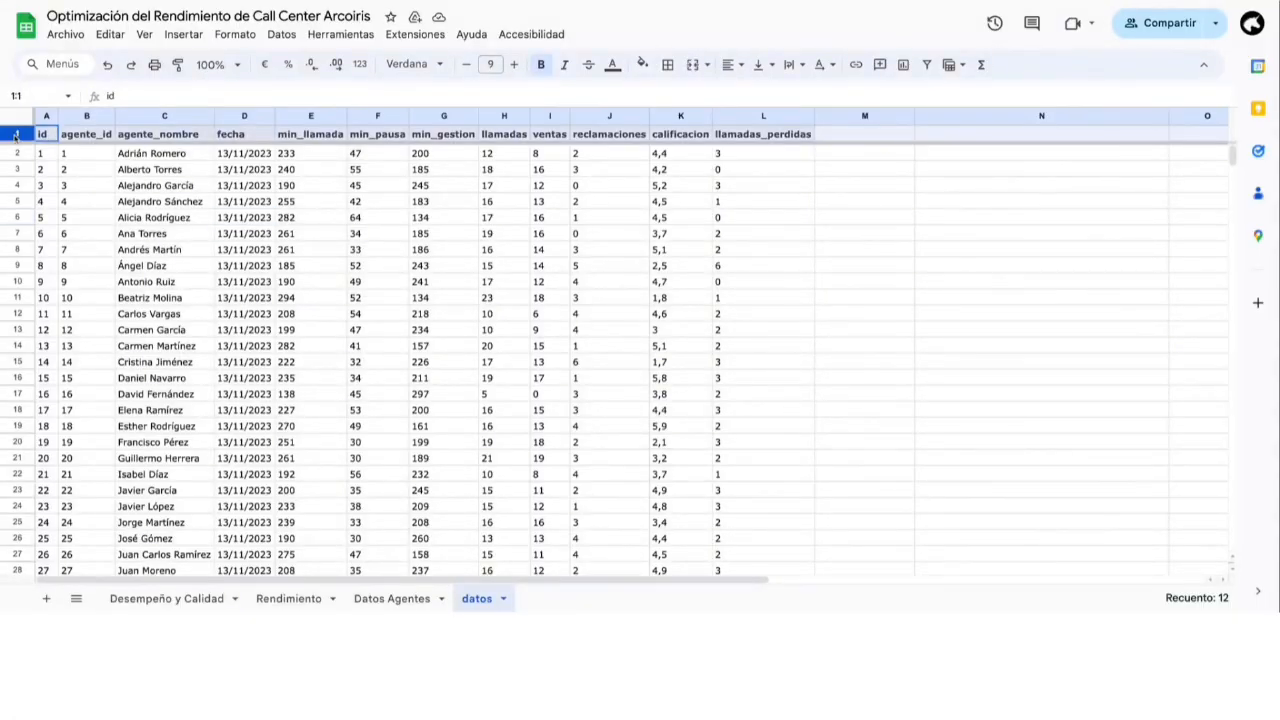
click(142, 202)
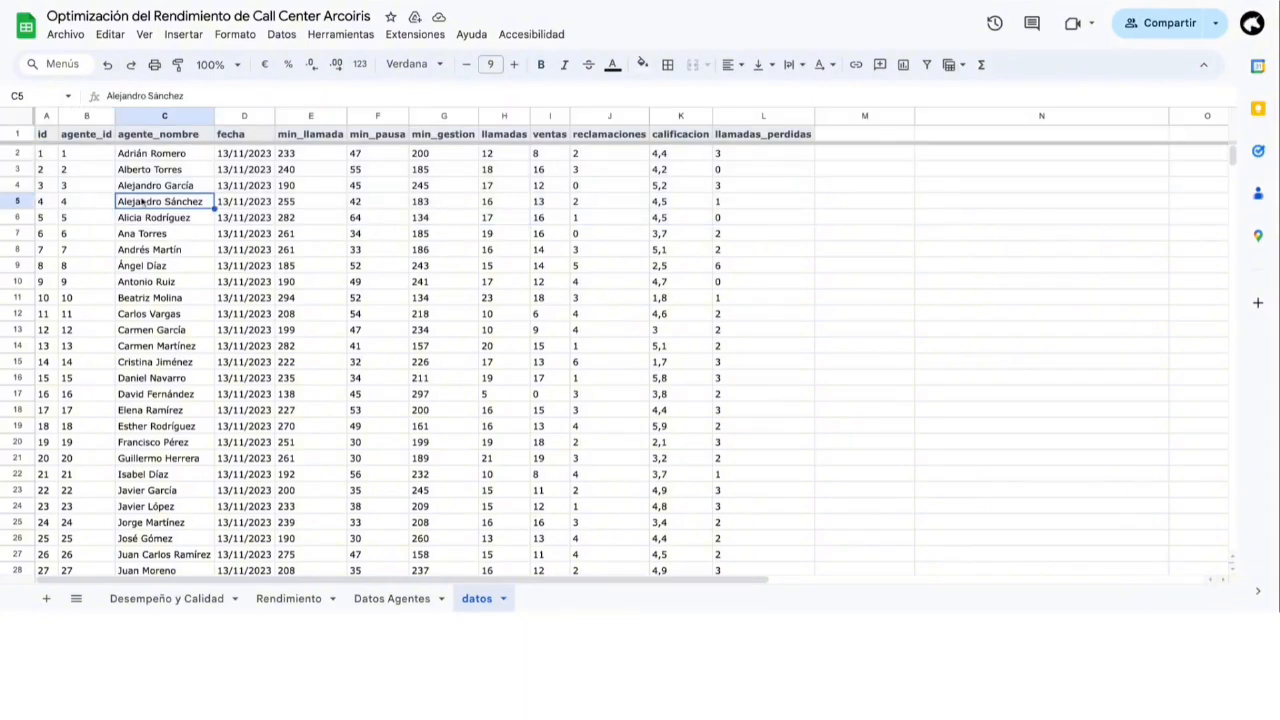
key(ctrl+plus)
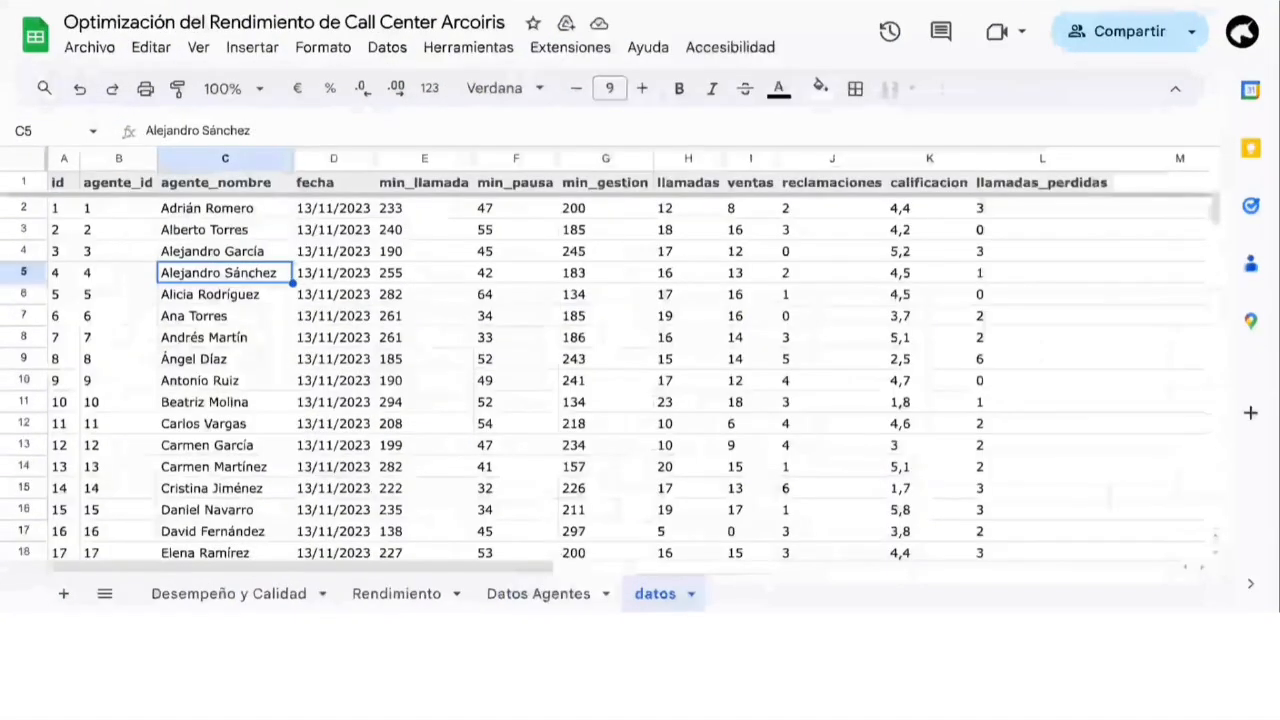
key(ctrl+plus)
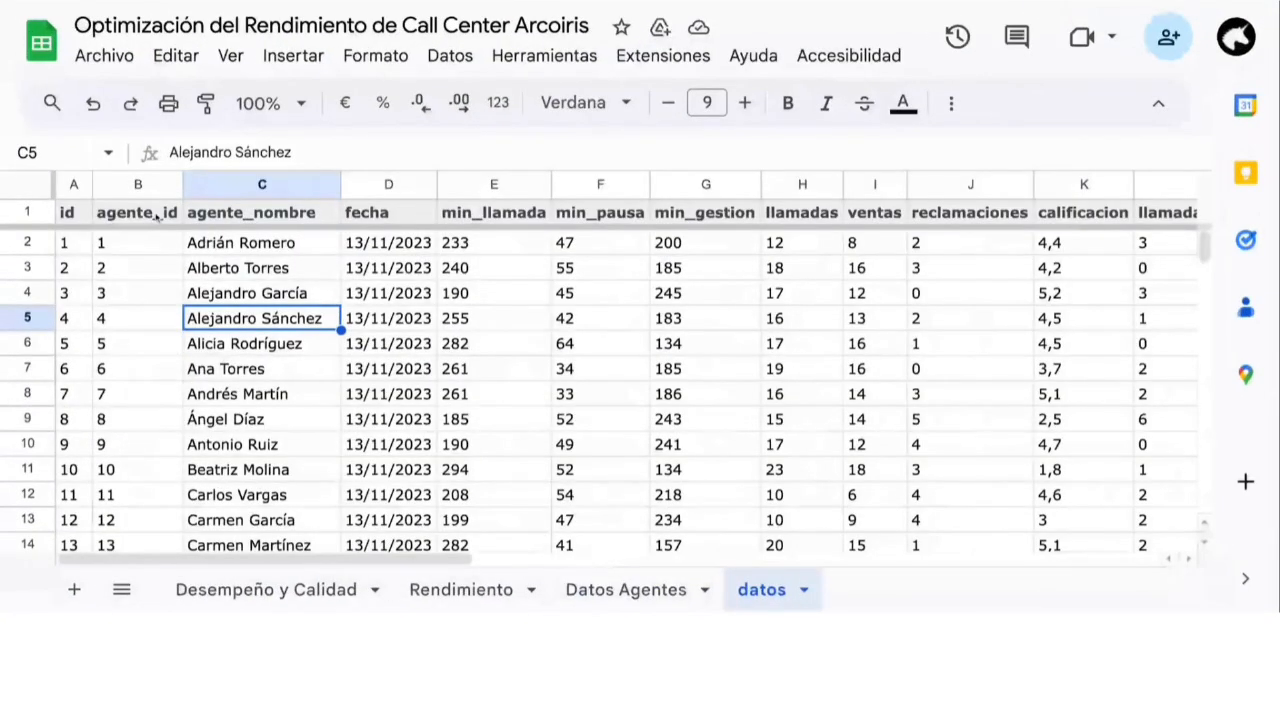
Compare the id and agente_id columns across the first records of the data
click(73, 184)
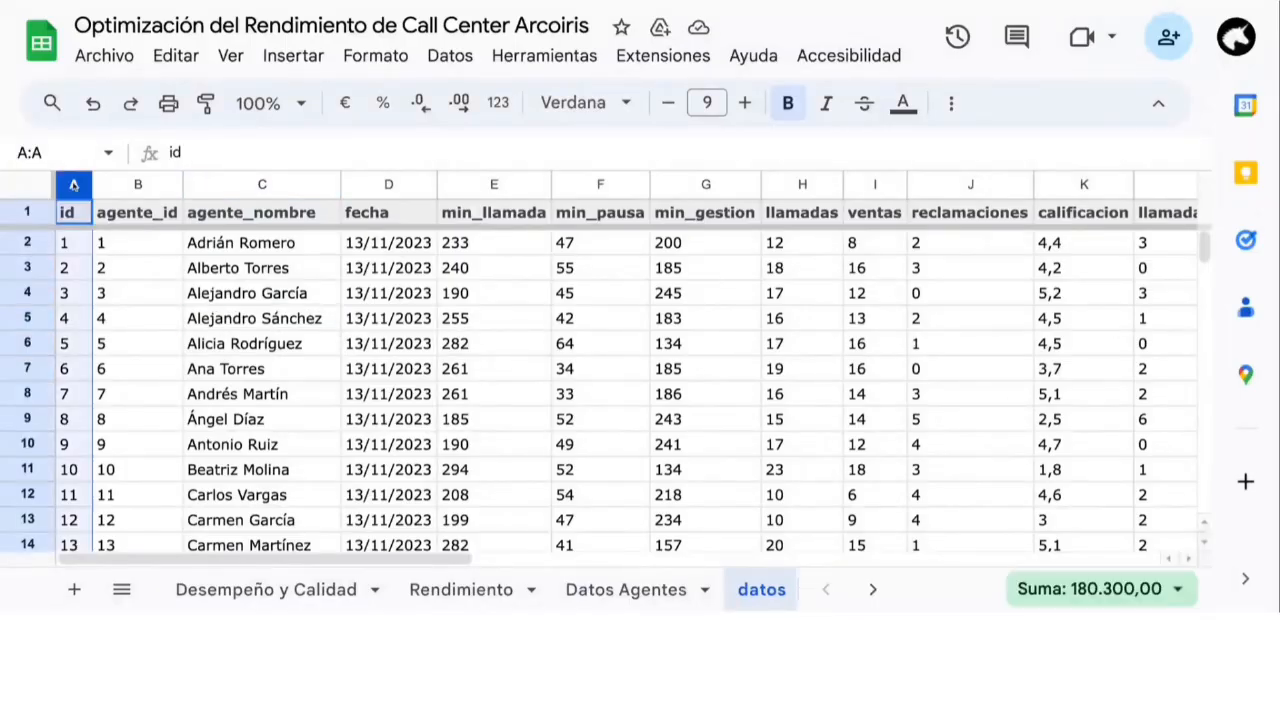
click(70, 246)
click(127, 190)
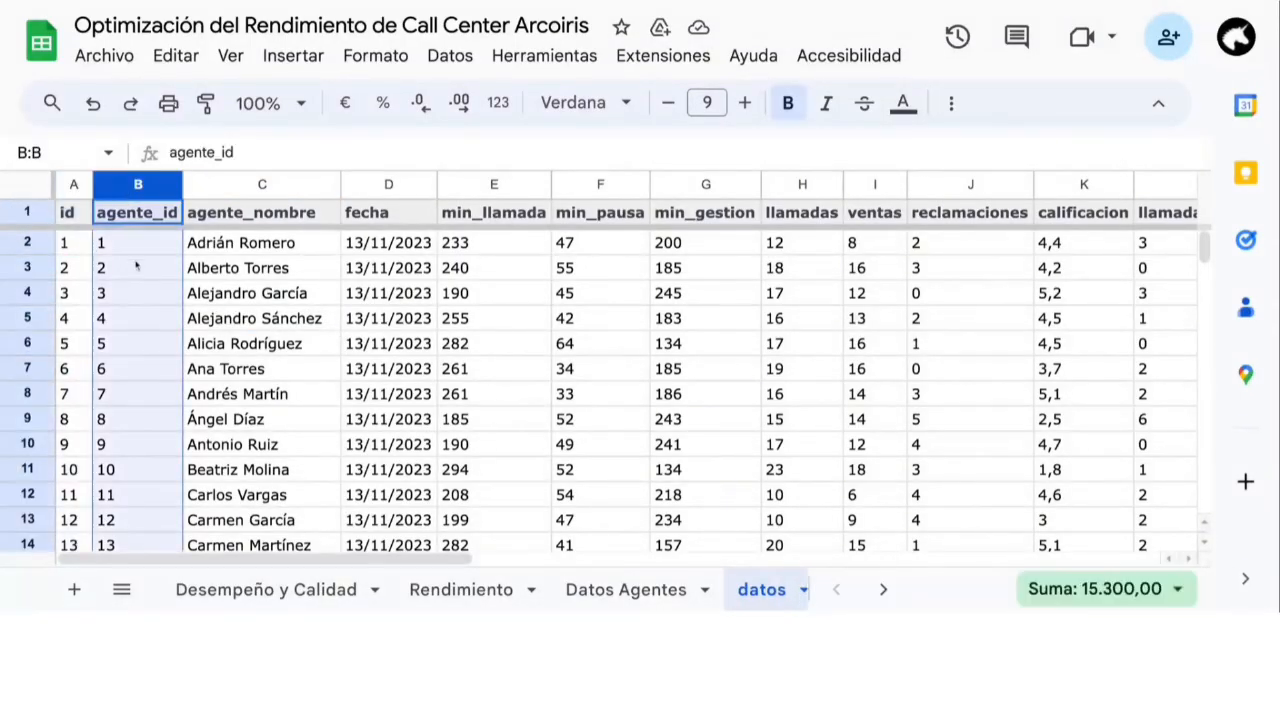
click(137, 253)
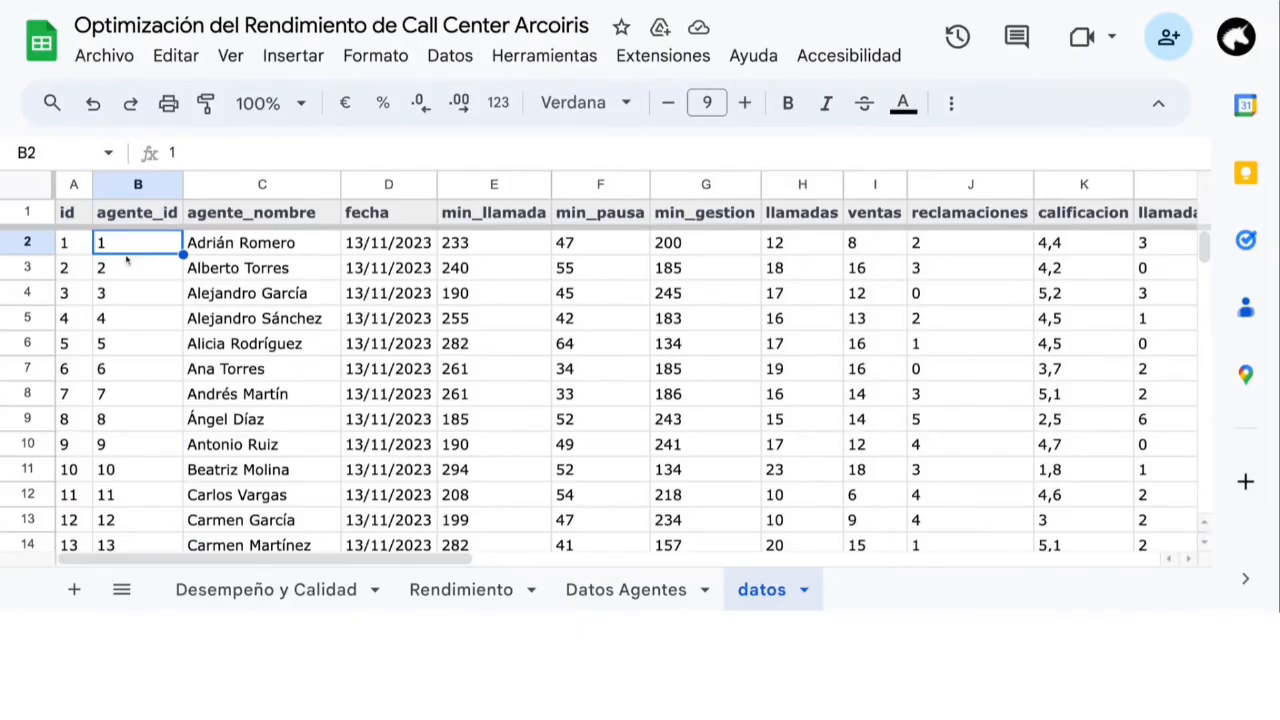
click(78, 248)
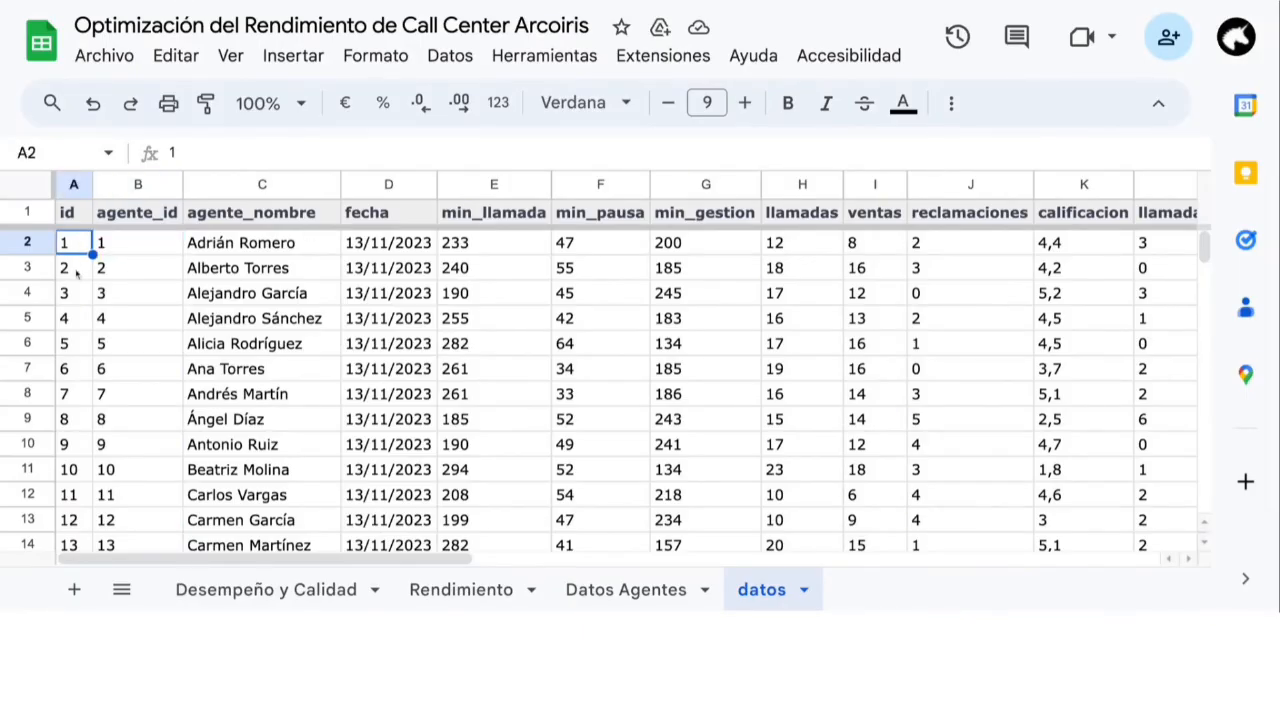
click(77, 274)
click(77, 298)
click(76, 328)
click(69, 252)
click(76, 298)
click(145, 244)
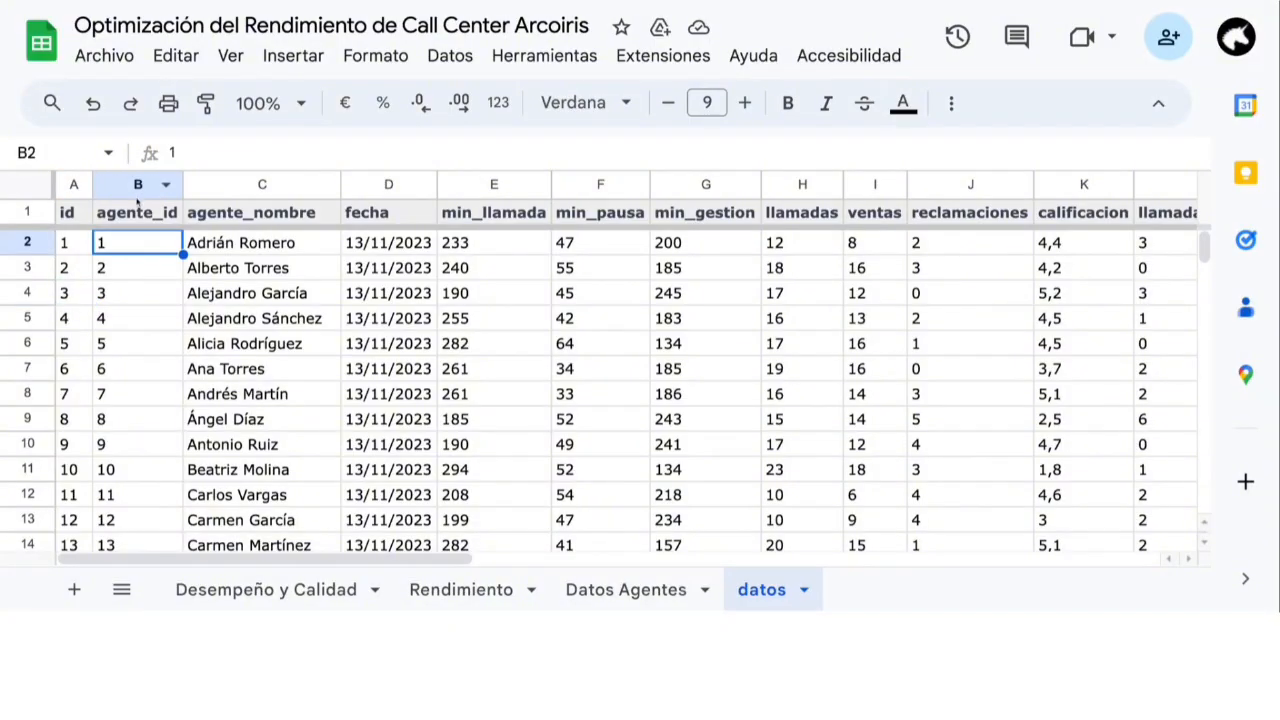
Add a filter to the data using header row 1
click(44, 215)
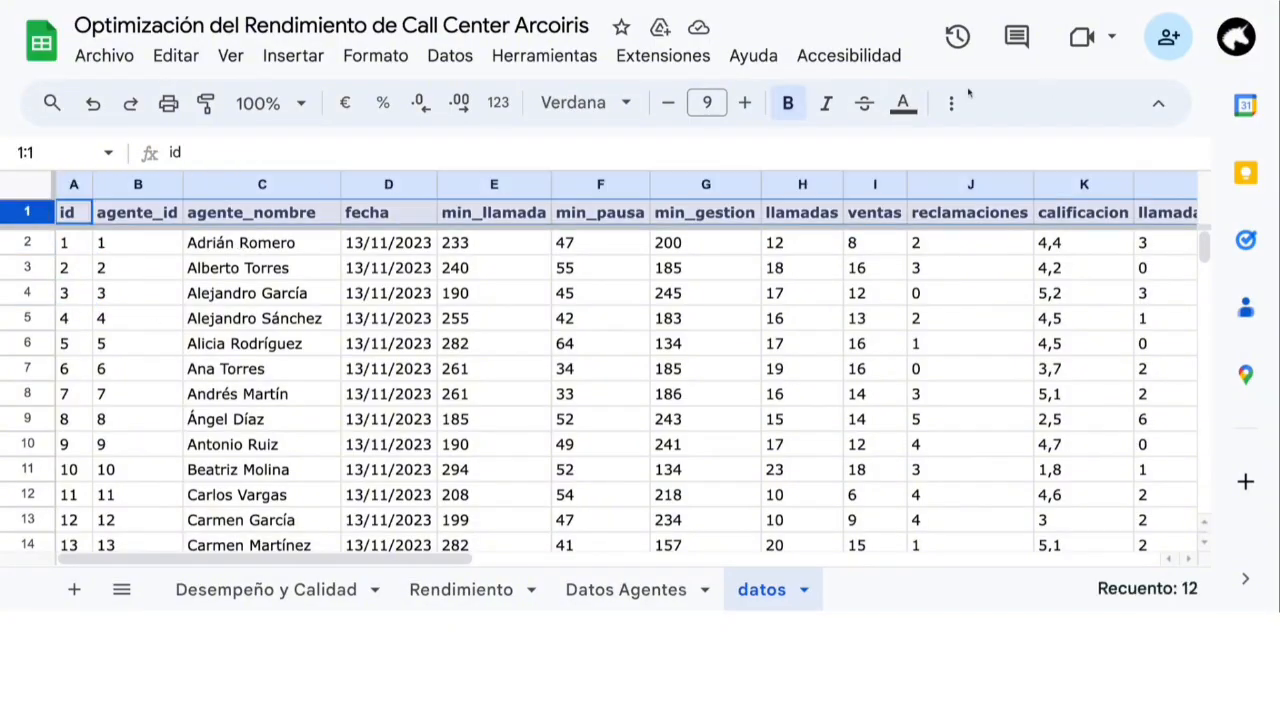
click(951, 103)
click(861, 151)
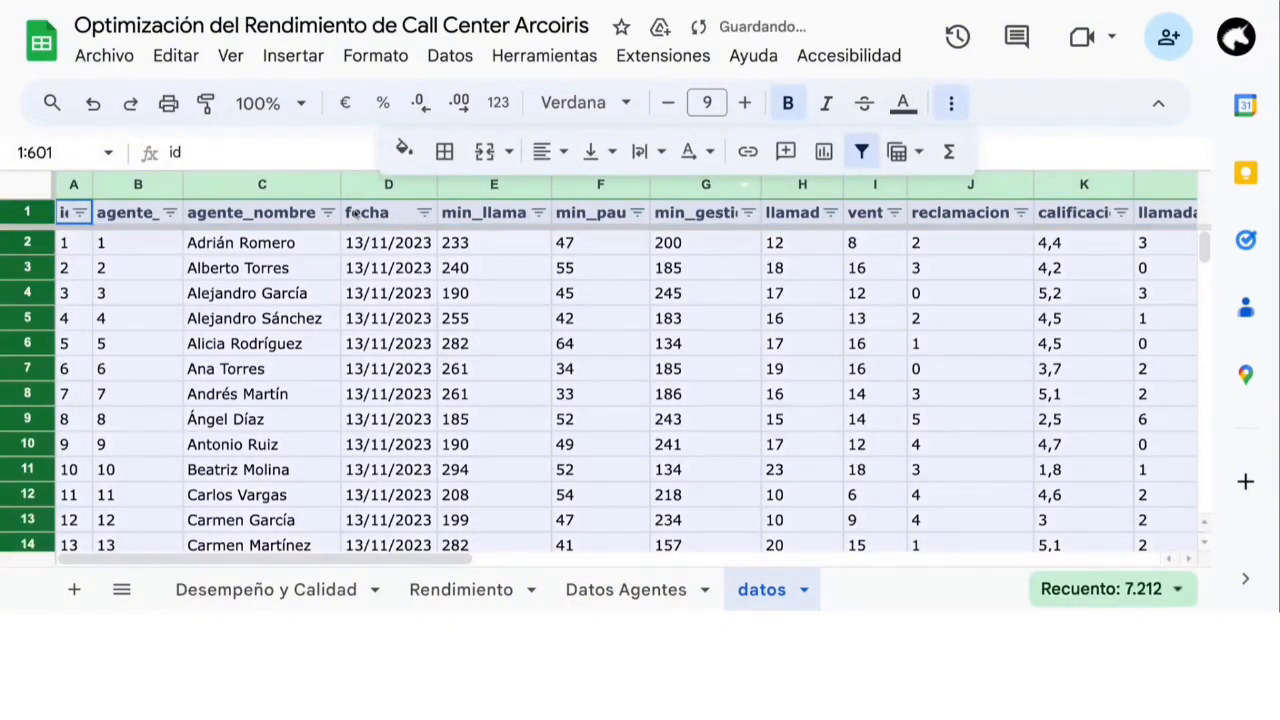
Filter the agente_nombre column by value to show only the first listed agent's records
click(327, 212)
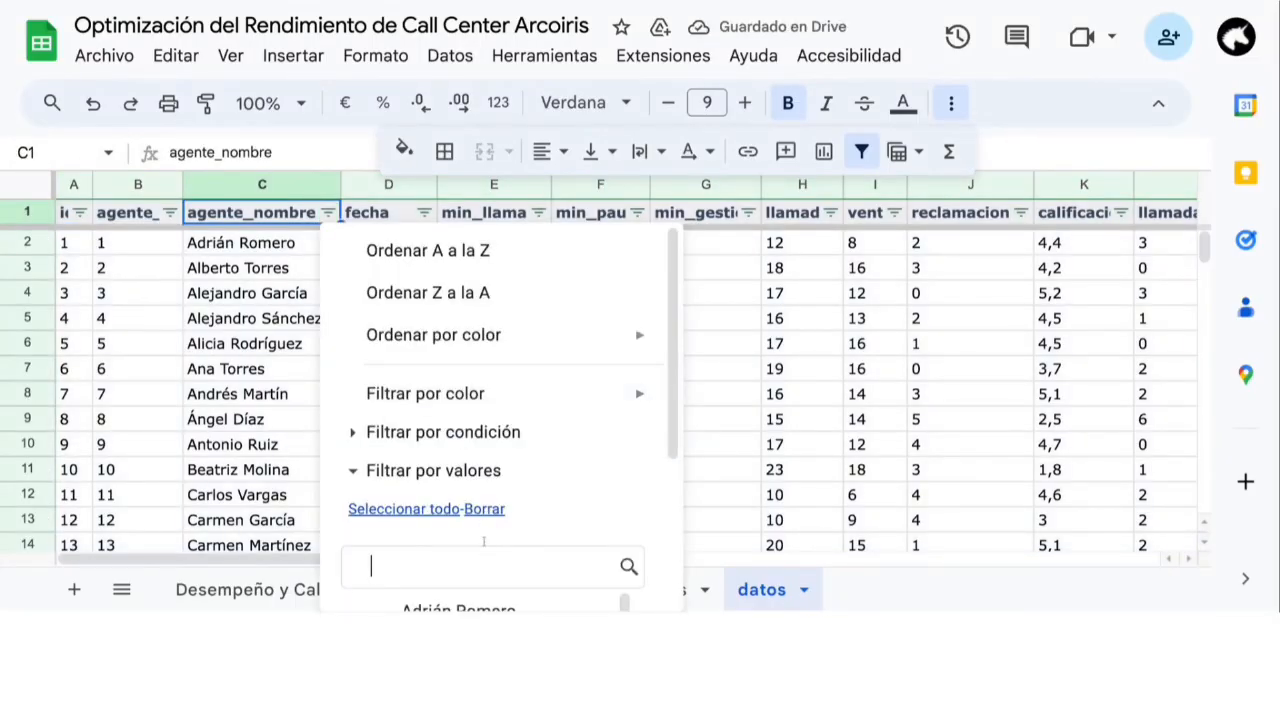
text(adr)
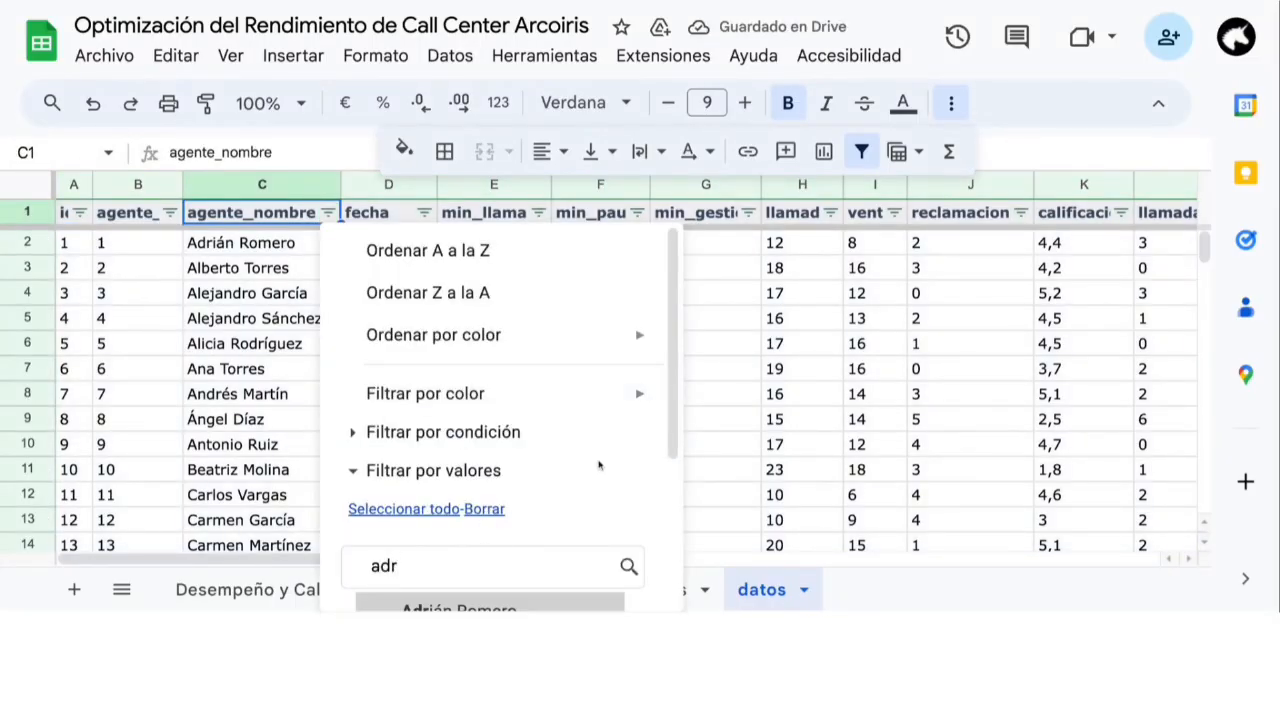
scroll(597, 463, down, 1)
scroll(600, 429, down, 2)
click(623, 556)
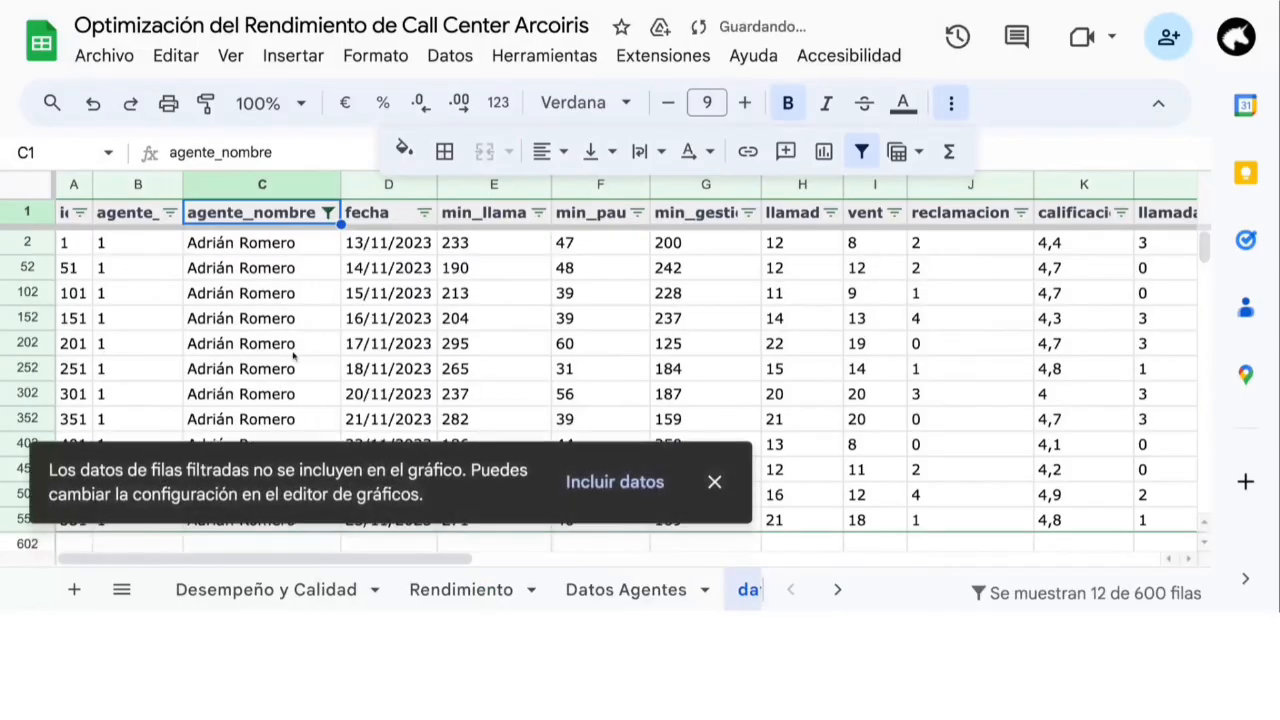
click(711, 483)
Compare the id values with the agente_id values in the filtered agent's rows
drag(66, 243, 84, 519)
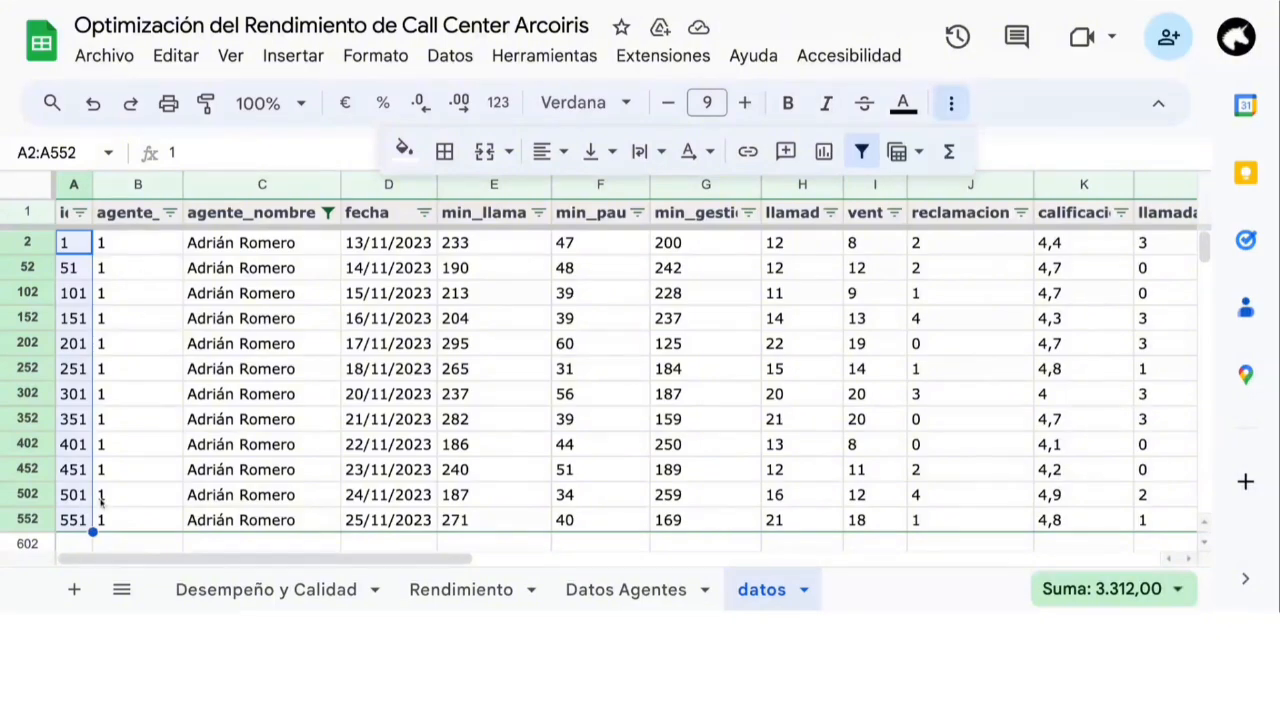
click(143, 248)
key(shift+Down)
key(shift+Down)
key(shift+Down)
key(shift+Down)
key(shift+Down)
key(shift+Down)
key(shift+Down)
key(shift+Down)
key(shift+Down)
key(shift+Down)
key(shift+Down)
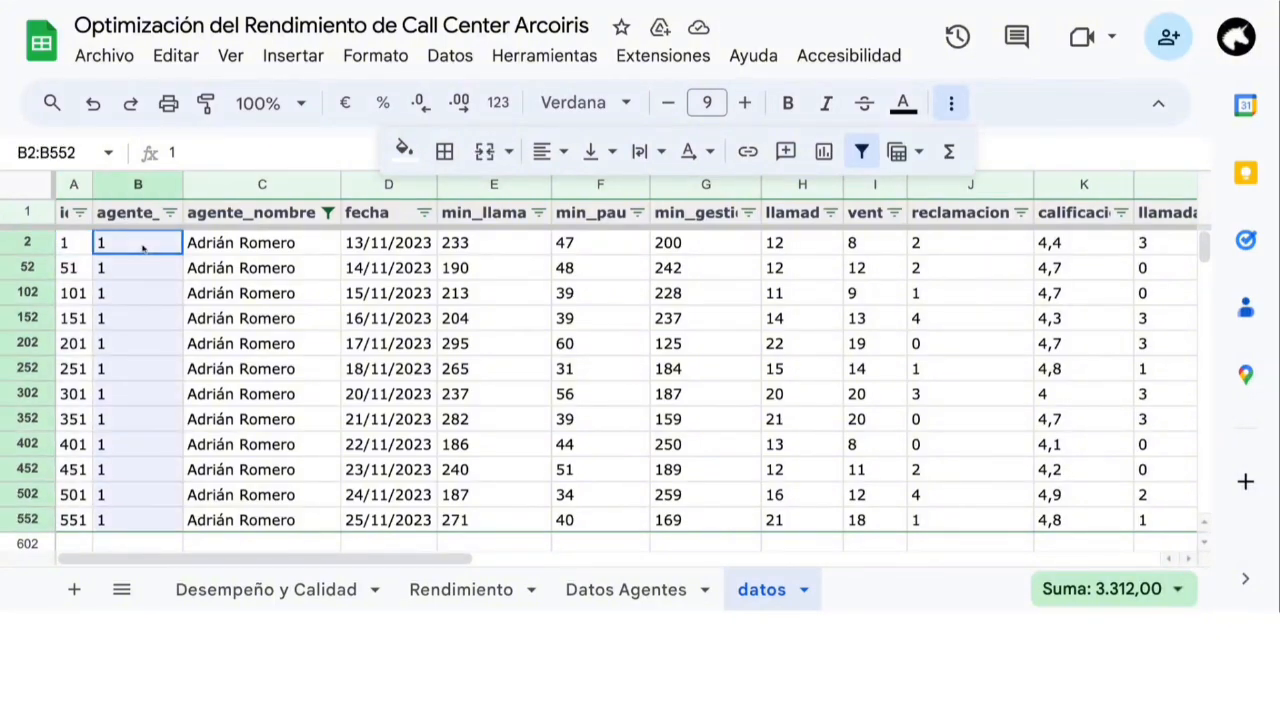
click(119, 243)
click(30, 243)
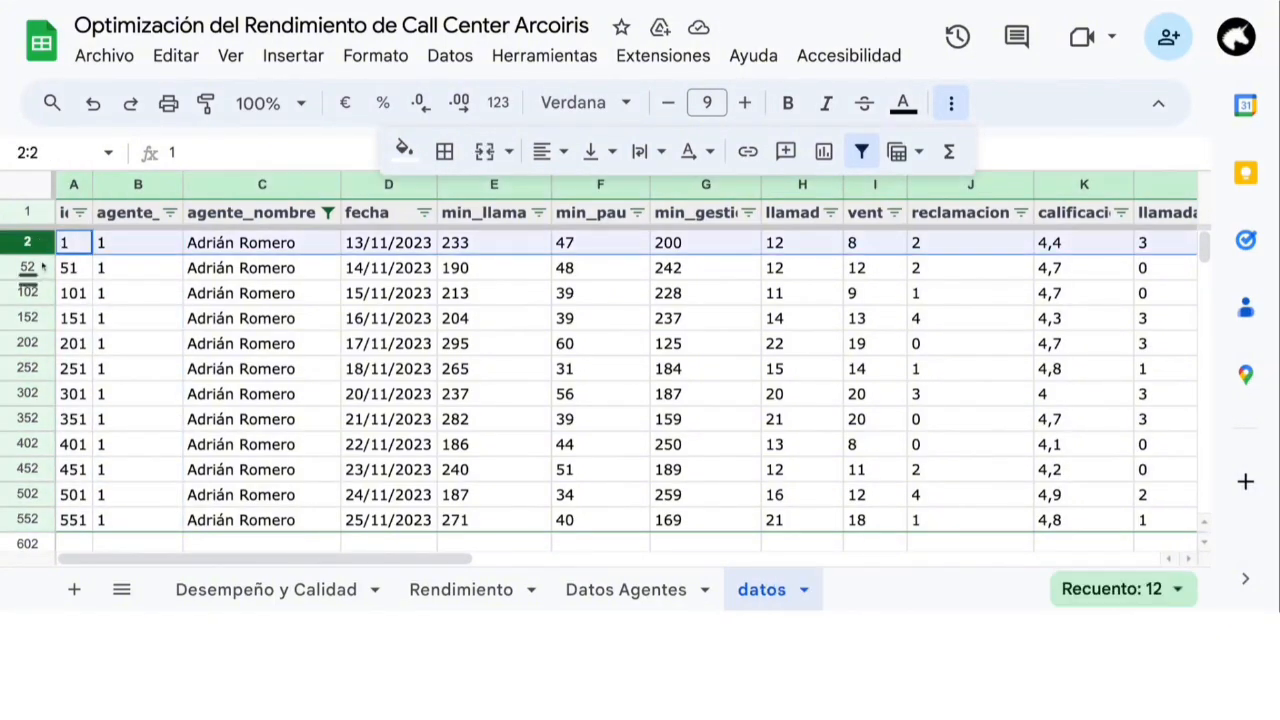
click(28, 267)
Fit the widths of the agente_id and id columns to their contents
click(130, 212)
double_click(182, 184)
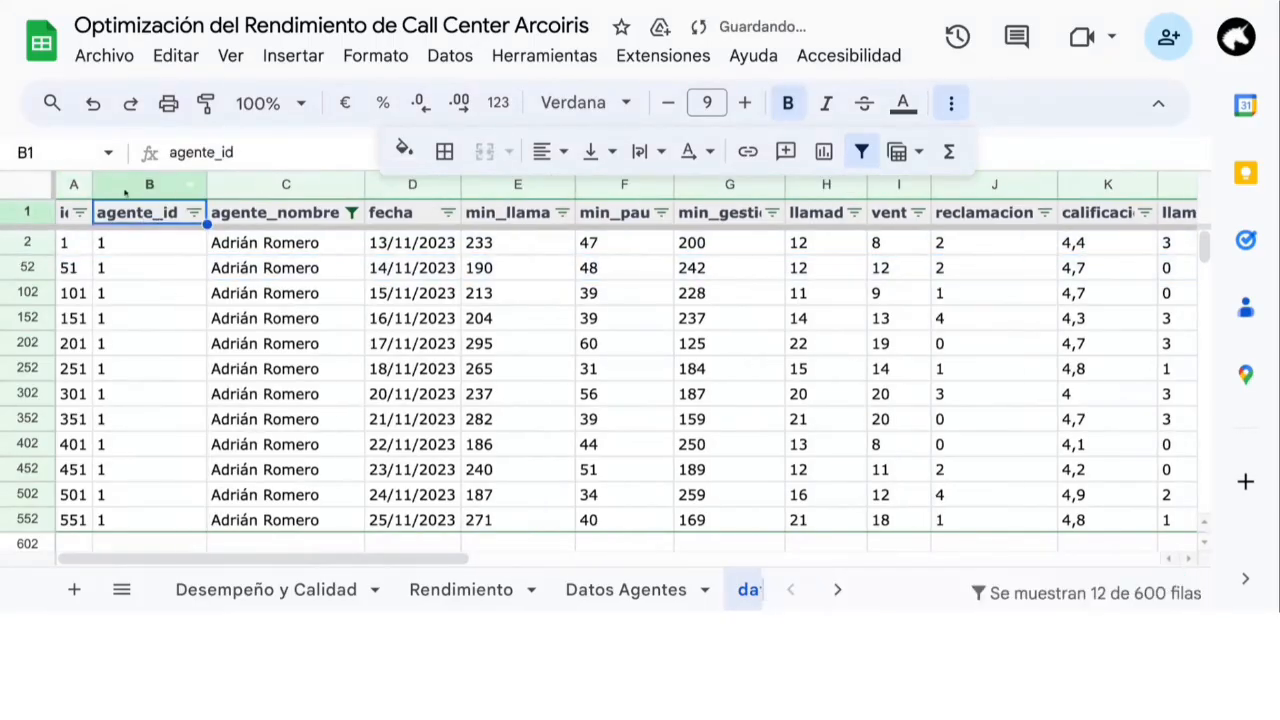
click(76, 212)
double_click(93, 184)
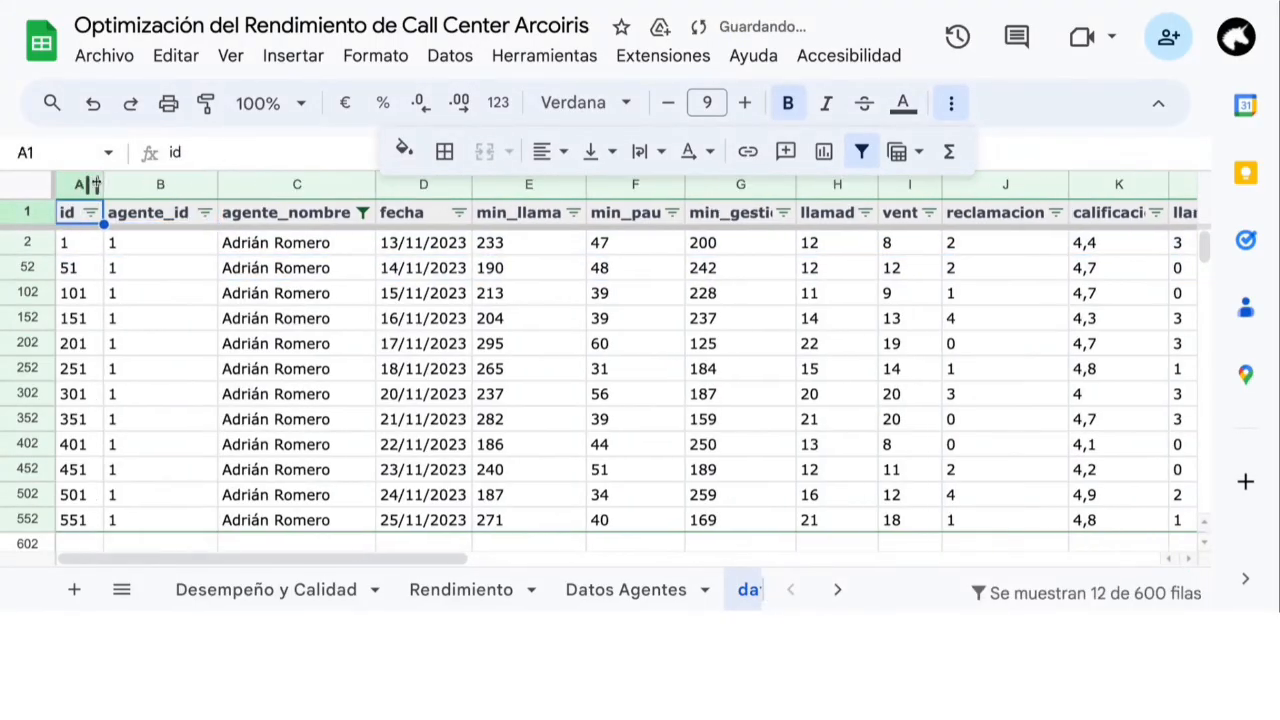
Check how agente_id repeats down the filtered rows while id differs for each record
click(137, 247)
click(148, 300)
click(142, 424)
click(165, 503)
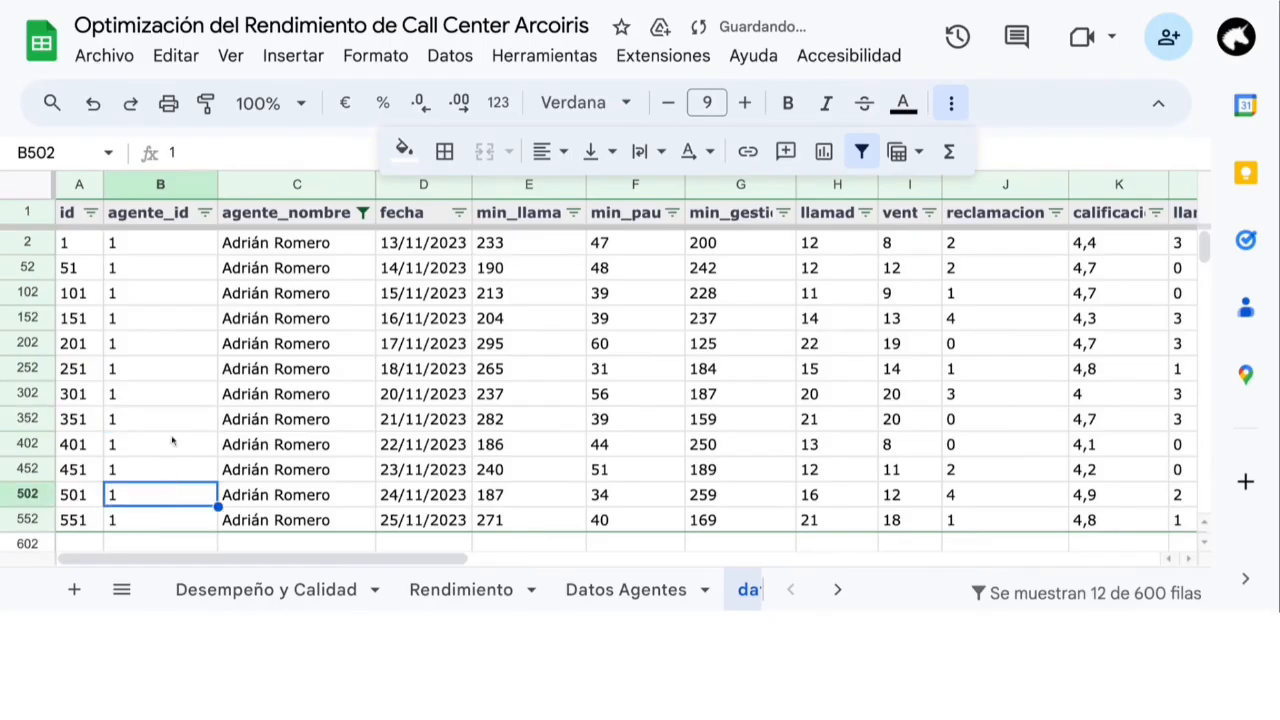
click(188, 352)
click(166, 247)
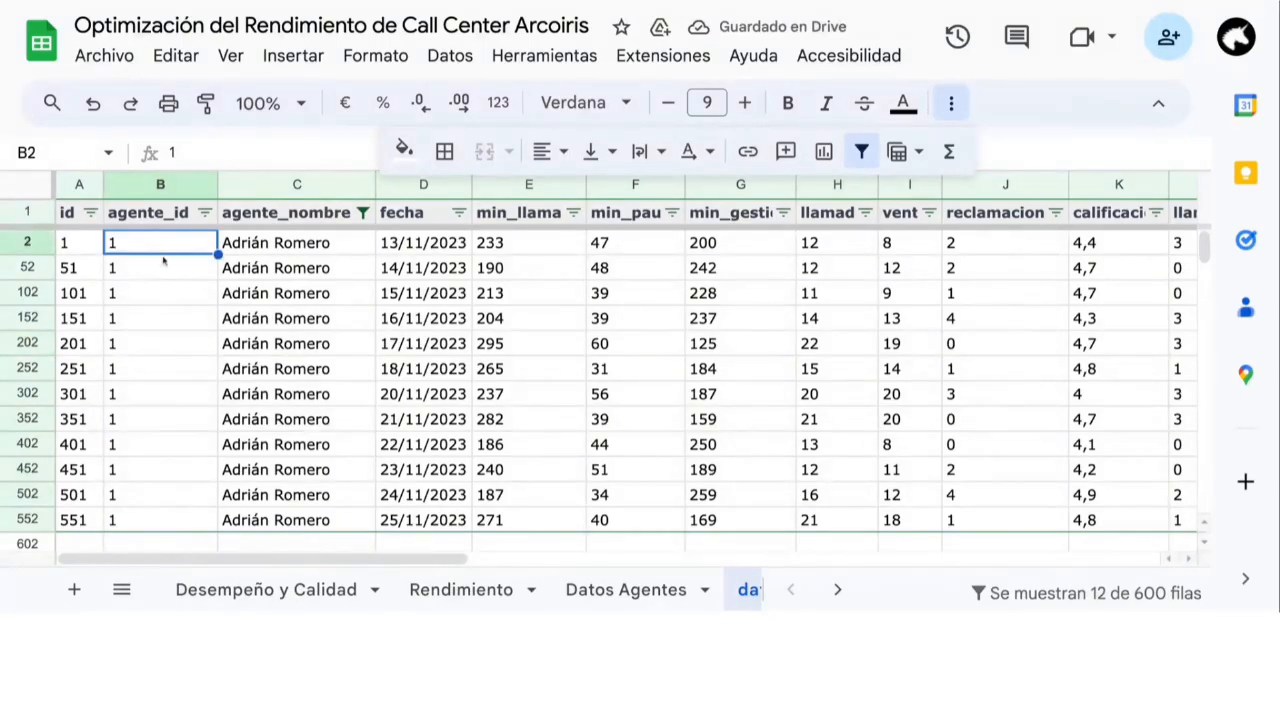
drag(165, 250, 165, 520)
drag(85, 249, 85, 469)
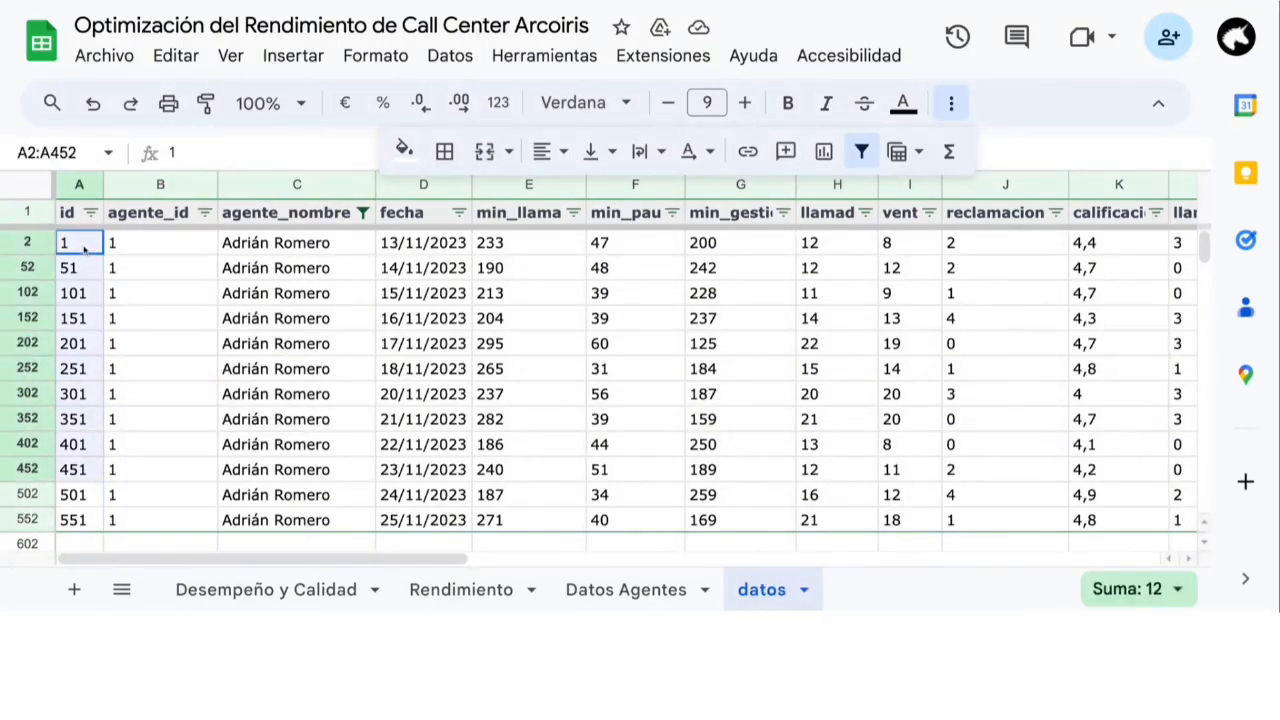
Reset the agente_nombre filter to show the records of all agents
click(362, 212)
click(118, 509)
scroll(118, 509, down, 3)
click(269, 571)
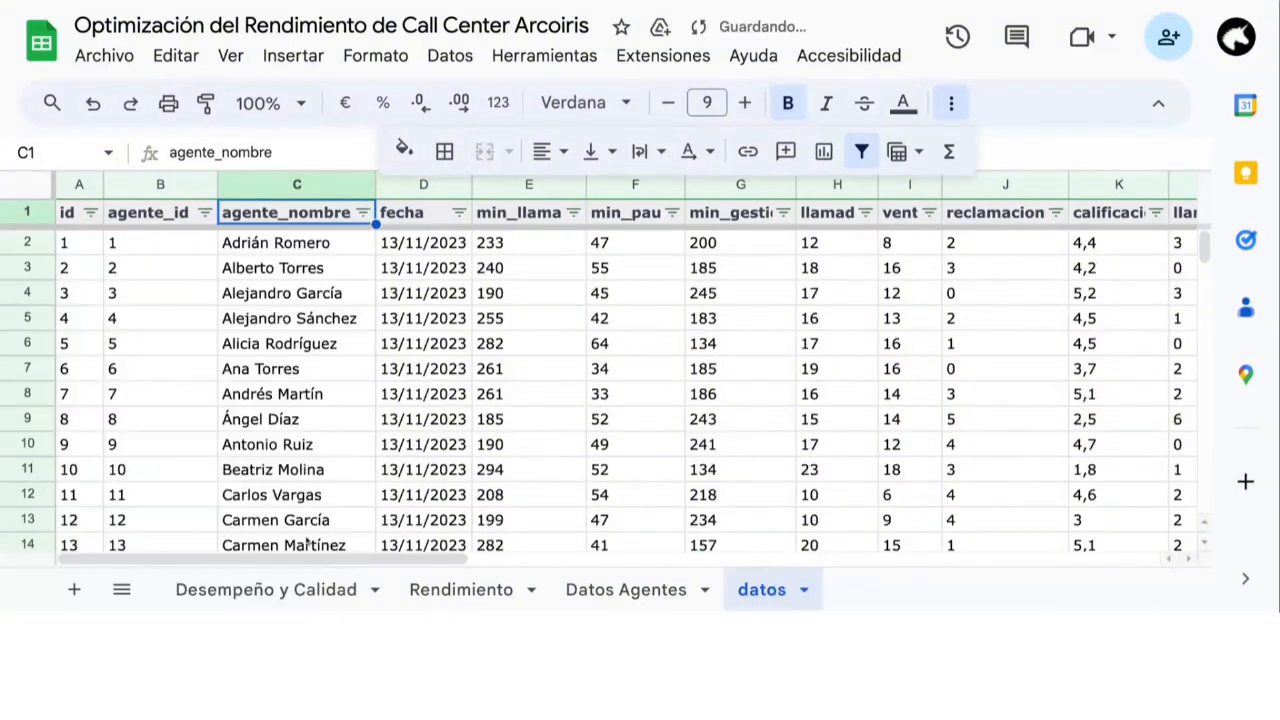
Narrow the agente_id column slightly and review the first record's date and its metrics from min_llamada to calificacion
click(169, 272)
click(286, 251)
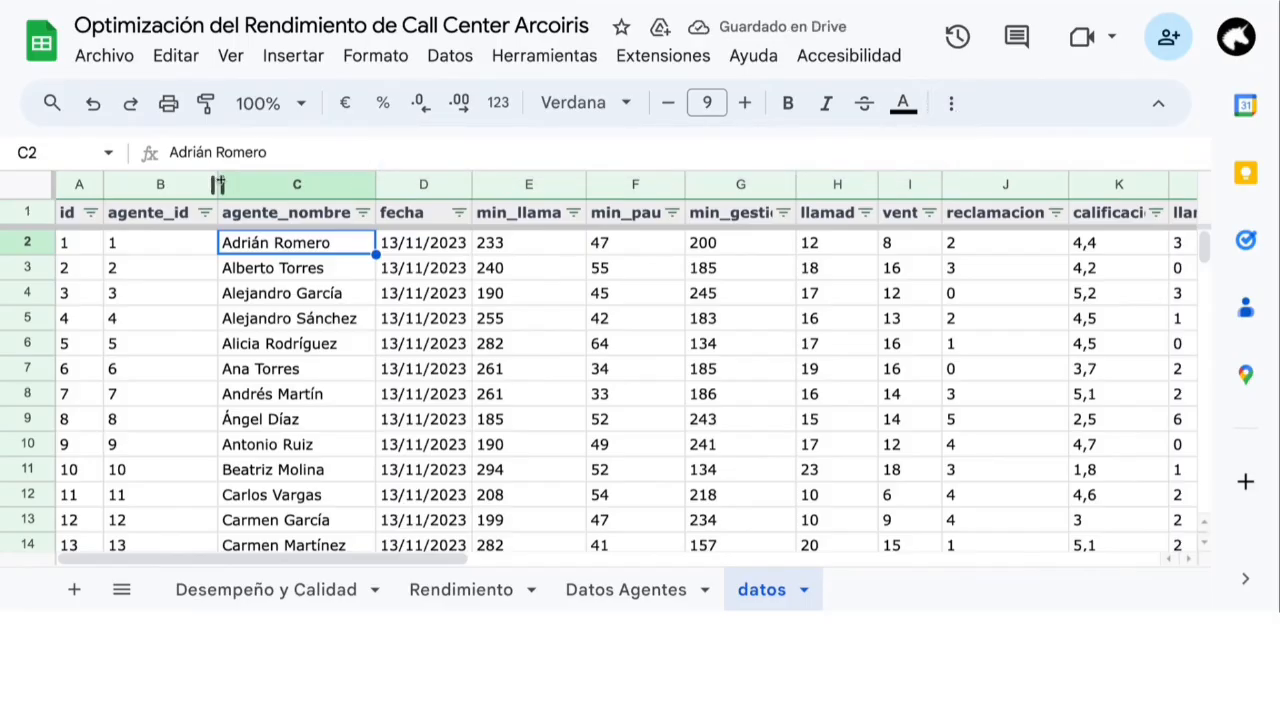
drag(217, 184, 205, 184)
click(433, 250)
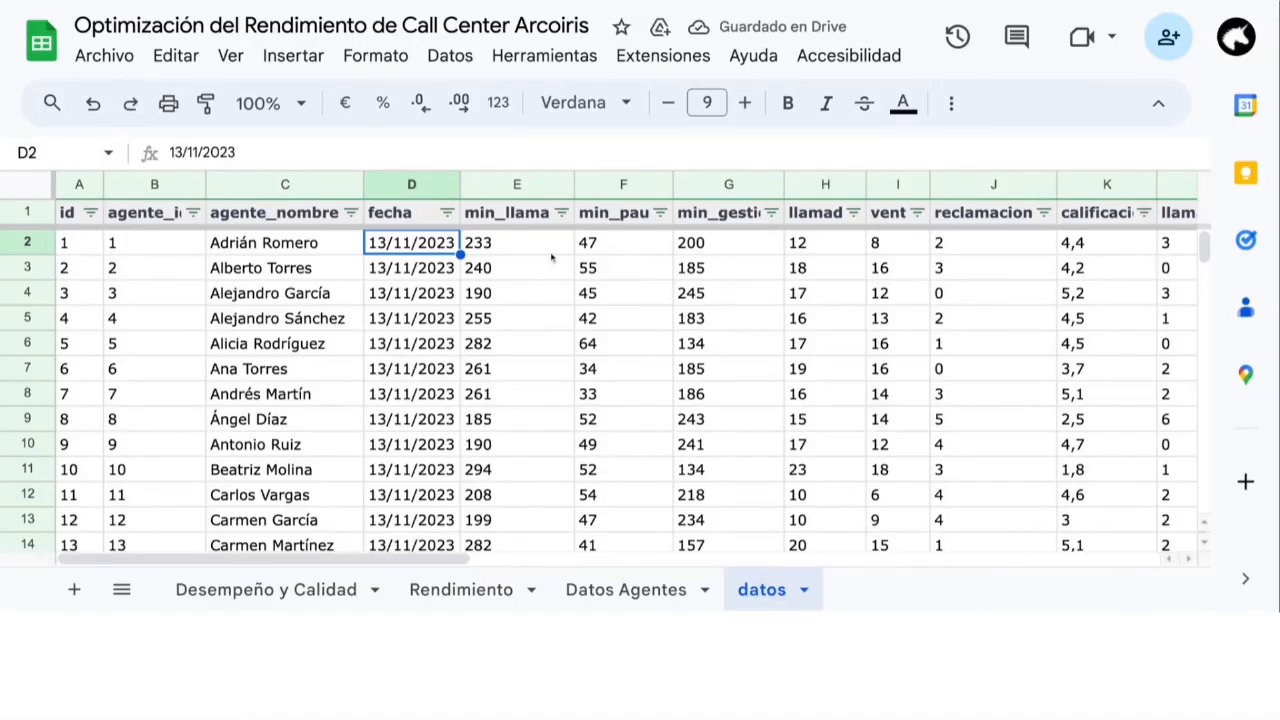
drag(553, 256, 1080, 256)
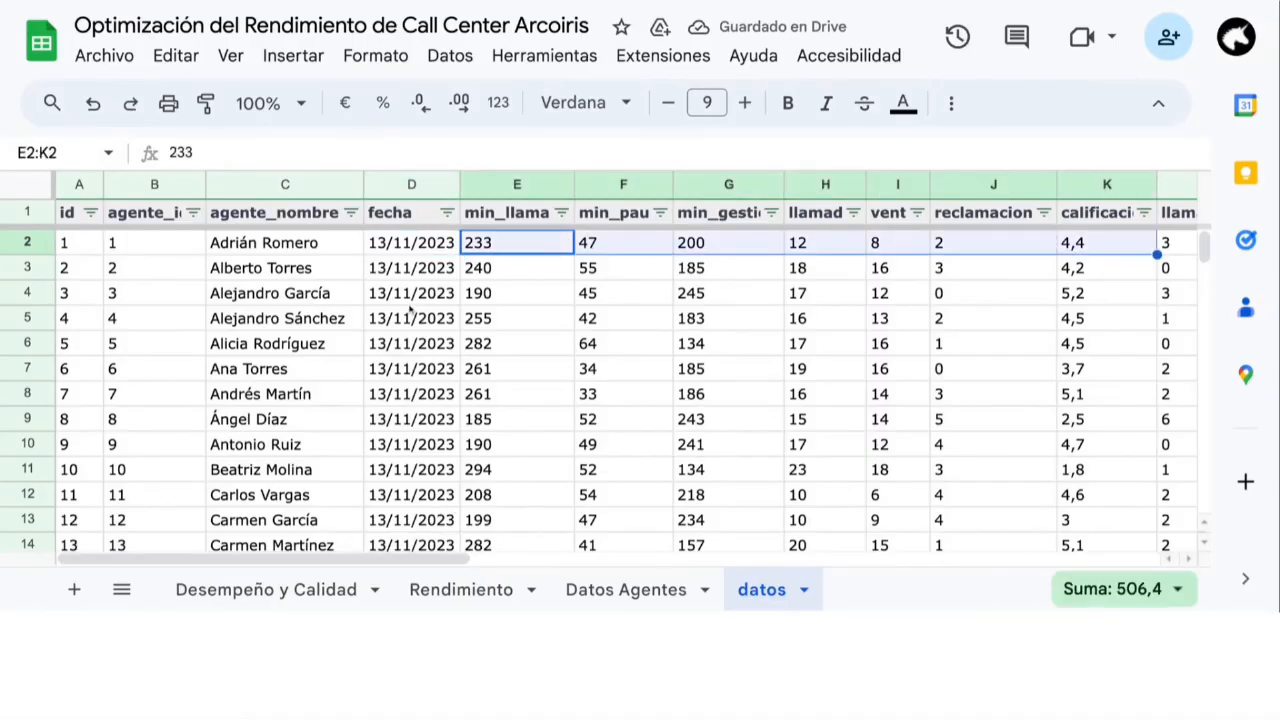
Filter agente_nombre again by value so that only the first agent's records are listed
click(351, 213)
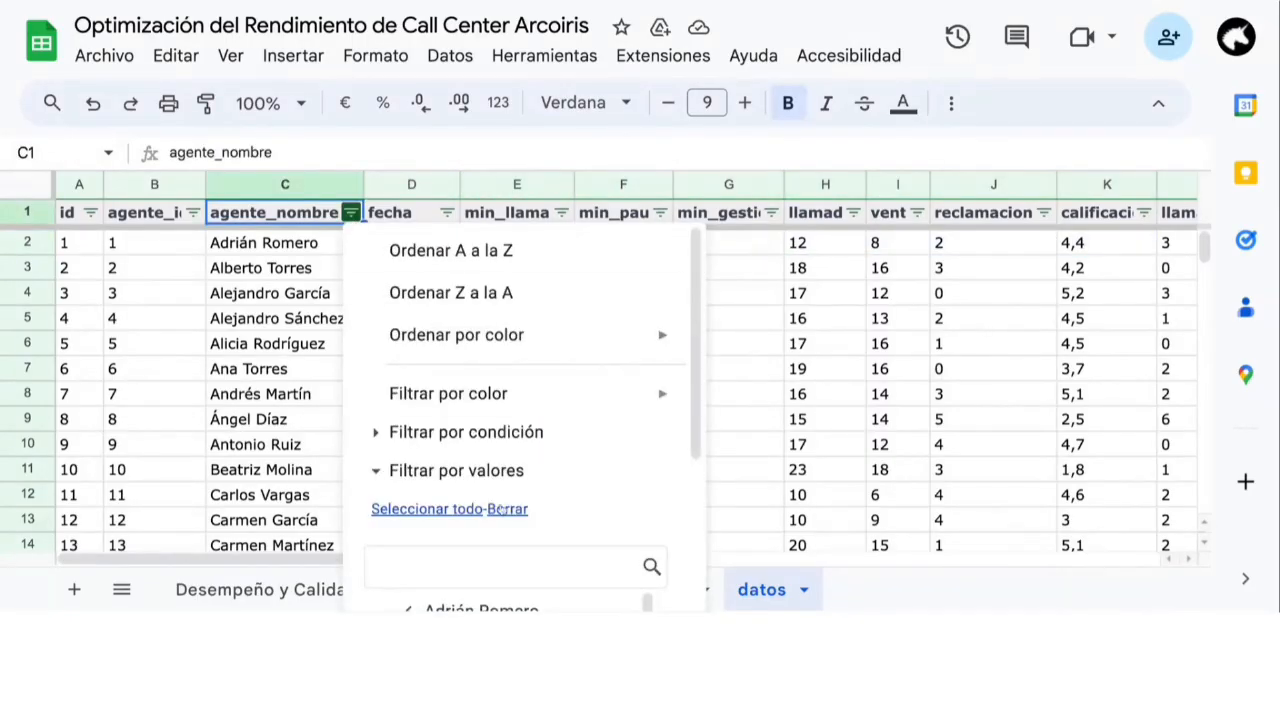
click(491, 568)
text(adri)
scroll(495, 565, down, 3)
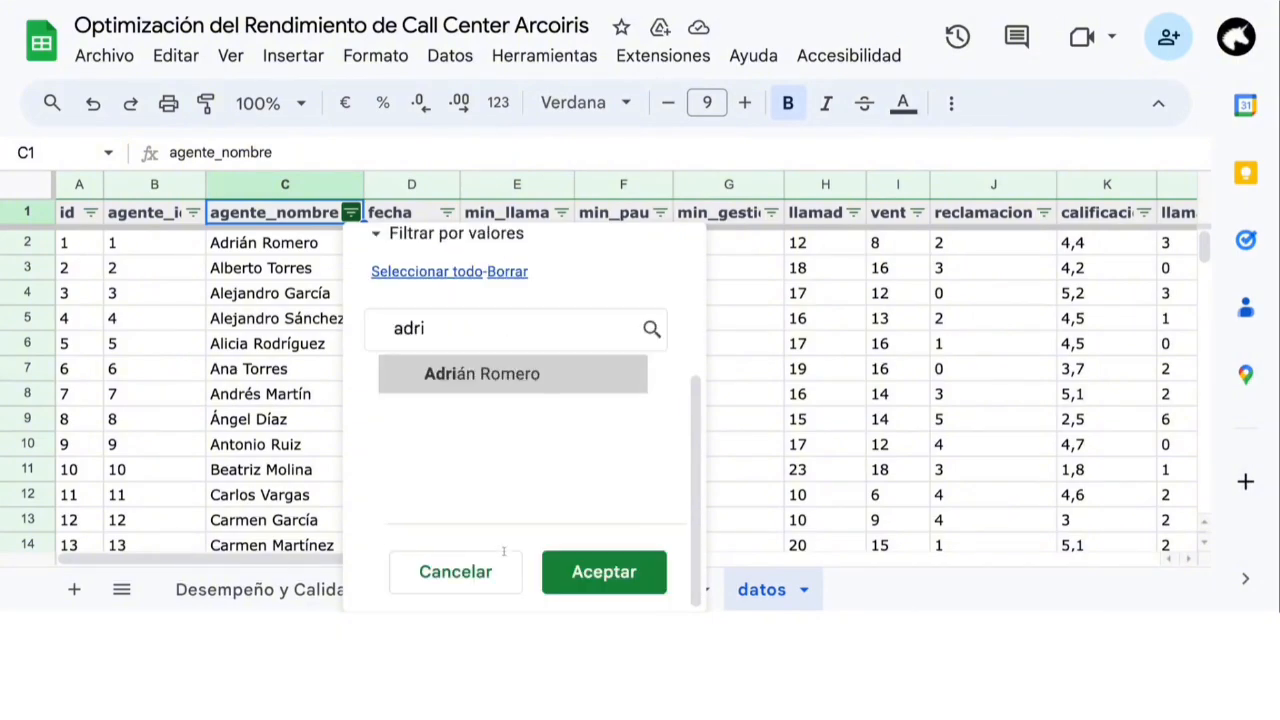
click(528, 376)
click(603, 571)
Review the agente_nombre, fecha and min_llamada values of the filtered agent's daily records
click(411, 243)
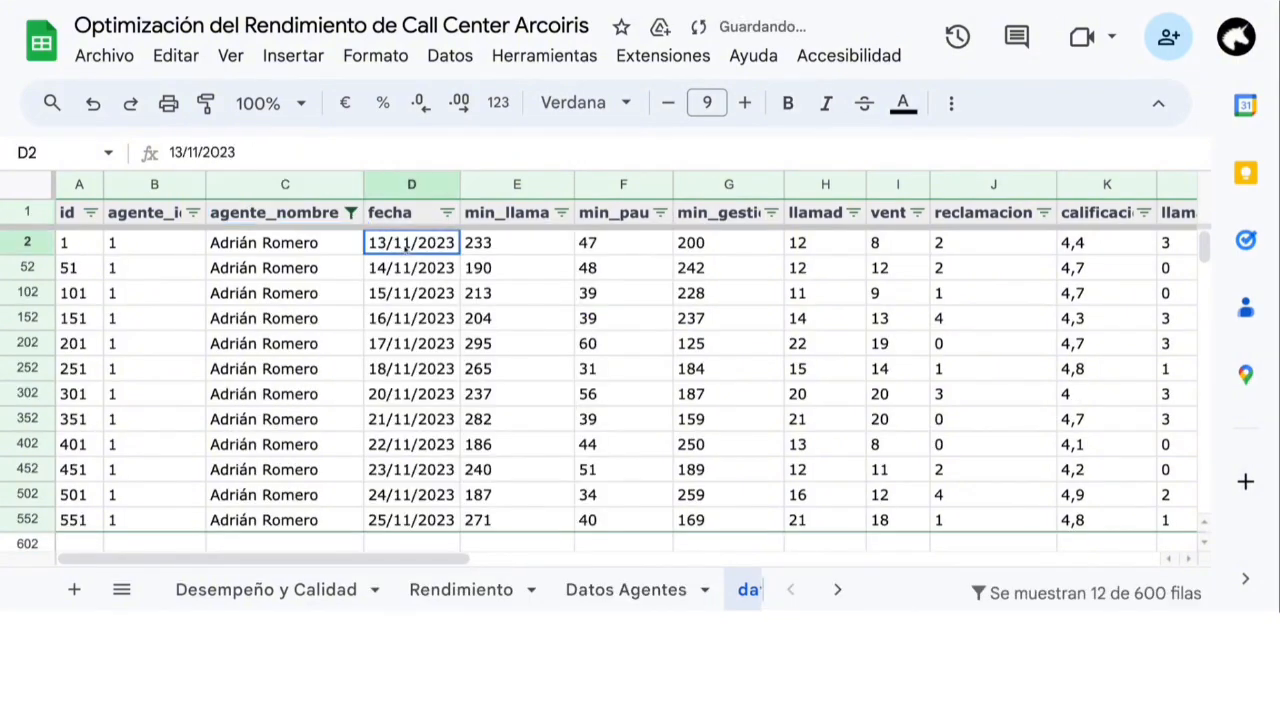
key(ctrl+shift+Down)
drag(254, 243, 256, 495)
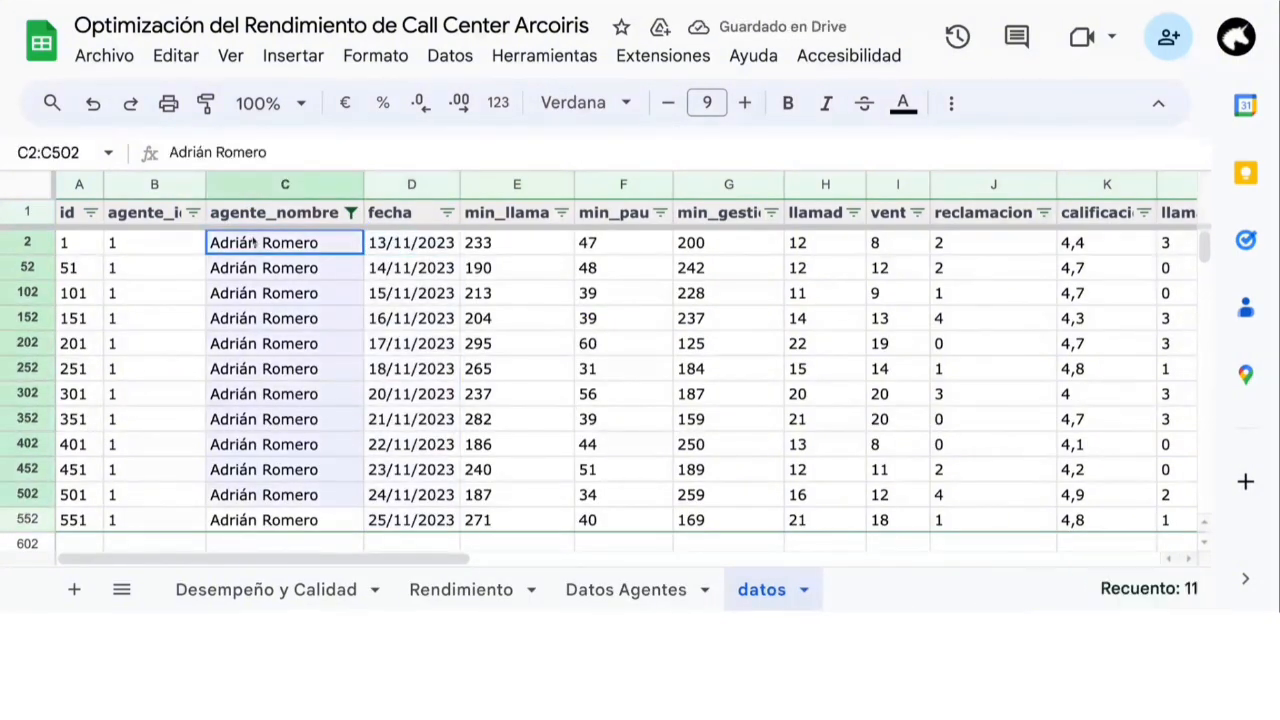
drag(410, 242, 425, 515)
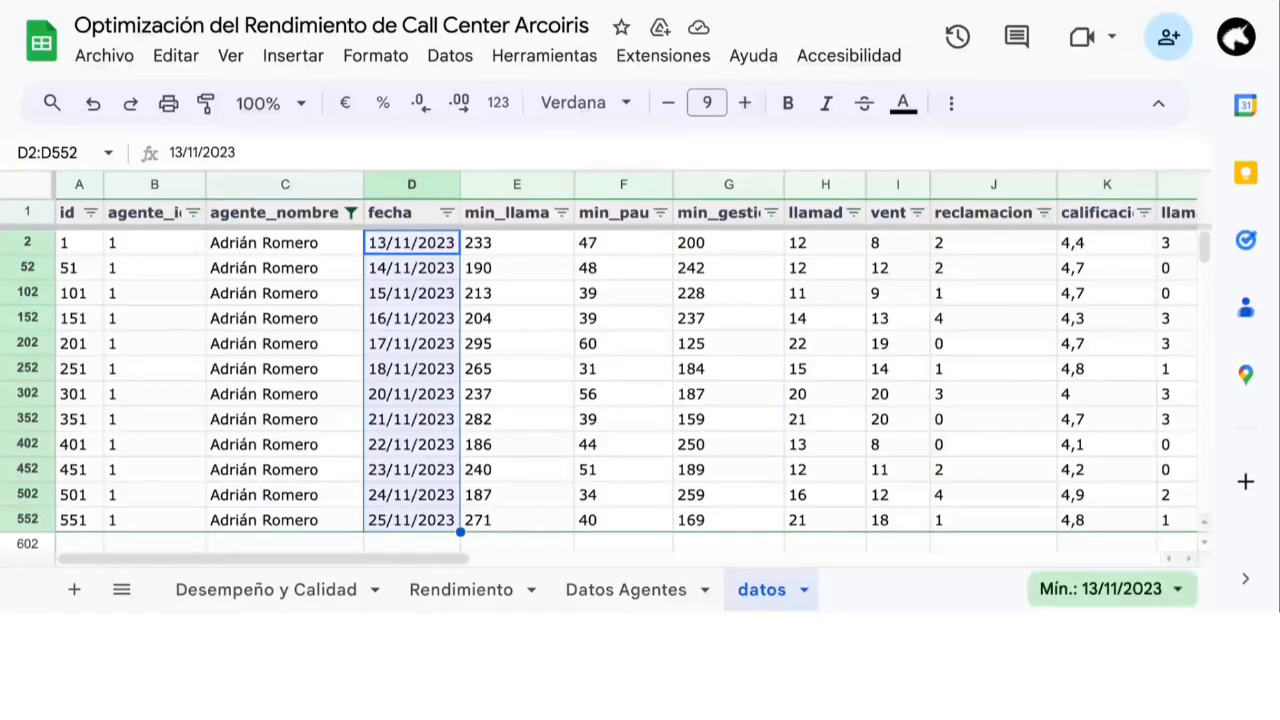
drag(516, 243, 516, 545)
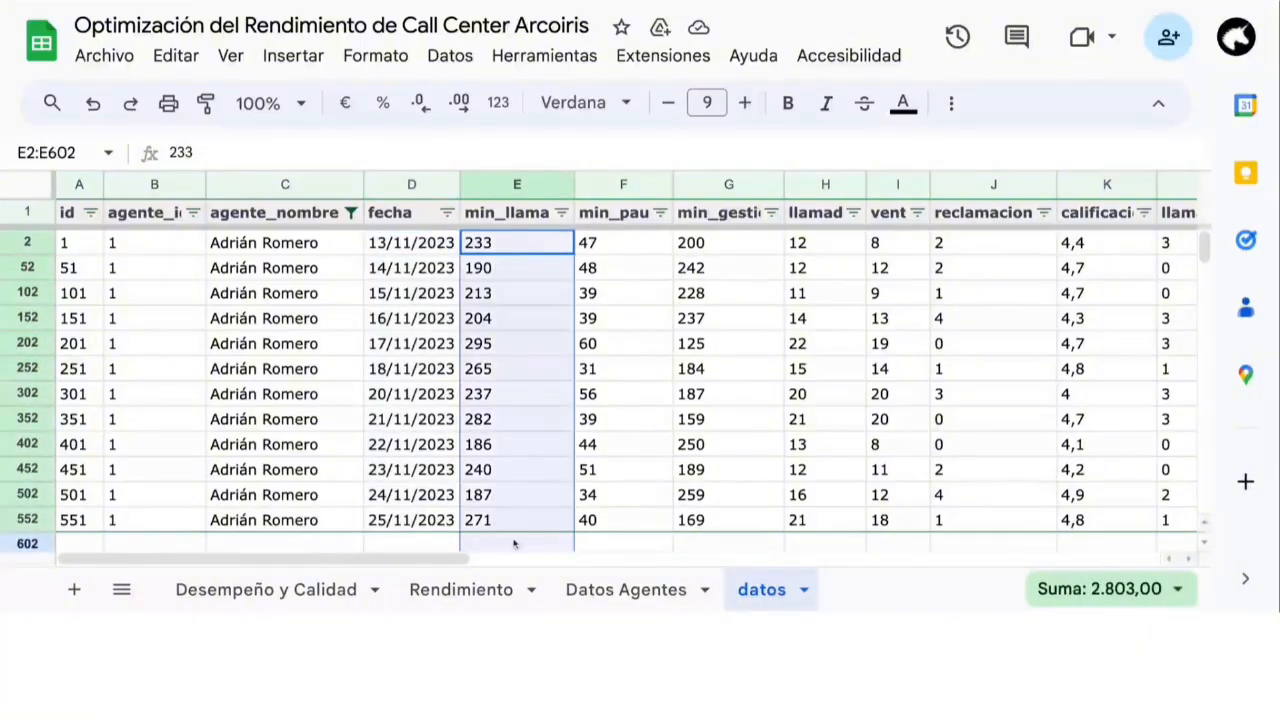
Review the first filtered record's agent name and fecha together with its min_llamada, ventas, llamadas and min_gestion values
click(236, 253)
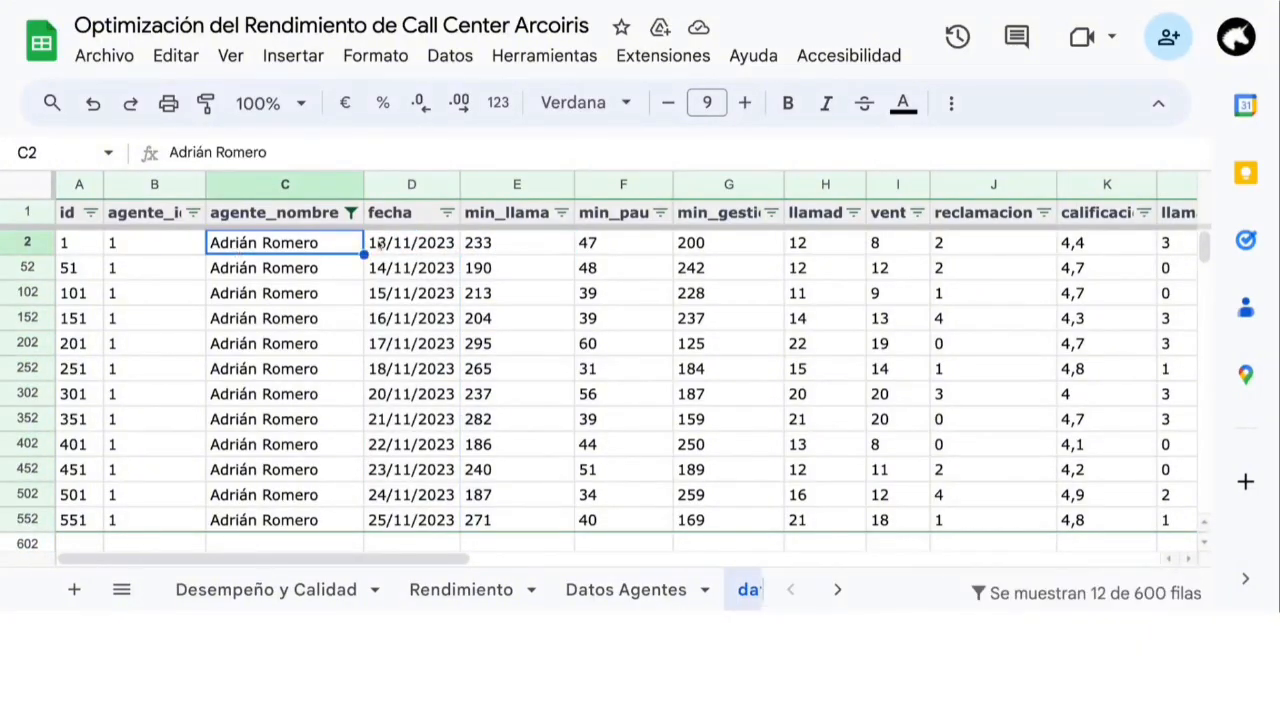
click(420, 247)
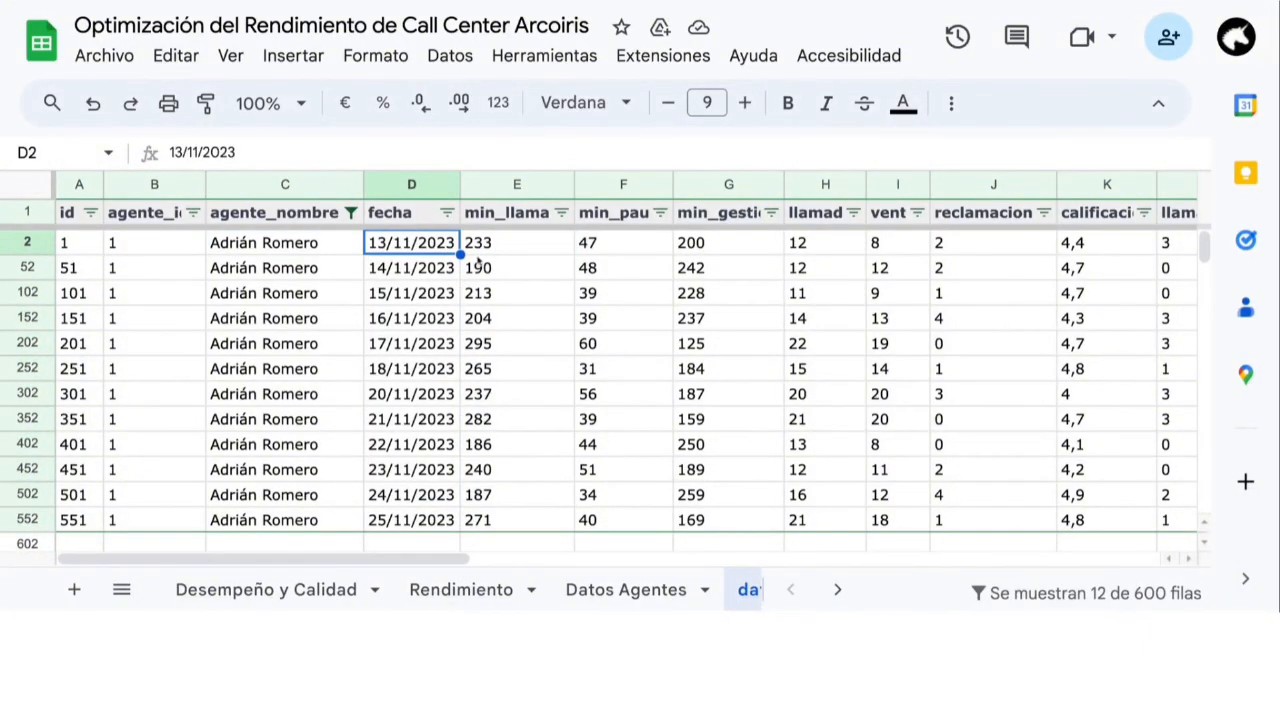
click(500, 247)
shift+click(218, 250)
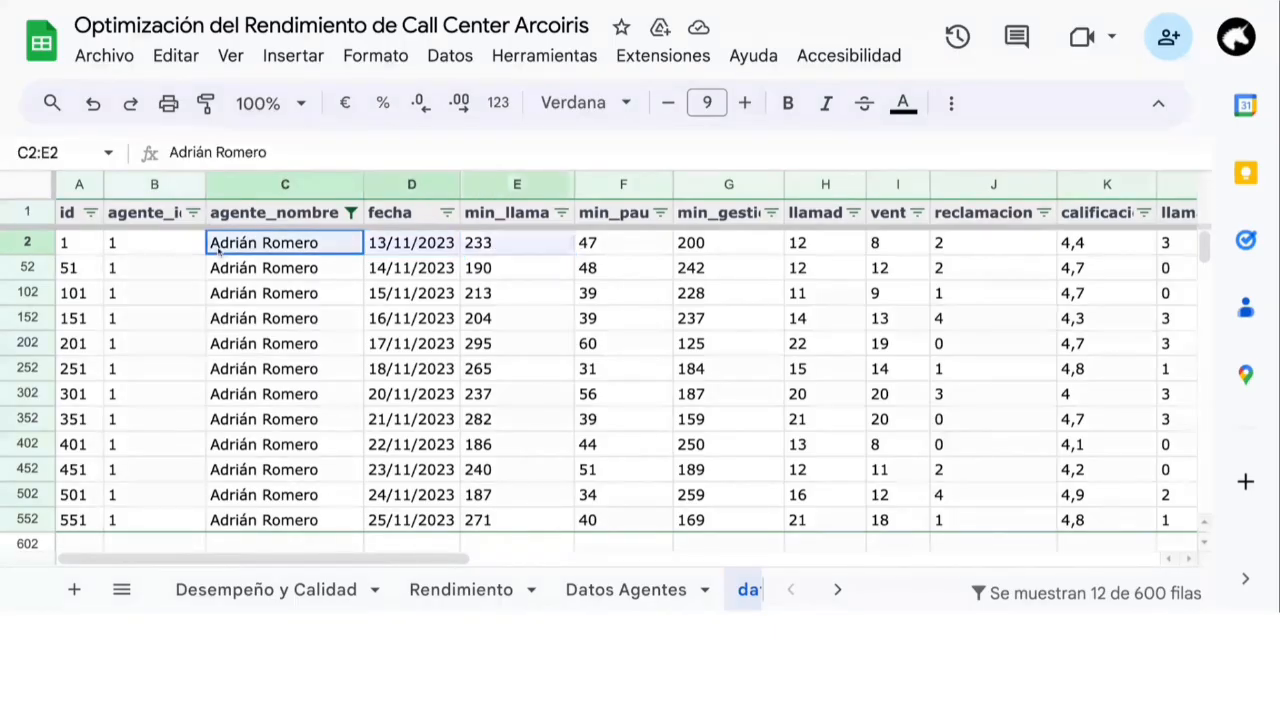
click(891, 246)
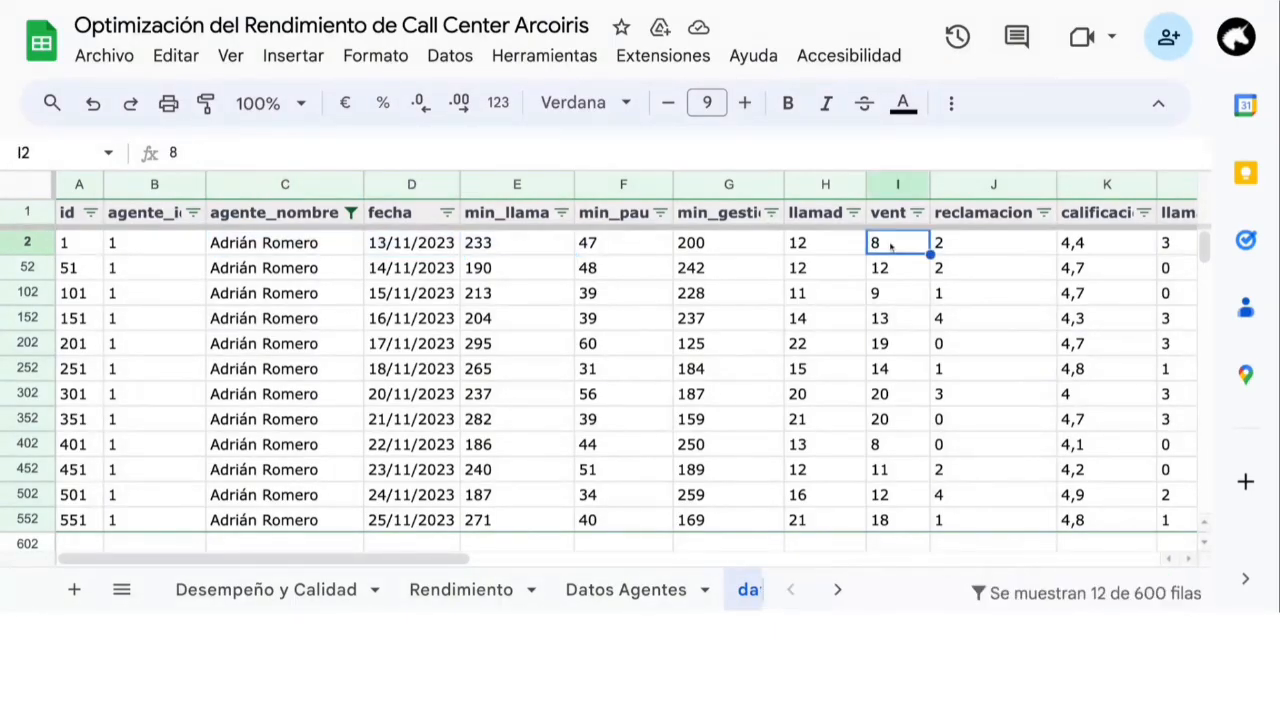
drag(467, 562, 402, 540)
click(656, 246)
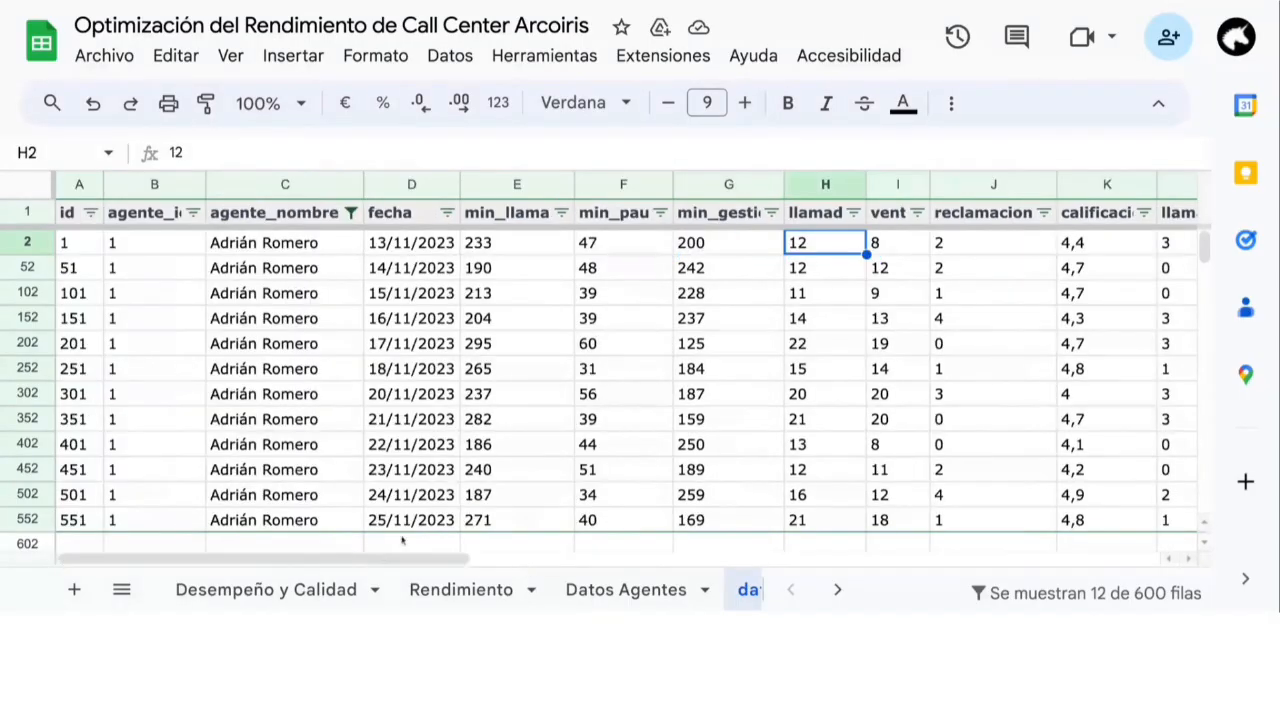
click(755, 246)
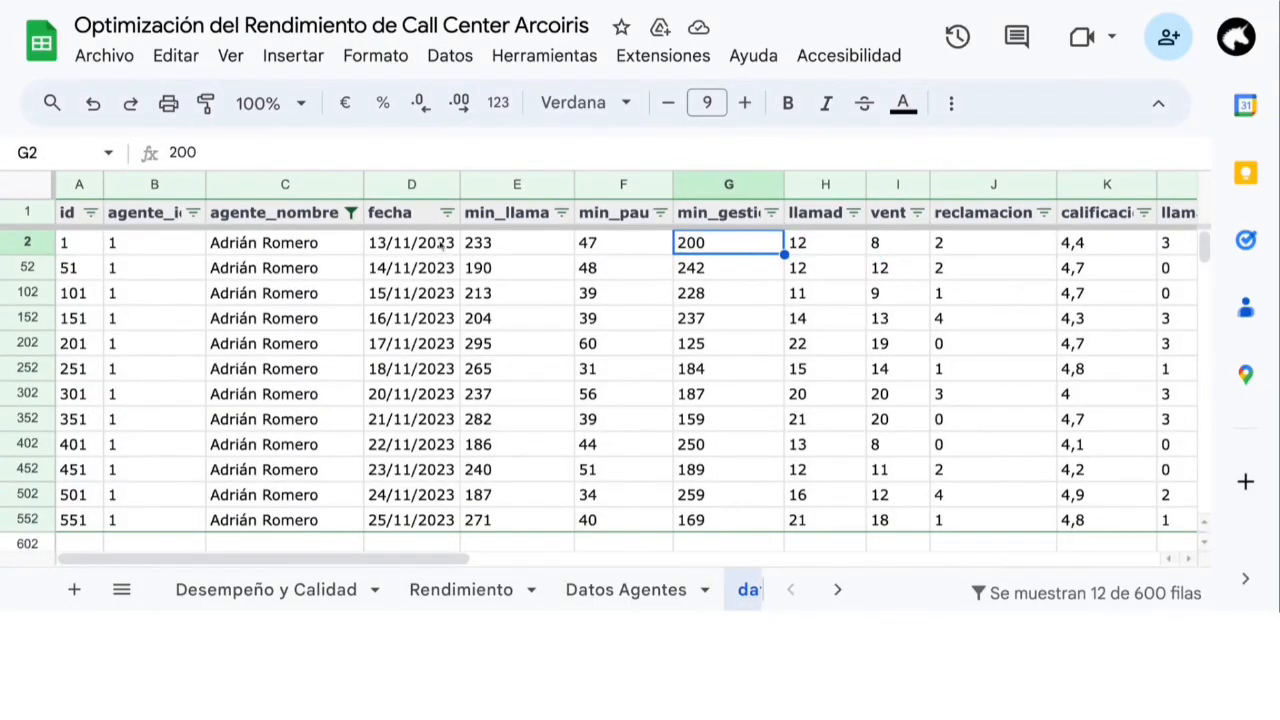
Examine the whole first record in row 2 and the block of the agent's daily records from id to llamadas
click(27, 246)
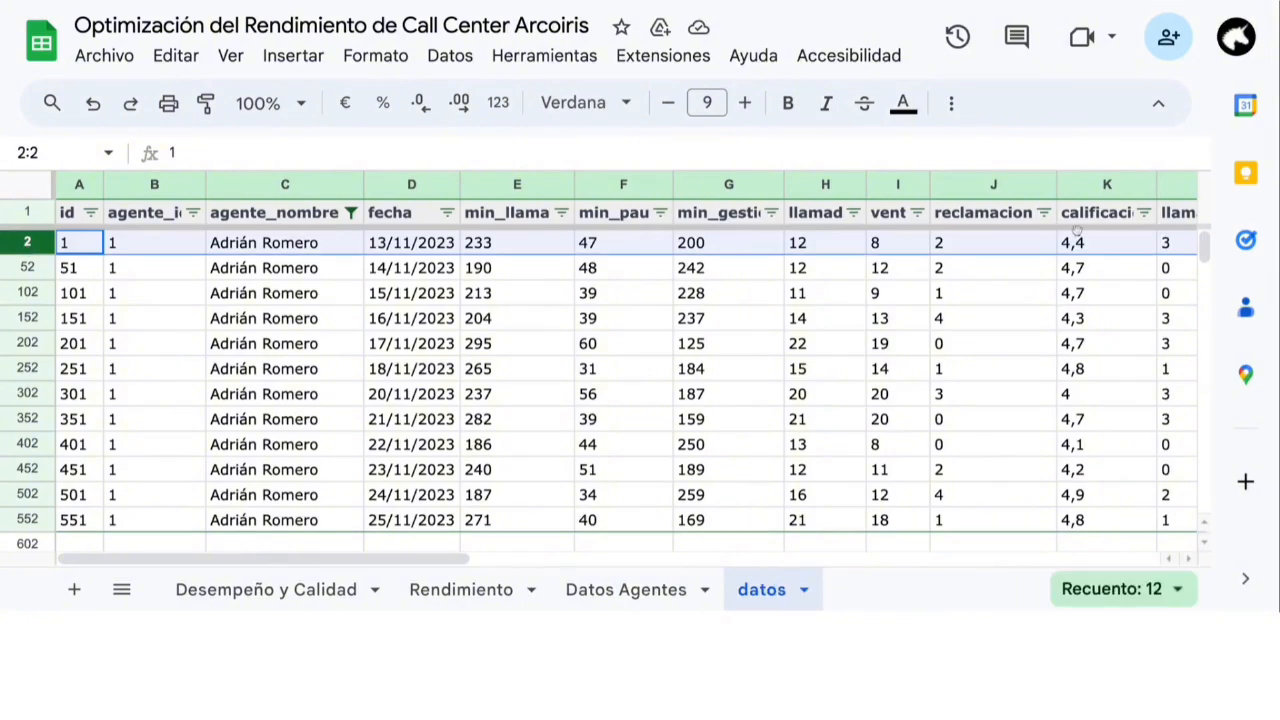
click(520, 289)
mouse_move(84, 250)
mouse_down()
mouse_move(623, 369)
mouse_move(825, 494)
mouse_move(825, 520)
mouse_up()
click(825, 318)
click(280, 247)
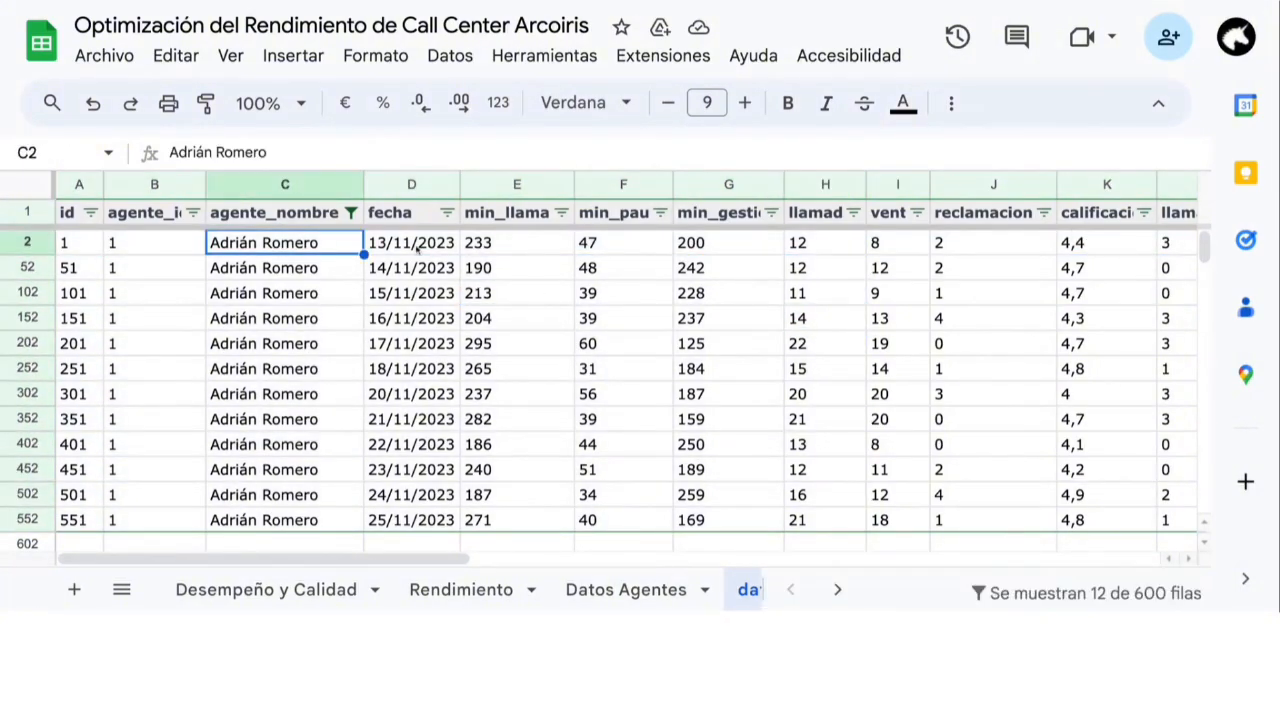
Examine the first record's fecha and highlight the metric headers with its values from min_llamada to llamadas_perdidas (E1:L2)
click(418, 248)
click(506, 218)
key(shift+Down)
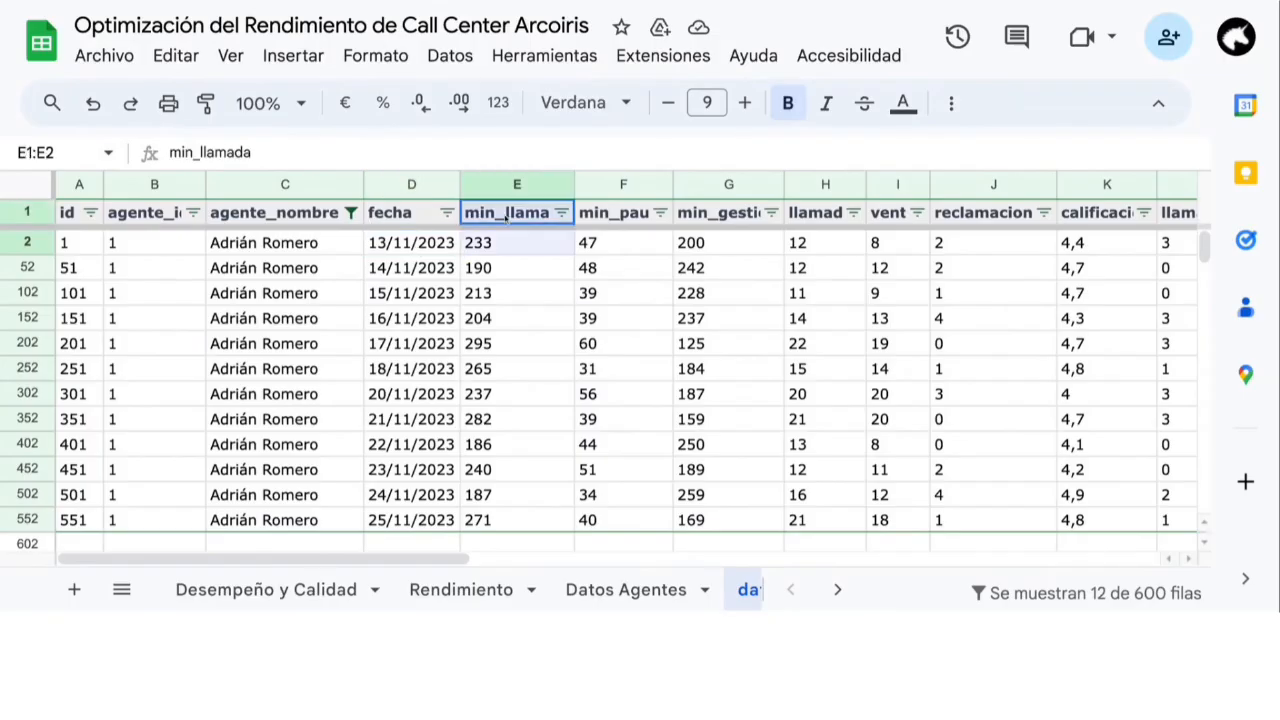
key(shift+Right)
key(shift+Right)
key(shift+Right)
key(shift+Right)
key(shift+Right)
key(shift+Right)
key(shift+Right)
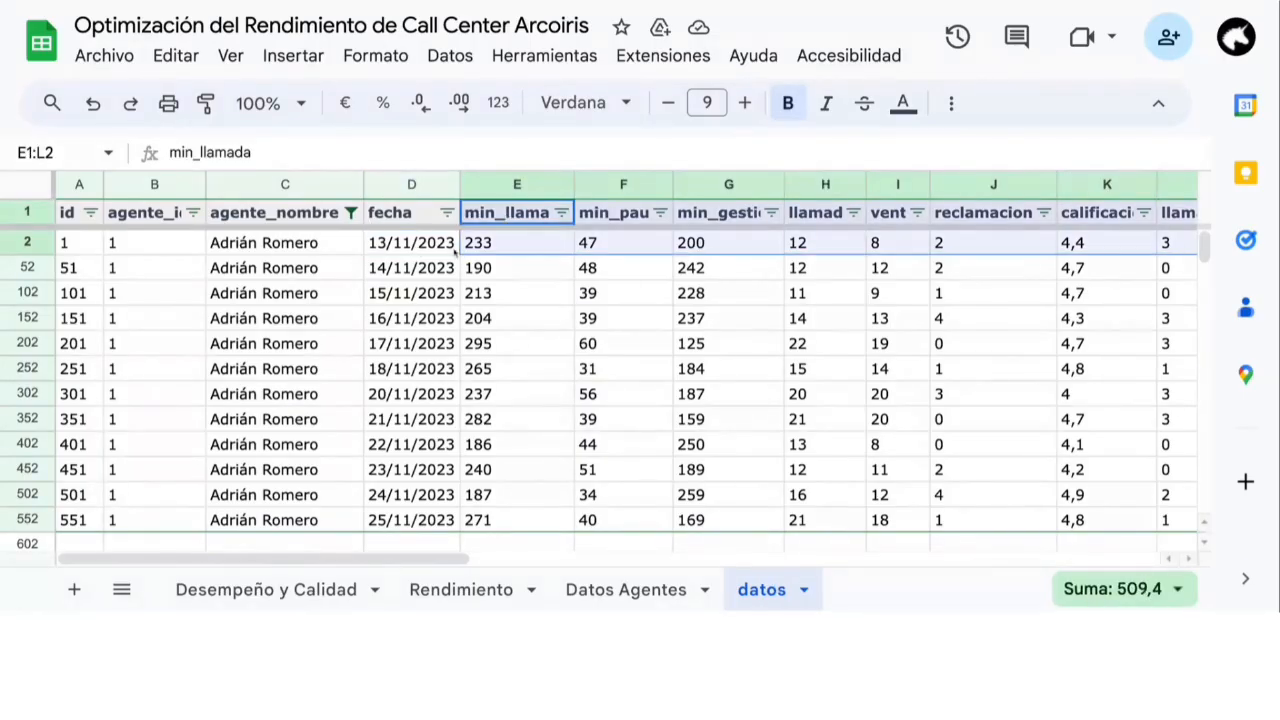
Review the first record's agent and date, and the min_llamada and min_pausa headers with their values
click(317, 250)
click(458, 250)
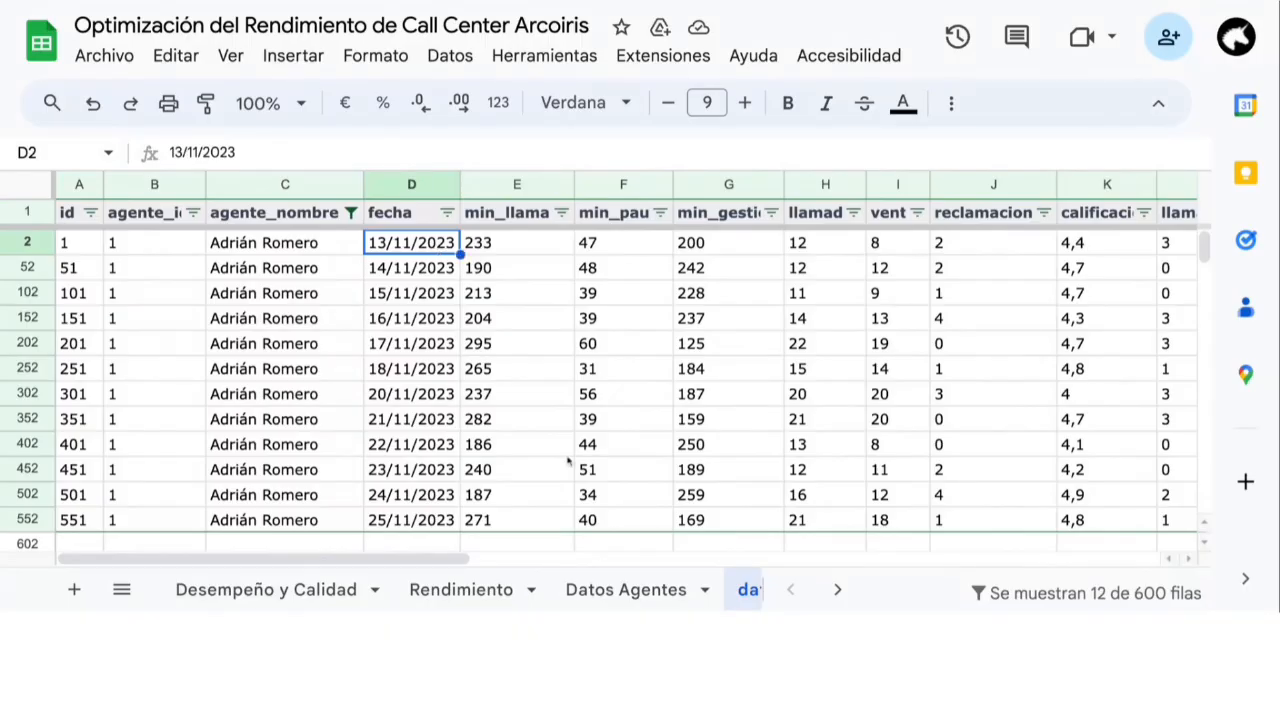
drag(424, 562, 537, 562)
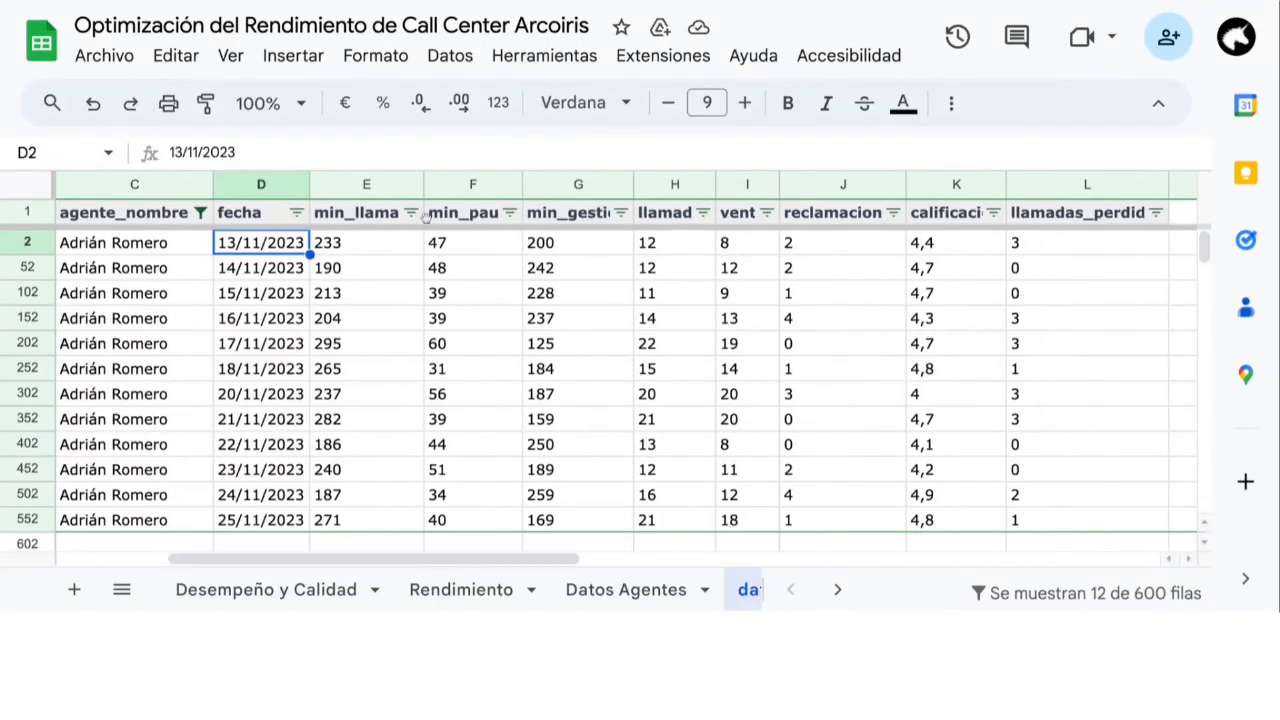
click(366, 213)
click(372, 248)
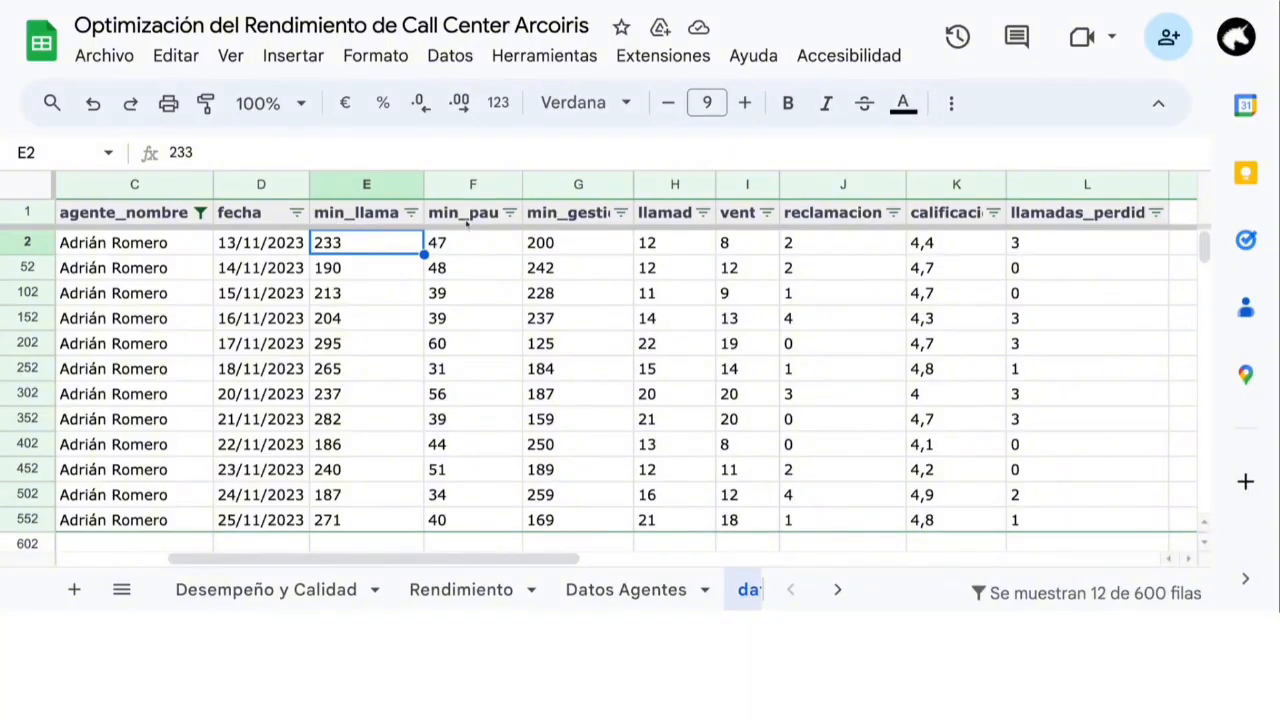
click(467, 218)
click(469, 248)
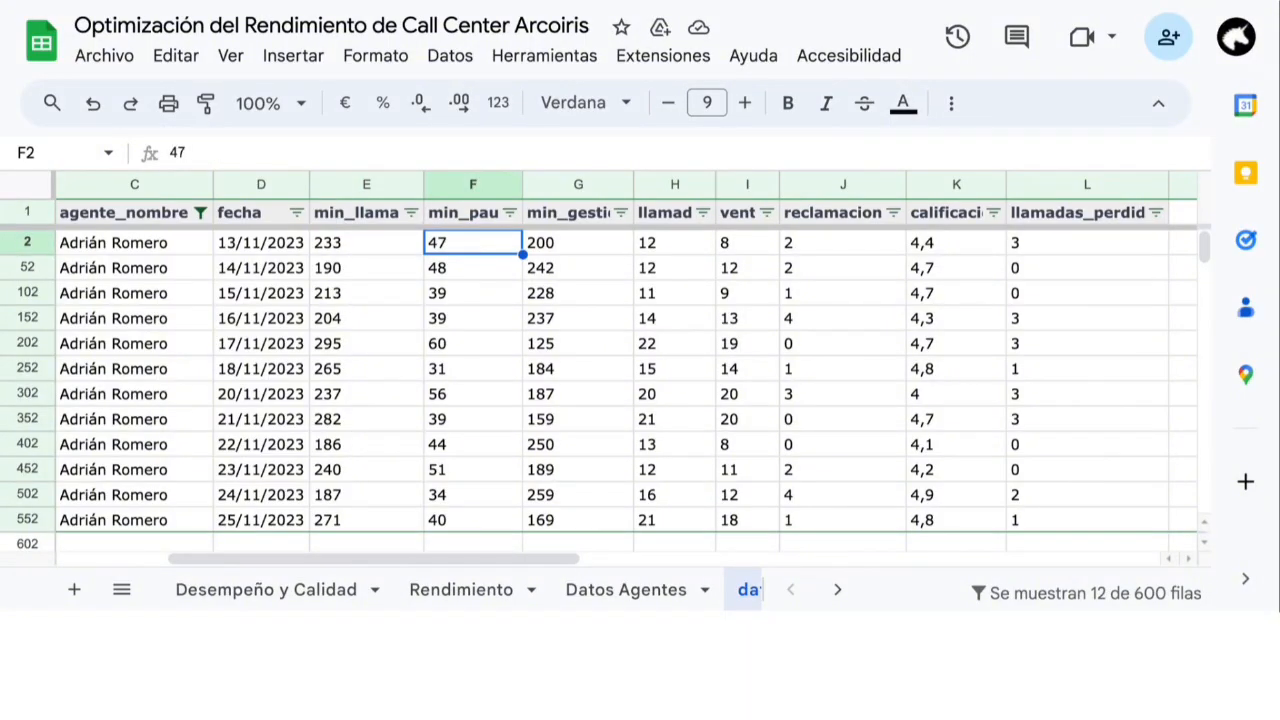
Review the min_gestion and llamadas headers together with the first record's values for them
click(578, 220)
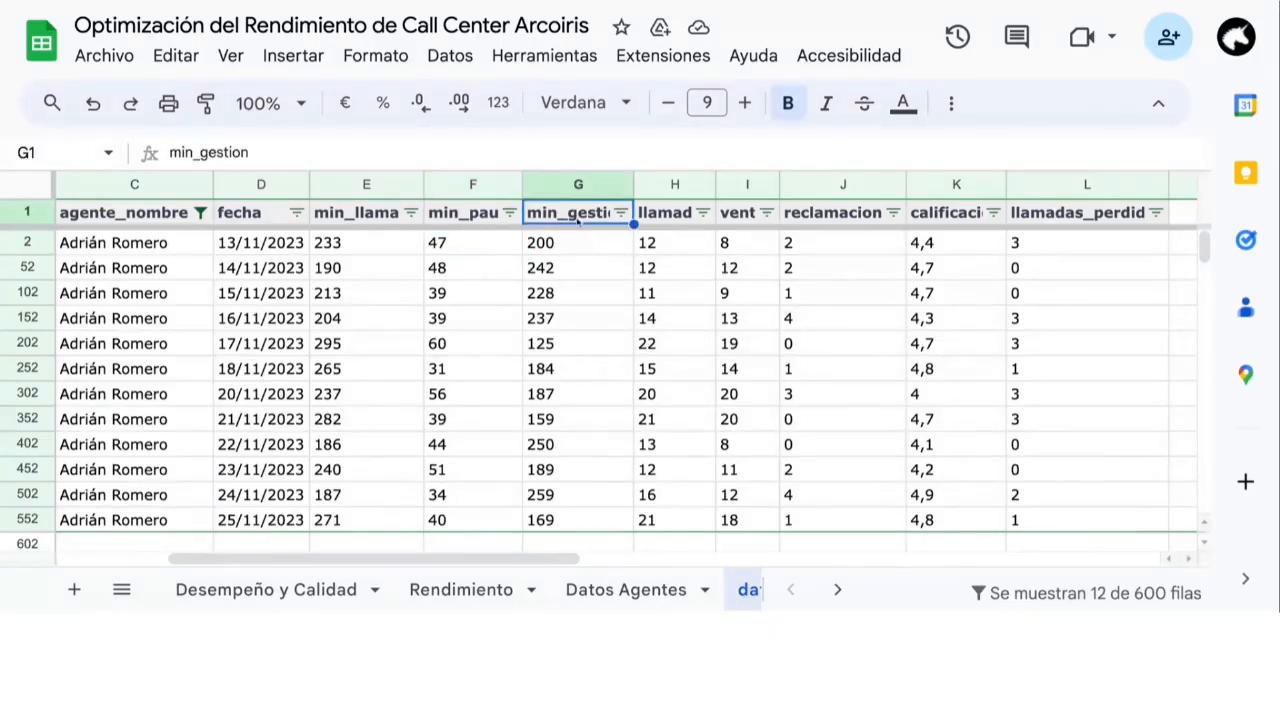
click(572, 245)
click(660, 220)
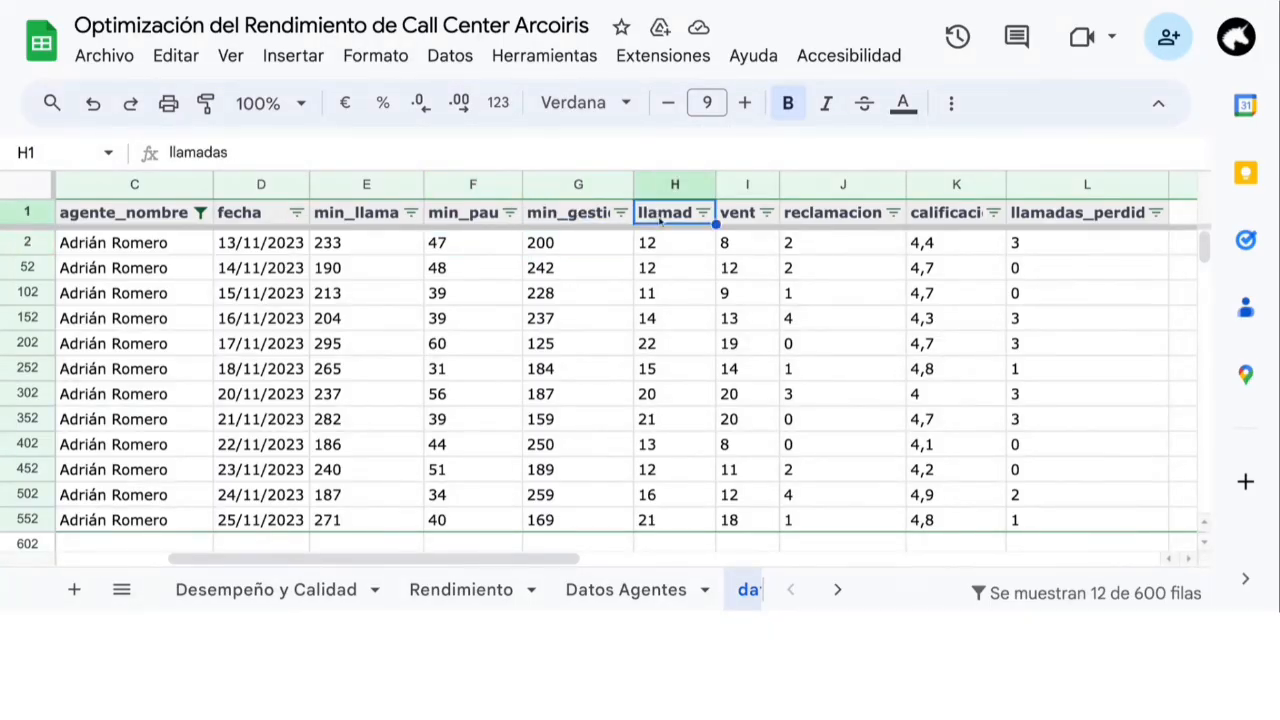
click(660, 248)
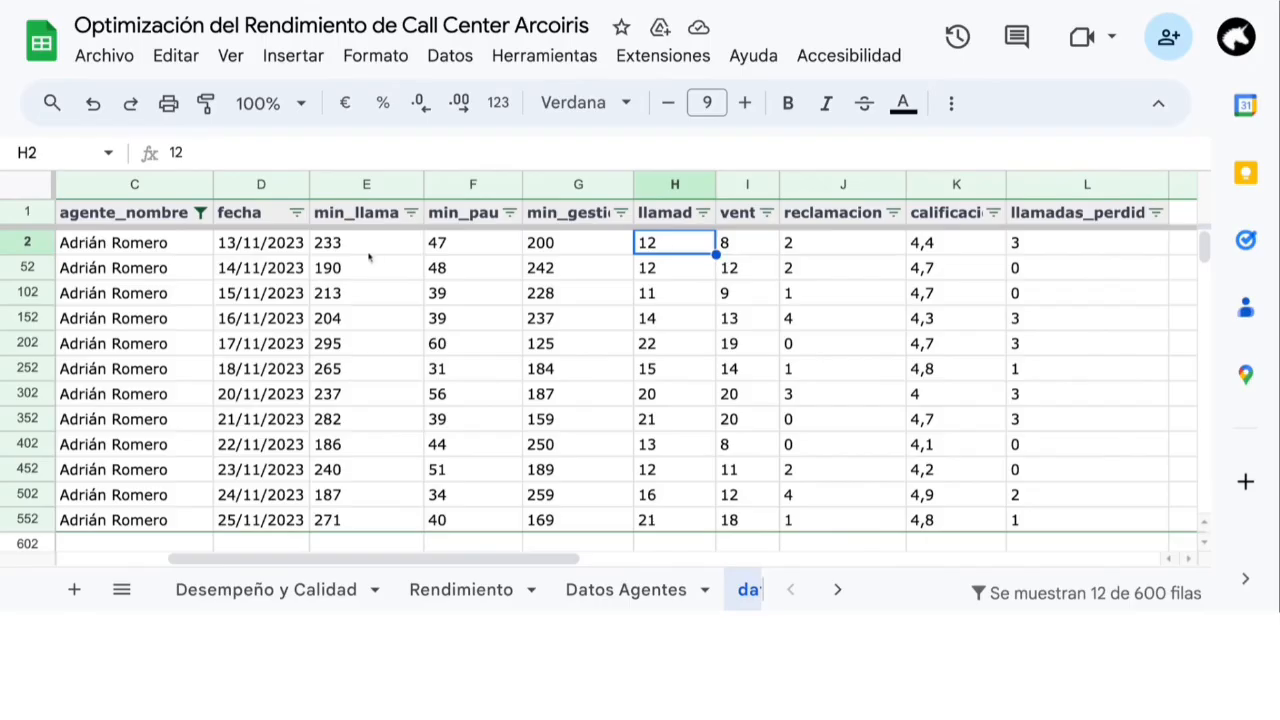
Relate the first record's agent and date to its ventas value and column header
click(268, 253)
click(143, 252)
click(230, 253)
click(762, 250)
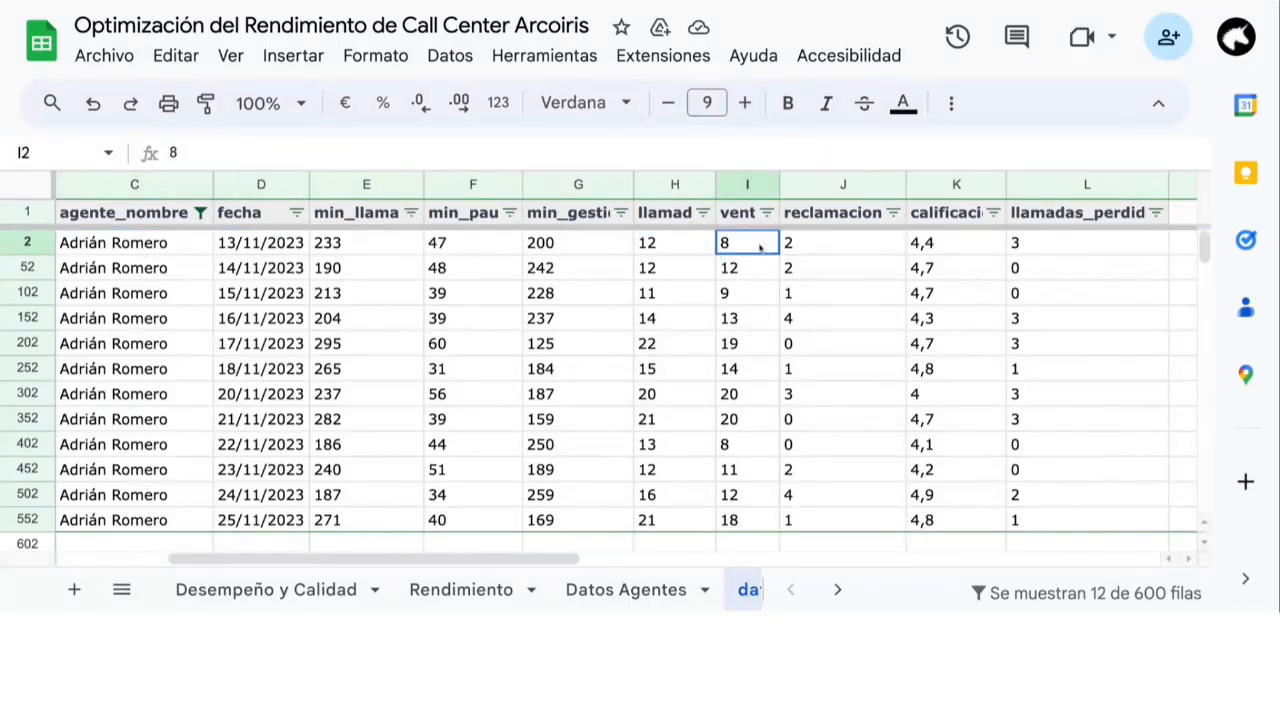
click(745, 220)
click(745, 245)
Relate the agent and date in row 2 to the reclamaciones header and its value
click(162, 252)
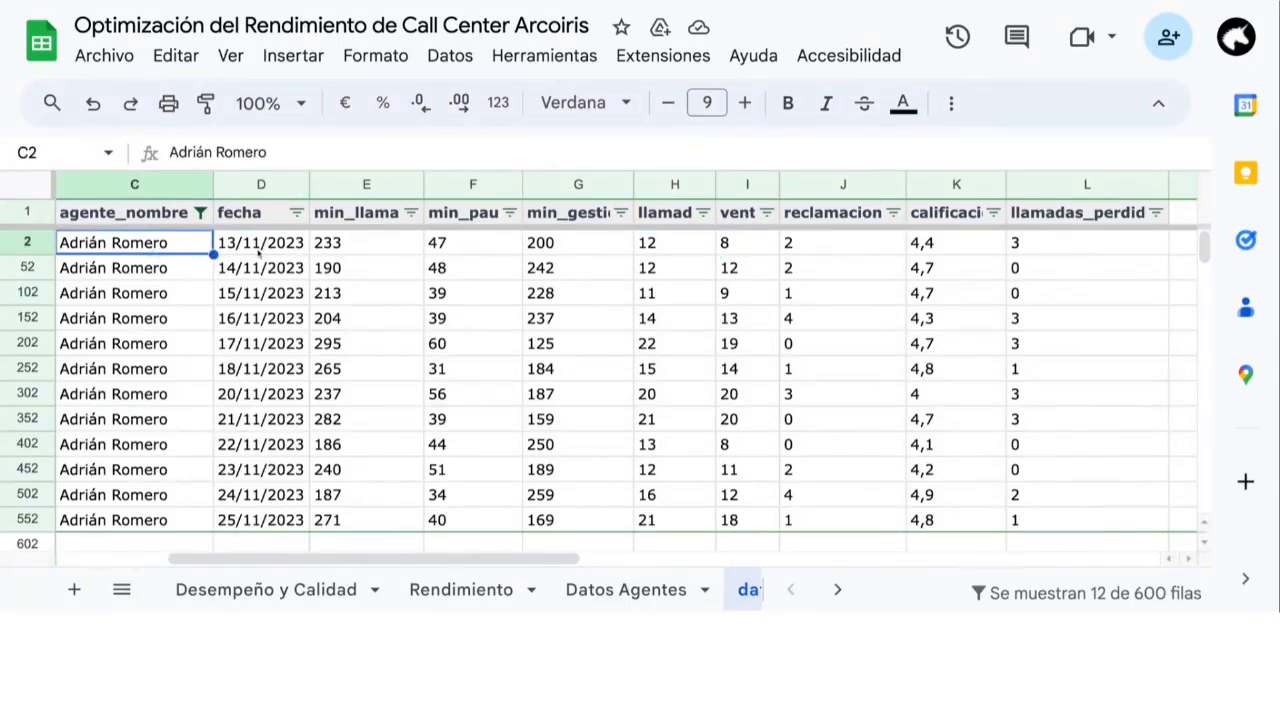
click(258, 254)
click(824, 214)
click(824, 248)
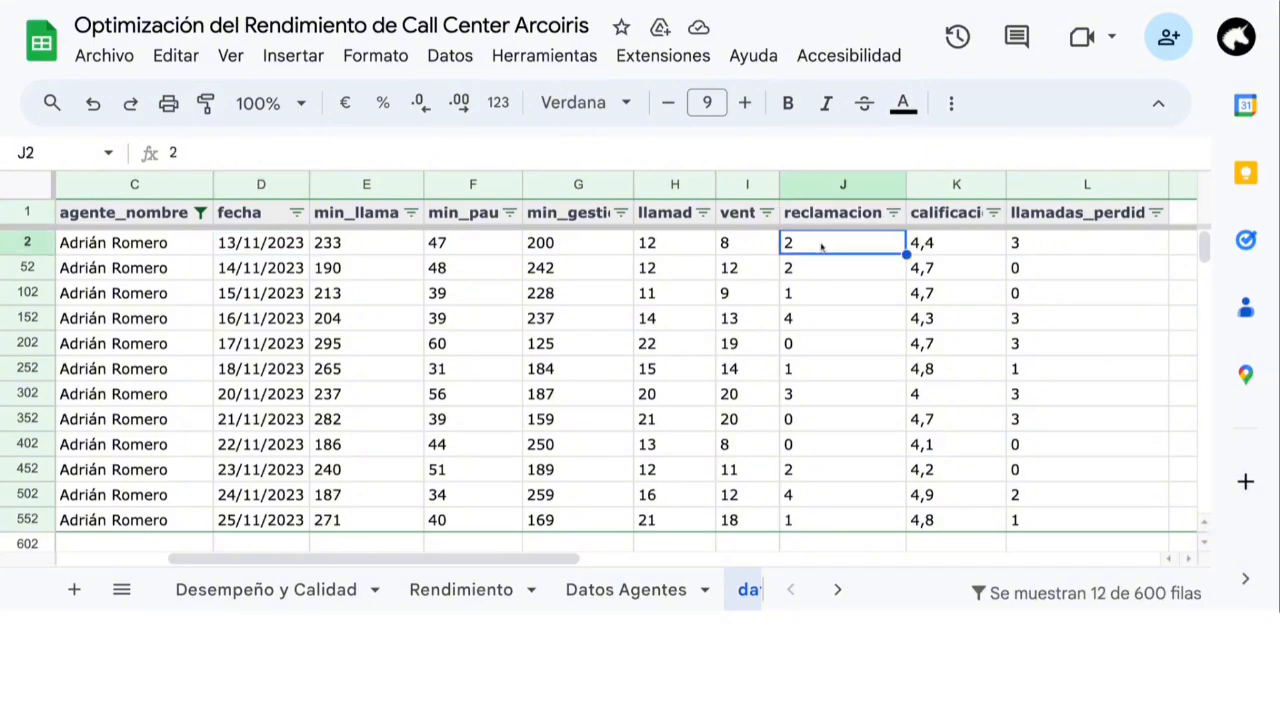
click(274, 254)
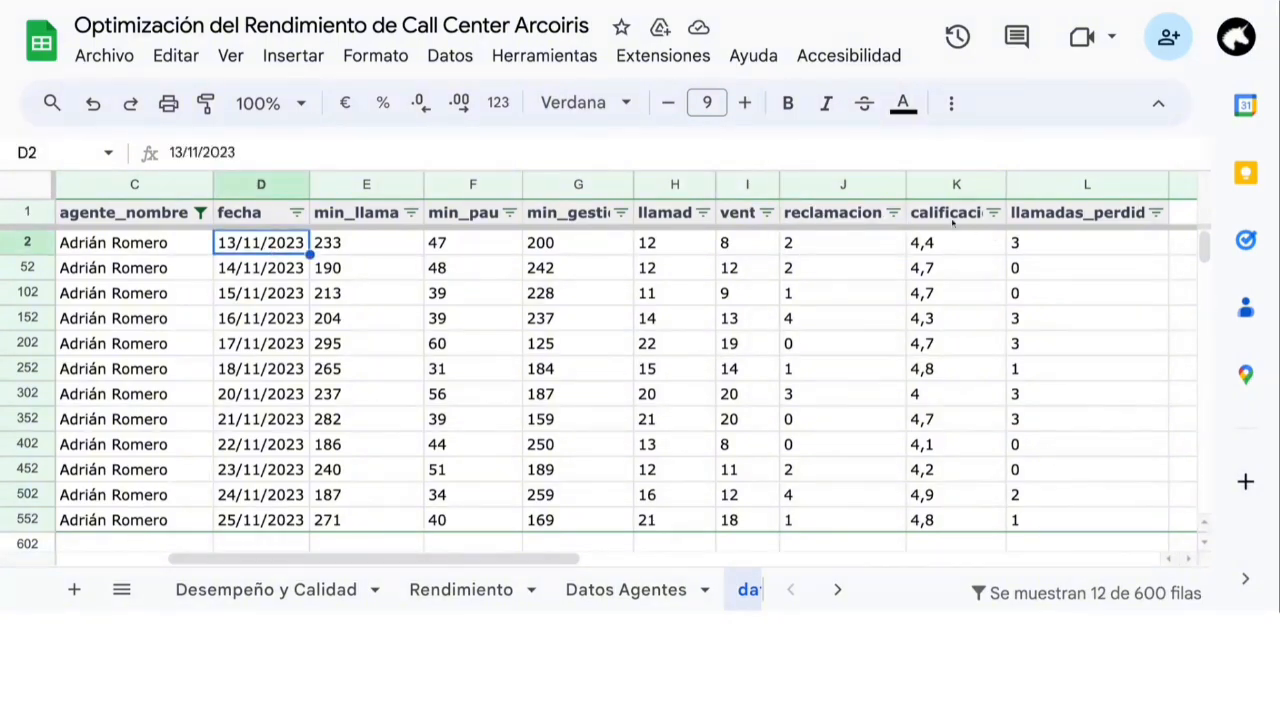
Review the calificacion header and value and the first record's llamadas_perdidas value
click(953, 226)
click(958, 245)
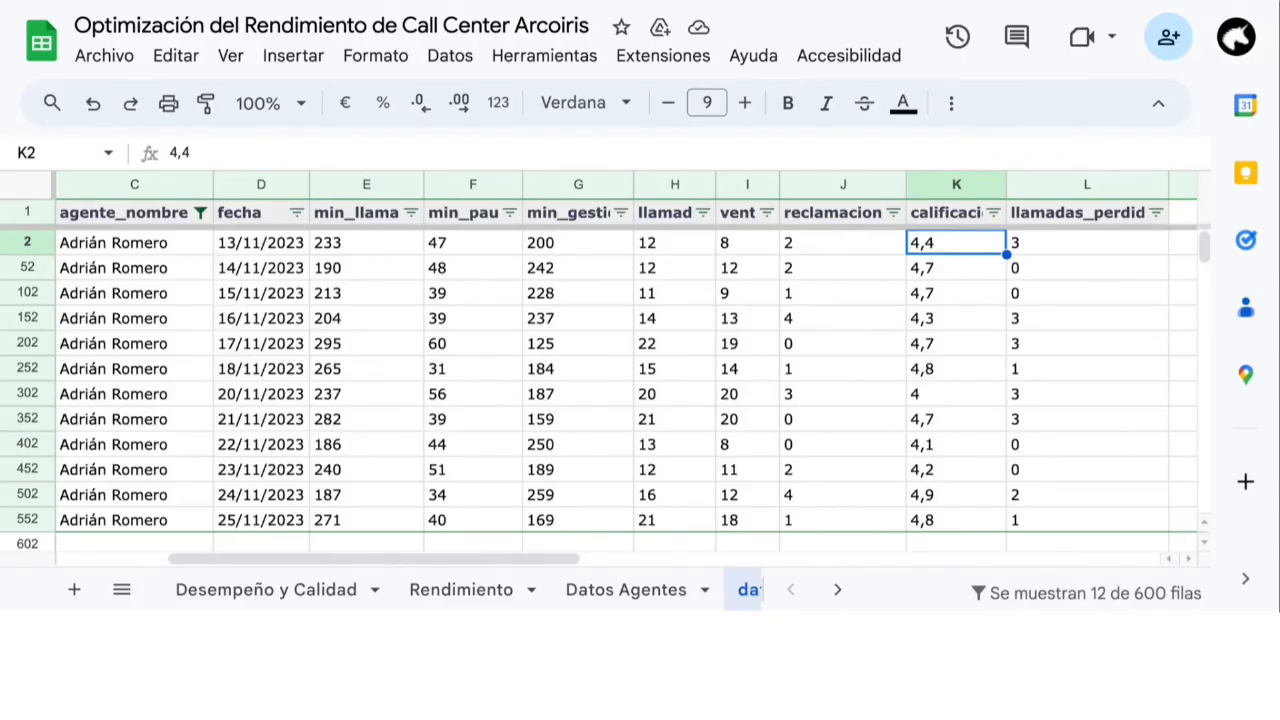
click(1111, 243)
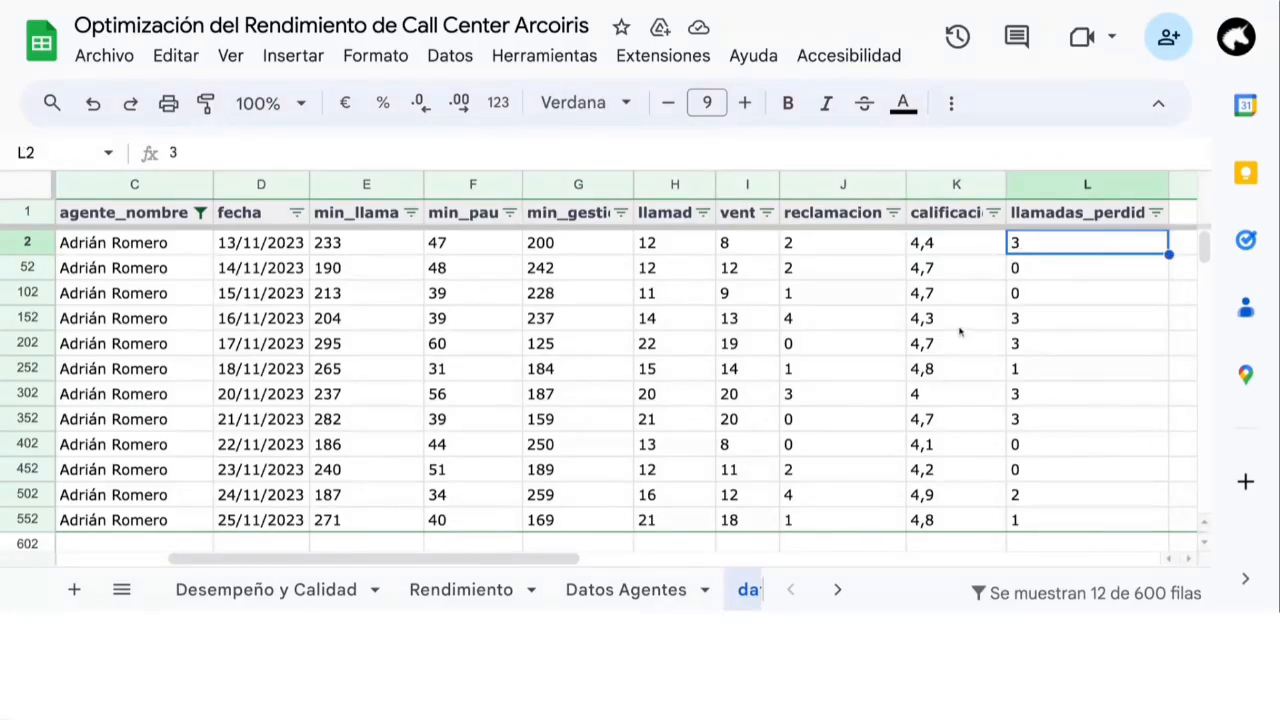
drag(527, 560, 340, 558)
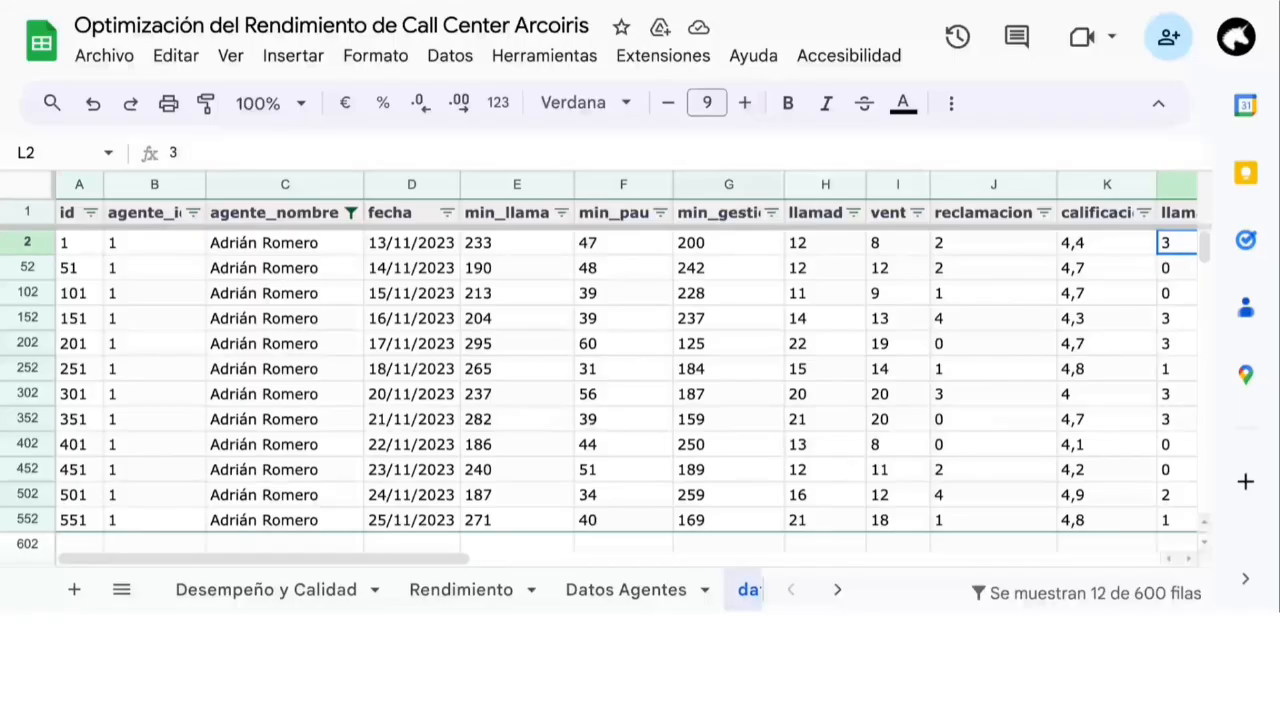
Recheck the agent name, date and the min_llamada to ventas metrics of the first two filtered records (E2:I52)
click(568, 366)
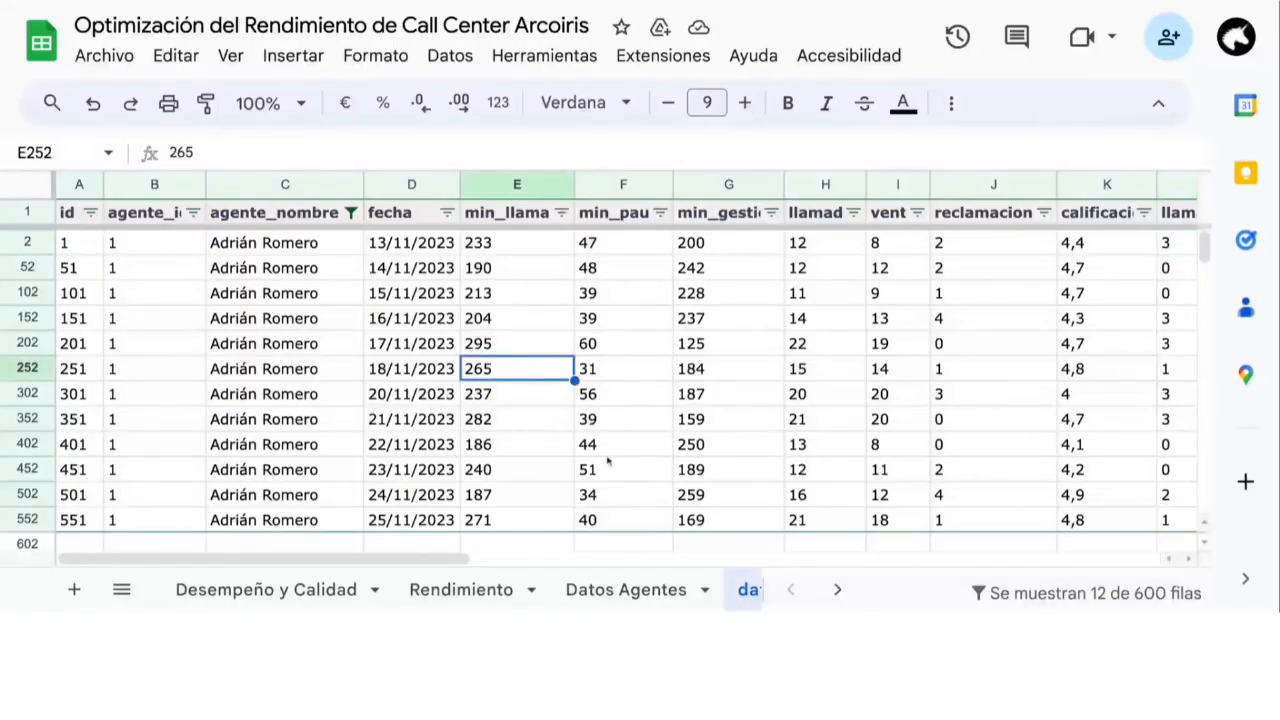
scroll(461, 562, right, 5)
scroll(461, 562, left, 5)
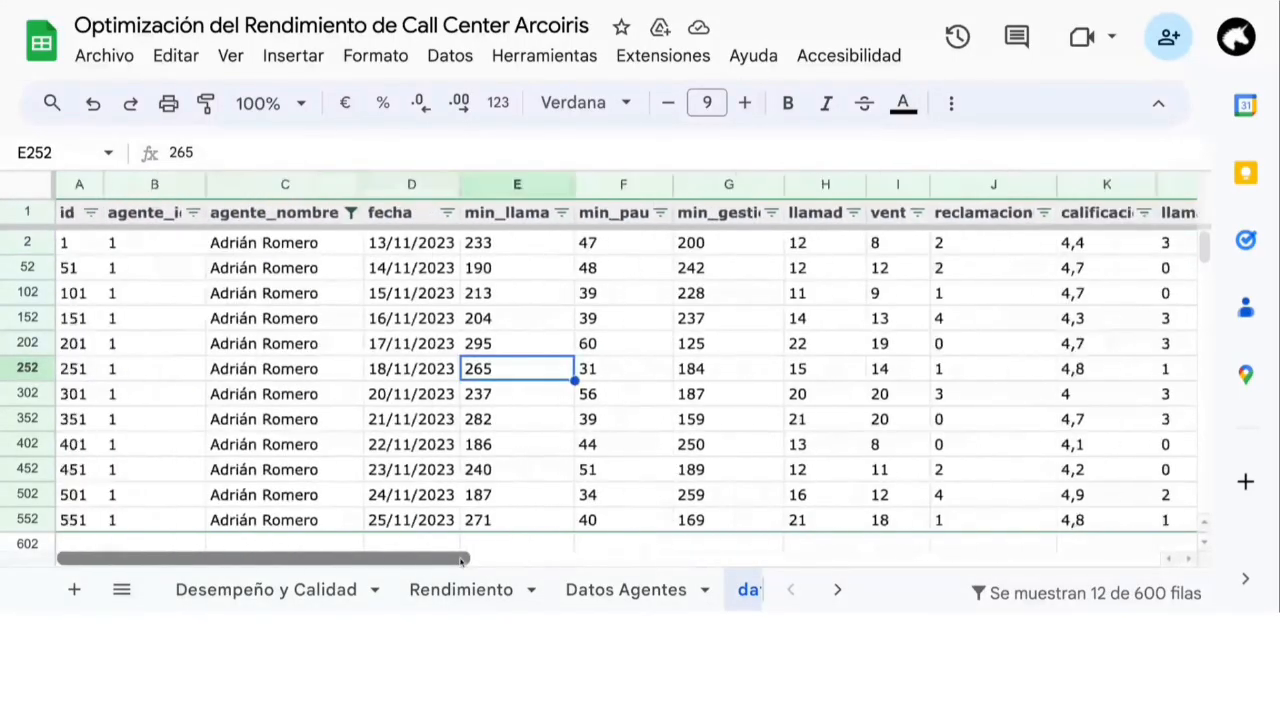
click(318, 252)
click(424, 252)
drag(520, 243, 900, 268)
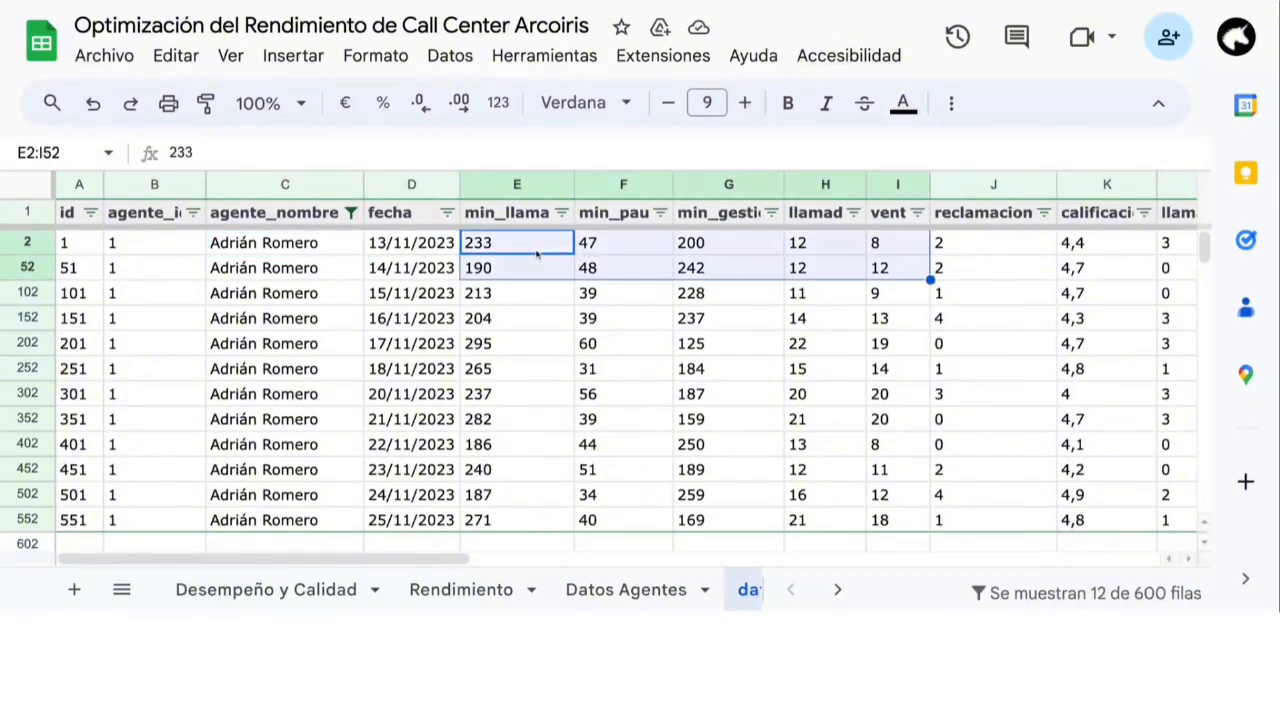
Remove the filter from the datos sheet so that all agents' records are listed
click(951, 103)
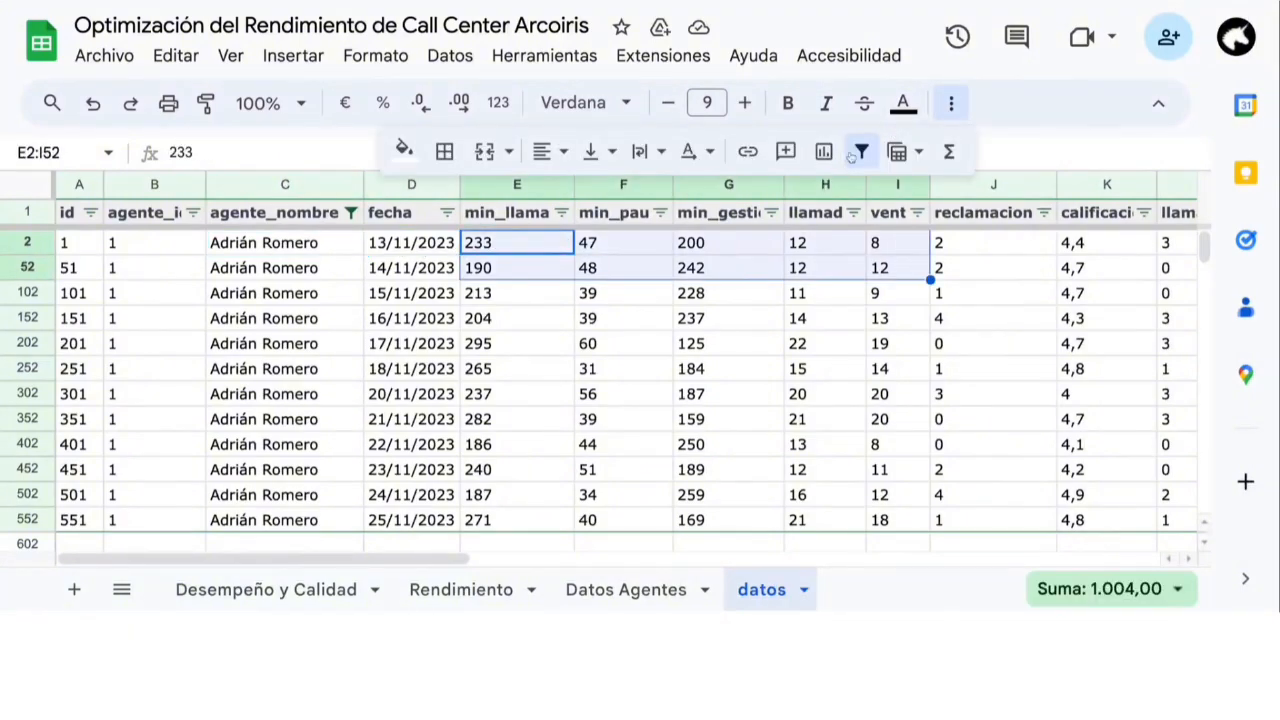
click(861, 151)
click(385, 343)
key(Left)
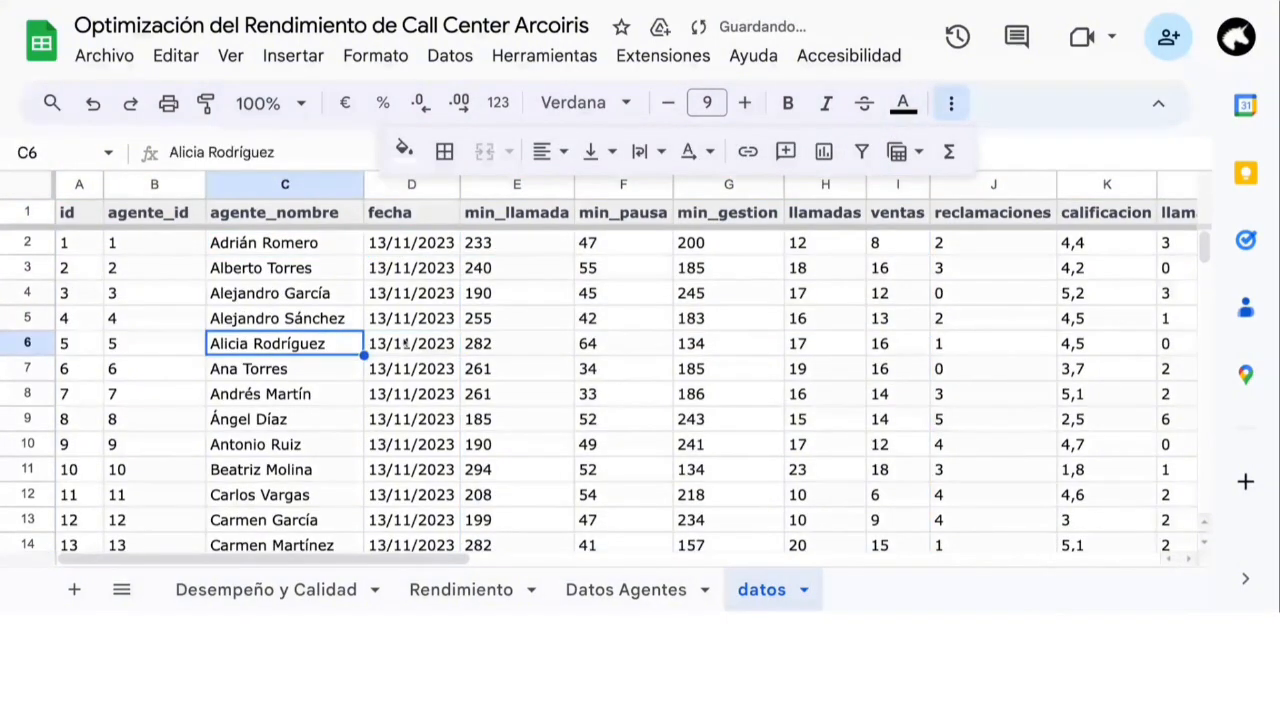
Check the fecha column through to its last record and return to the start of the data
click(404, 343)
key(ctrl+Down)
scroll(590, 410, up, 15)
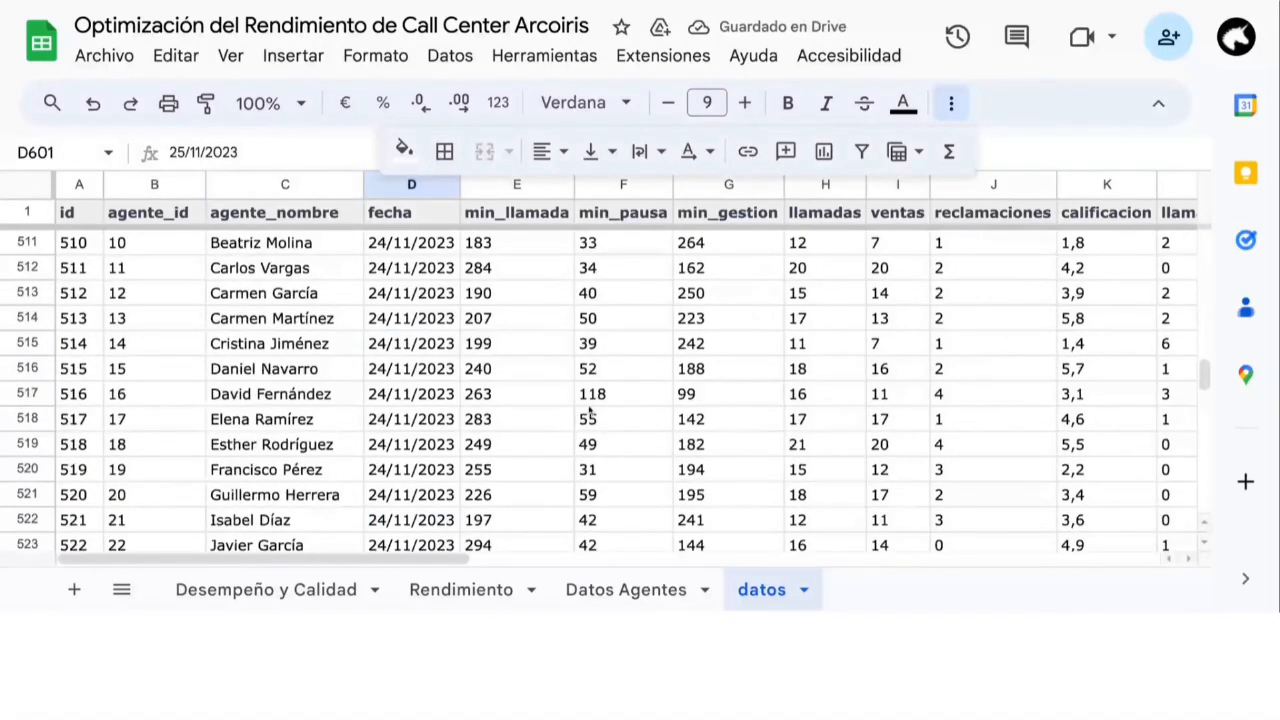
scroll(620, 392, up, 18)
scroll(1209, 357, up, 20)
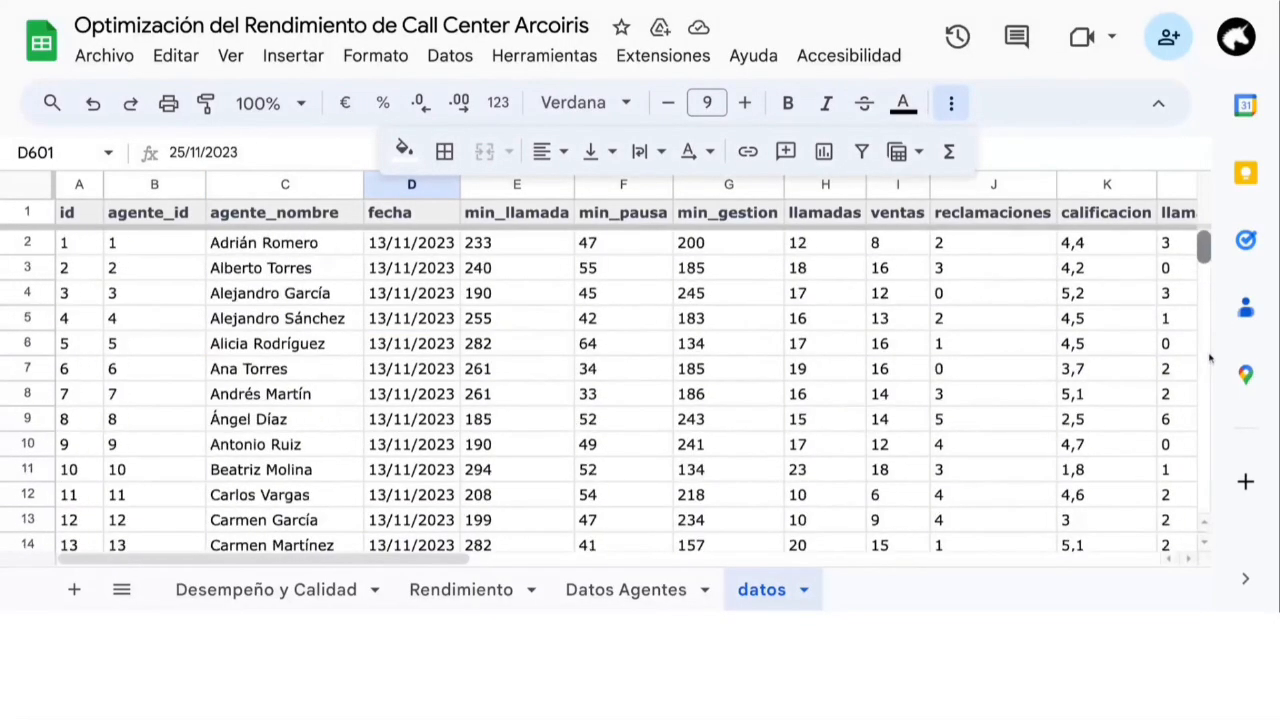
Examine the unfiltered records from the first date to the last record in row 601 and return to the first rows
click(455, 250)
scroll(1203, 250, down, 8)
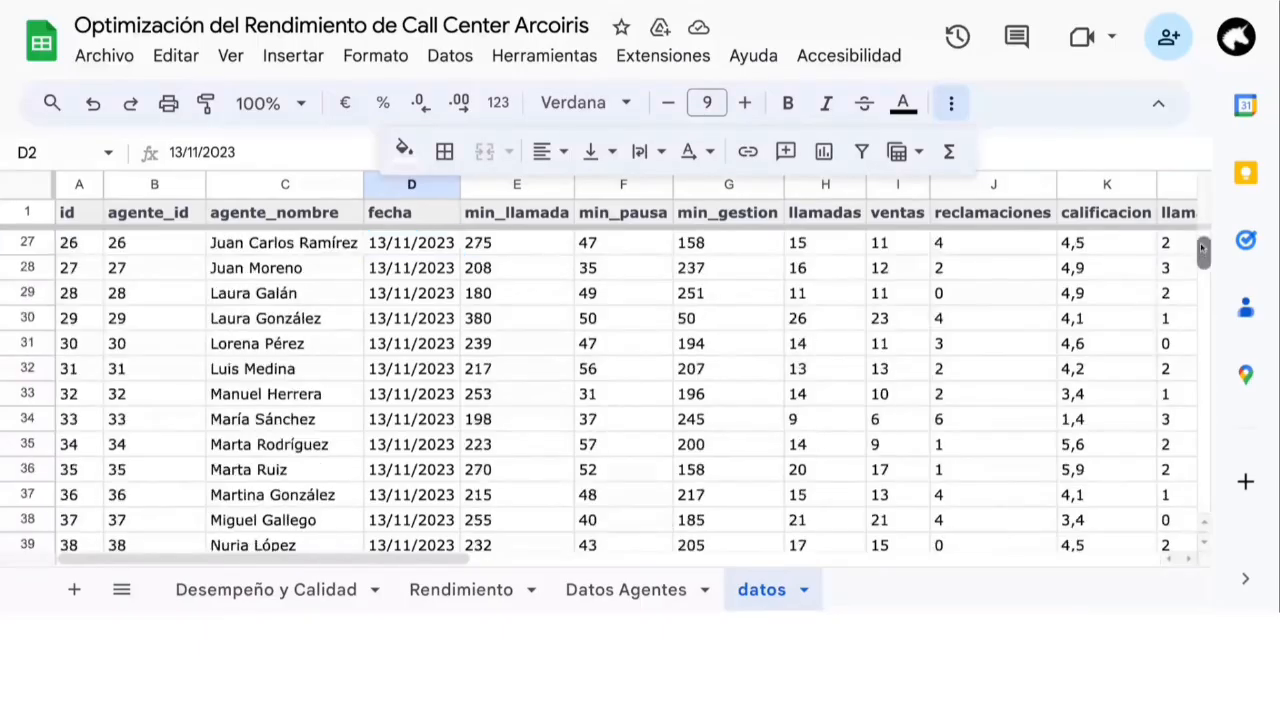
drag(1203, 250, 1203, 397)
click(28, 420)
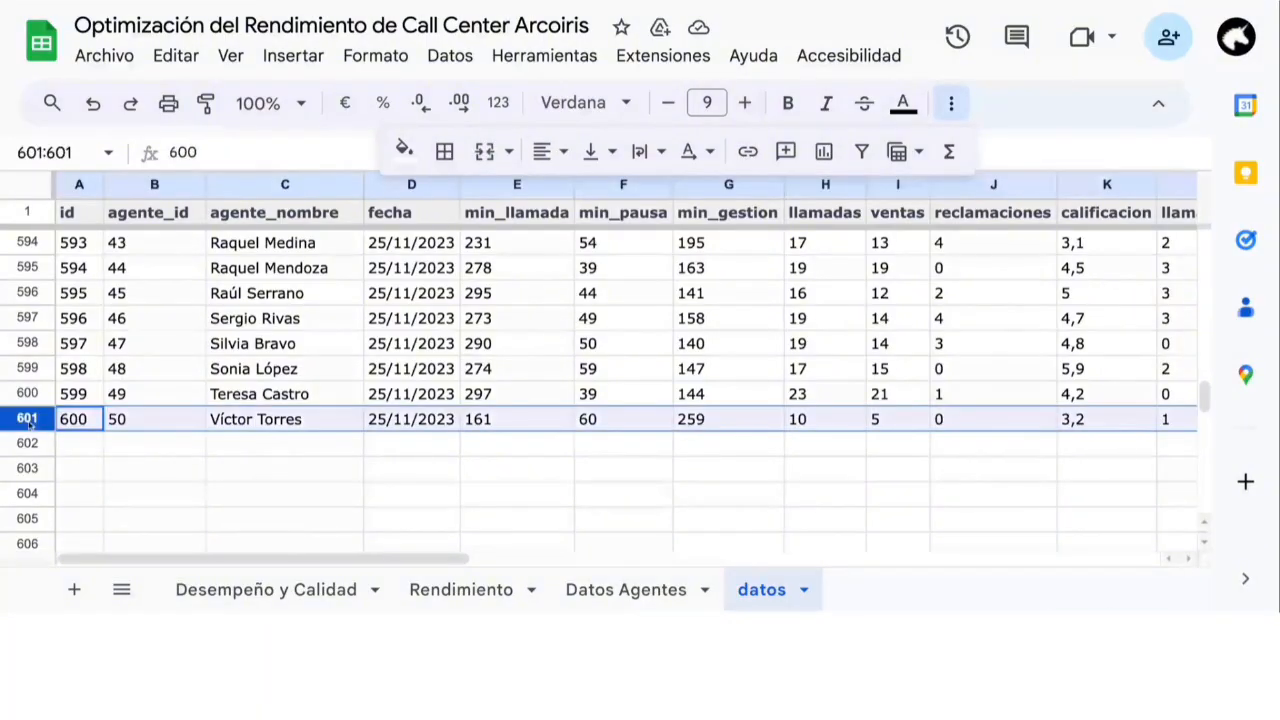
click(285, 419)
click(293, 346)
scroll(295, 353, up, 2)
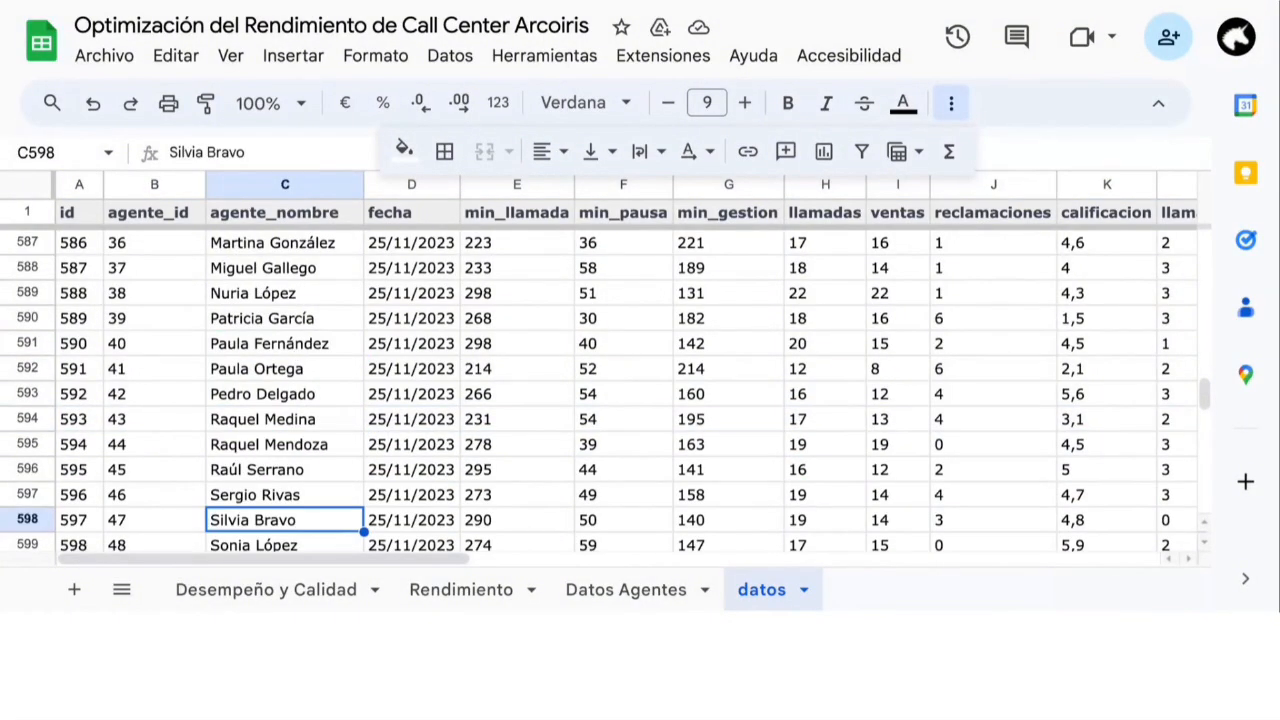
drag(1206, 396, 1206, 247)
click(956, 300)
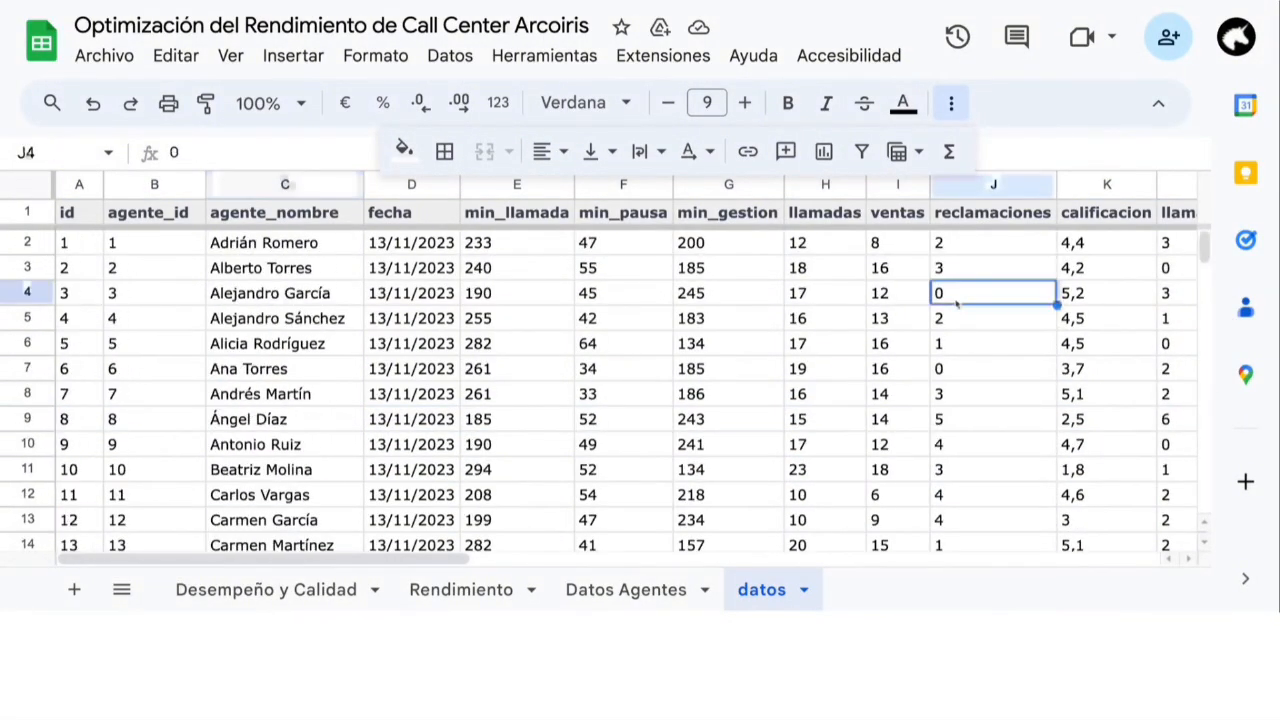
Zoom out to show all columns of the datos sheet and scan the agents' records down to the last one in row 601
key(ctrl+minus)
key(ctrl+minus)
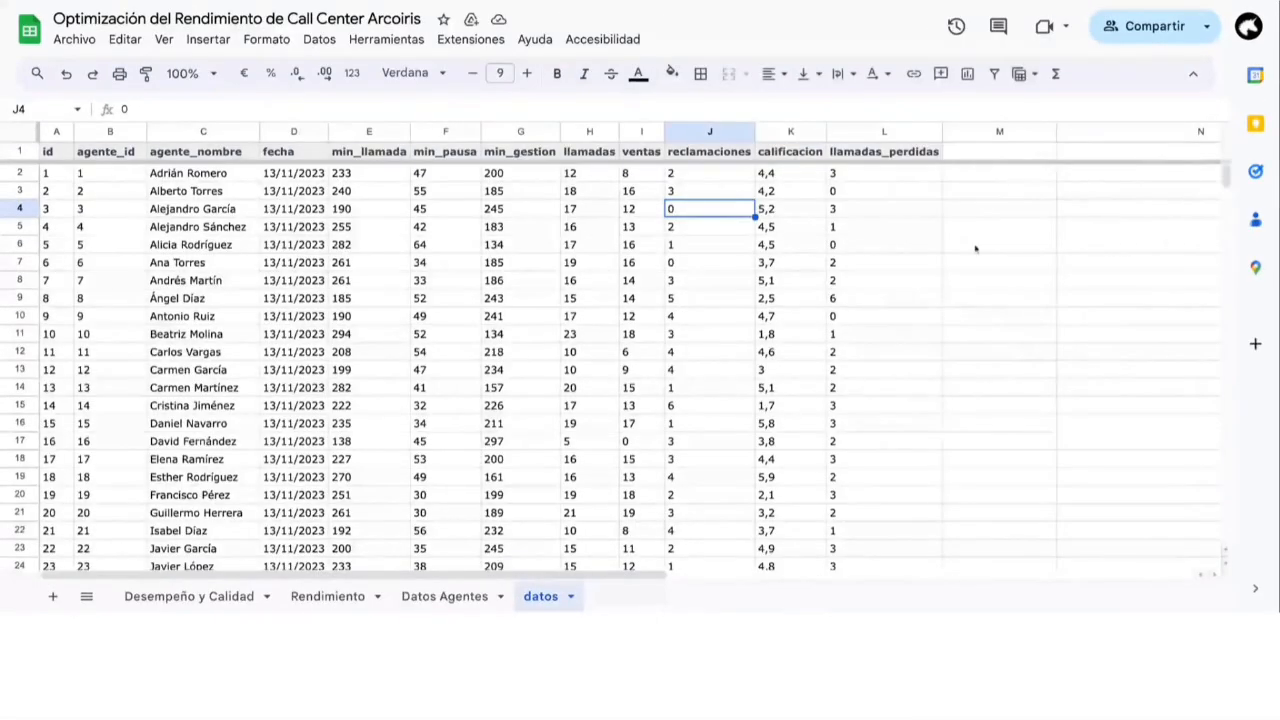
scroll(817, 344, down, 8)
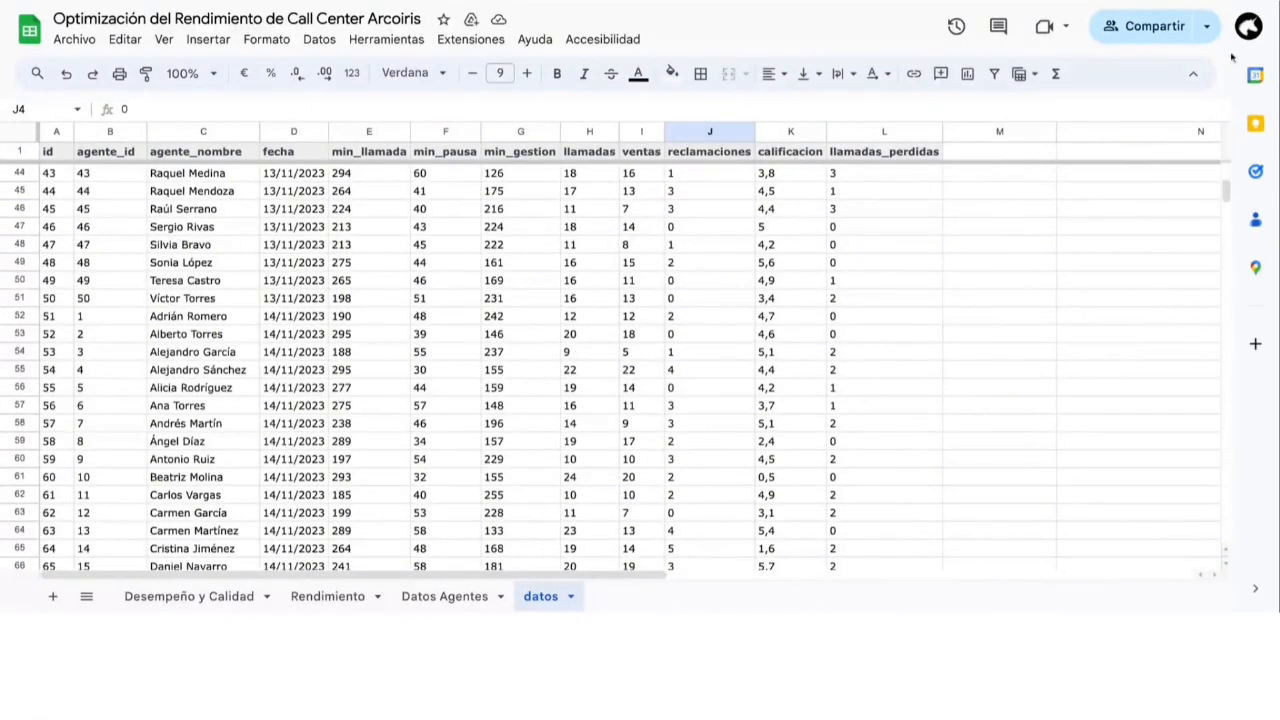
scroll(1227, 195, down, 20)
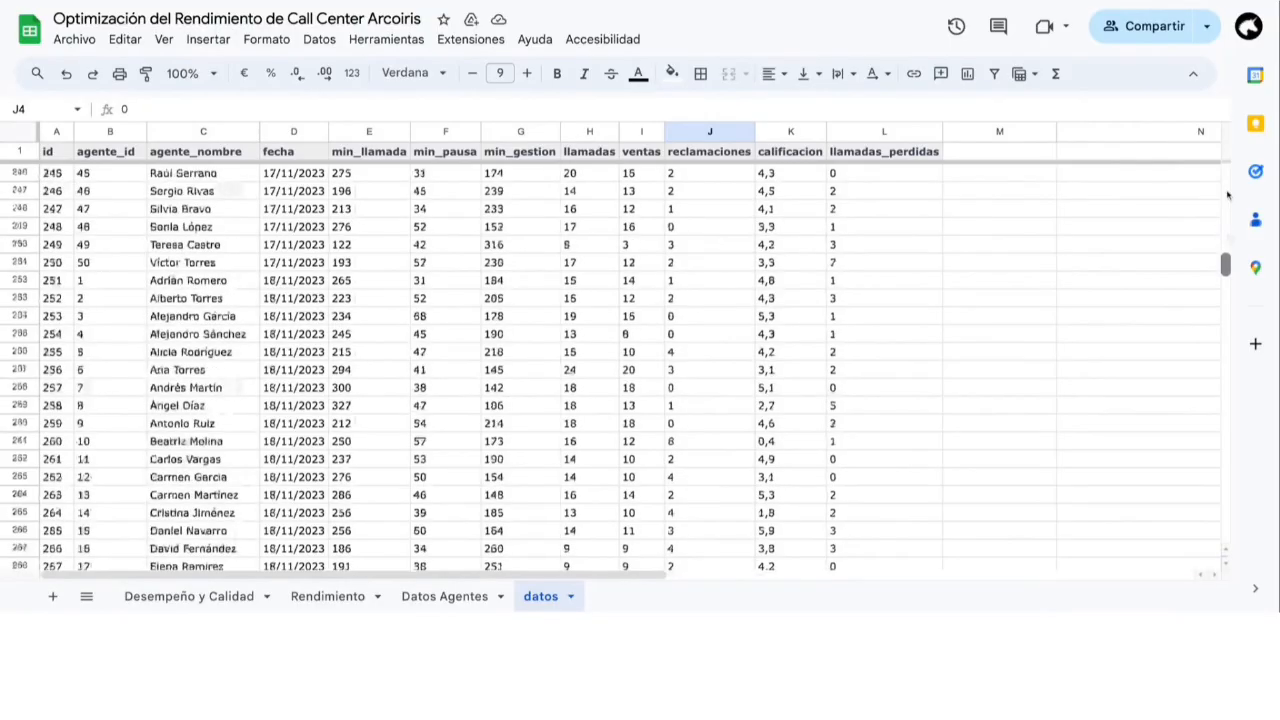
scroll(1227, 195, down, 20)
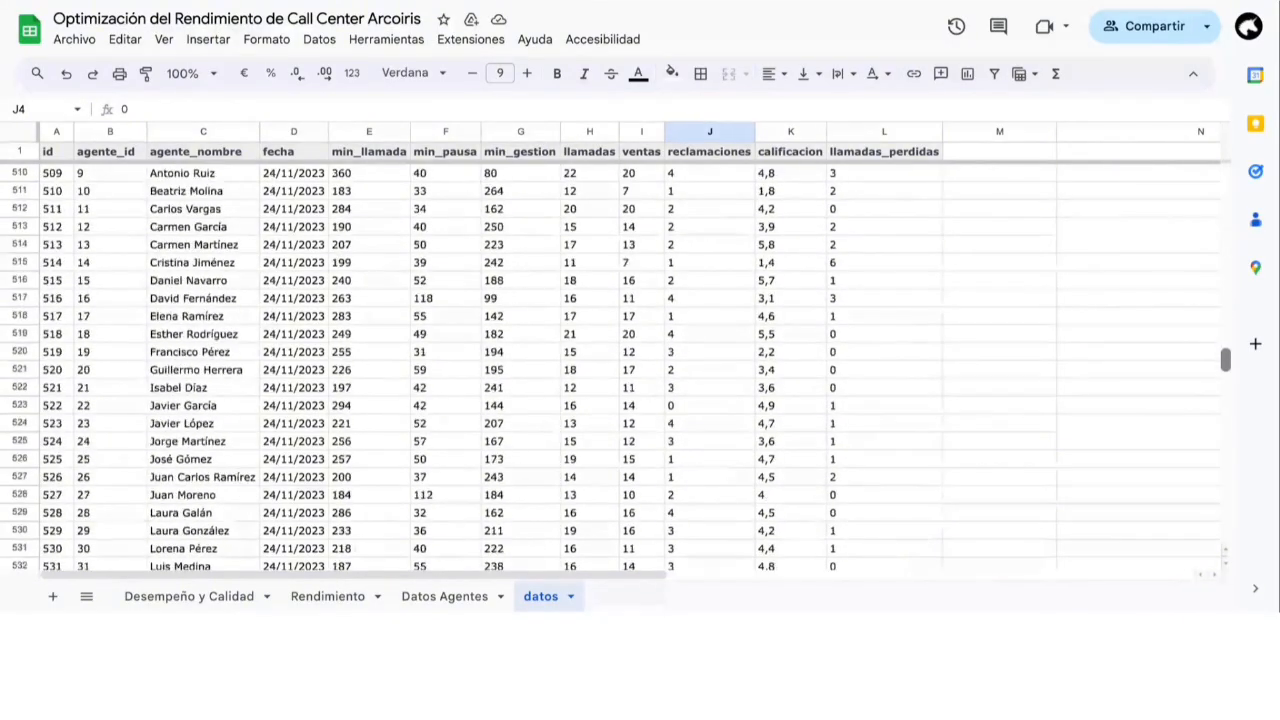
scroll(977, 354, up, 20)
scroll(977, 354, down, 14)
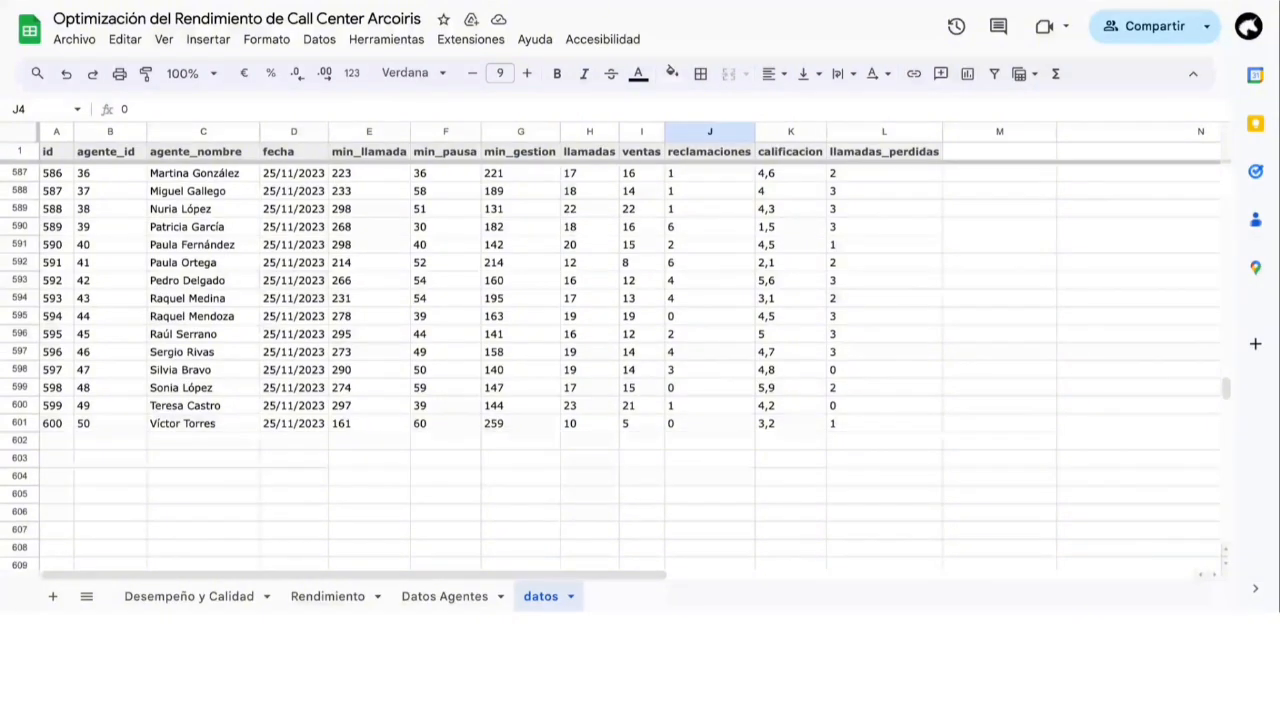
click(255, 408)
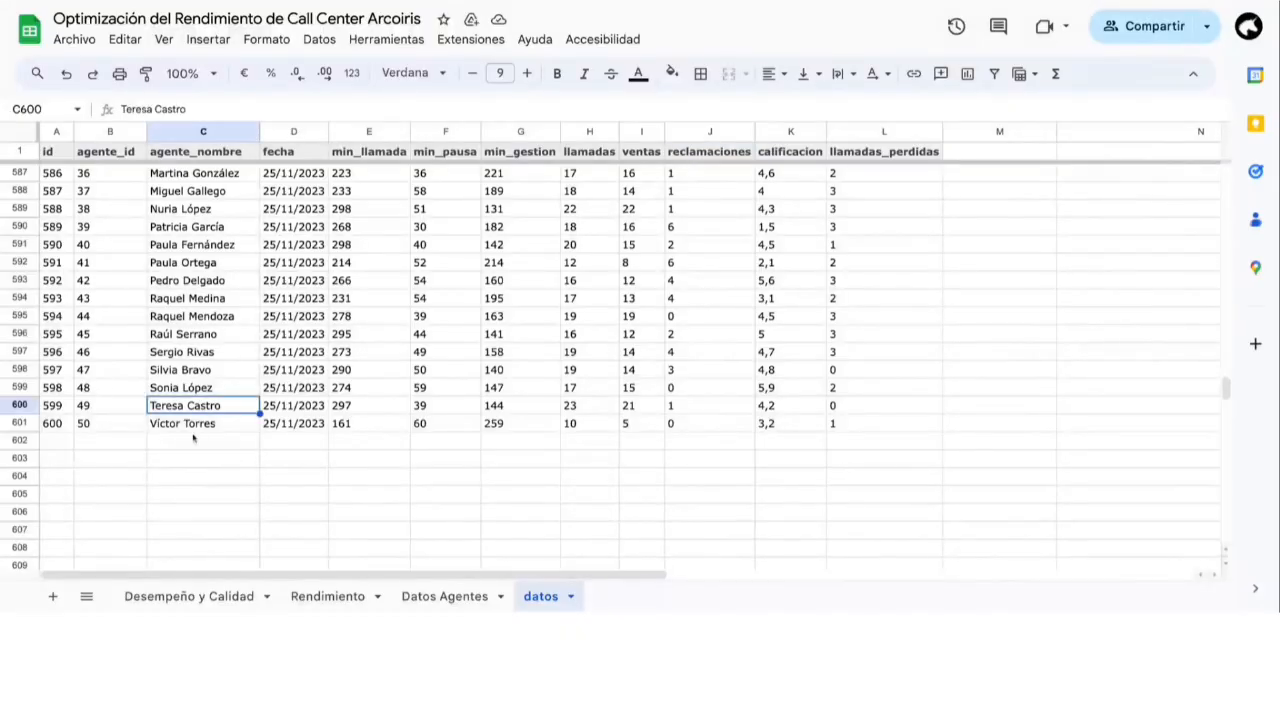
click(193, 437)
scroll(193, 437, up, 5)
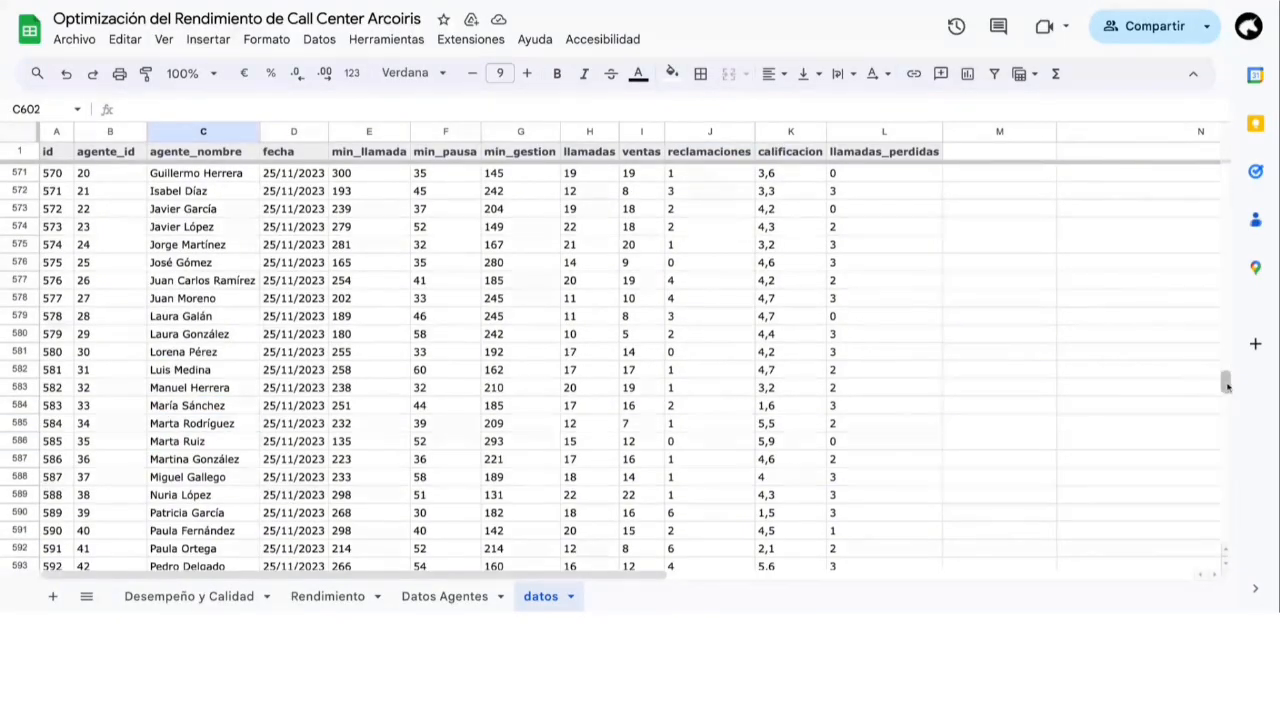
Follow the fecha column from the first record by selecting D2:D334, and continue to the last record in row 601
drag(1226, 383, 1192, 121)
drag(300, 173, 330, 605)
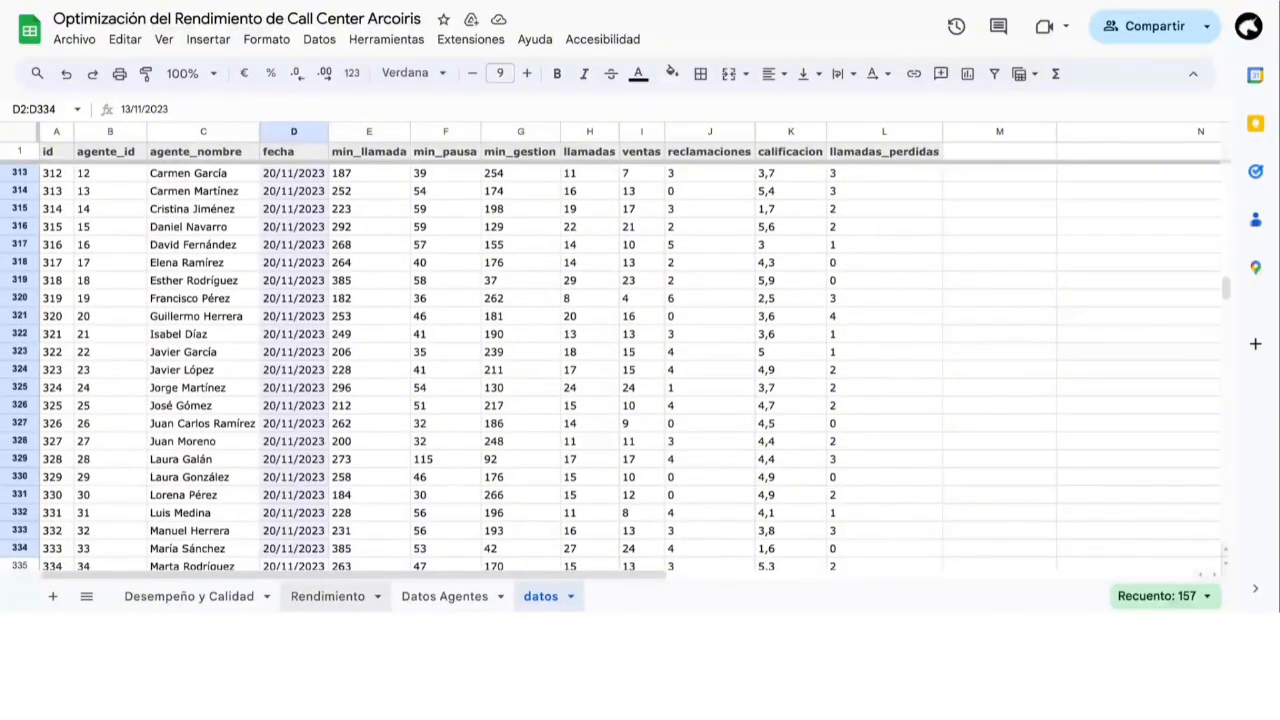
click(461, 425)
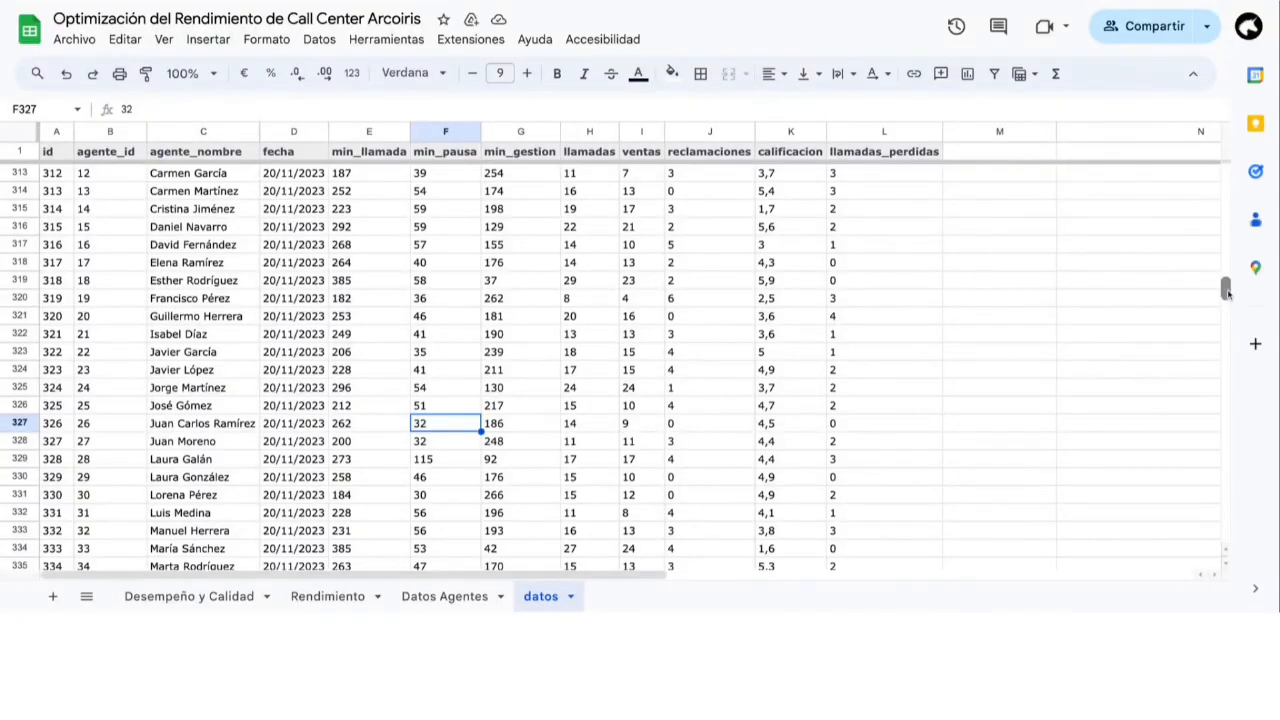
drag(1226, 290, 1226, 393)
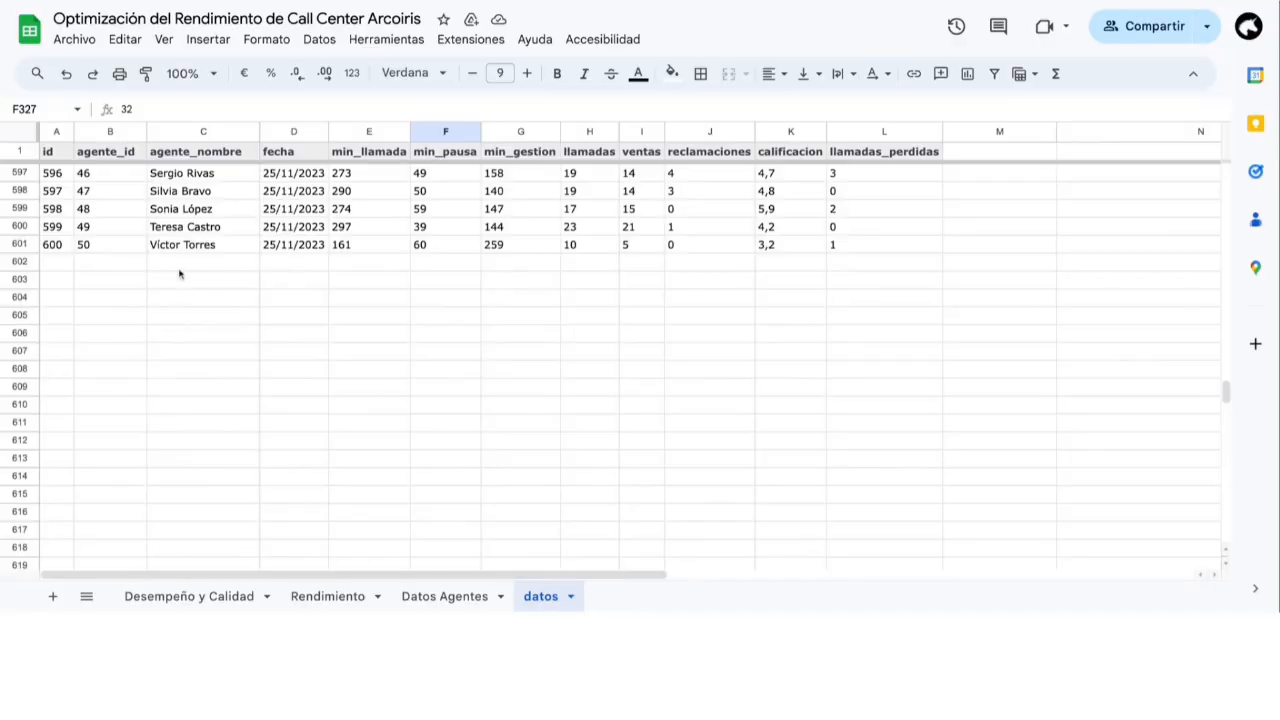
Highlight the empty rows below the last record, first whole rows 602 to 620 and then the range A602:L624
click(180, 268)
click(17, 264)
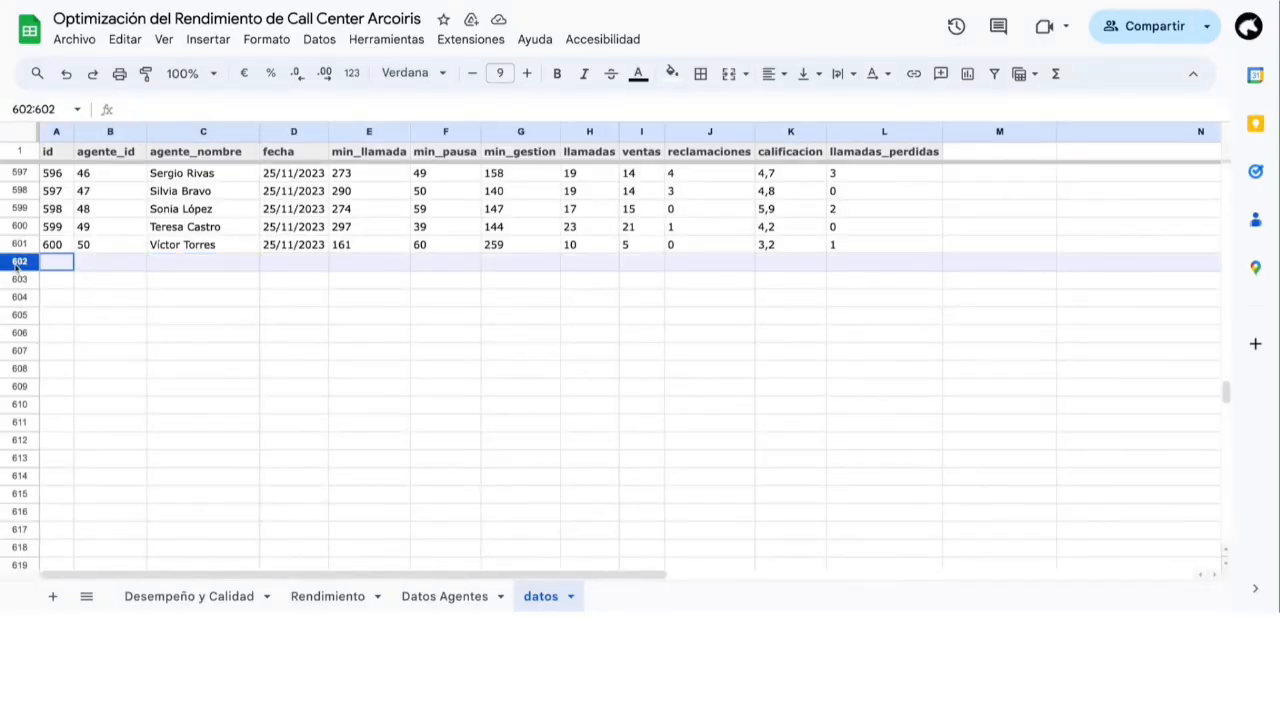
drag(17, 264, 18, 566)
scroll(297, 330, down, 2)
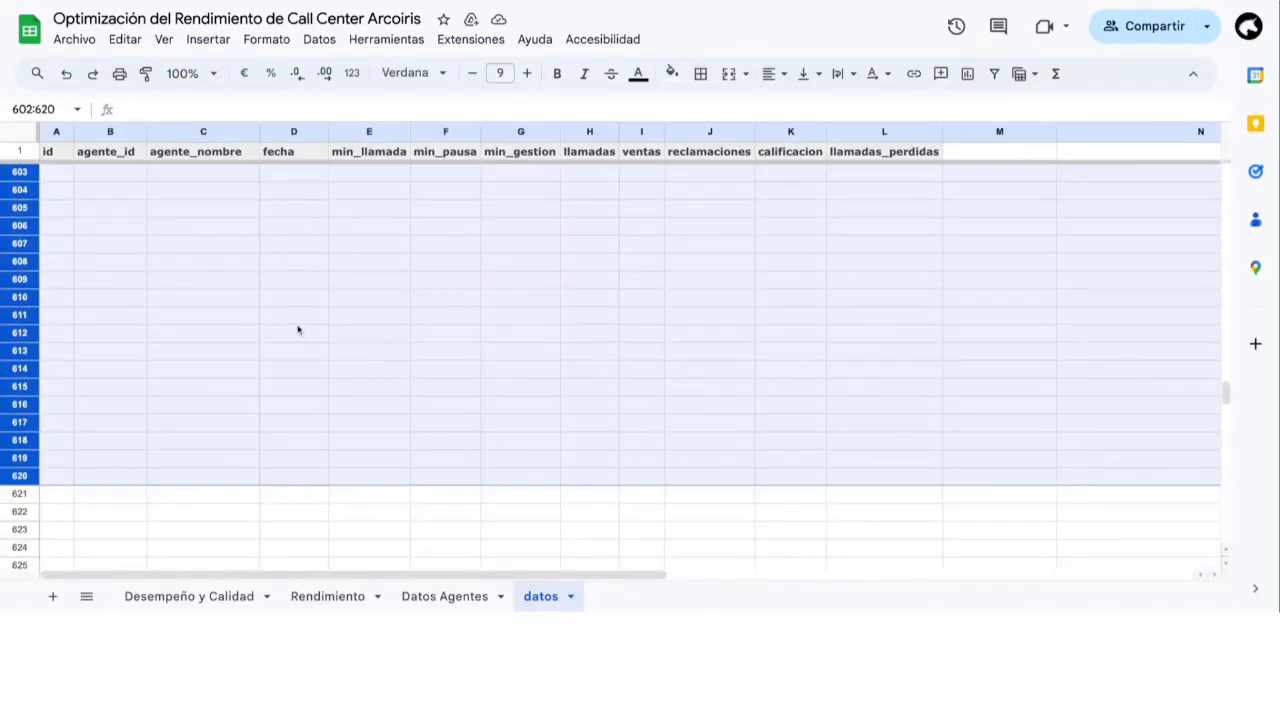
scroll(297, 330, up, 1)
click(305, 322)
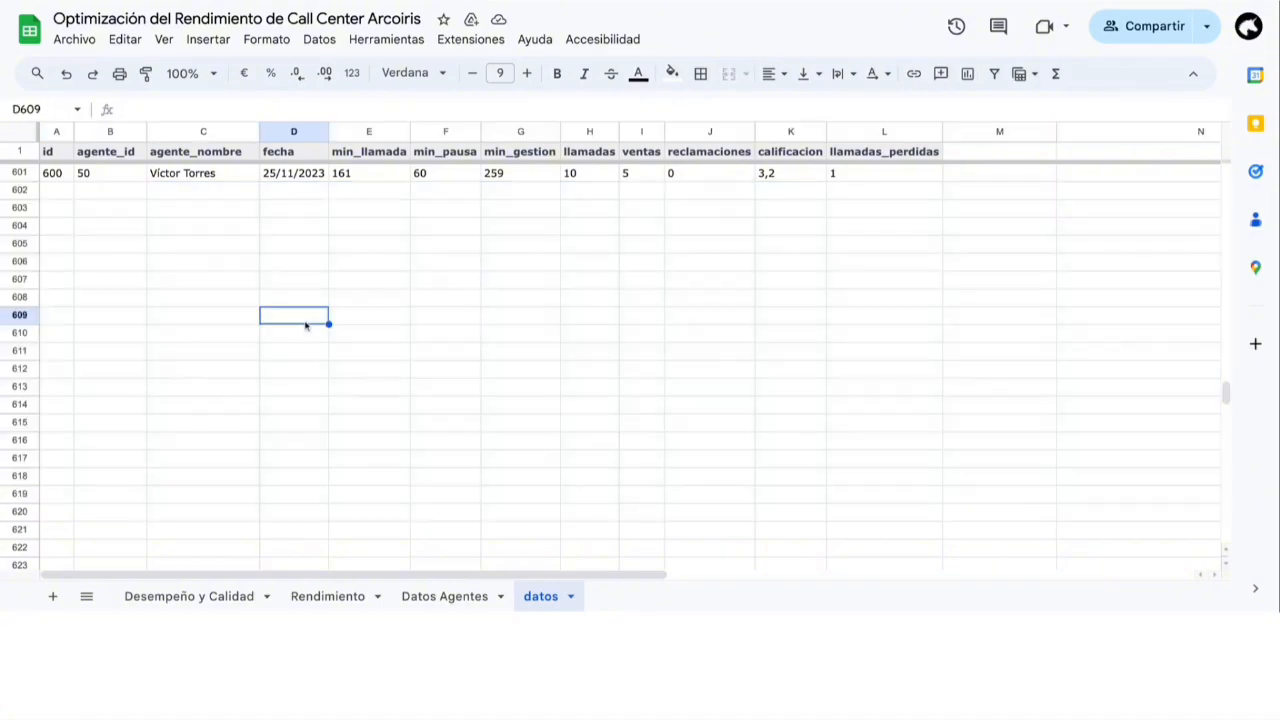
drag(70, 189, 914, 540)
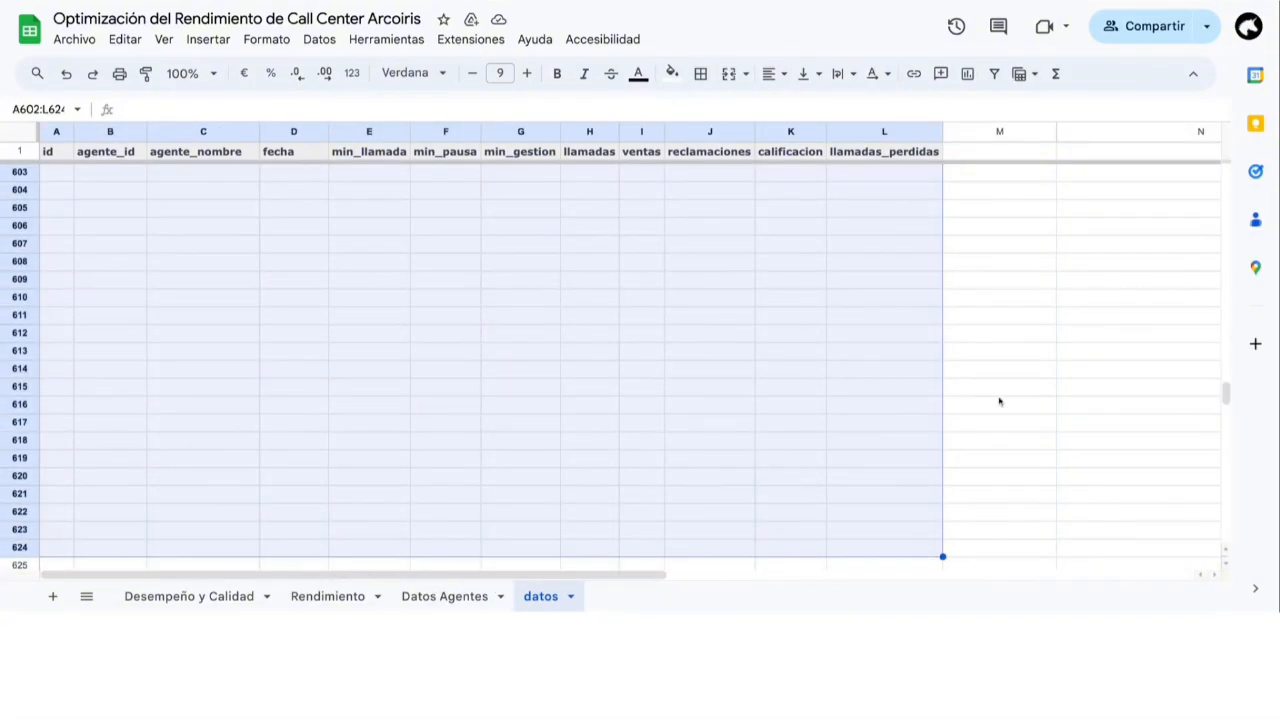
Return to the first records of the datos sheet and check the llamadas_perdidas and min_llamada columns
drag(1226, 393, 1226, 176)
click(862, 247)
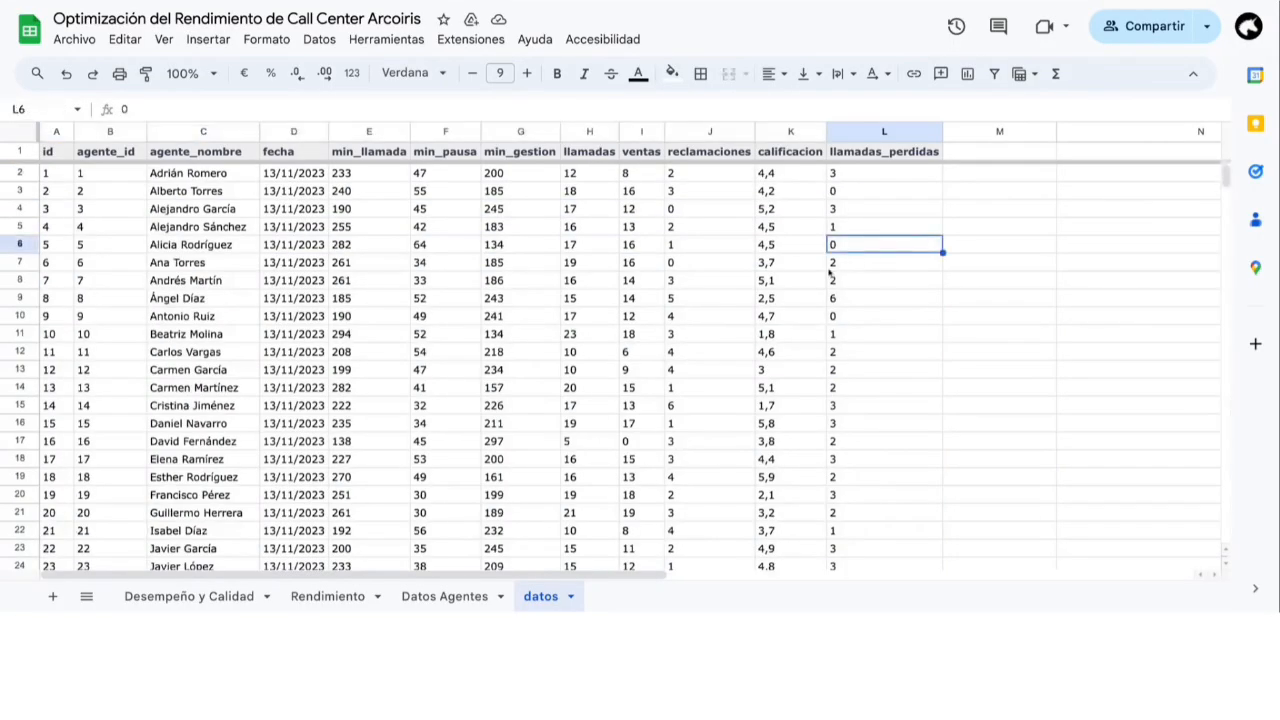
click(380, 284)
drag(147, 132, 143, 132)
Examine the Tabla Agrupada de Rendimiento Agentes on the Datos Agentes sheet, from the Nombre Agente header to its last agent row
click(218, 245)
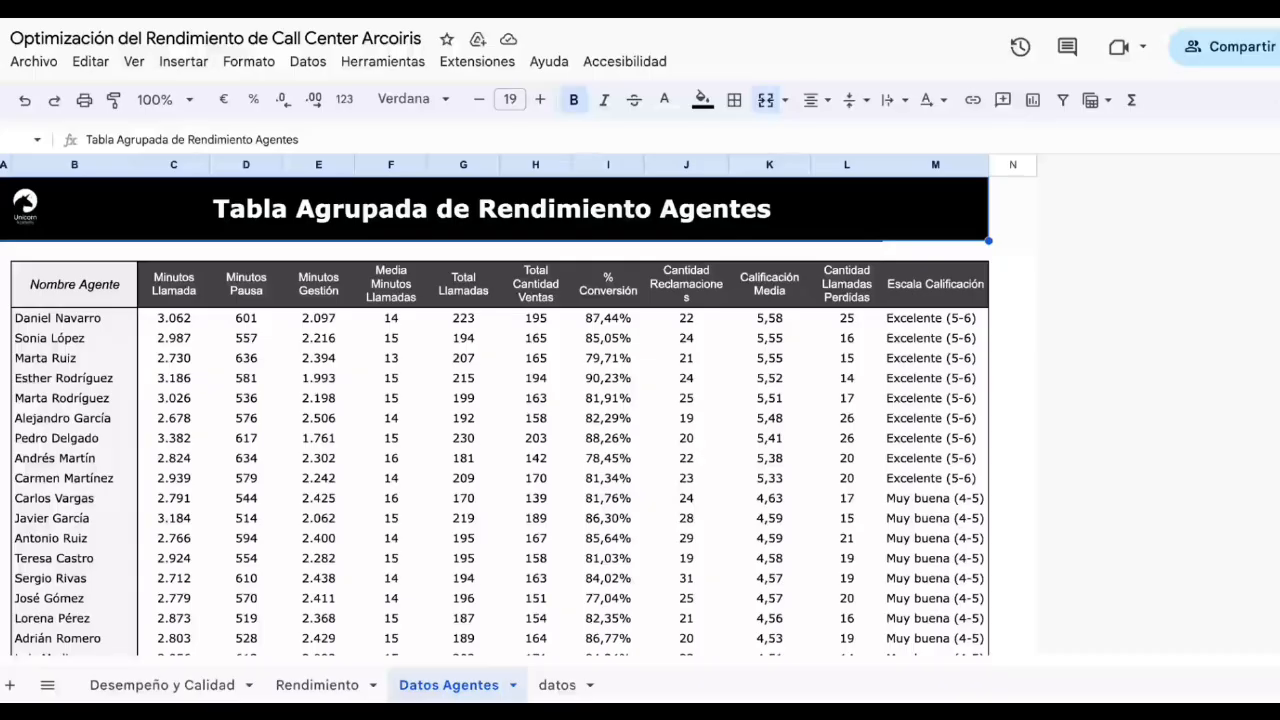
click(76, 287)
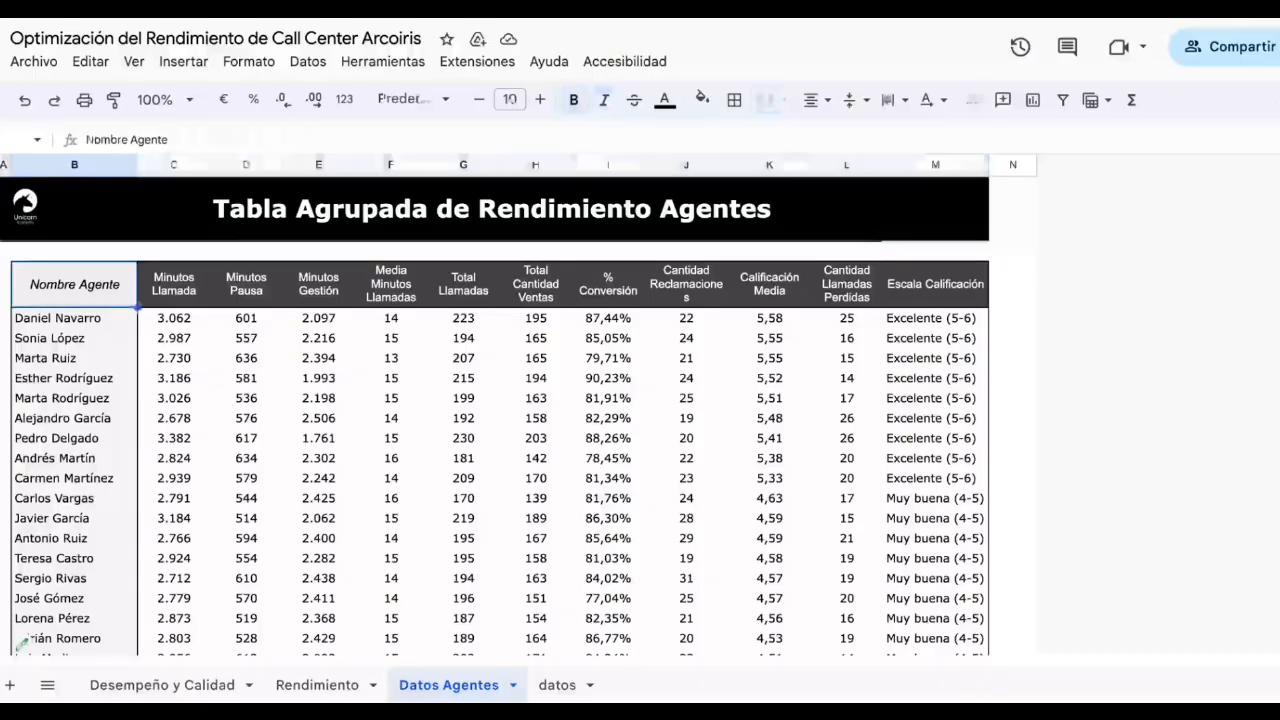
click(175, 288)
click(184, 322)
click(63, 322)
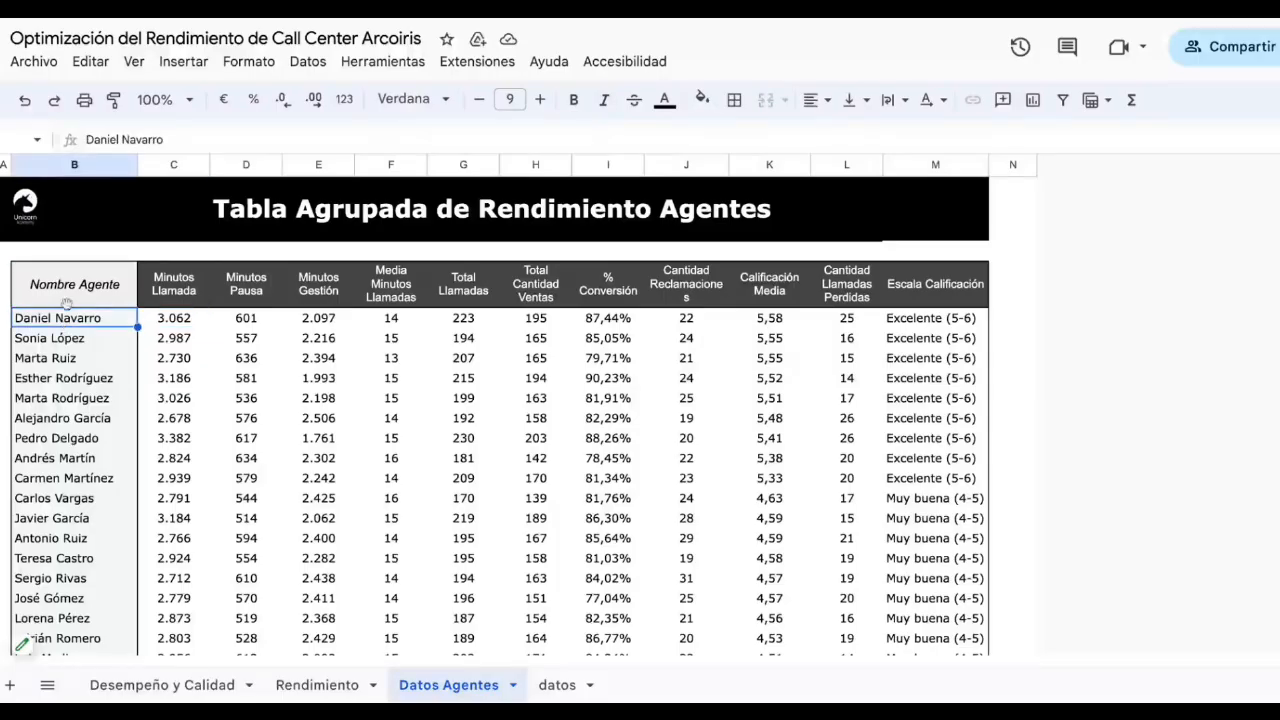
click(70, 290)
scroll(207, 343, down, 12)
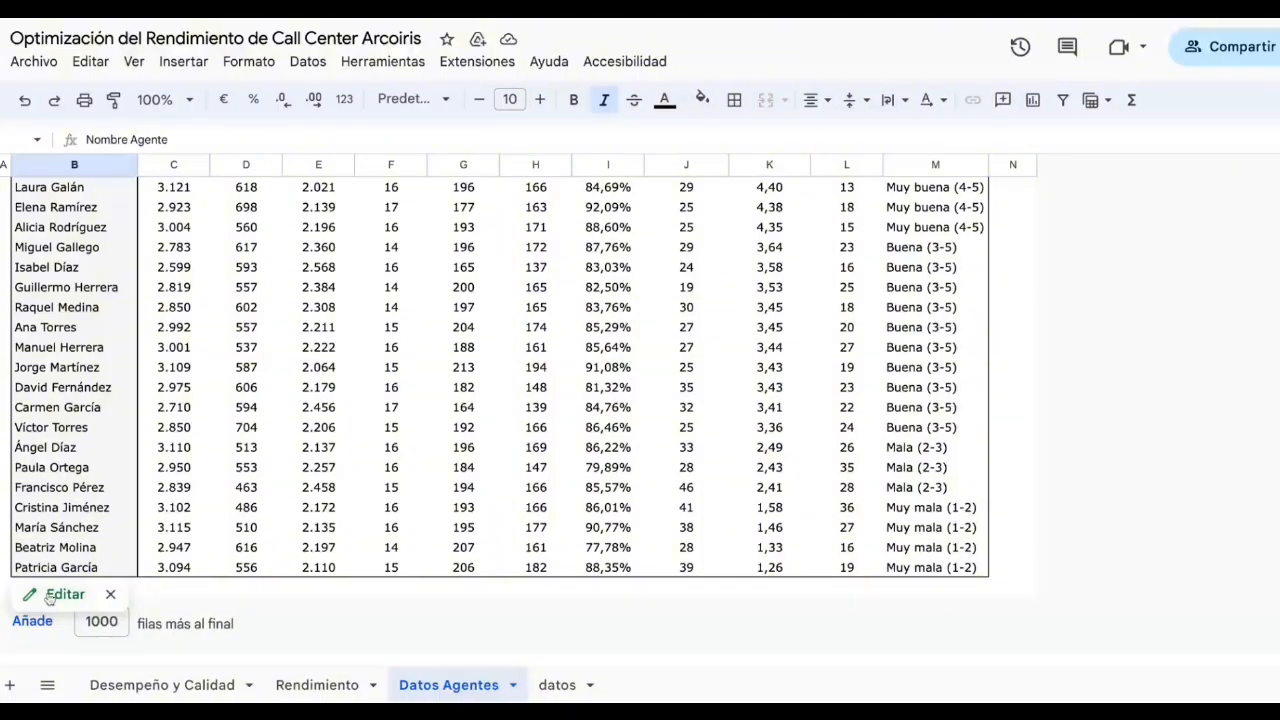
scroll(200, 518, up, 1)
scroll(198, 520, down, 1)
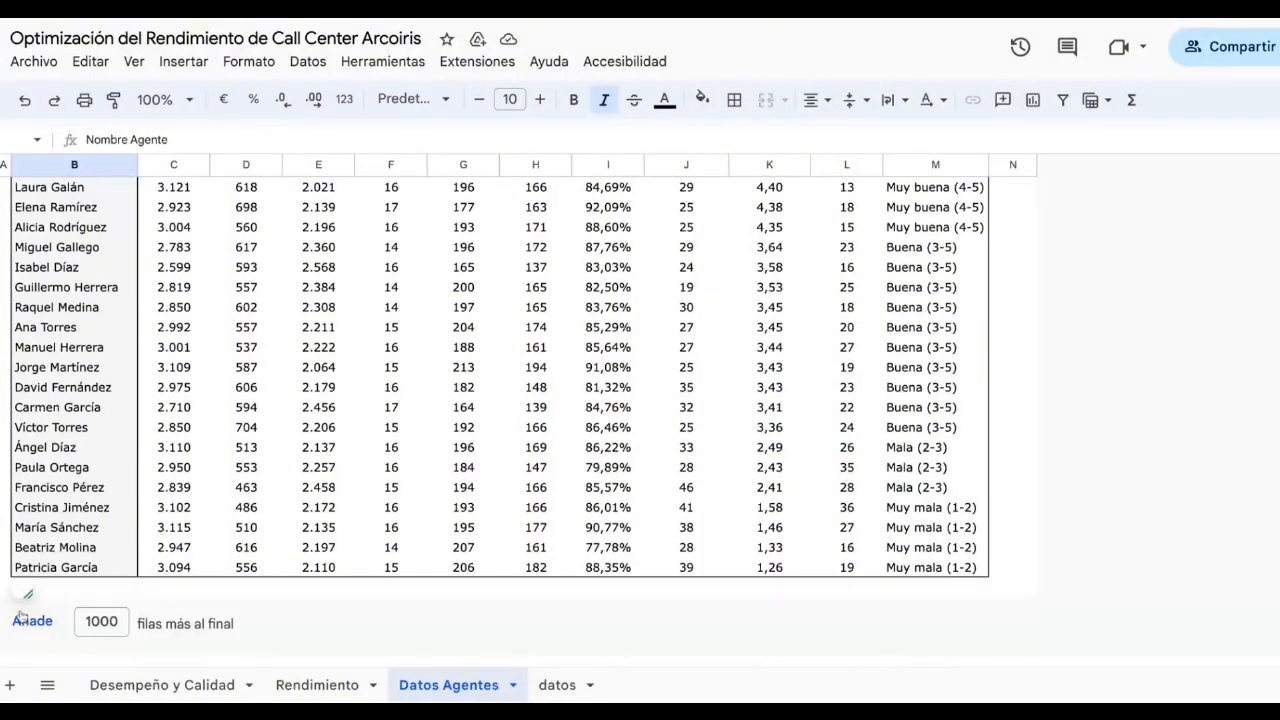
Open the pivot table editor for the grouped agents table, widen it and bring the table's header row back into view
click(30, 595)
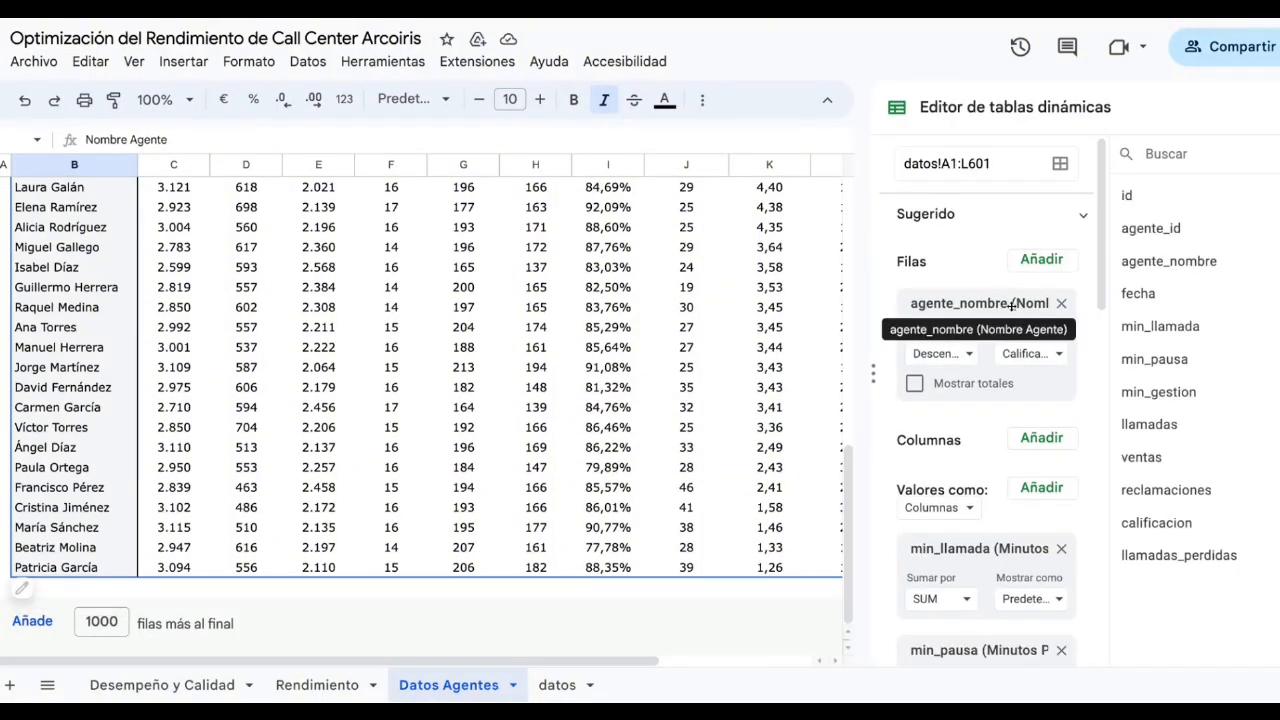
drag(872, 160, 764, 160)
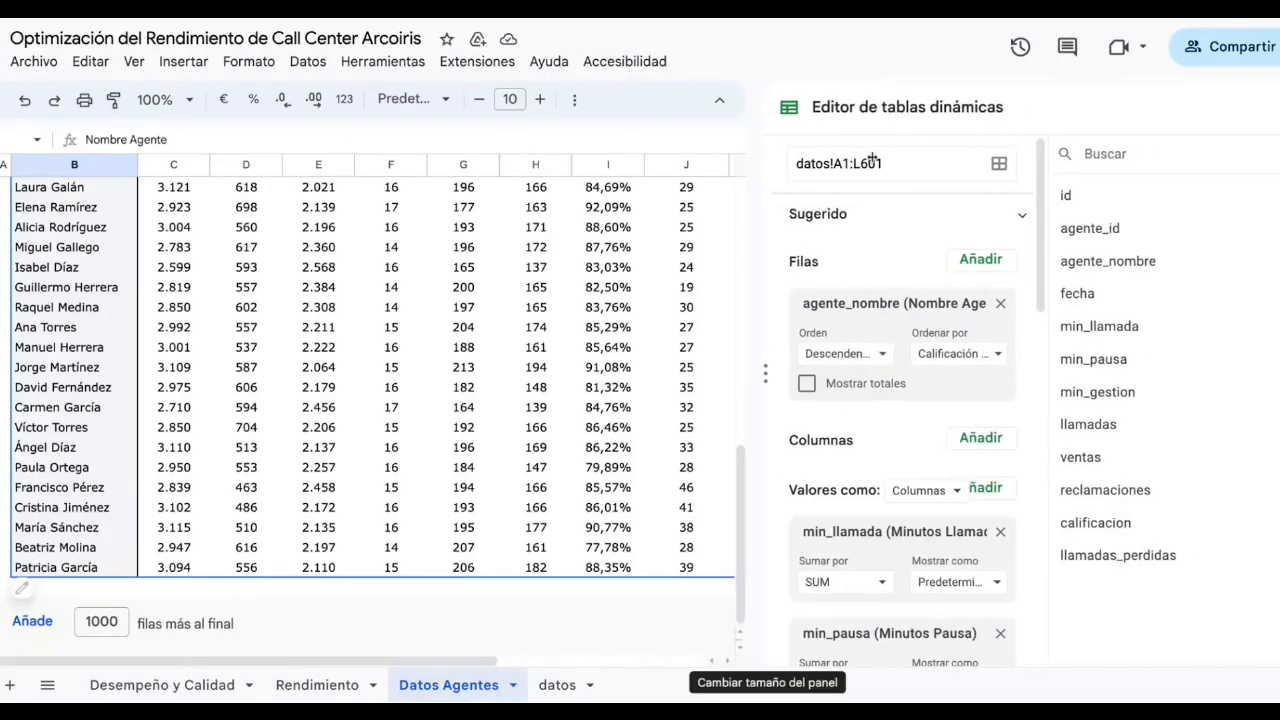
scroll(393, 427, up, 7)
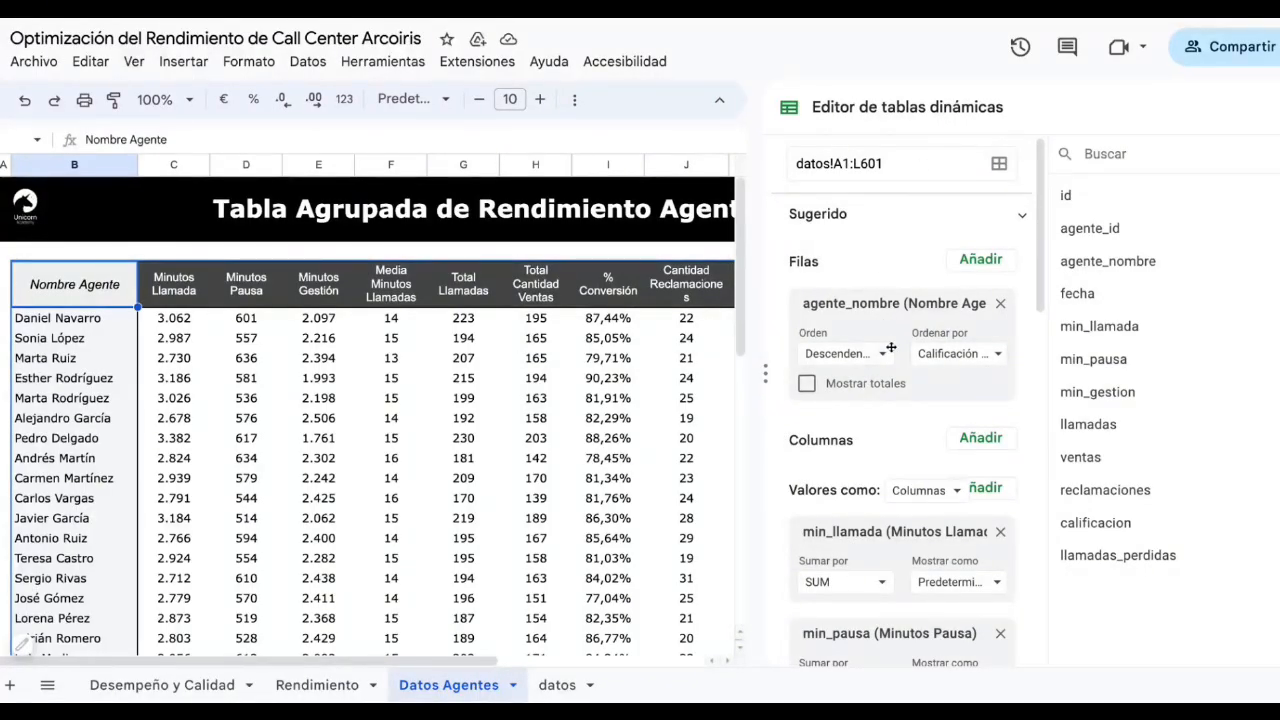
Check the pivot table's source data range in the editor and compare it with the datos sheet
click(905, 163)
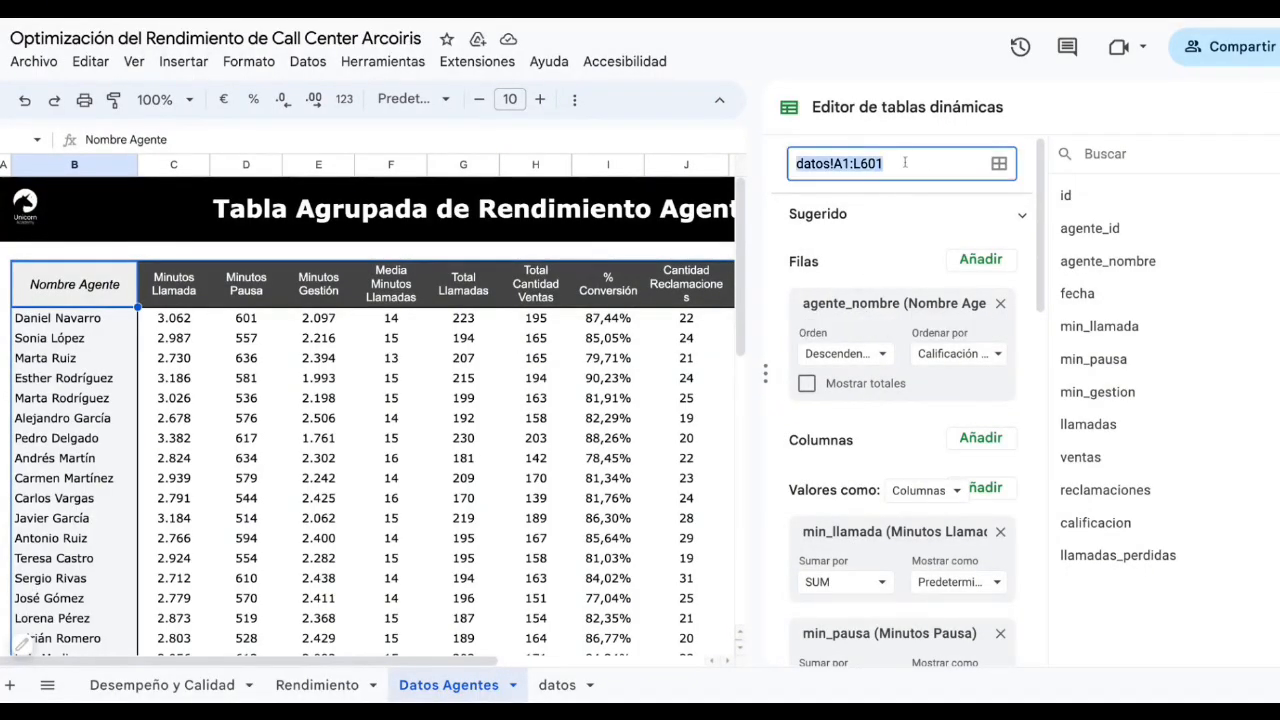
triple_click(905, 163)
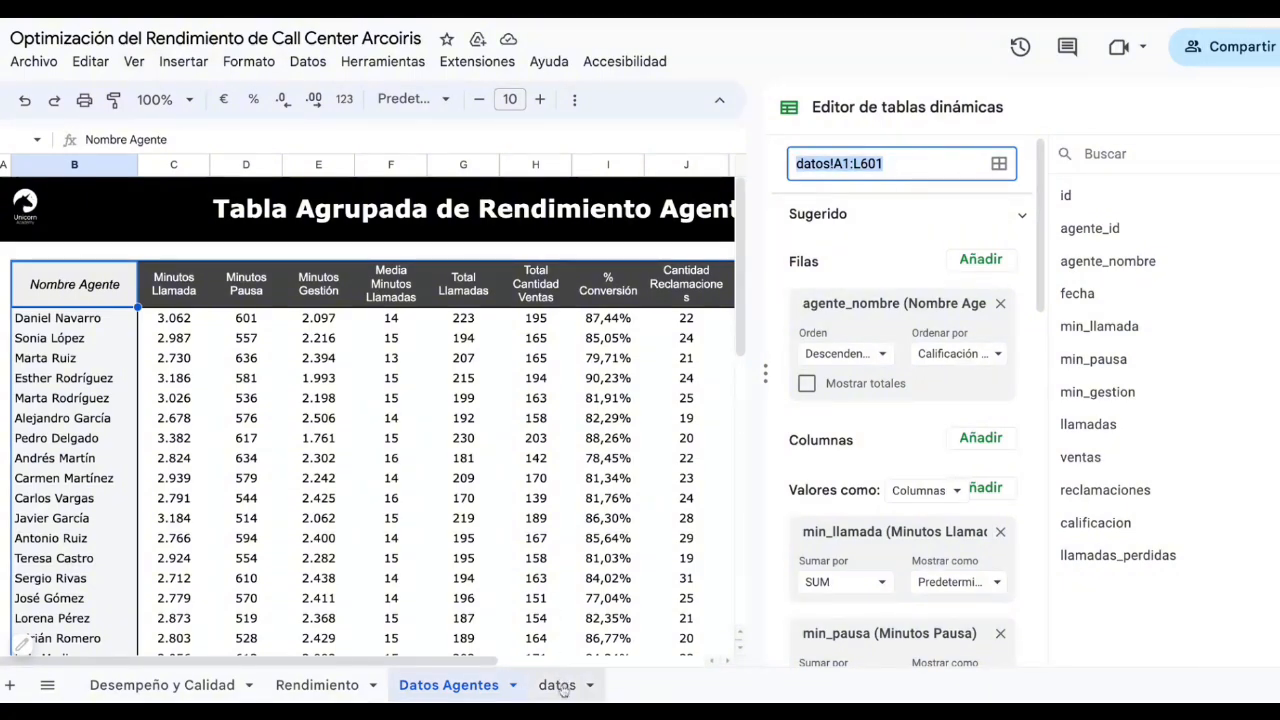
click(885, 166)
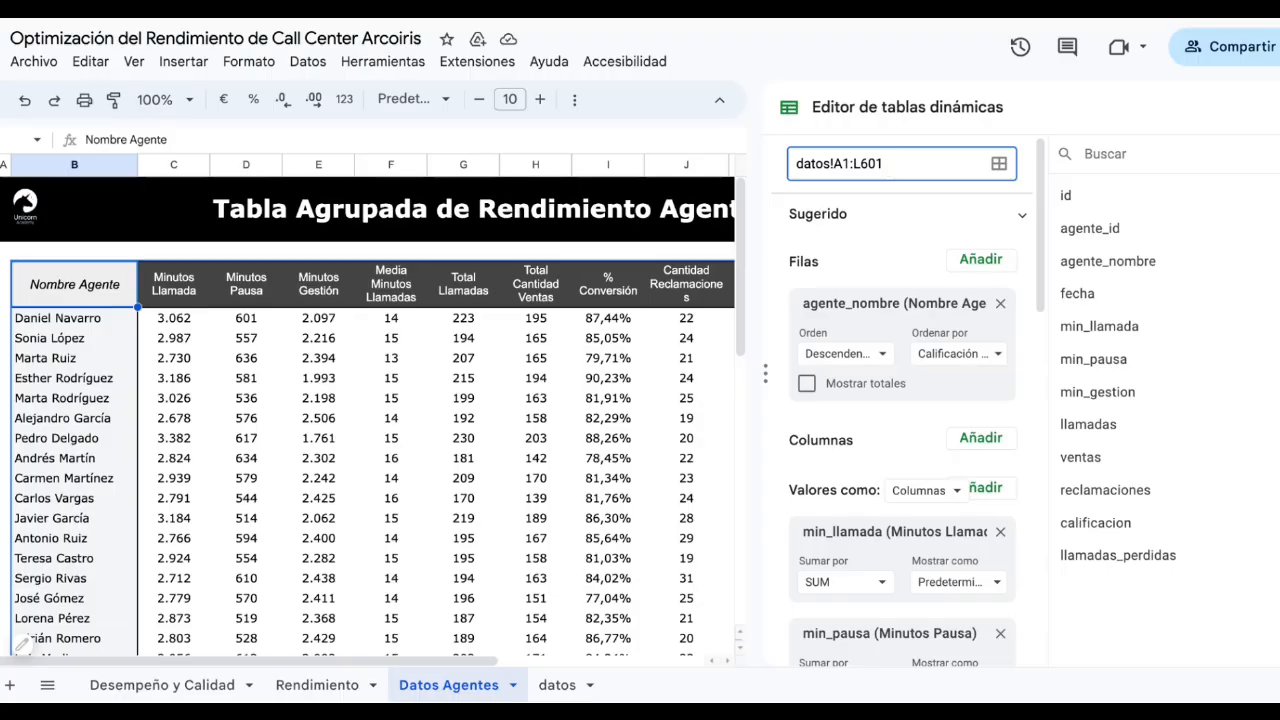
click(557, 685)
click(449, 685)
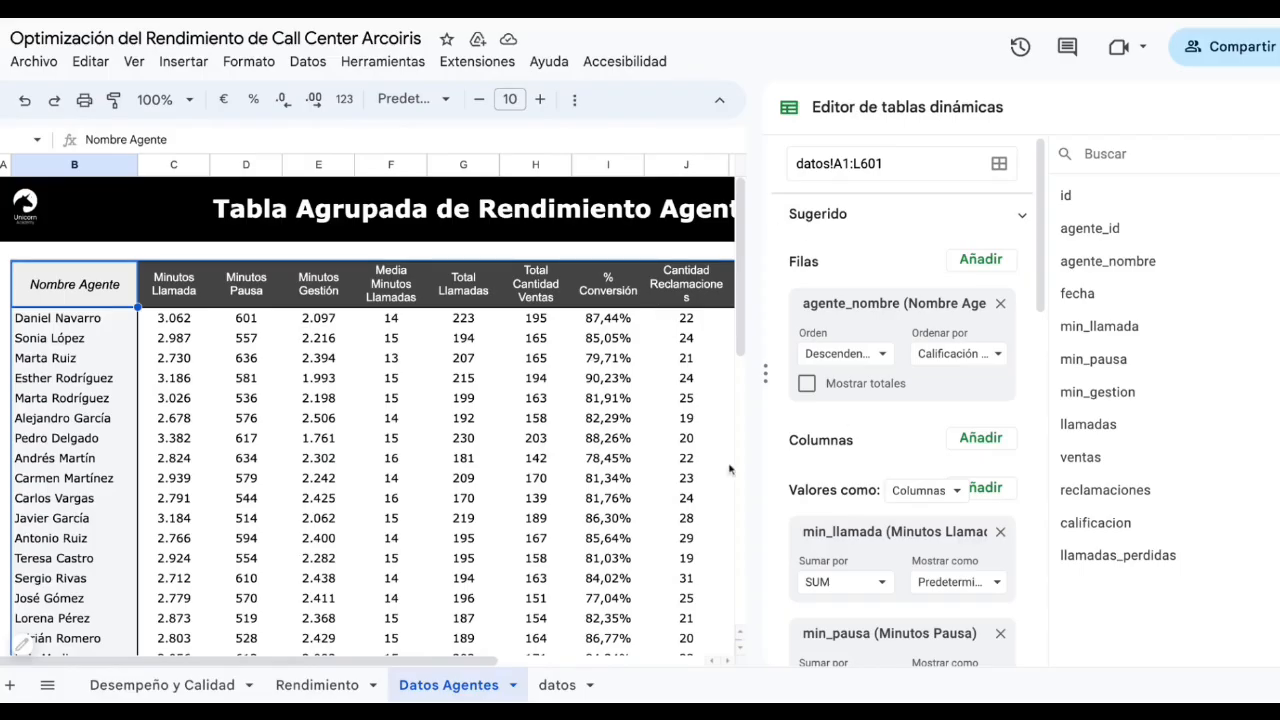
click(916, 165)
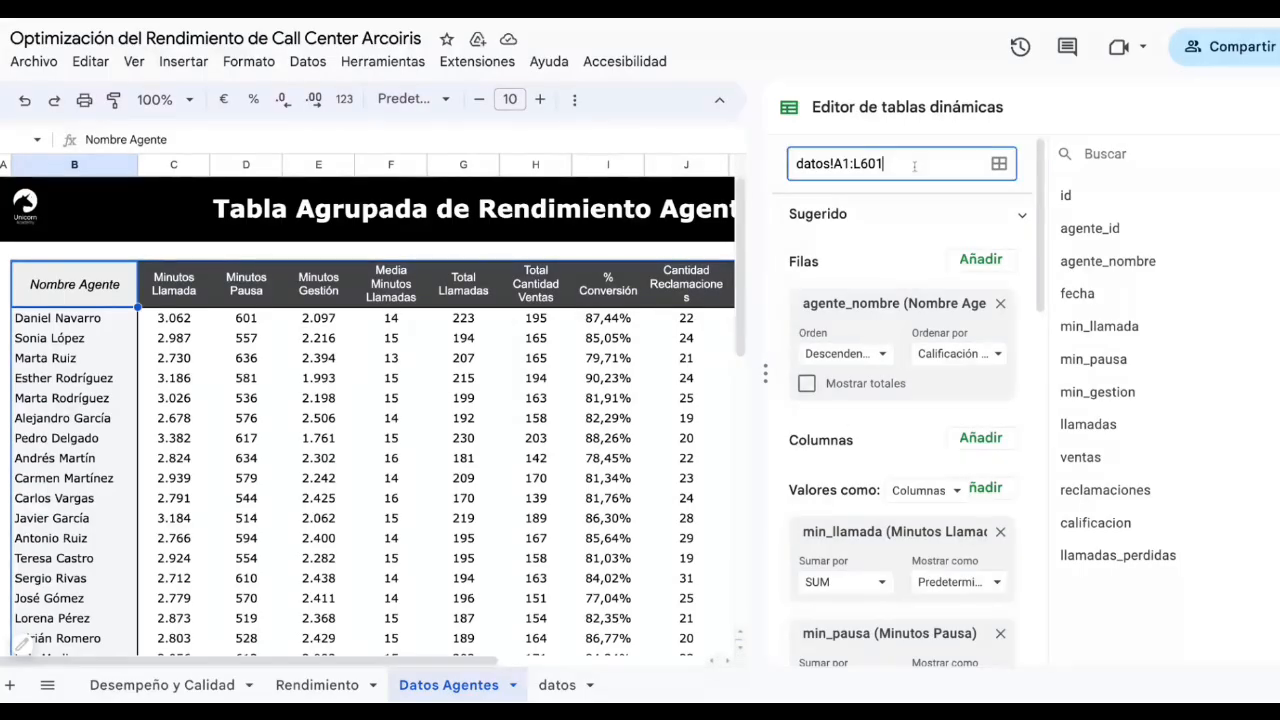
click(914, 170)
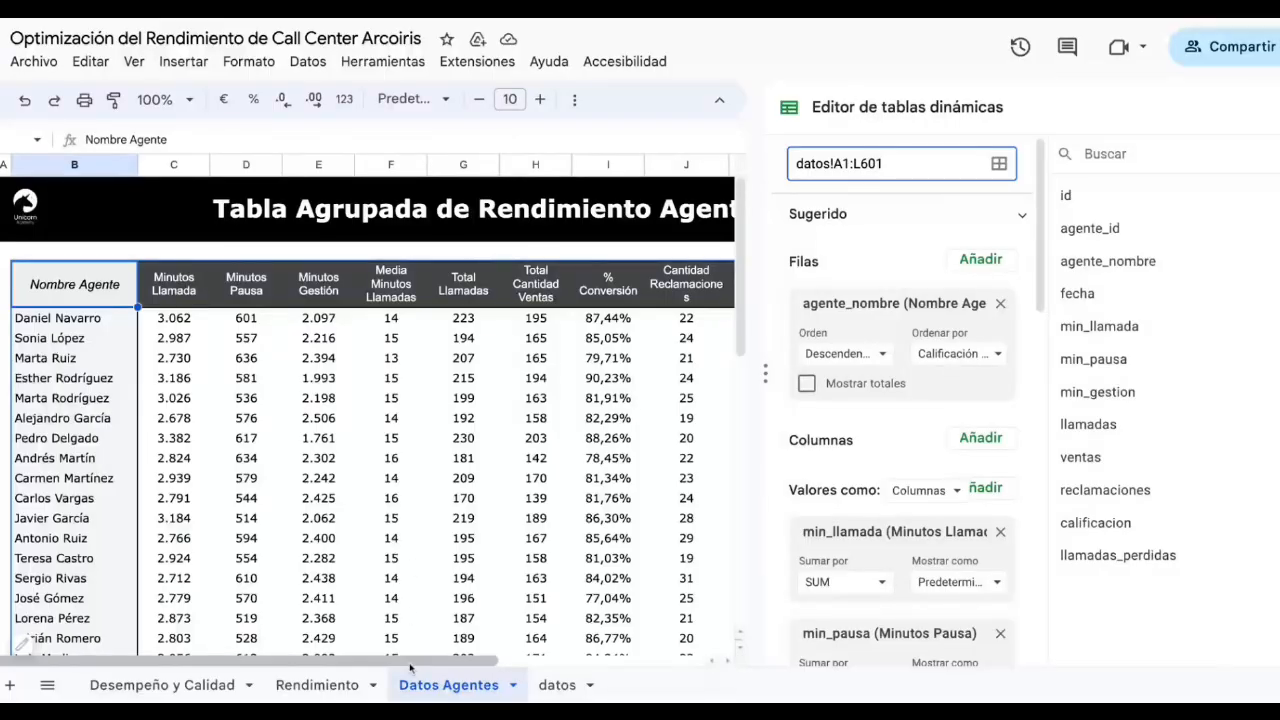
Review the pivot table's value fields from min_llamada to % Conversión and place the cursor in the Media Minutos Llamadas formula
mouse_move(410, 662)
mouse_down()
mouse_move(614, 664)
mouse_move(410, 664)
mouse_up()
scroll(882, 465, down, 3)
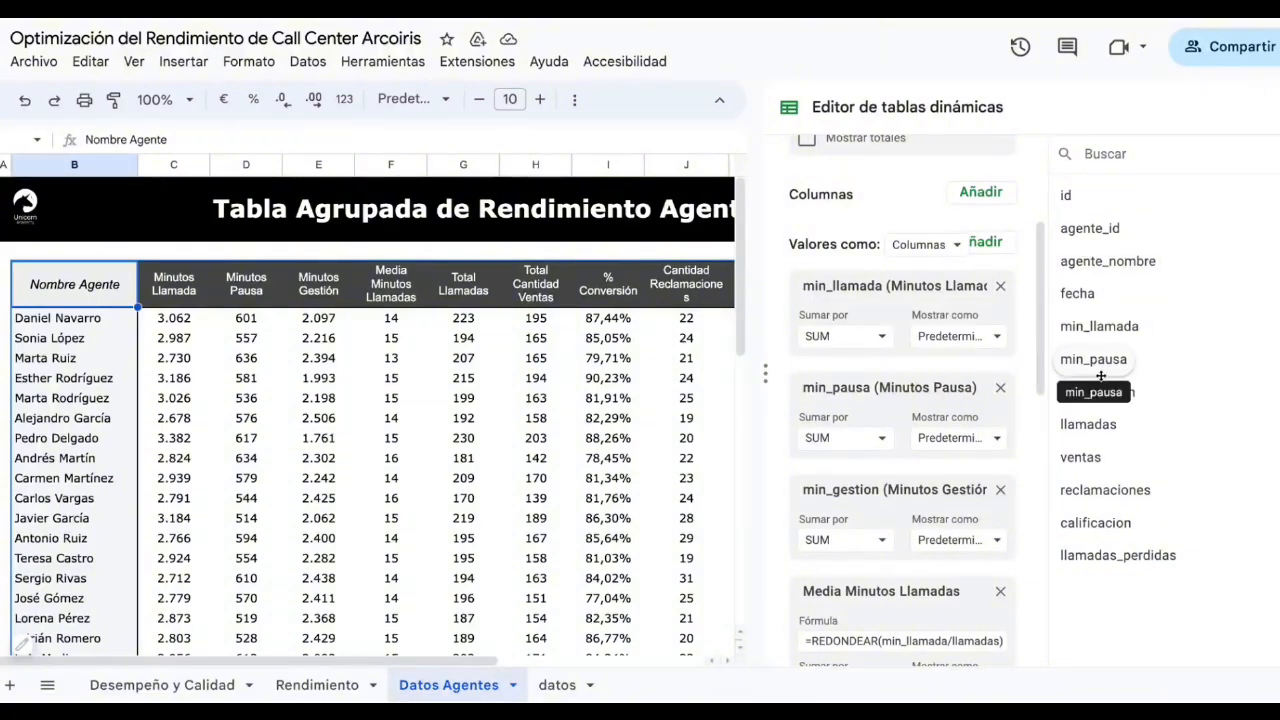
click(868, 337)
click(868, 337)
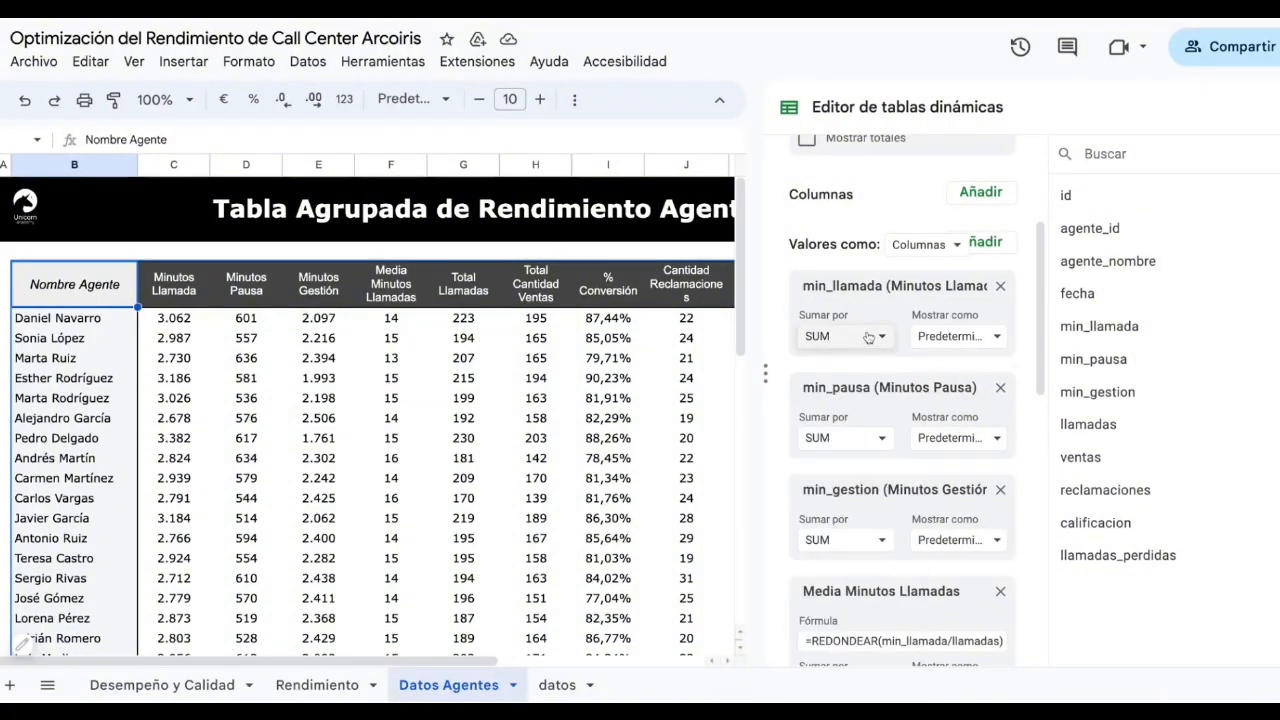
scroll(883, 287, down, 2)
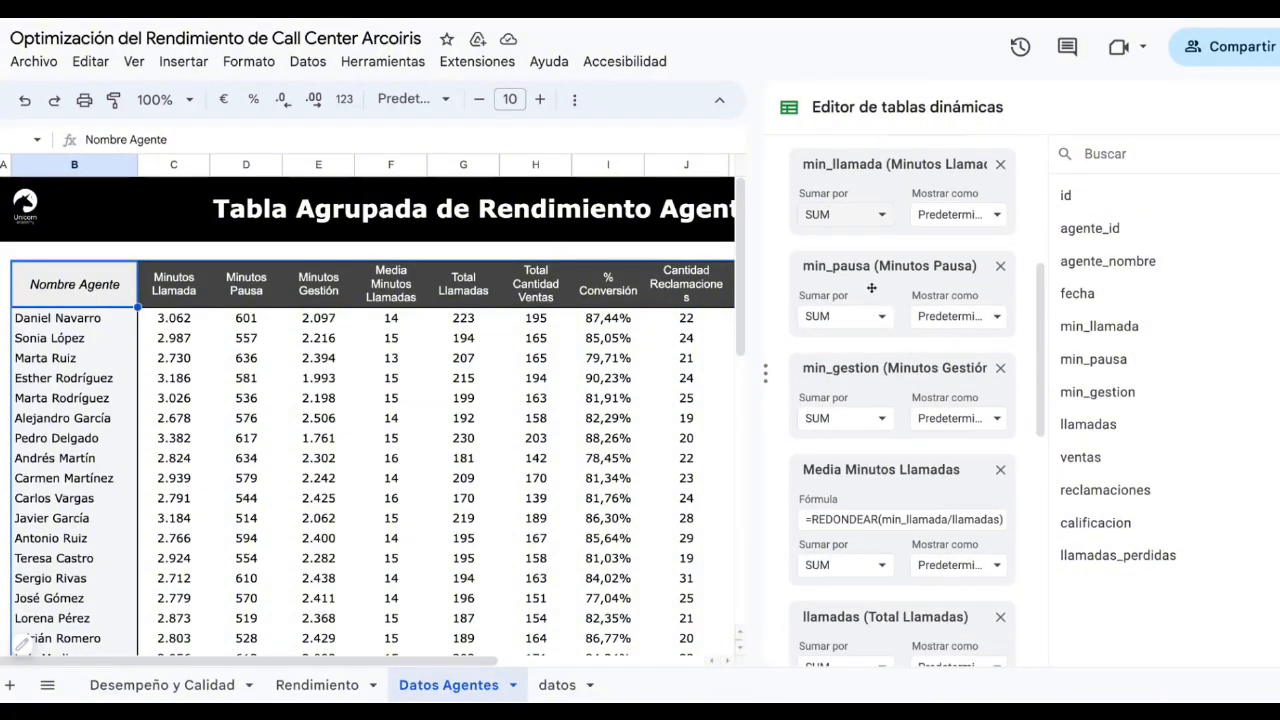
scroll(870, 328, down, 1)
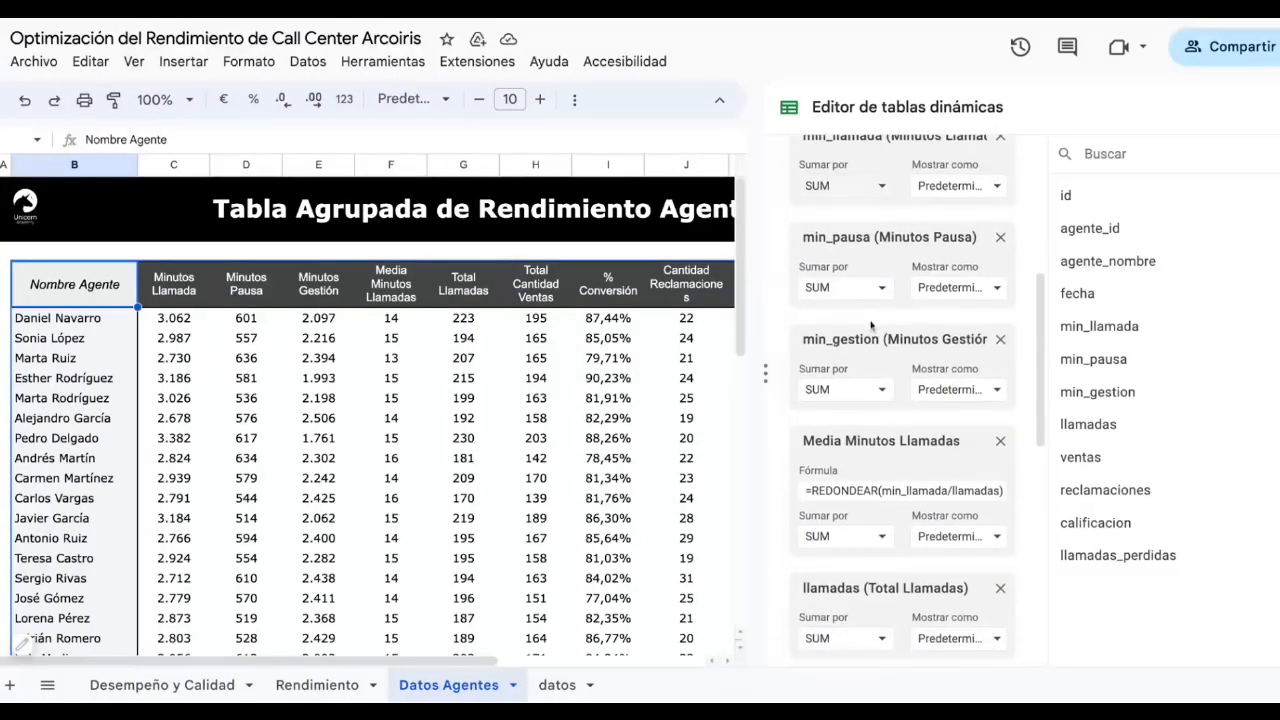
scroll(862, 406, down, 4)
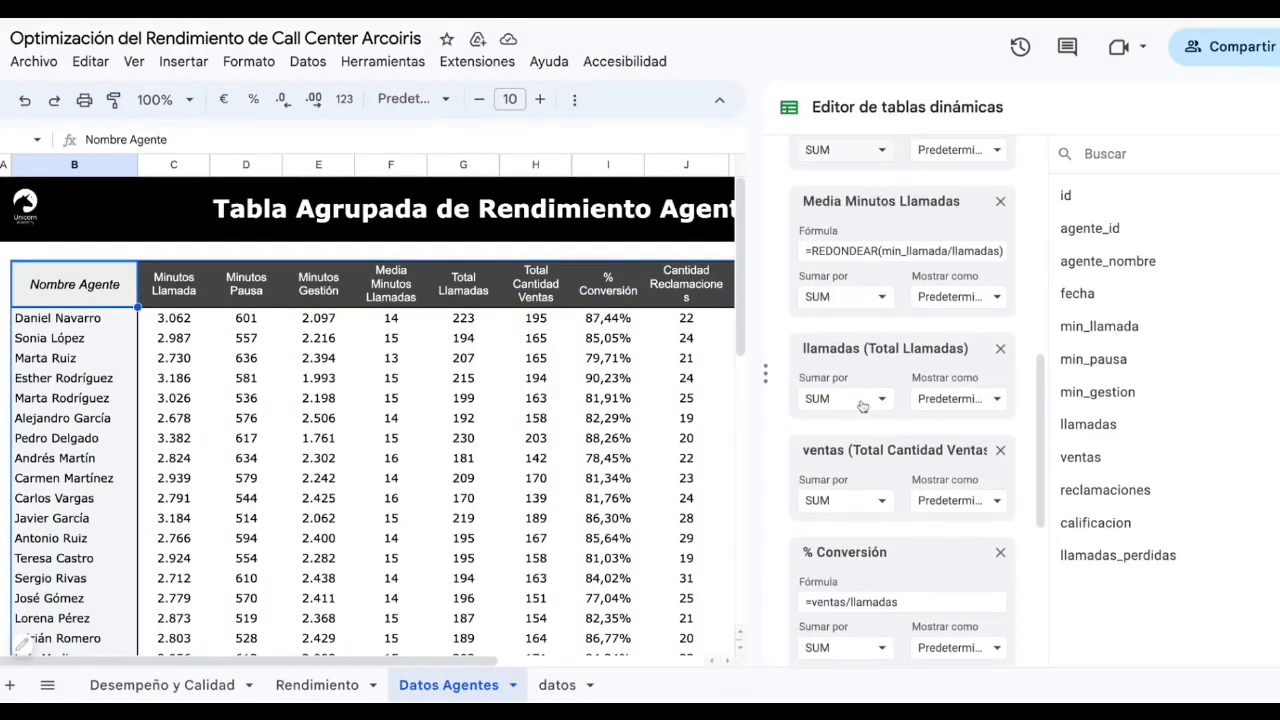
scroll(866, 281, up, 1)
click(866, 279)
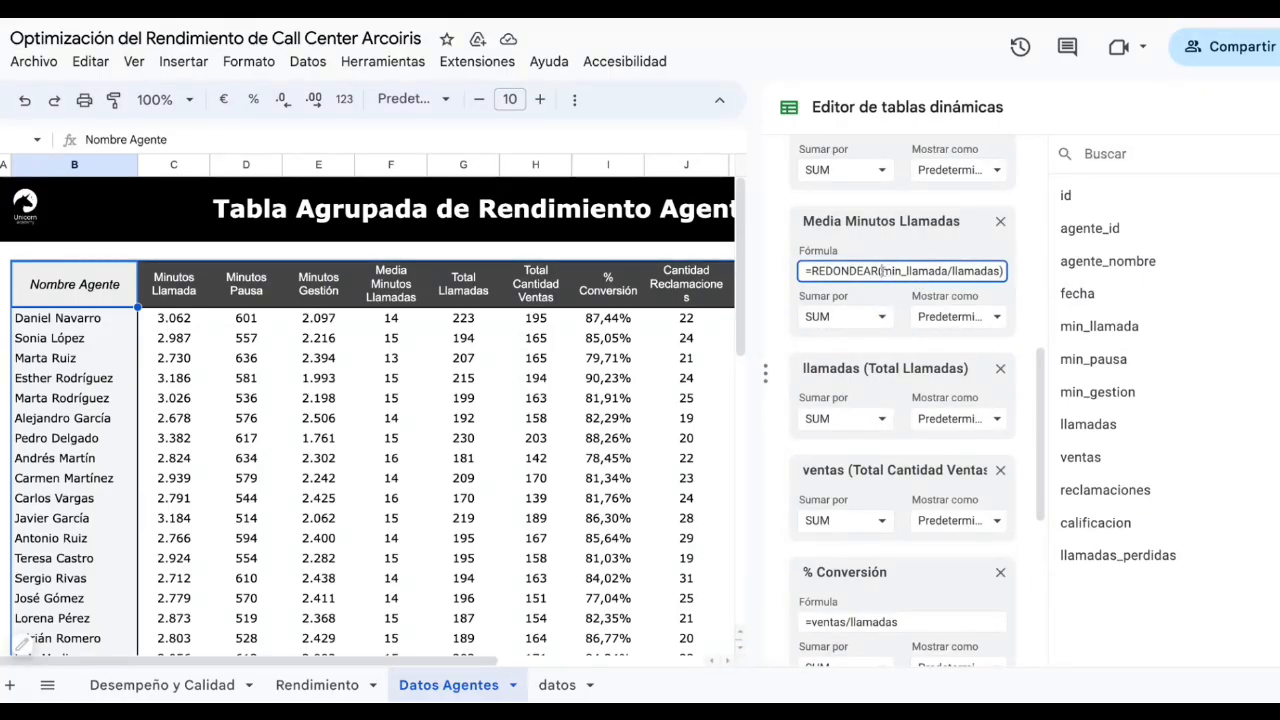
Locate min_llamada in the Media Minutos Llamadas formula and select its source column on the datos sheet
drag(882, 271, 888, 271)
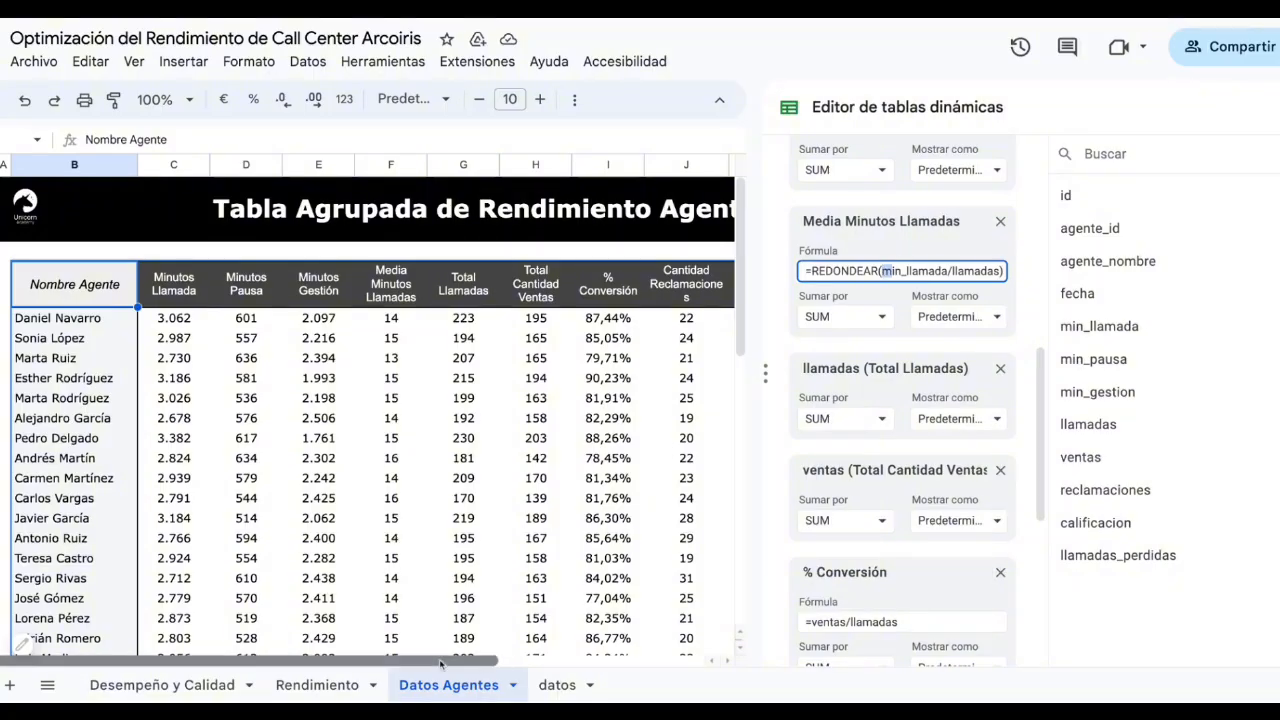
drag(238, 661, 312, 663)
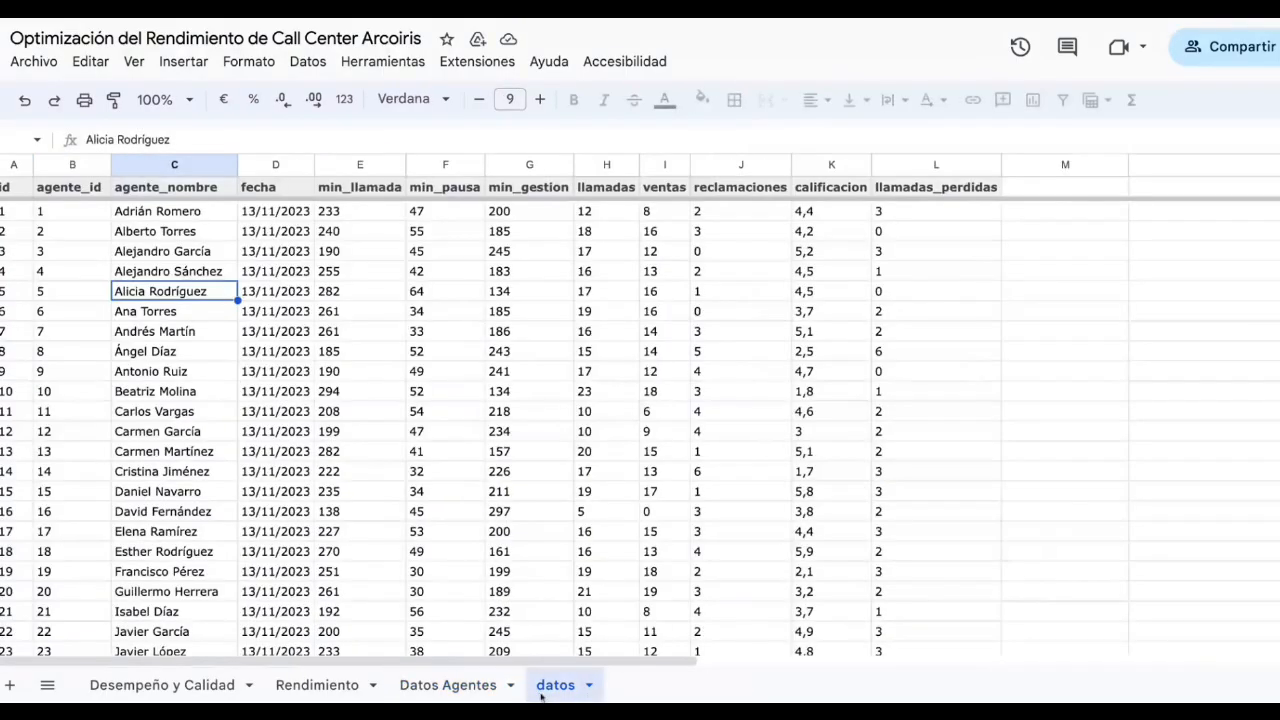
click(557, 685)
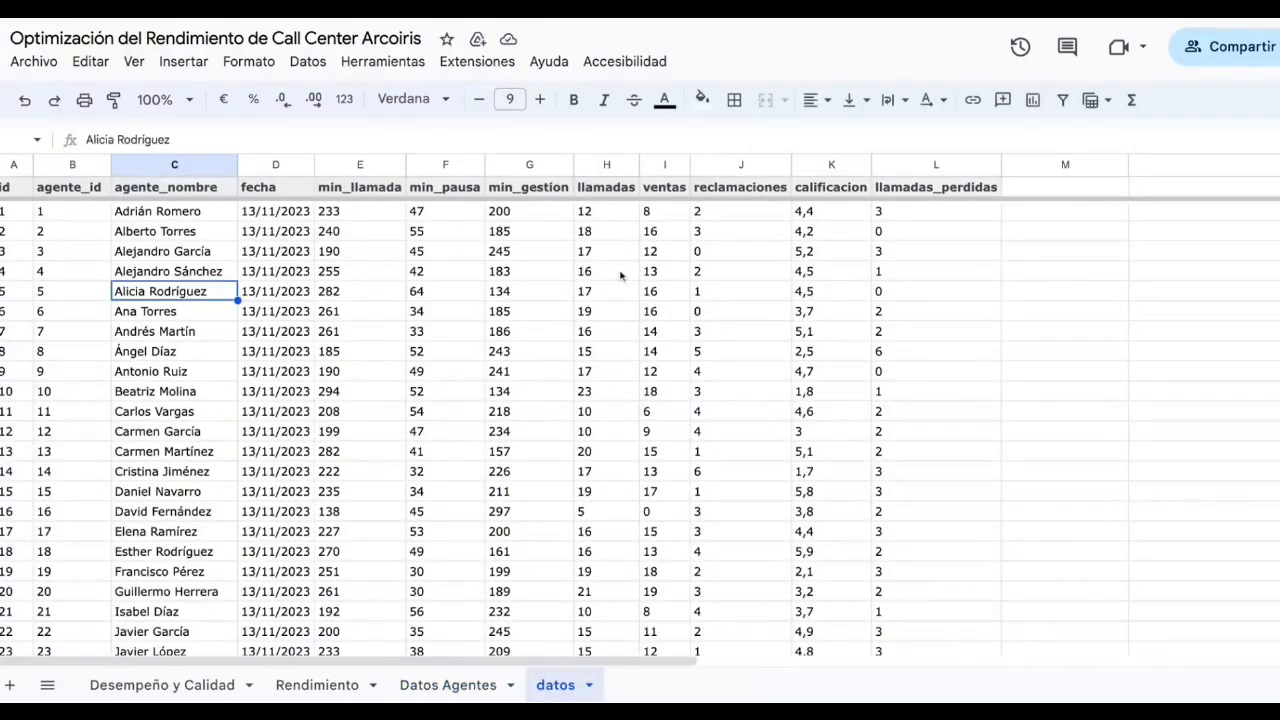
click(533, 218)
click(442, 231)
click(359, 167)
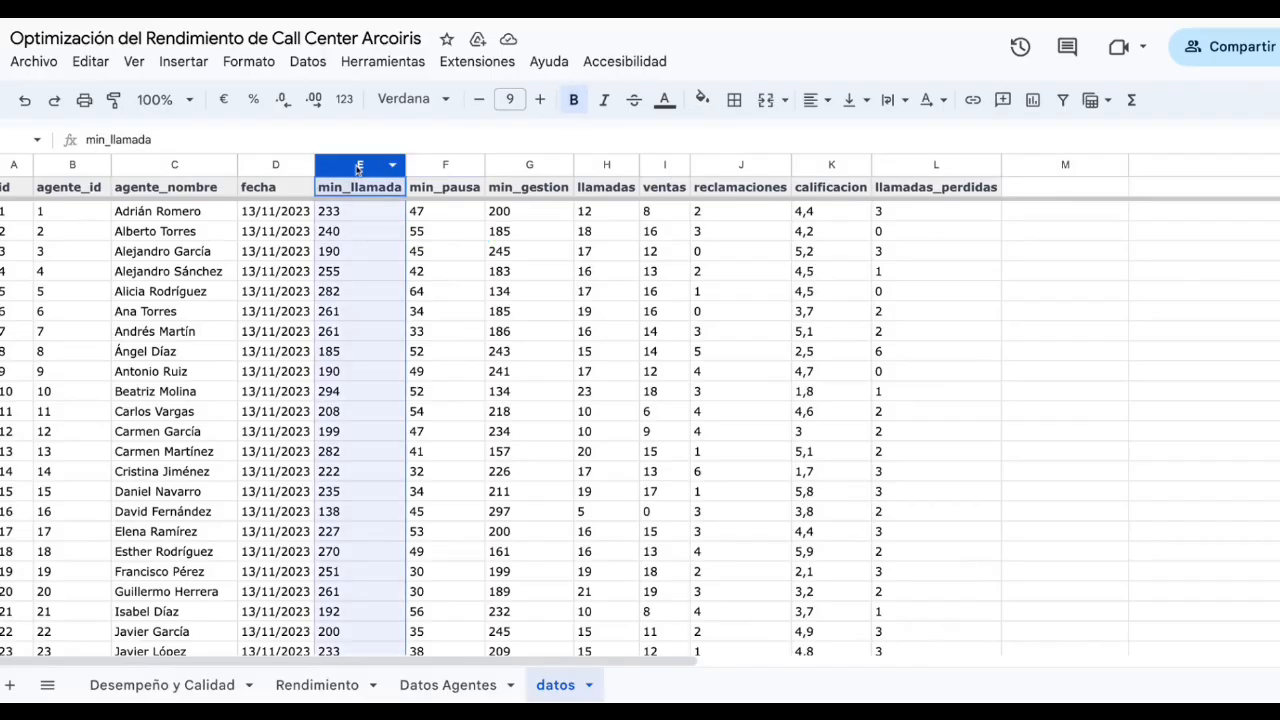
Examine the llamadas divisor in the Media Minutos Llamadas formula and the matching column in the grouped table on Datos Agentes
click(456, 686)
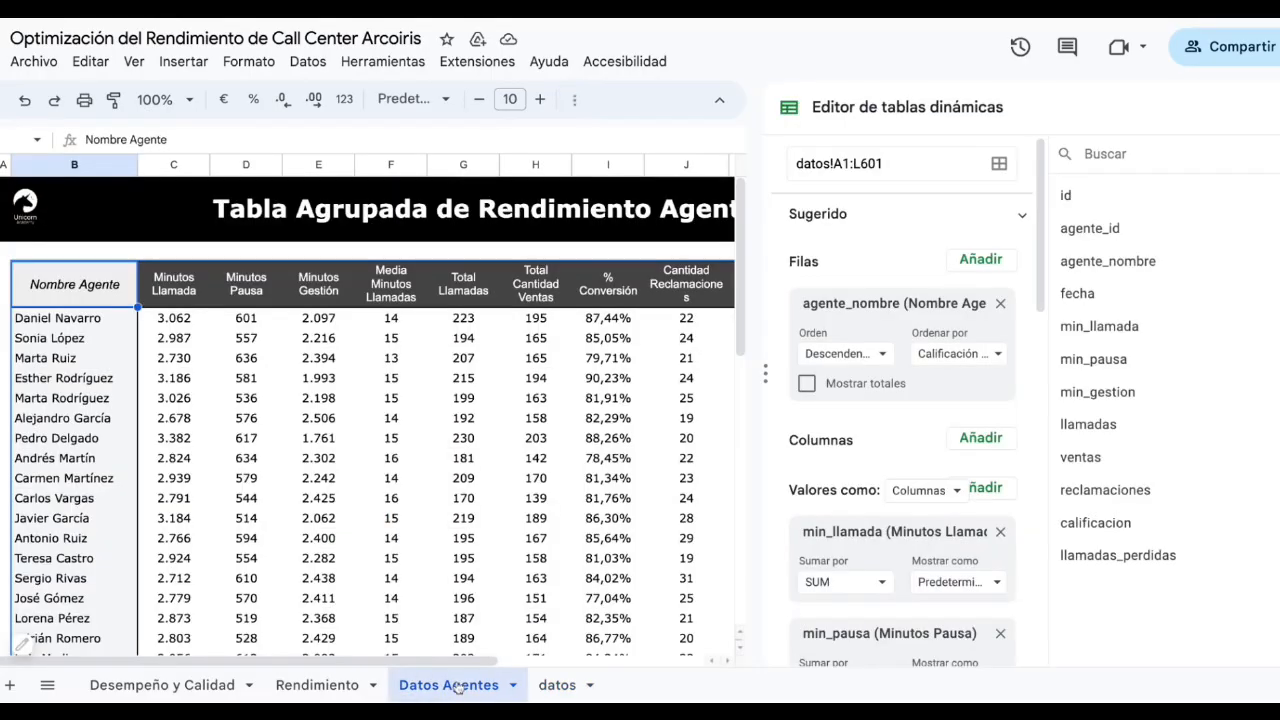
click(460, 400)
scroll(890, 420, down, 5)
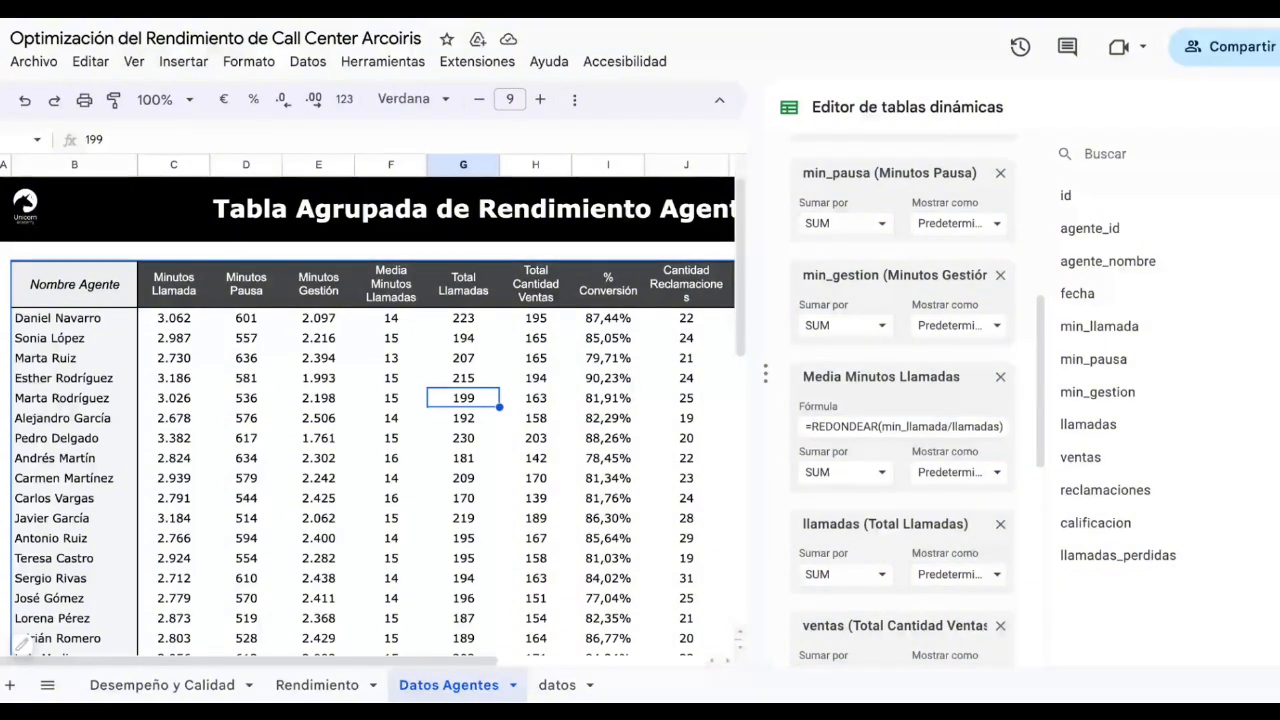
double_click(946, 427)
click(967, 426)
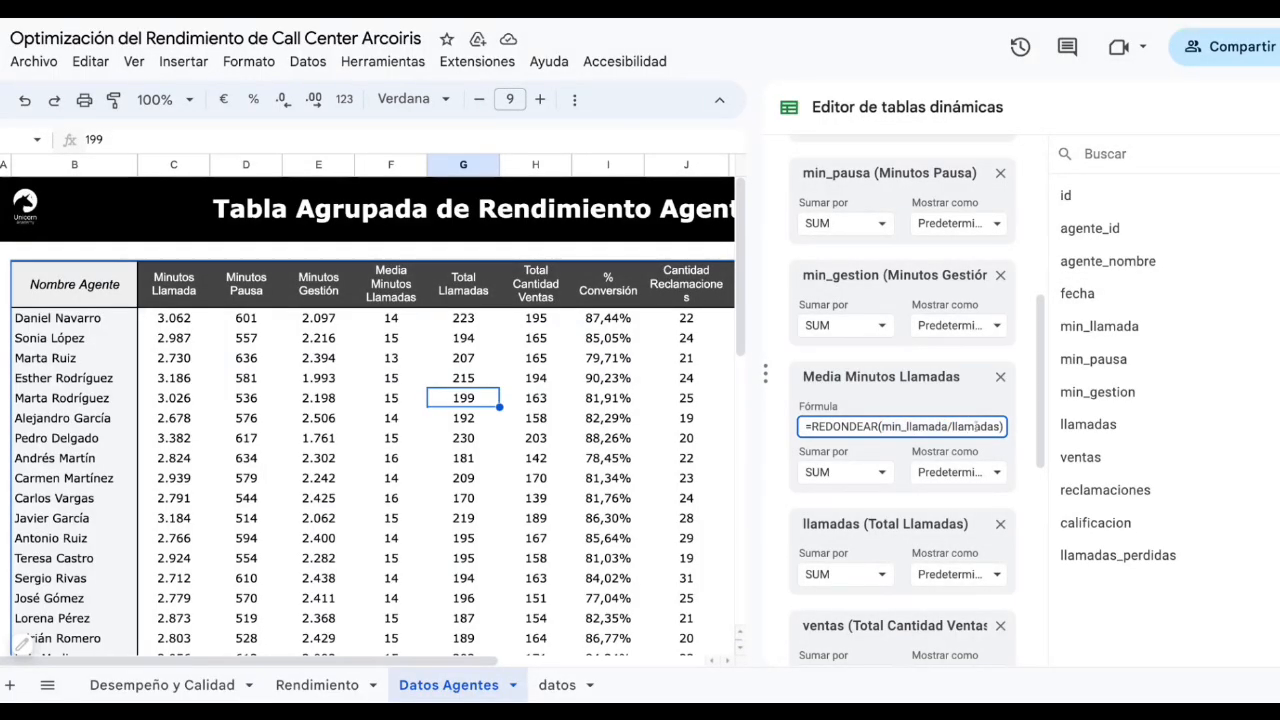
drag(946, 427, 981, 427)
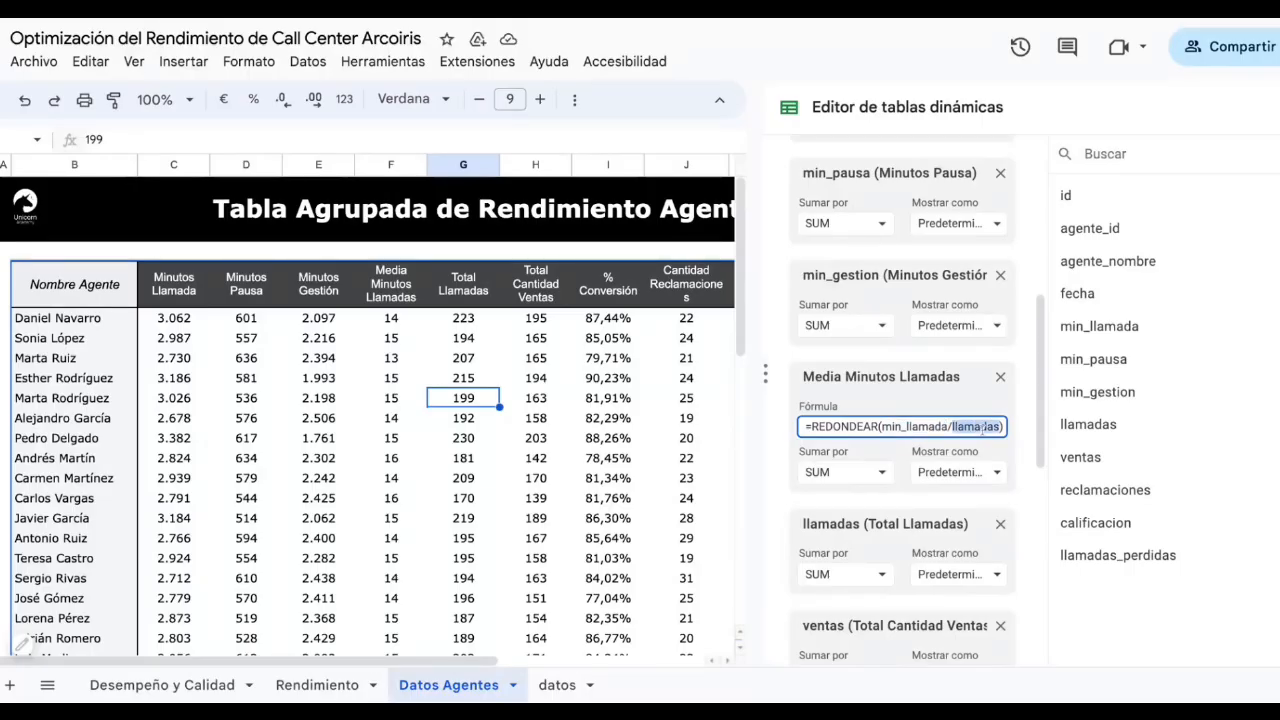
click(399, 338)
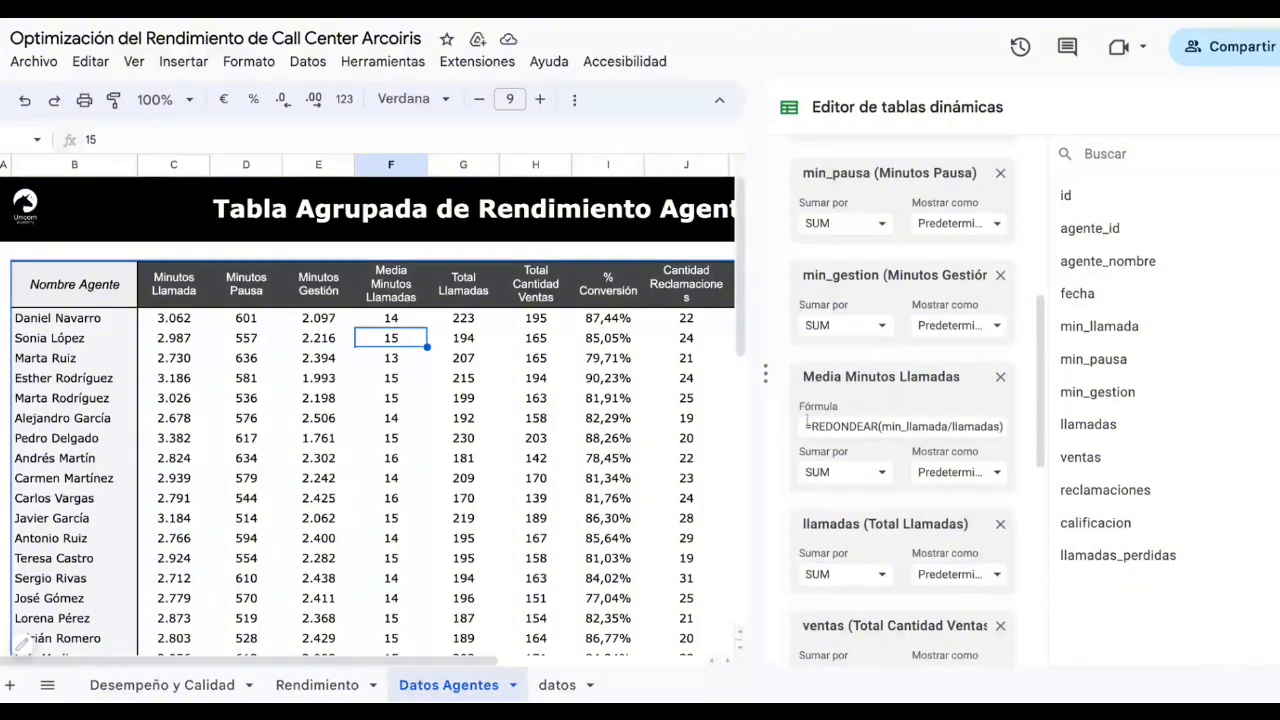
Review the llamadas, ventas and % Conversión value fields in the pivot editor and compare them with the datos sheet's columns
scroll(906, 473, down, 2)
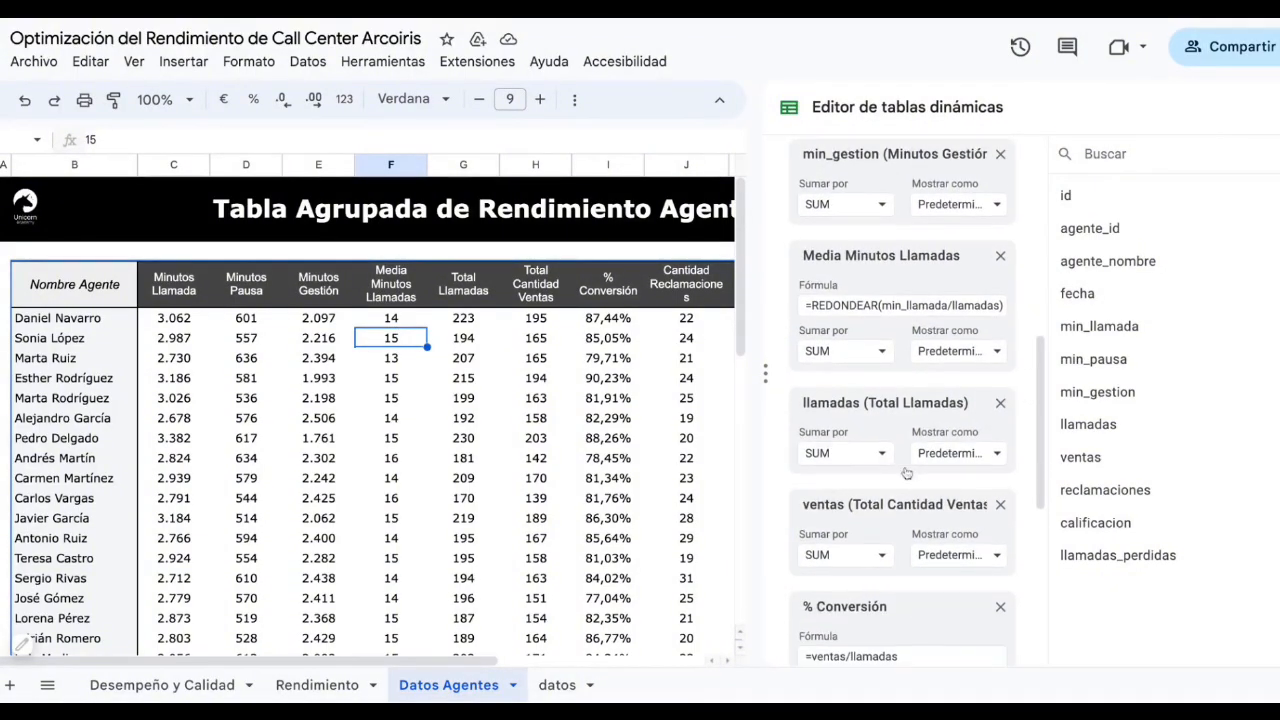
scroll(868, 445, down, 1)
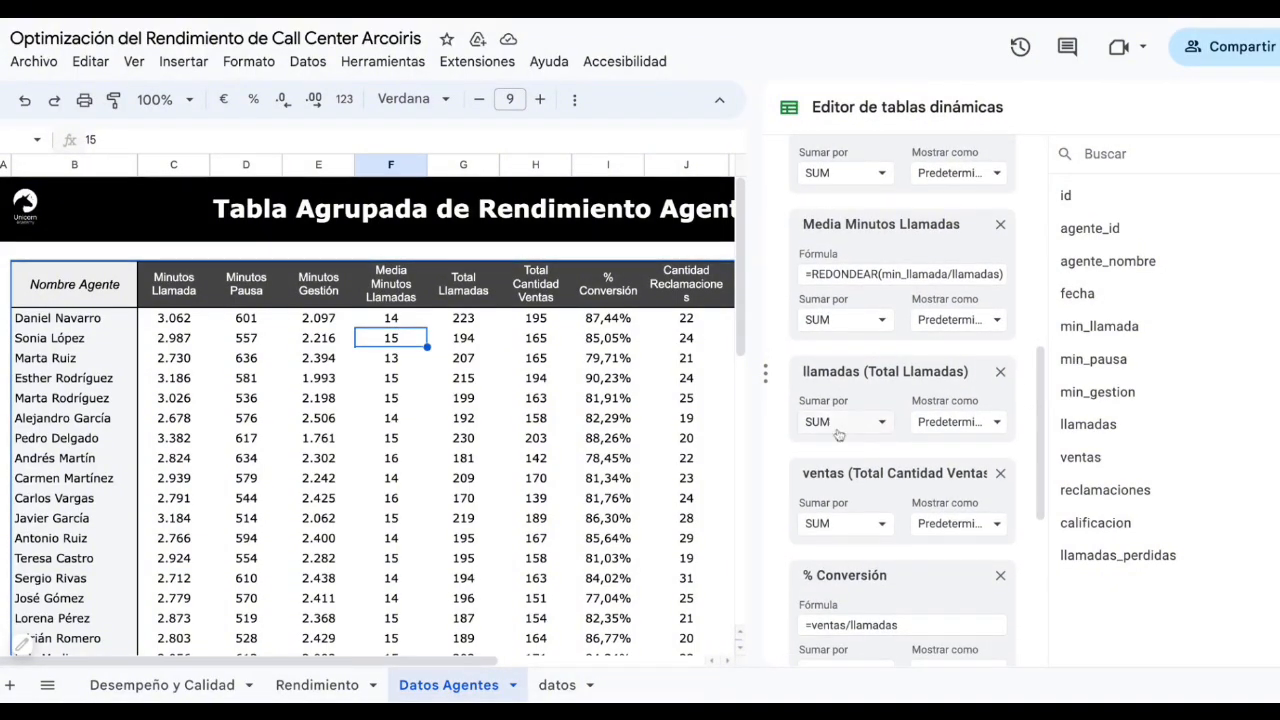
scroll(806, 408, down, 2)
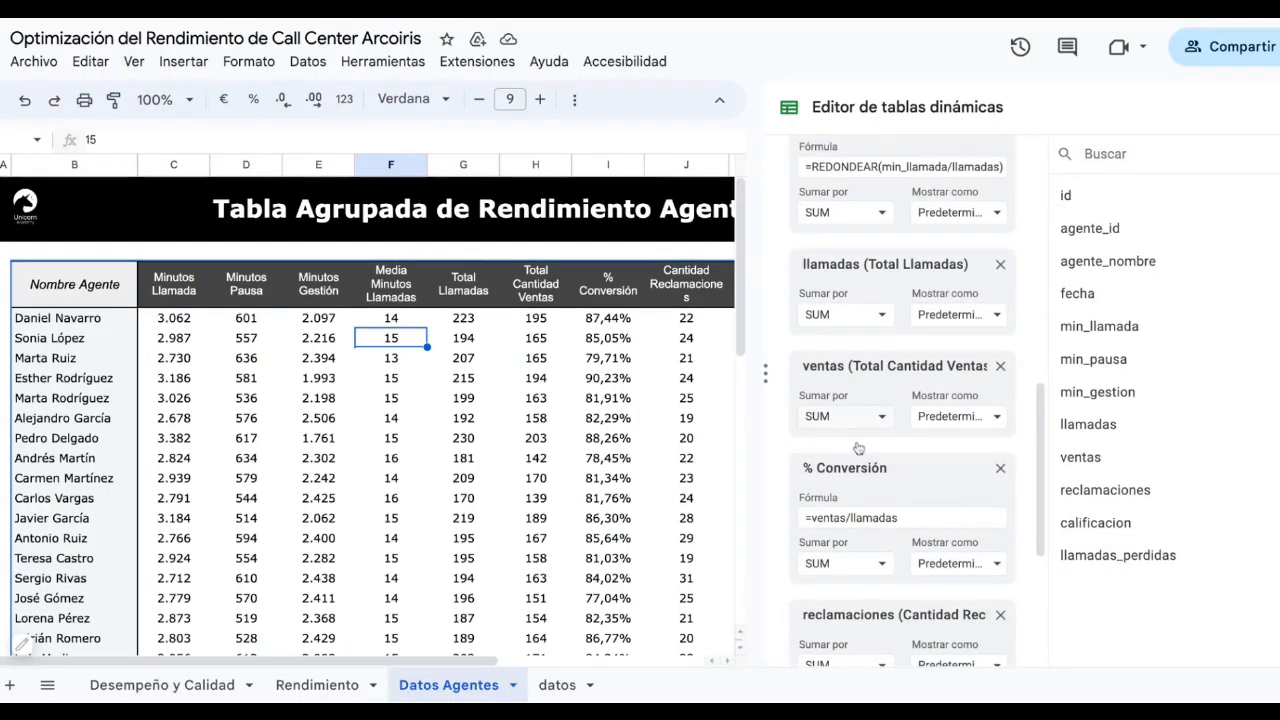
scroll(870, 480, down, 1)
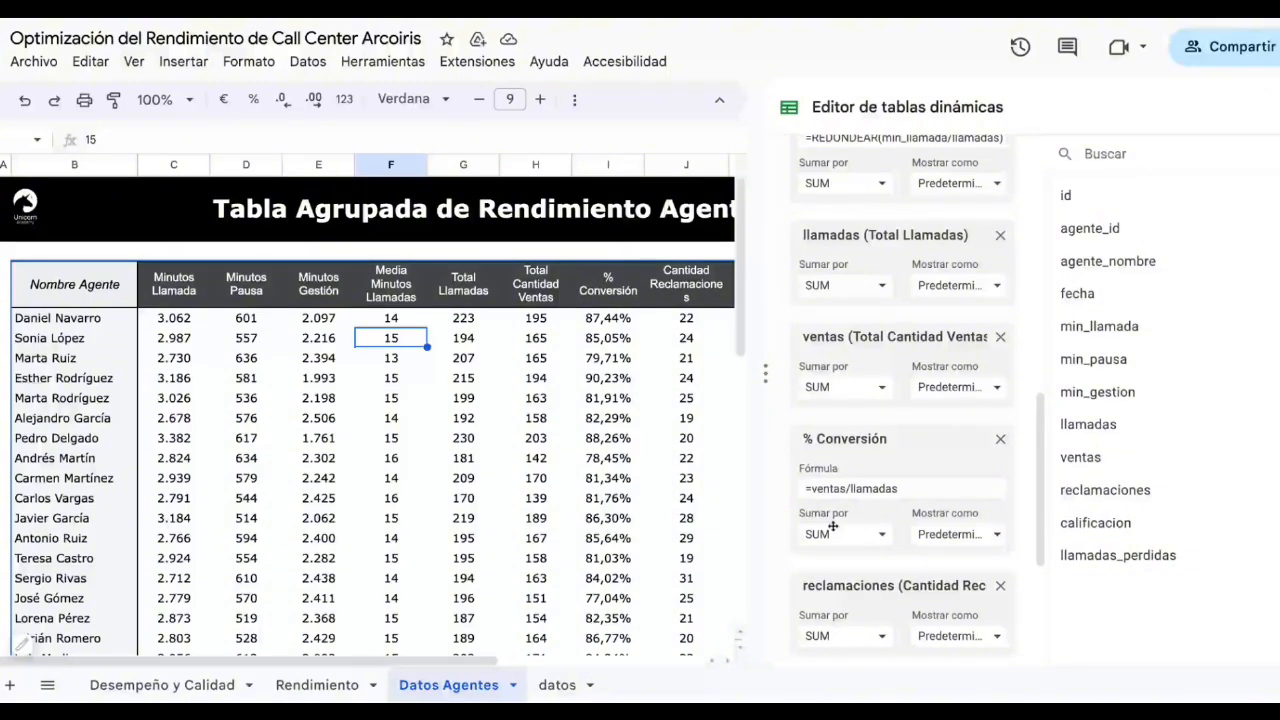
click(557, 685)
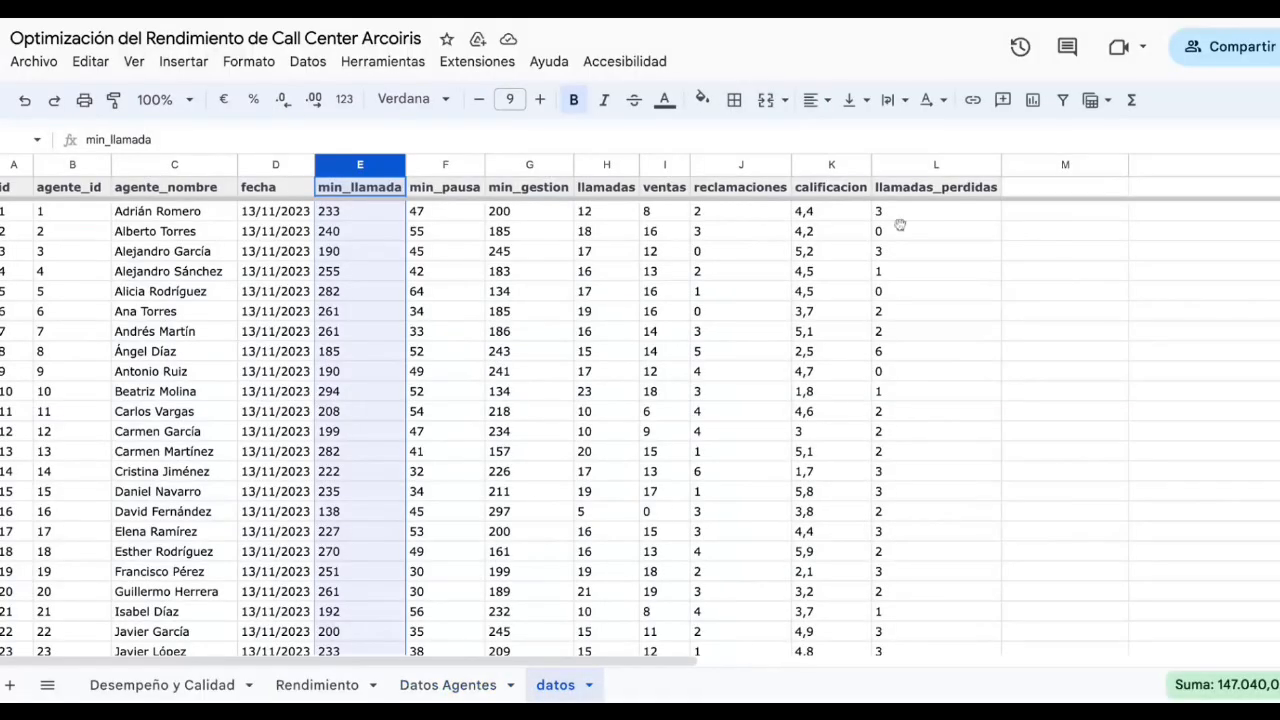
click(228, 289)
Examine the % Conversión column on Datos Agentes and the ventas and llamadas terms of its pivot formula
click(448, 685)
click(605, 292)
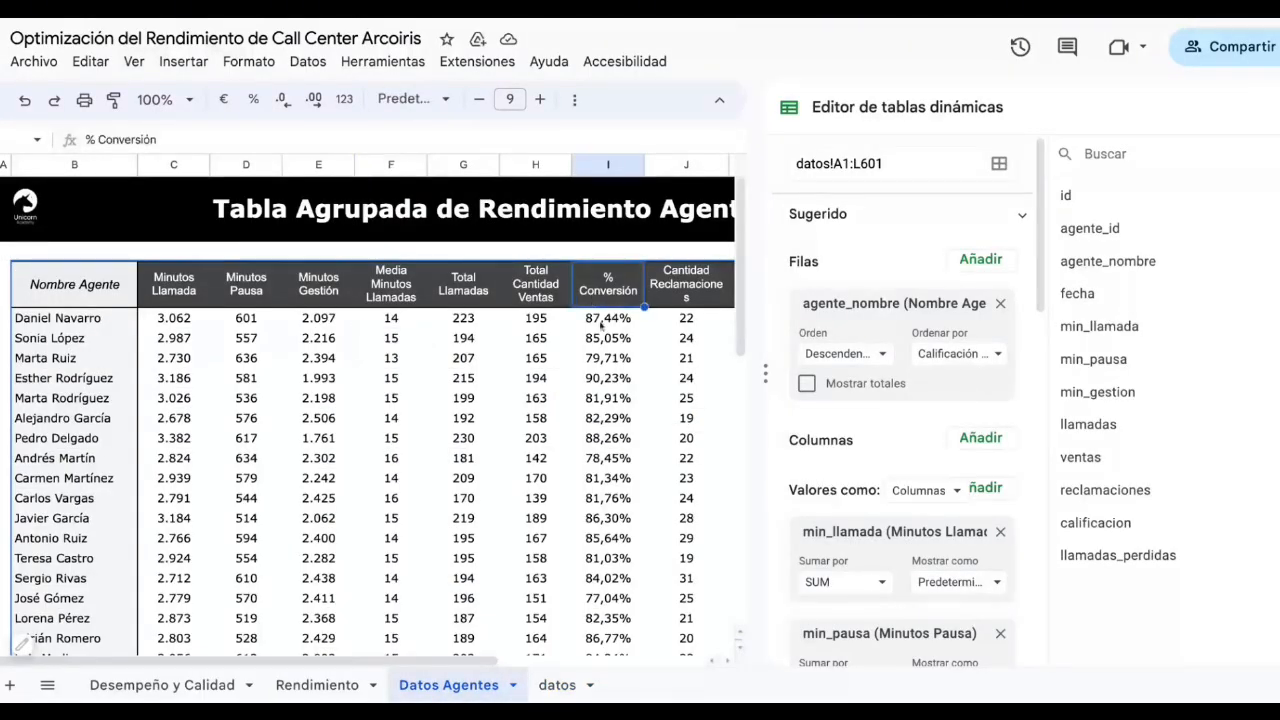
click(606, 338)
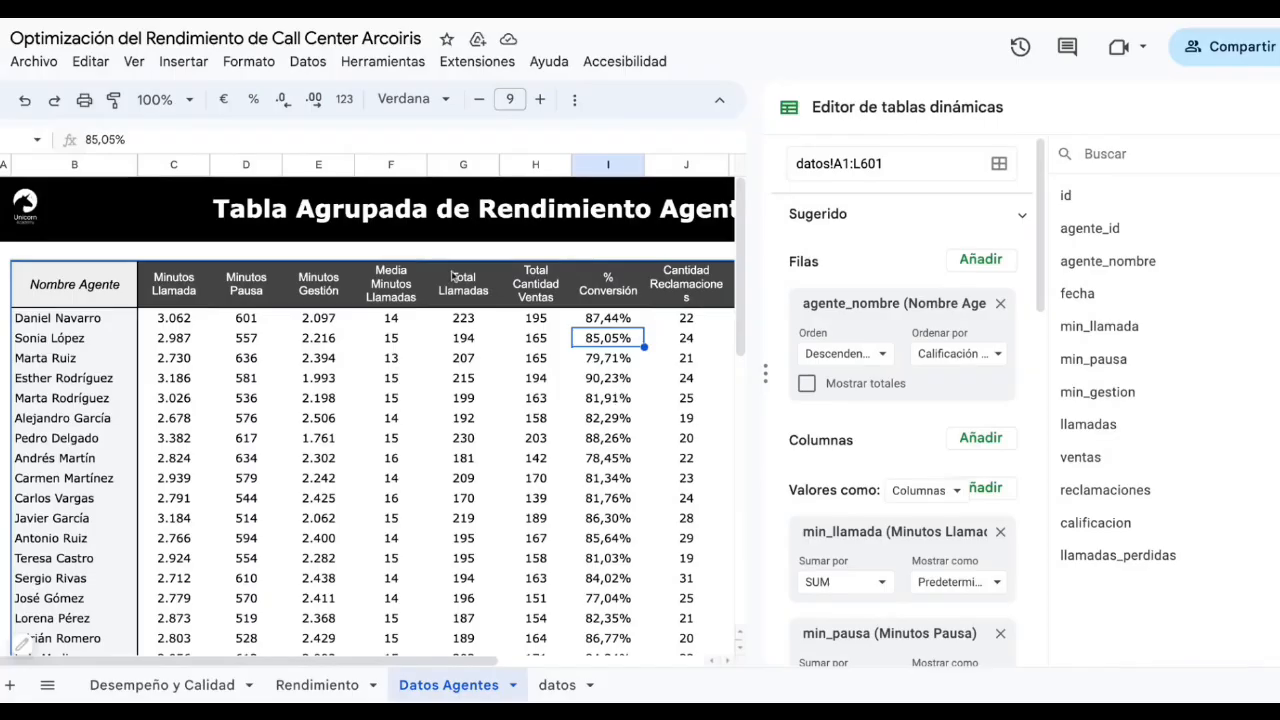
click(391, 318)
click(636, 318)
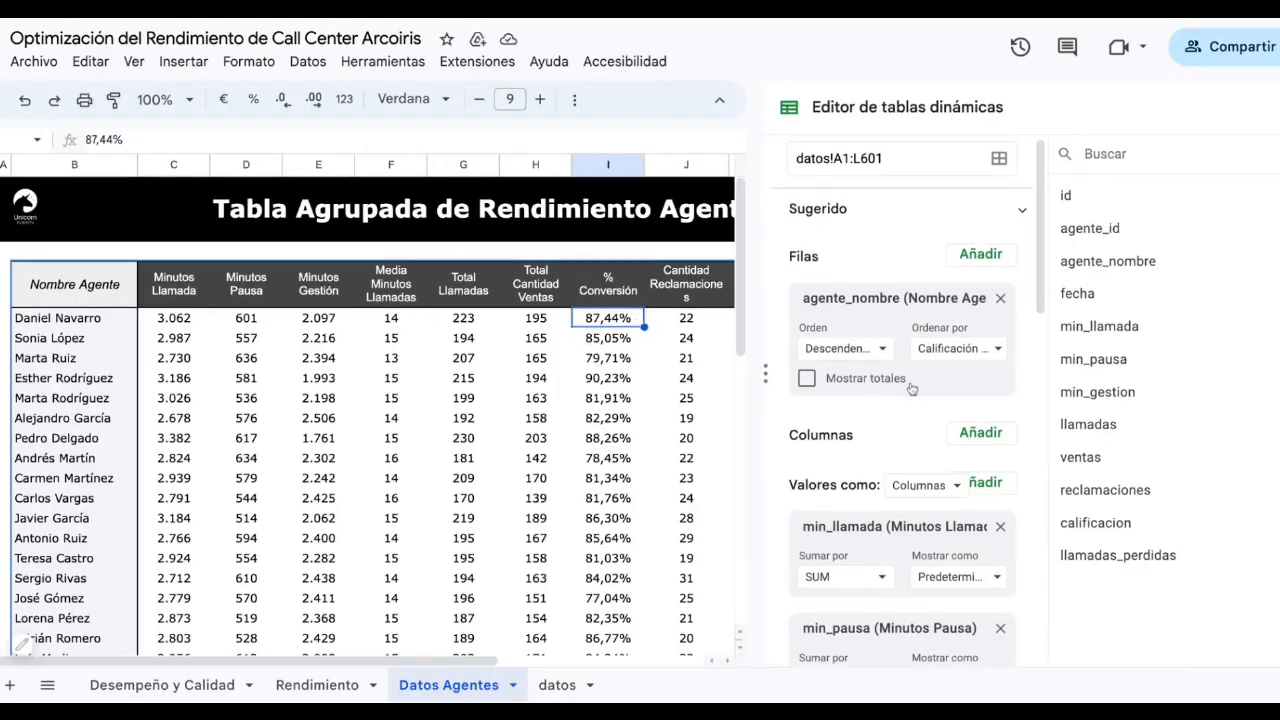
scroll(912, 388, down, 10)
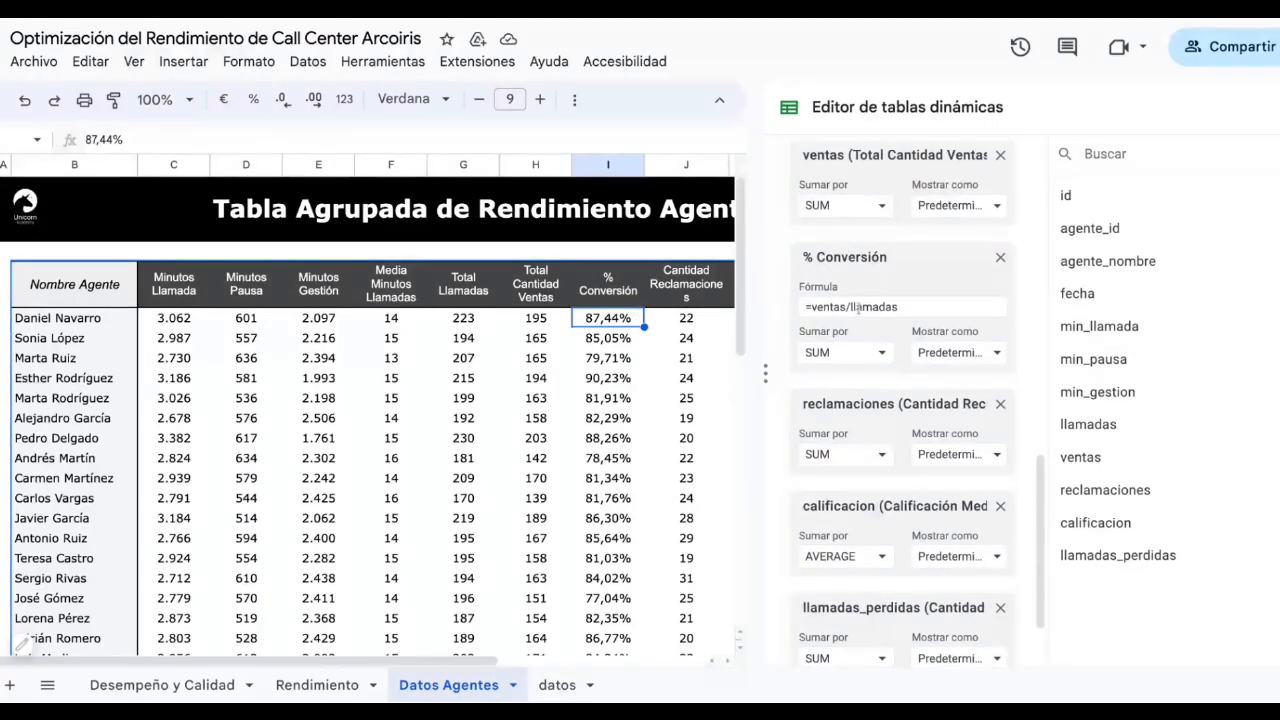
drag(848, 307, 811, 307)
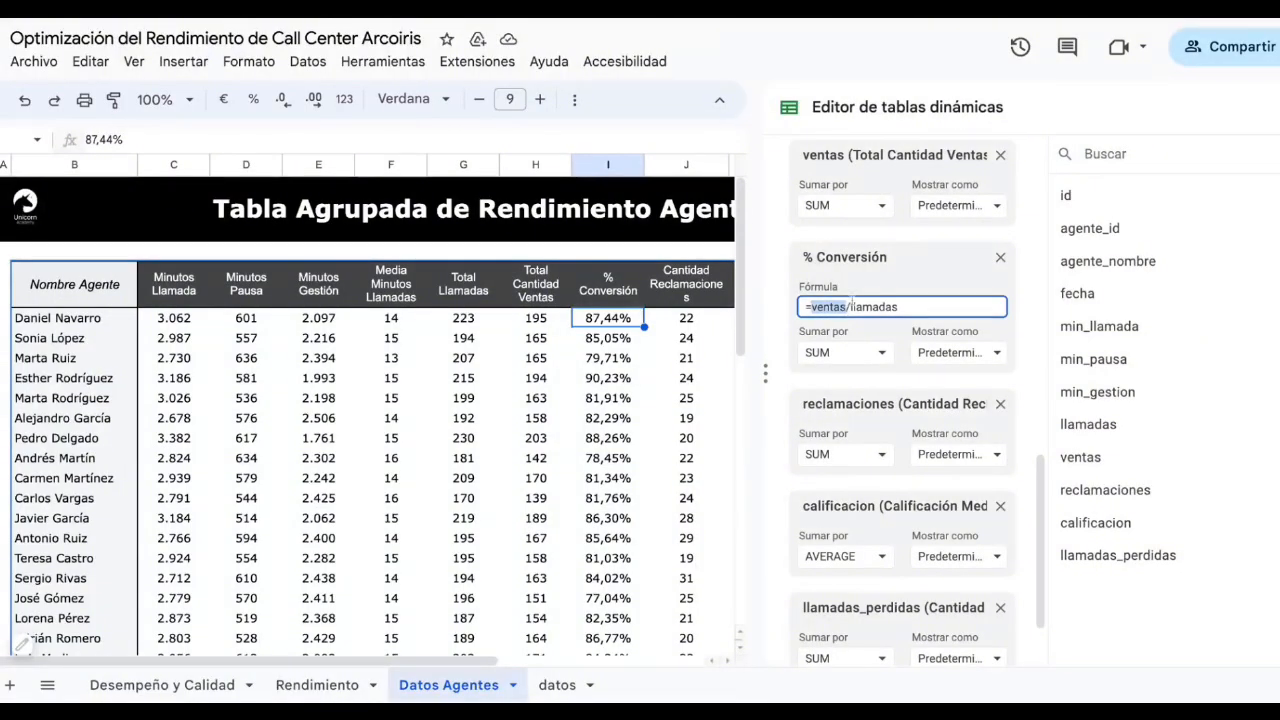
double_click(852, 307)
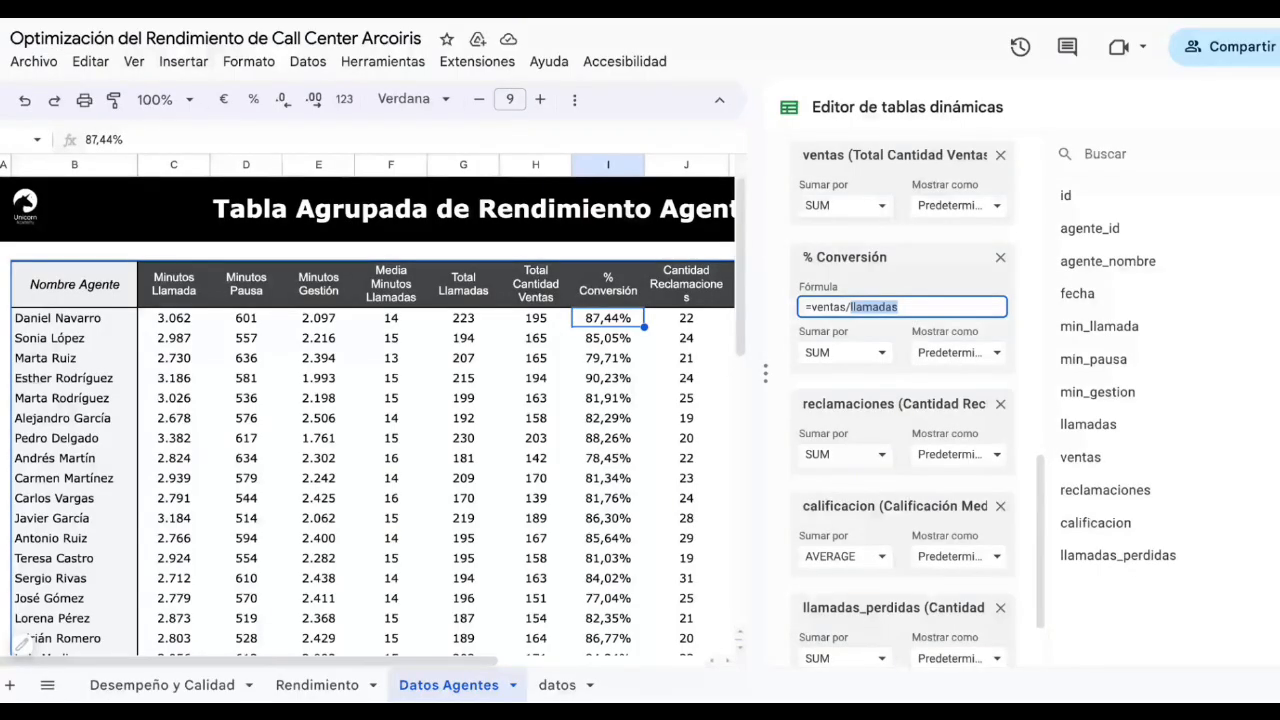
Check the summary function options of the calificacion field and inspect the calificacion column and one agent's record on the datos sheet
scroll(870, 312, down, 1)
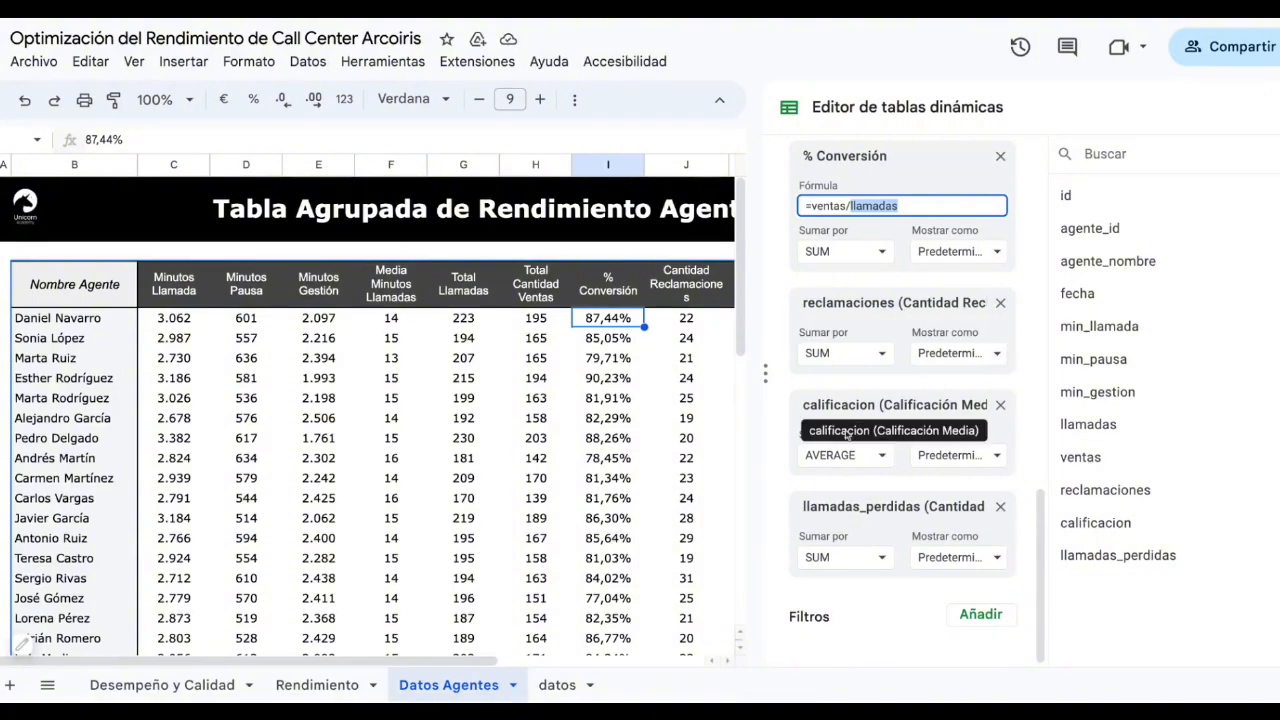
click(868, 455)
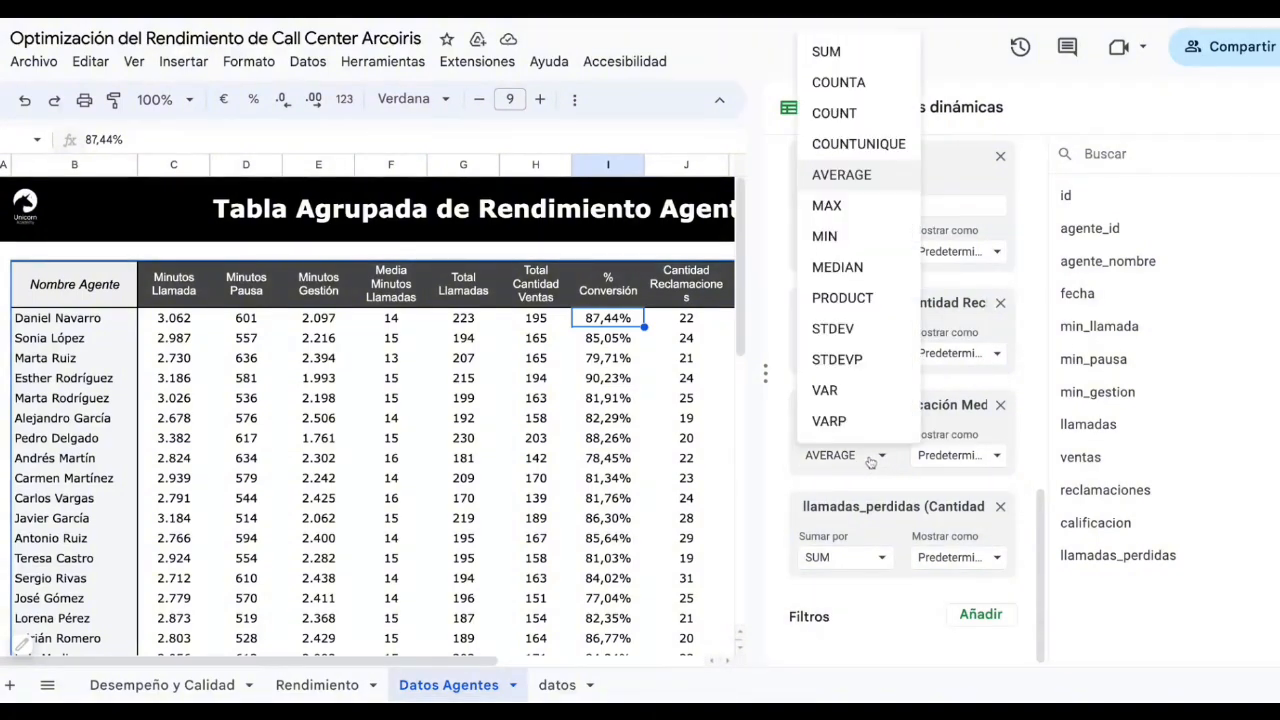
click(556, 684)
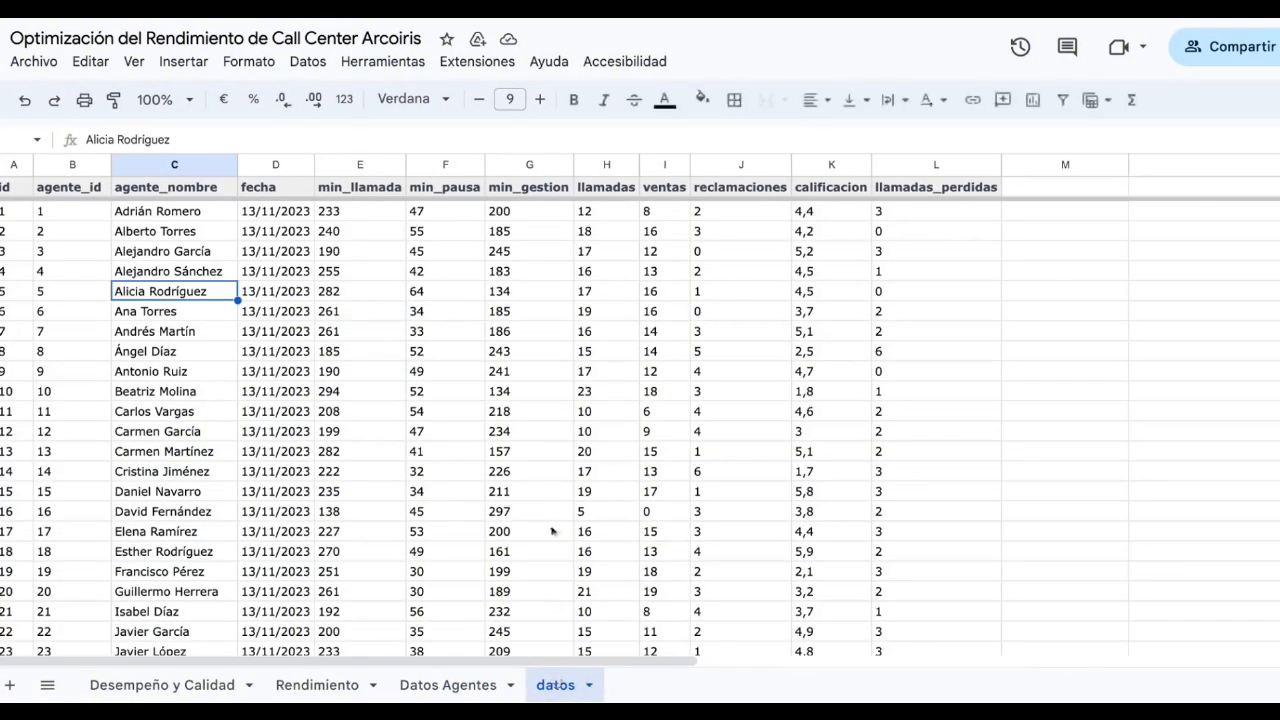
click(760, 291)
click(831, 164)
drag(822, 212, 826, 451)
click(834, 261)
click(828, 229)
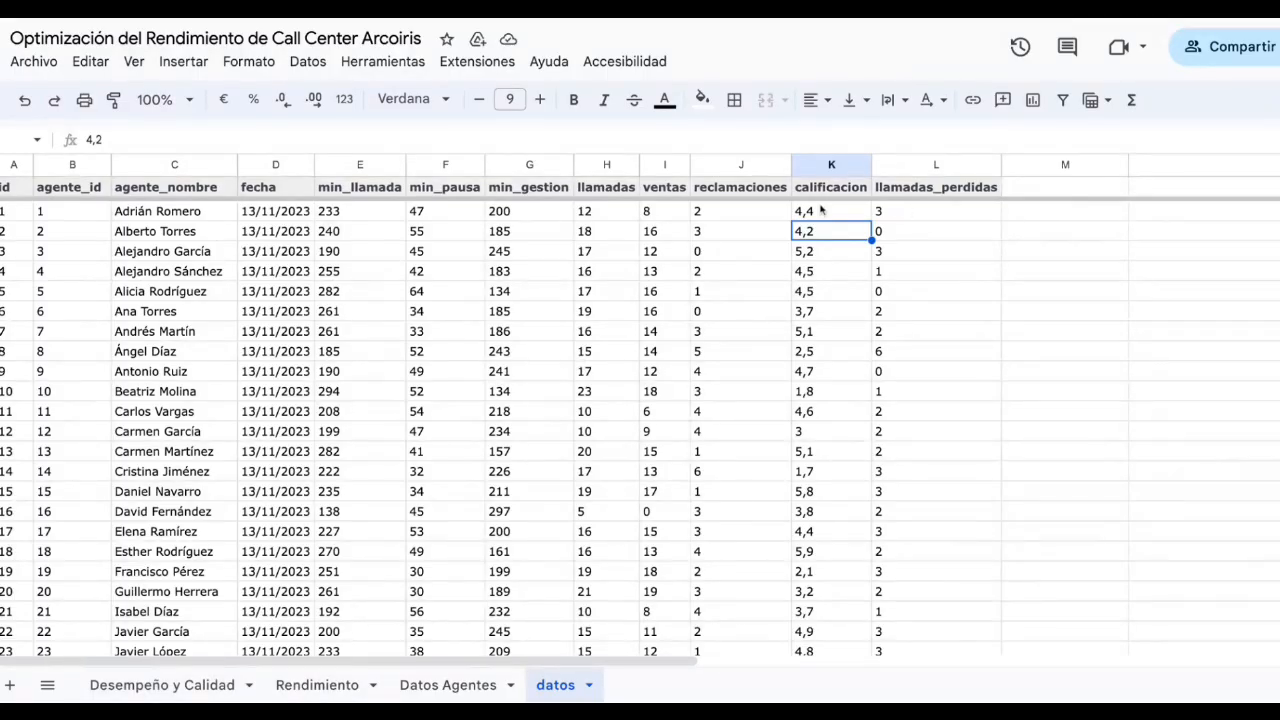
key(Up)
drag(178, 500, 785, 496)
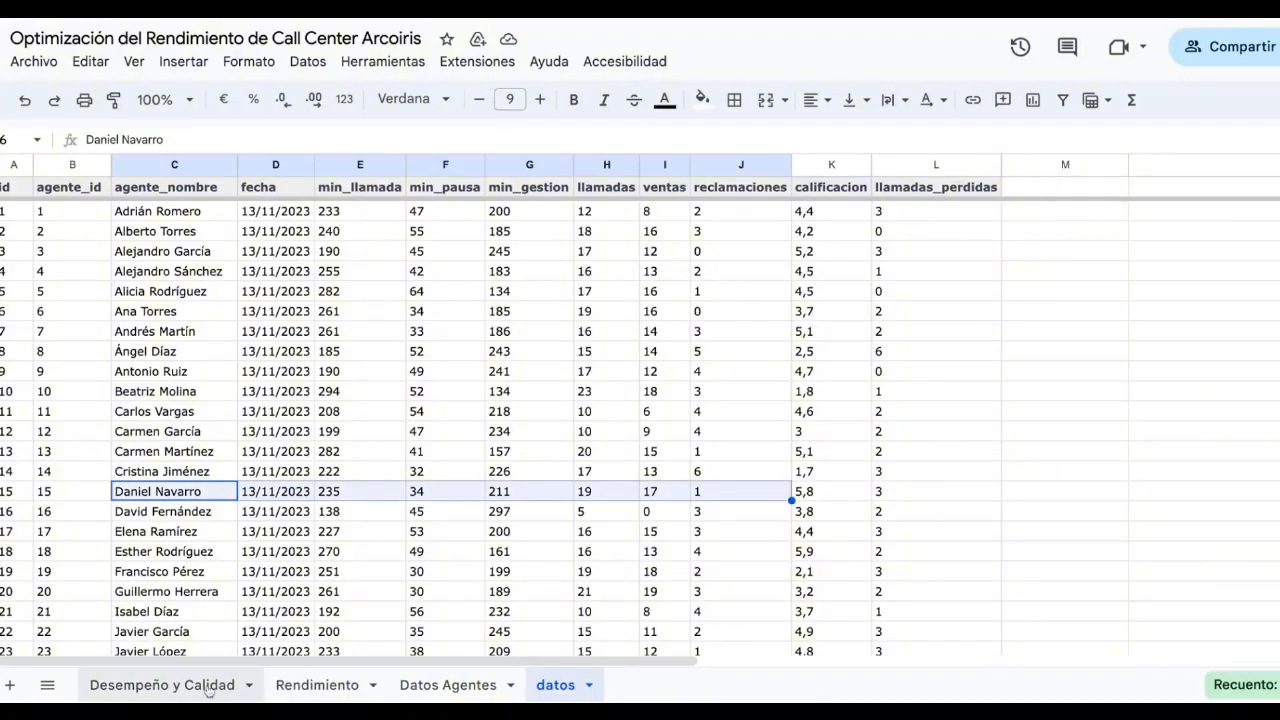
Look over the last value fields of the Datos Agentes pivot table and close its editor
click(410, 687)
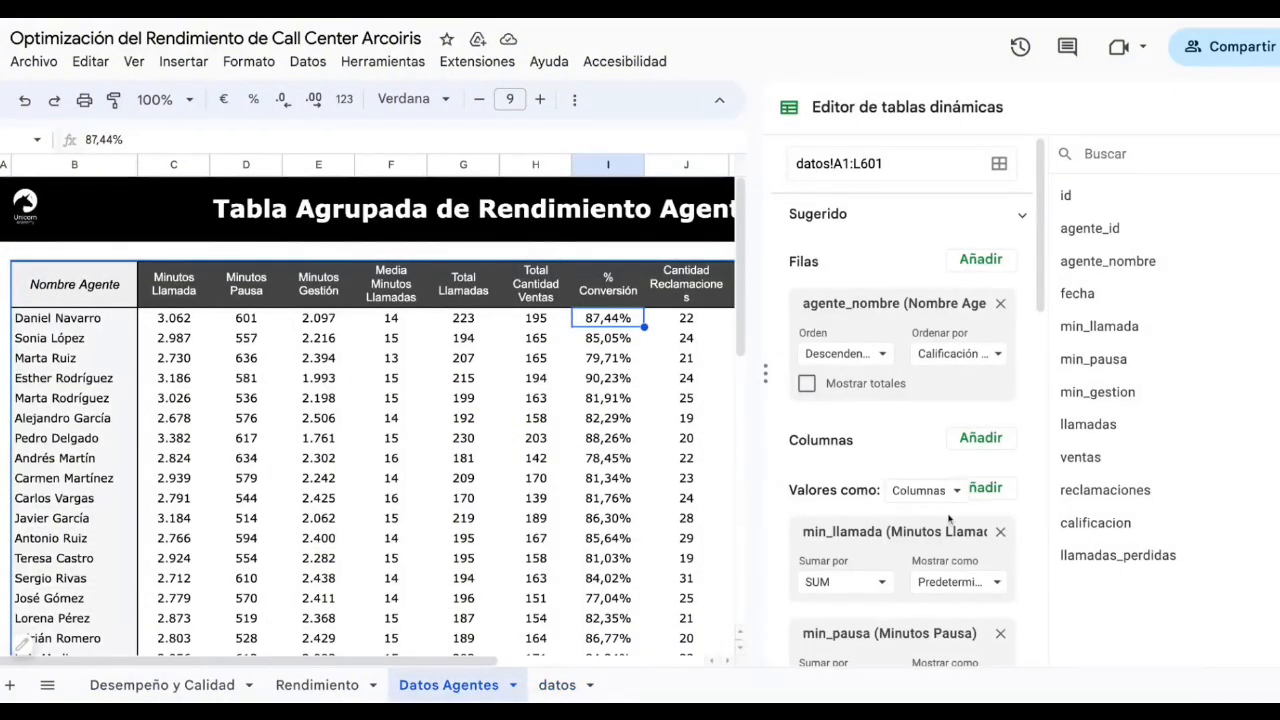
scroll(948, 516, down, 10)
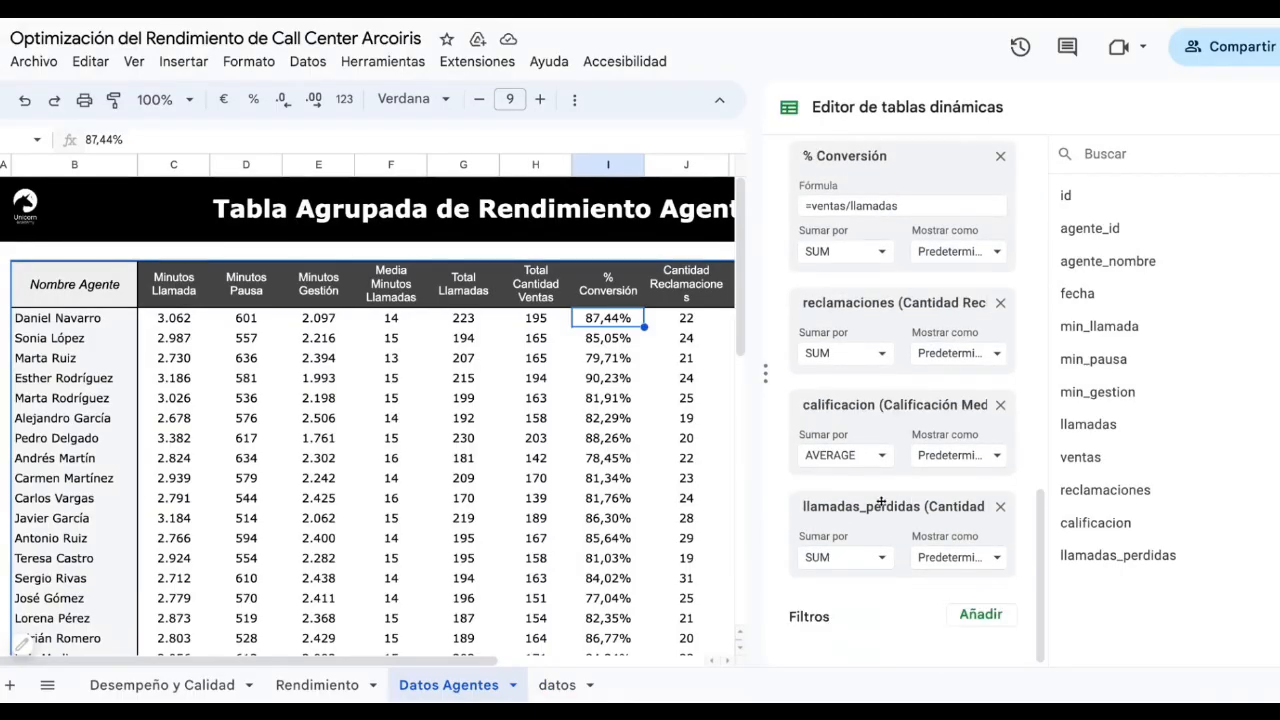
scroll(910, 420, up, 10)
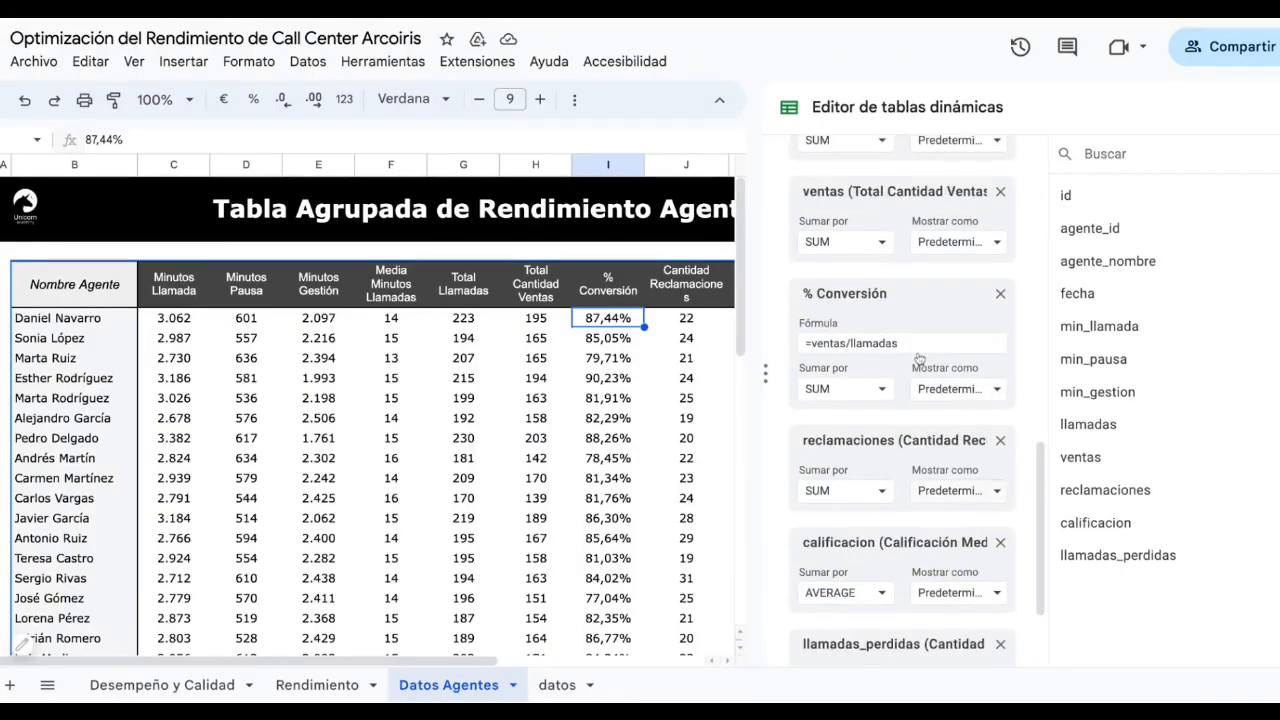
click(1275, 107)
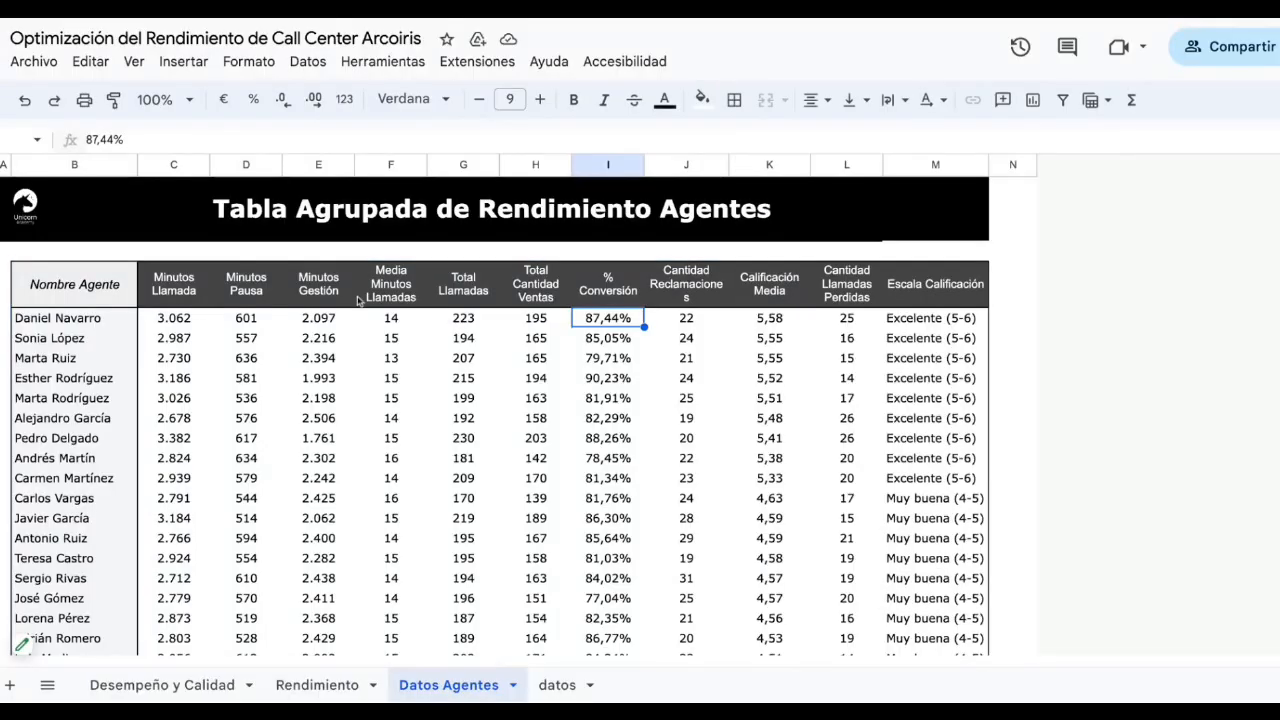
Select the whole grouped agents table, from the Nombre Agente header through Escala Calificación down to the last agent row
click(131, 291)
key(shift+Right)
key(shift+Right)
key(shift+Right)
key(shift+Right)
key(shift+Right)
key(shift+Right)
key(shift+Right)
key(shift+Right)
key(shift+Right)
key(shift+Right)
key(shift+Right)
key(shift+Down)
key(shift+Down)
key(shift+Down)
key(shift+Down)
key(shift+Down)
key(shift+Down)
key(shift+Down)
key(shift+Down)
key(shift+Down)
key(shift+Down)
key(shift+Down)
key(shift+Down)
key(shift+Down)
key(shift+Down)
key(shift+Down)
key(shift+Down)
key(shift+Down)
key(shift+Down)
key(shift+Down)
key(shift+Down)
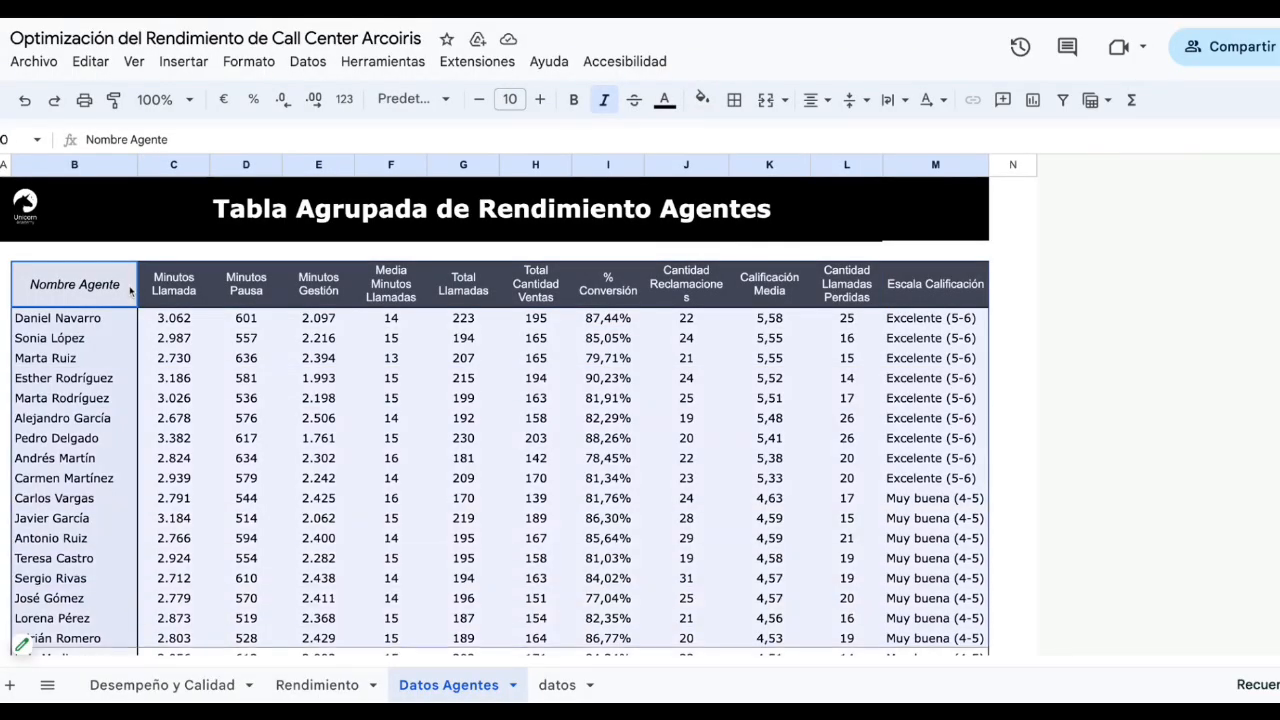
key(shift+Down)
key(shift+Down)
key(shift+Down)
key(shift+Down)
key(shift+Down)
key(shift+Down)
key(shift+Down)
key(shift+Down)
key(shift+Down)
key(shift+Down)
key(shift+Down)
key(shift+Down)
key(shift+Down)
key(shift+Down)
key(shift+Down)
key(shift+Down)
key(shift+Down)
key(shift+Down)
key(shift+Down)
key(shift+Down)
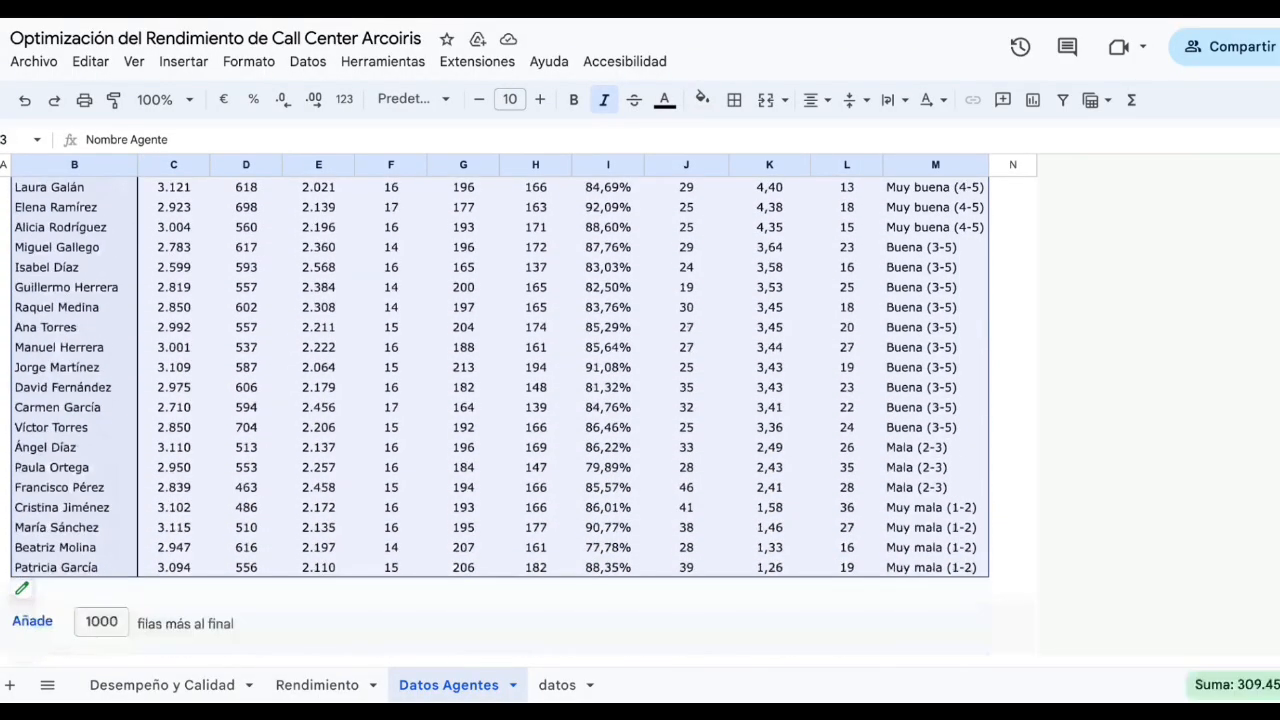
Examine the first agent's row on Datos Agentes from the name through Minutos Llamada, Pausa, Gestión and Media Minutos Llamadas
scroll(930, 515, up, 8)
click(934, 361)
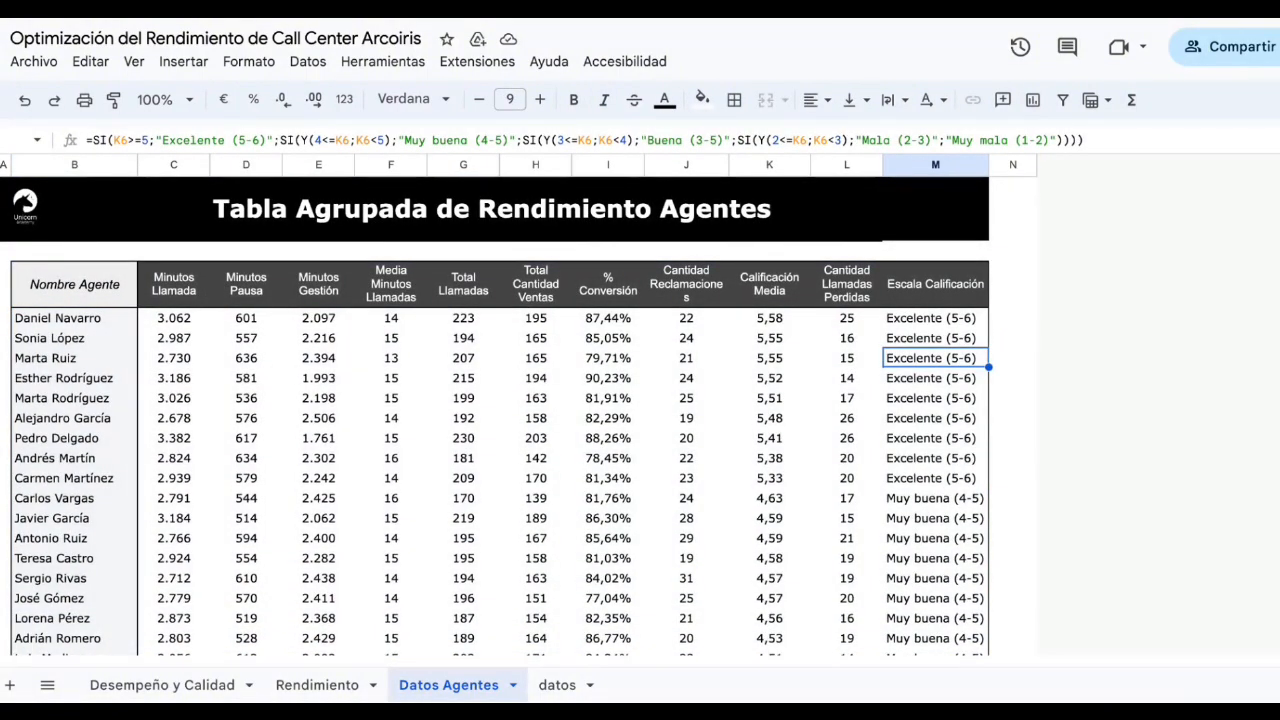
click(0, 318)
click(82, 320)
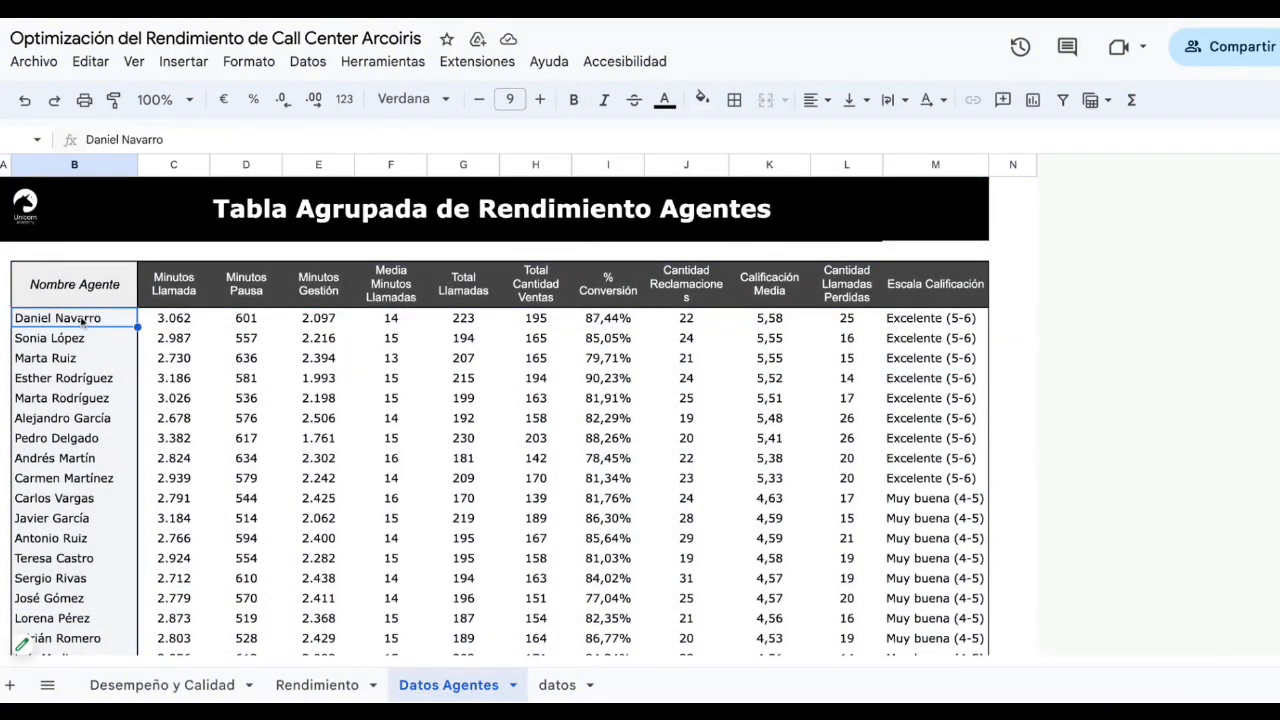
click(188, 320)
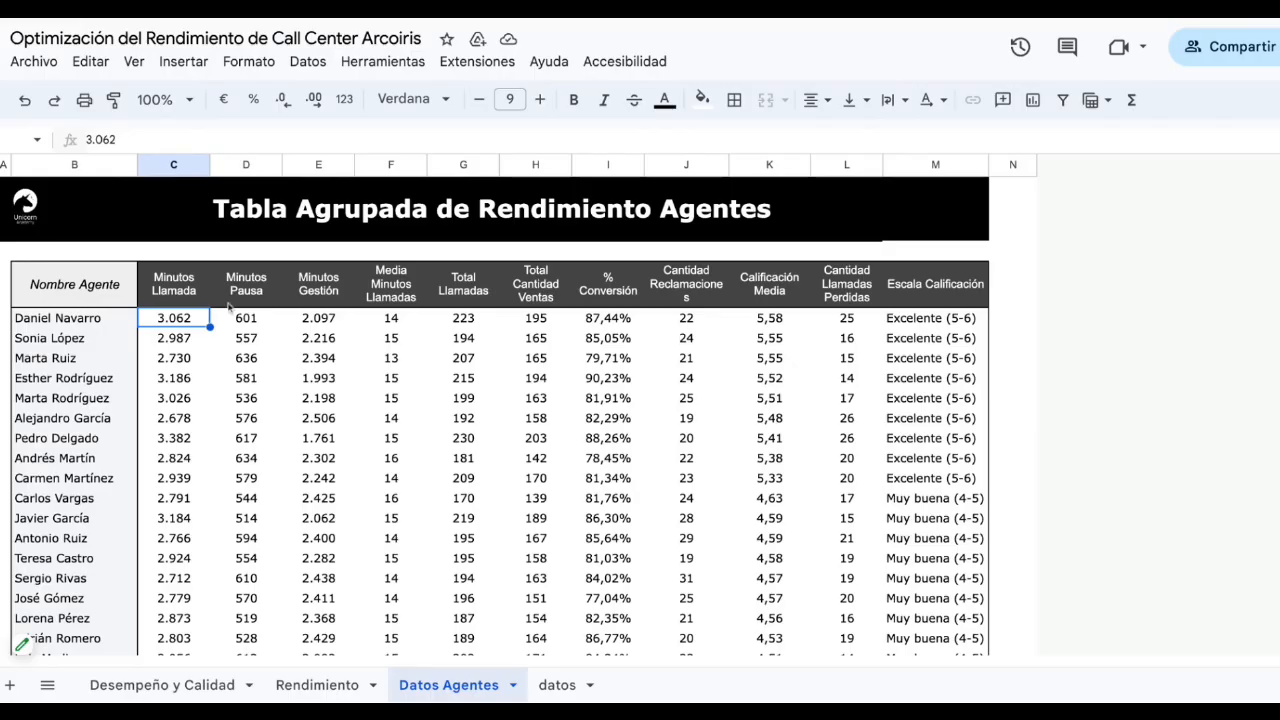
click(262, 322)
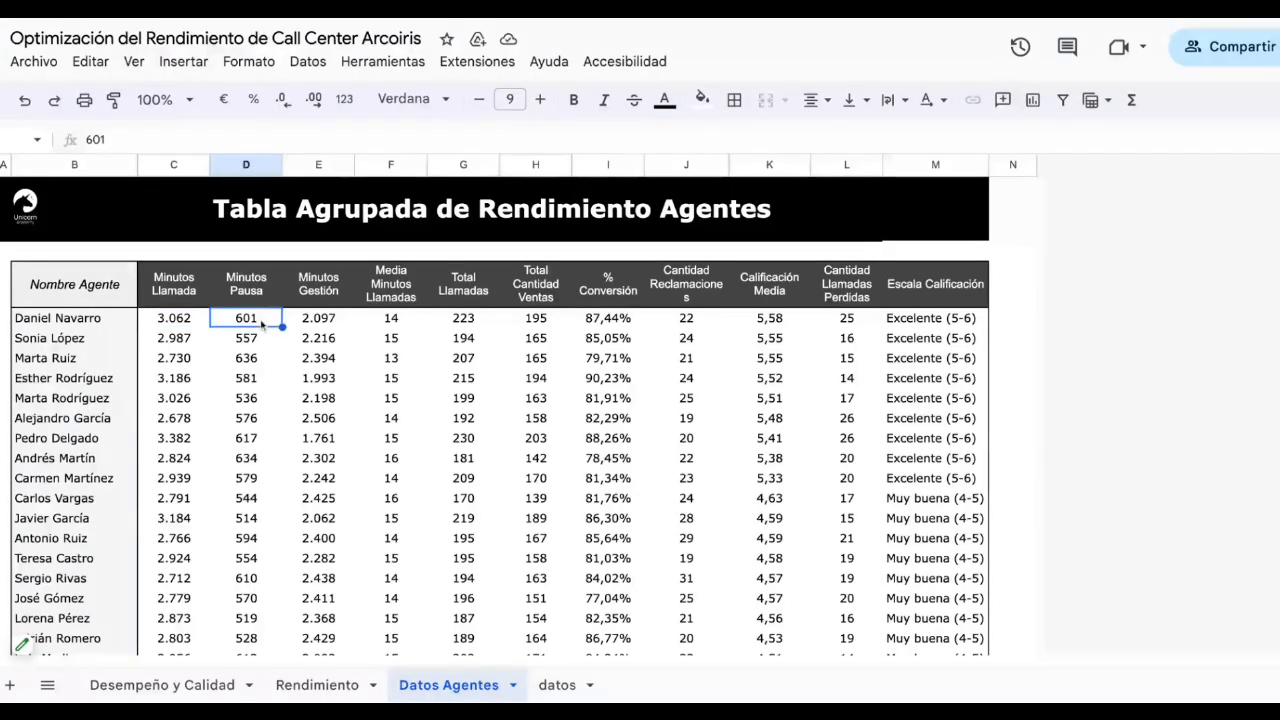
click(342, 325)
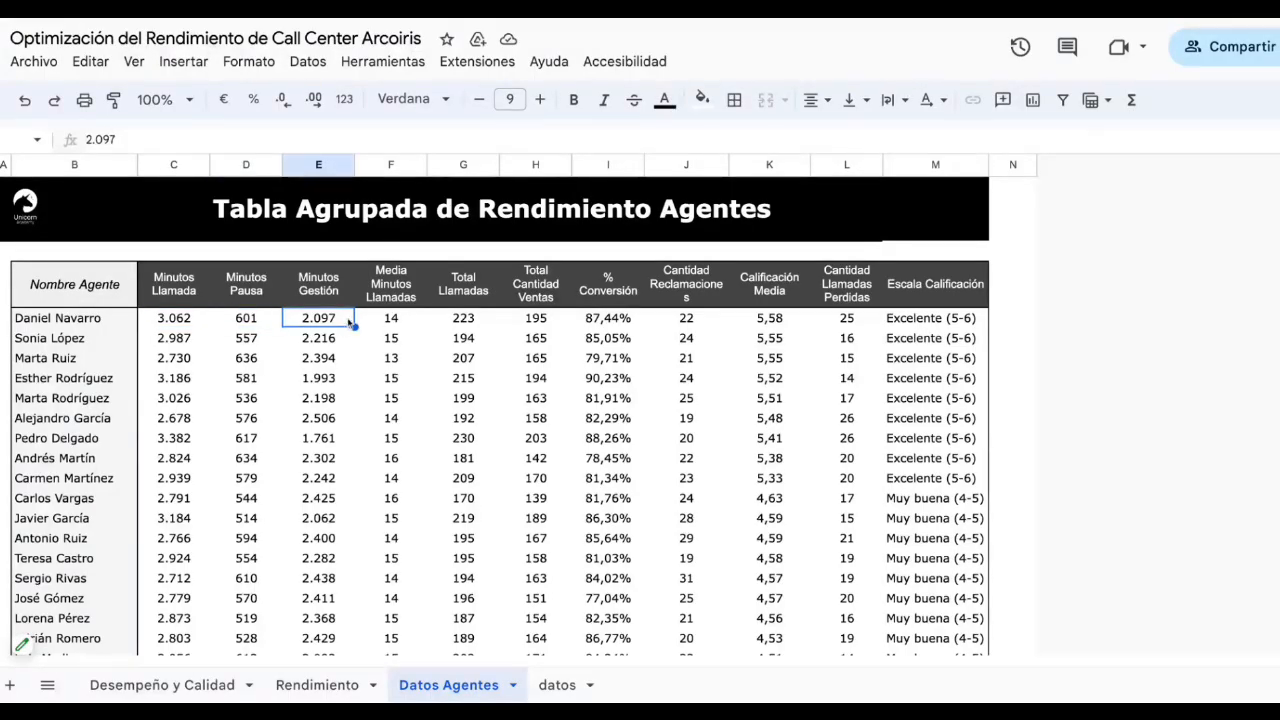
click(408, 327)
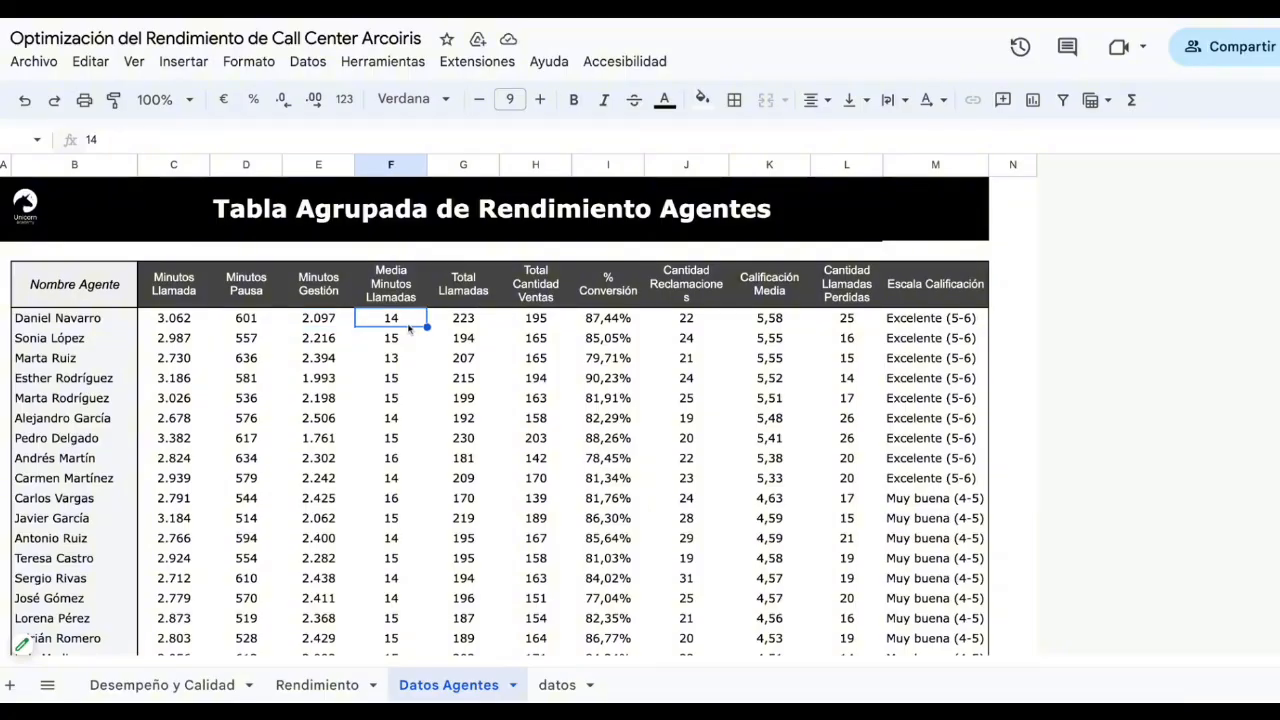
Inspect the first agent's remaining values, from Total Llamadas and Total Cantidad Ventas through Escala Calificación
click(475, 330)
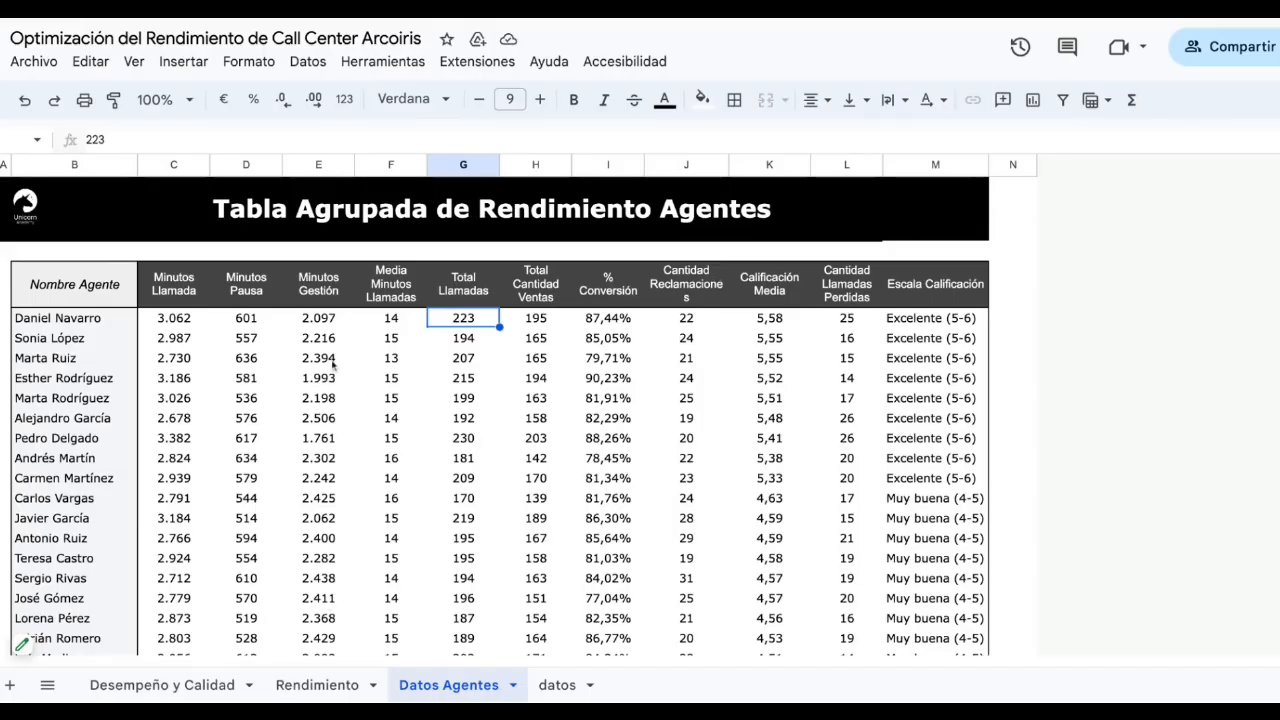
click(546, 320)
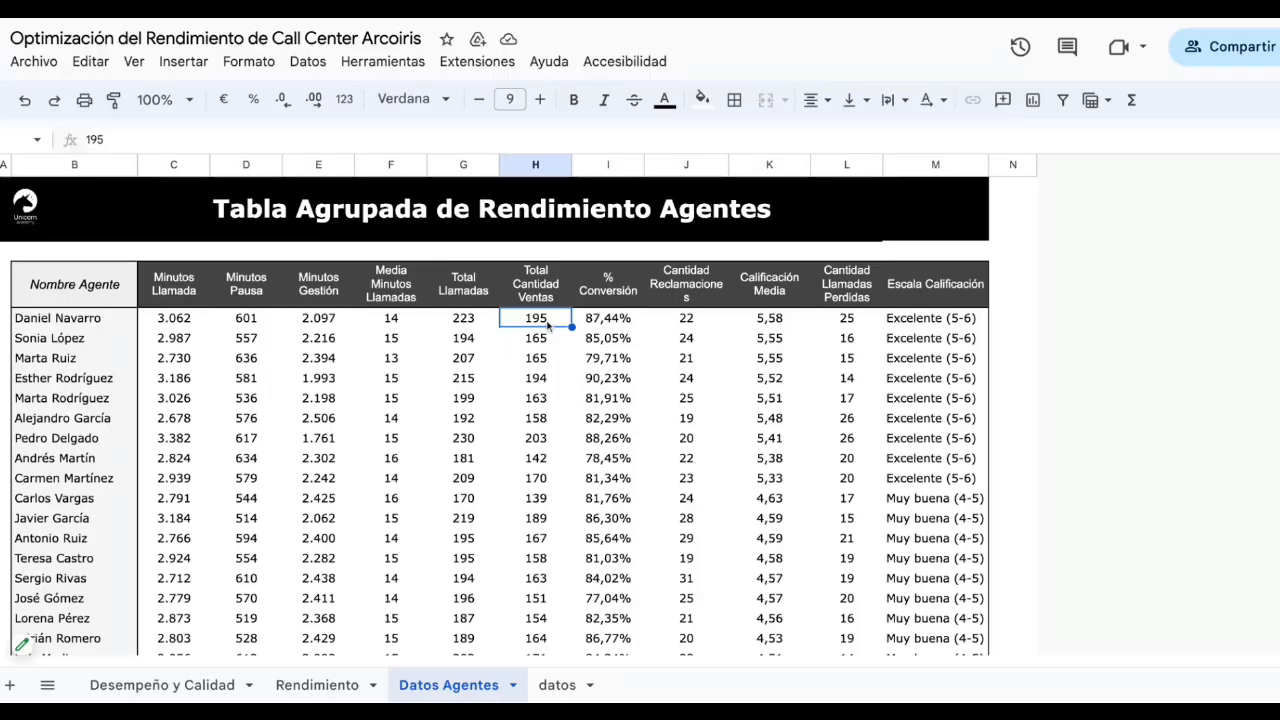
click(621, 319)
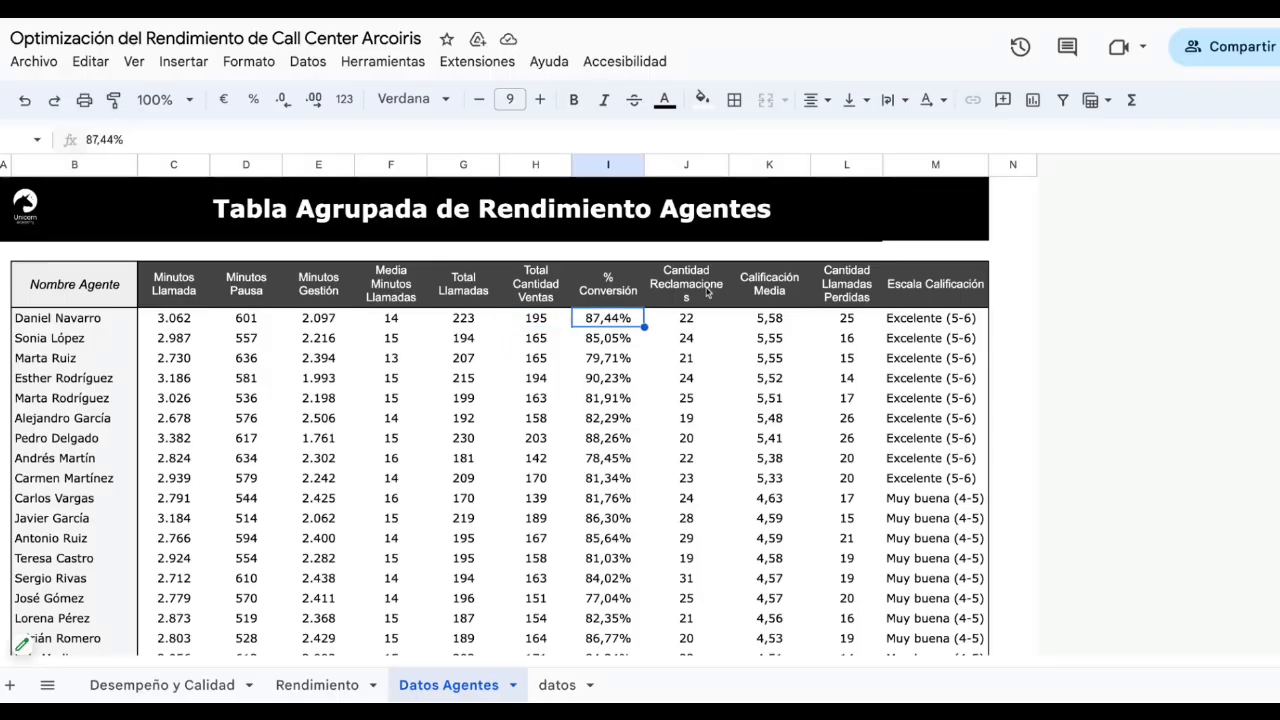
click(711, 320)
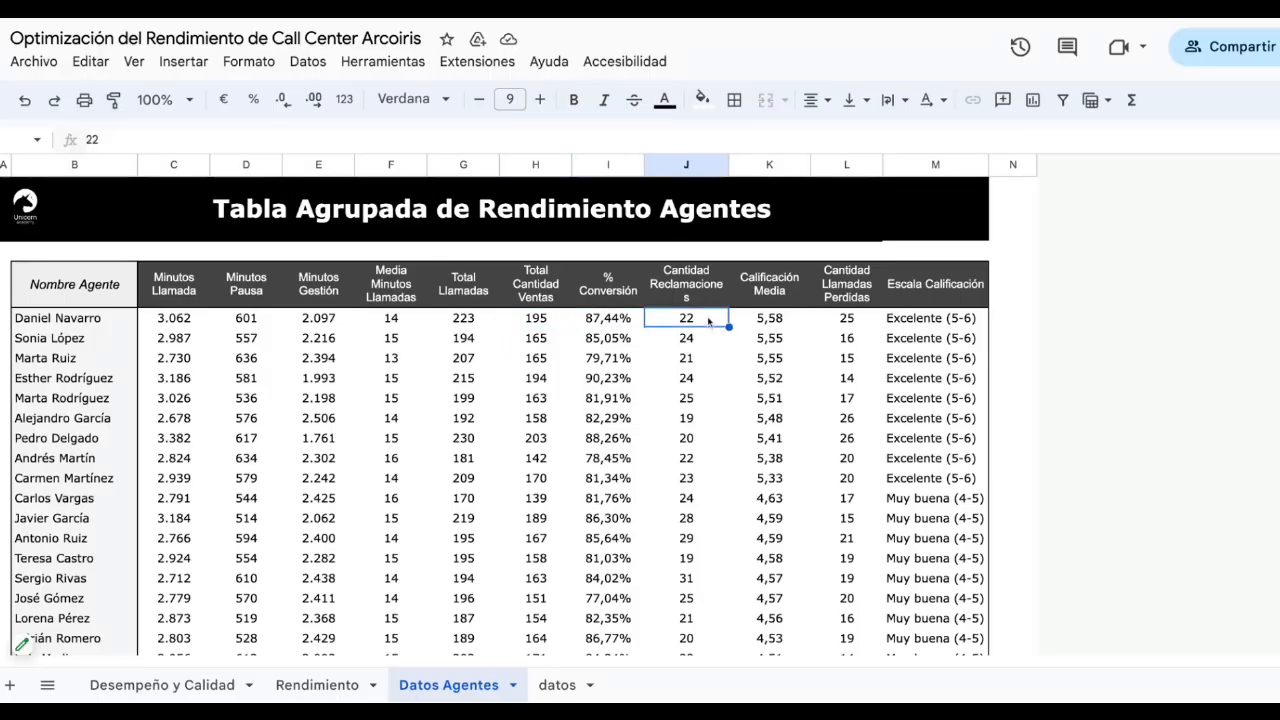
click(803, 321)
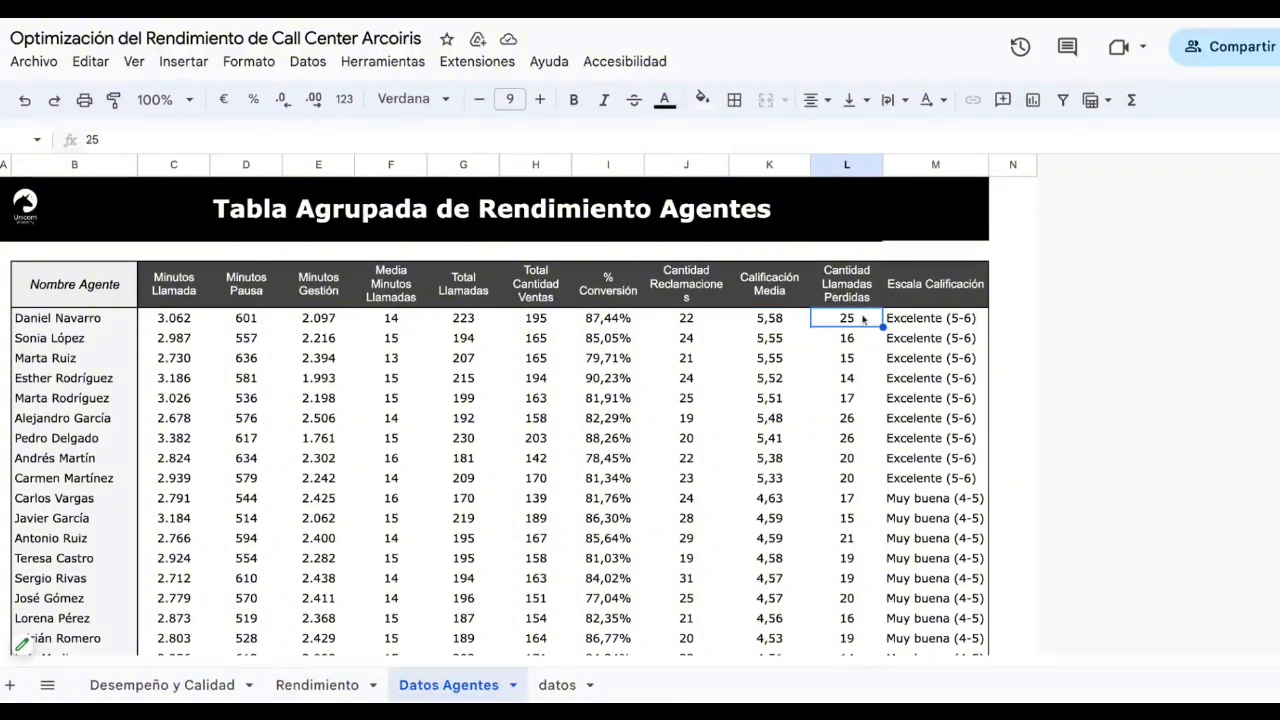
click(957, 320)
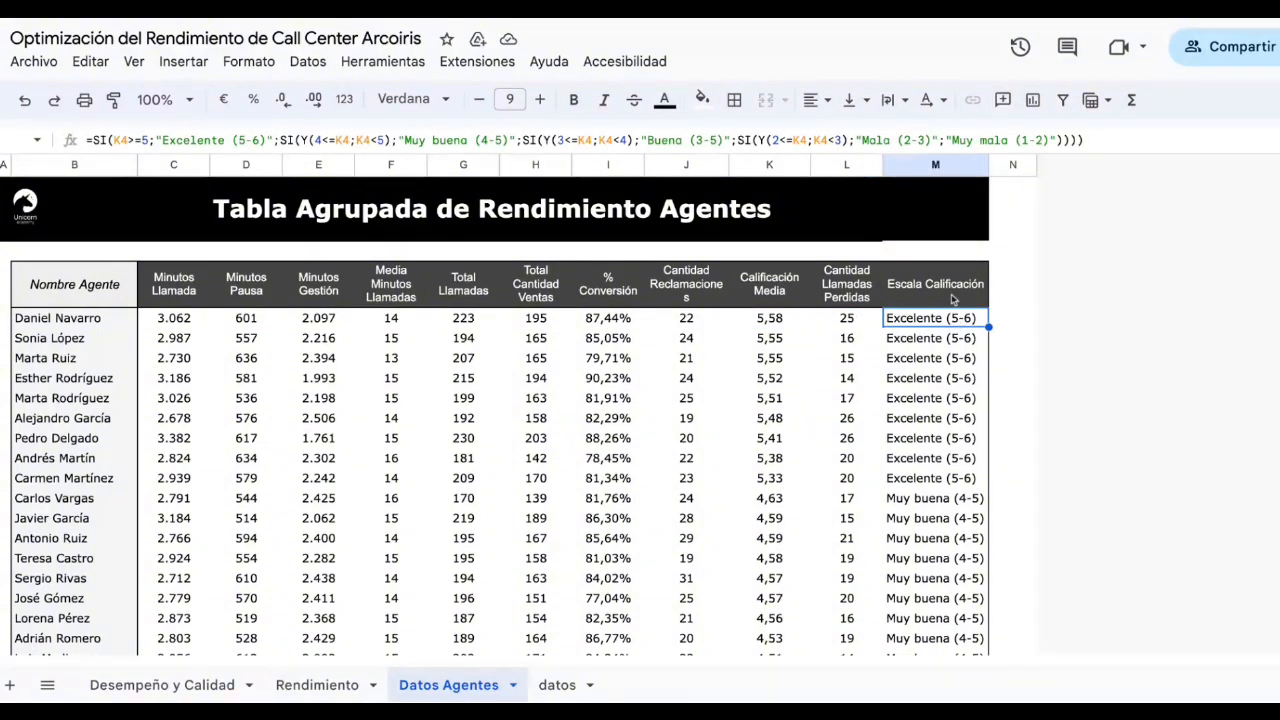
Look over the Escala Calificación column from its header to the last agent row and highlight its upper cells
click(955, 292)
click(940, 345)
scroll(940, 348, down, 10)
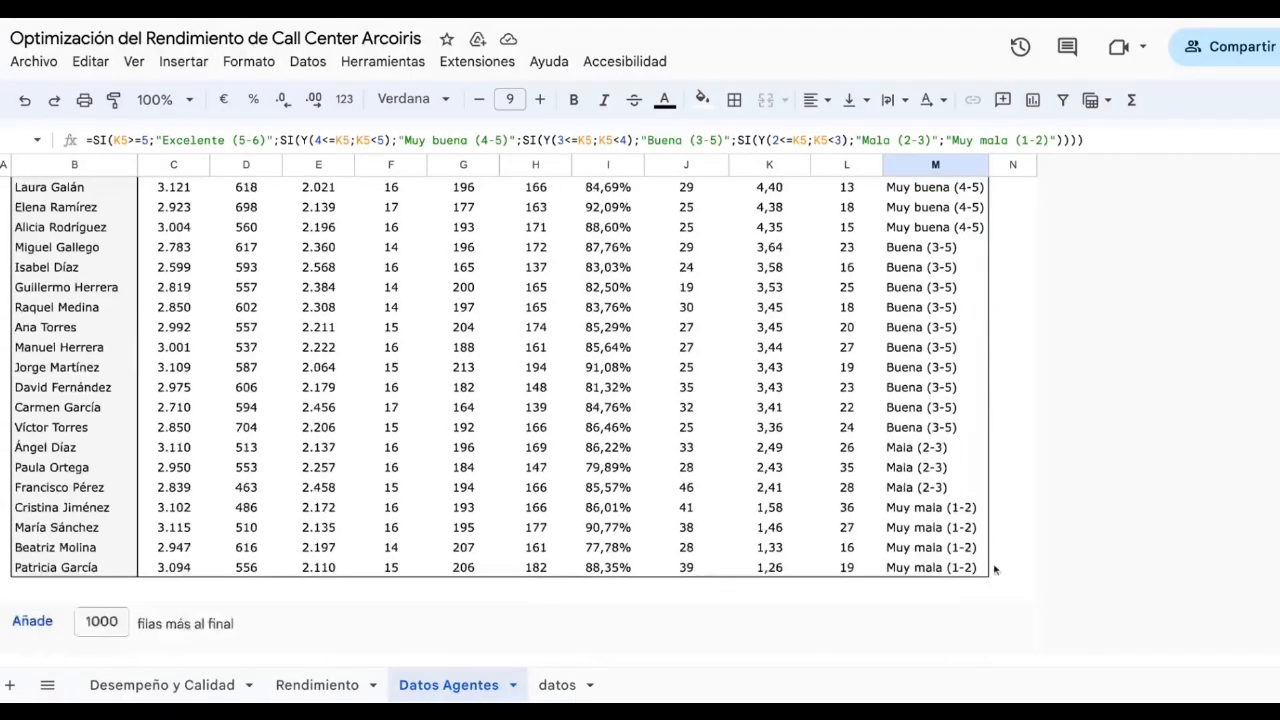
scroll(912, 454, up, 10)
click(945, 301)
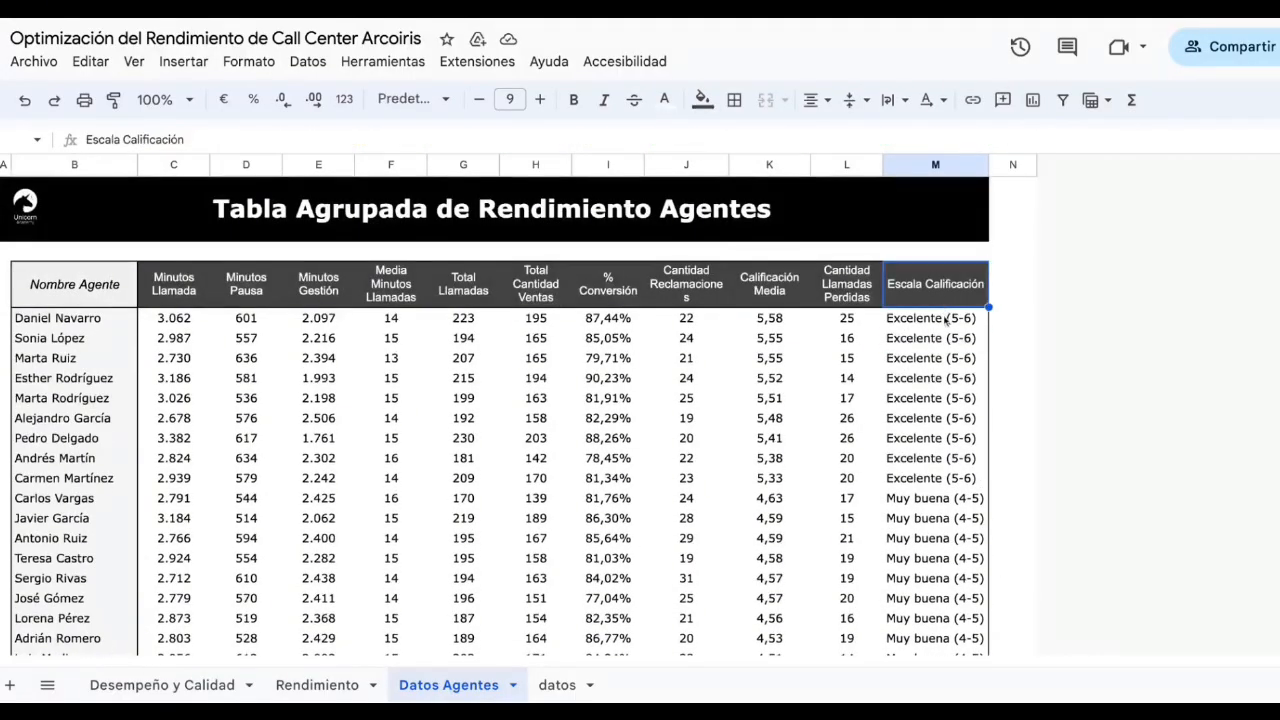
click(946, 318)
drag(935, 275, 935, 618)
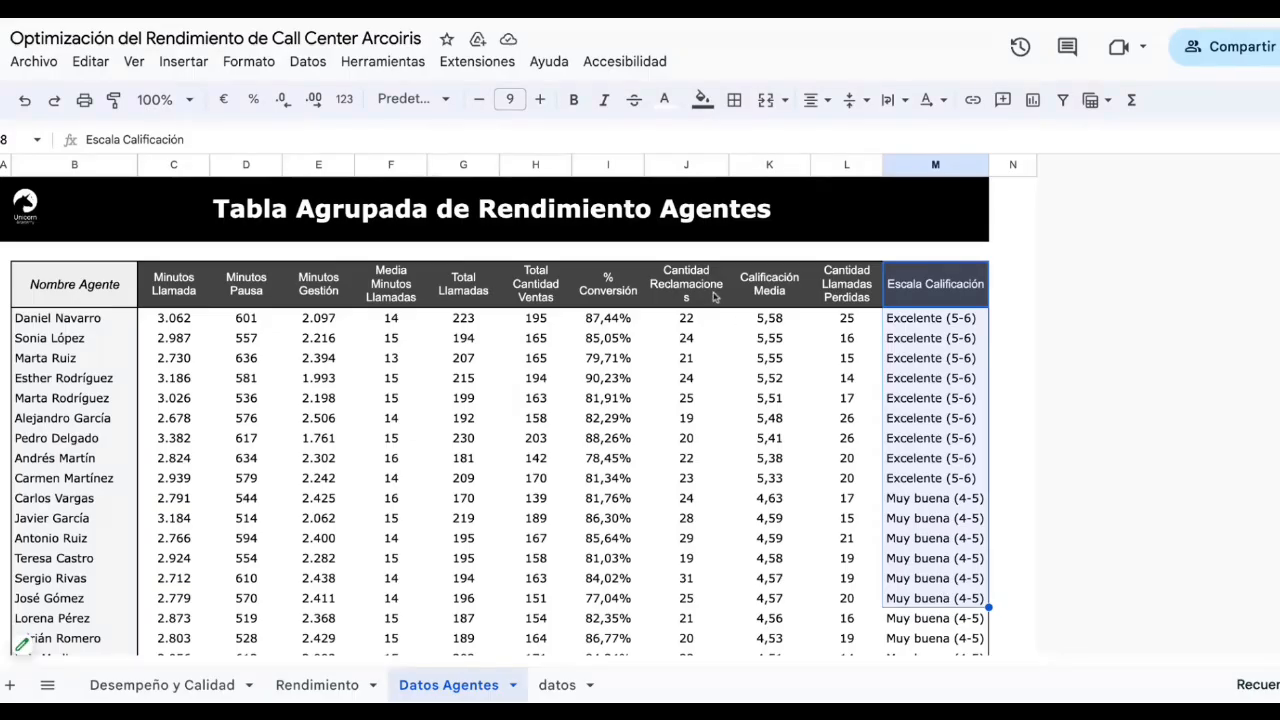
Highlight the % Conversión, Media Minutos Llamadas and Escala Calificación columns in turn, each from its header down
drag(608, 284, 608, 558)
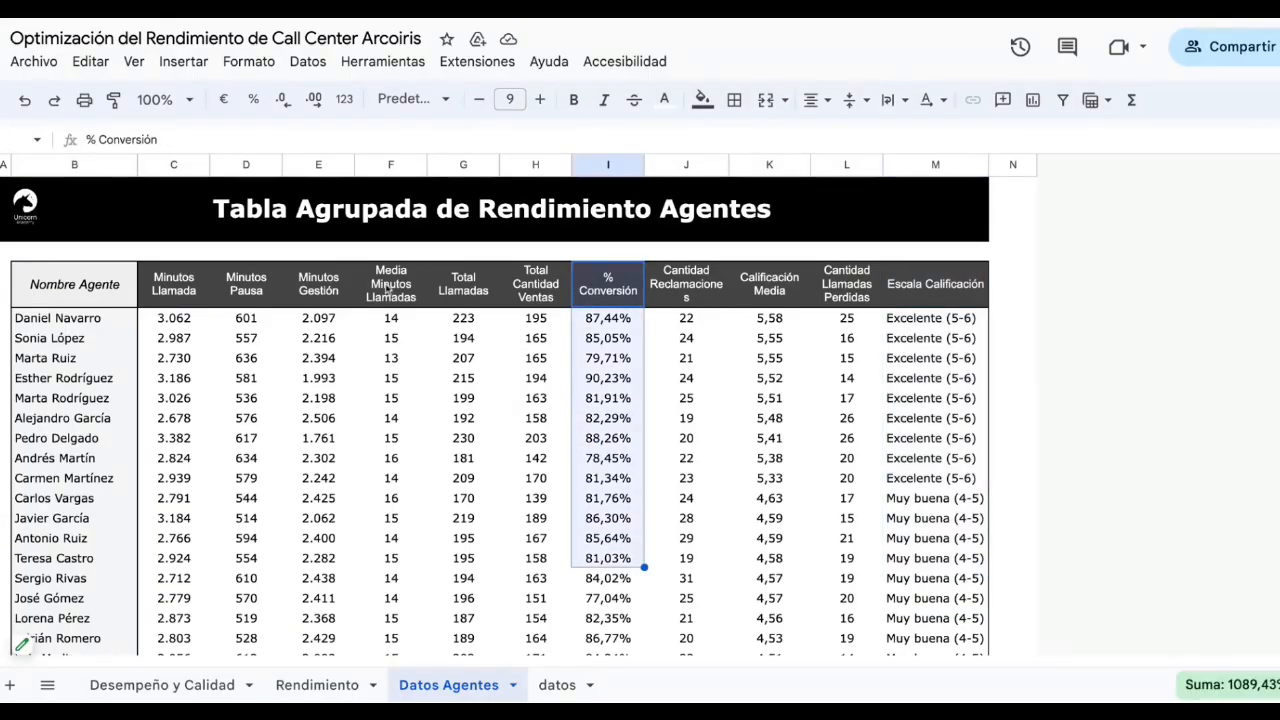
click(383, 286)
key(shift+Down)
key(shift+Down)
key(shift+Down)
key(shift+Down)
key(shift+Down)
key(shift+Down)
key(shift+Down)
key(shift+Down)
key(shift+Down)
key(shift+Down)
key(shift+Down)
key(shift+Down)
key(shift+Down)
key(shift+Down)
key(shift+Down)
drag(937, 300, 937, 538)
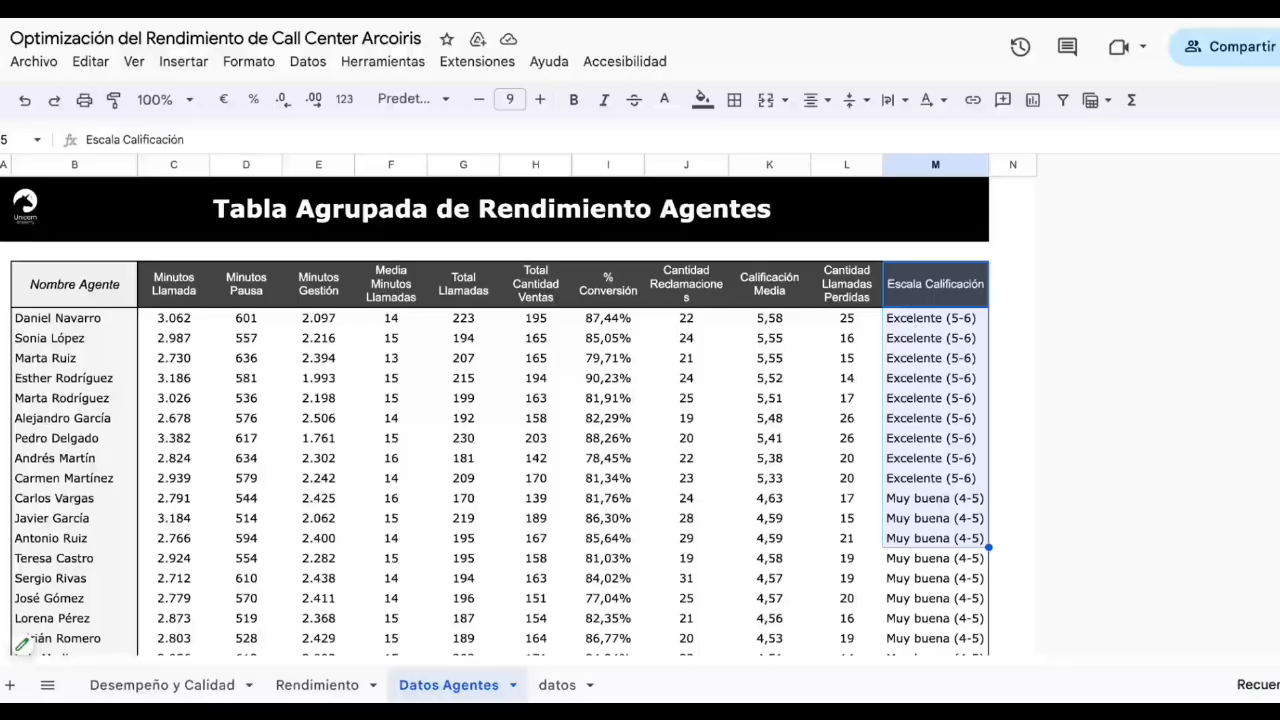
Compare the Excelente (5-6) cells with the top agents' names and their Calificación Media values
click(962, 322)
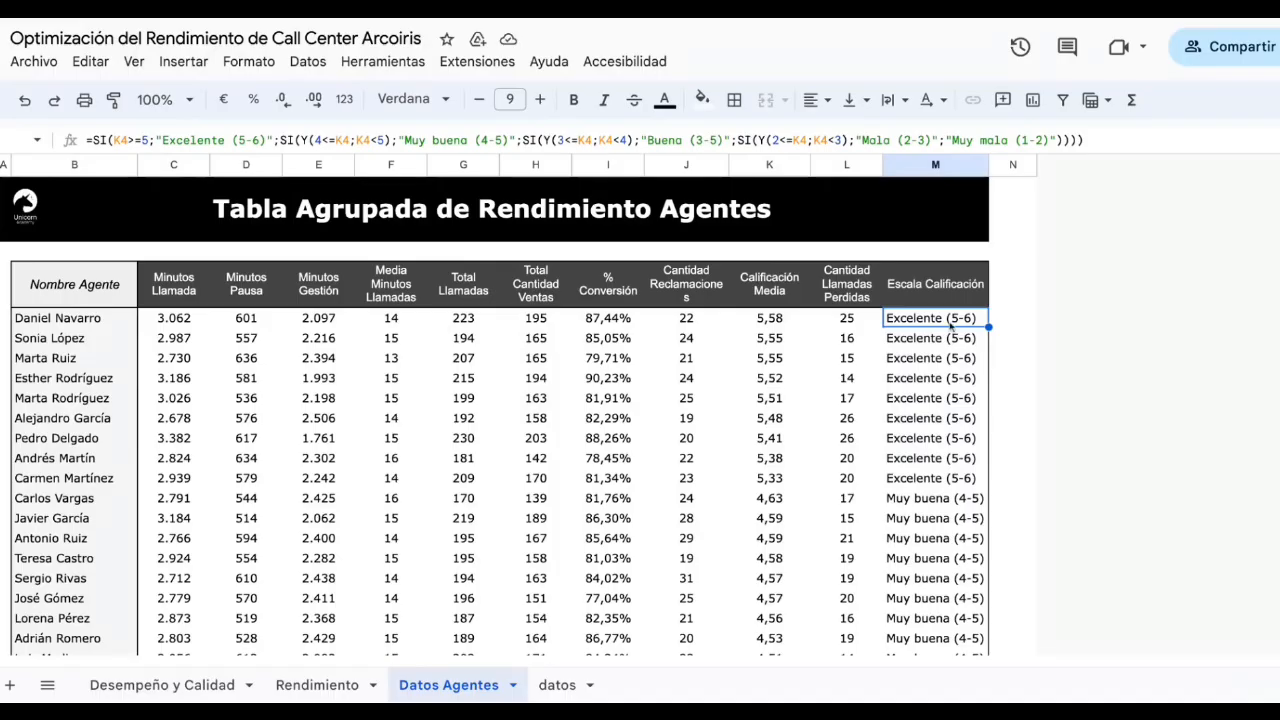
drag(946, 480, 940, 318)
drag(112, 326, 120, 496)
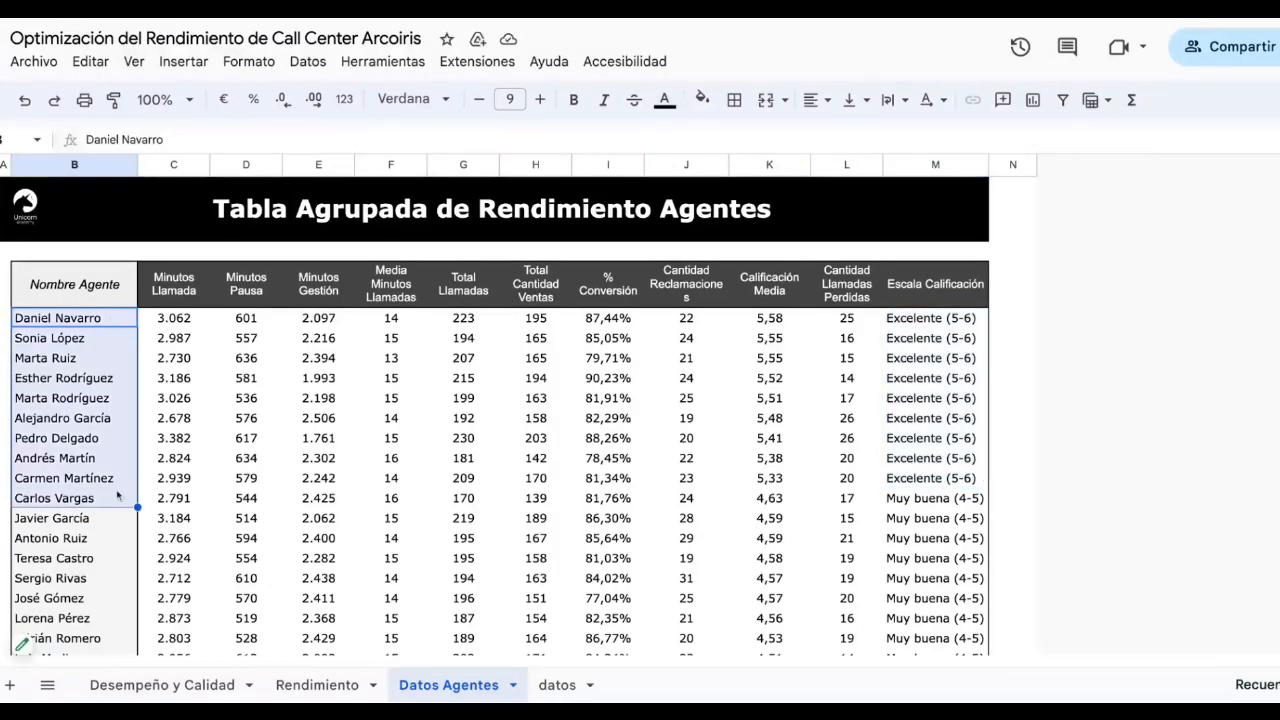
drag(769, 287, 769, 498)
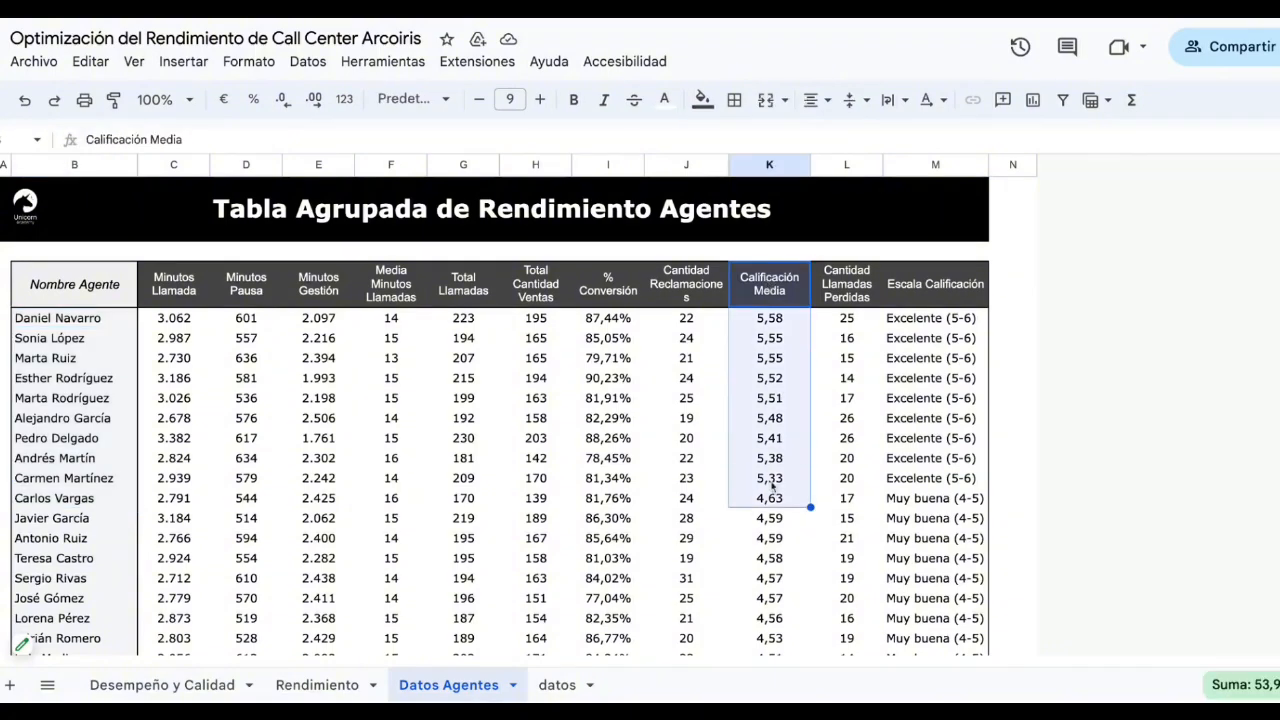
drag(769, 338, 769, 538)
Go down the Escala Calificación column through the Muy buena, Buena, Mala and Muy mala ratings of the remaining agents
drag(960, 337, 948, 571)
scroll(957, 484, down, 1)
scroll(948, 451, down, 4)
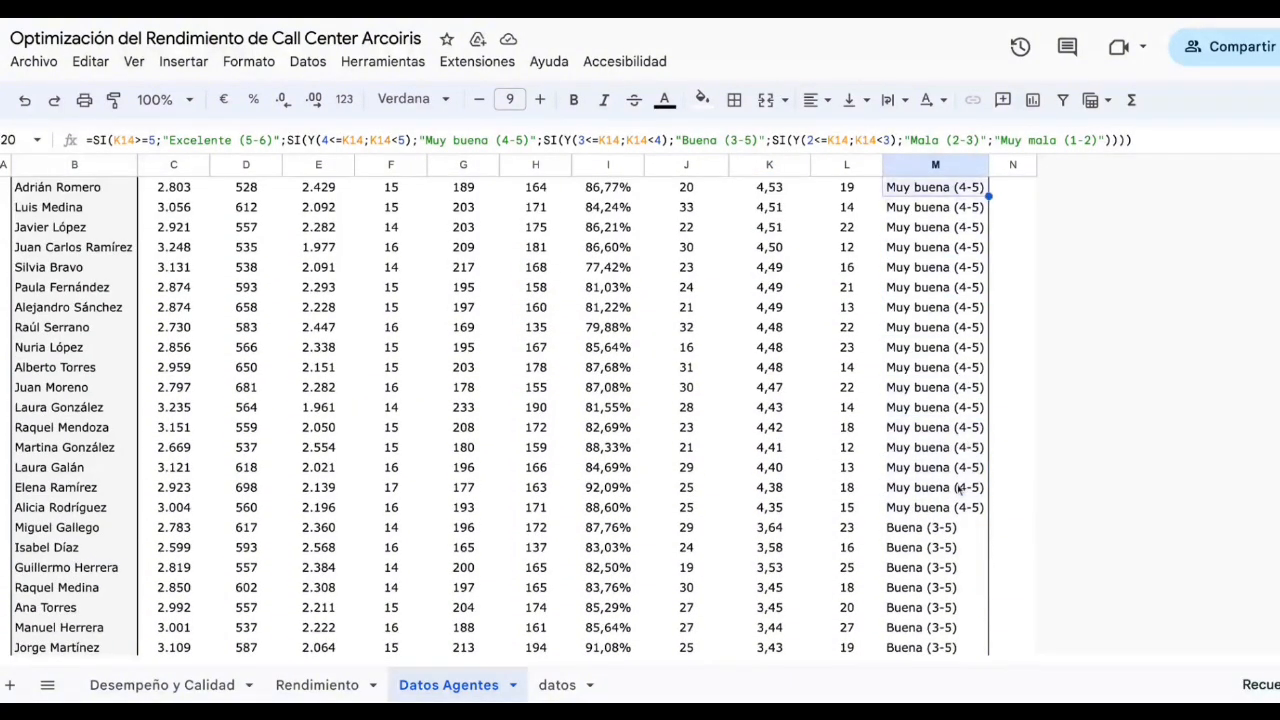
drag(960, 488, 968, 628)
scroll(966, 590, down, 5)
drag(950, 467, 943, 546)
scroll(977, 302, up, 8)
Check the nested SI formula in several Excelente (5-6) cells and one Muy buena (4-5) cell
drag(937, 316, 949, 594)
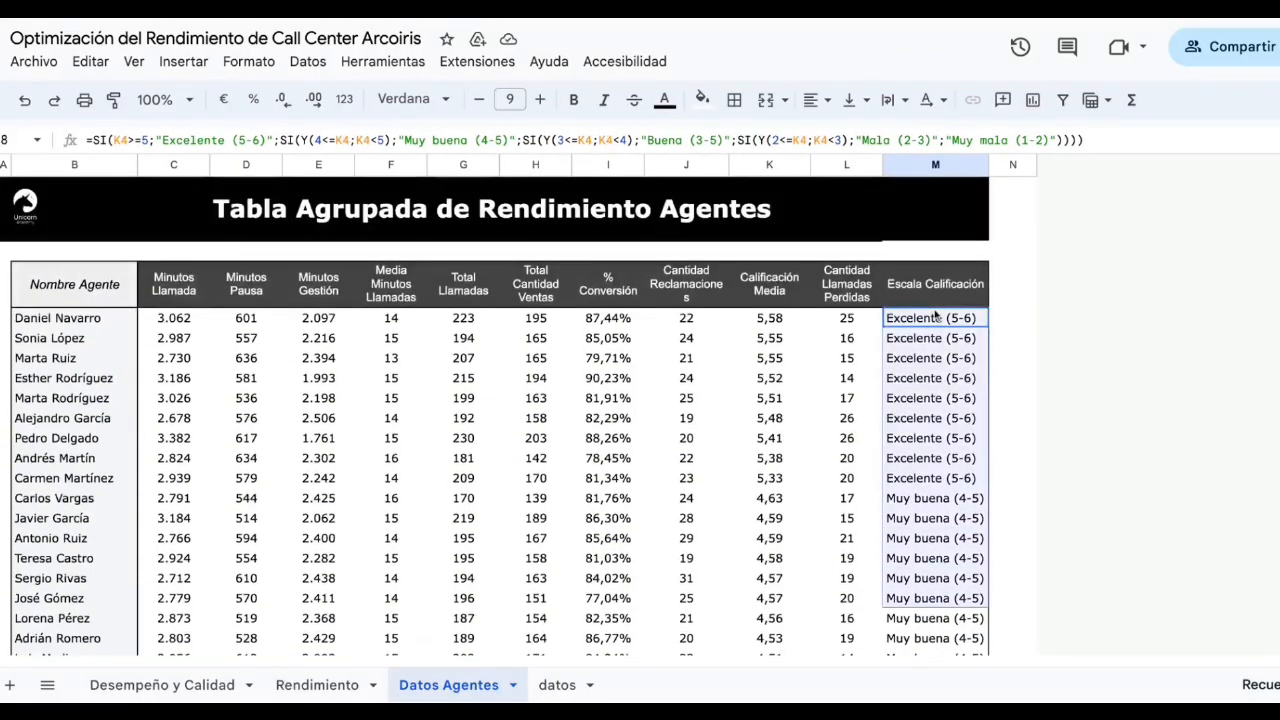
click(954, 441)
drag(939, 316, 940, 500)
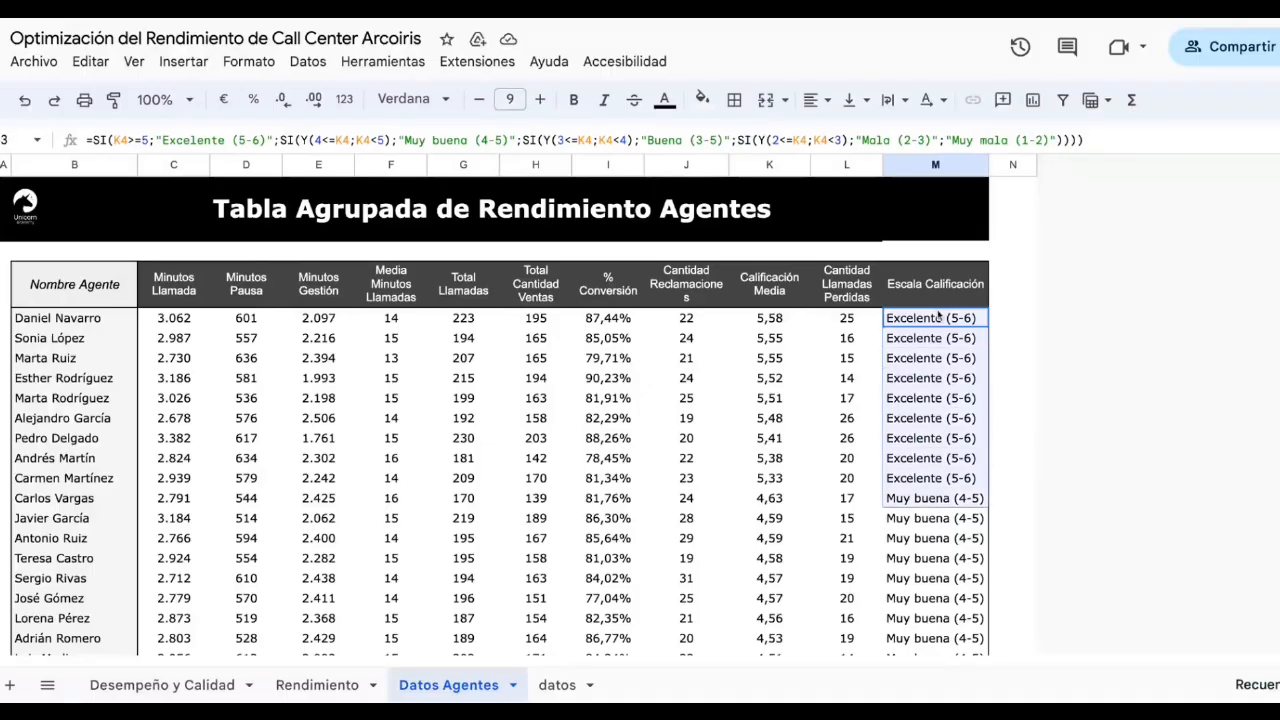
click(930, 418)
click(930, 358)
click(930, 518)
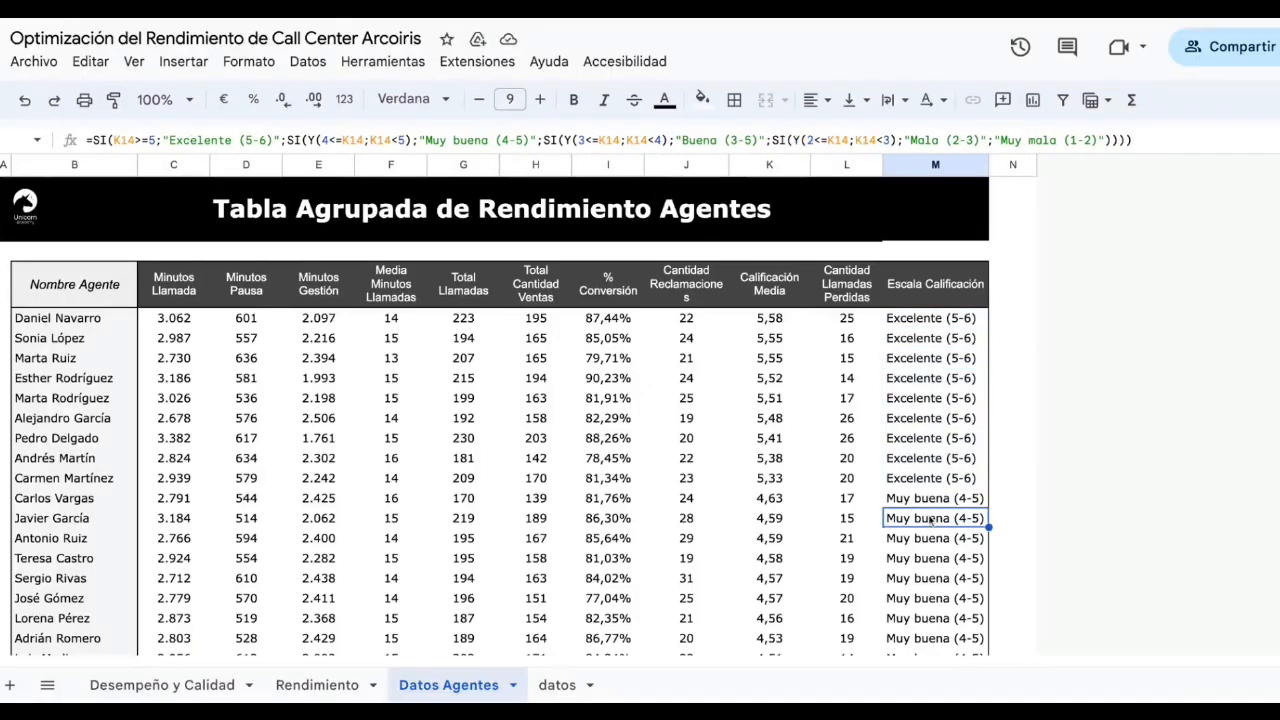
Review the Calificación Media values, from the first agent down to the agents in the Buena (3-5) range
scroll(930, 520, down, 3)
scroll(930, 520, up, 3)
click(785, 318)
drag(784, 322, 777, 674)
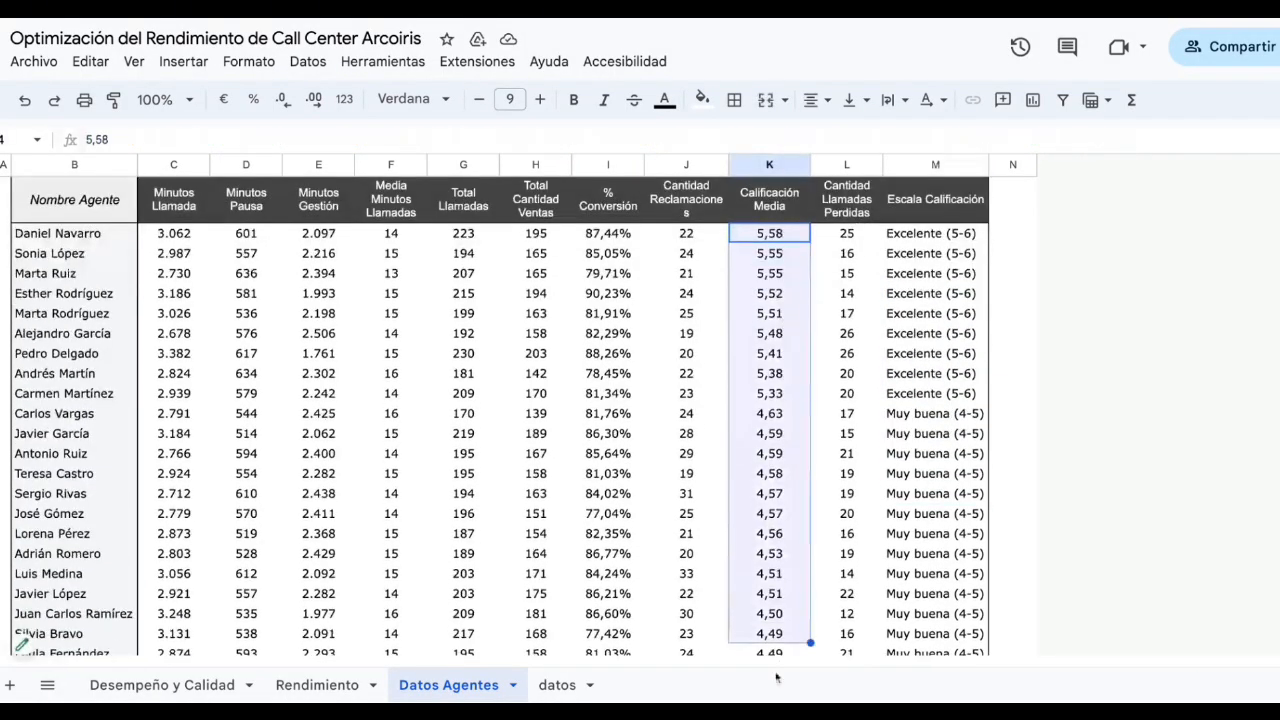
scroll(795, 458, down, 3)
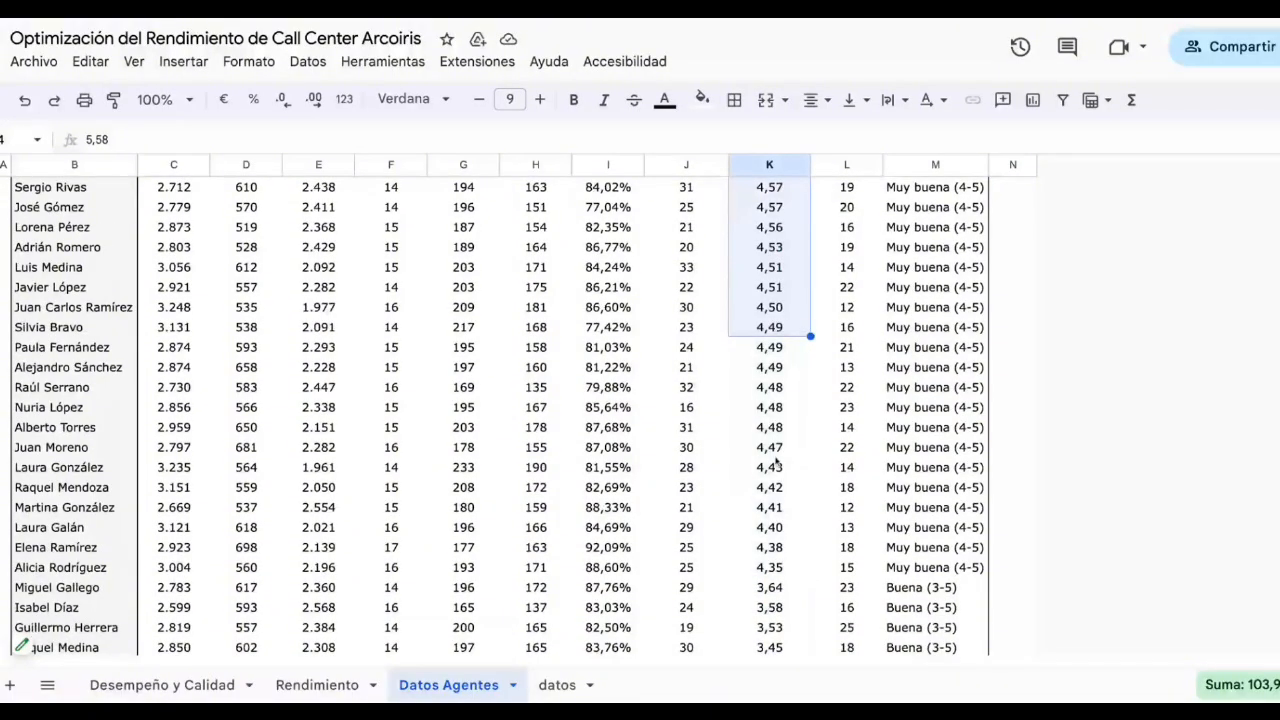
scroll(772, 455, up, 3)
click(781, 340)
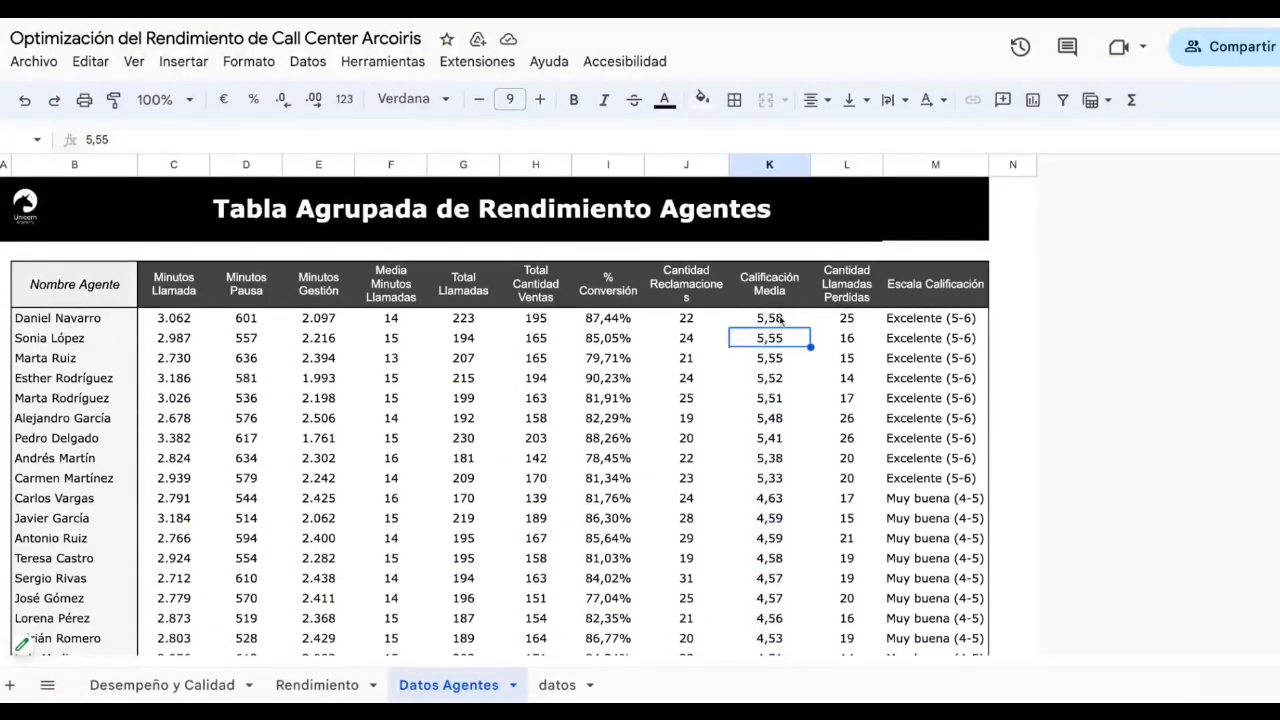
drag(782, 320, 780, 560)
Highlight the block of Excelente (5-6) cells in Escala Calificación against the agents' Calificación Media
click(950, 318)
drag(950, 321, 950, 539)
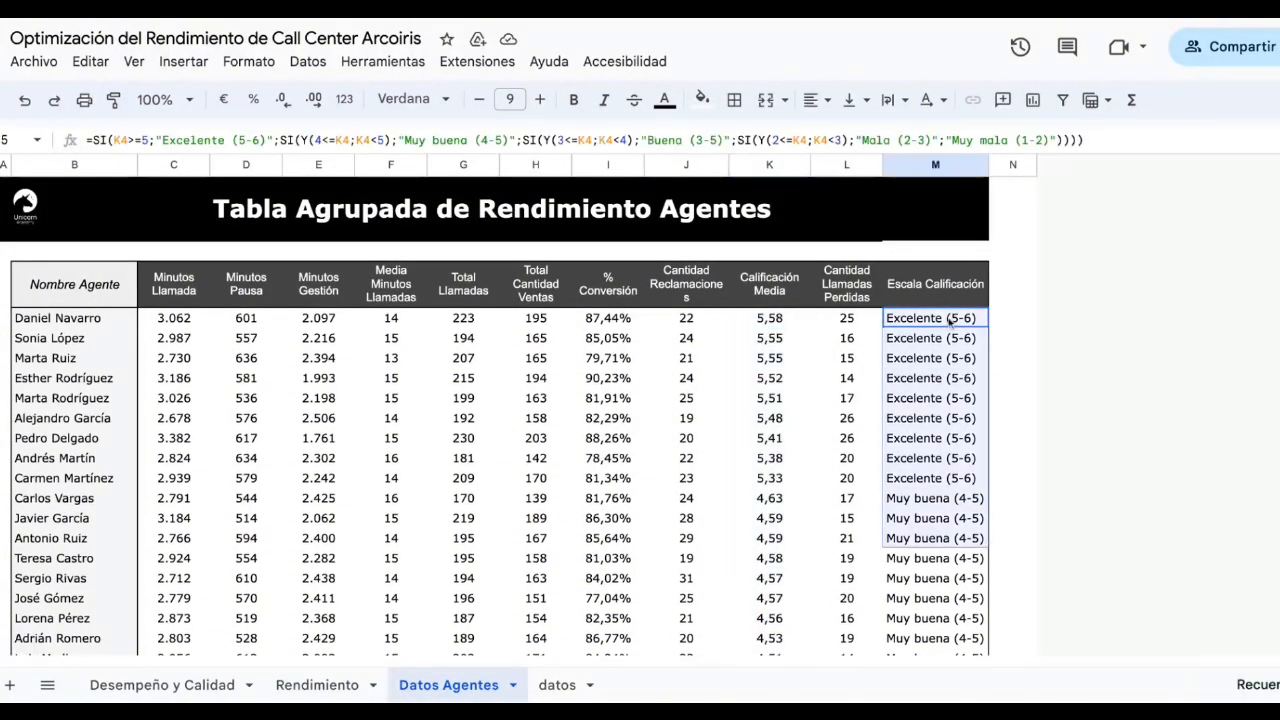
click(948, 420)
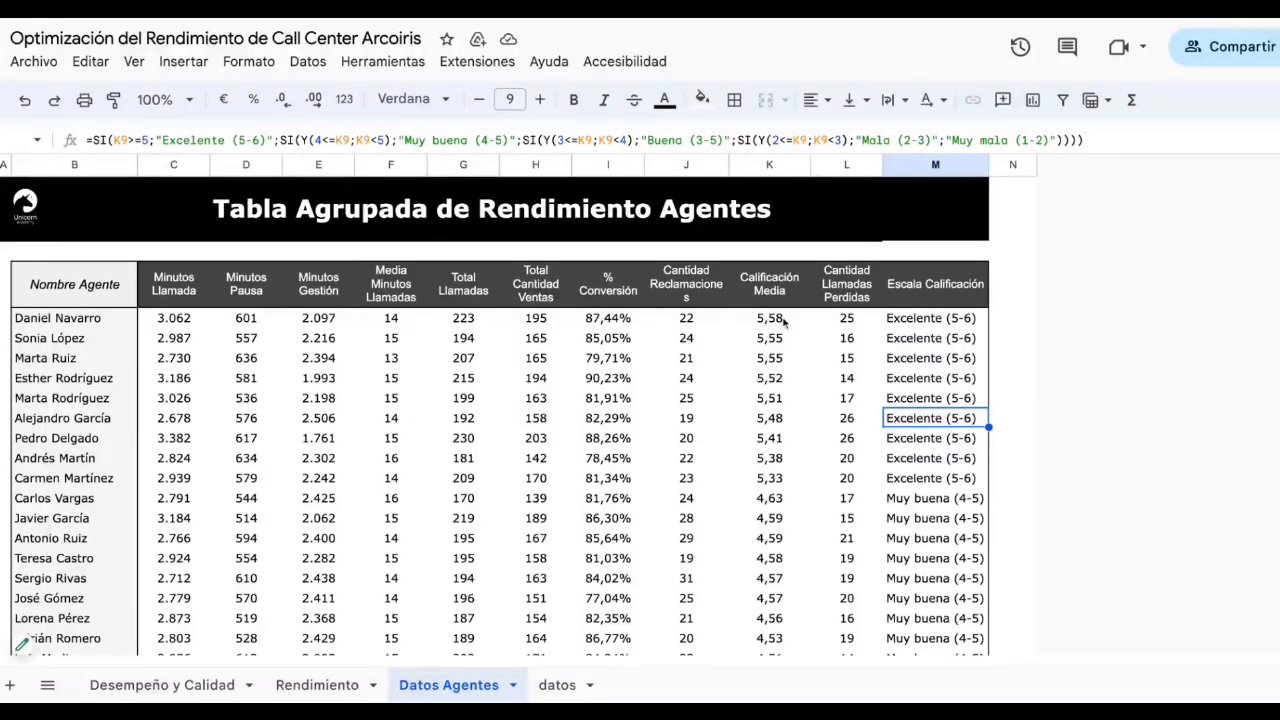
drag(938, 323, 937, 478)
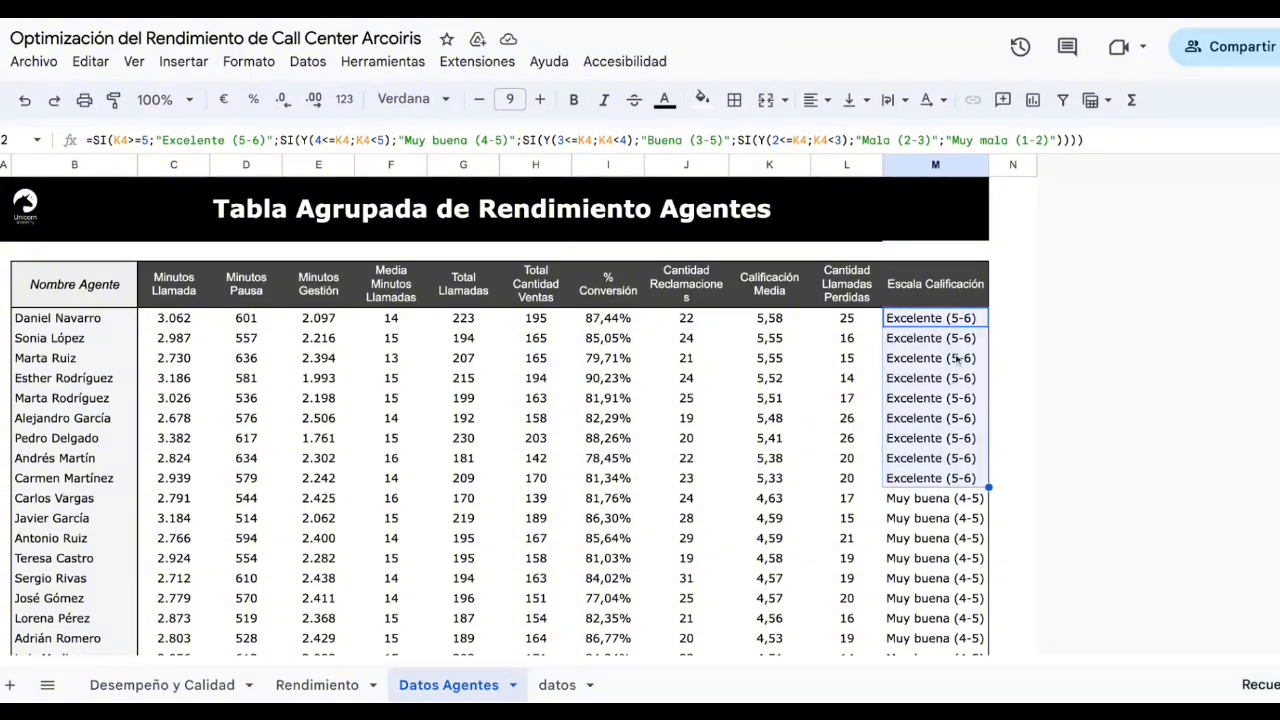
scroll(952, 487, down, 1)
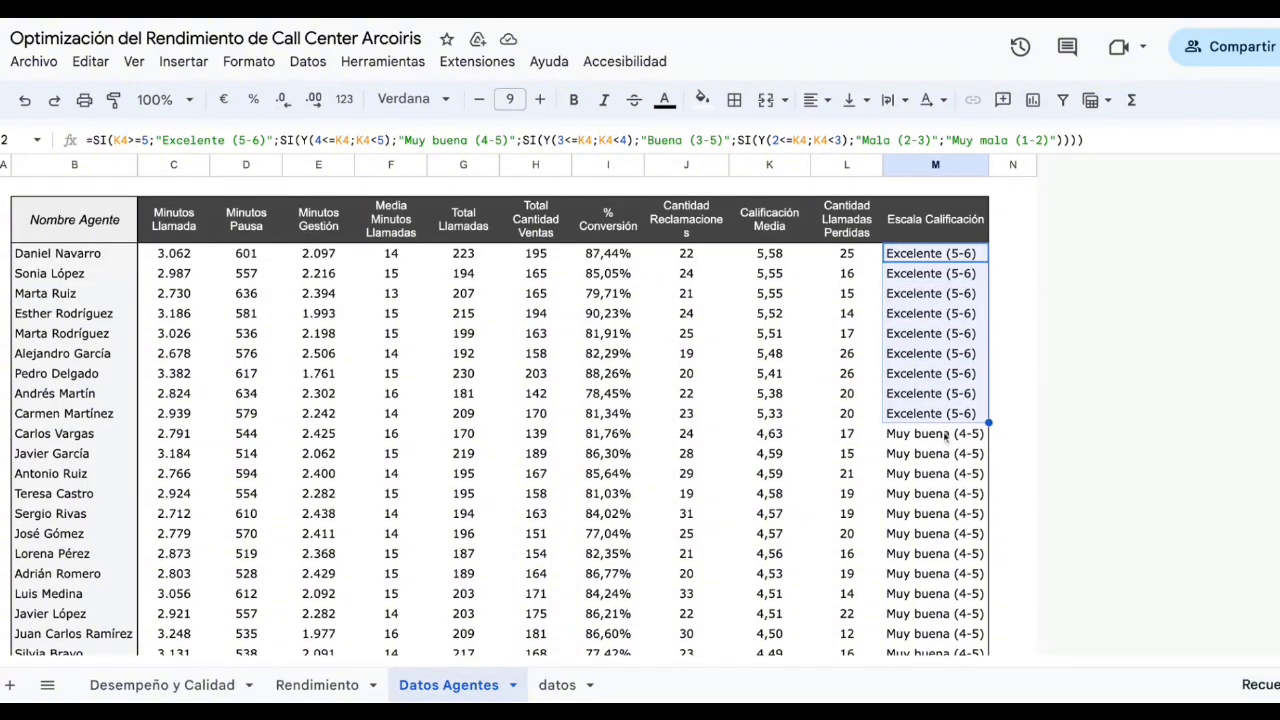
scroll(945, 437, up, 1)
Compare the Escala Calificación formulas of the first, second and fourth agents and the Calificación Media cell each references
click(924, 340)
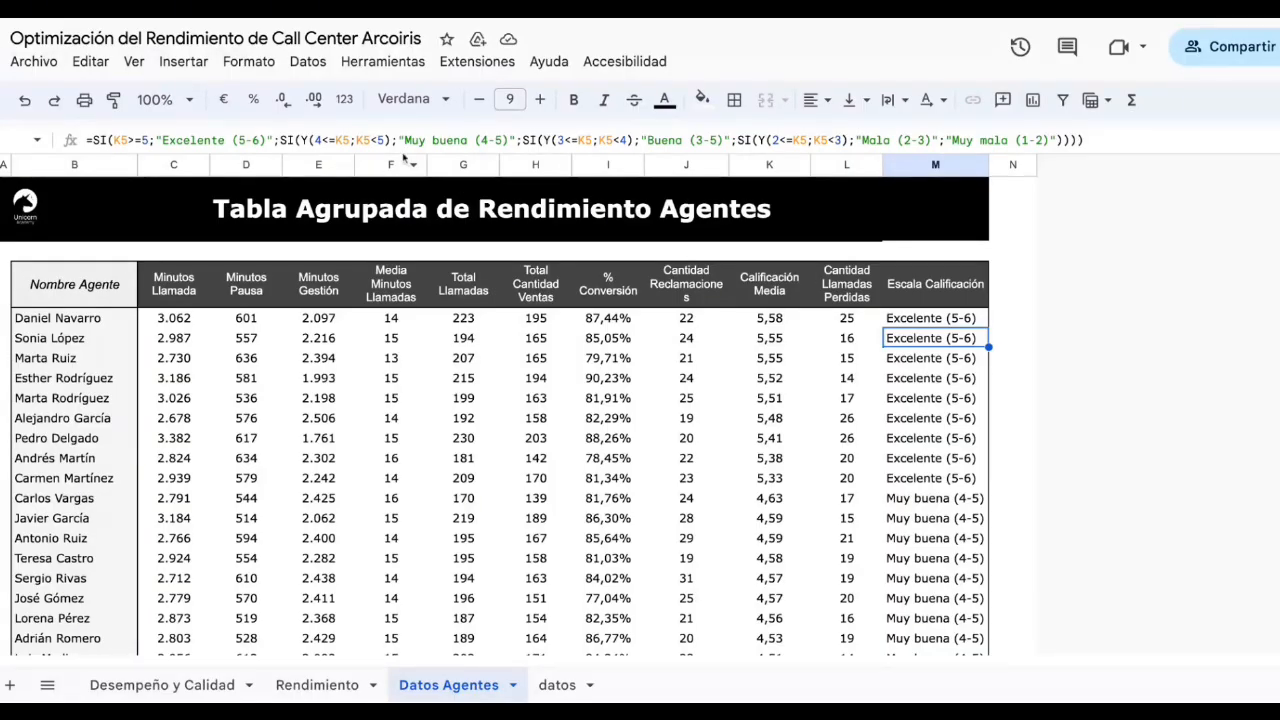
click(943, 320)
click(944, 340)
click(946, 378)
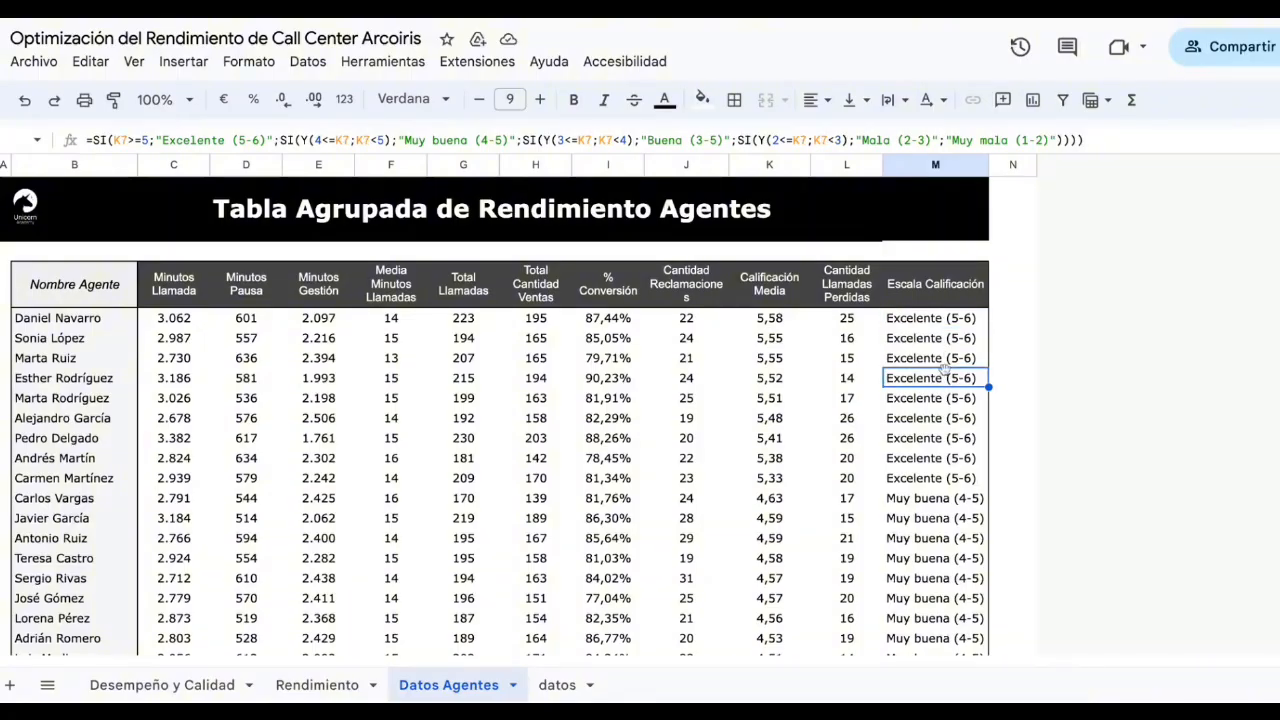
Enlarge the formula bar slightly and display the first agent's Escala Calificación formula
mouse_move(685, 153)
mouse_down()
mouse_move(685, 212)
mouse_move(685, 177)
mouse_up()
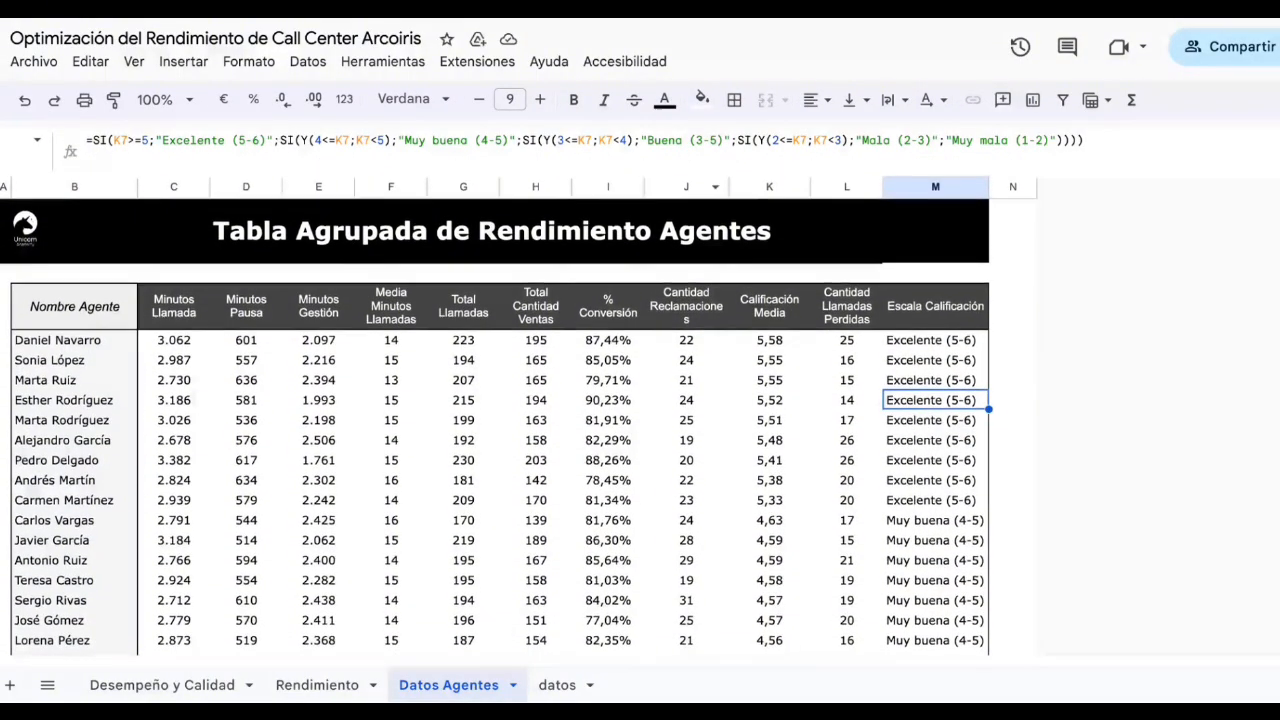
click(759, 377)
click(953, 337)
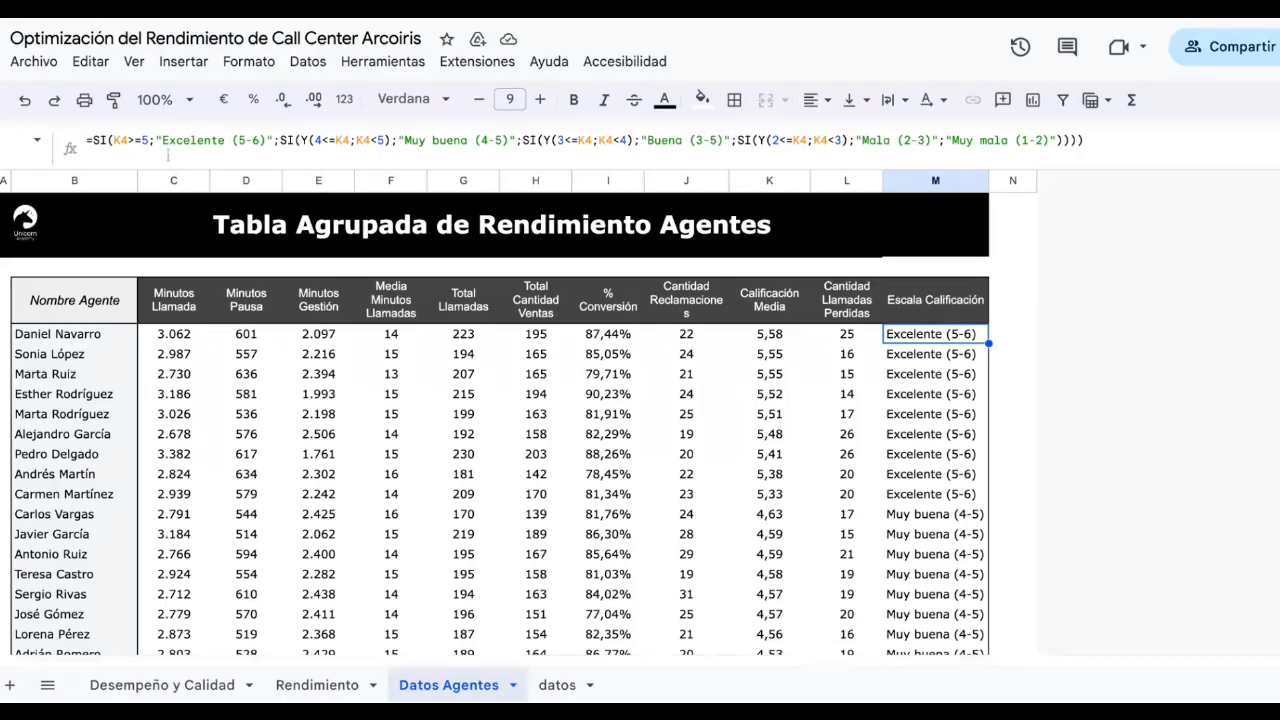
Highlight the first condition in the first agent's Escala Calificación formula: the K4 reference, the limit 5 and the "Excelente (5-6)" result
click(108, 140)
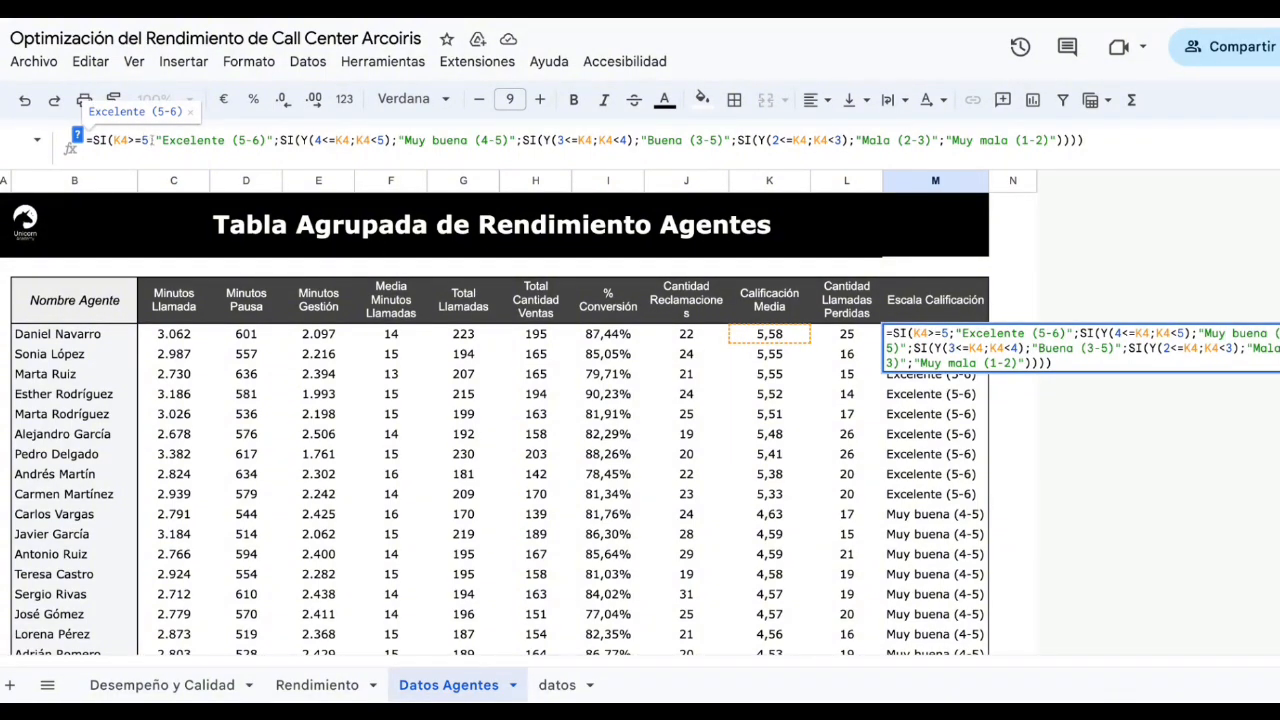
drag(113, 141, 130, 141)
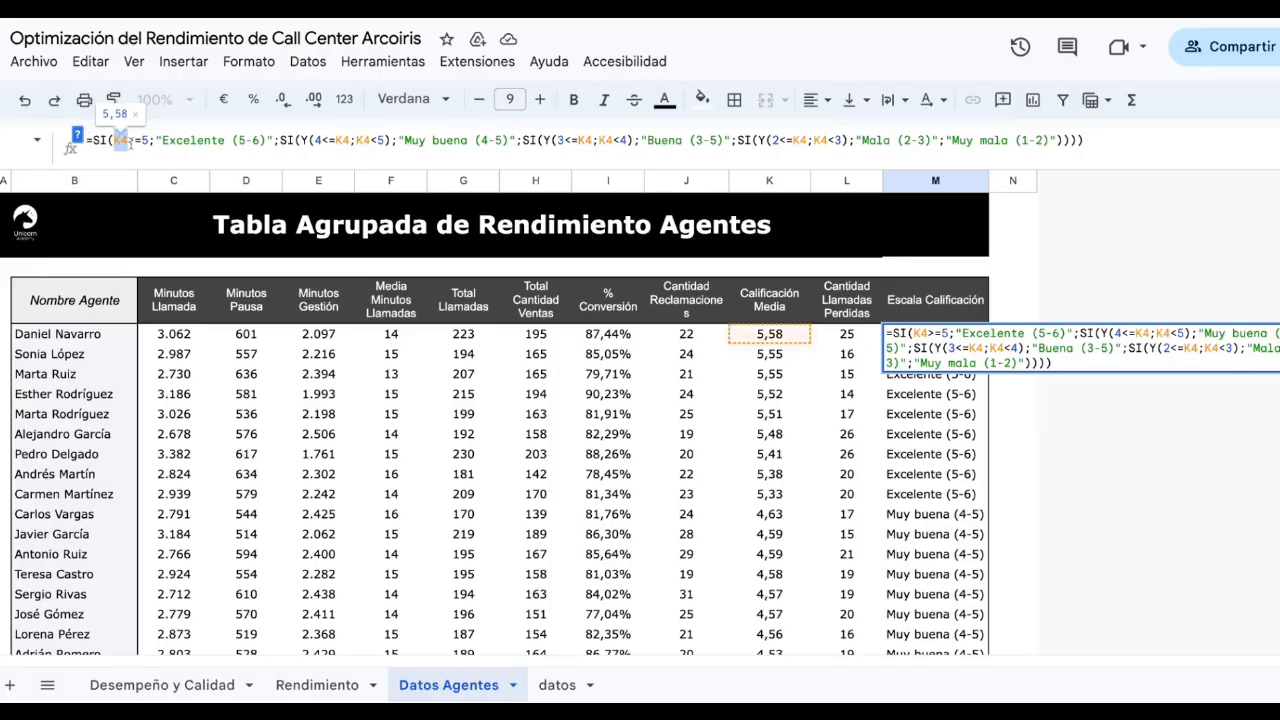
click(129, 141)
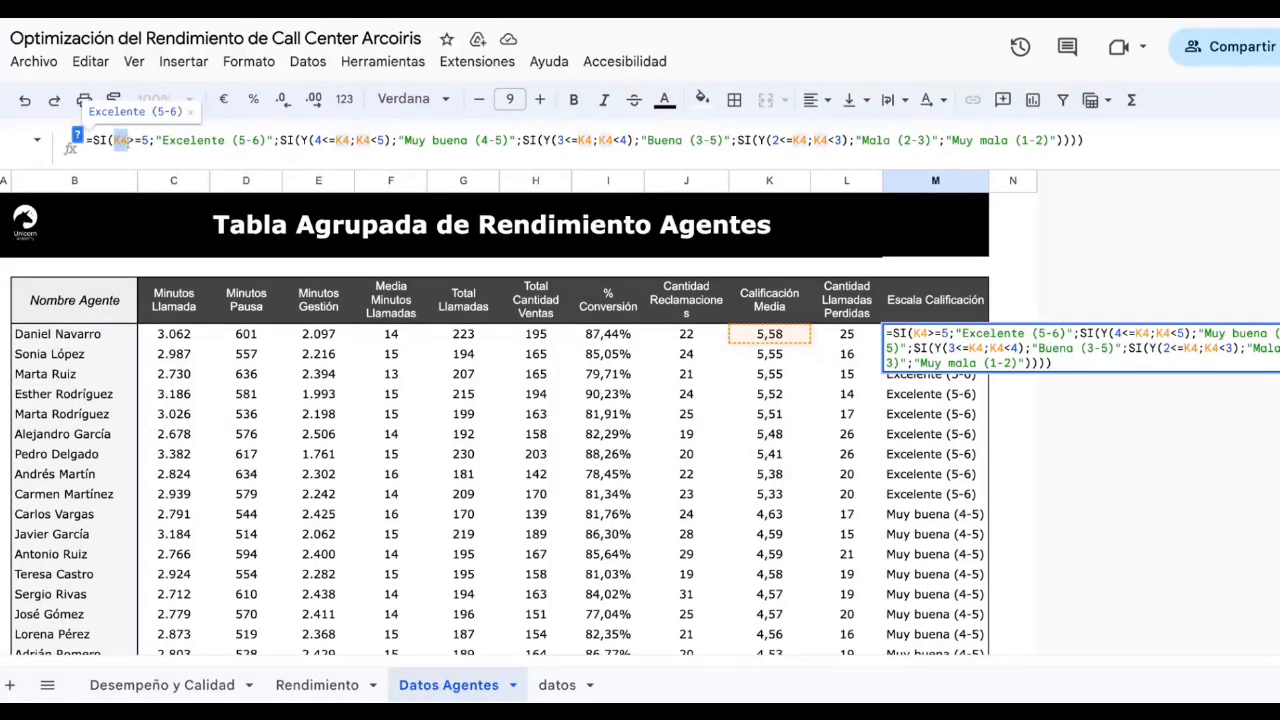
double_click(144, 141)
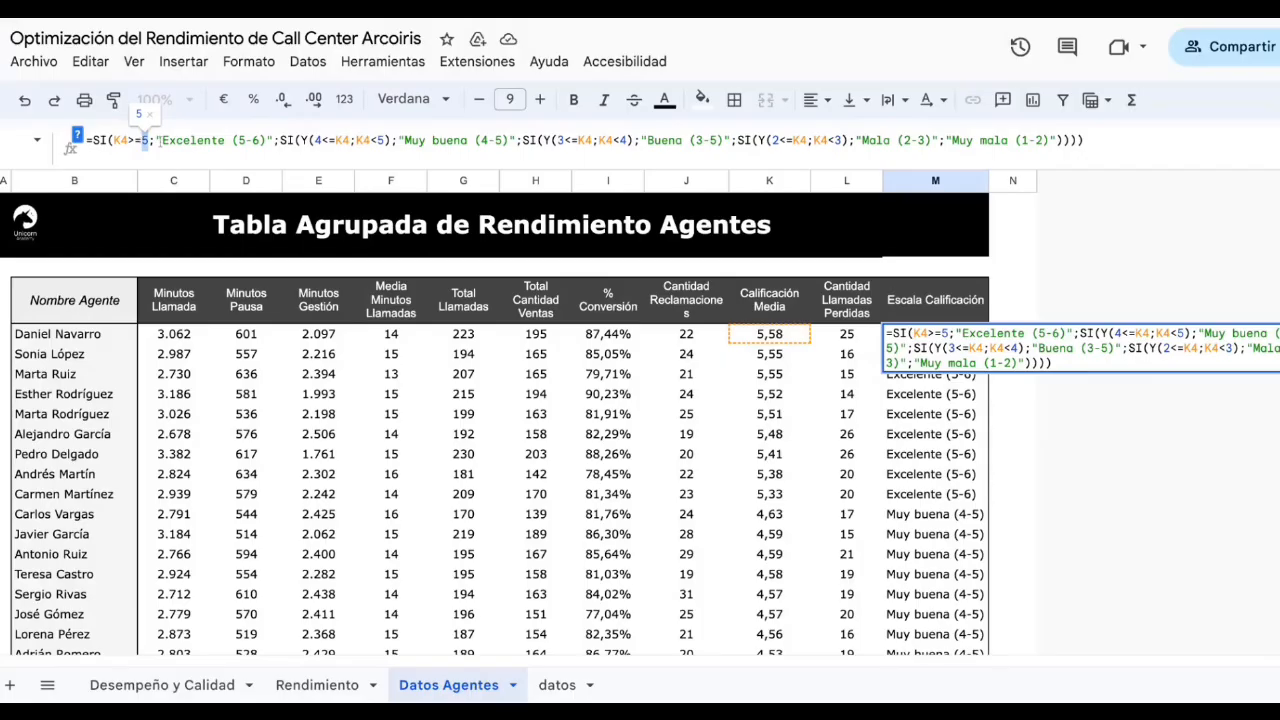
mouse_move(157, 141)
mouse_down()
mouse_move(275, 141)
mouse_move(155, 141)
mouse_up()
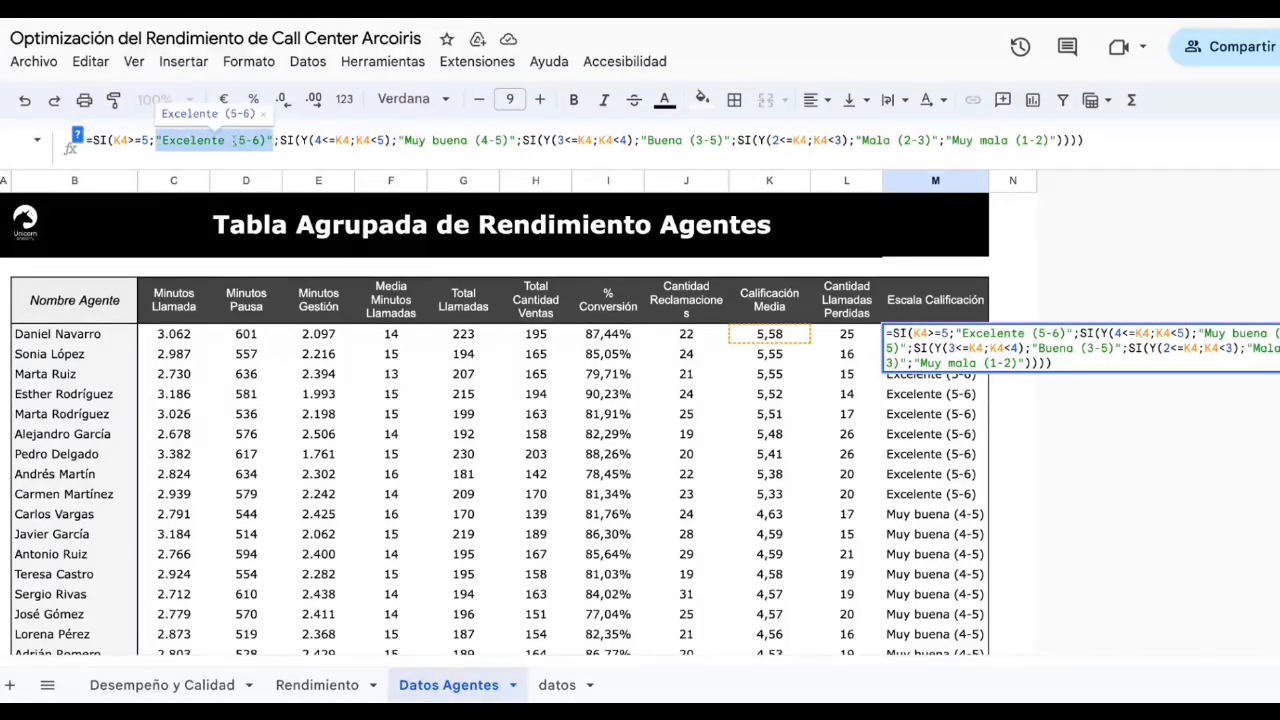
Highlight the nested SI conditions for "Muy buena (4-5)" and "Buena (3-5)", and select the whole formula
drag(281, 141, 297, 141)
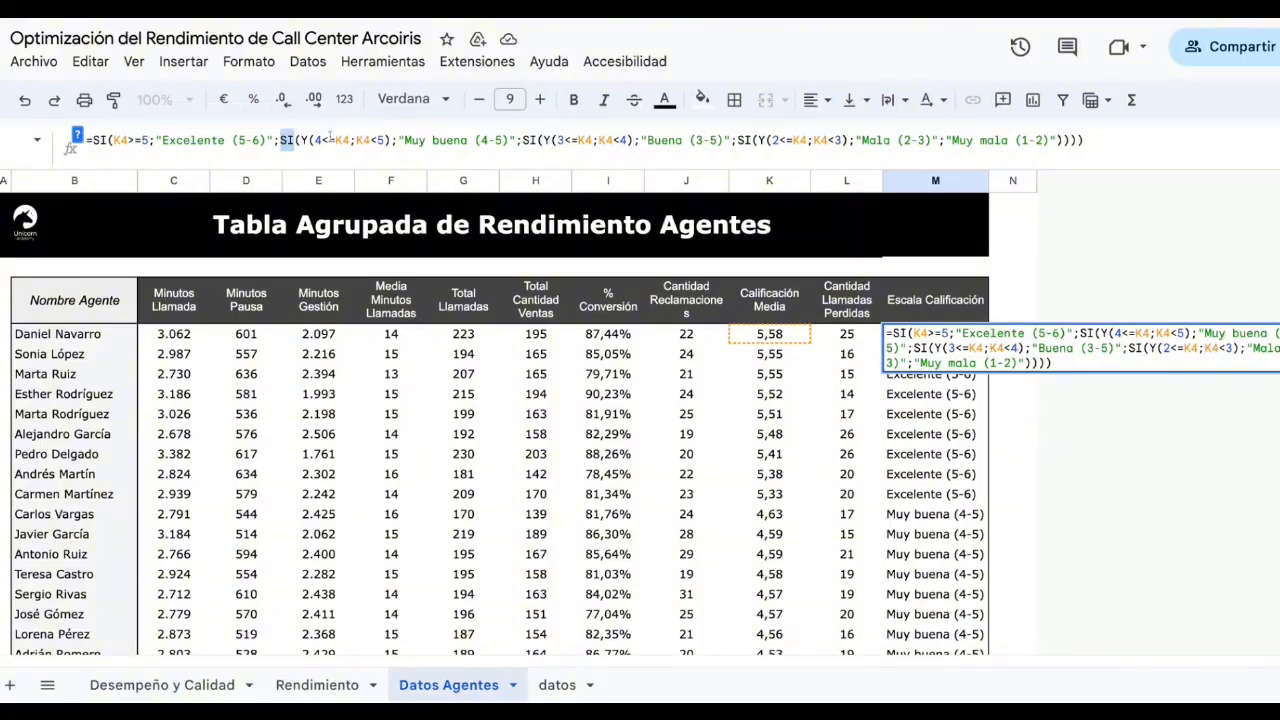
drag(316, 141, 507, 143)
click(379, 141)
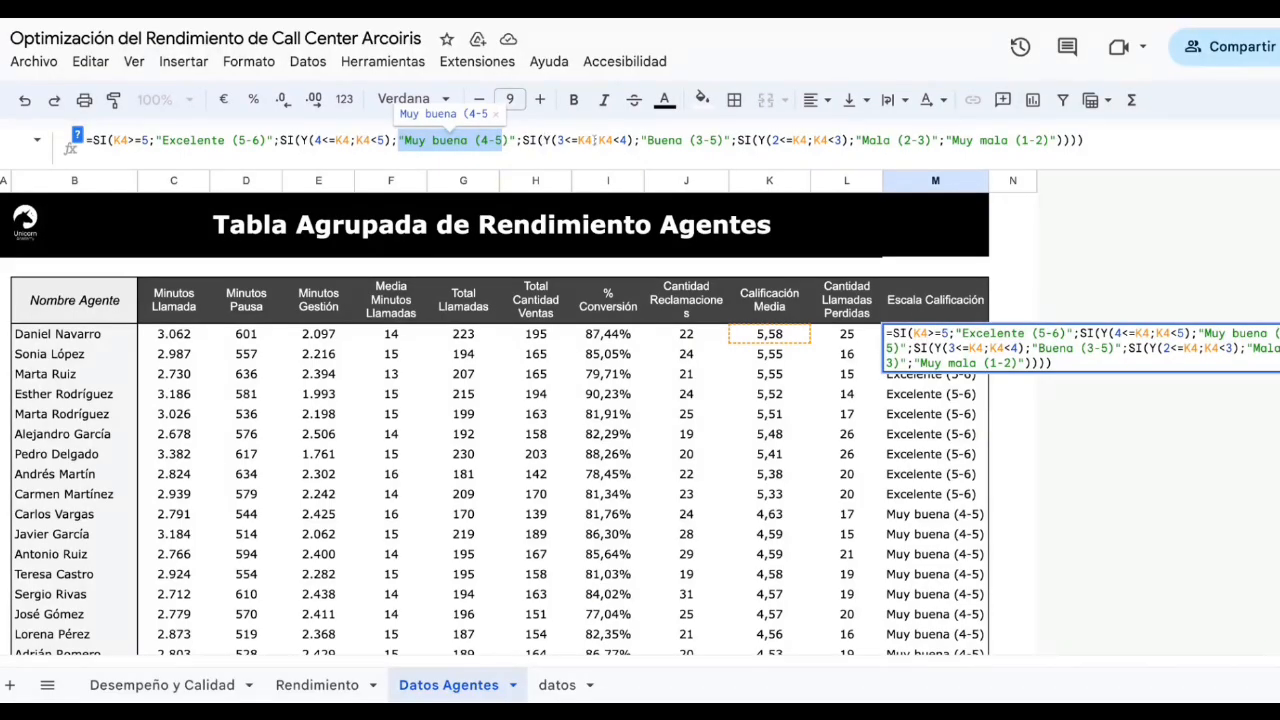
drag(594, 141, 552, 141)
drag(635, 142, 599, 141)
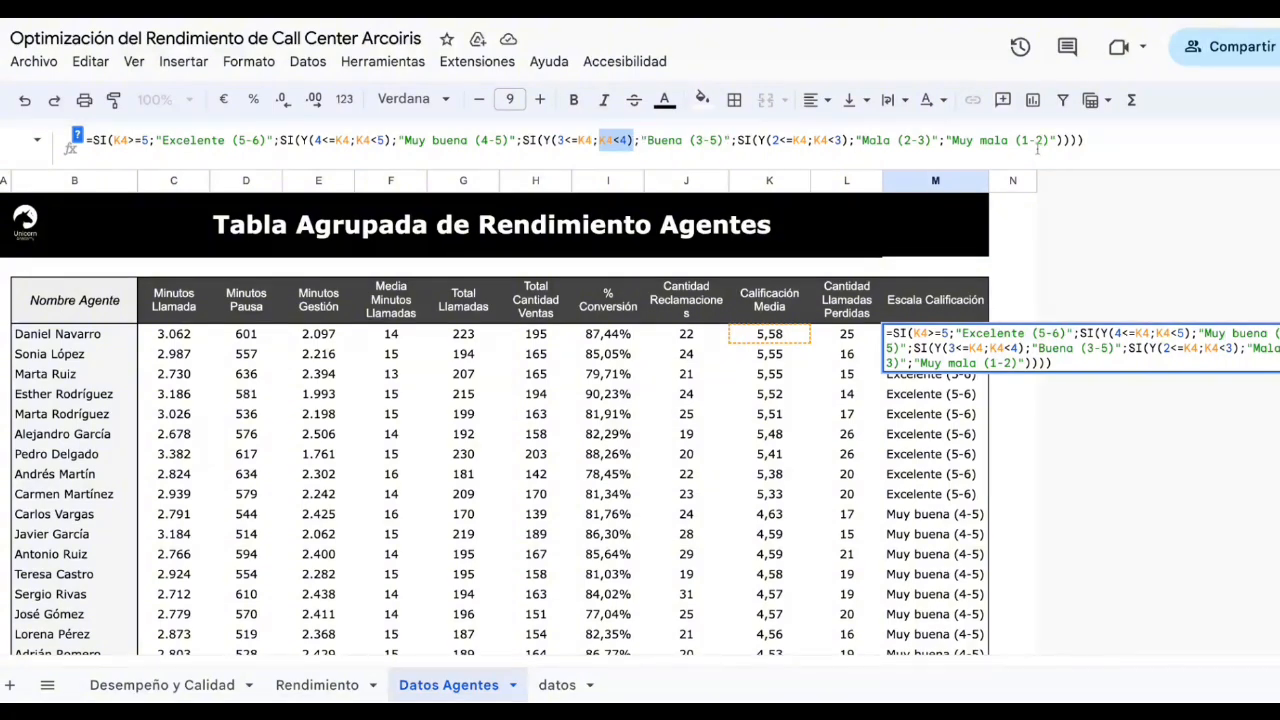
drag(1084, 141, 86, 141)
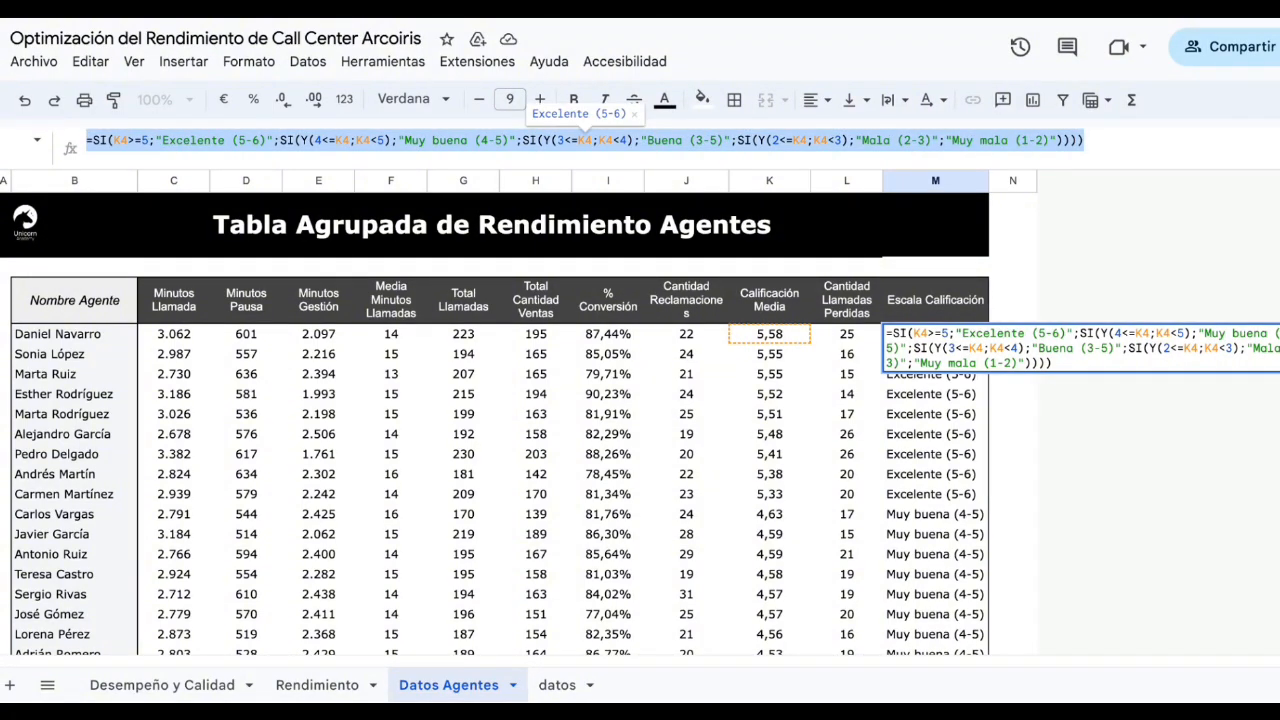
Leave the formula unchanged and view the Escala Calificación formulas down to the seventh agent
key(Return)
key(Down)
key(Down)
key(Down)
key(Down)
key(Down)
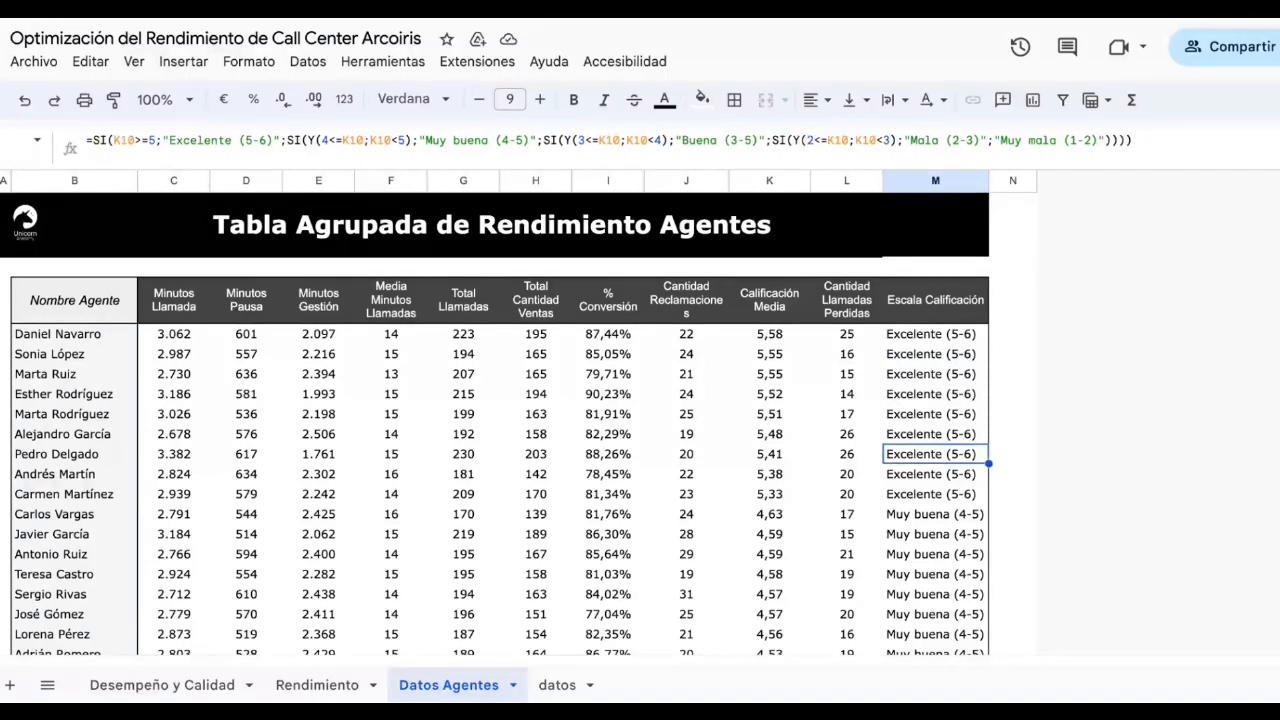
click(935, 334)
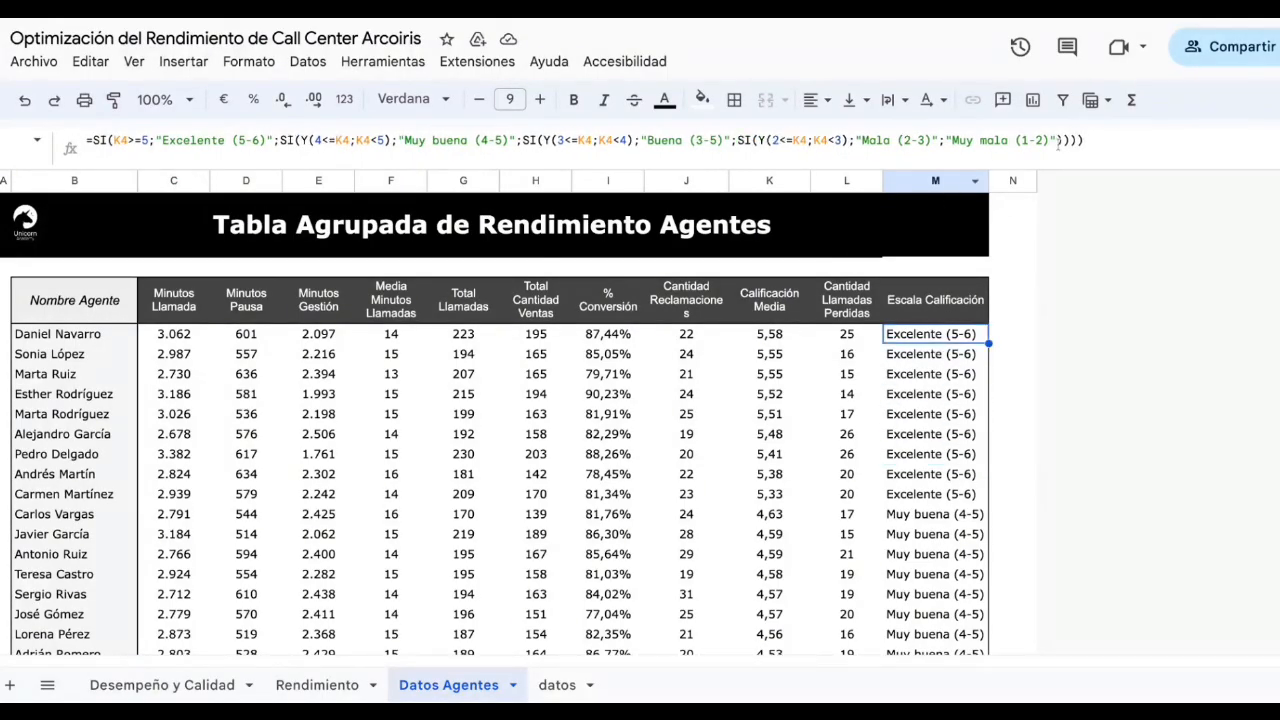
click(1179, 156)
text(+)
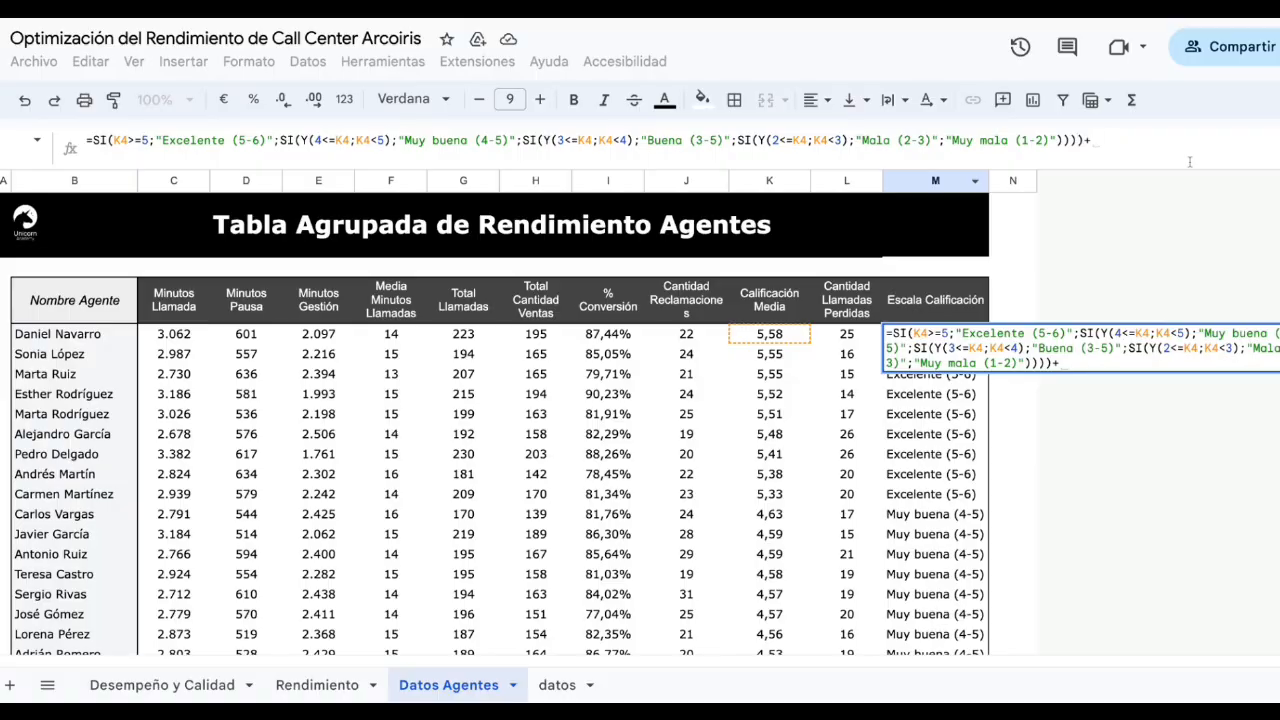
key(Escape)
Compare the Escala Calificación formulas of several agents in the Excelente (5-6) block and skim the table
key(Down)
key(Down)
key(Down)
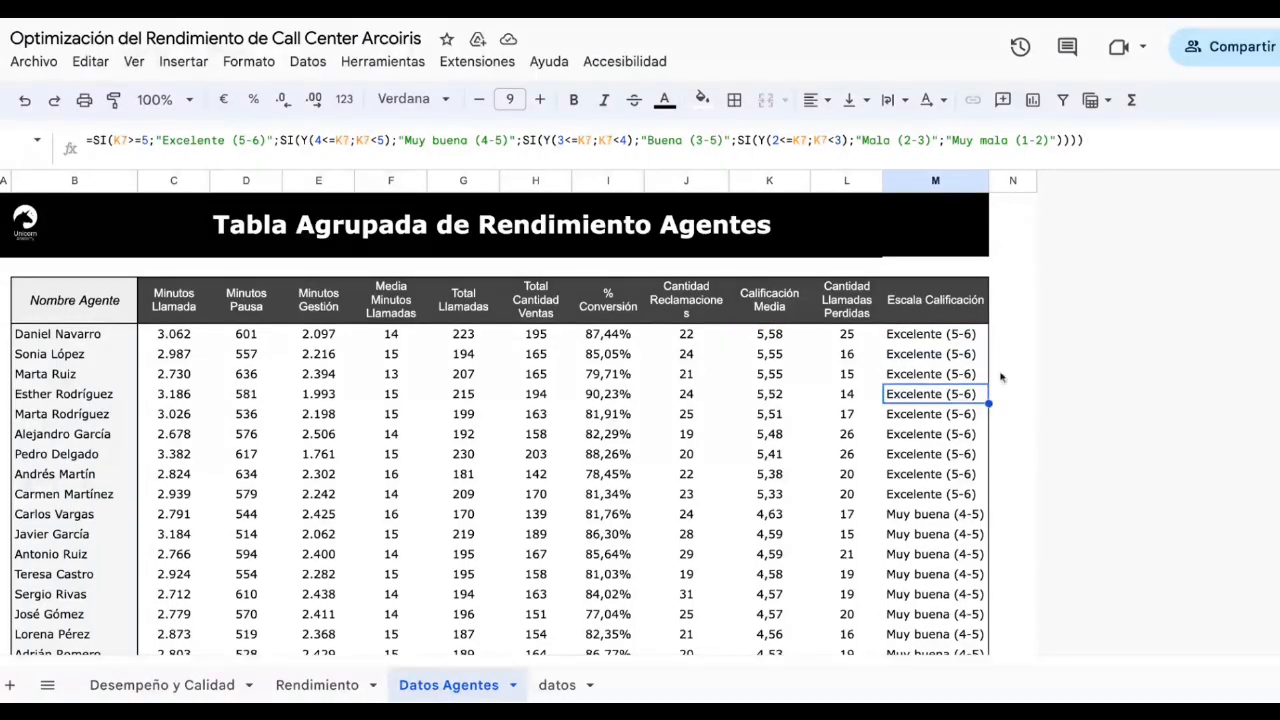
click(953, 497)
click(1153, 141)
click(974, 455)
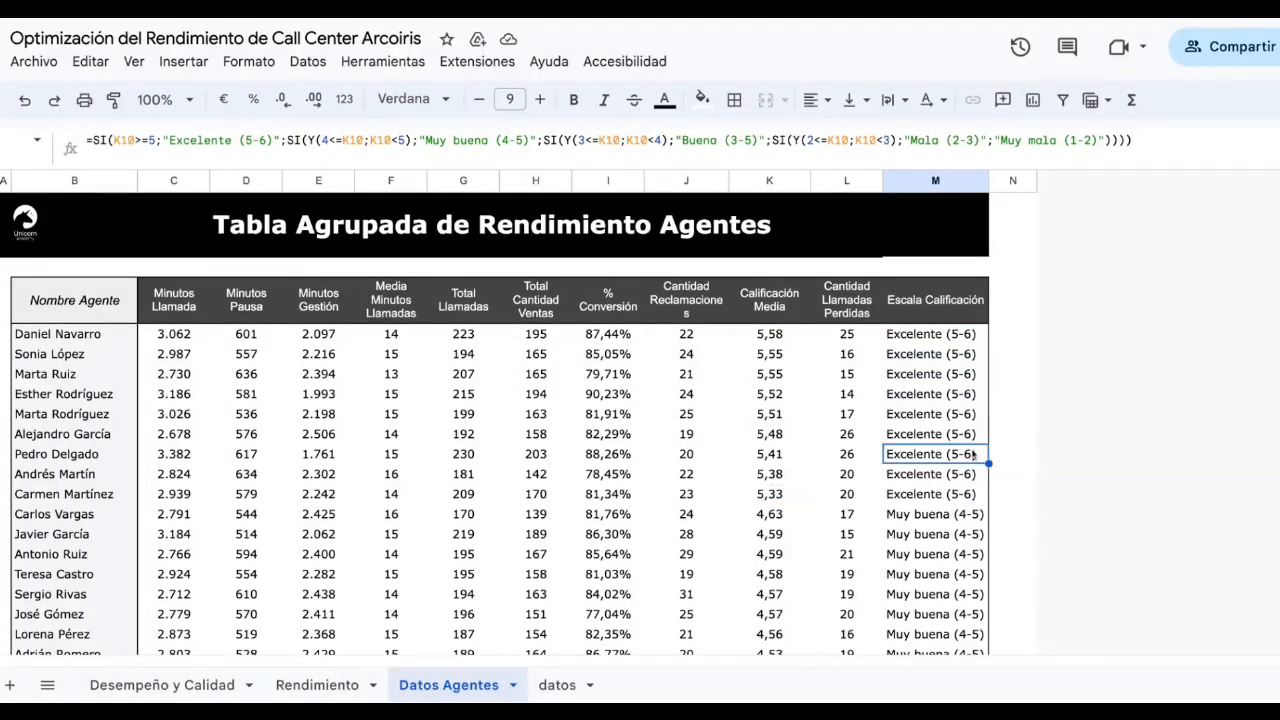
scroll(974, 455, down, 10)
scroll(968, 495, up, 10)
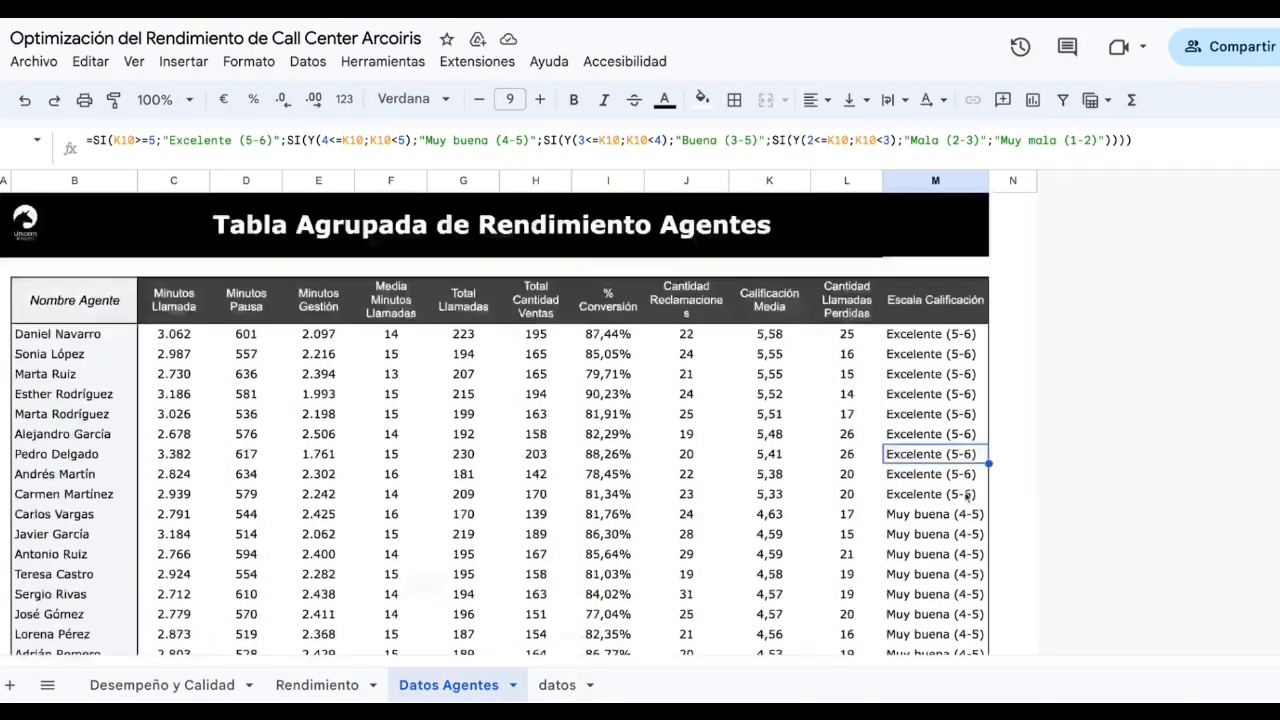
Highlight the pivot table block from the Cantidad Llamadas Perdidas header across to the agent names and down through the rows
click(834, 380)
drag(846, 308, 174, 595)
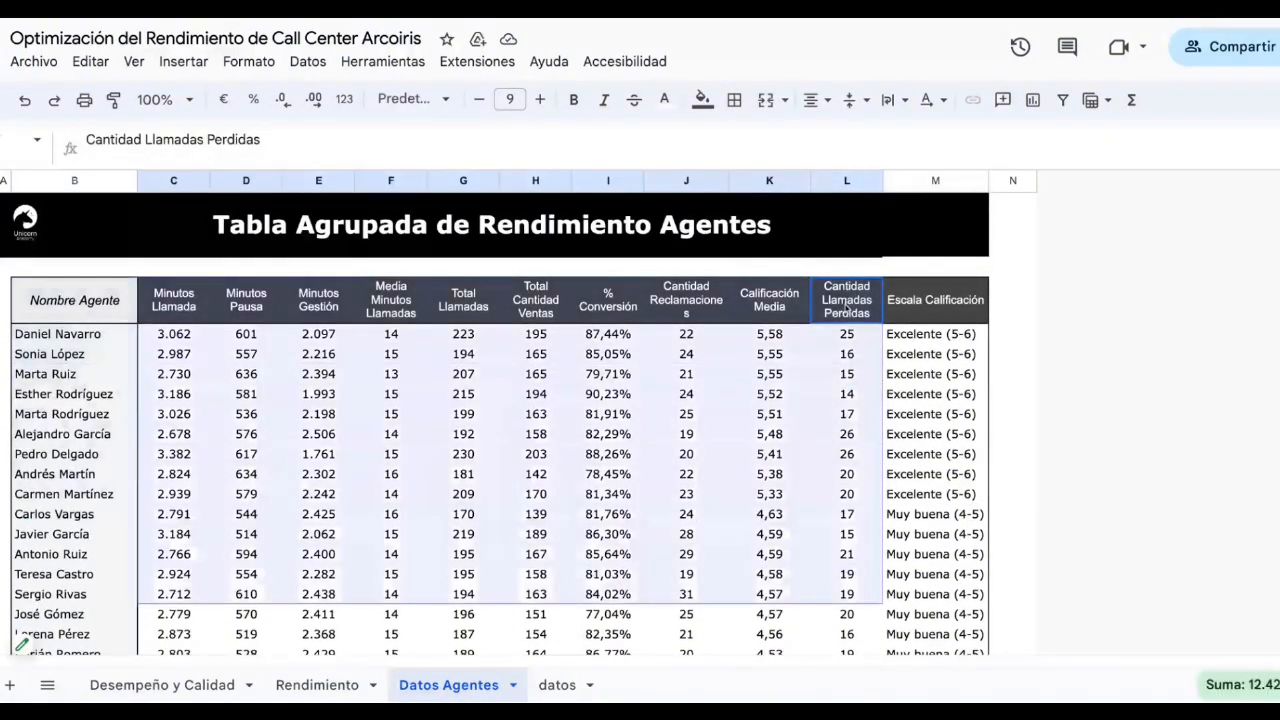
key(shift+Down)
key(shift+Down)
key(shift+Down)
key(shift+Down)
key(shift+Down)
key(shift+Down)
key(shift+Down)
key(shift+Down)
key(shift+Down)
key(shift+Down)
key(shift+Down)
key(shift+Down)
key(shift+Down)
key(shift+Down)
key(shift+Down)
key(shift+Down)
key(shift+Down)
key(shift+Down)
key(shift+Down)
key(shift+Down)
key(shift+Up)
key(shift+Left)
scroll(942, 440, up, 1)
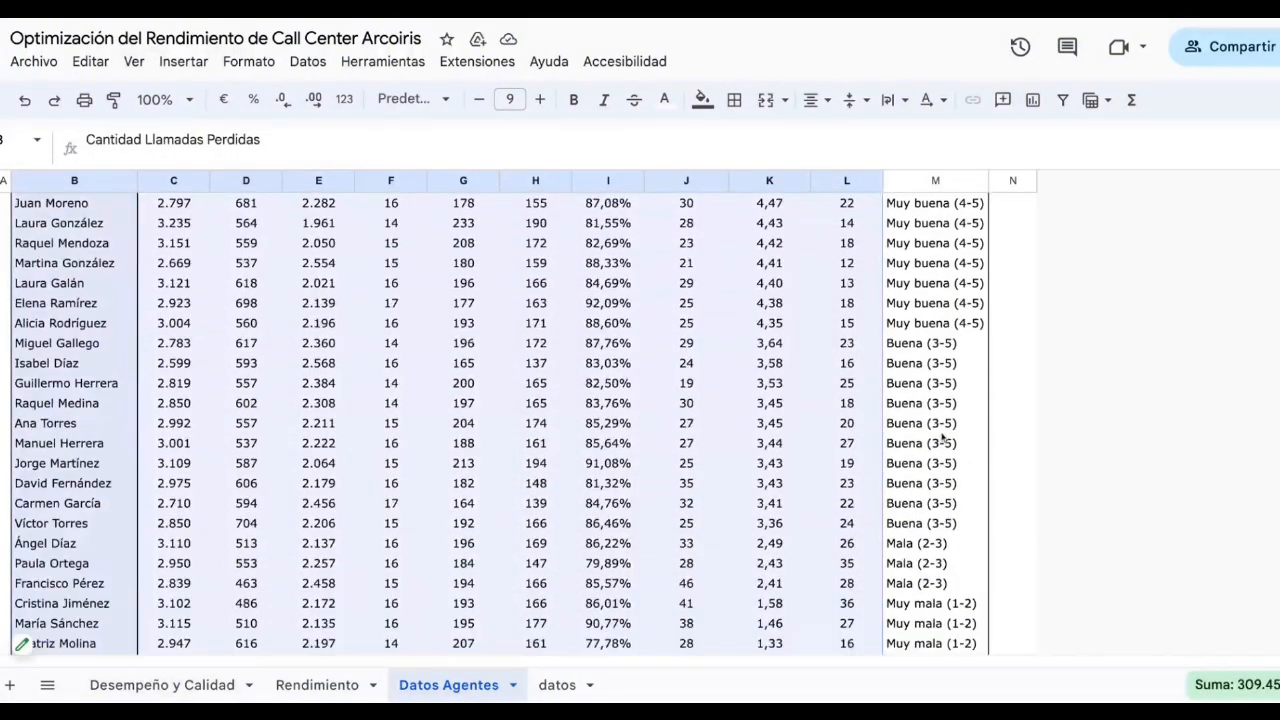
Select the whole Escala Calificación column beside the pivot table, from its header to the last agent
scroll(942, 438, up, 7)
click(929, 309)
key(shift+Down)
key(shift+Down)
key(shift+Down)
key(shift+Down)
key(shift+Down)
key(shift+Down)
key(shift+Down)
key(shift+Down)
key(shift+Down)
key(shift+Down)
key(shift+Down)
key(shift+Down)
key(shift+Down)
key(shift+Down)
key(shift+Down)
key(shift+Down)
key(shift+Down)
key(shift+Down)
key(shift+Down)
key(shift+Down)
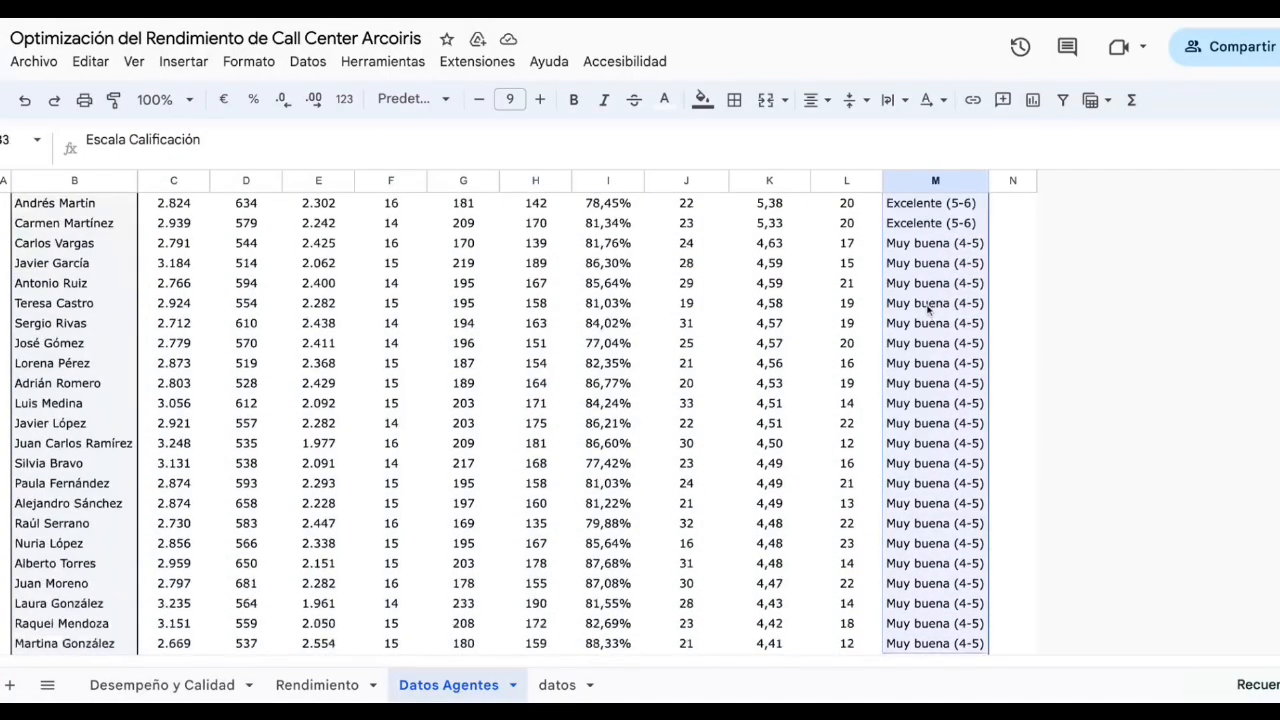
key(shift+Down)
key(shift+Down)
key(shift+Down)
key(shift+Down)
key(shift+Down)
key(shift+Down)
key(shift+Down)
key(shift+Down)
key(shift+Down)
key(shift+Down)
key(shift+Down)
key(shift+Down)
key(shift+Down)
key(shift+Down)
key(shift+Down)
key(shift+Down)
key(shift+Down)
key(shift+Down)
key(shift+Down)
key(shift+Down)
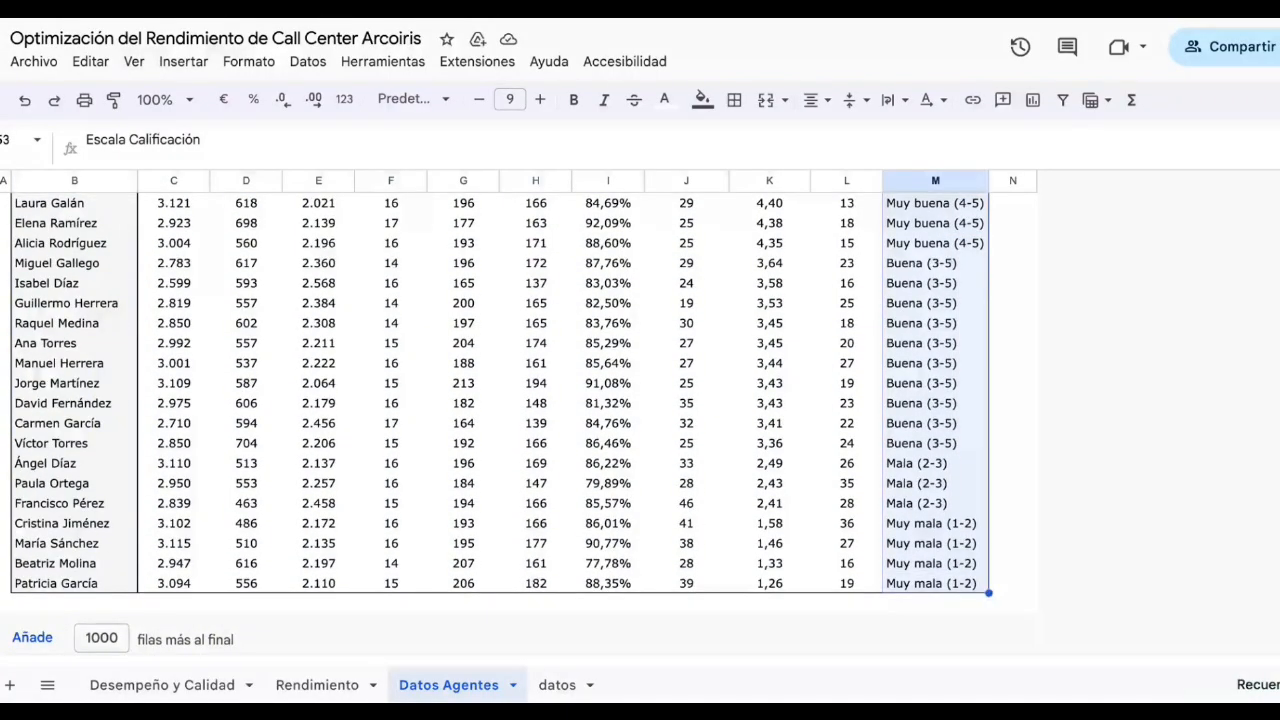
Inspect the Escala Calificación formulas of agents in the Excelente, Muy buena, Buena and Muy mala ranges
scroll(942, 400, up, 7)
click(944, 395)
click(945, 353)
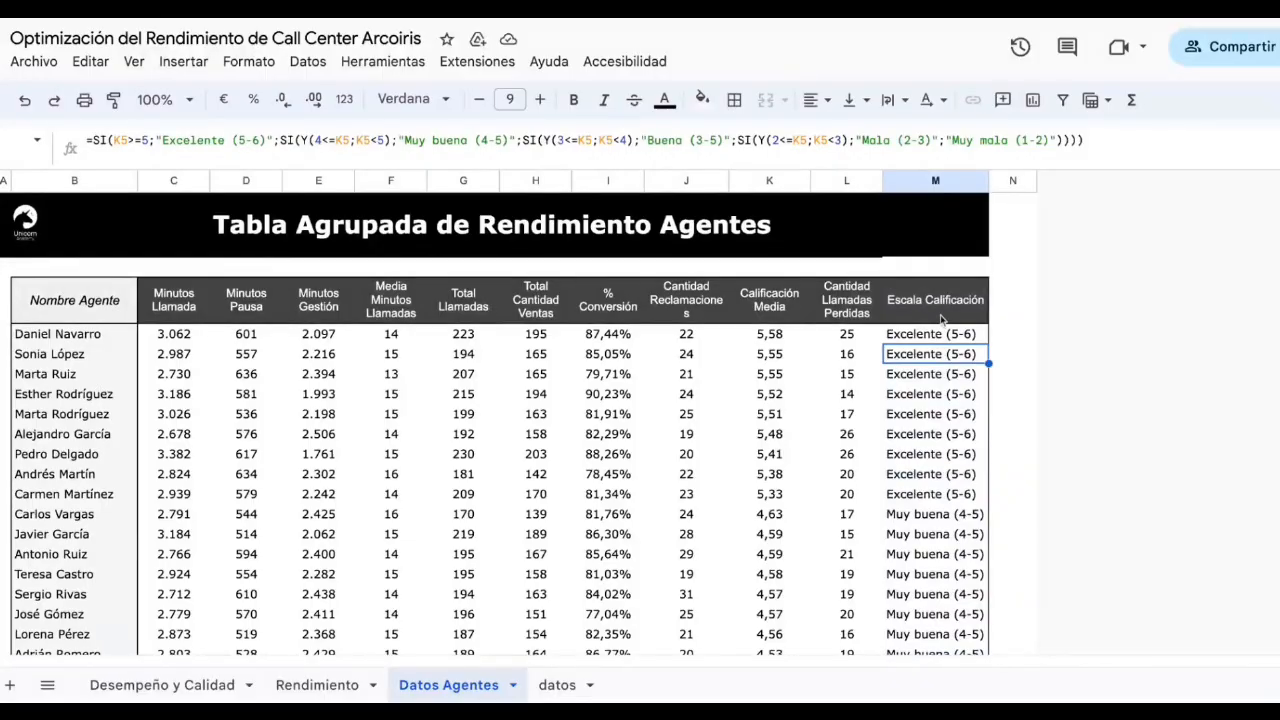
key(Down)
key(Down)
key(Down)
key(Down)
key(Down)
scroll(957, 555, down, 5)
key(Down)
key(Down)
key(Down)
key(Down)
key(Down)
key(Down)
key(Down)
key(Down)
key(Down)
key(Down)
key(Down)
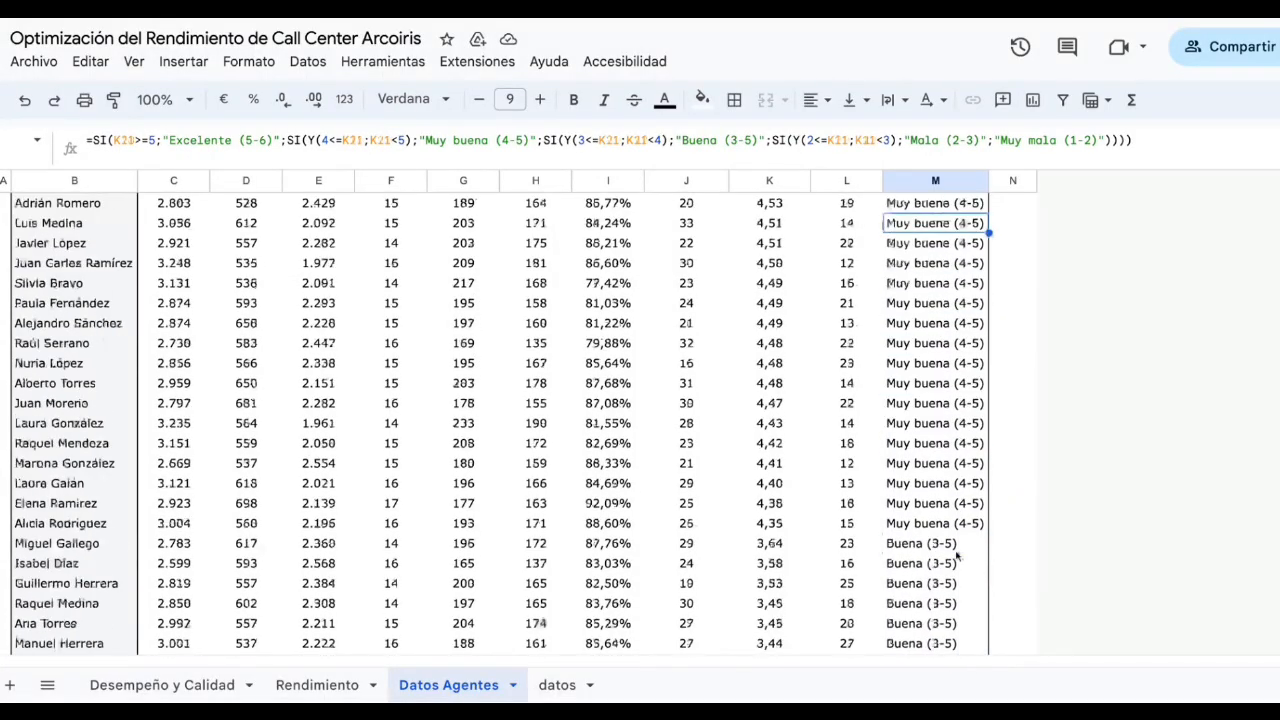
click(955, 546)
scroll(957, 550, down, 5)
click(948, 523)
scroll(948, 523, up, 7)
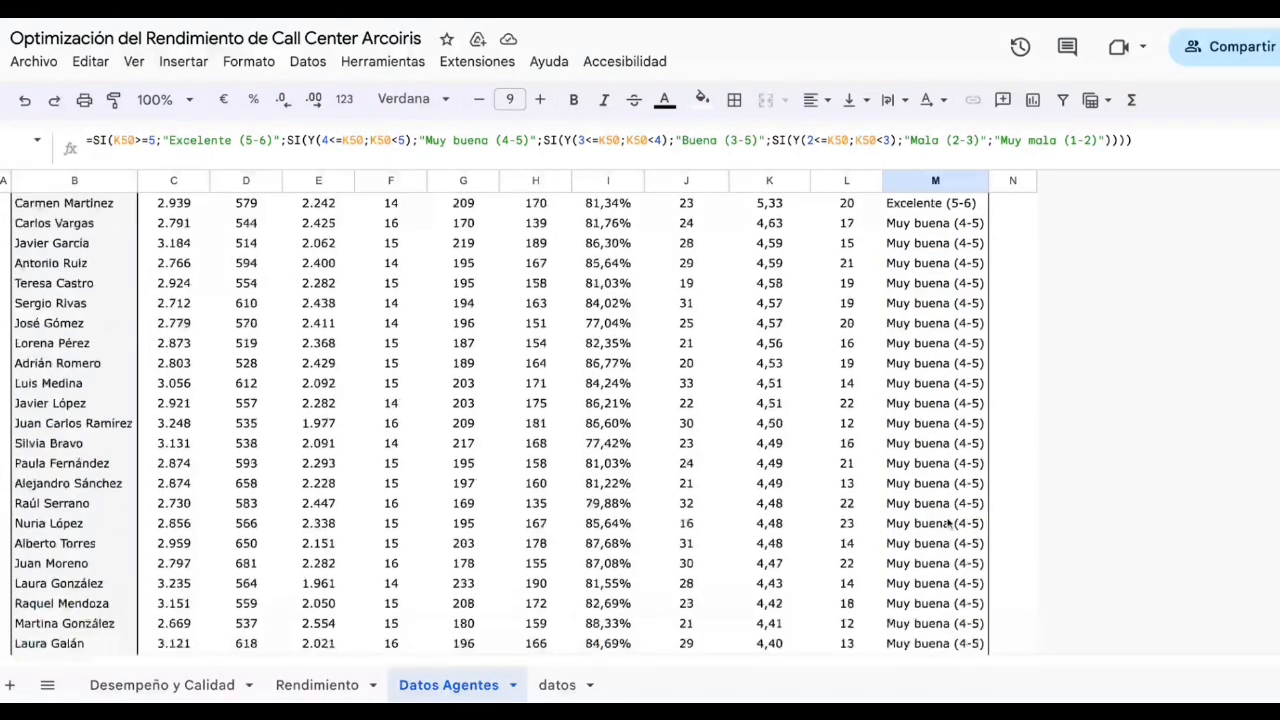
Highlight the pivot table columns, the % Conversión column and the Escala Calificación cells, and review the table down to its last agent
scroll(948, 523, up, 5)
click(935, 393)
click(935, 300)
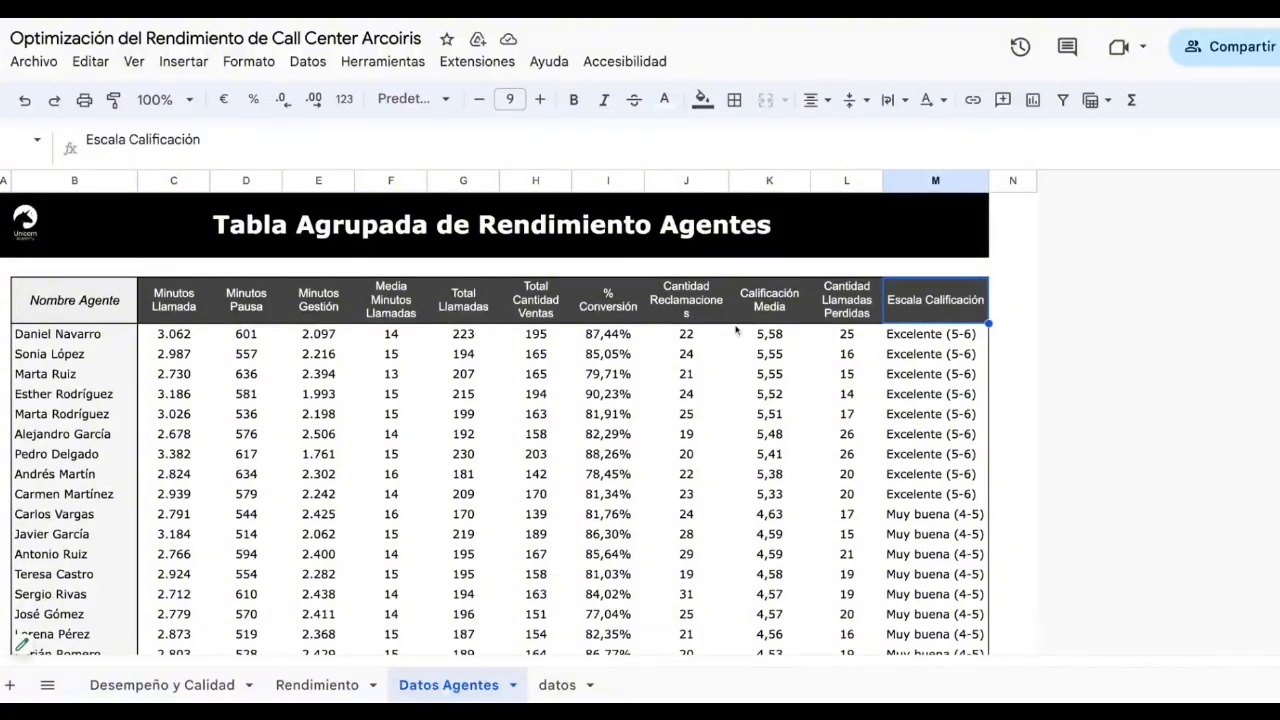
drag(128, 306, 855, 646)
drag(625, 319, 640, 648)
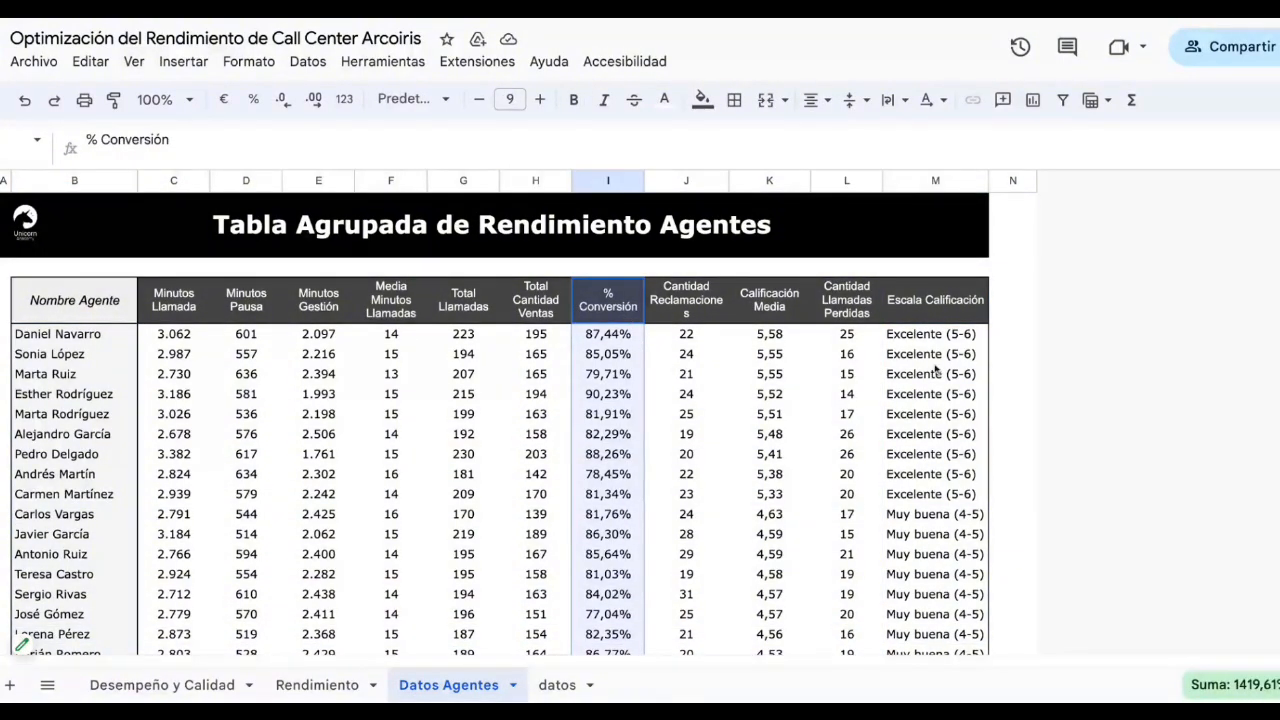
drag(935, 361, 937, 556)
scroll(760, 450, down, 10)
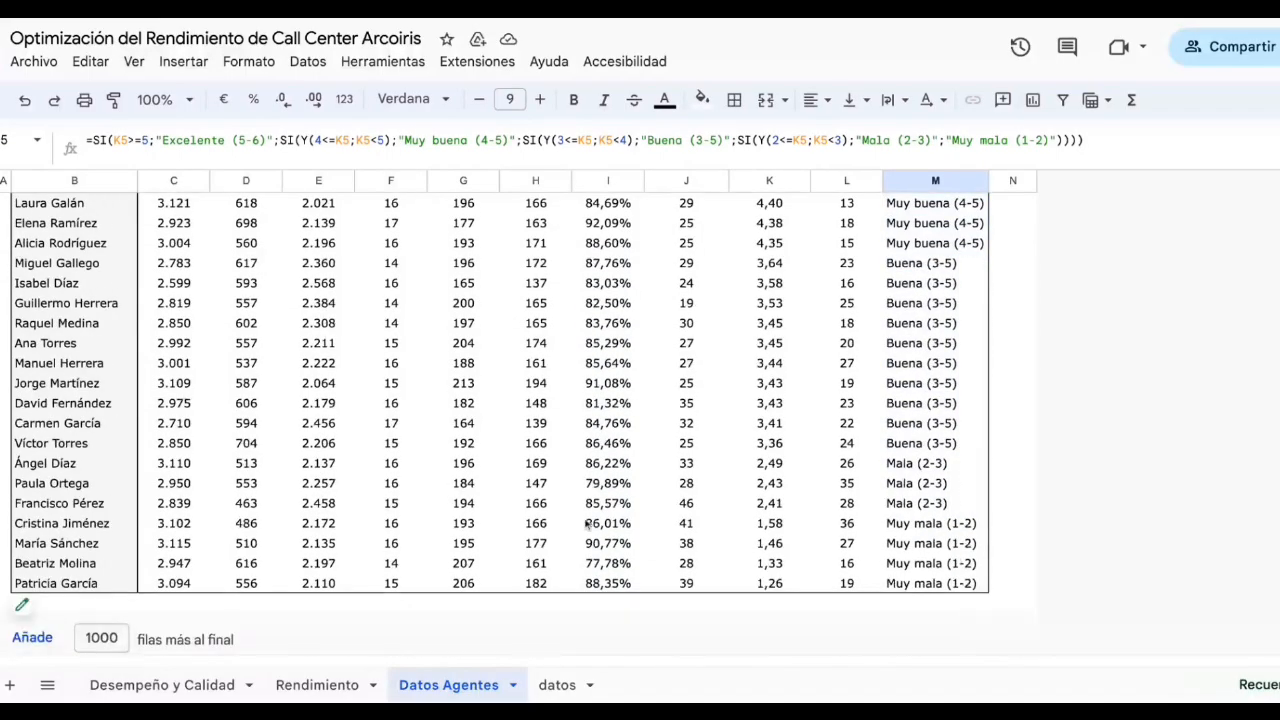
scroll(250, 415, up, 10)
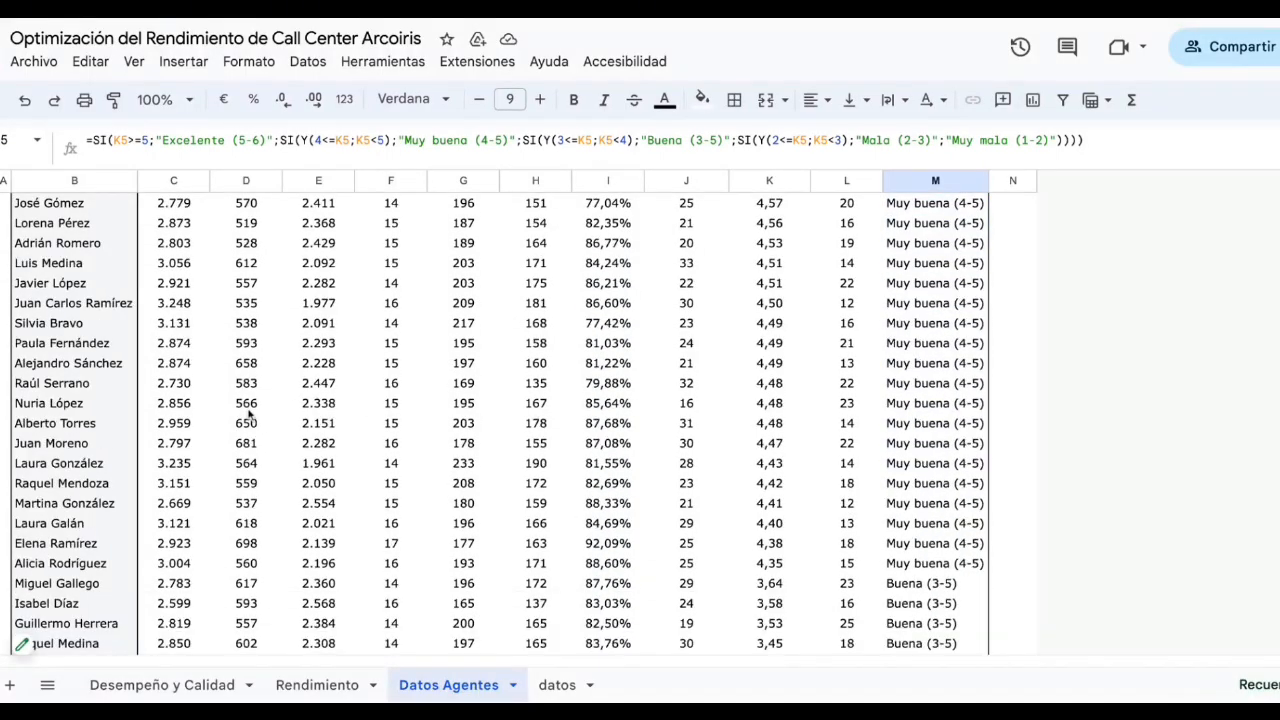
Select the full row of the first Muy buena (4-5) agent, from Nombre Agente to Escala Calificación
click(72, 430)
key(shift+Right)
key(shift+Right)
key(shift+Right)
key(shift+Right)
key(shift+Right)
key(shift+Right)
key(shift+Right)
key(shift+Right)
key(shift+Right)
key(shift+Right)
key(shift+Right)
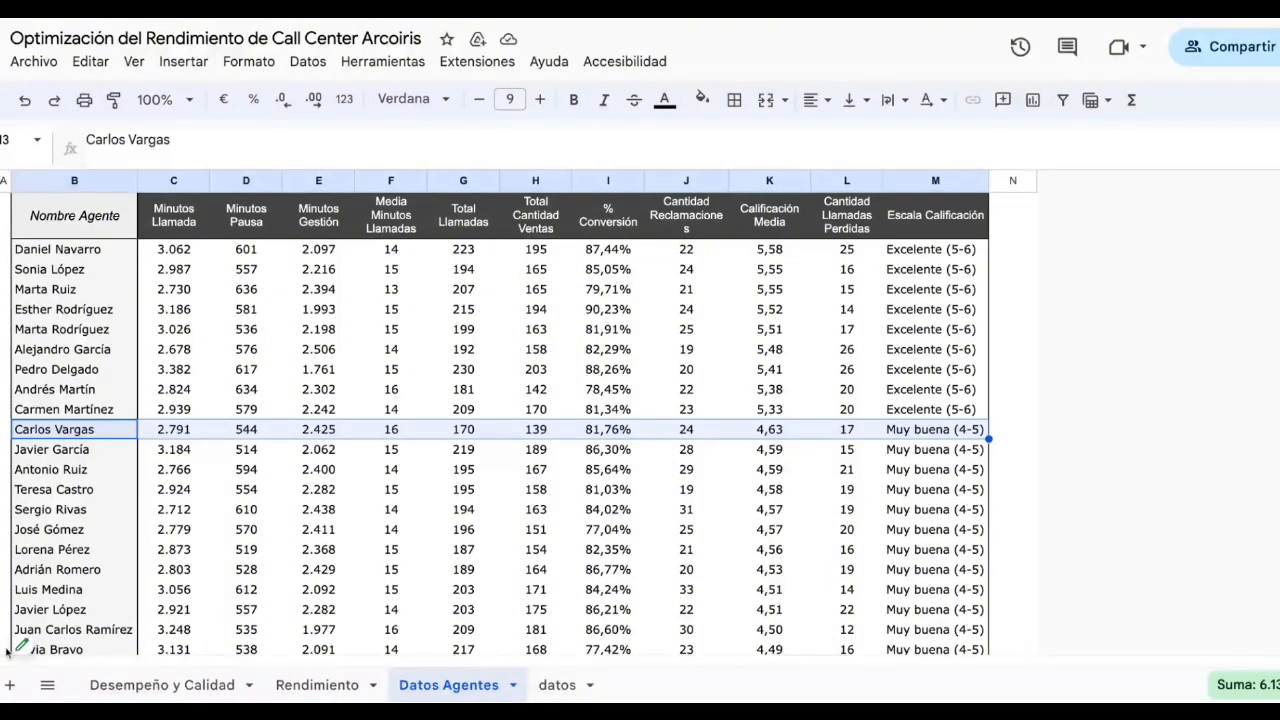
Review the pivot table's value fields and the agente_nombre sort options, close the editor and display the first agent's Escala Calificación formula
click(40, 643)
scroll(942, 424, down, 10)
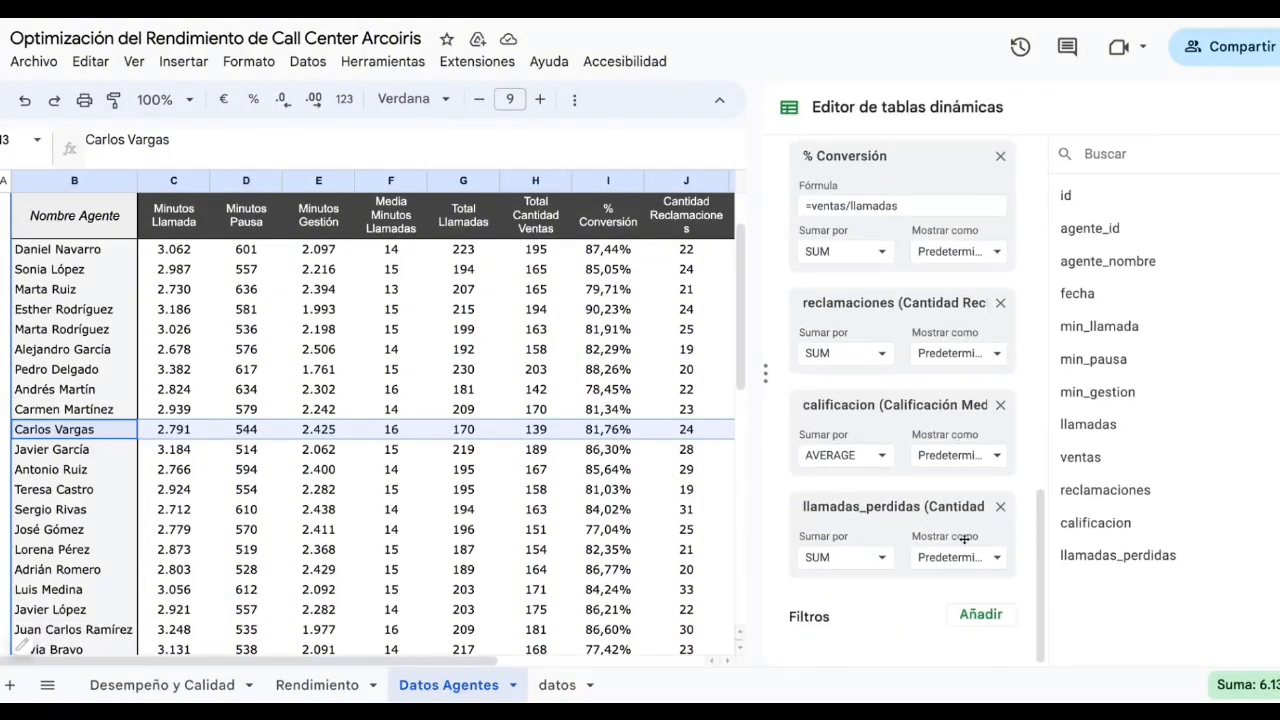
scroll(963, 538, up, 10)
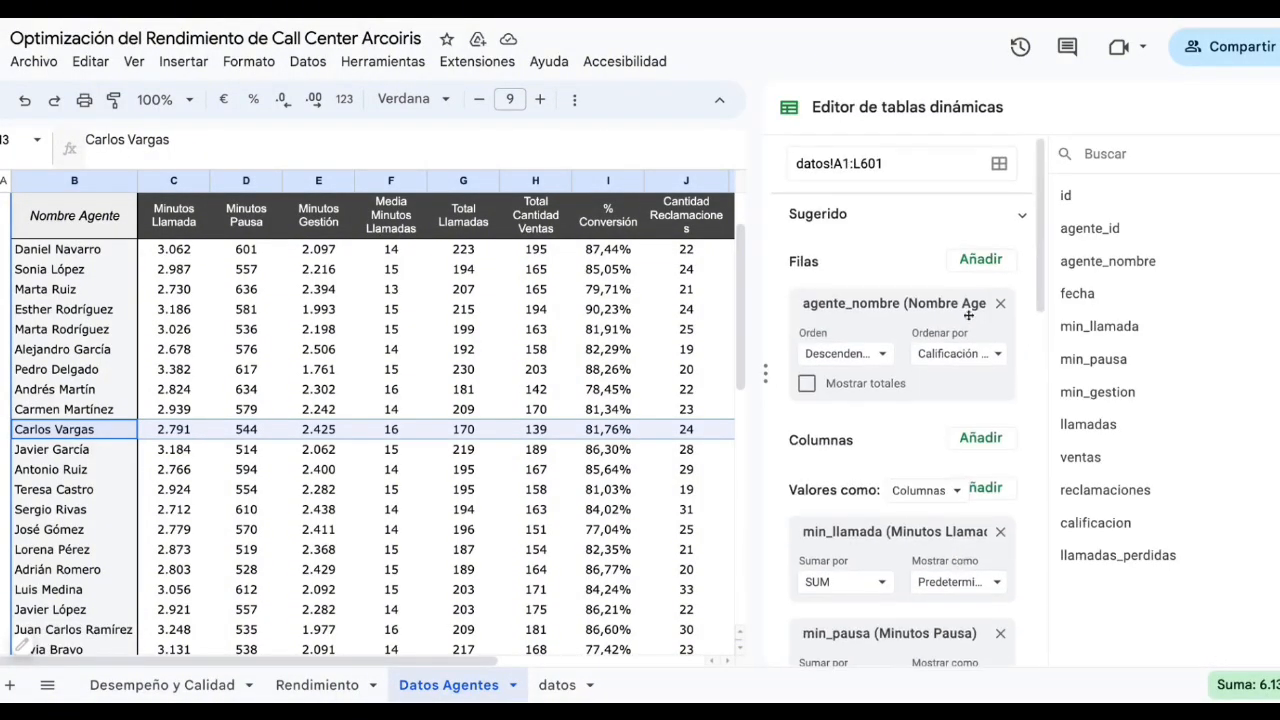
click(962, 355)
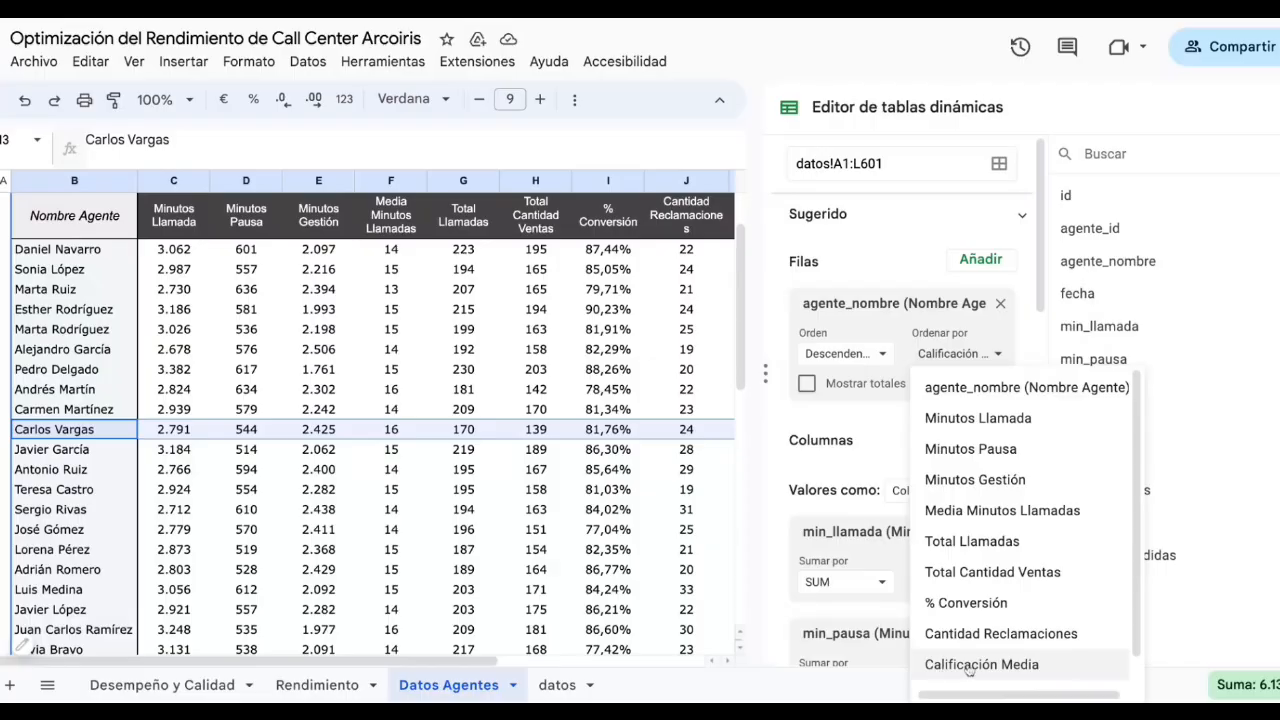
click(865, 355)
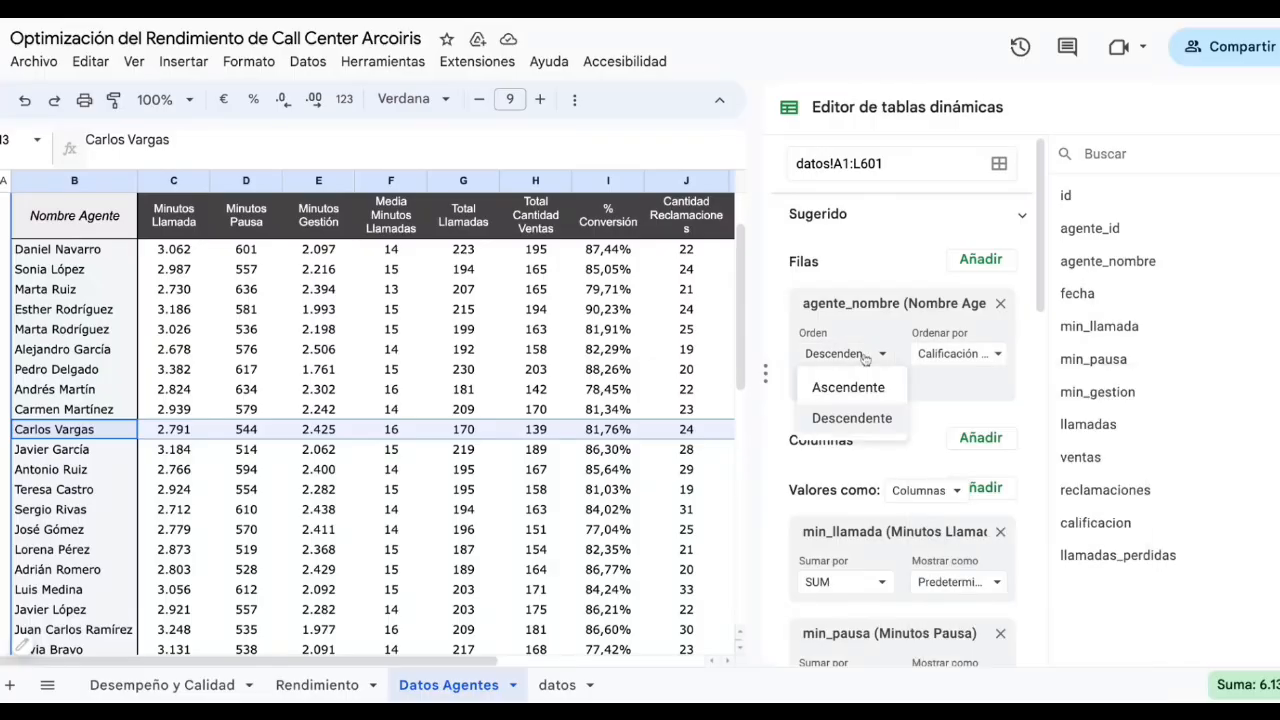
click(1266, 108)
click(941, 256)
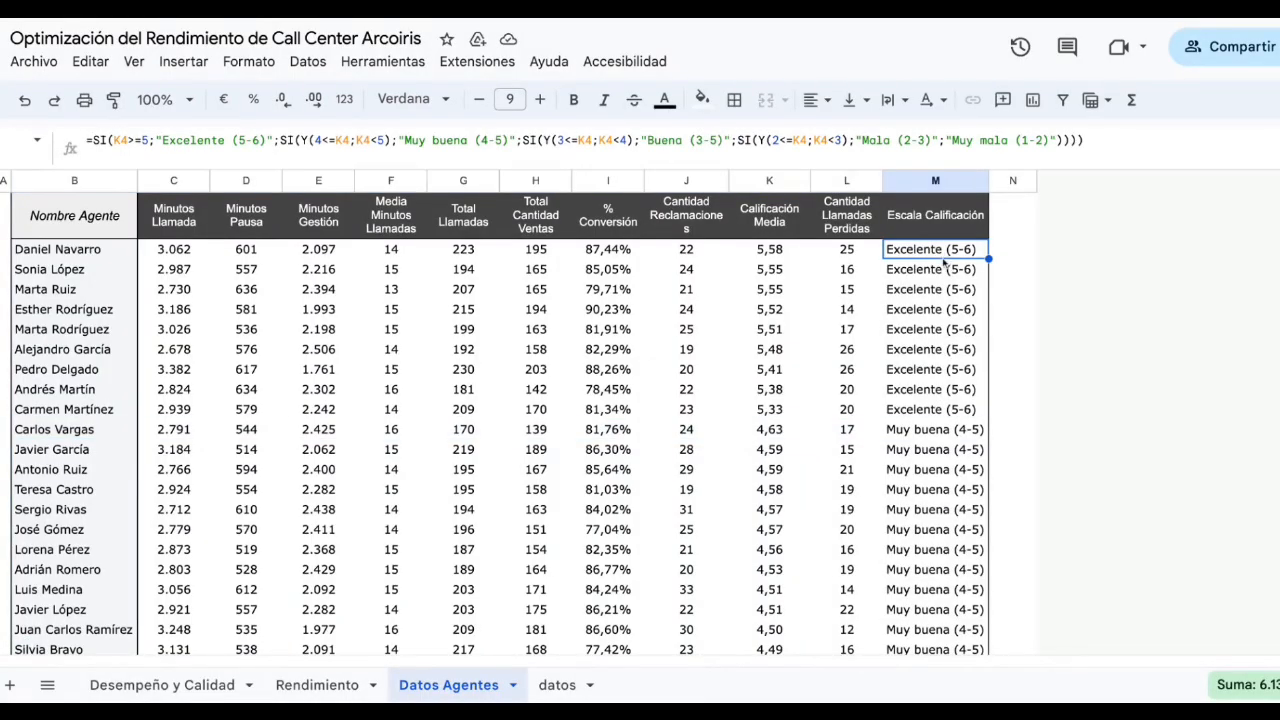
Reopen the pivot table editor and set agente_nombre to Ascendente order, keeping it sorted by Calificación Media
mouse_move(31, 655)
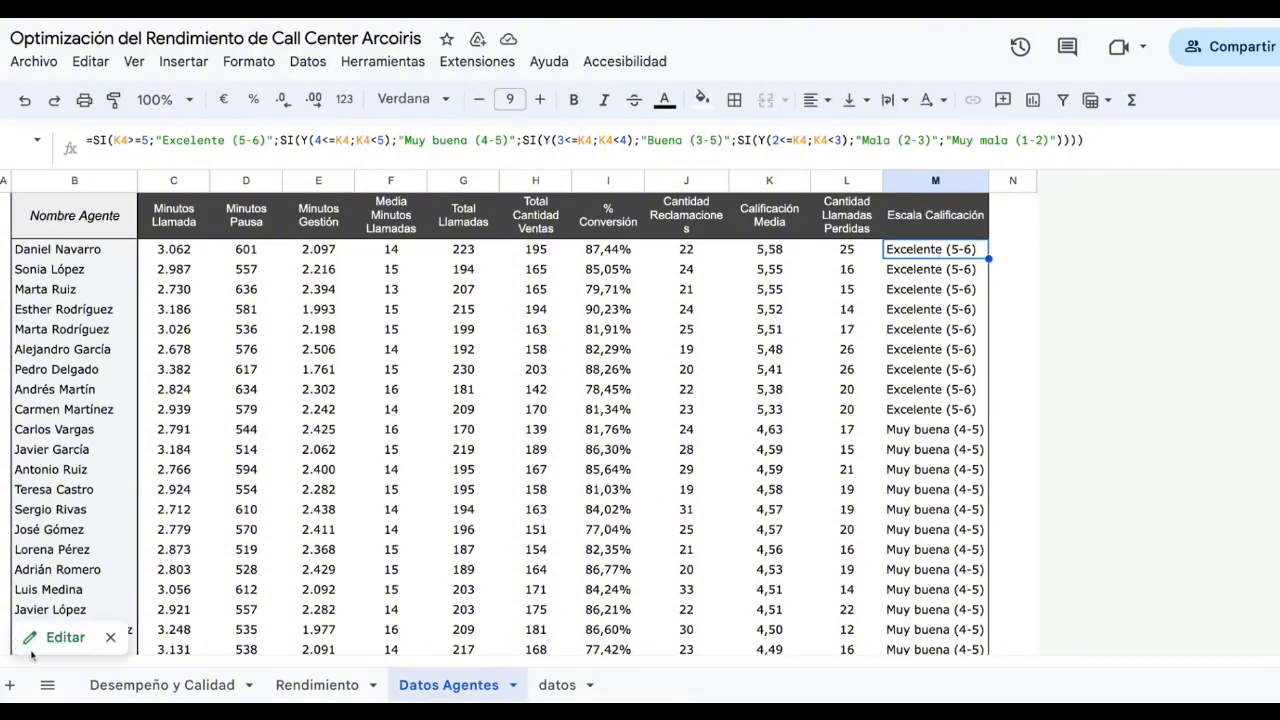
click(73, 628)
click(968, 354)
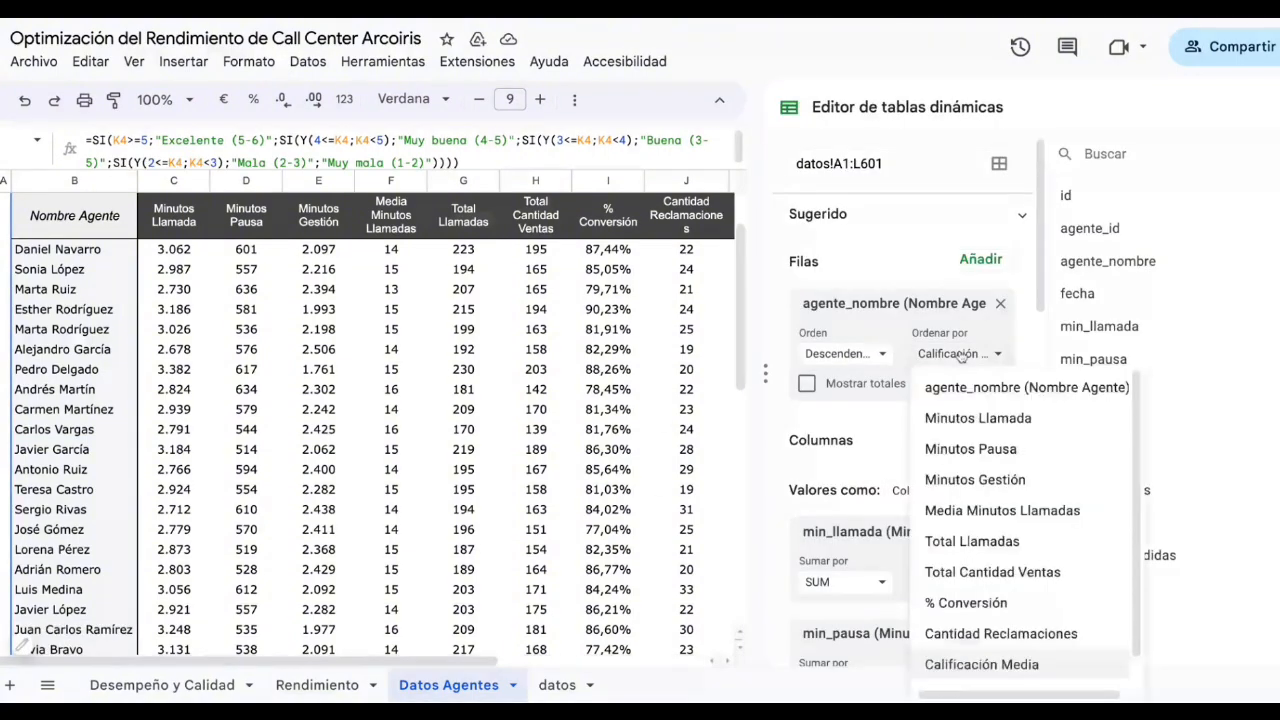
click(888, 354)
click(846, 384)
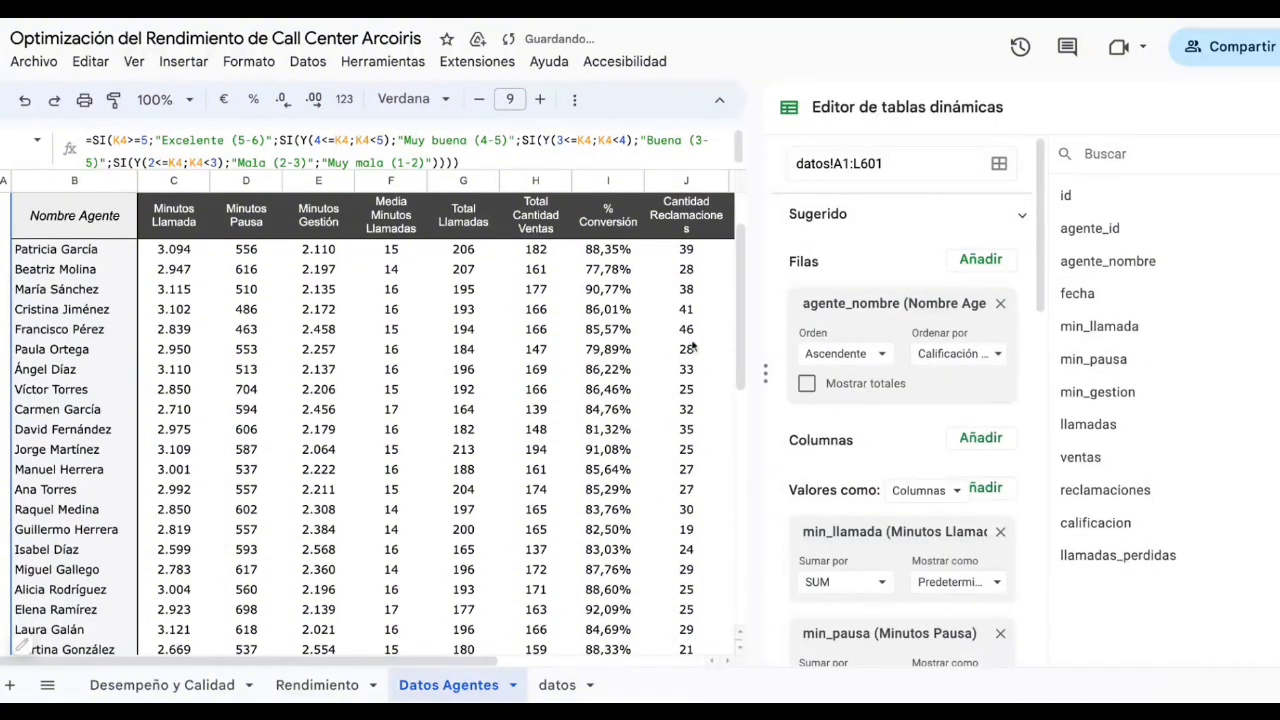
Close the pivot table editor and highlight the full rows of the Muy mala (1-2) agents, including their Calificación Media and % Conversión cells
click(1277, 108)
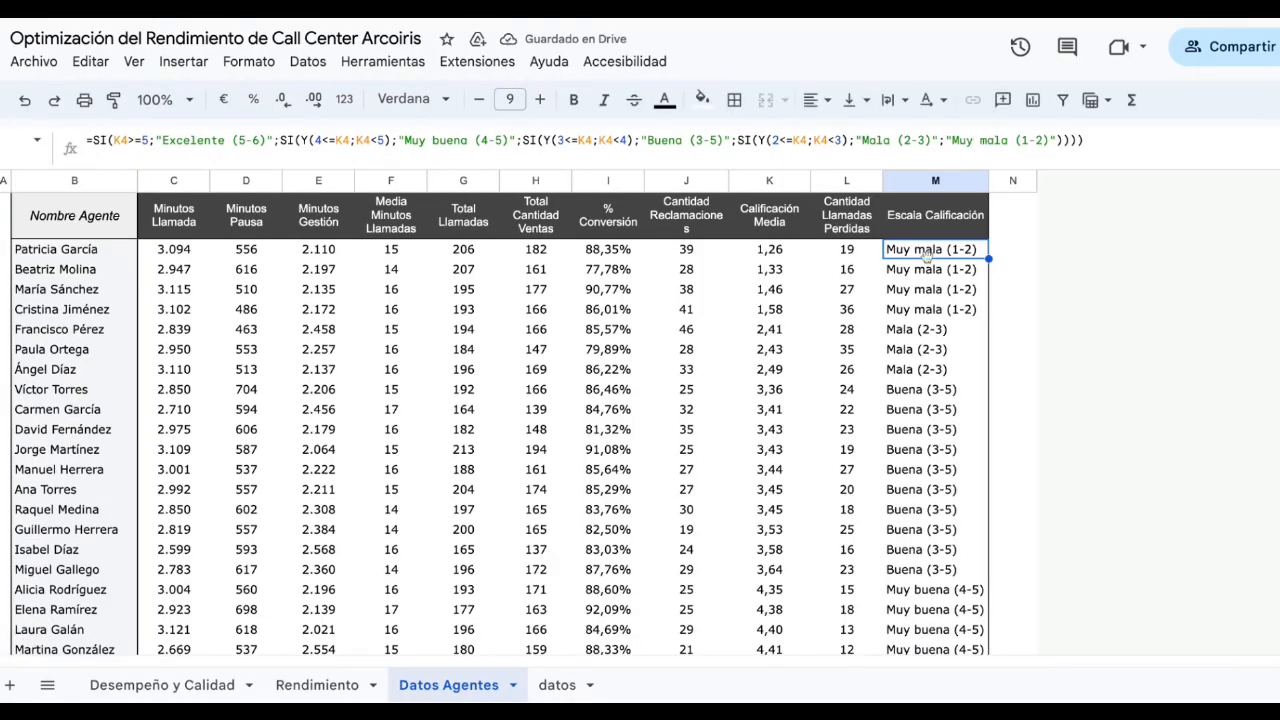
drag(936, 308, 97, 252)
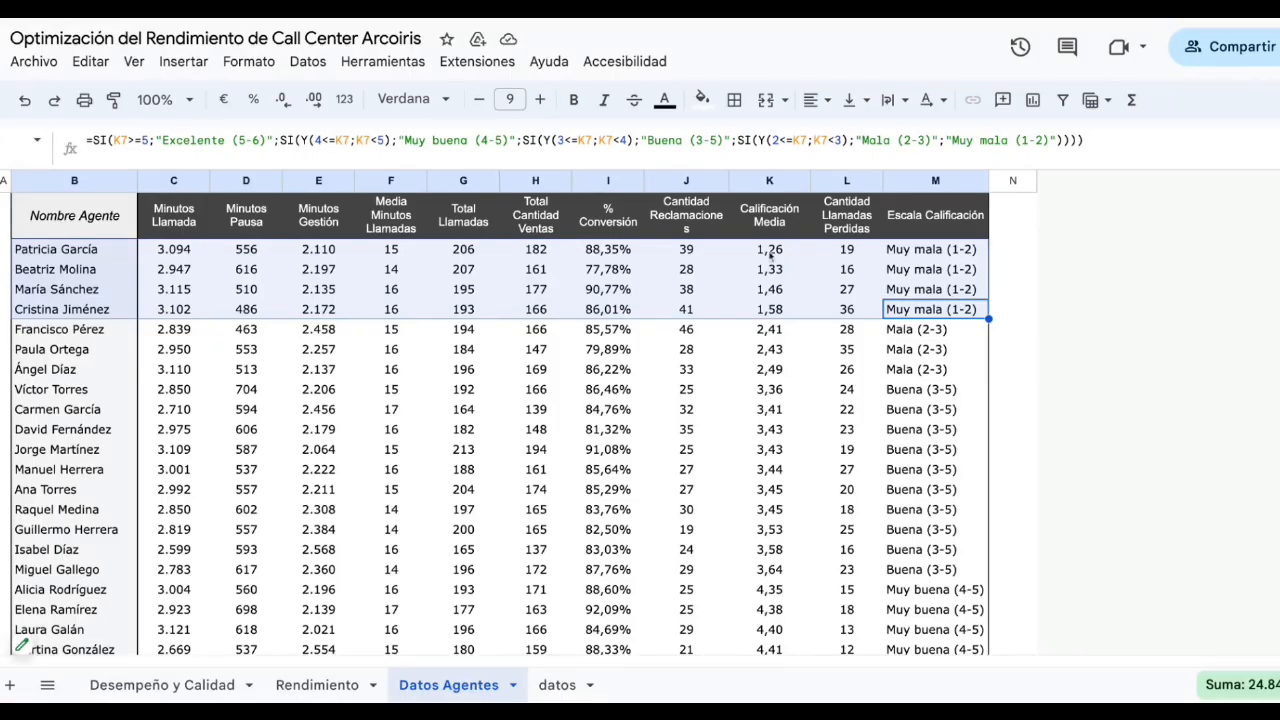
drag(779, 253, 778, 311)
drag(962, 314, 100, 218)
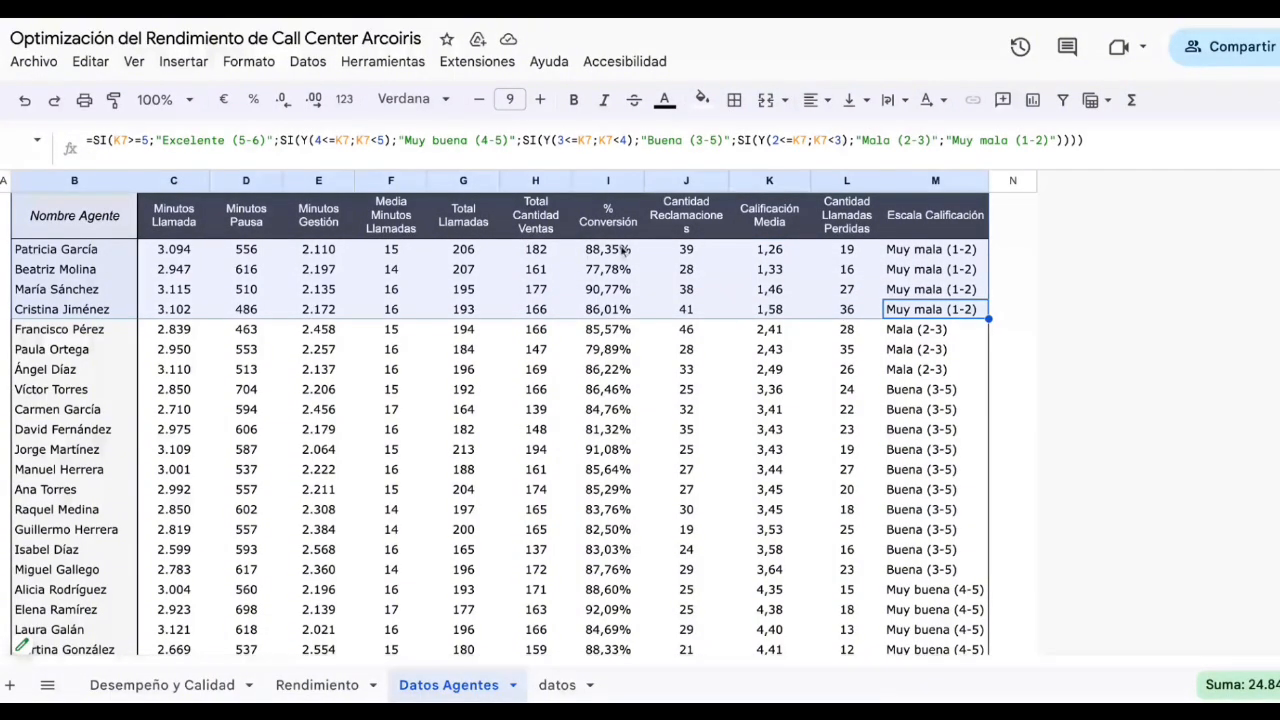
drag(622, 250, 620, 289)
Reopen the pivot table editor and sort agente_nombre by % Conversión in Descendente order
click(59, 645)
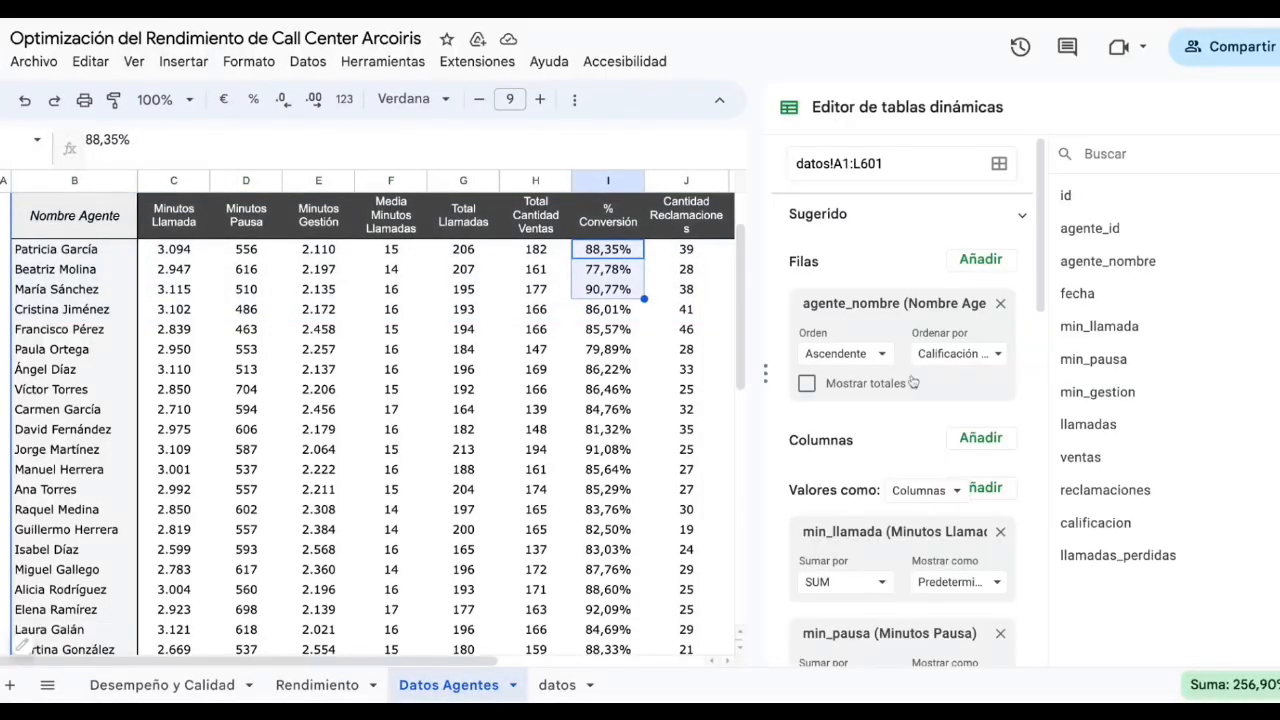
click(965, 355)
scroll(1050, 575, down, 1)
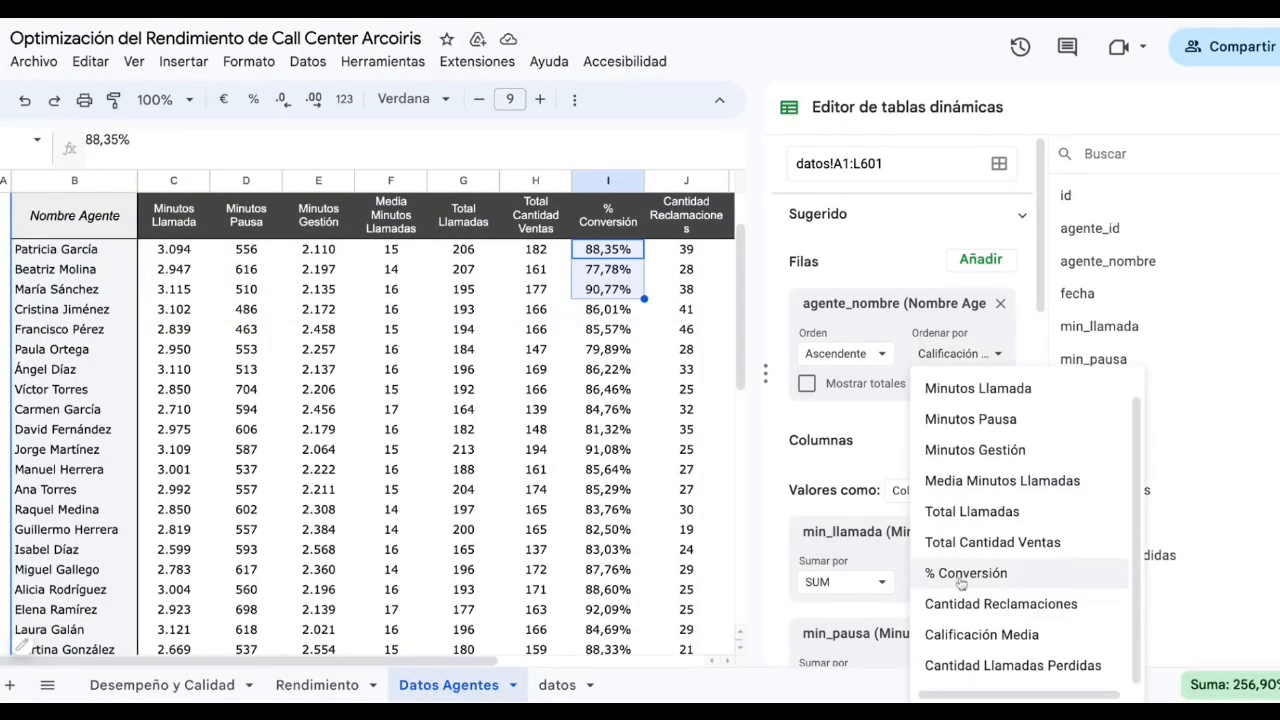
click(958, 578)
click(878, 354)
click(860, 417)
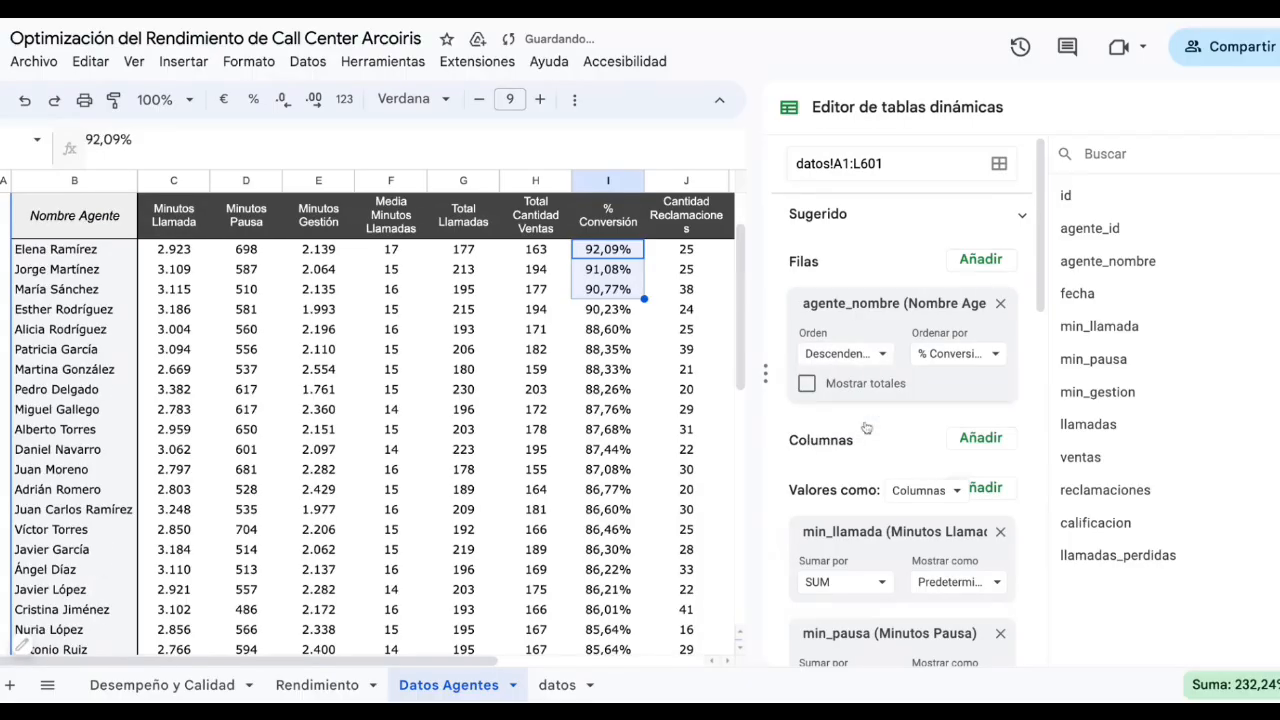
Close the pivot table editor and compare the agents' % Conversión ranking with their Escala Calificación, including the Muy mala (1-2) agents
click(1275, 107)
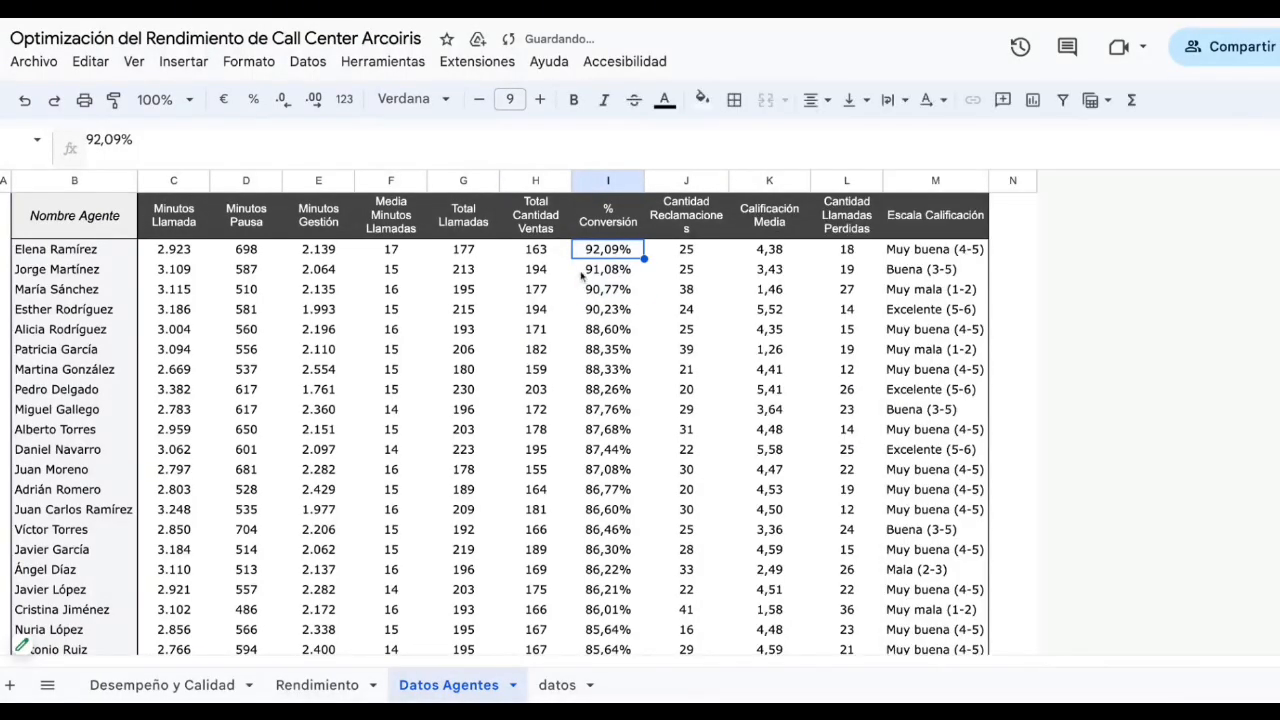
drag(110, 254, 941, 570)
click(950, 346)
click(940, 289)
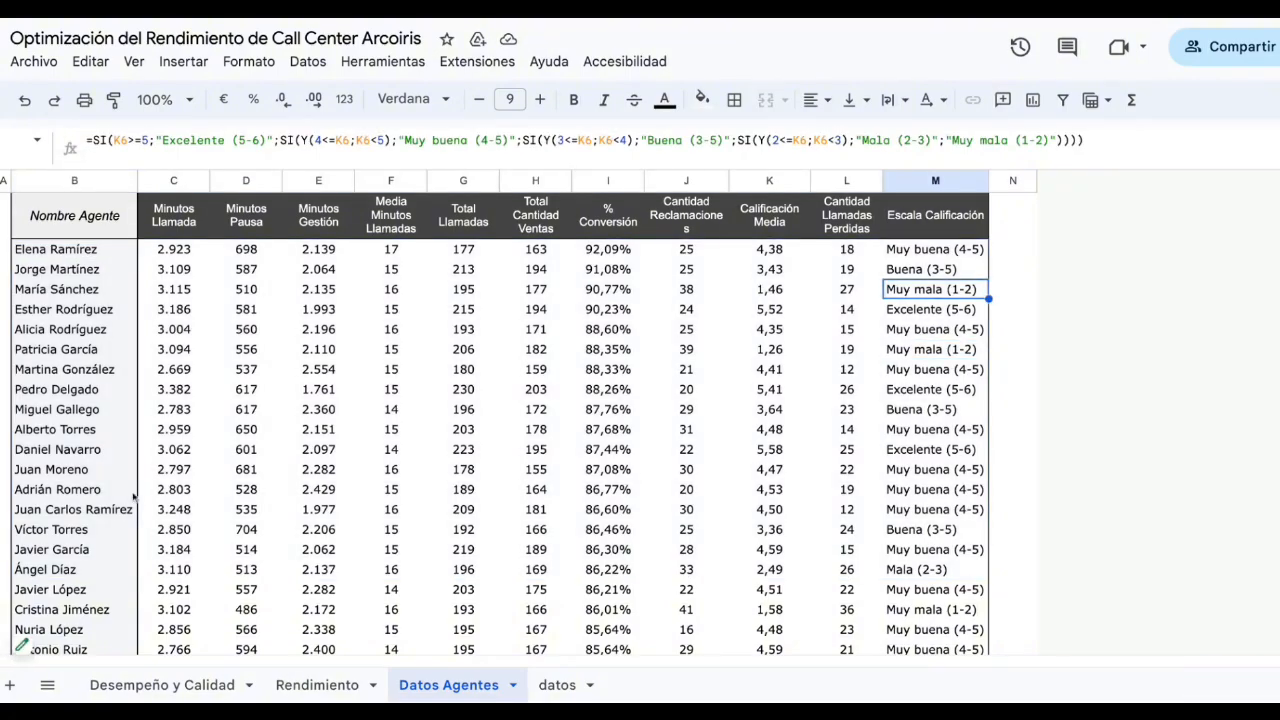
scroll(293, 512, down, 5)
scroll(293, 512, down, 4)
scroll(200, 550, up, 15)
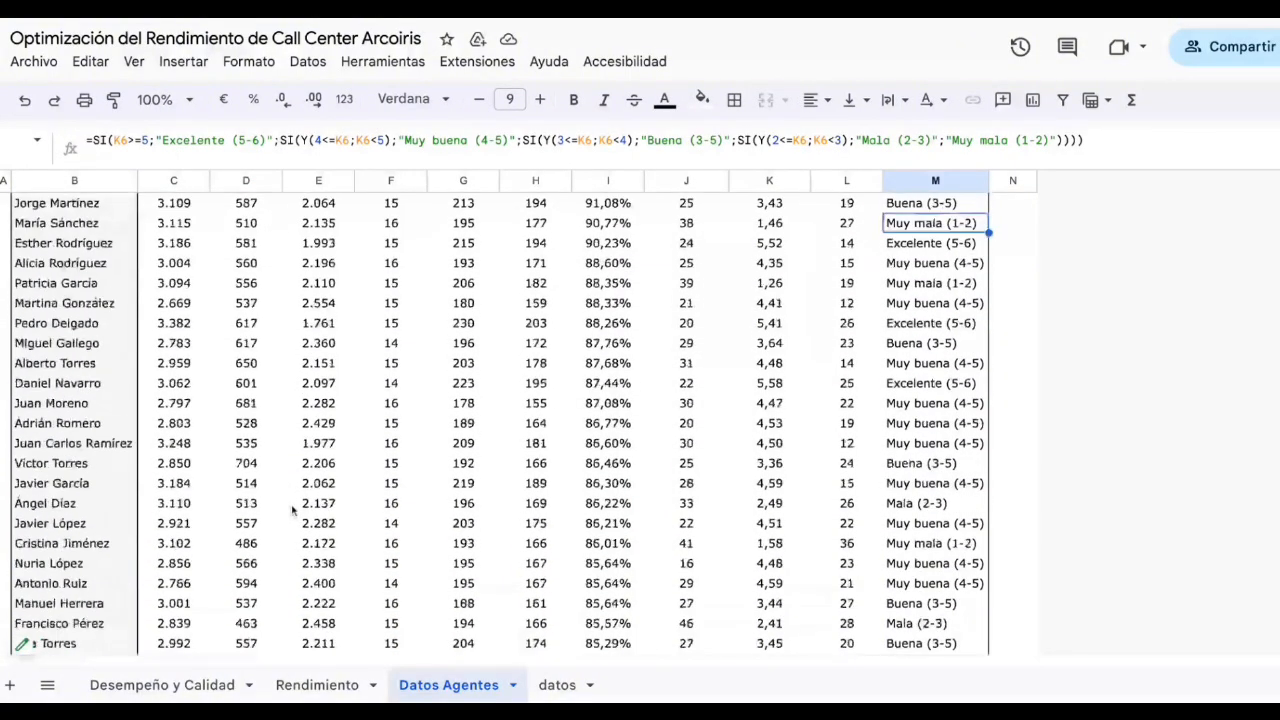
Set agente_nombre to be sorted by Calificación Media in the pivot table editor, then close the editor
click(38, 640)
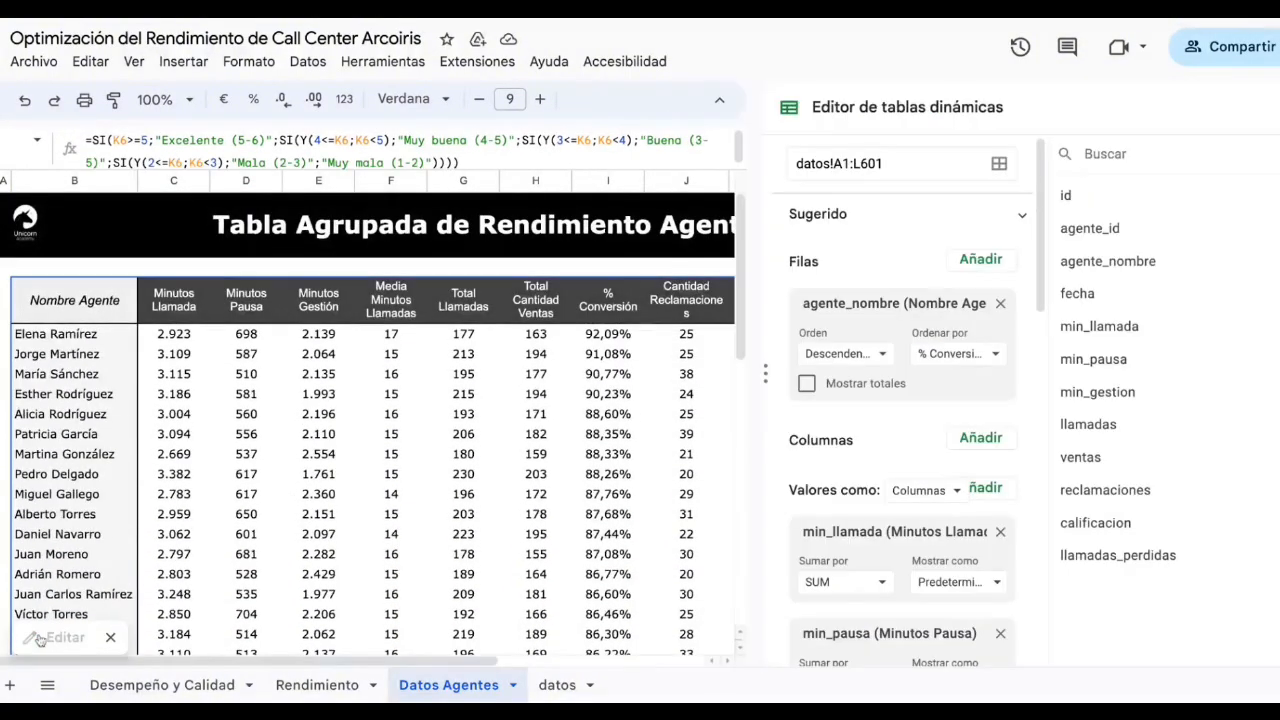
click(960, 355)
scroll(1000, 610, down, 1)
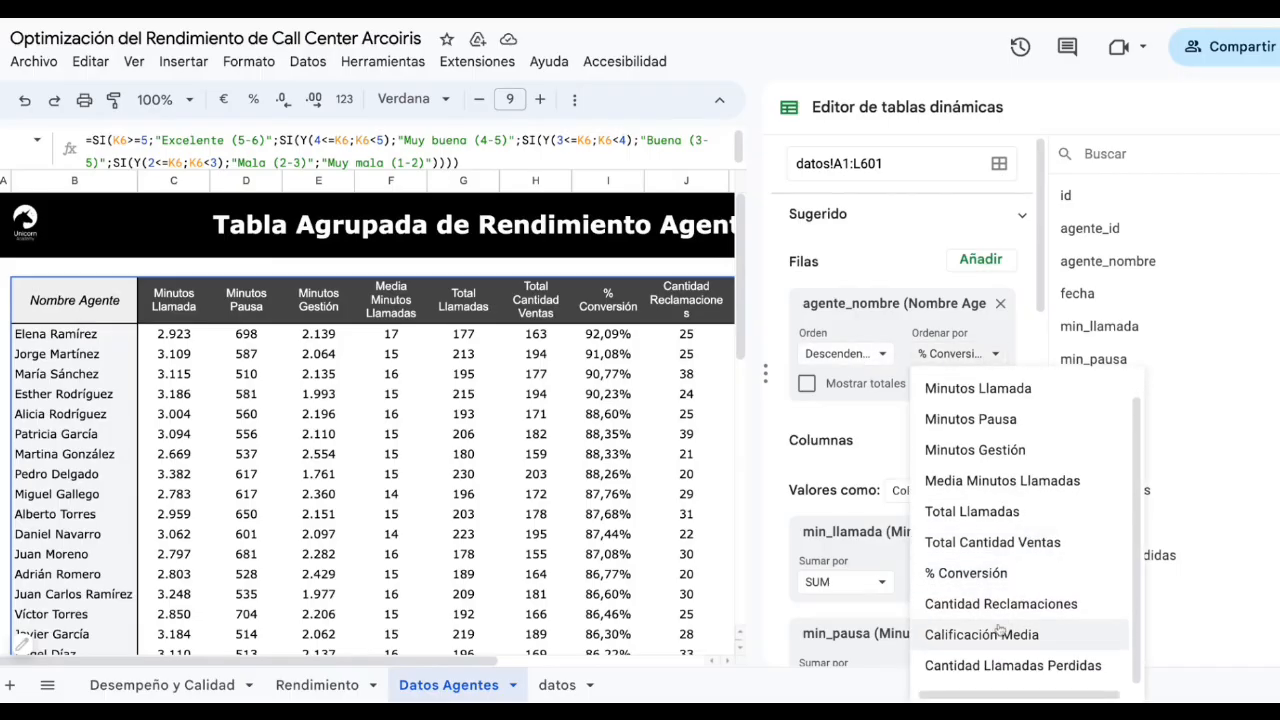
click(1000, 636)
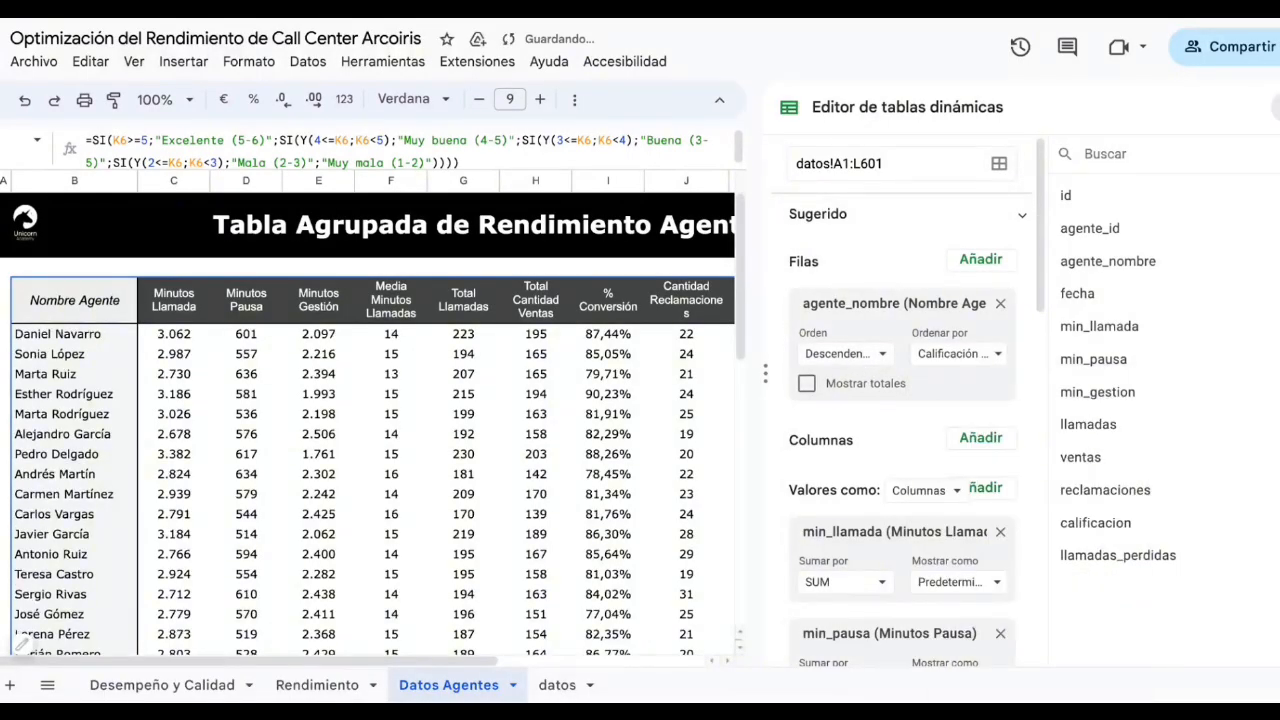
click(1278, 107)
Display the first agent's Escala Calificación formula and review the re-sorted table down to its last agent
click(932, 337)
scroll(889, 546, down, 10)
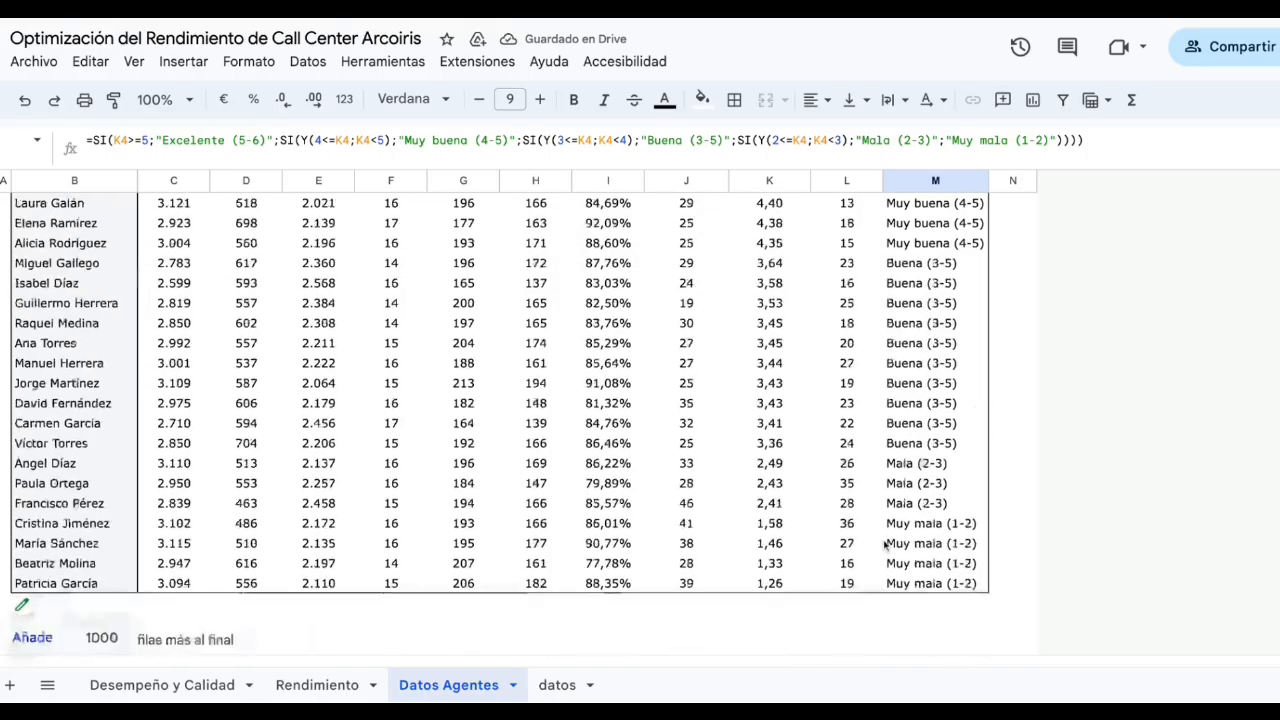
scroll(678, 302, up, 10)
scroll(679, 302, up, 2)
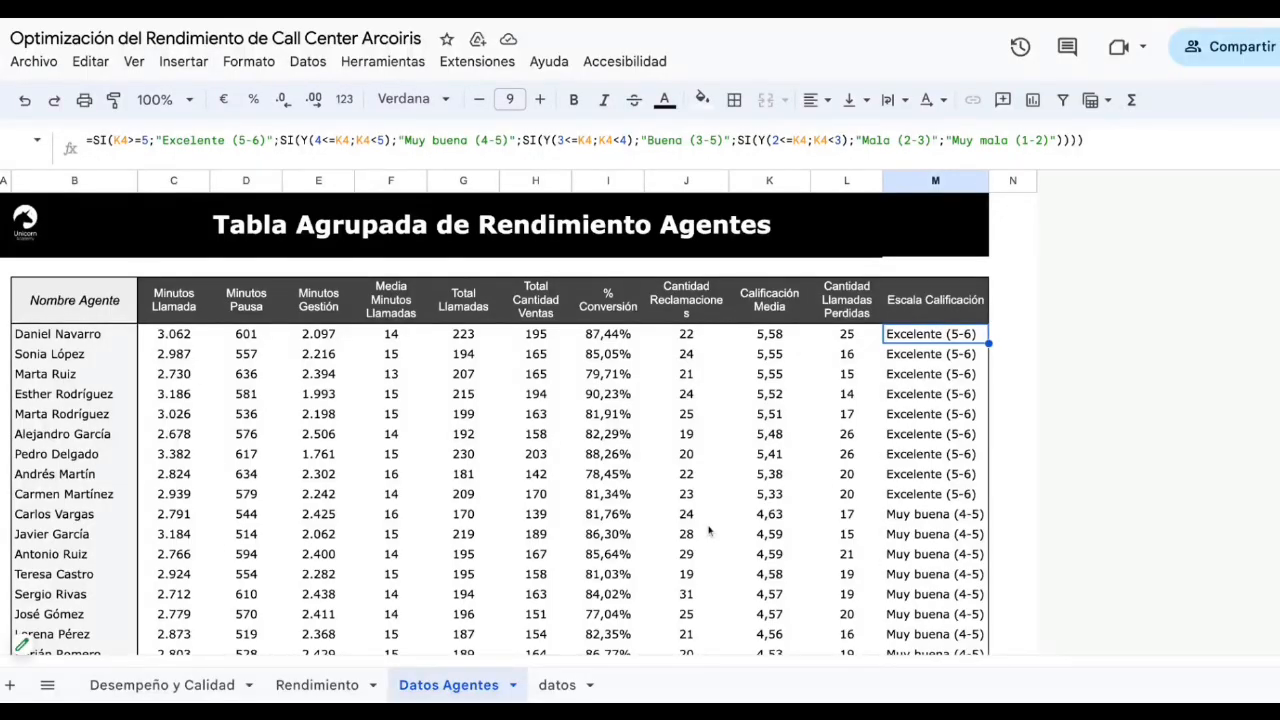
scroll(708, 530, down, 5)
scroll(708, 530, up, 10)
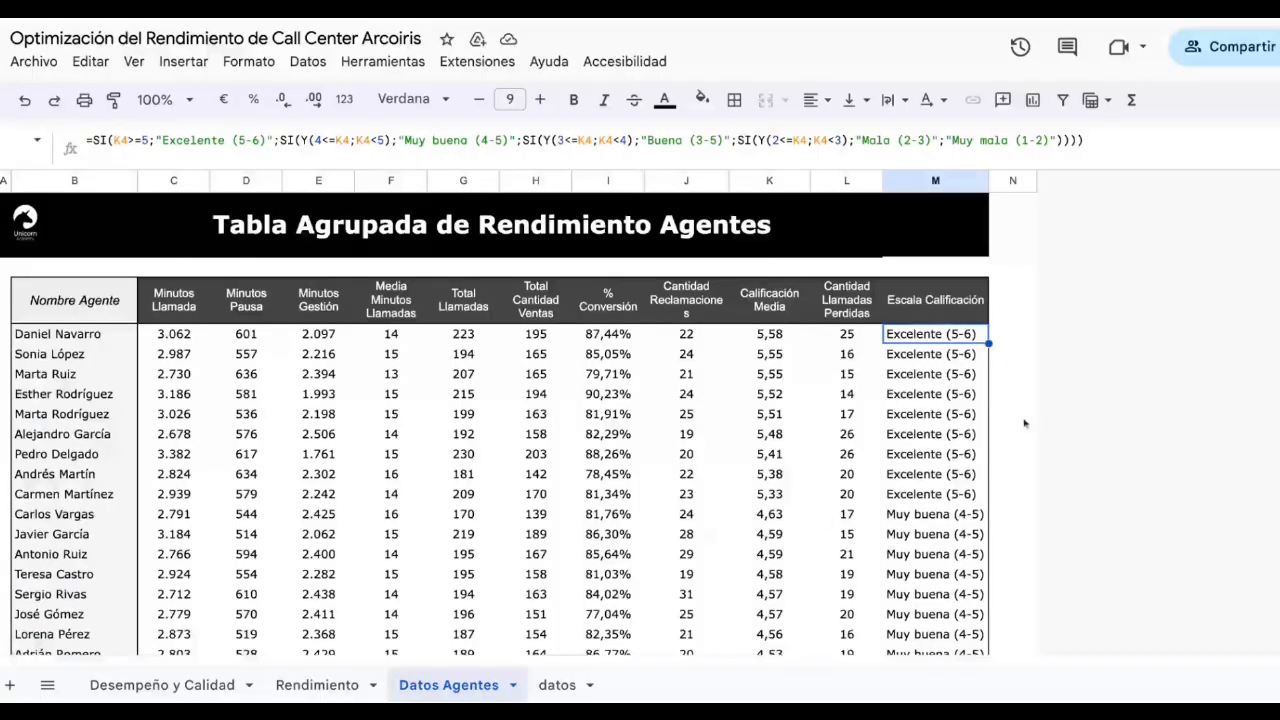
Display the seventh agent's Escala Calificación formula and go through the scale from Excelente (5-6) to the lowest ratings
click(920, 457)
scroll(918, 465, down, 2)
scroll(918, 465, down, 10)
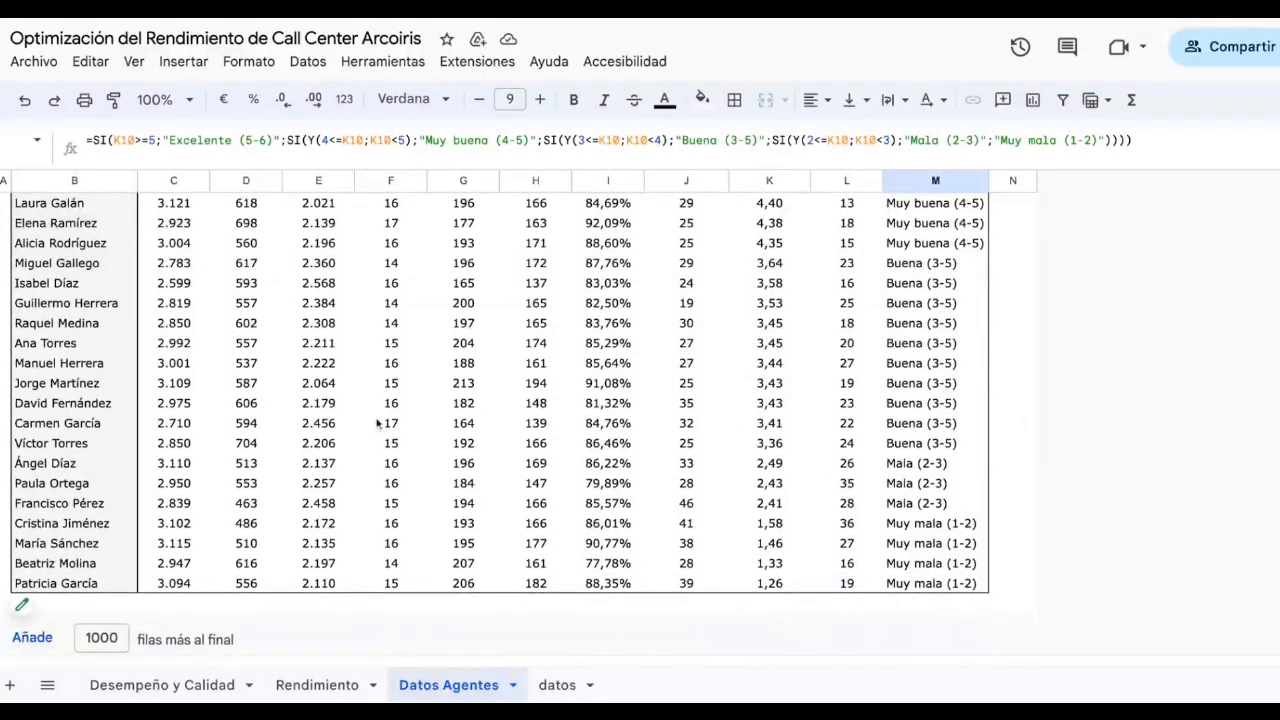
scroll(700, 381, up, 10)
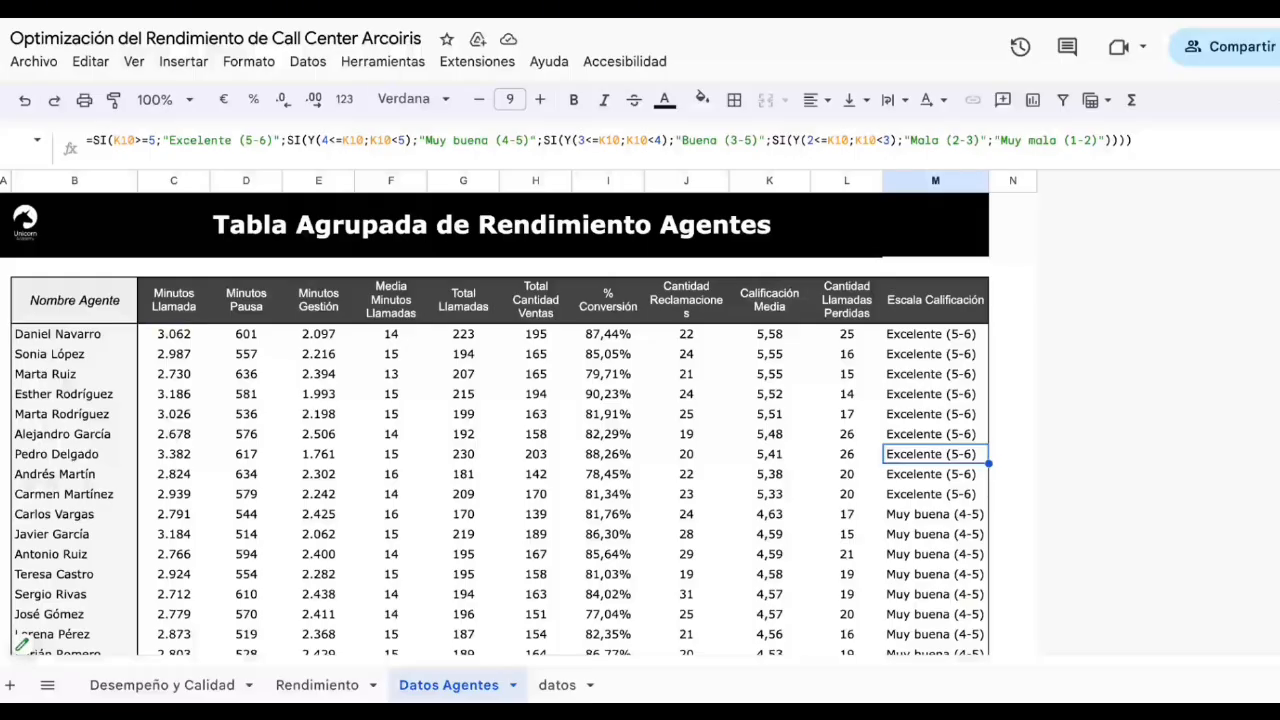
scroll(788, 483, down, 10)
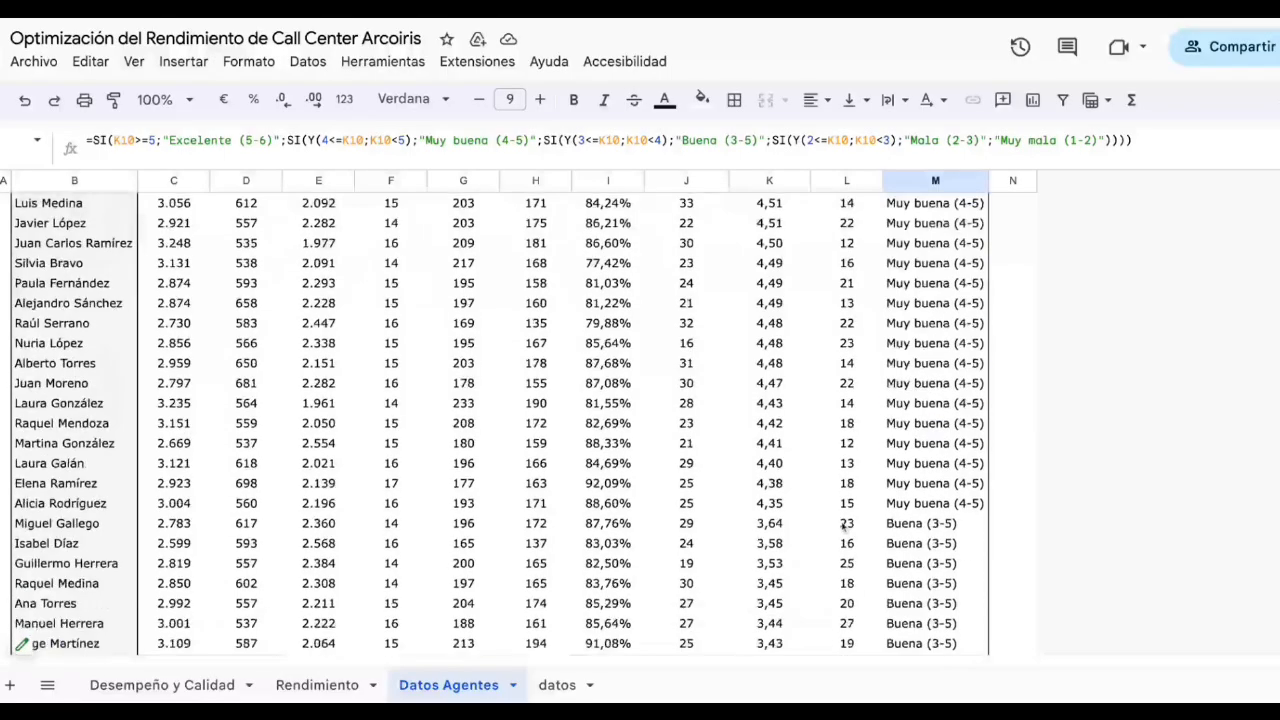
scroll(65, 427, up, 10)
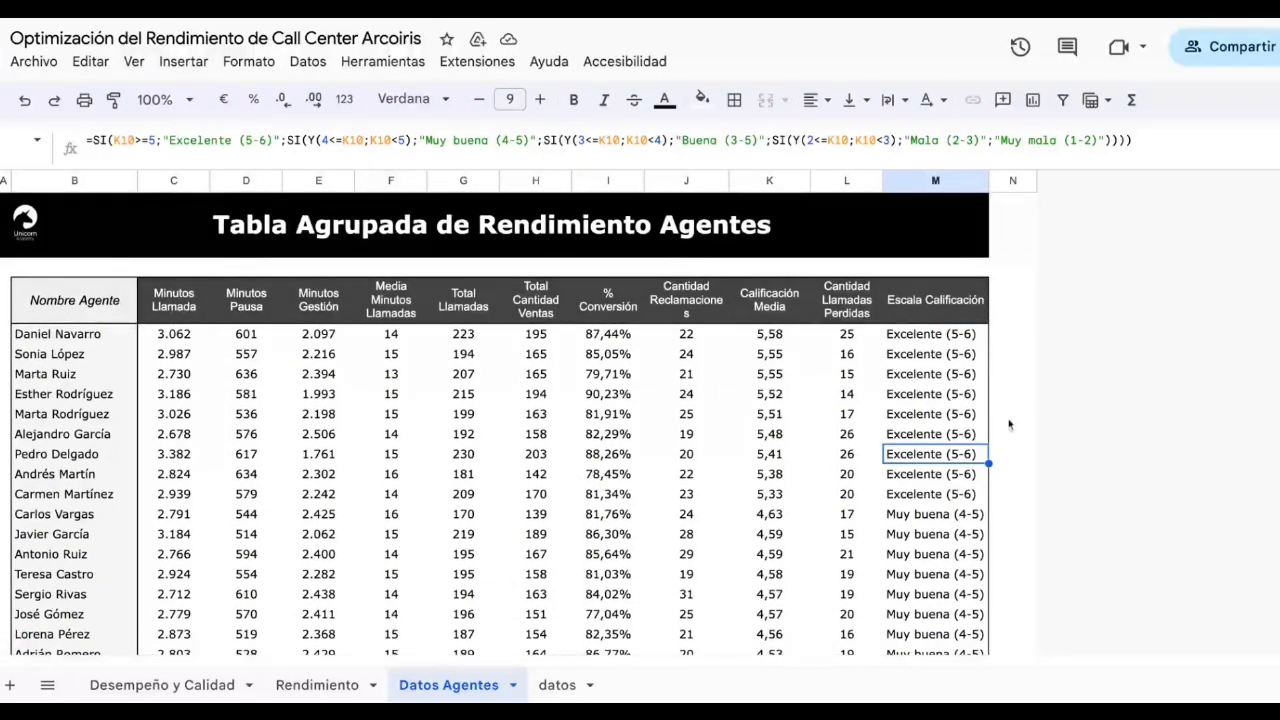
Highlight the table from Minutos Llamada to Escala Calificación and go across the row of the first Muy buena (4-5) agent
drag(192, 308, 936, 594)
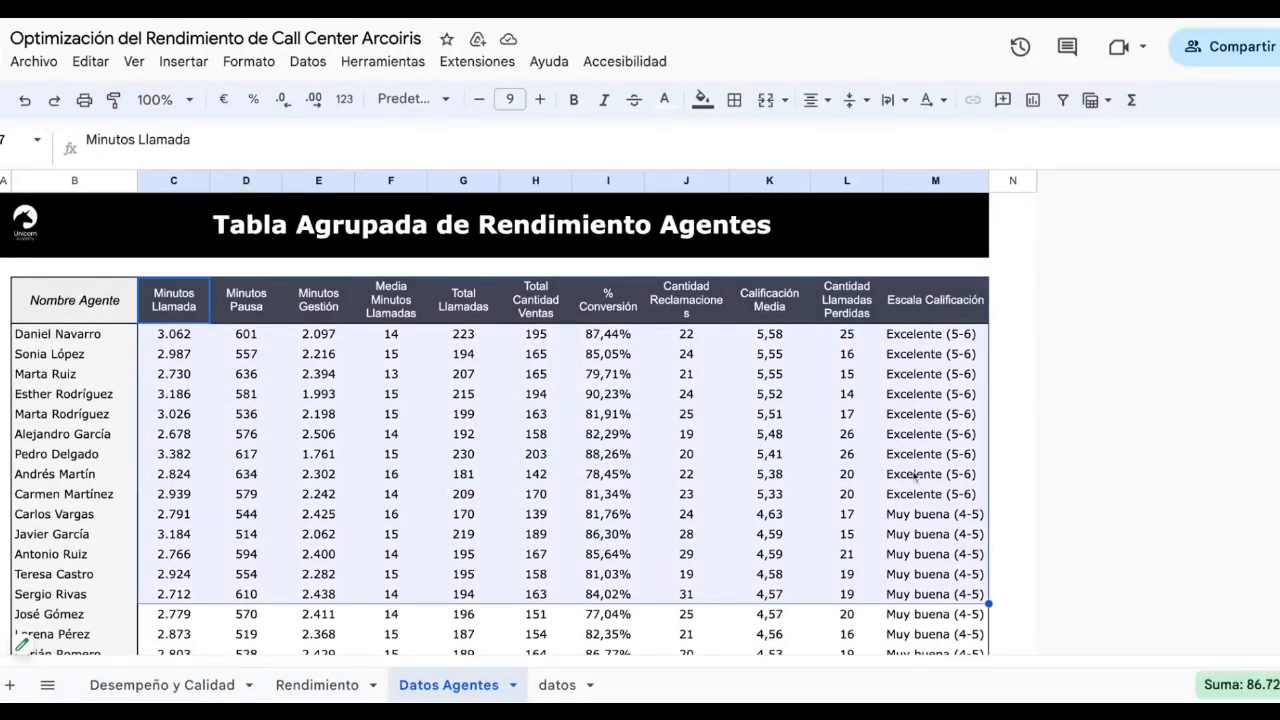
click(916, 474)
scroll(60, 470, down, 1)
click(190, 430)
click(391, 445)
click(713, 455)
click(912, 449)
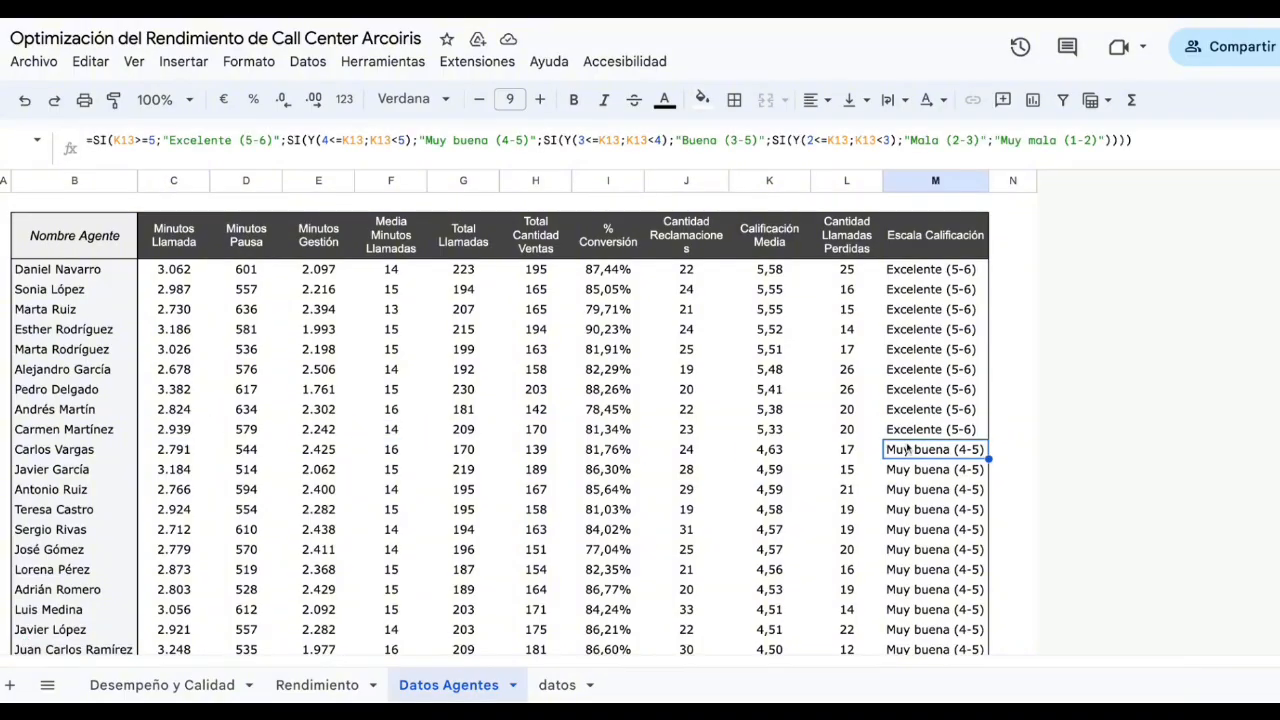
Highlight the fifth agent's full row, the Tabla Agrupada de Rendimiento Agentes title and the Nombre Agente header
scroll(910, 447, up, 1)
click(916, 414)
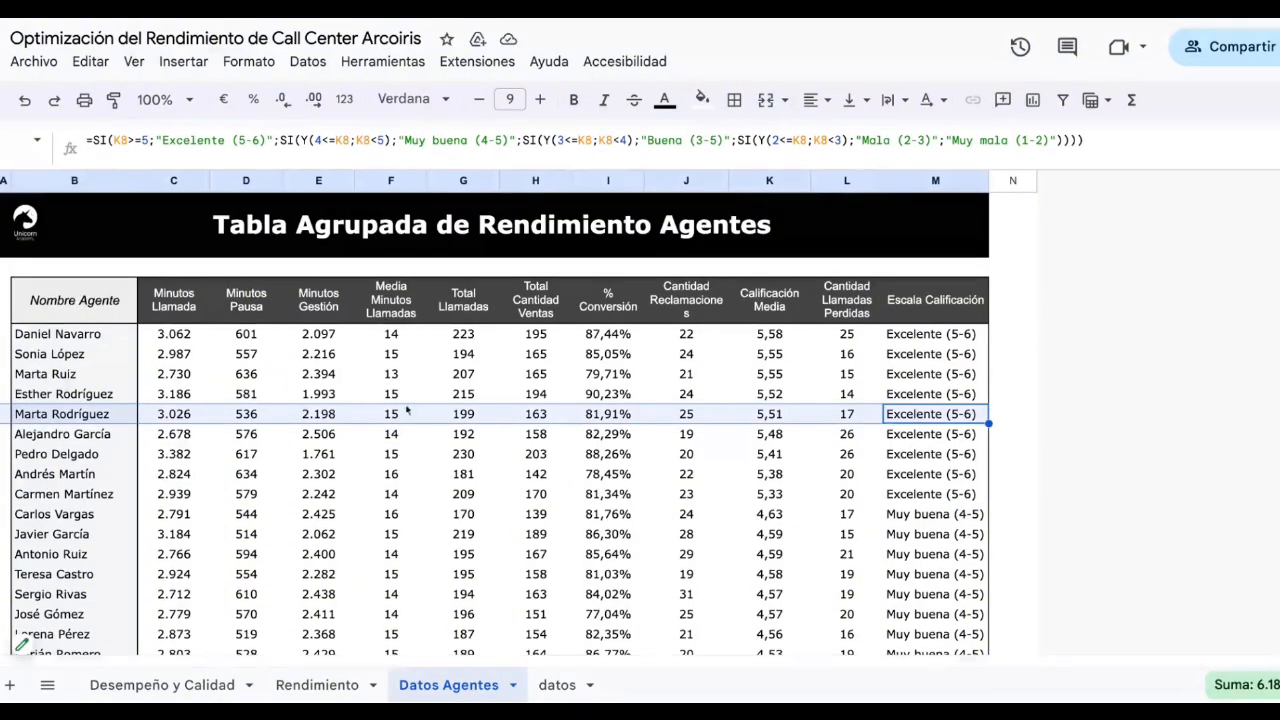
click(463, 354)
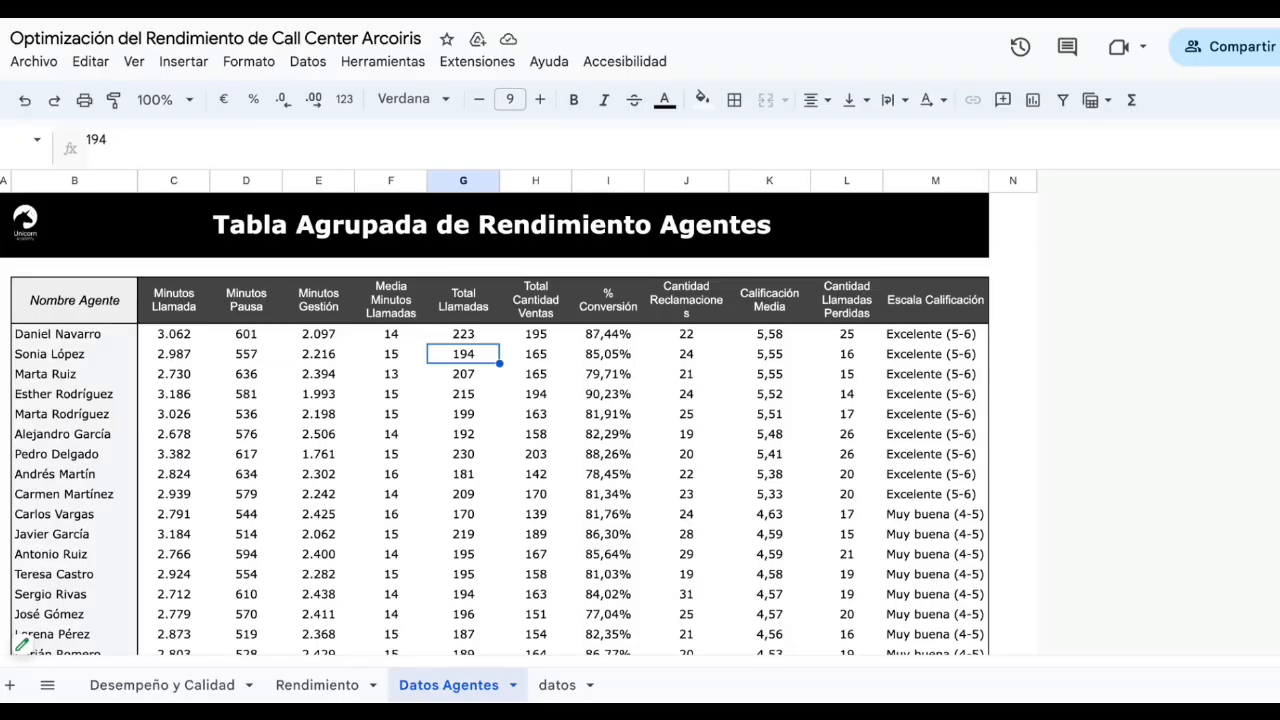
click(230, 245)
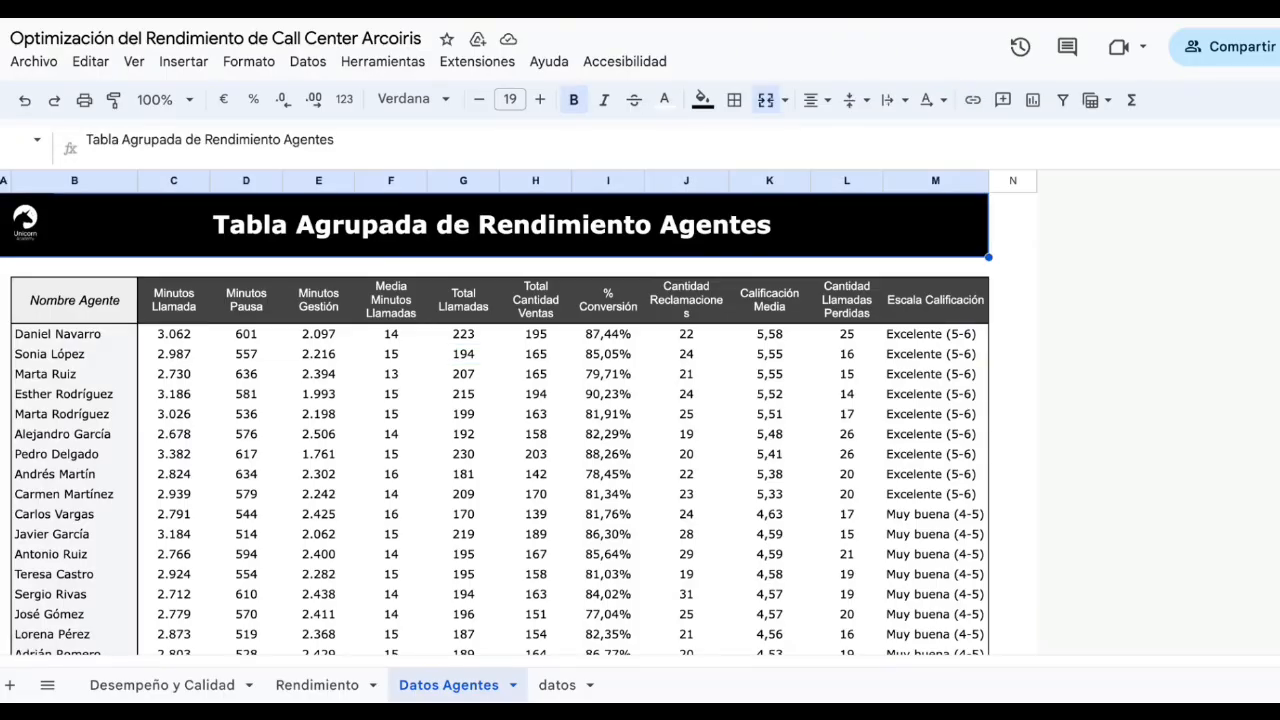
click(106, 316)
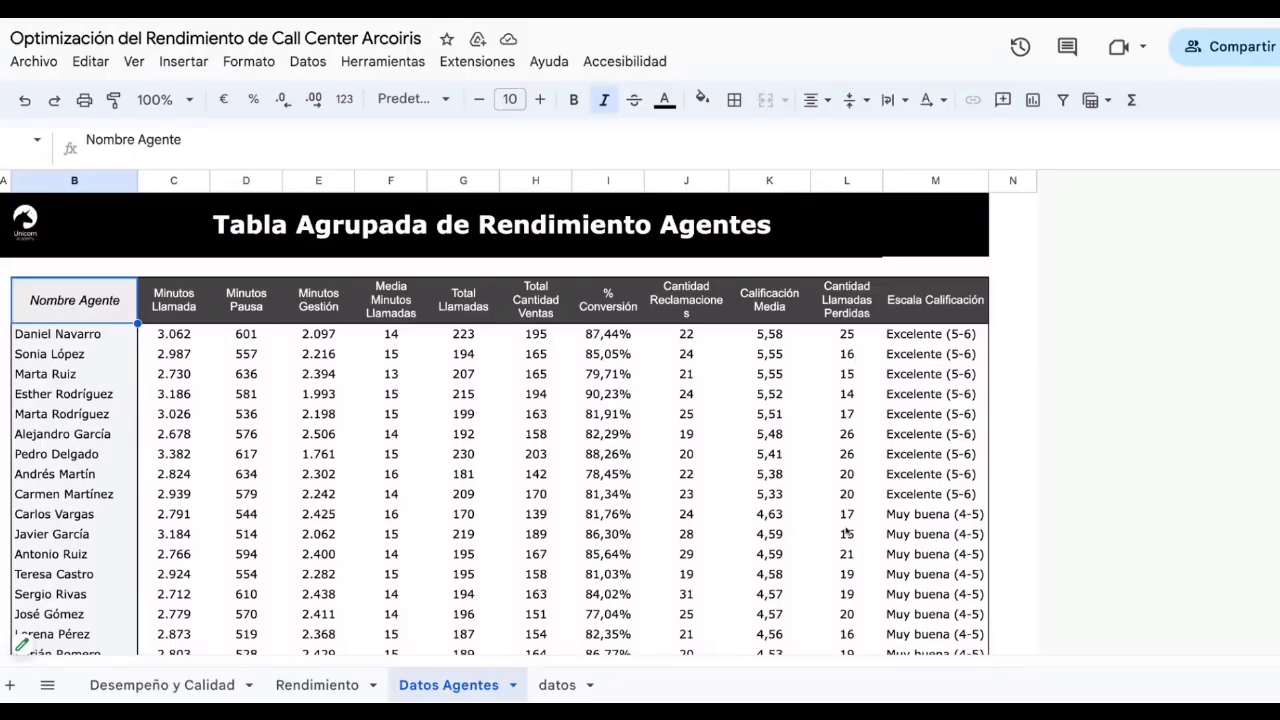
Review the list of agents and highlight the Minutos Gestión, Cantidad Reclamaciones and Calificación Media columns
scroll(310, 540, down, 10)
scroll(316, 533, up, 10)
drag(340, 288, 334, 636)
drag(740, 299, 706, 474)
Display the first and sixth agents' Escala Calificación formulas and review the ratings down the column
click(952, 340)
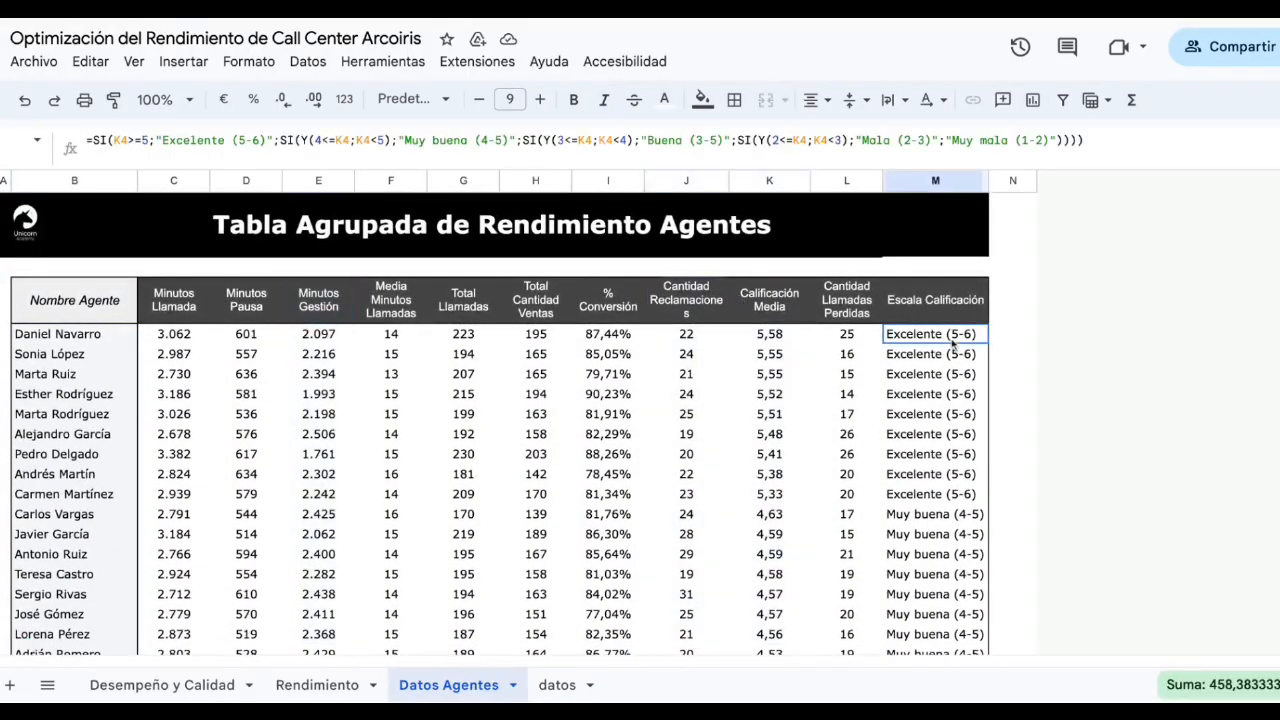
scroll(930, 580, down, 10)
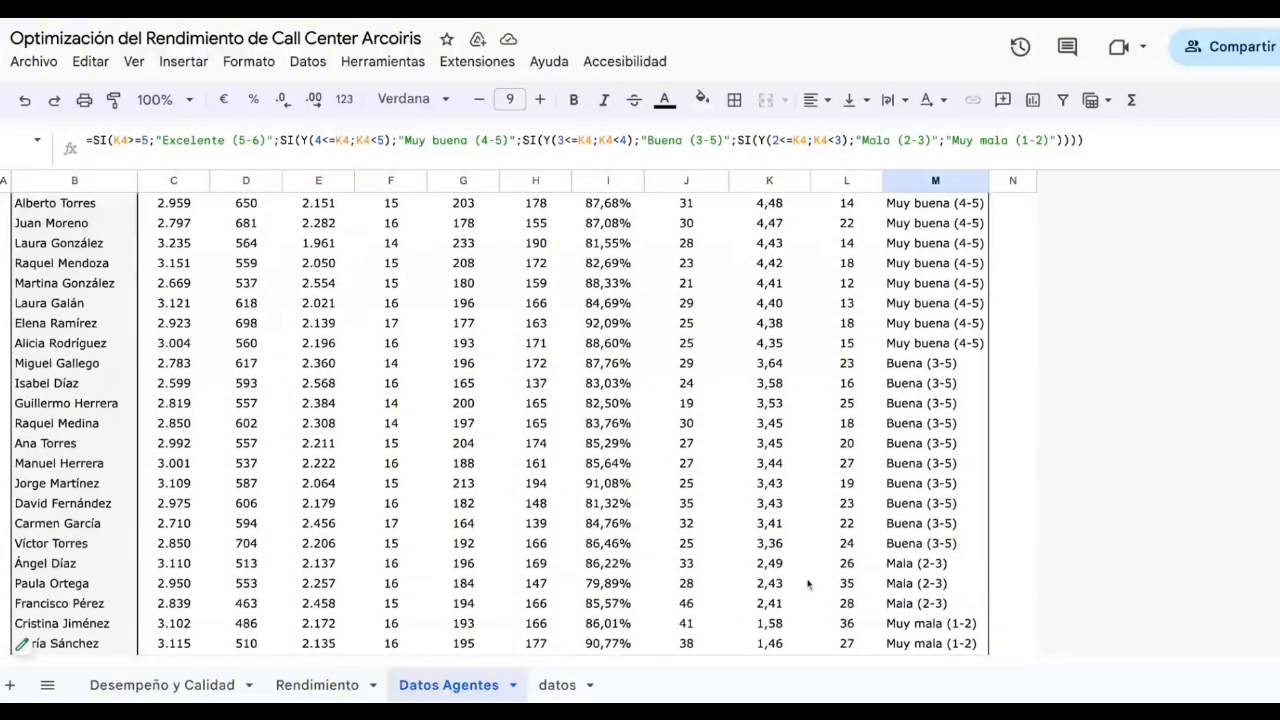
scroll(913, 594, up, 8)
scroll(913, 594, up, 3)
click(933, 434)
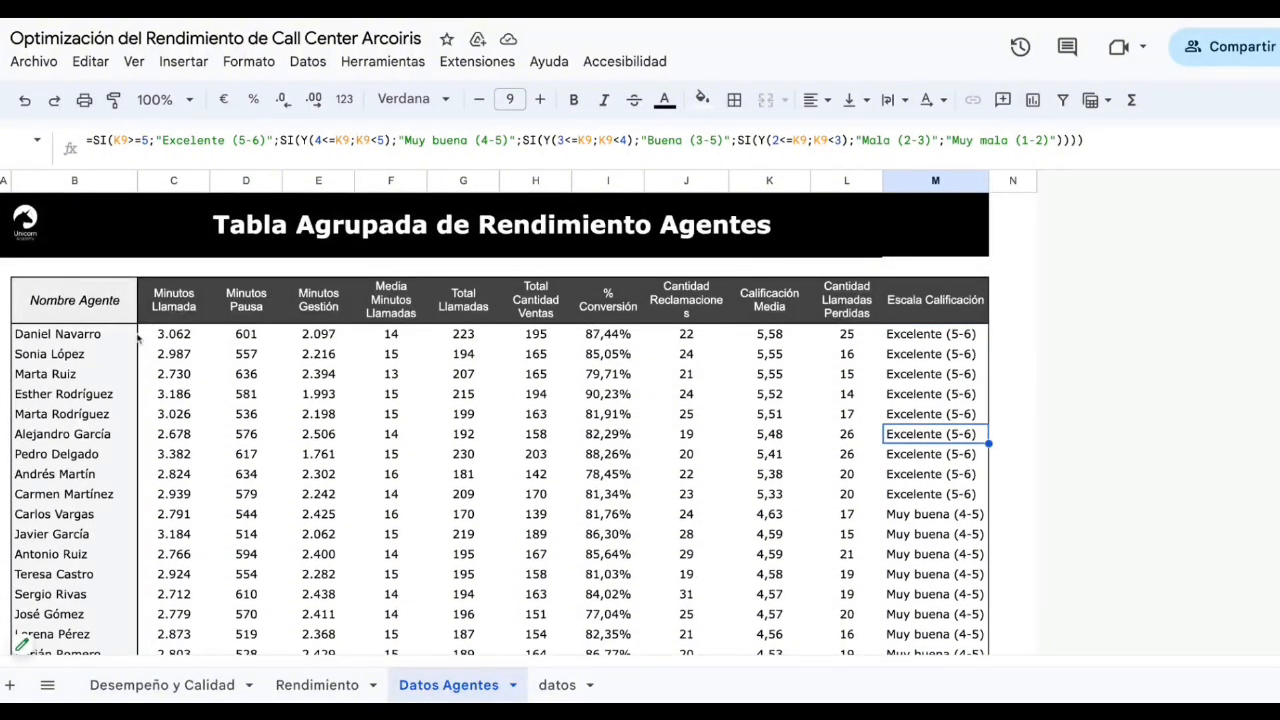
Highlight the agent rows from the first Excelente (5-6) agent into the Muy buena (4-5) group and review the rows below
drag(138, 340, 935, 652)
scroll(885, 467, down, 4)
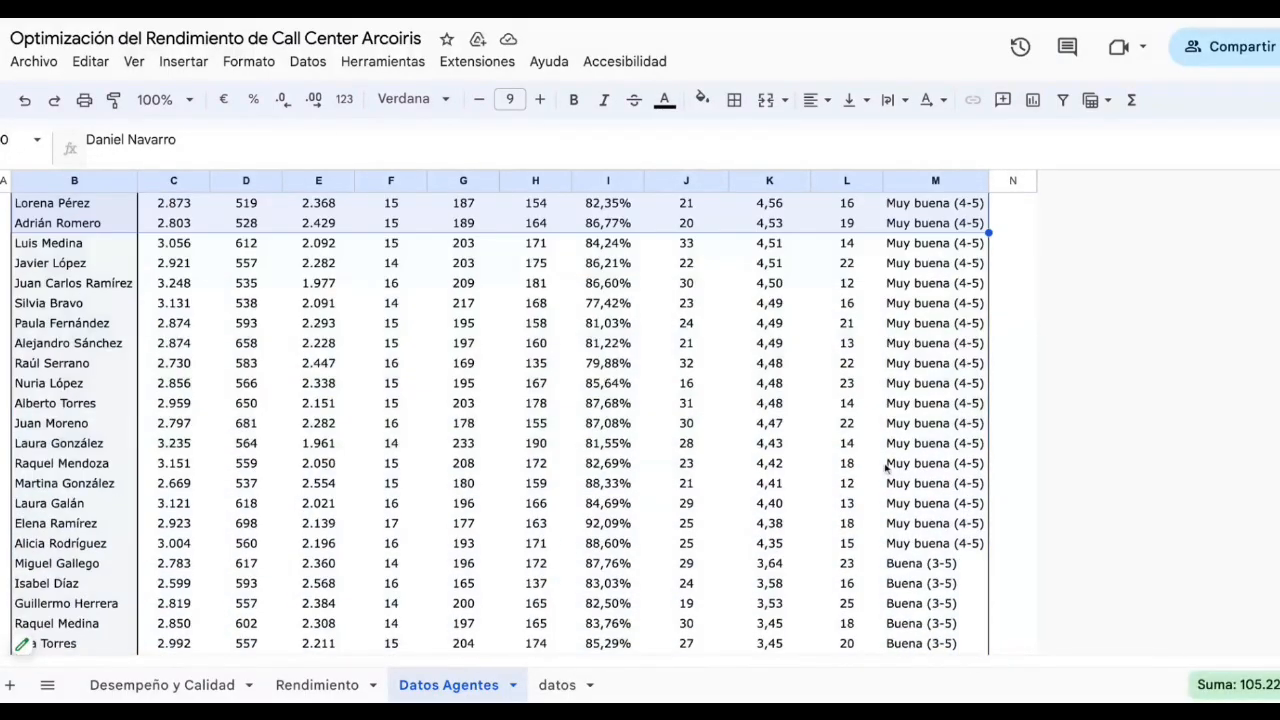
scroll(885, 467, down, 2)
scroll(885, 470, up, 6)
Point out the Total Cantidad Ventas cell of the first agent, the Total Llamadas column and the sixth agent's Escala Calificación formula
click(686, 355)
click(536, 338)
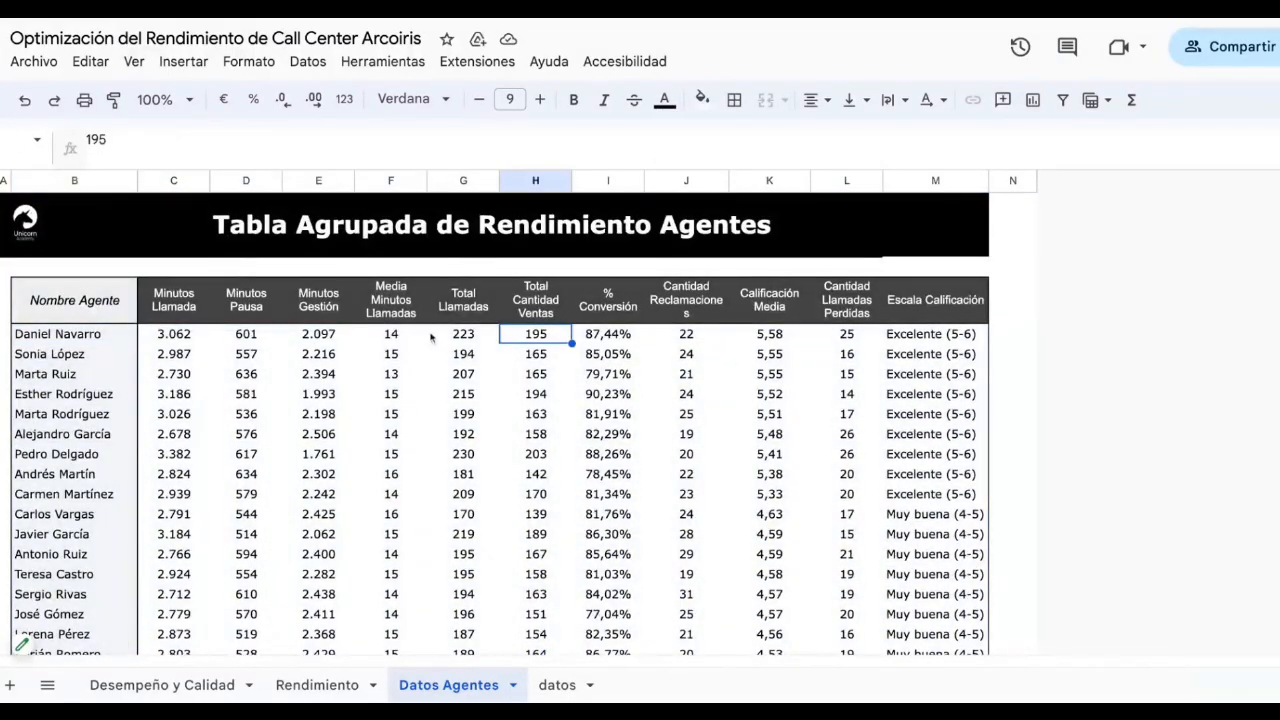
drag(449, 302, 463, 536)
click(950, 436)
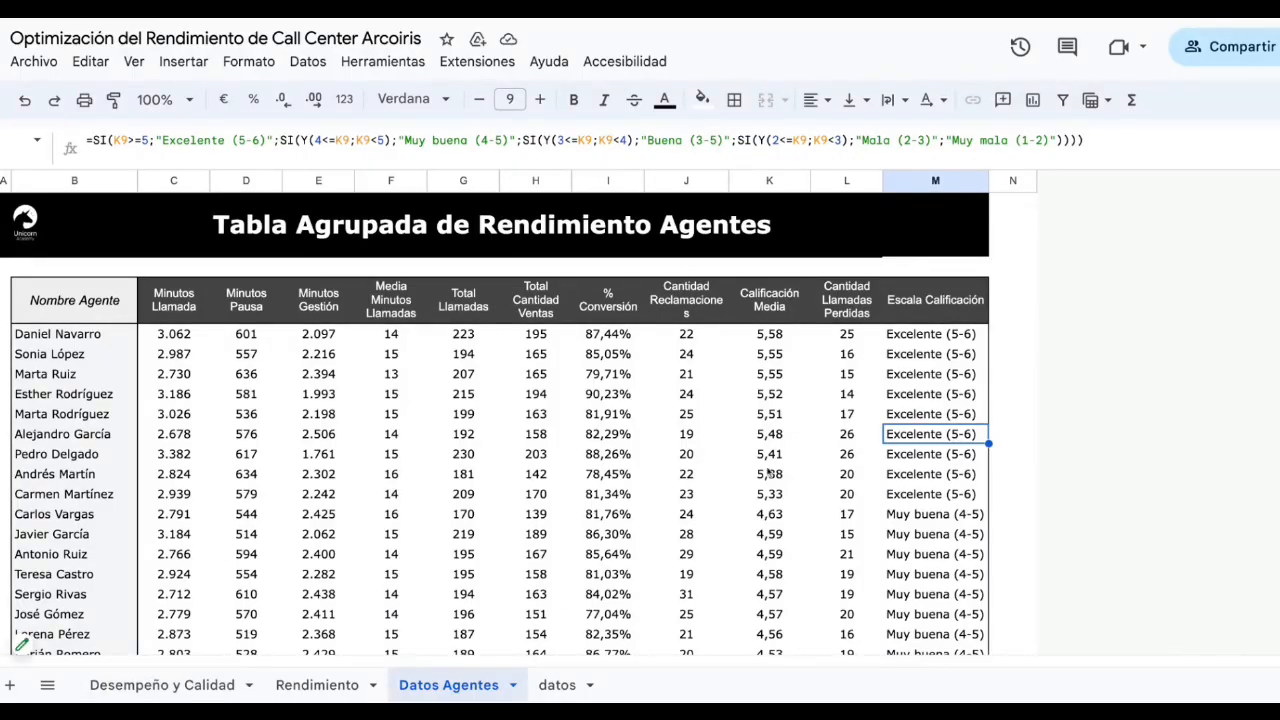
scroll(458, 551, down, 5)
scroll(466, 530, up, 5)
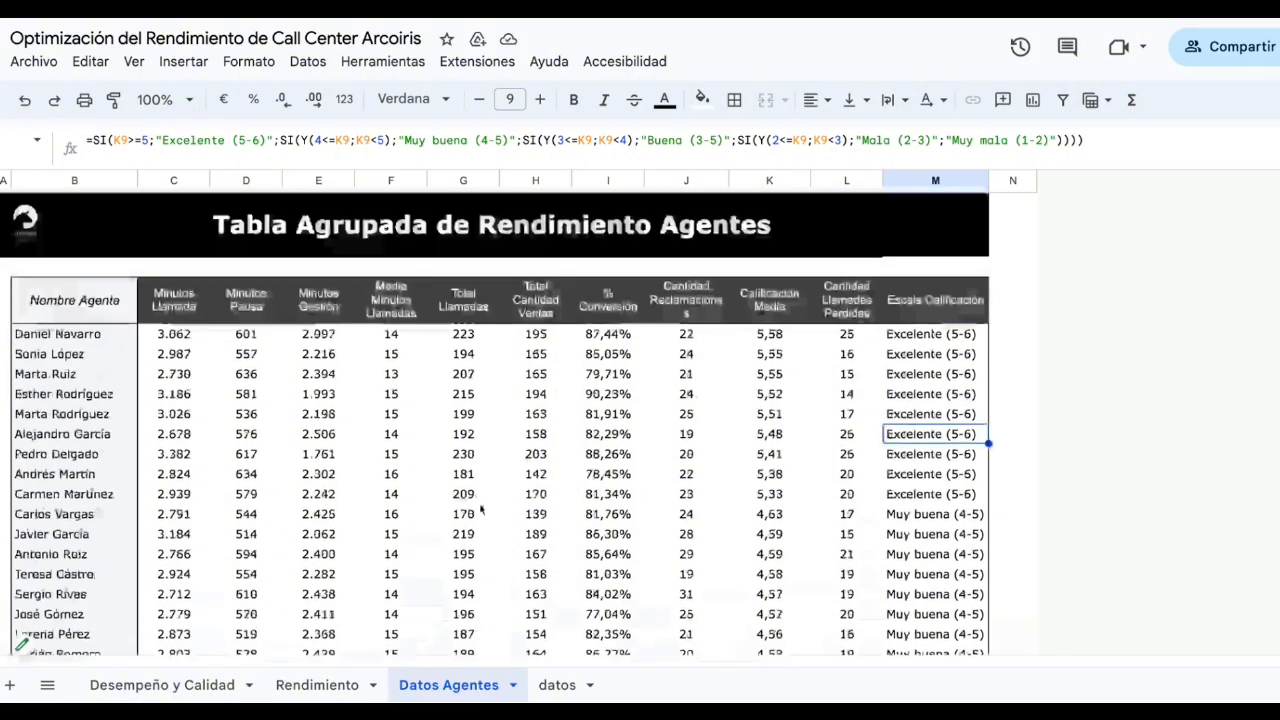
Select the fourth agent's Total Cantidad Ventas cell, then highlight the table from the Nombre Agente header down to the Buena (3-5) agents
click(511, 394)
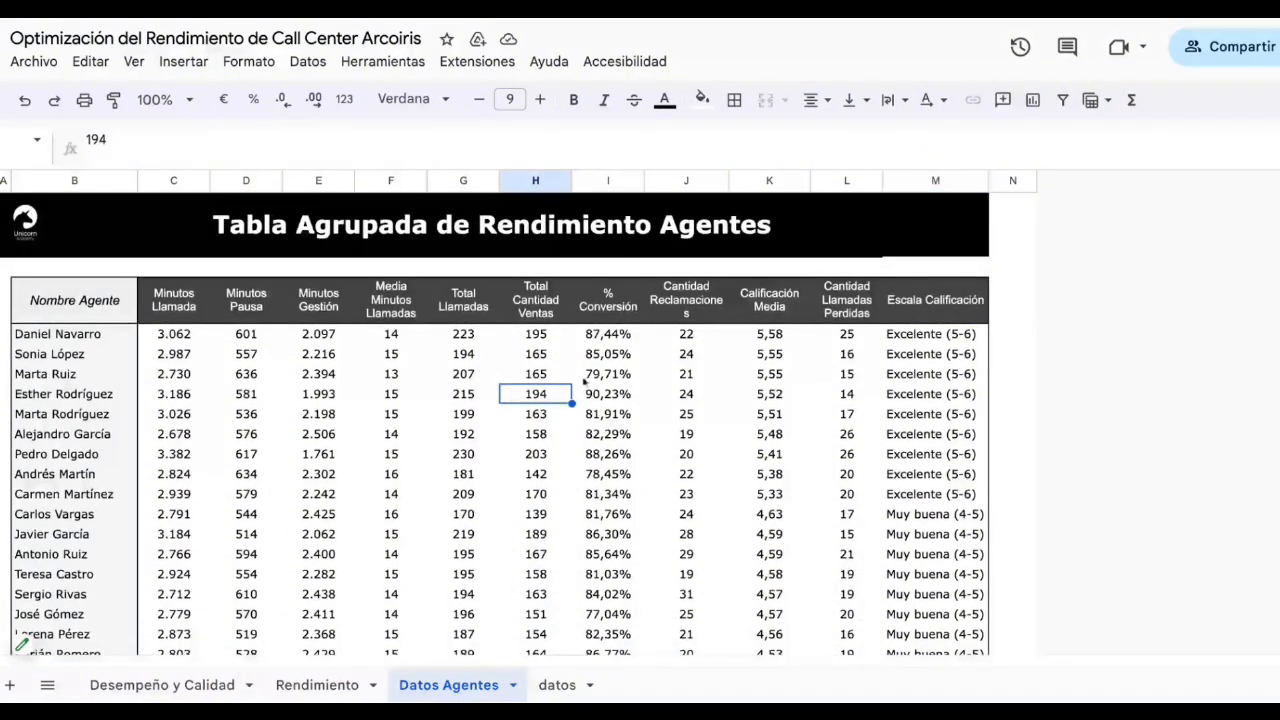
scroll(700, 450, down, 6)
scroll(690, 475, up, 5)
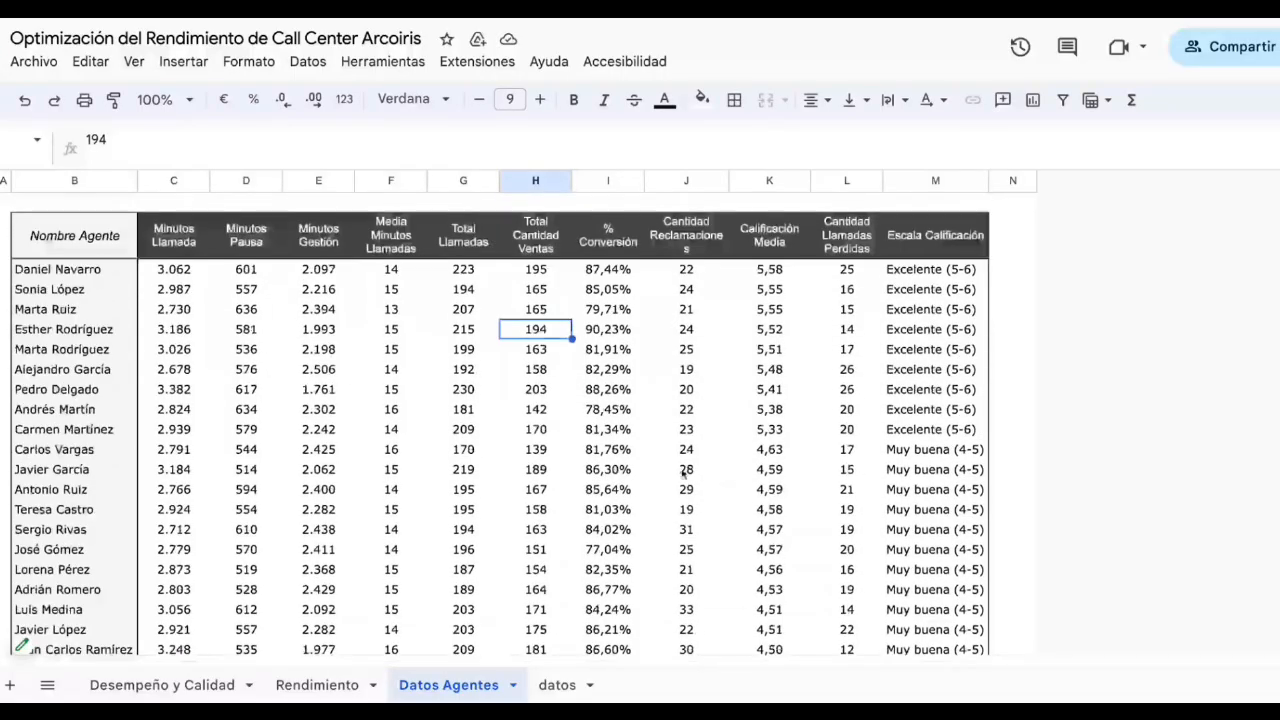
drag(102, 256, 935, 565)
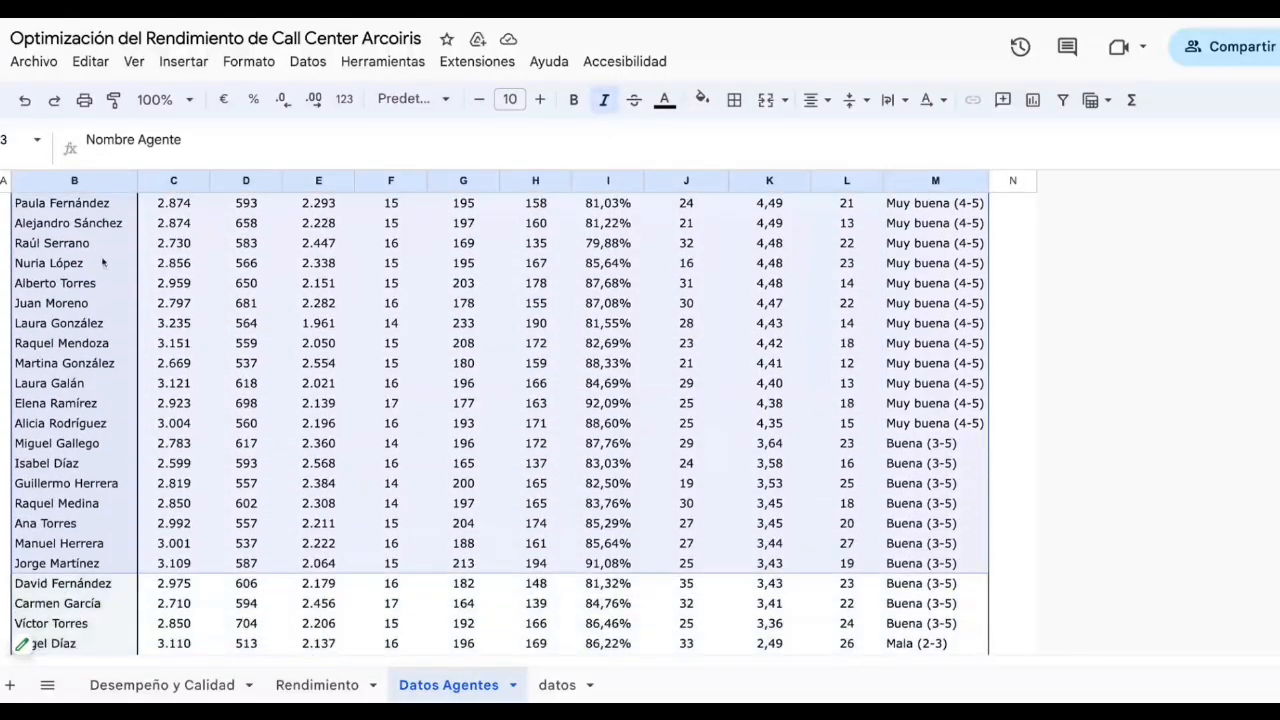
Highlight the whole agent table from the Nombre Agente header to the last Muy mala (1-2) agent and review its rows
scroll(102, 262, up, 8)
click(769, 434)
click(128, 305)
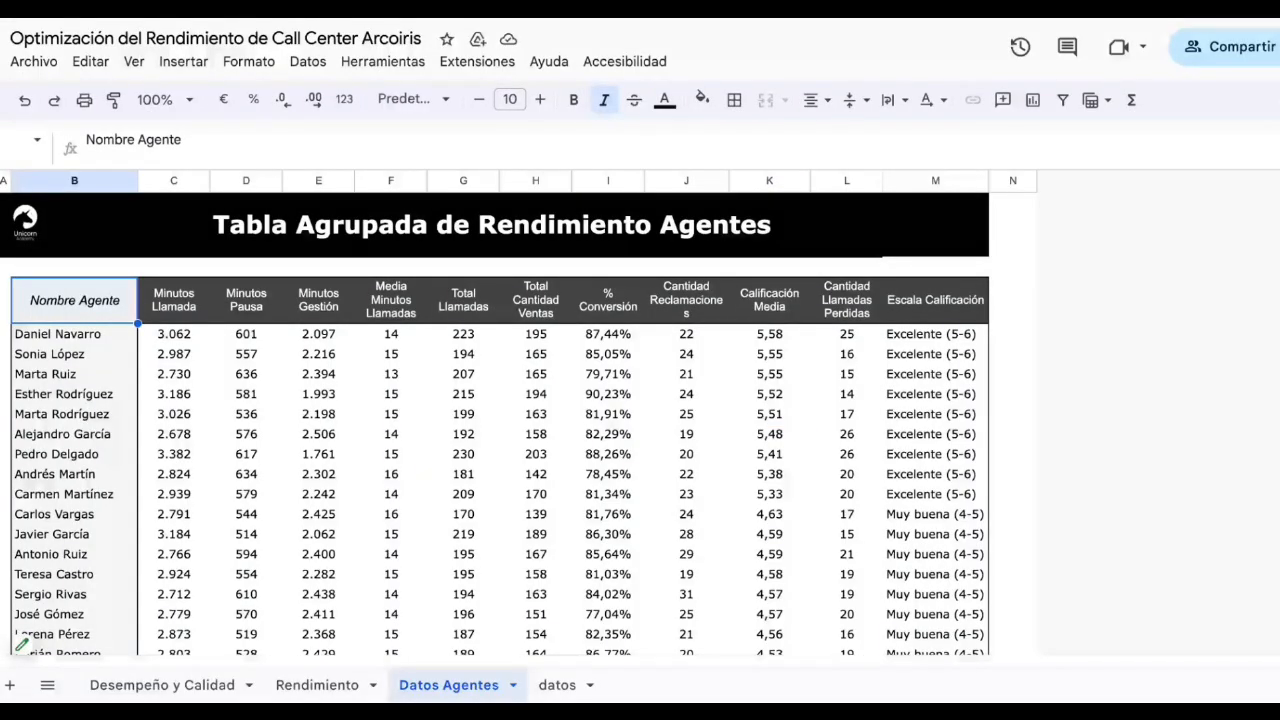
drag(113, 311, 930, 583)
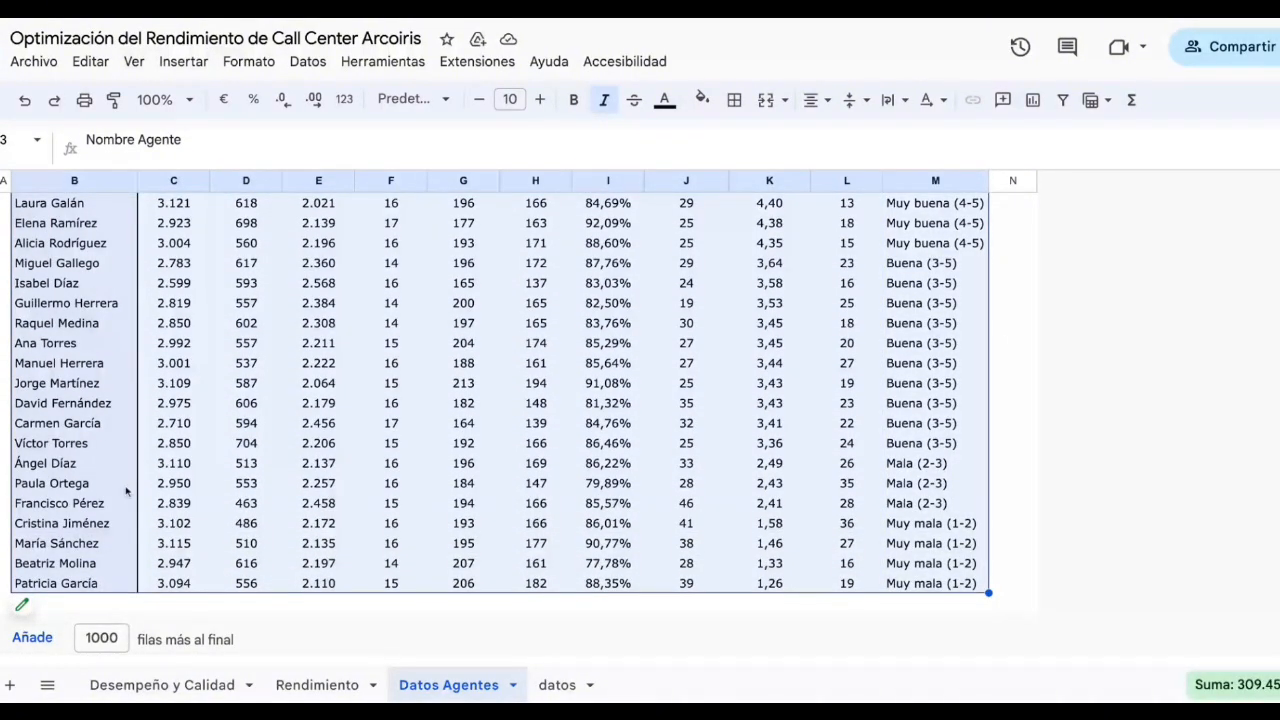
scroll(137, 523, up, 5)
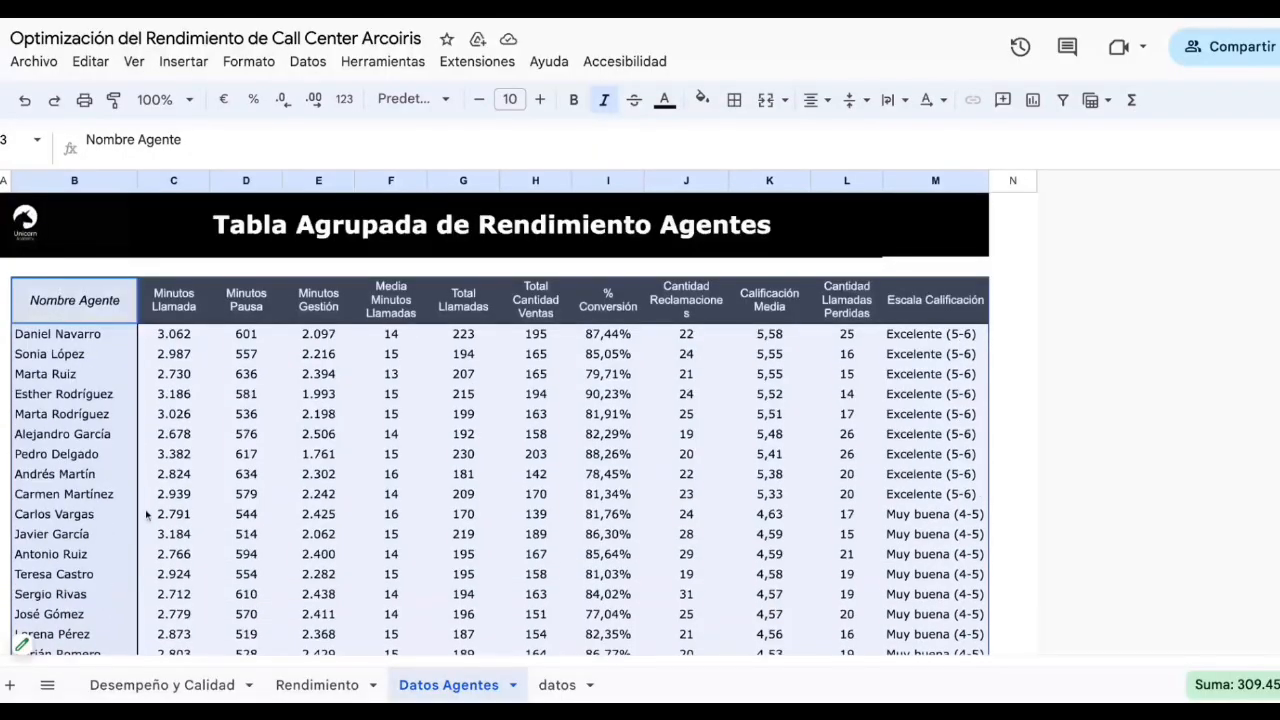
scroll(600, 428, down, 5)
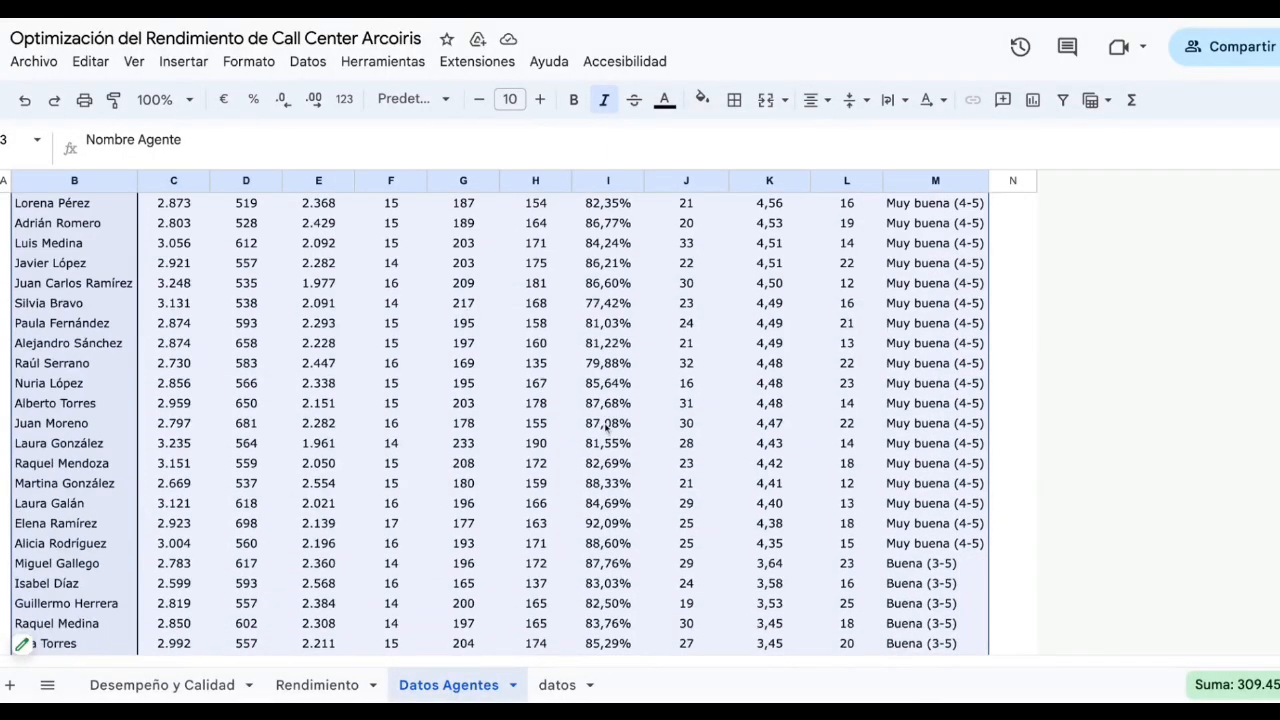
scroll(607, 427, down, 5)
scroll(615, 427, up, 10)
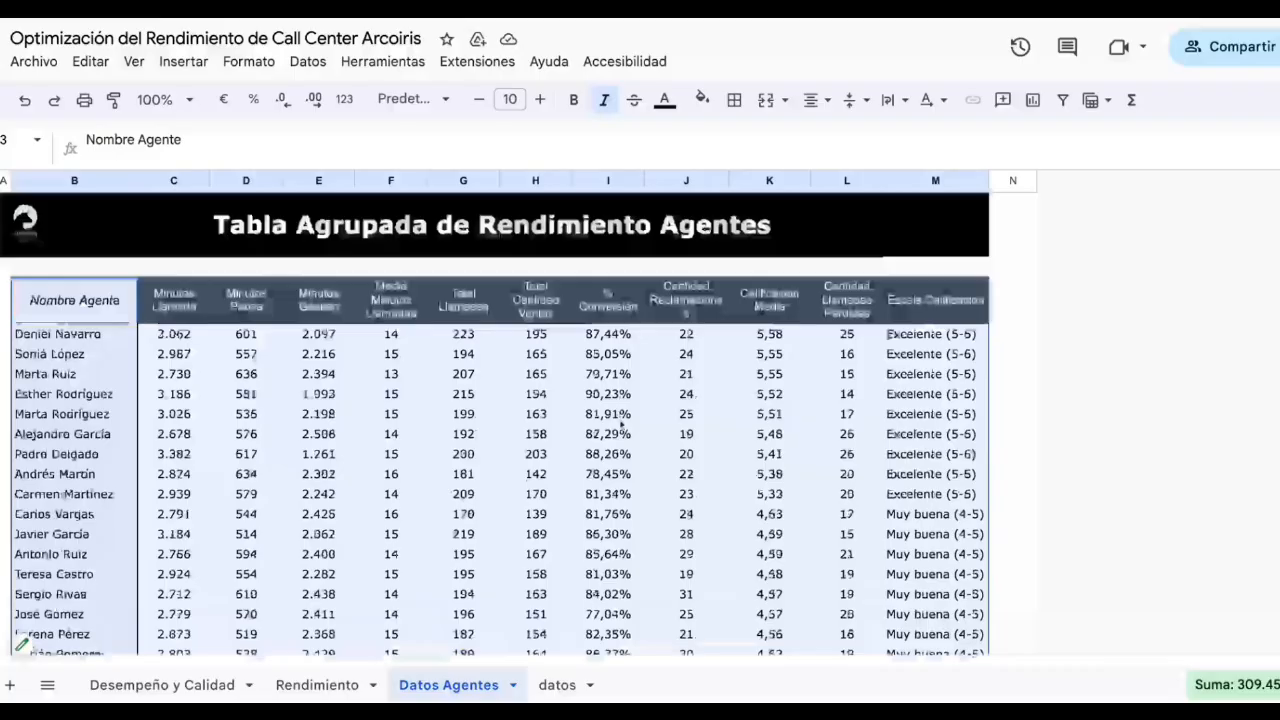
Display the second agent's Escala Calificación formula, highlight the table from that column's header, and select the seventh agent's Total Llamadas cell
click(925, 352)
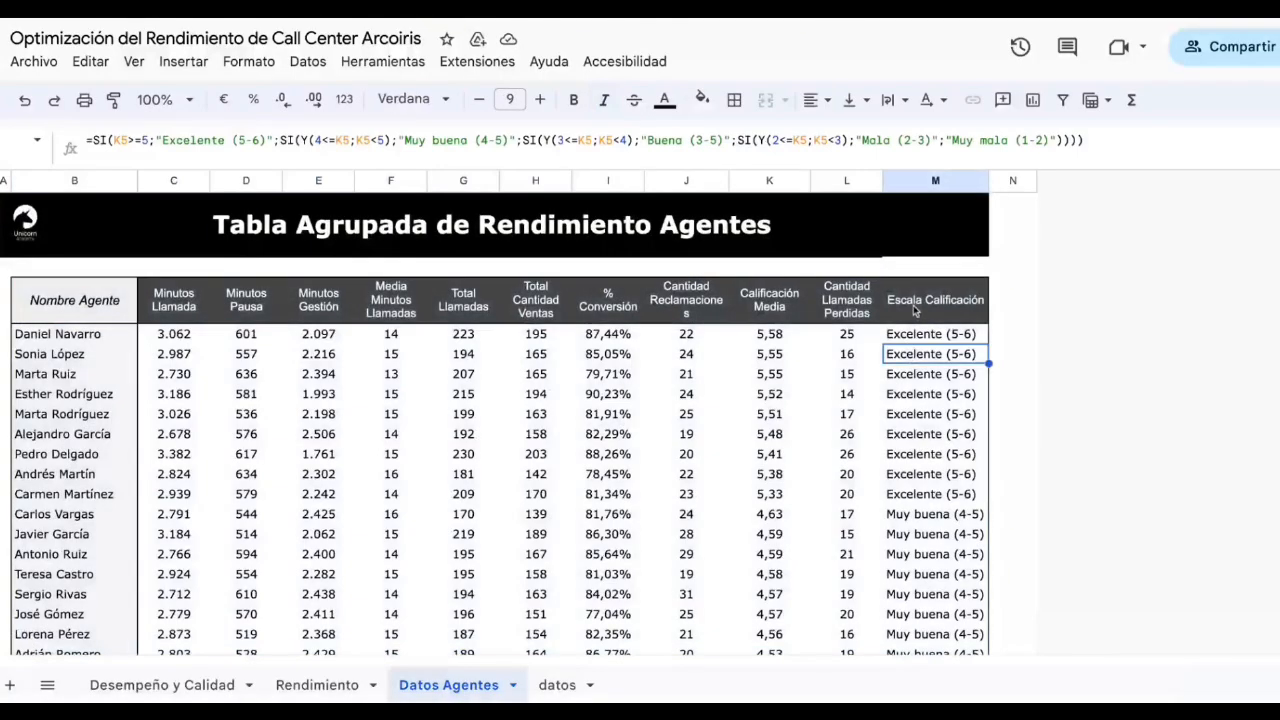
drag(916, 309, 115, 685)
scroll(463, 420, up, 10)
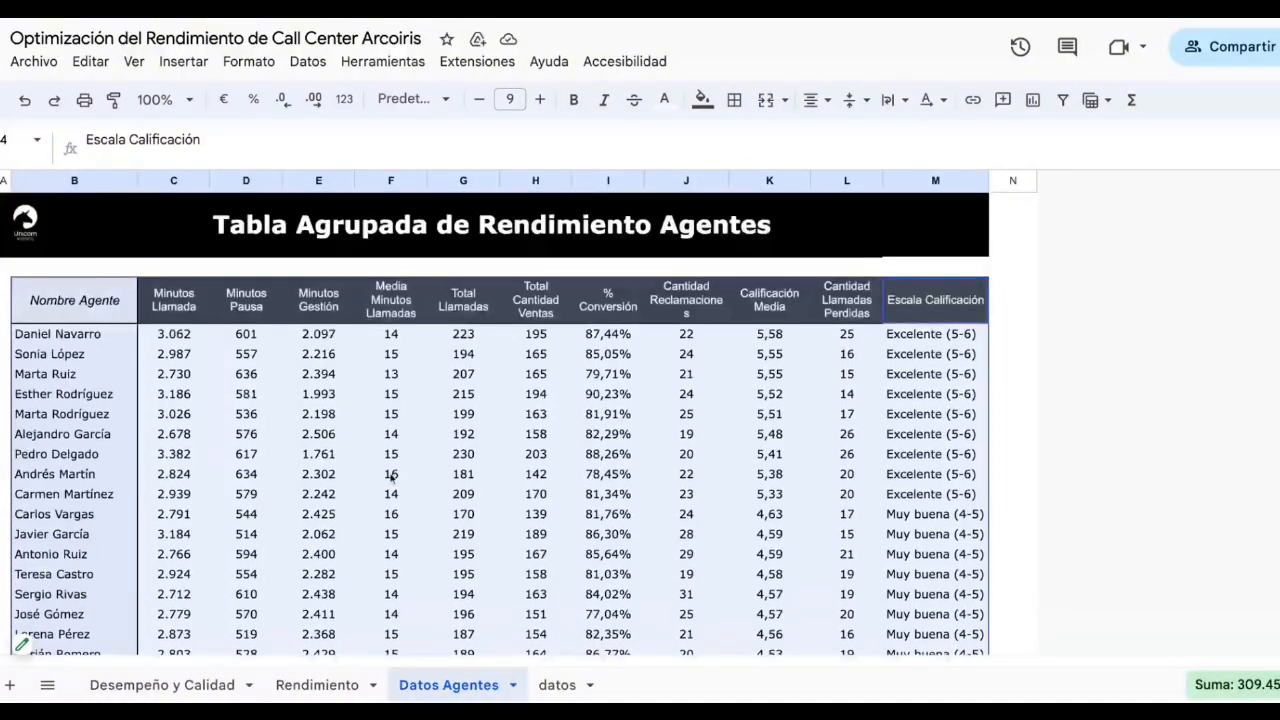
click(463, 454)
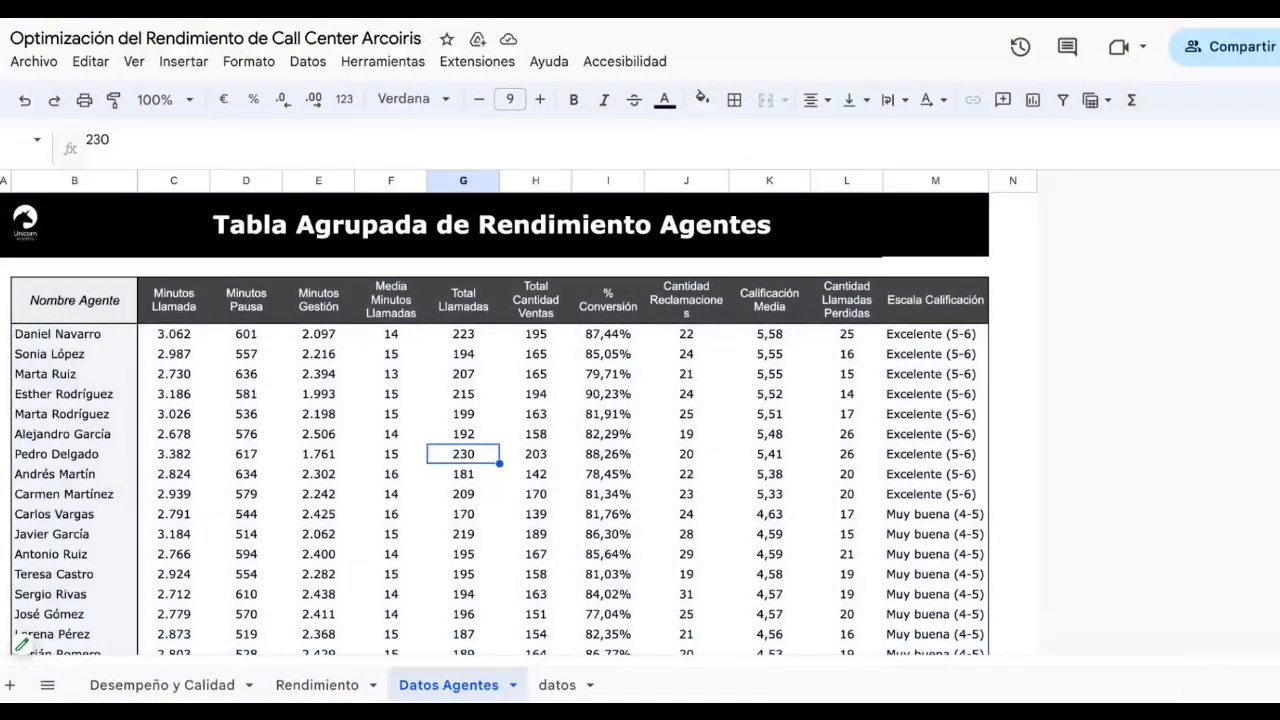
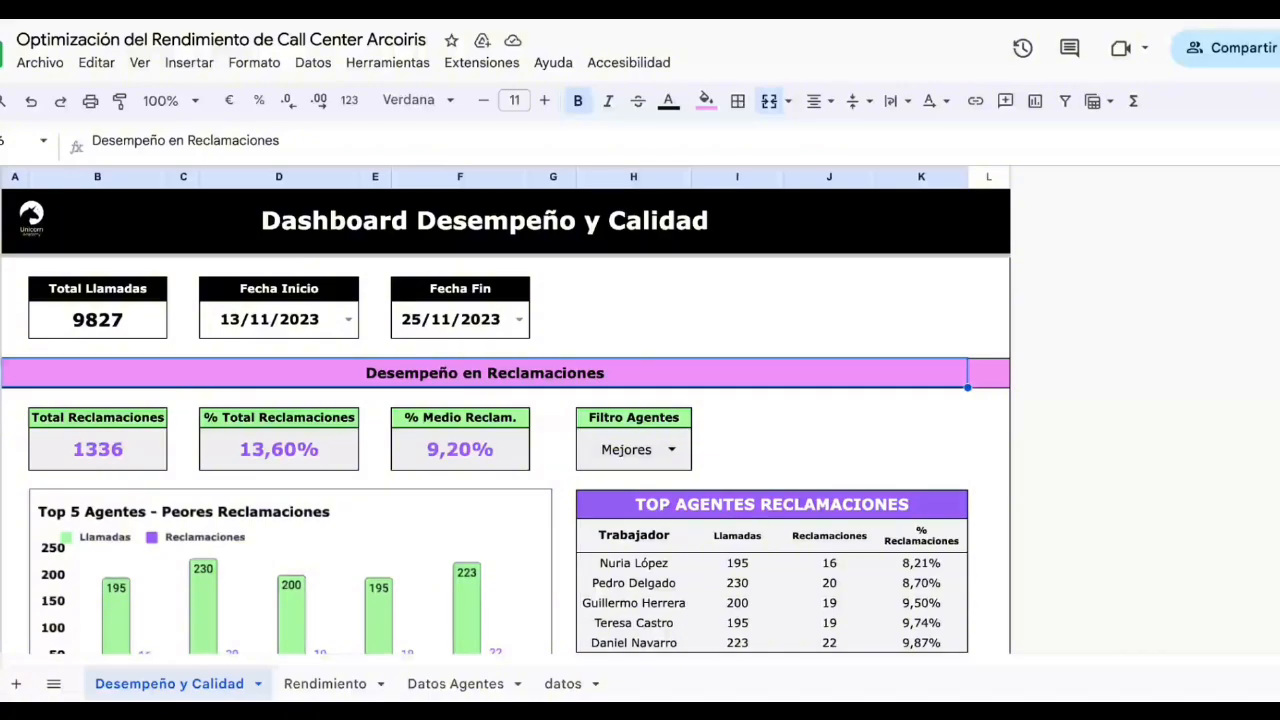
Review the Desempeño y Calidad dashboard's reclamaciones and ventas sections and list the dates available for Fecha Inicio
scroll(705, 370, down, 10)
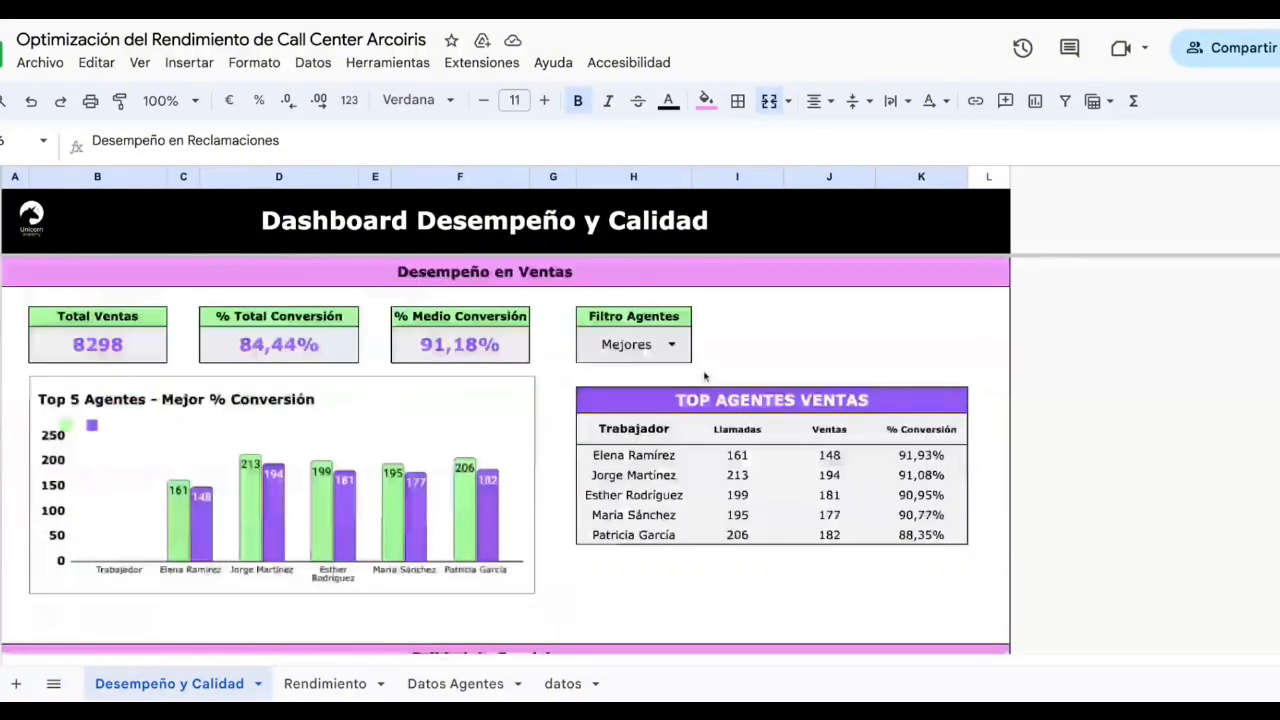
scroll(707, 377, down, 3)
scroll(707, 377, up, 15)
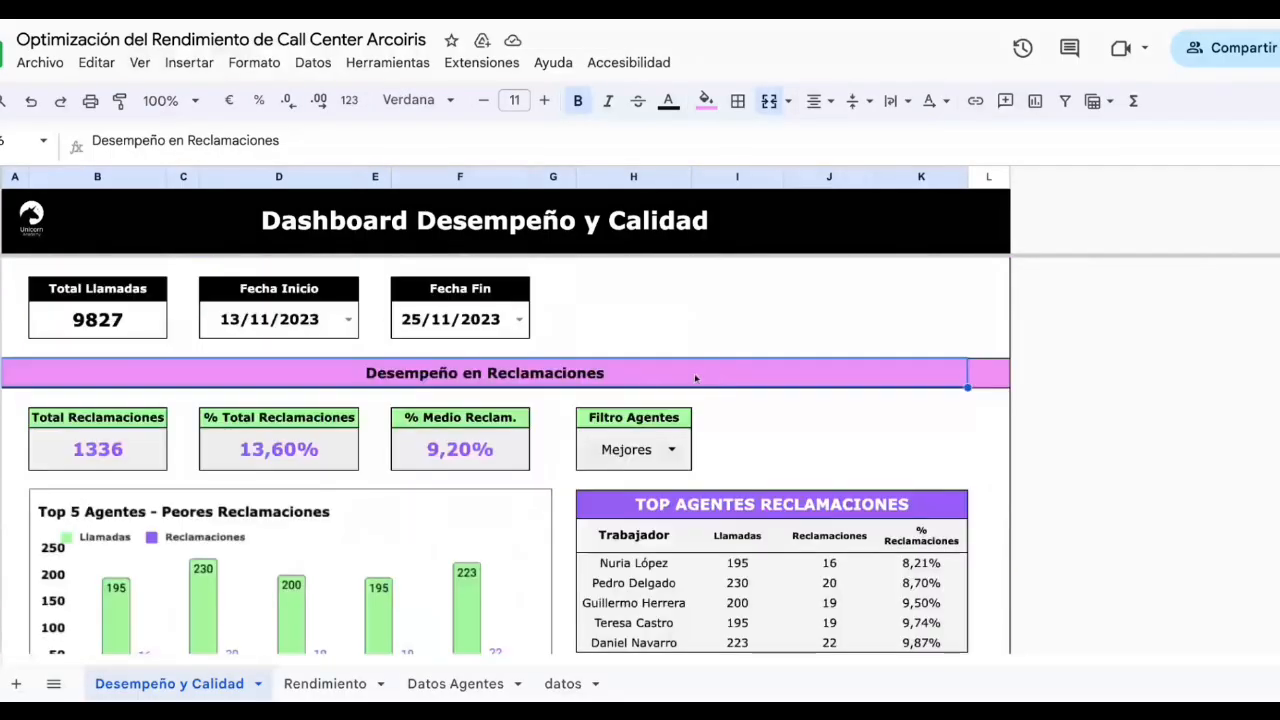
click(348, 319)
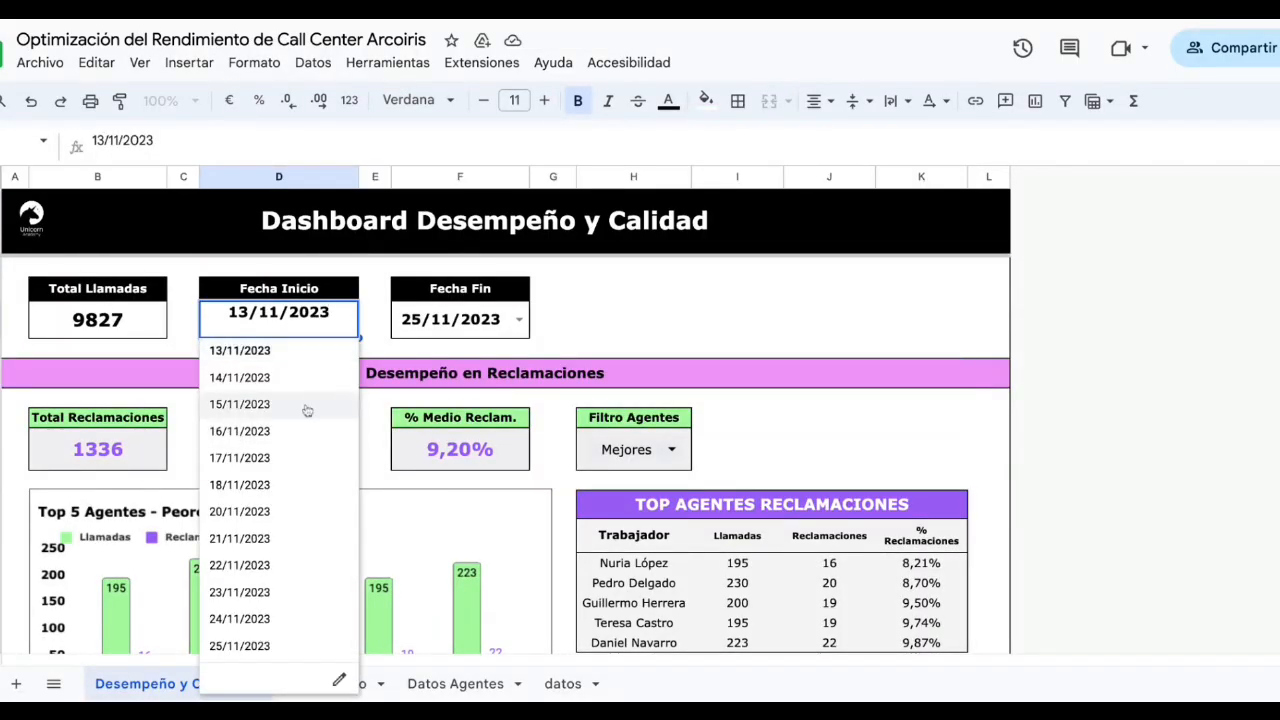
click(650, 334)
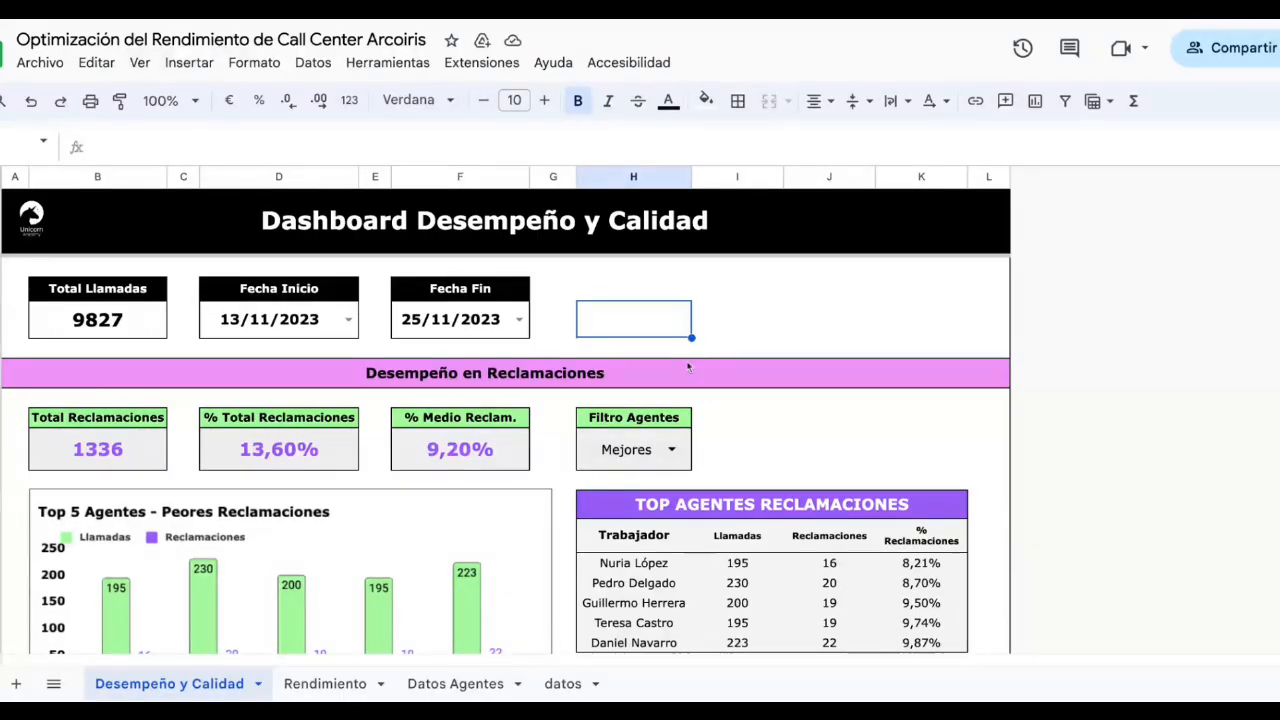
scroll(703, 494, down, 10)
scroll(718, 504, up, 10)
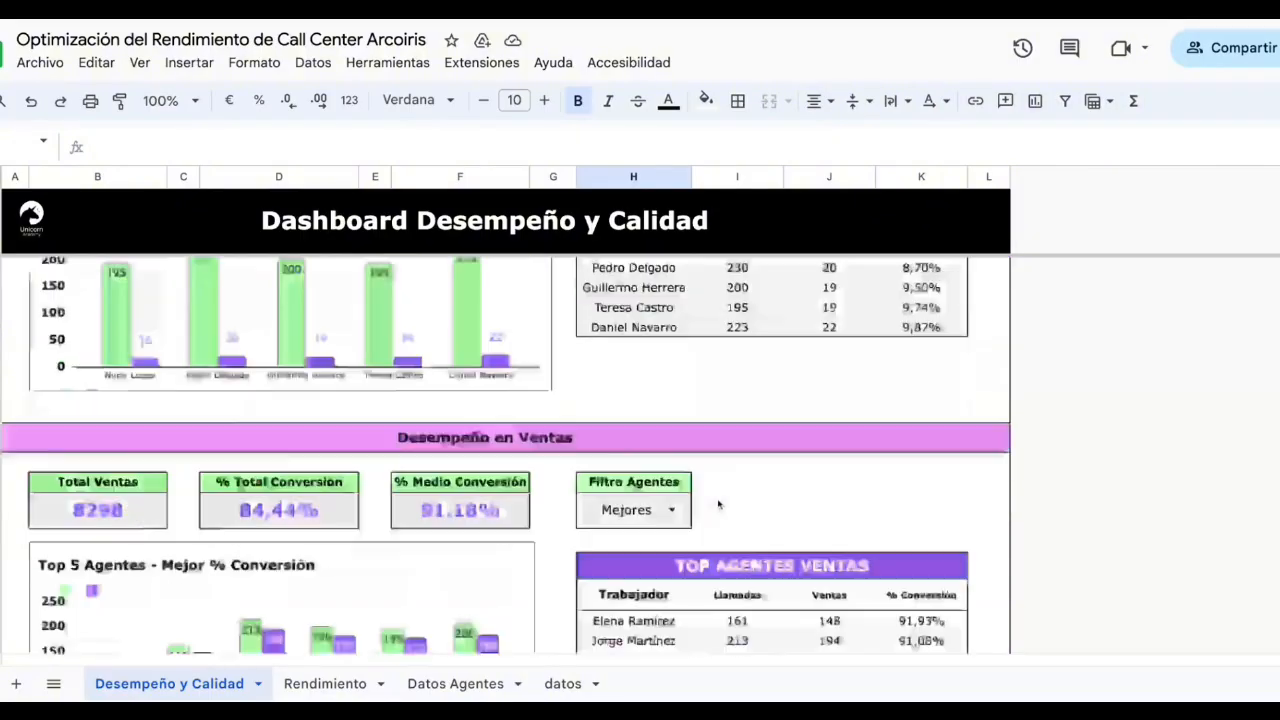
Try 20/11/2023 and 21/11/2023 as Fecha Inicio and review the Desempeño en Reclamaciones chart and table
click(347, 334)
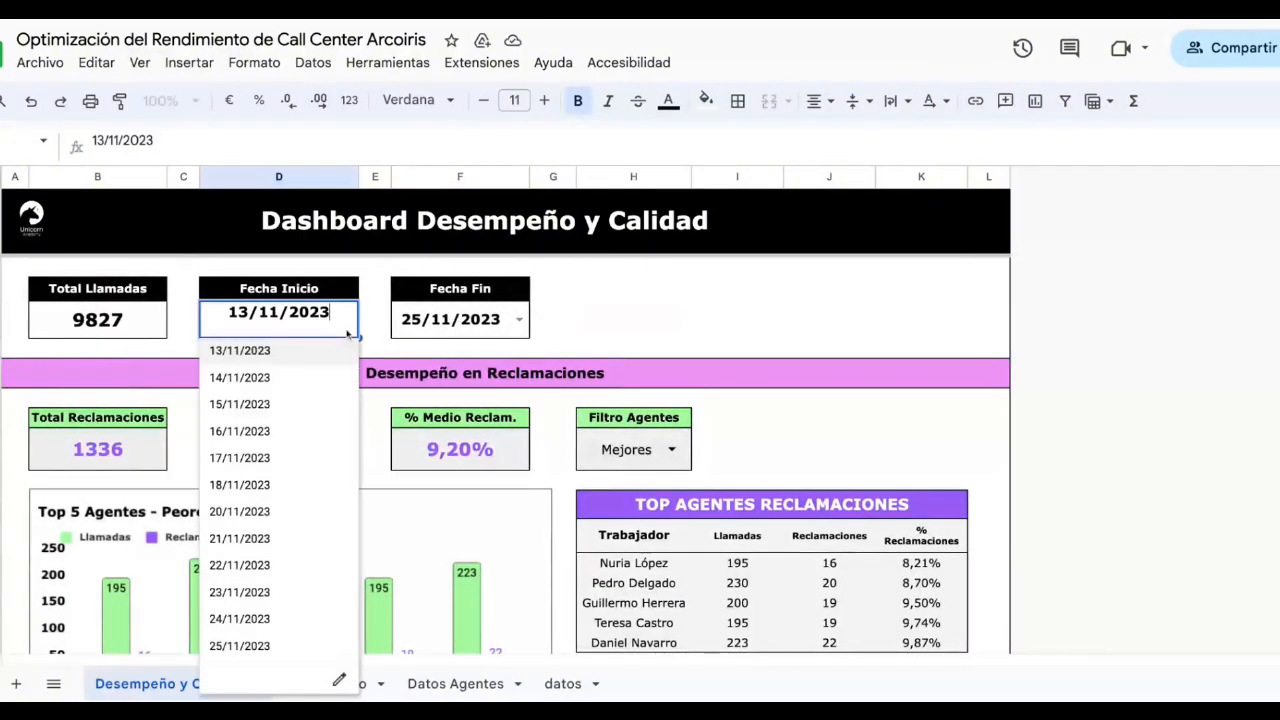
click(311, 512)
scroll(312, 512, down, 2)
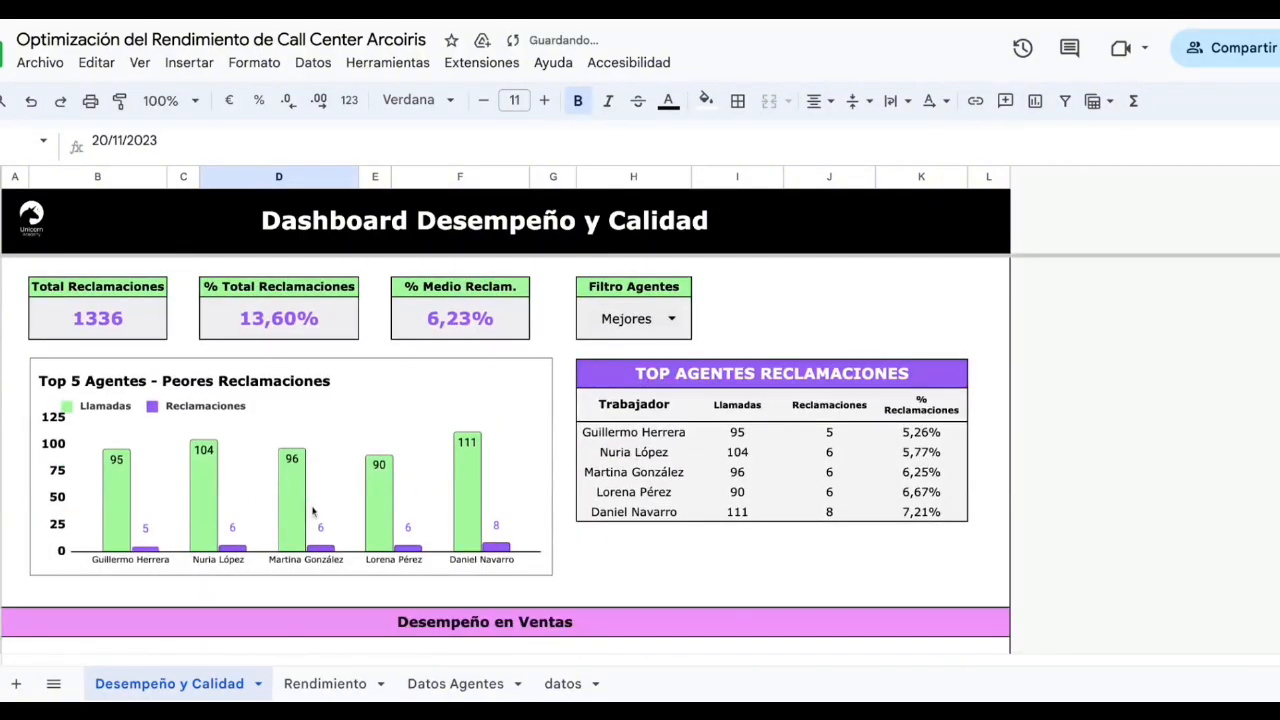
scroll(578, 451, up, 2)
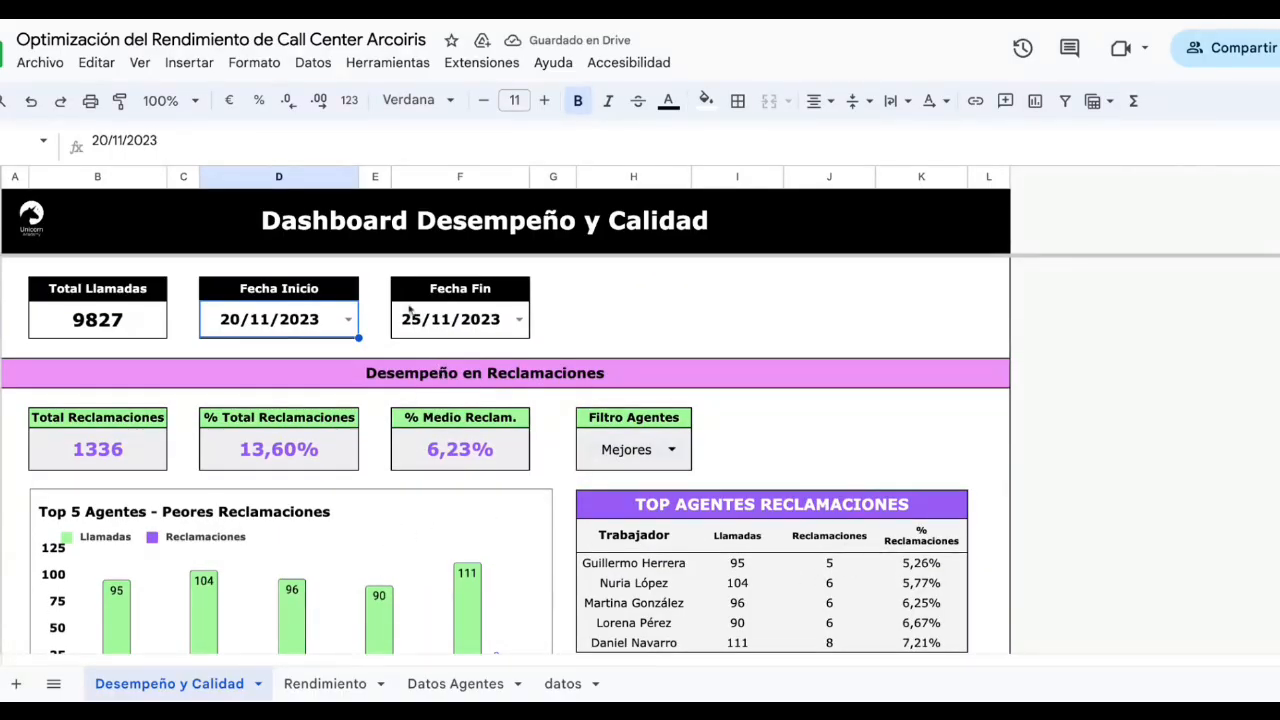
click(346, 318)
click(240, 538)
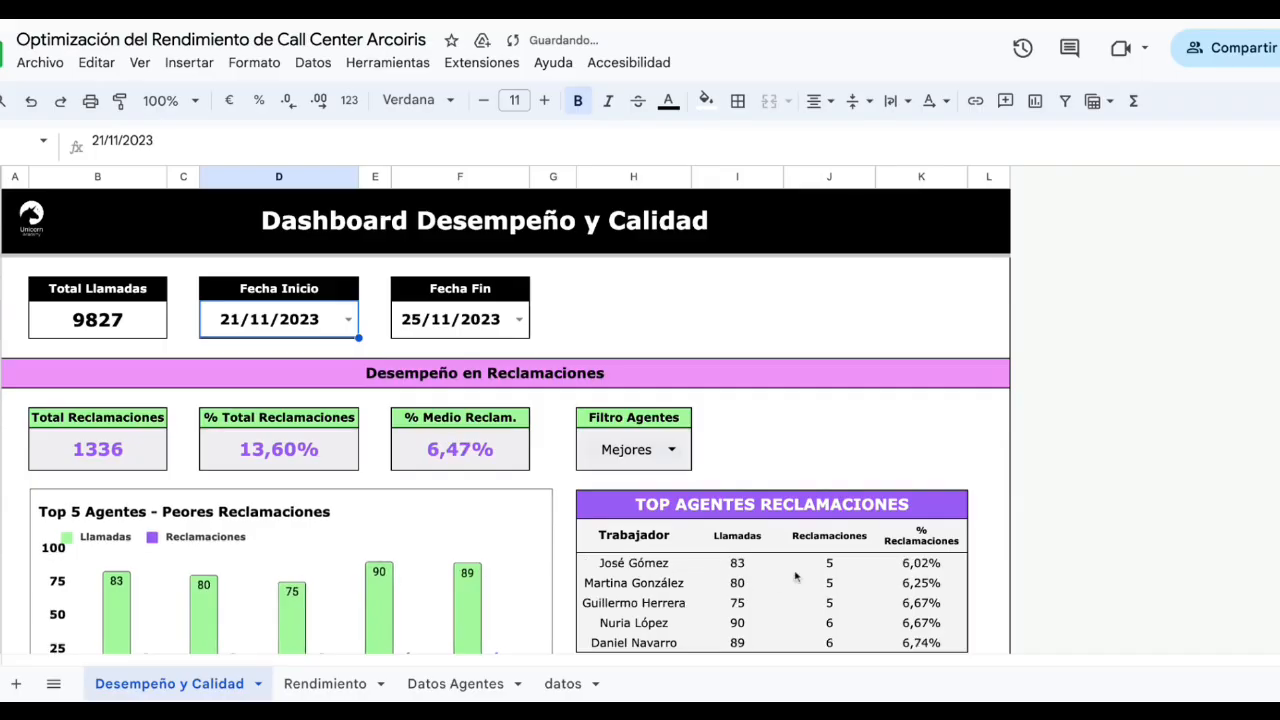
Set Fecha Inicio back to 13/11/2023 and select an empty cell beside the date filters
click(348, 319)
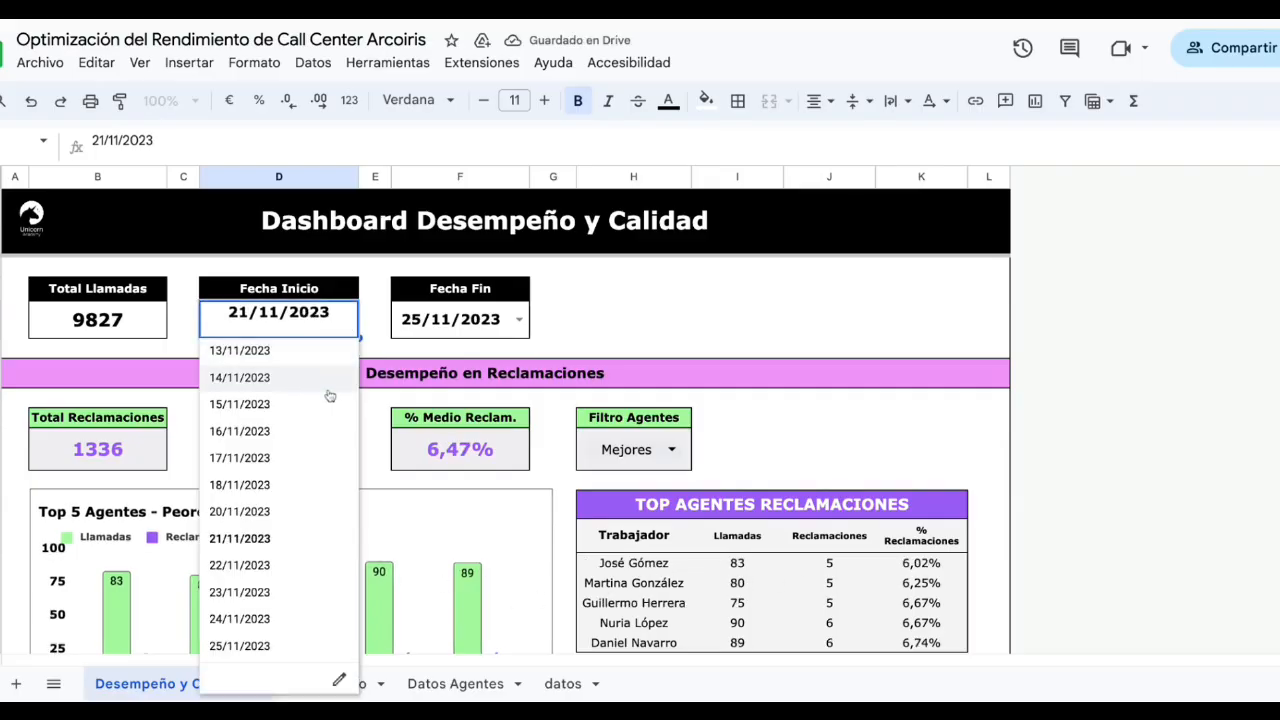
click(328, 352)
click(634, 290)
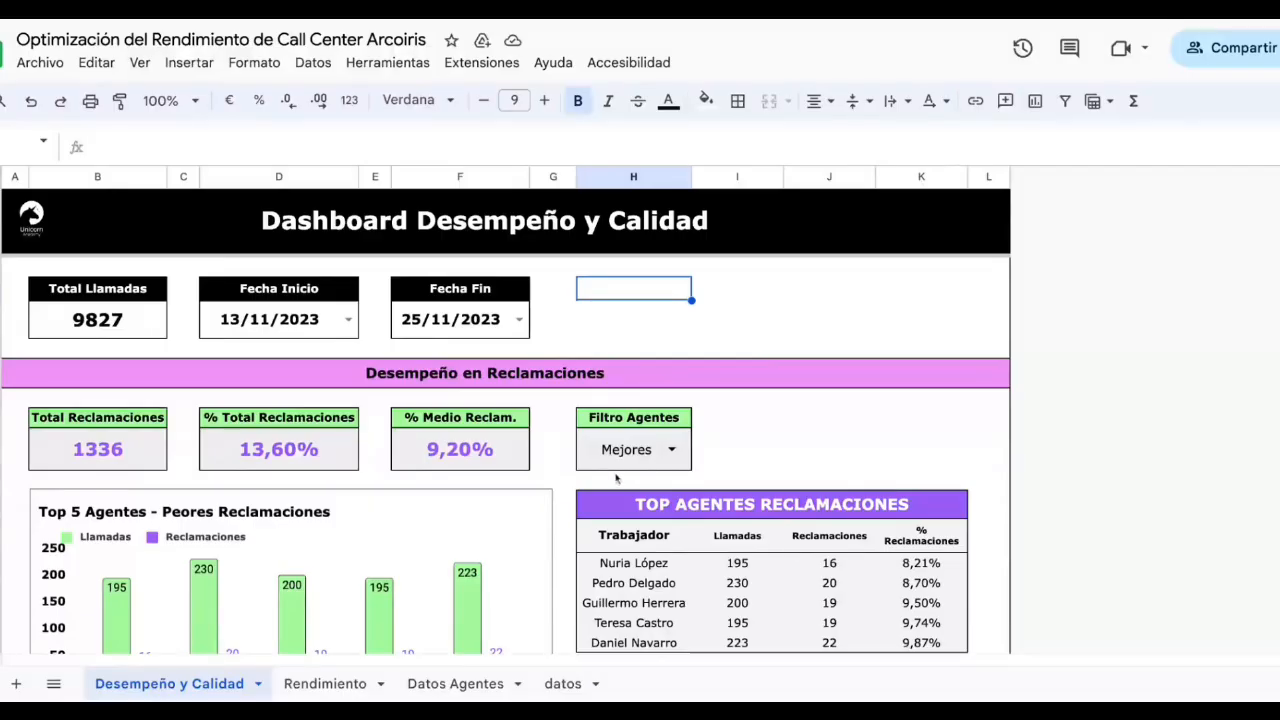
Highlight the dashboard rows with Total Llamadas, Fecha Inicio and Fecha Fin, and inspect the Total Llamadas formula =SUMA(datos!H:H)
drag(2, 266, 2, 348)
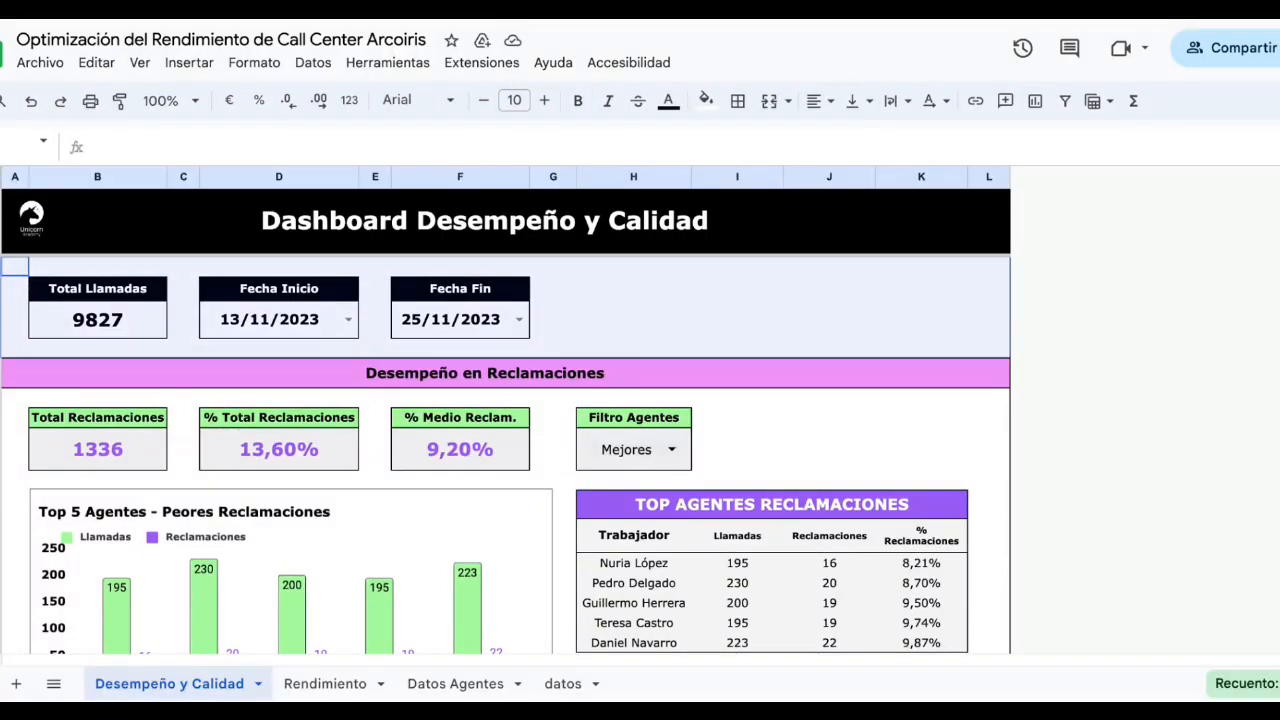
click(110, 320)
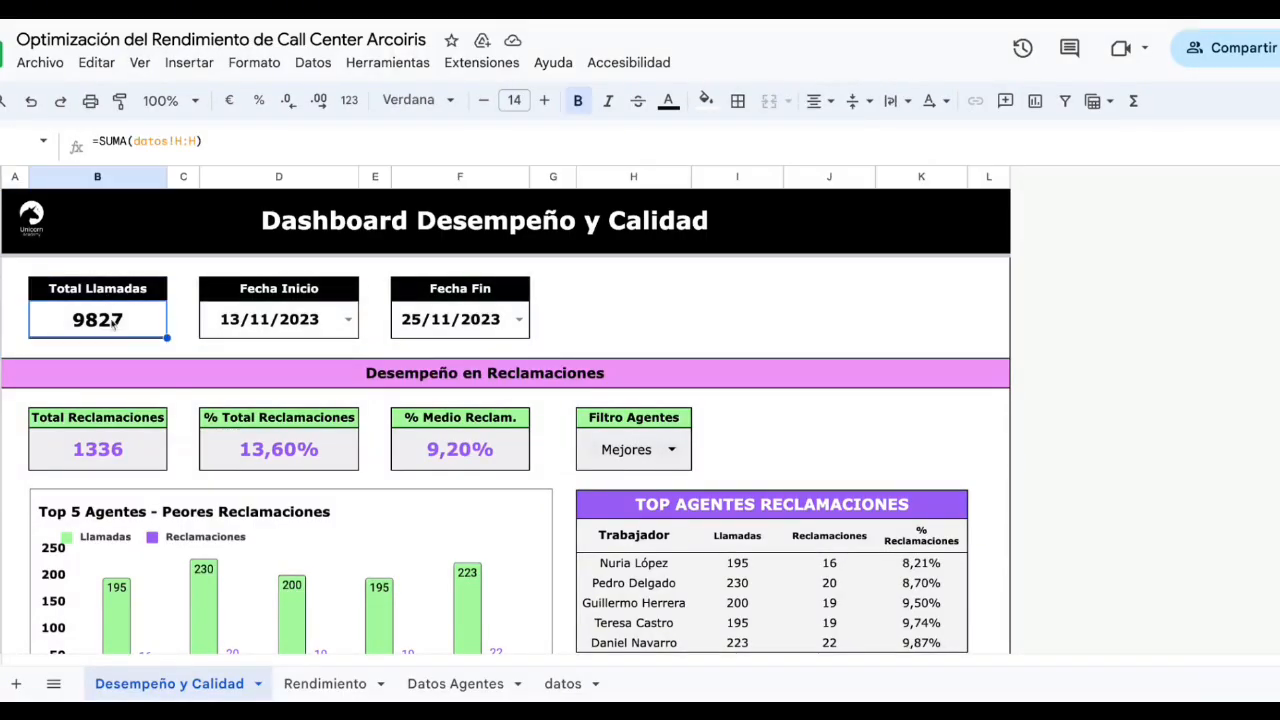
click(216, 141)
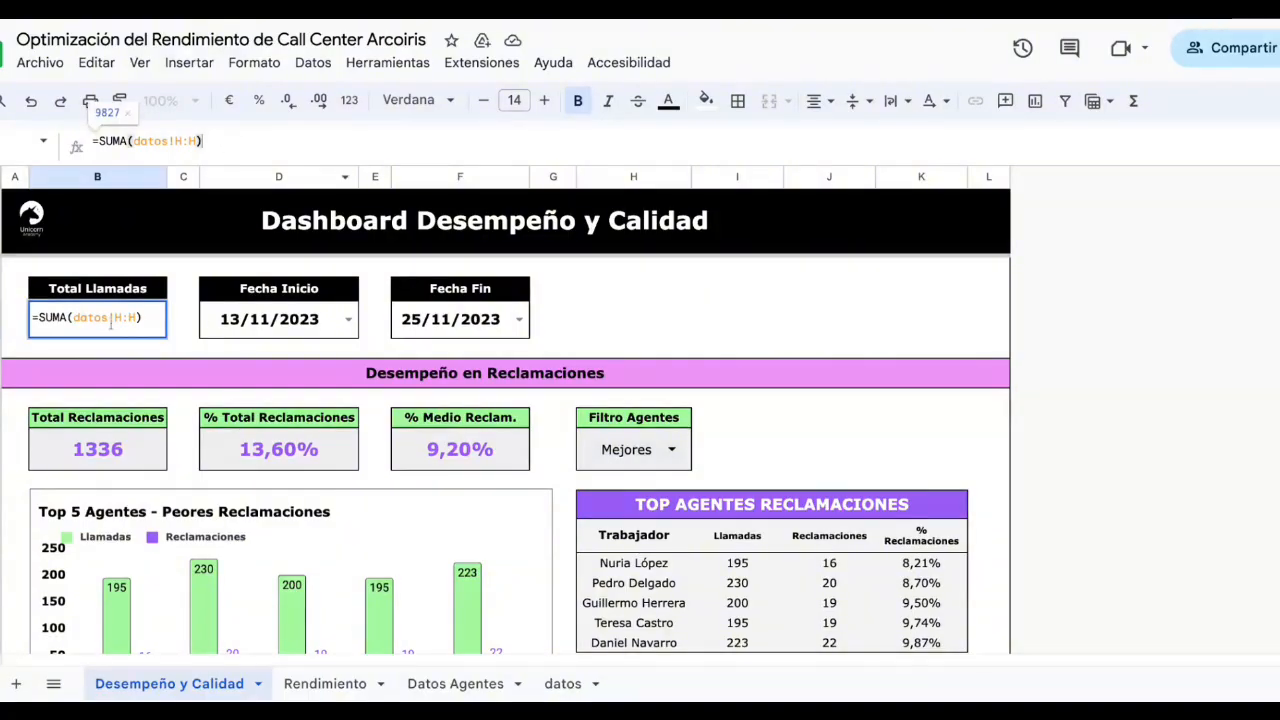
click(600, 290)
Select the whole llamadas column on the datos sheet and check it against the dashboard's Total Llamadas formula
click(562, 684)
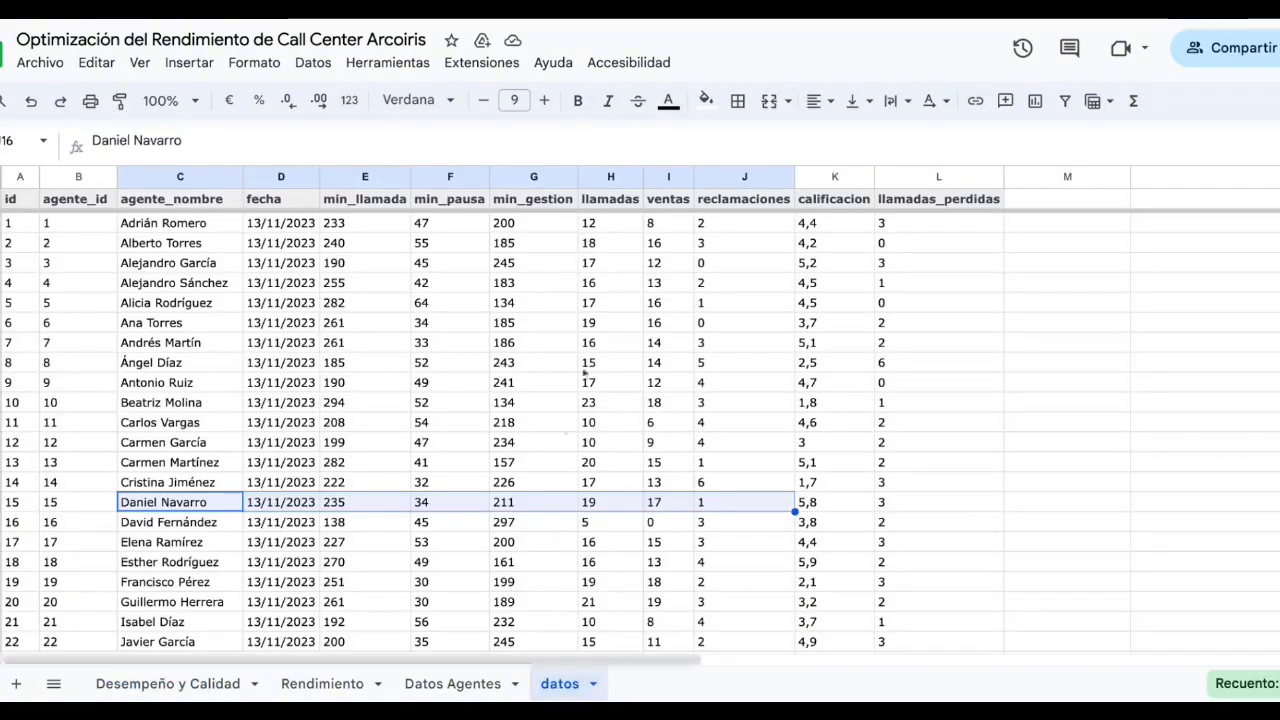
click(605, 283)
click(611, 177)
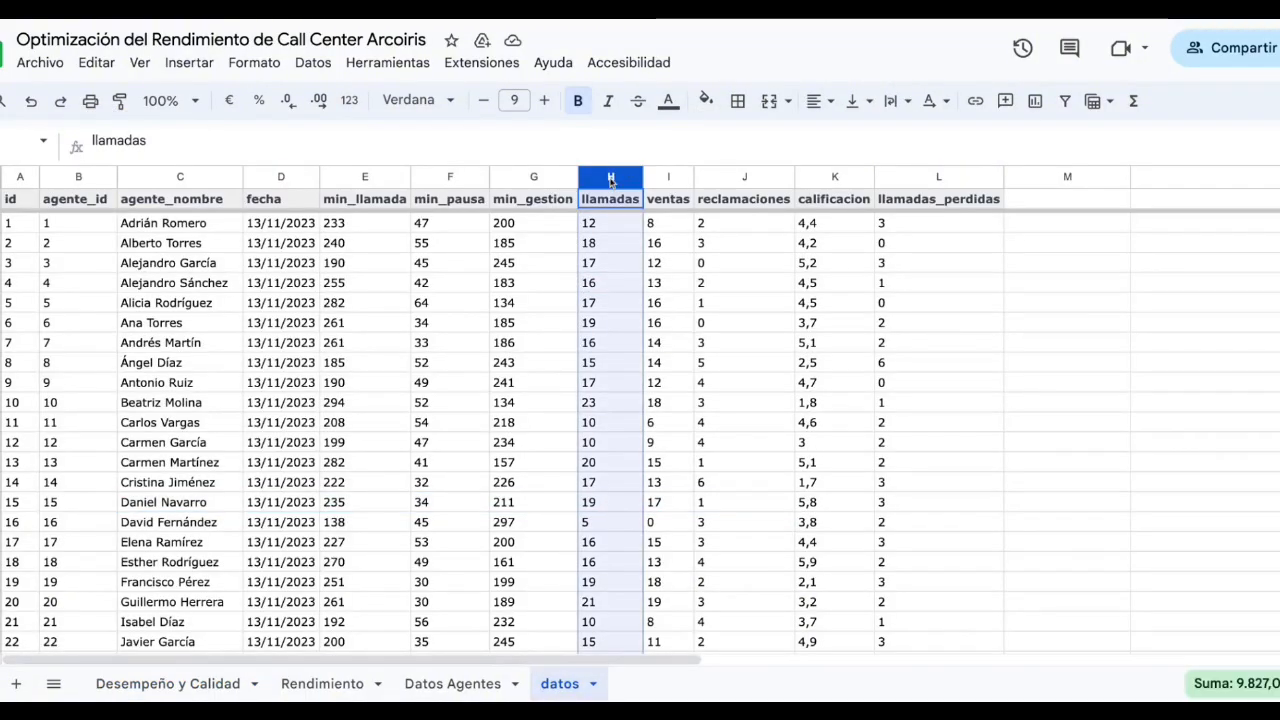
click(168, 684)
click(221, 141)
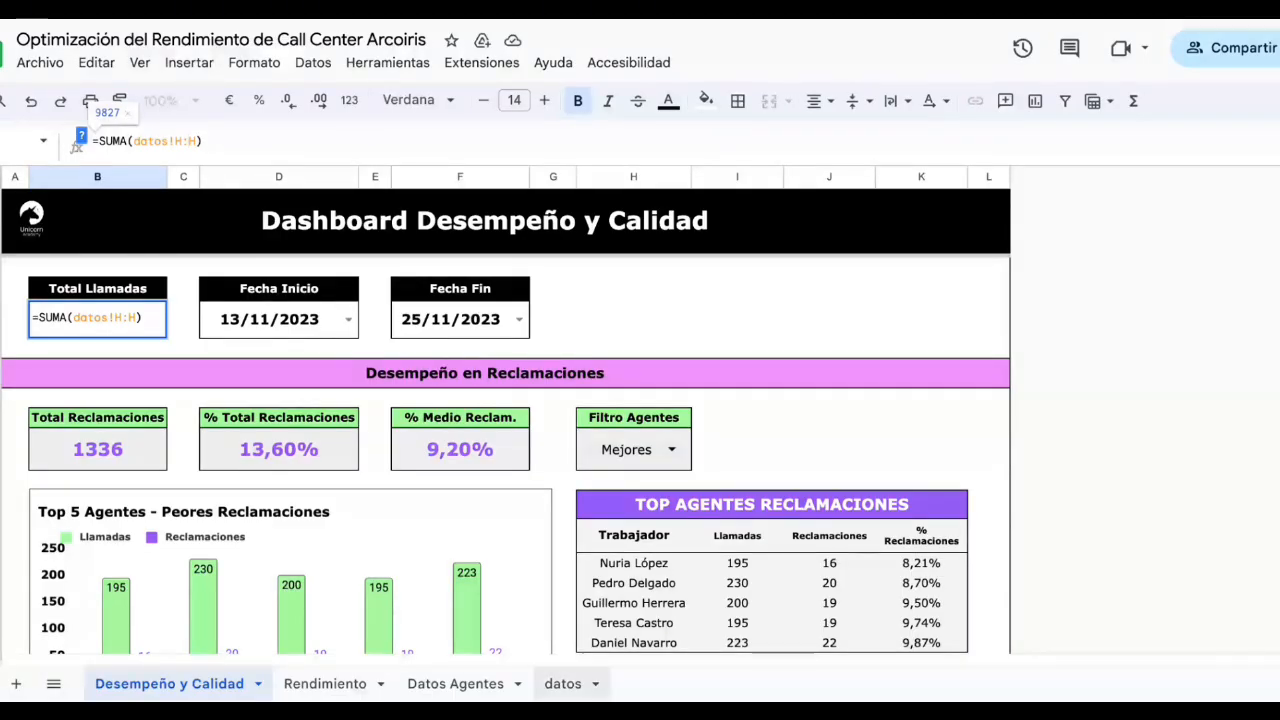
Go to the end of the llamadas column on the datos sheet and select the row of record 600
click(562, 684)
click(622, 447)
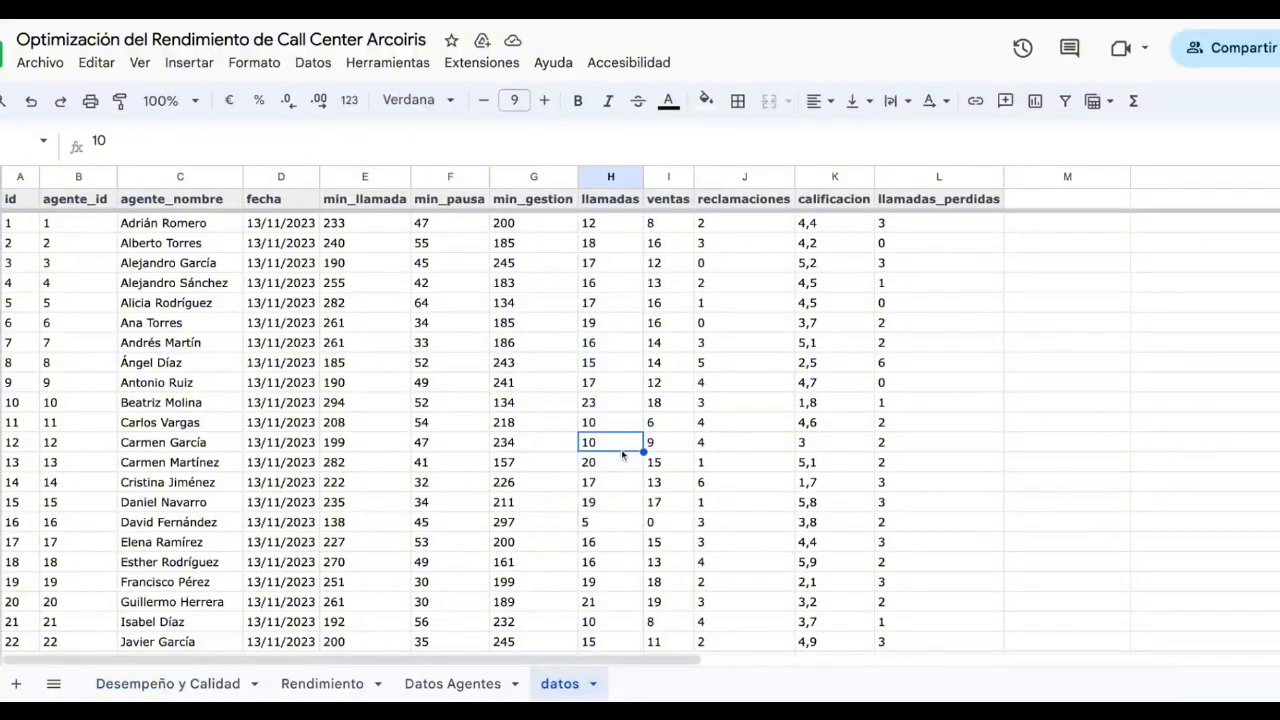
key(ctrl+Down)
key(Down)
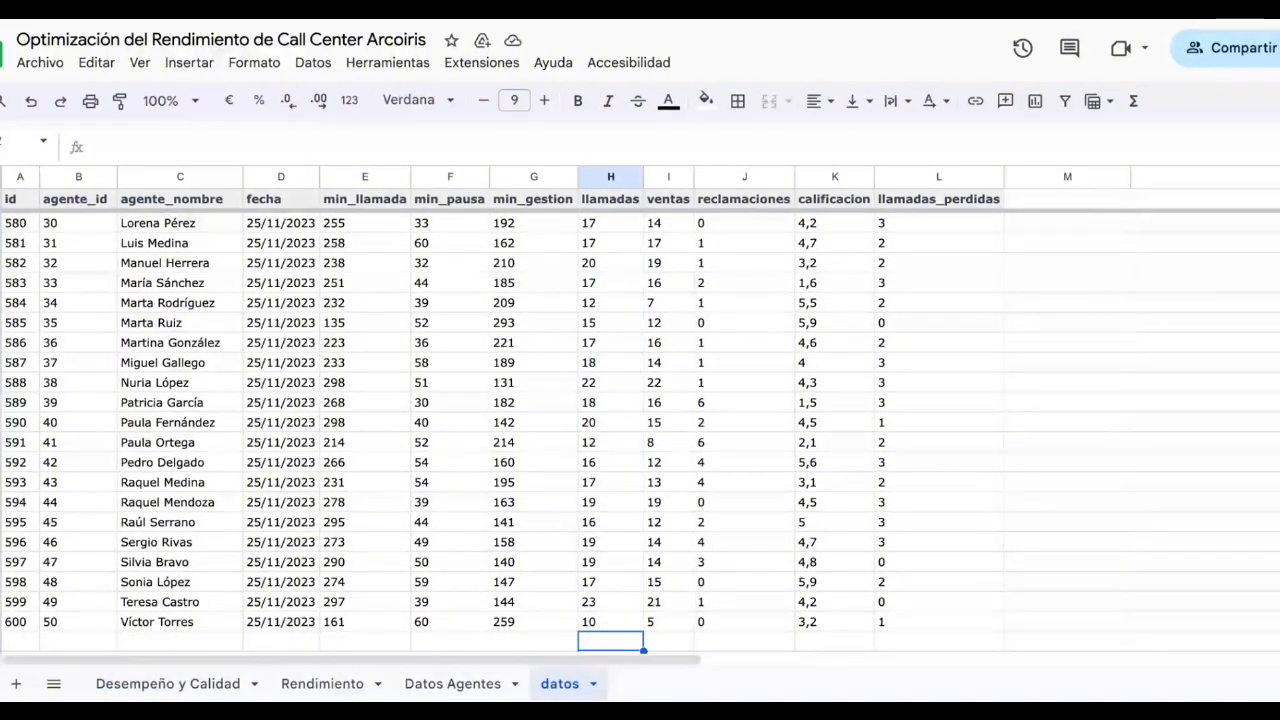
scroll(591, 537, down, 1)
click(0, 542)
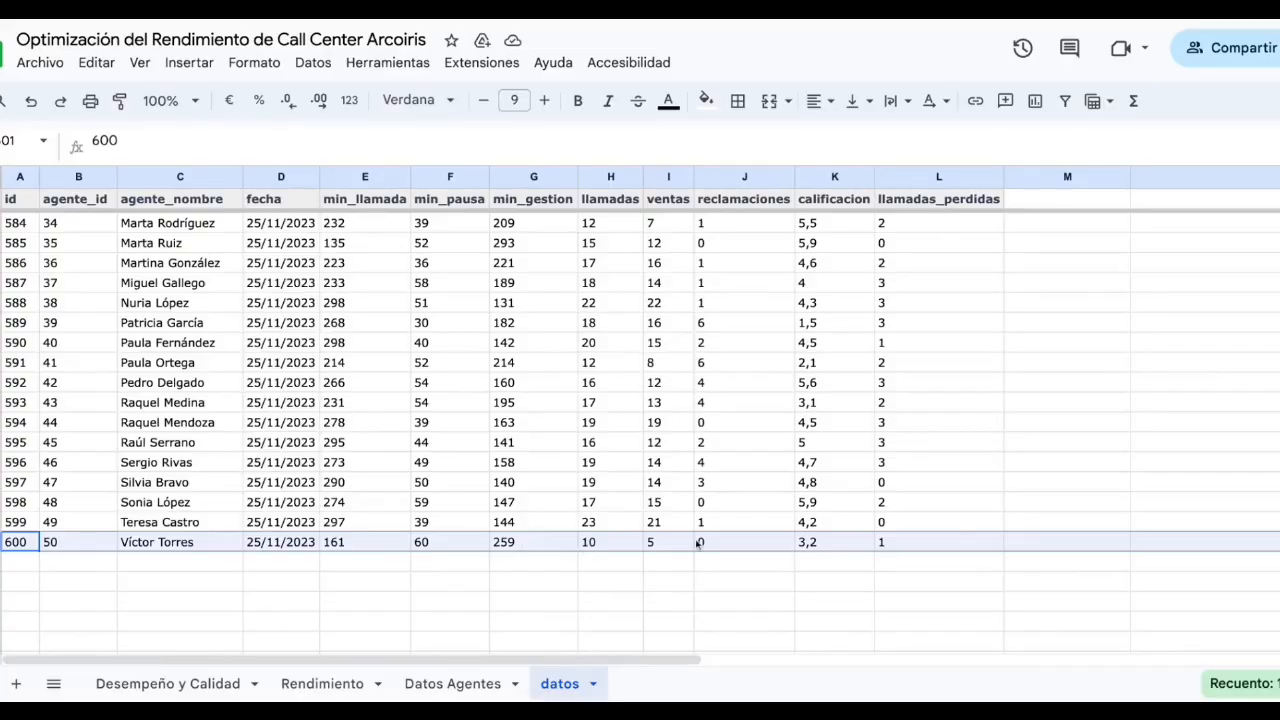
Enter 12 as a trial value in the first empty llamadas cell below record 600 and delete it
click(622, 563)
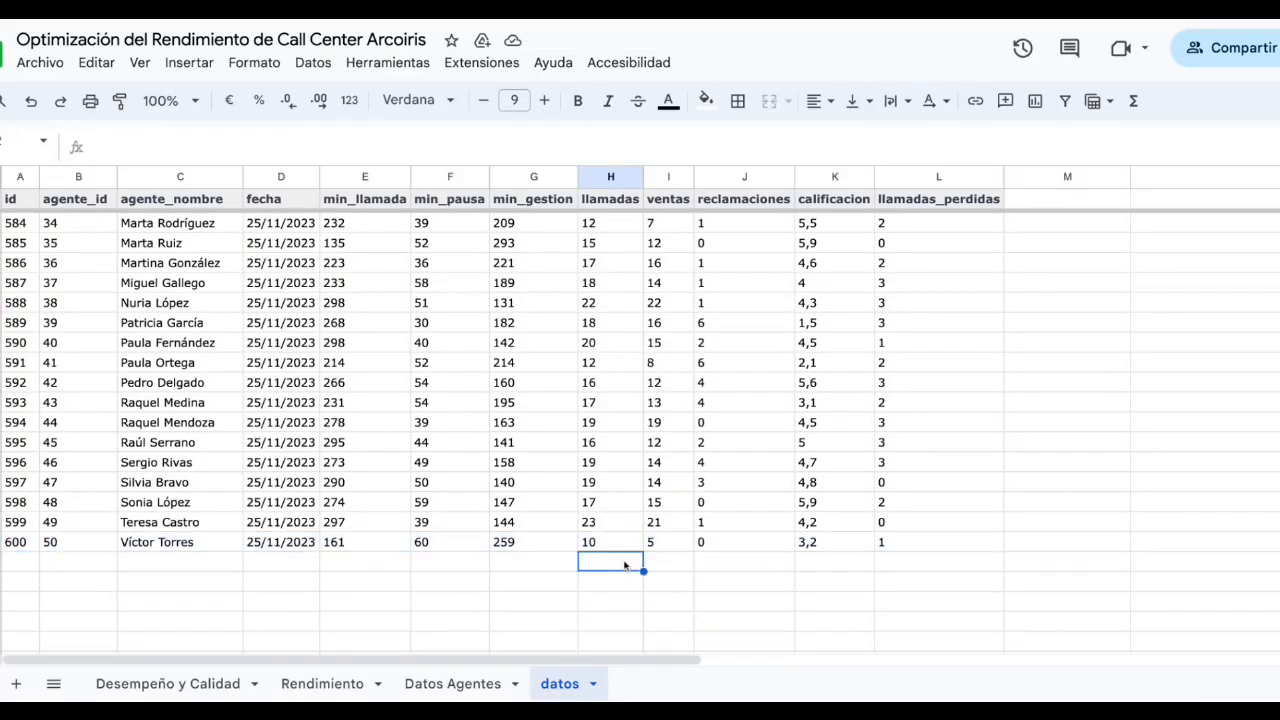
text(12)
key(Return)
key(Up)
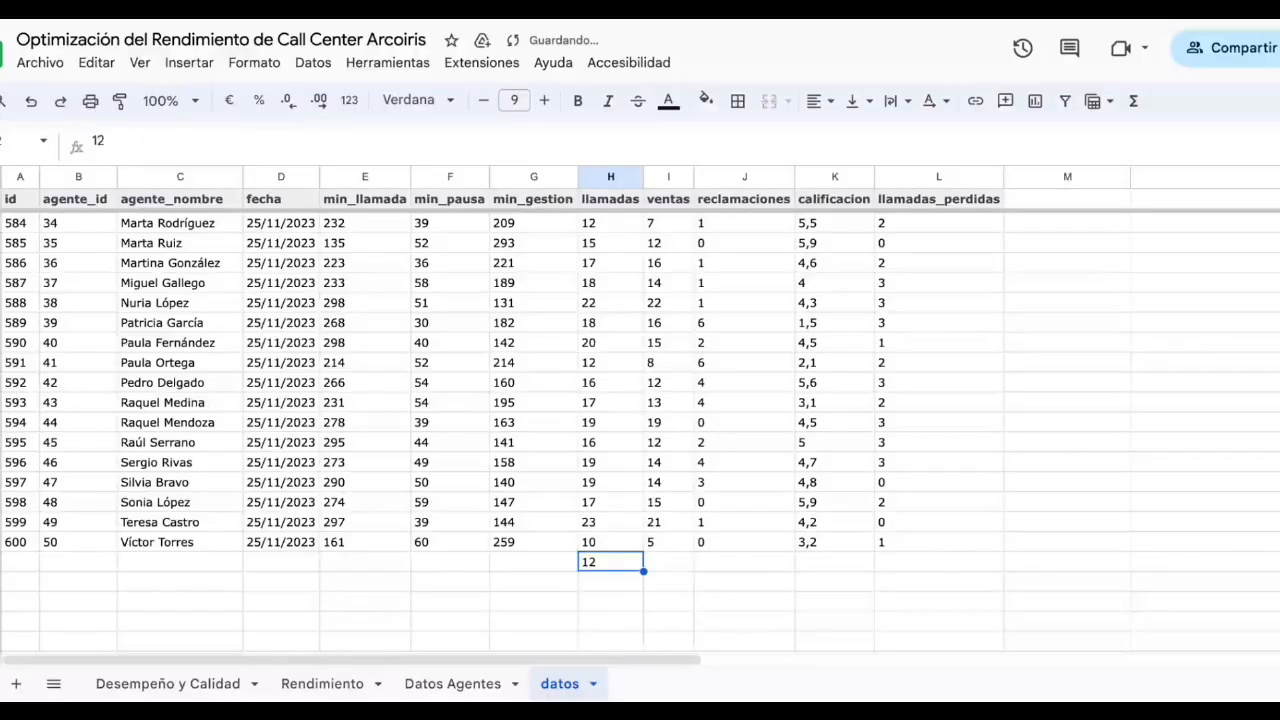
key(Delete)
Review the Desempeño y Calidad dashboard again and point out its Fecha Inicio and Fecha Fin cells
click(168, 683)
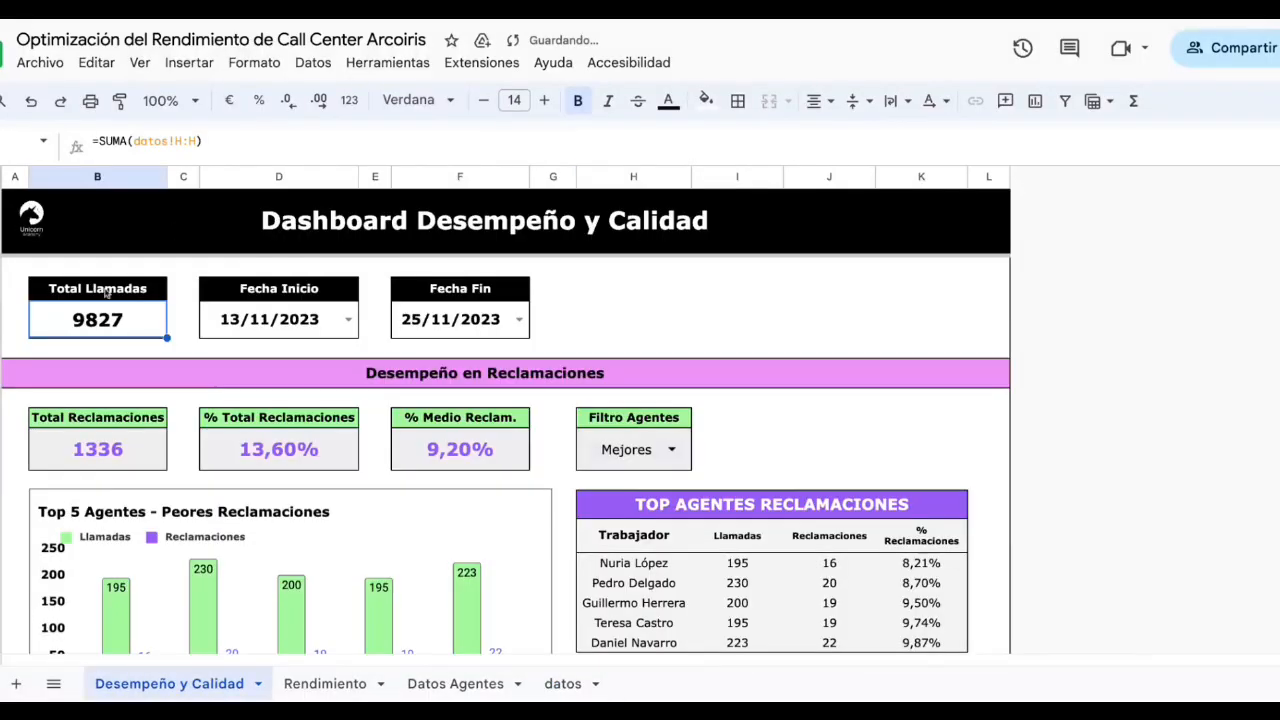
scroll(598, 563, down, 10)
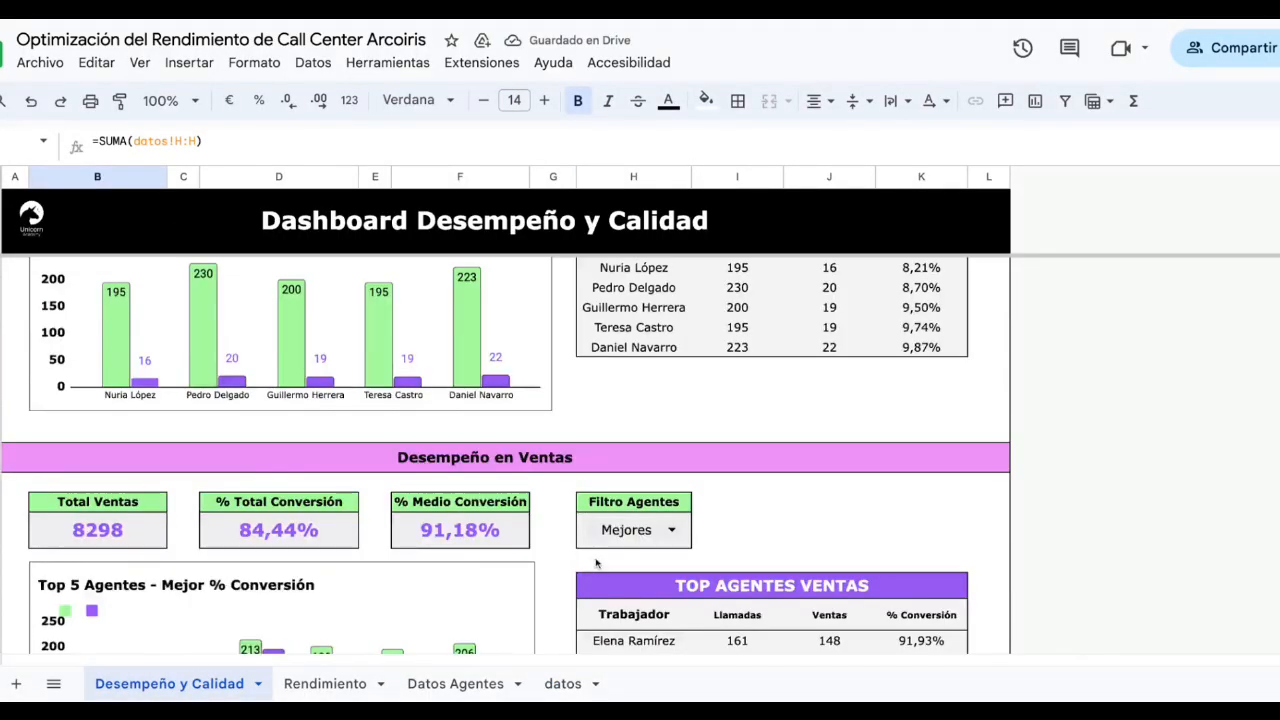
scroll(600, 563, up, 10)
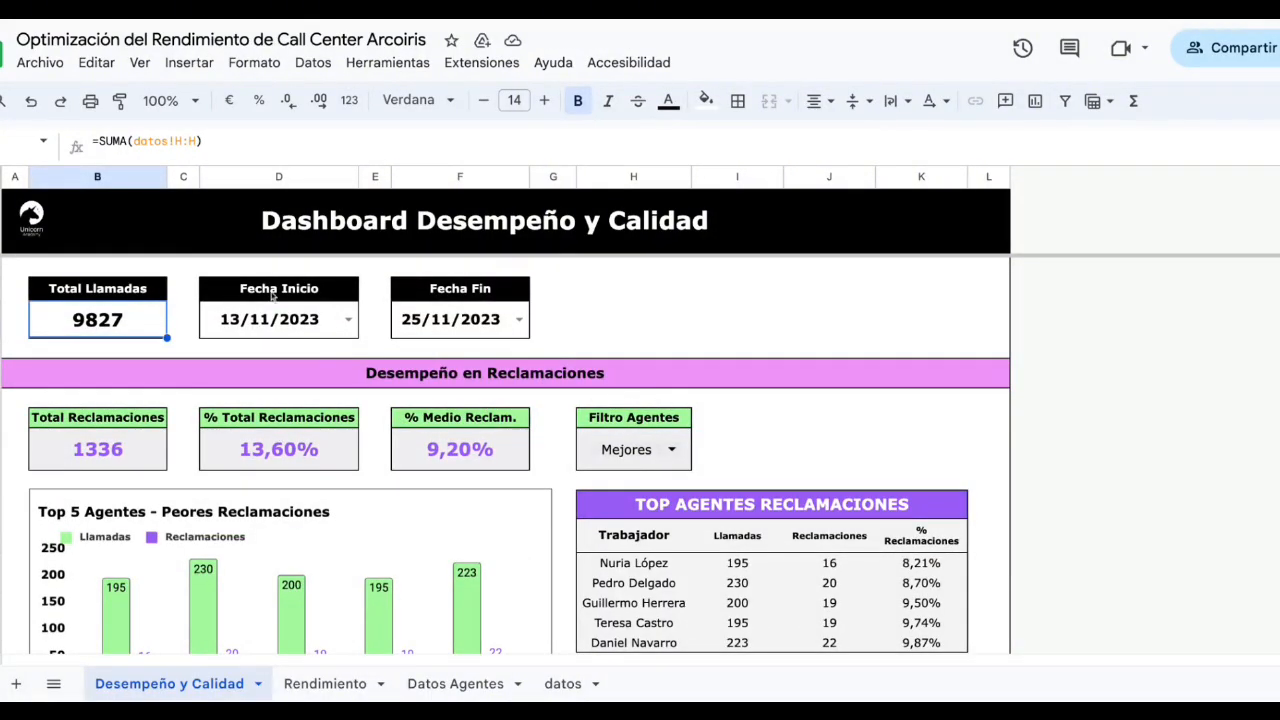
click(320, 320)
click(480, 318)
click(340, 319)
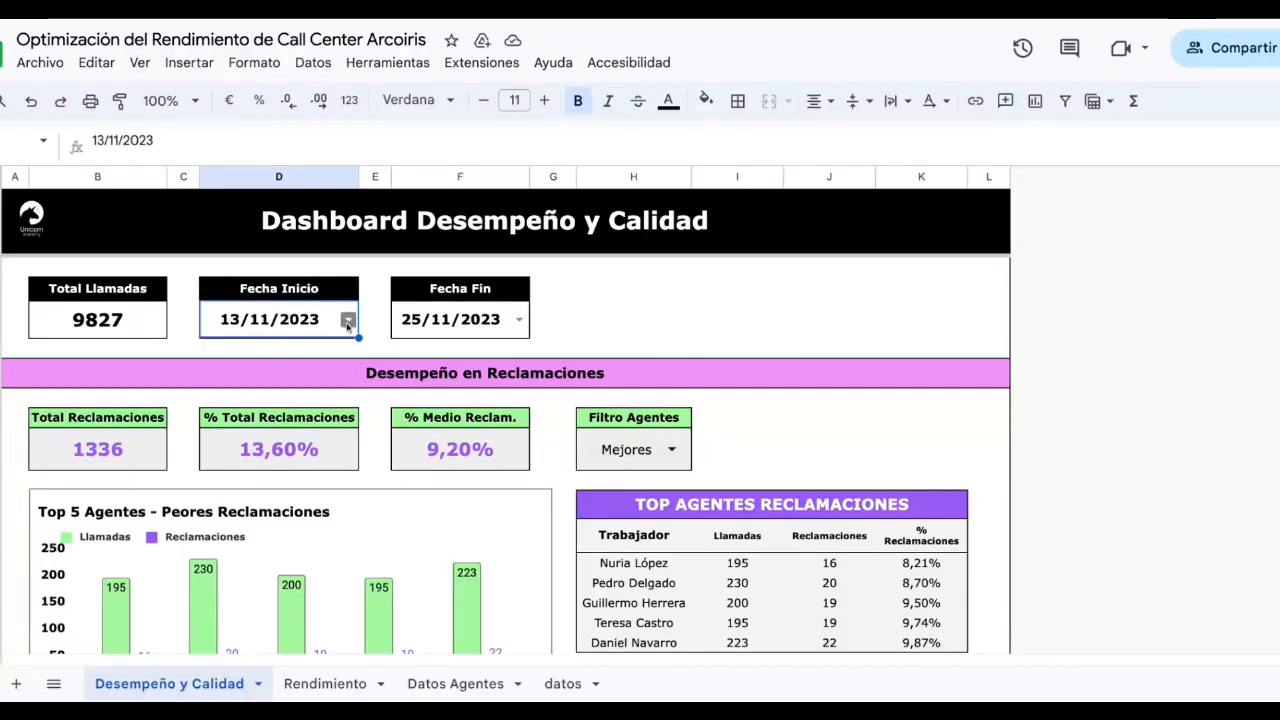
View the available Fecha Inicio dates and open the dropdown validation rule of that cell to examine its source range
click(348, 319)
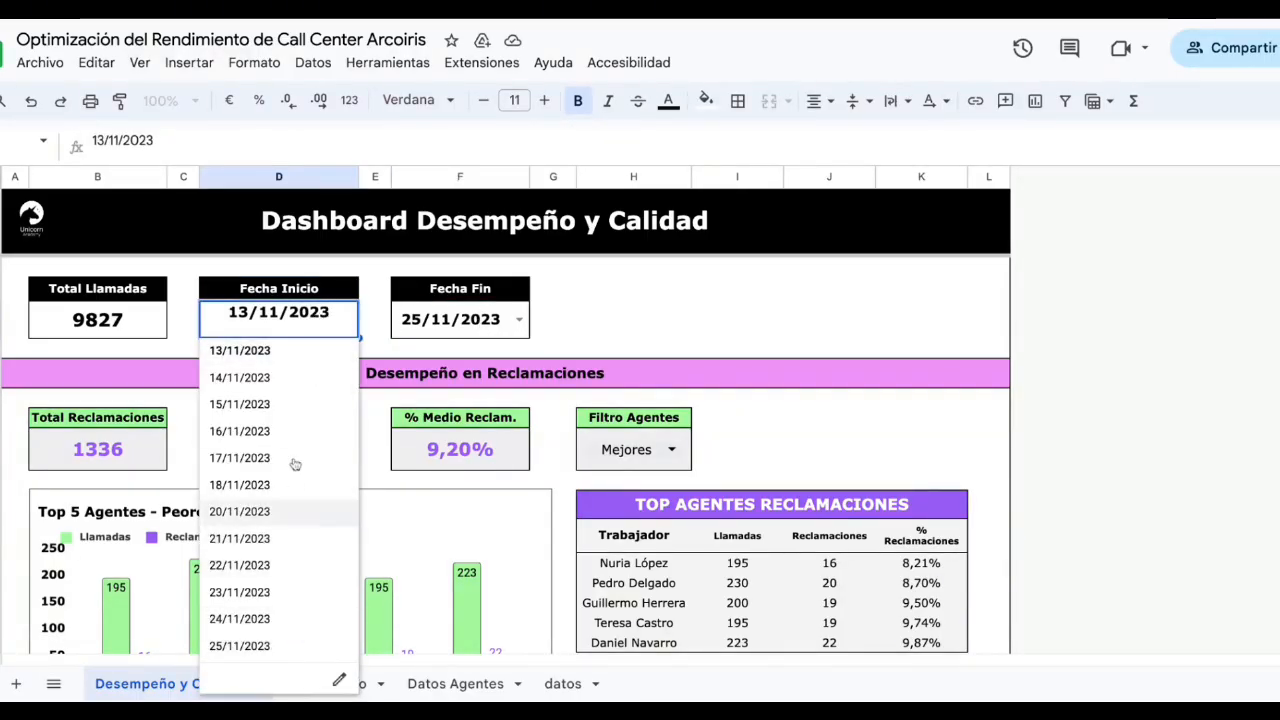
click(653, 291)
click(280, 322)
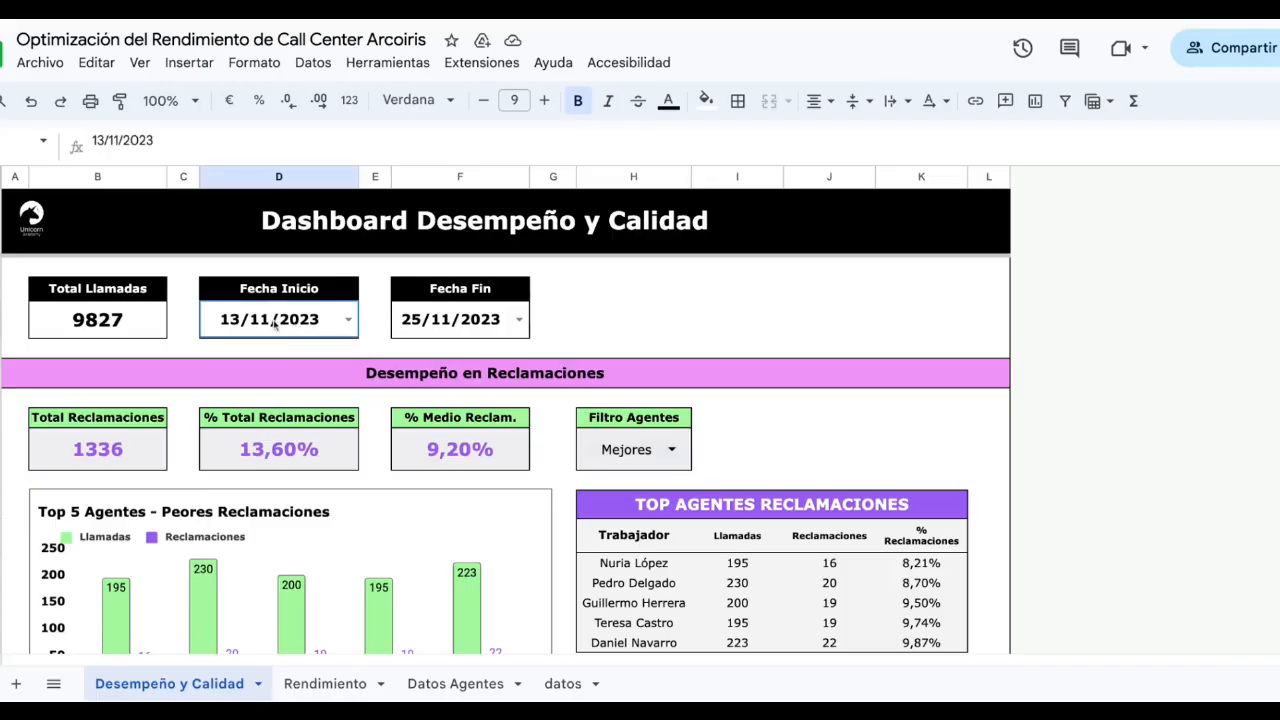
click(210, 66)
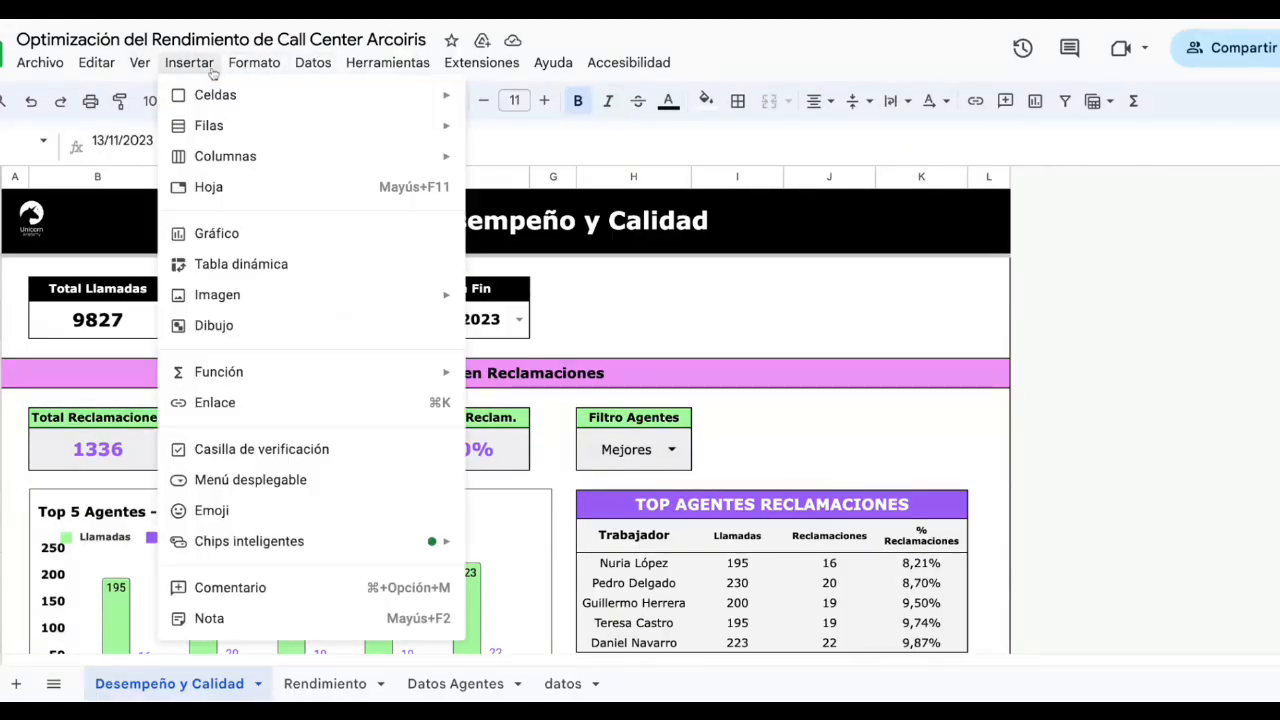
click(305, 485)
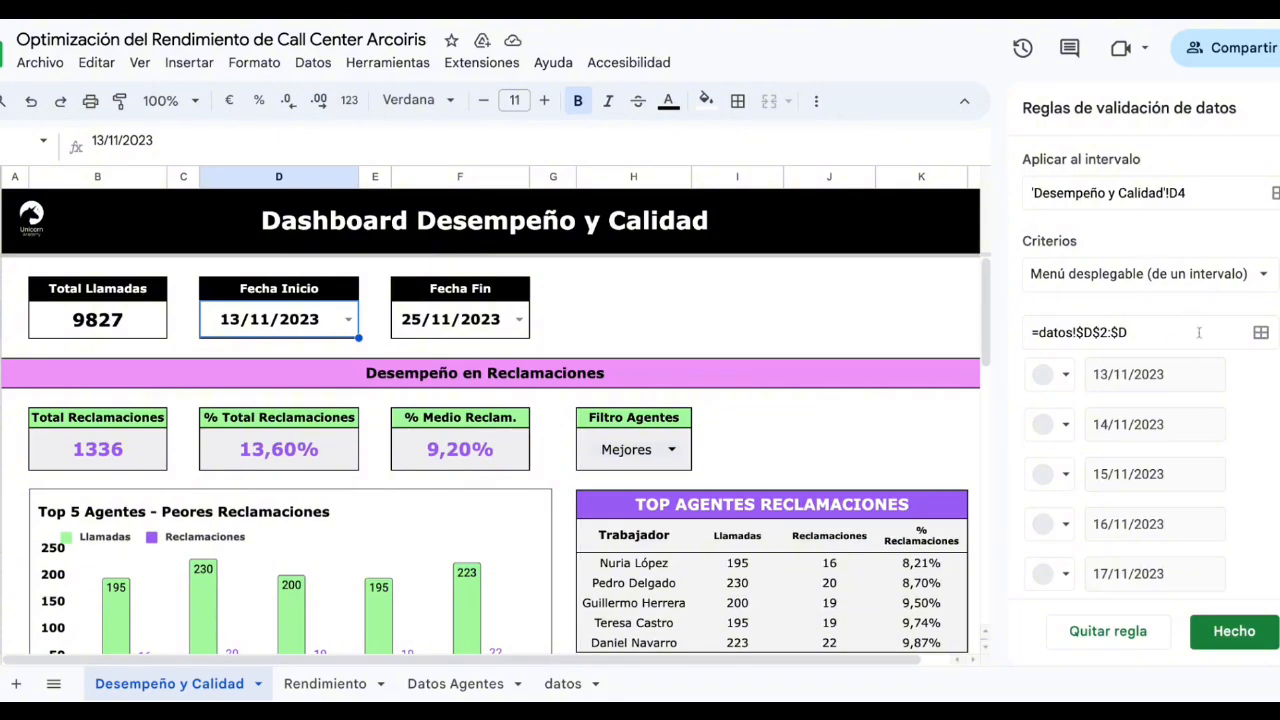
scroll(1230, 362, down, 5)
scroll(1256, 397, up, 5)
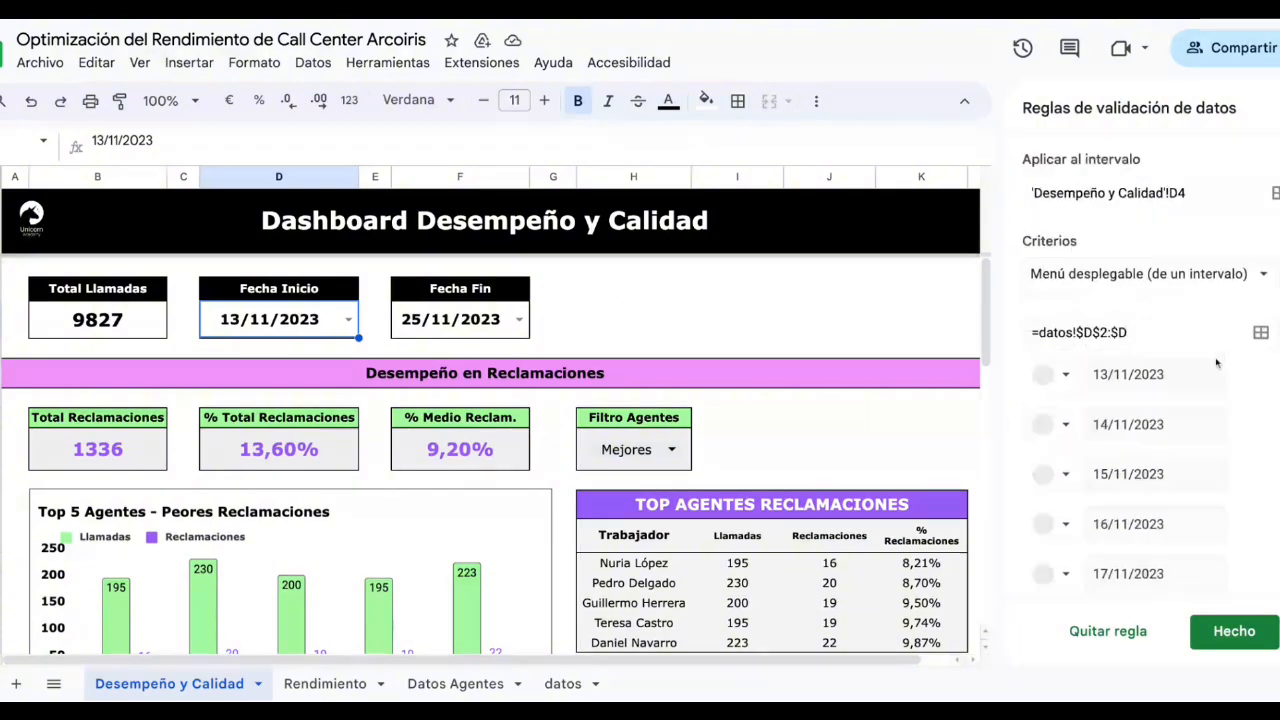
Set the Fecha Inicio rule's criterion to Menú desplegable (de un intervalo) with datos!D2:D as its source range
click(1208, 284)
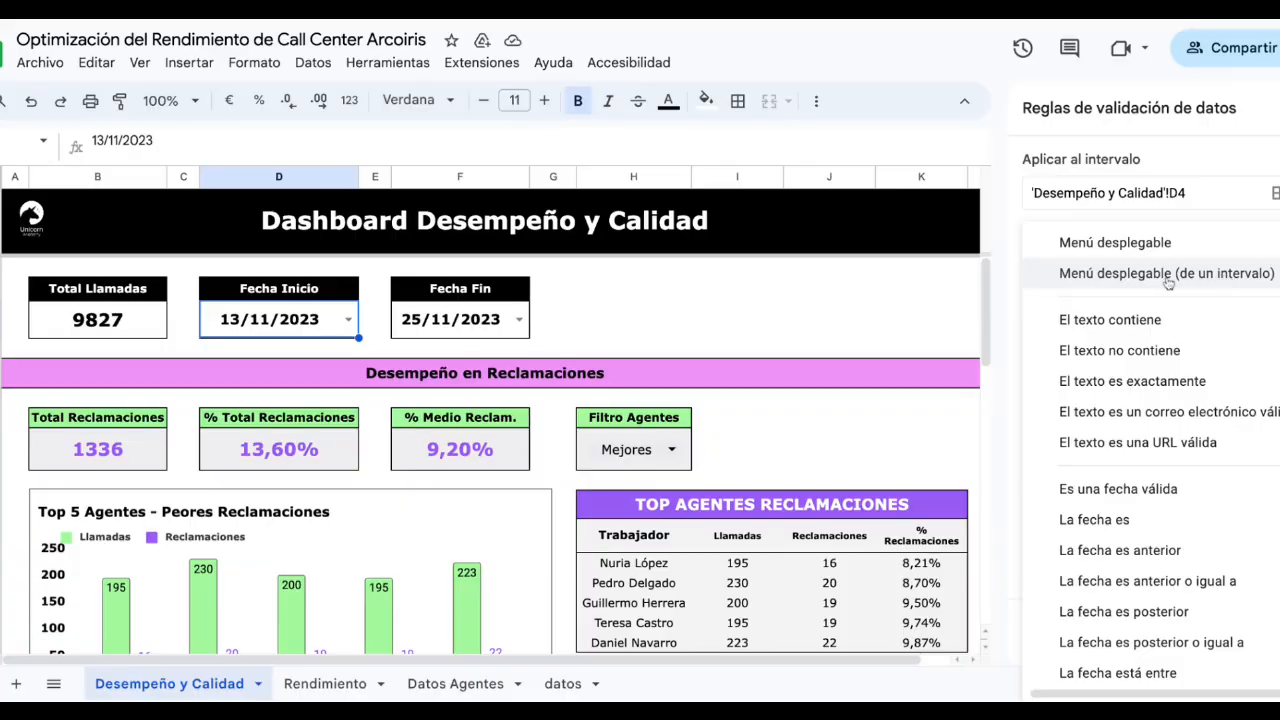
click(1230, 281)
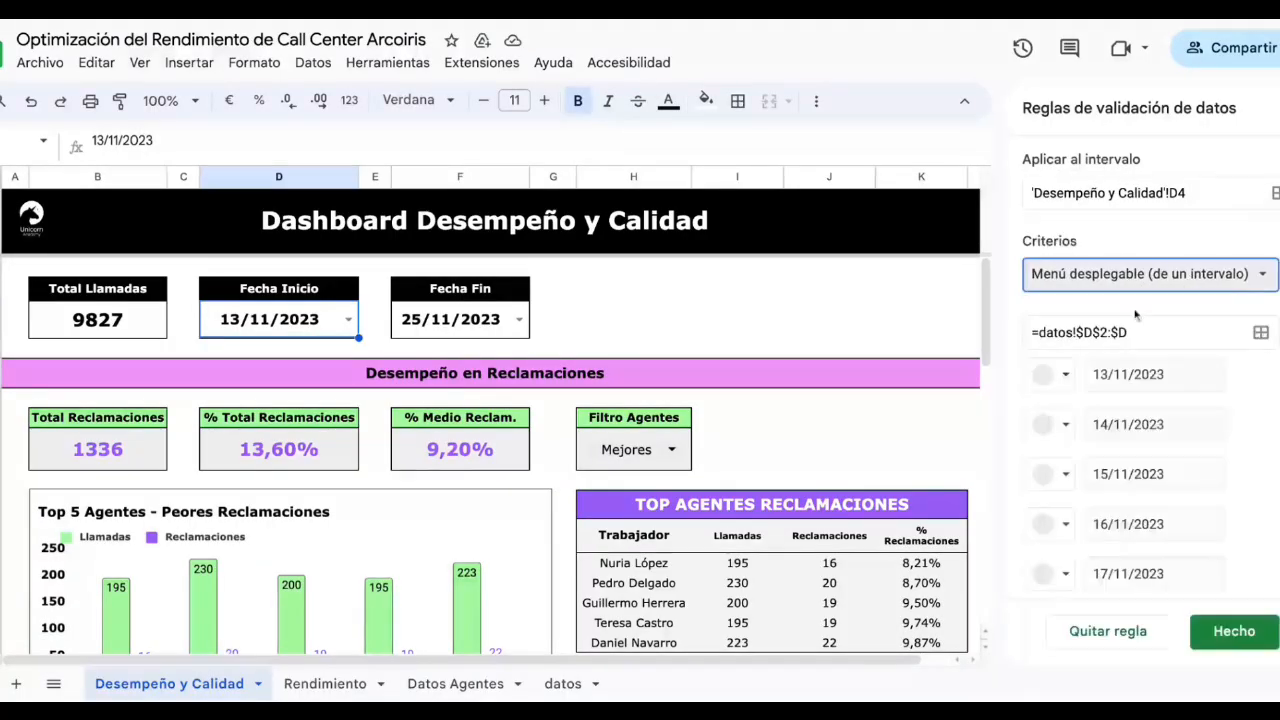
click(1264, 333)
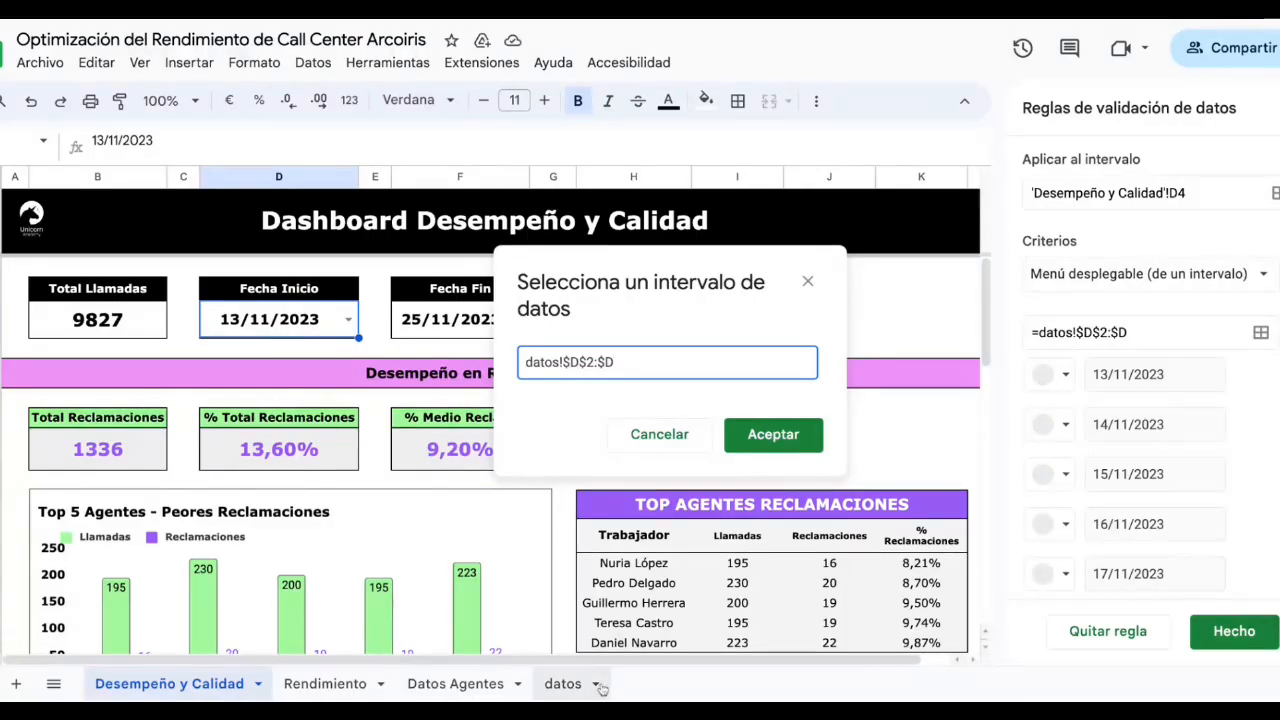
click(565, 685)
click(290, 177)
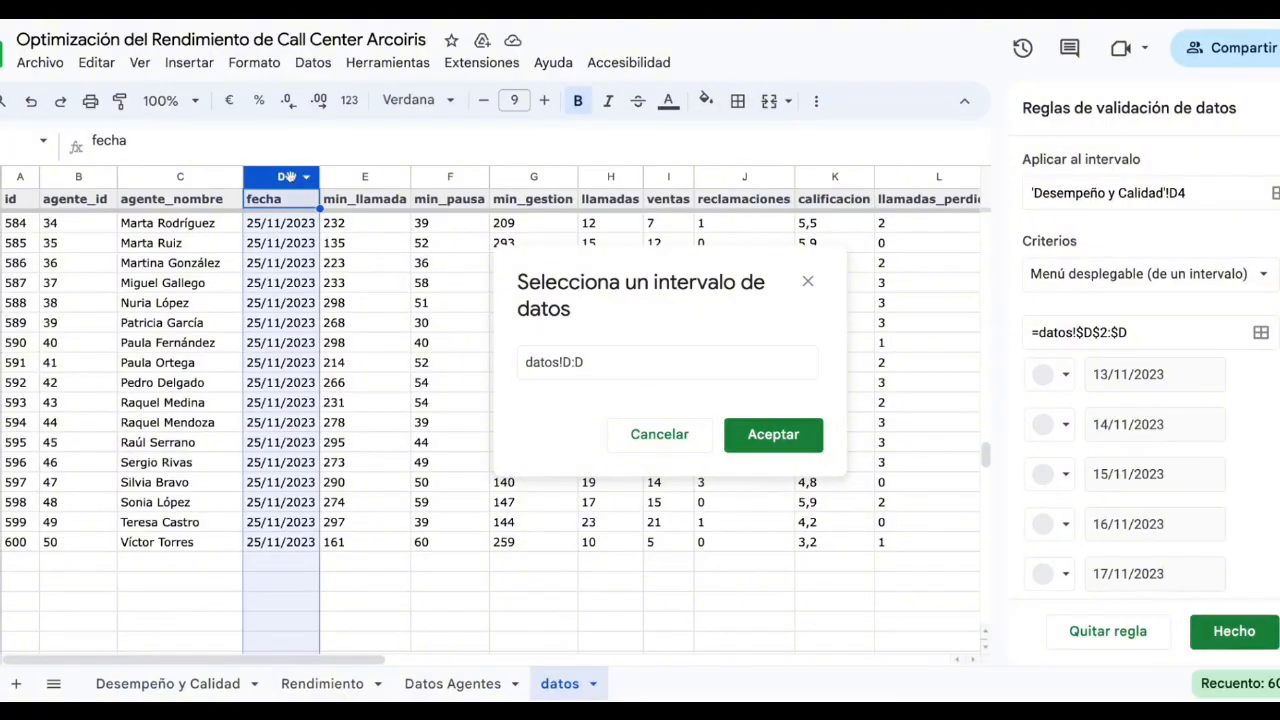
scroll(363, 287, up, 17)
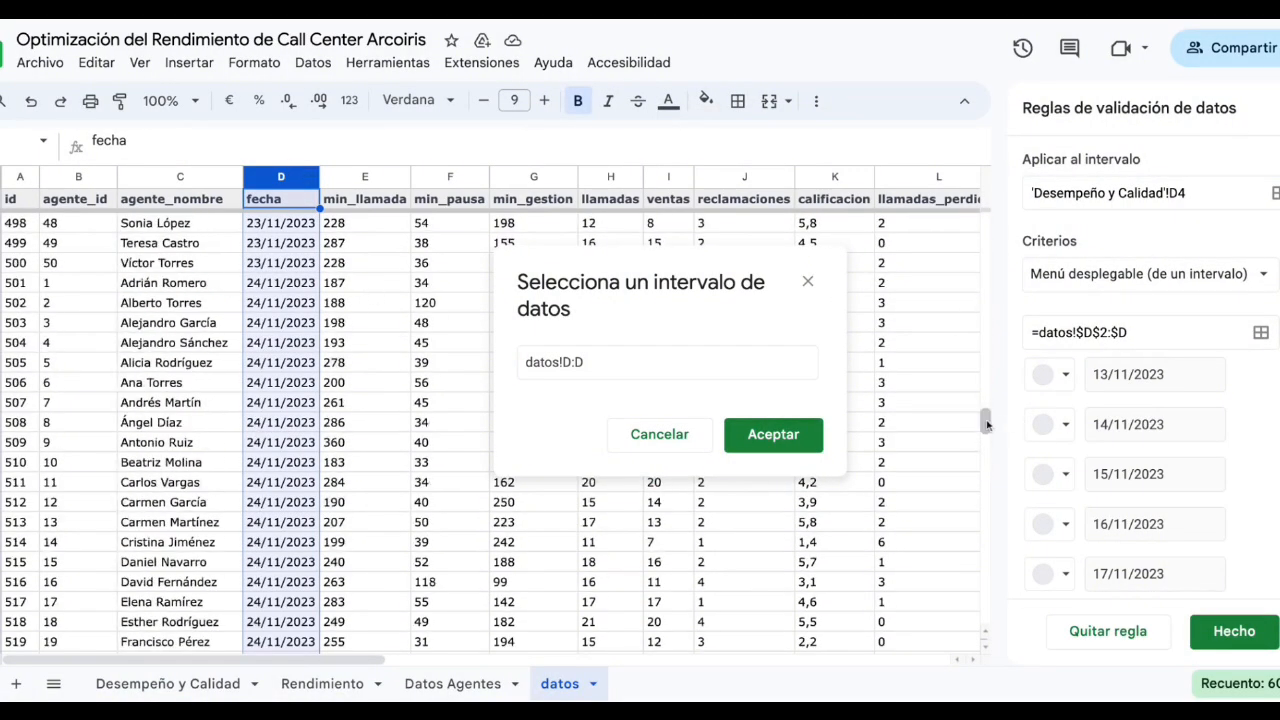
drag(986, 424, 982, 205)
click(285, 225)
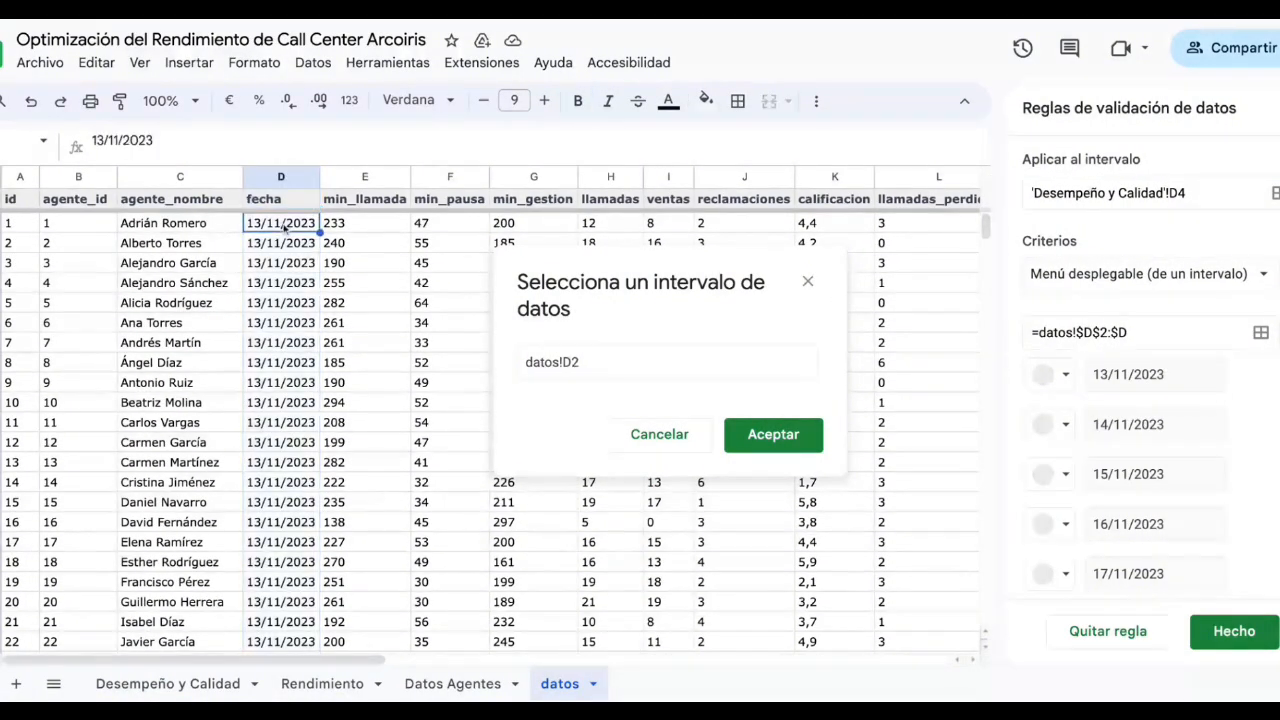
click(620, 364)
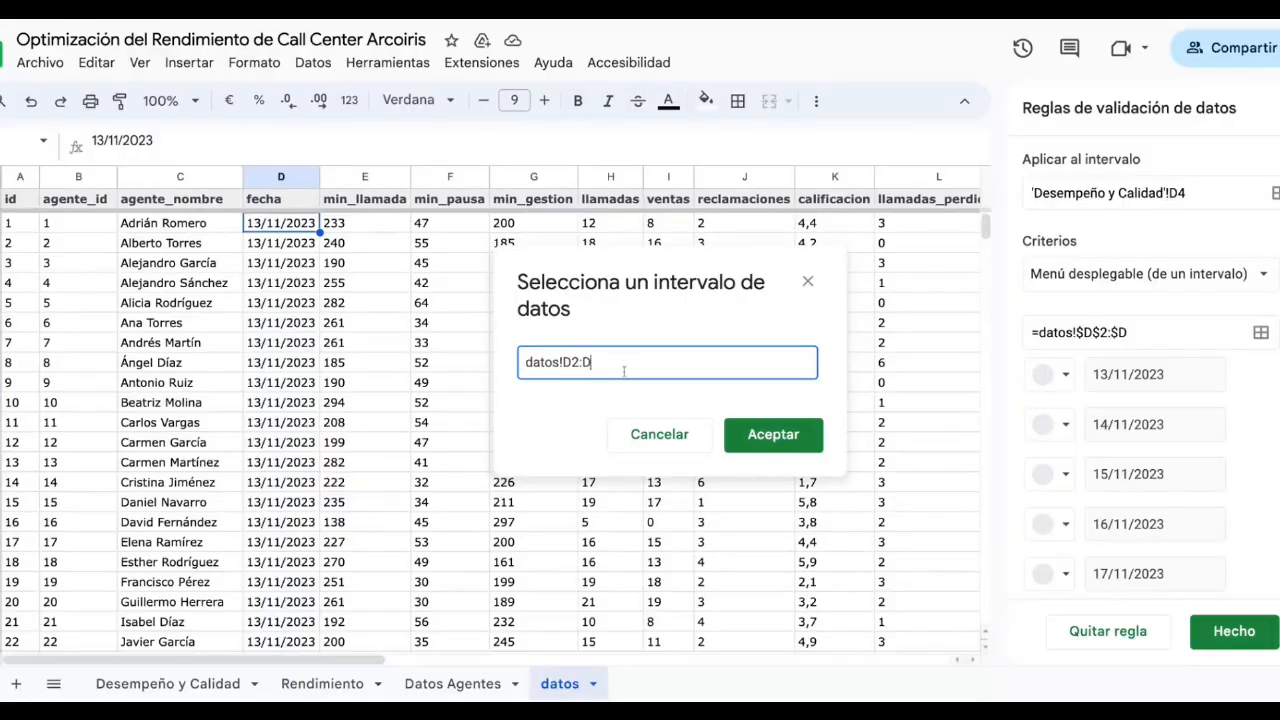
click(773, 435)
Review the fecha column on the datos sheet down to the first empty cell below record 600, leaving the rule's range unchanged
scroll(348, 520, down, 10)
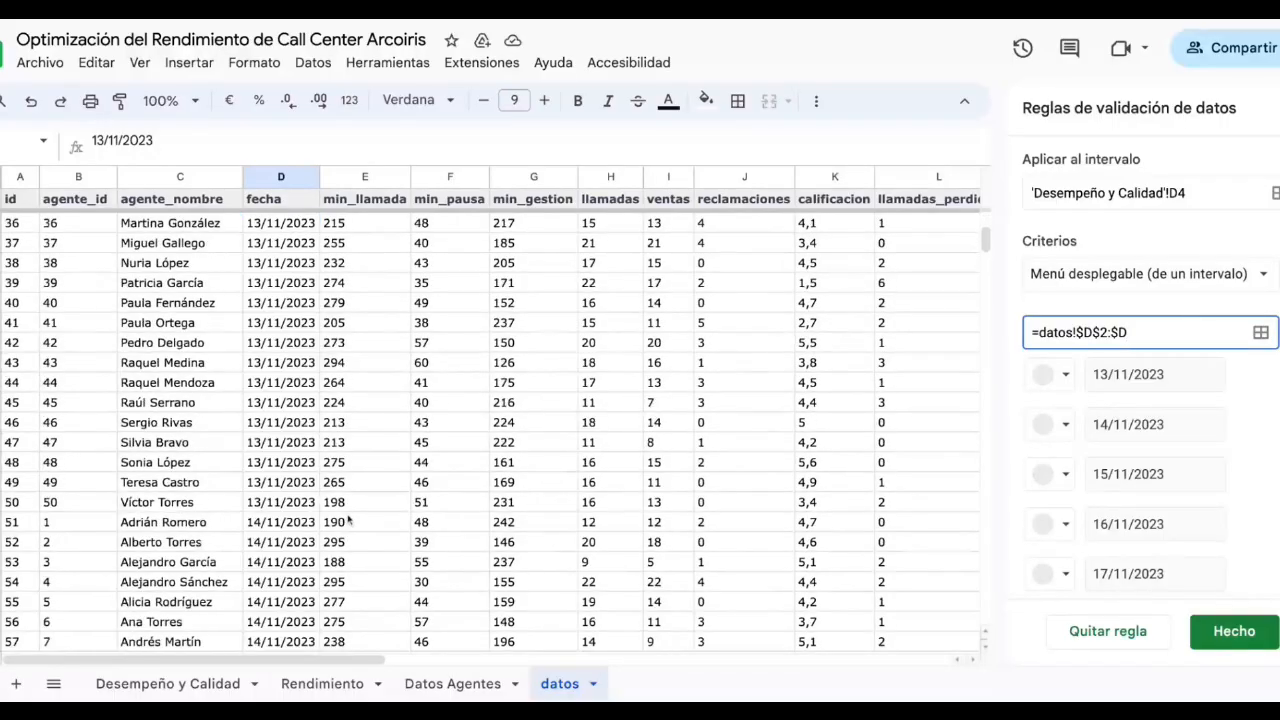
scroll(348, 520, down, 13)
scroll(362, 483, up, 7)
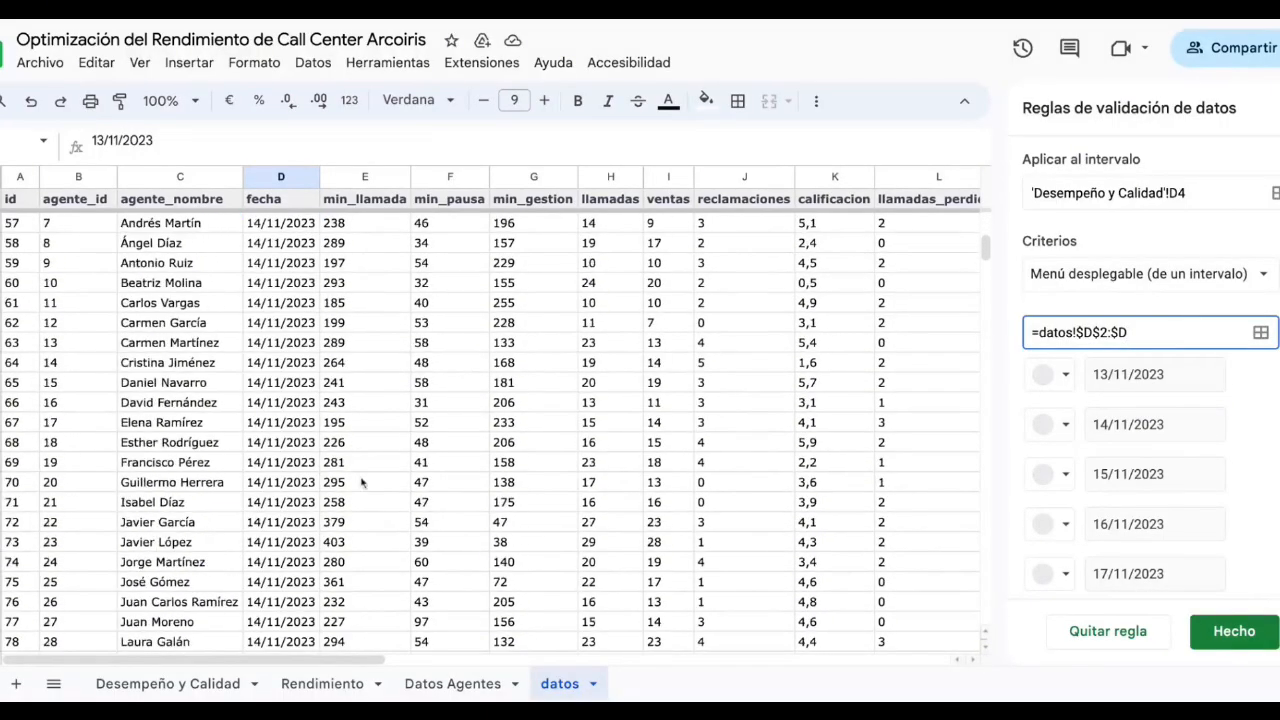
scroll(362, 483, down, 12)
click(310, 504)
key(ctrl+Down)
key(Down)
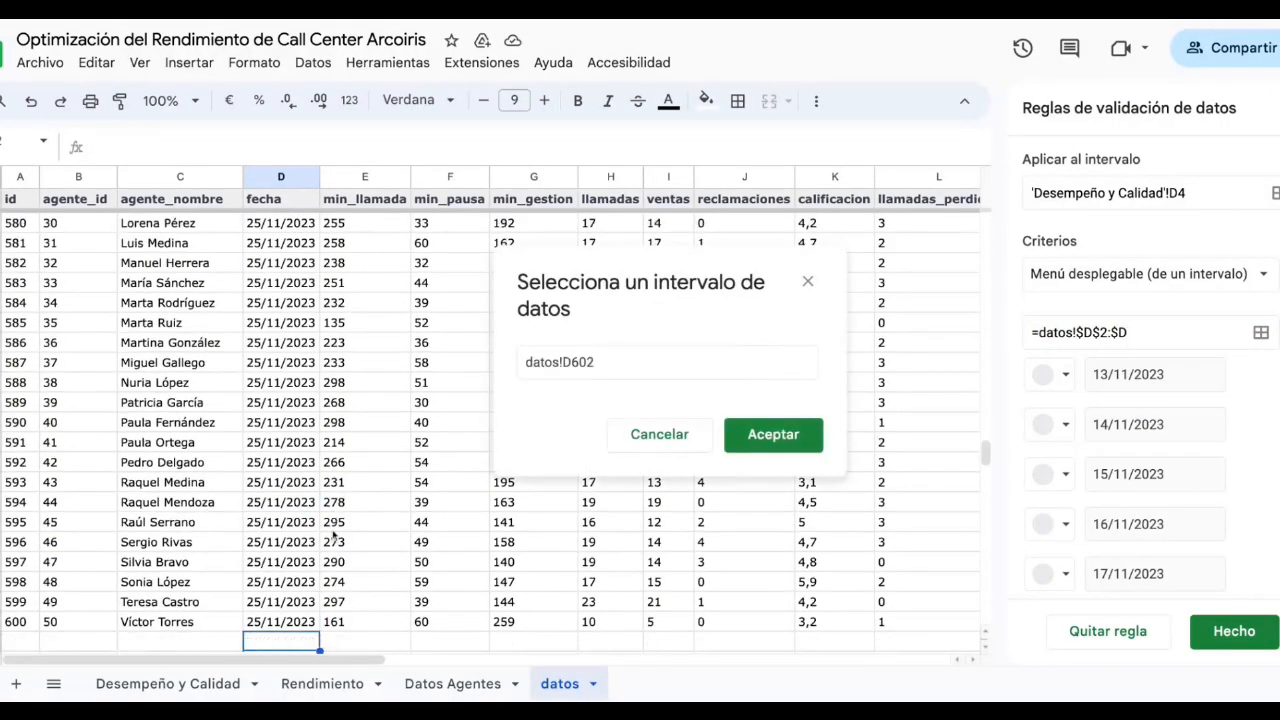
key(Up)
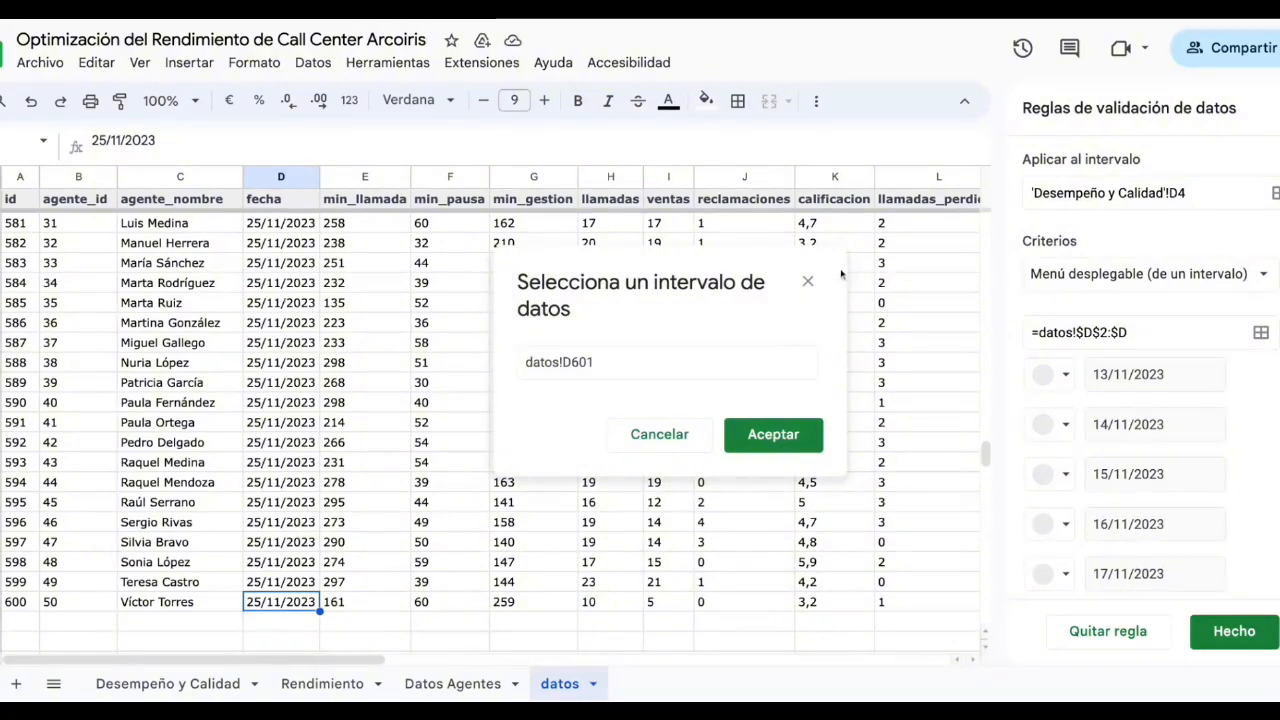
click(263, 622)
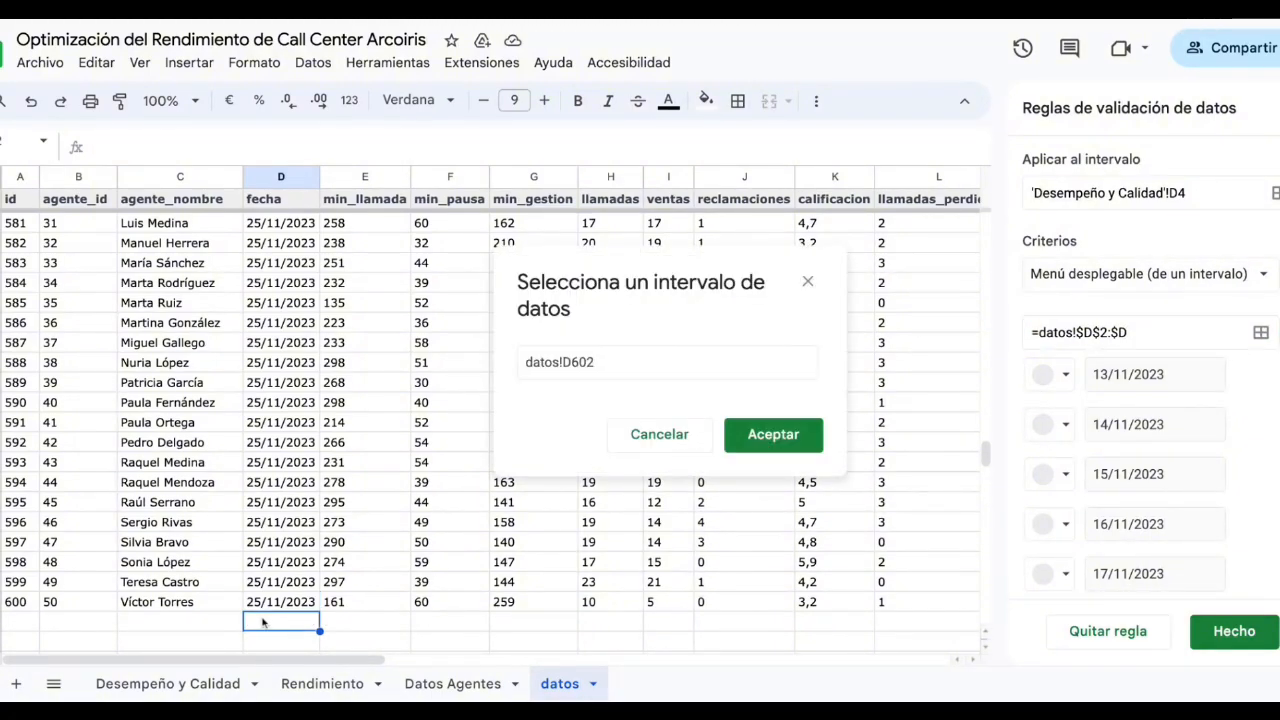
click(807, 281)
Return to the Desempeño y Calidad dashboard and compare the Fecha Inicio date list with the dates in its validation rule
click(168, 683)
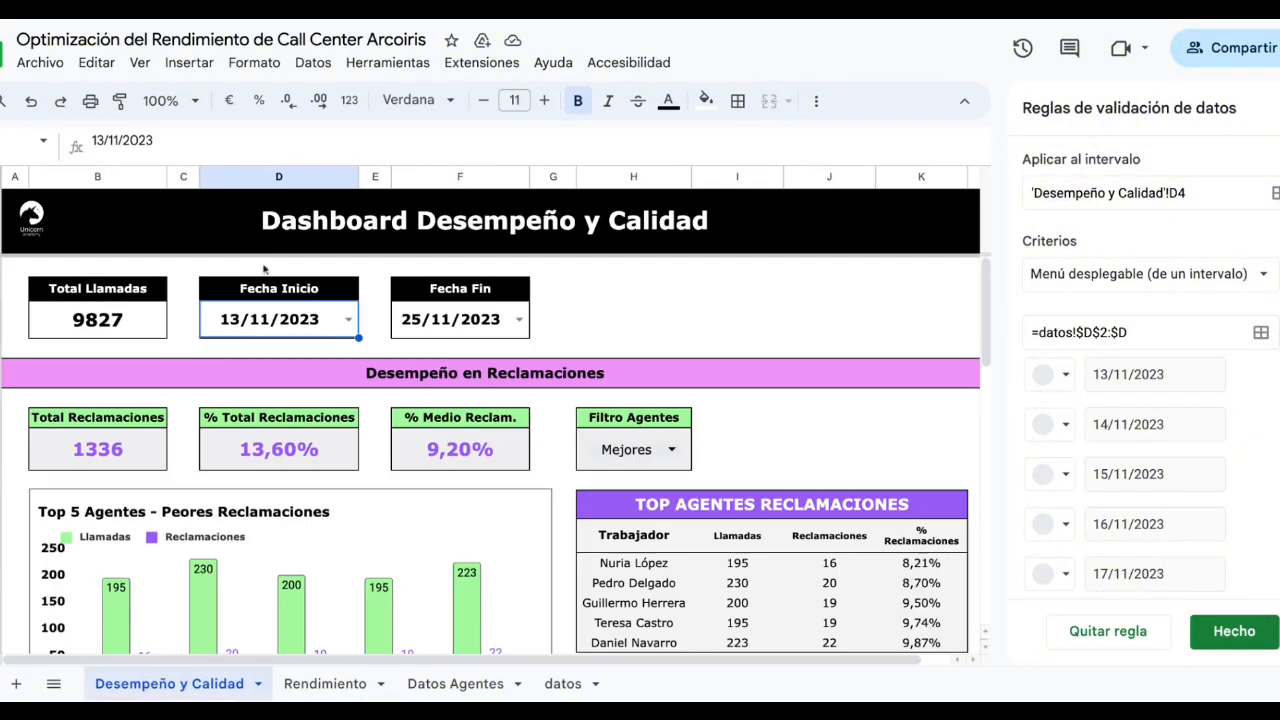
click(348, 319)
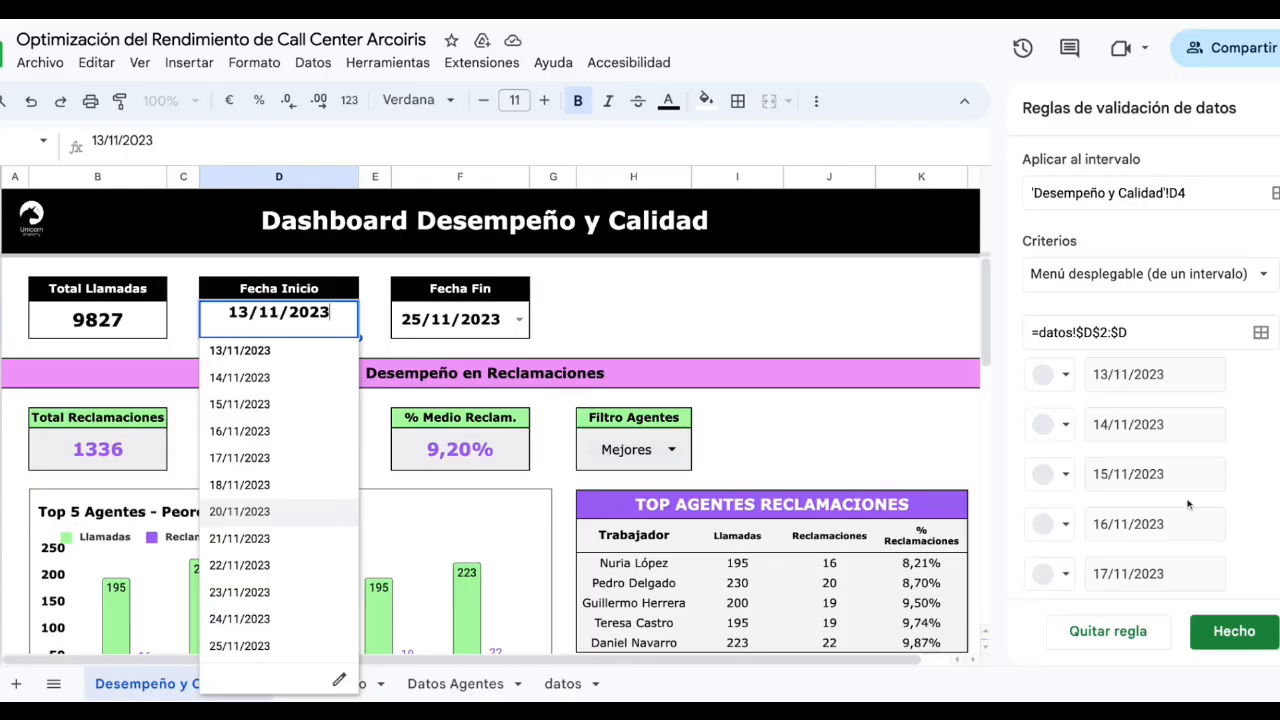
scroll(1188, 504, down, 5)
scroll(1162, 460, up, 5)
scroll(1127, 550, down, 5)
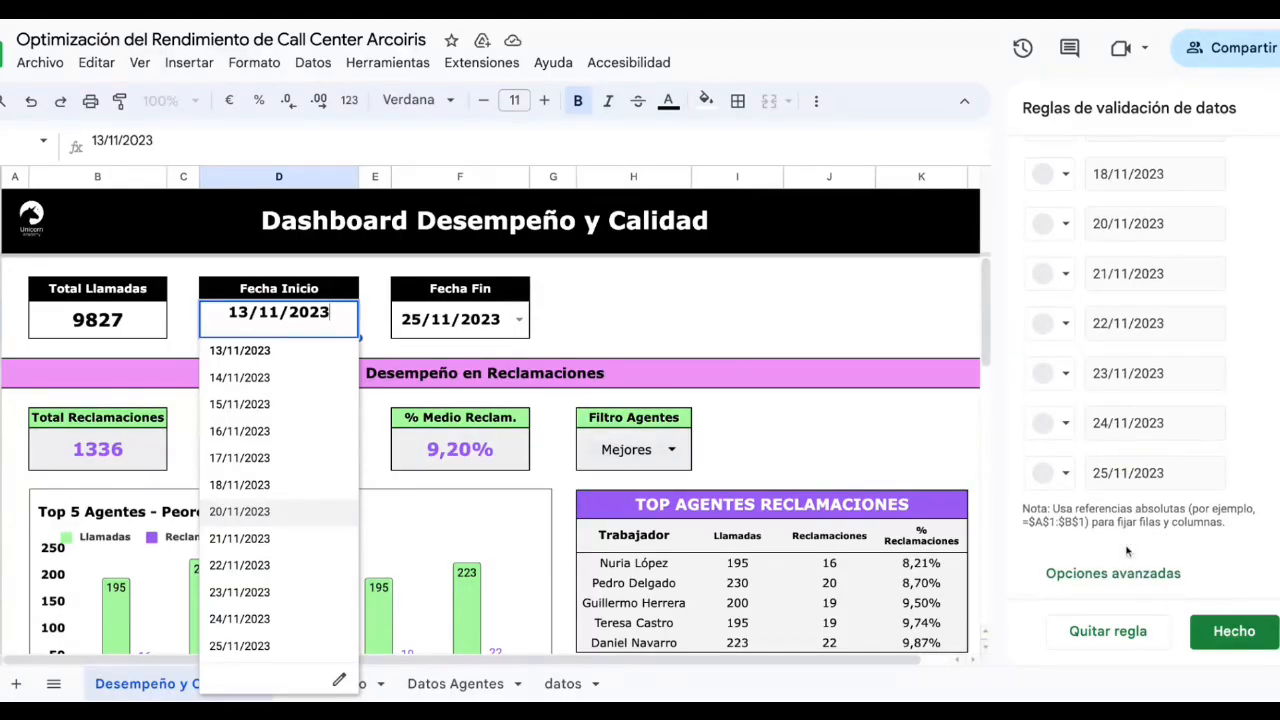
click(636, 318)
Close the validation rules and try 21/11/2023 and 23/11/2023 as the Fecha Fin of the dashboard
click(512, 319)
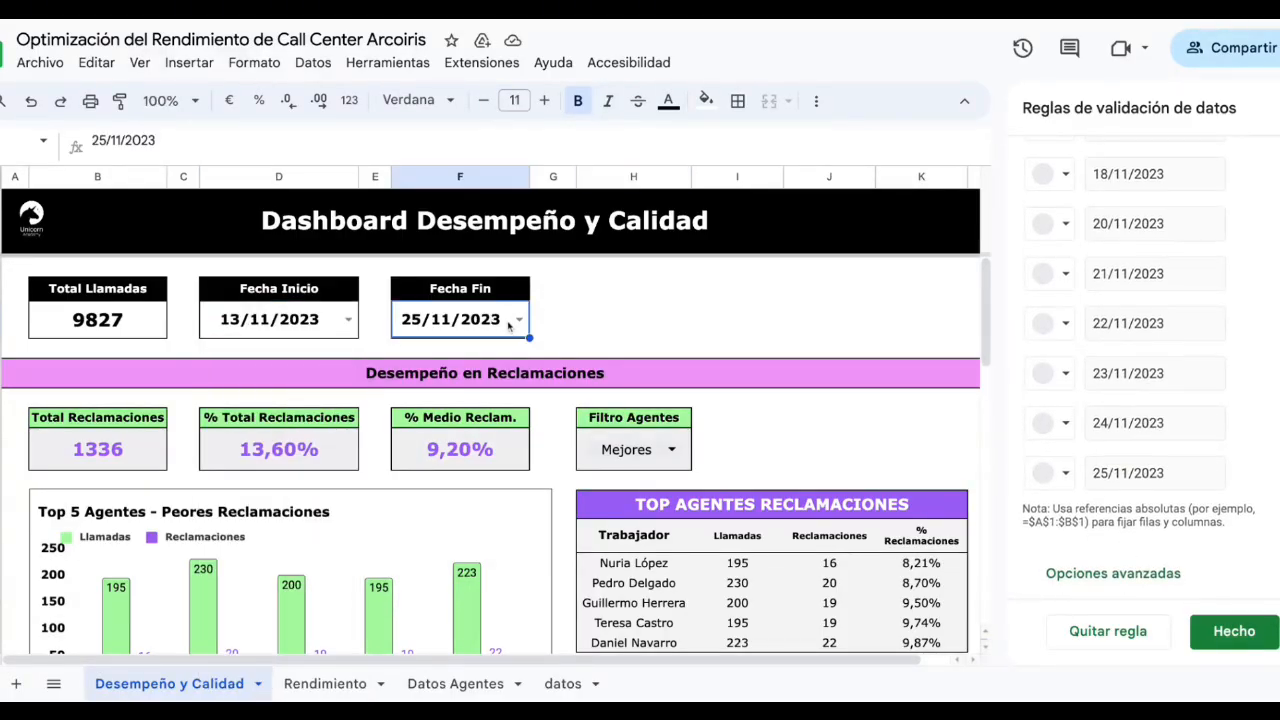
click(508, 325)
scroll(1130, 330, up, 5)
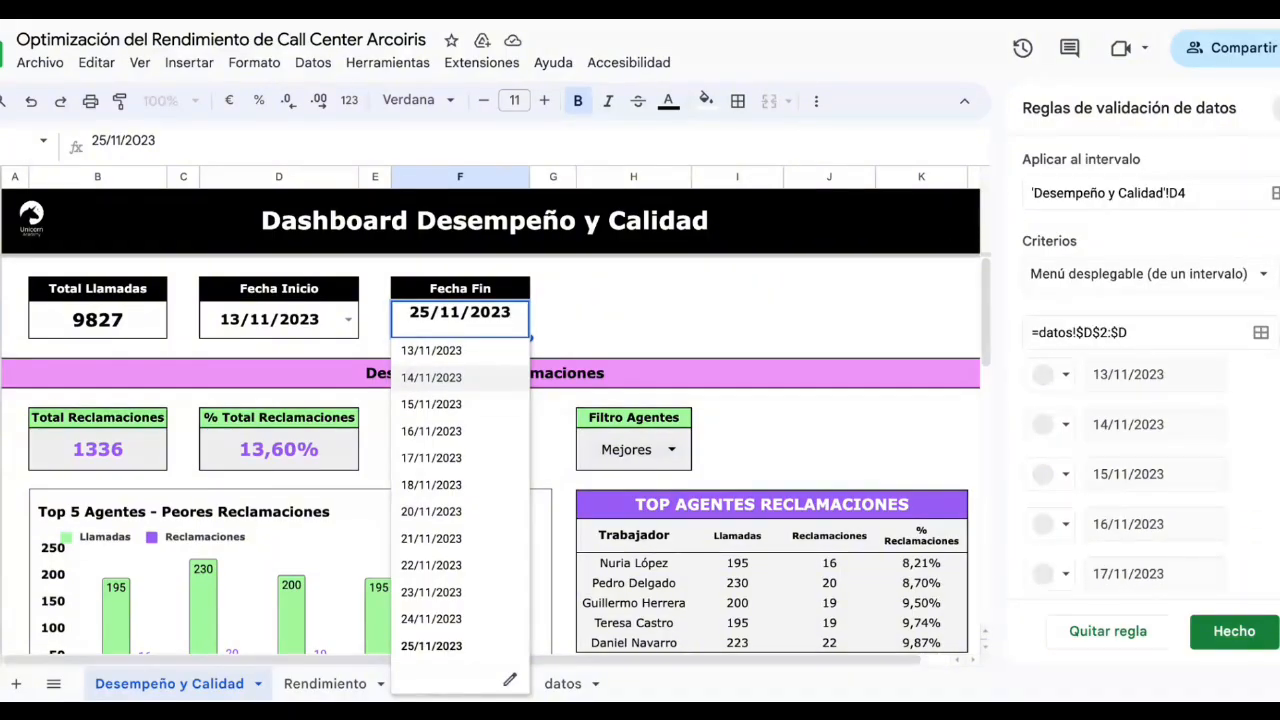
click(1276, 108)
click(480, 538)
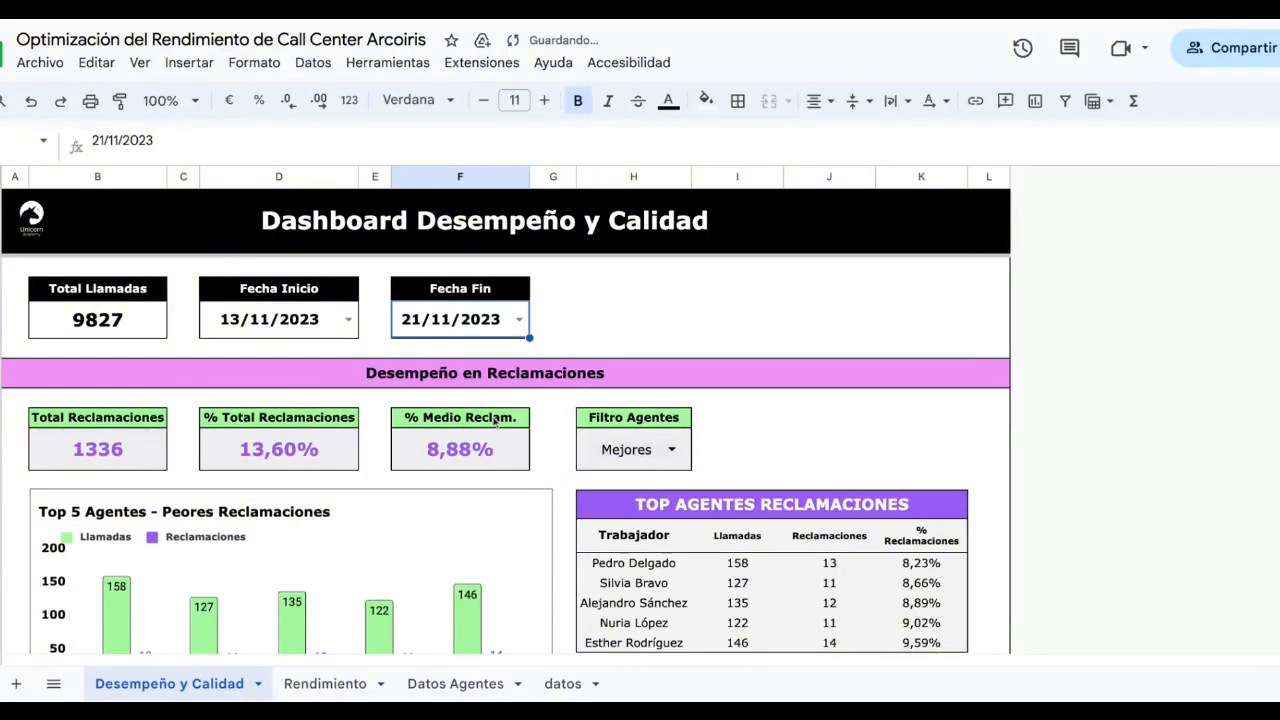
key(Return)
click(470, 600)
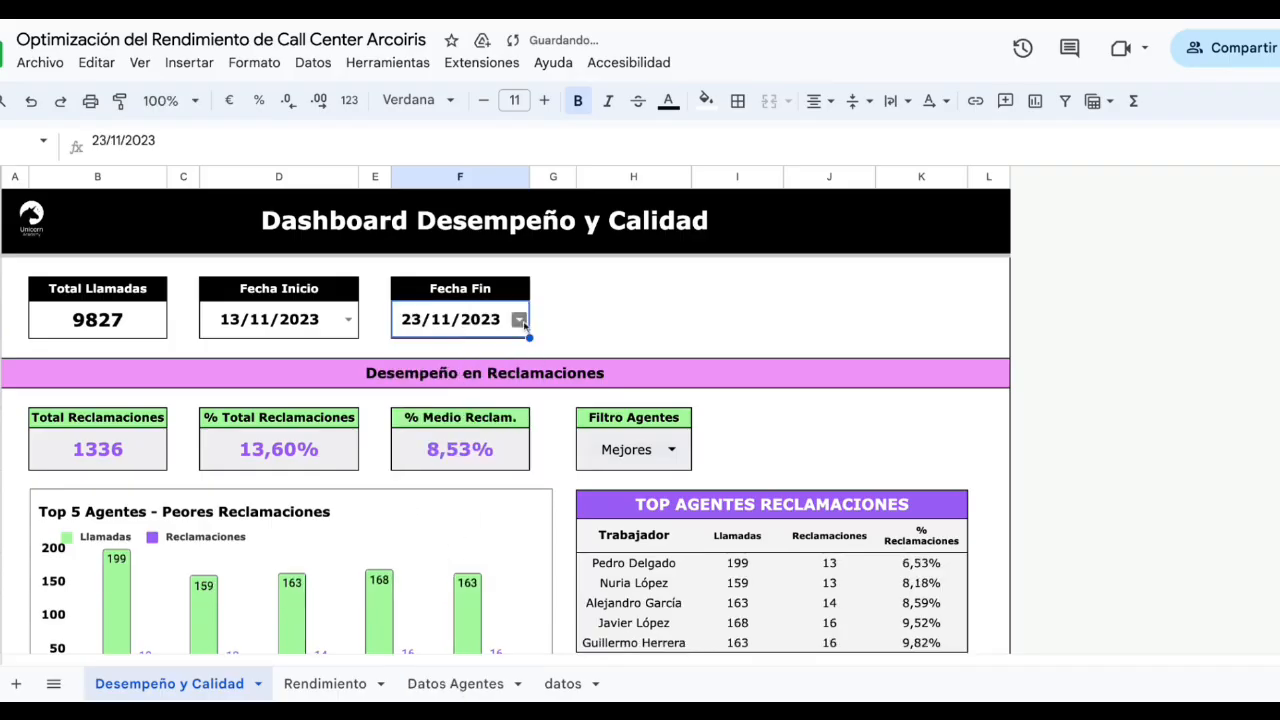
Set the dashboard's Fecha Fin to 25/11/2023
key(Return)
click(474, 641)
click(590, 320)
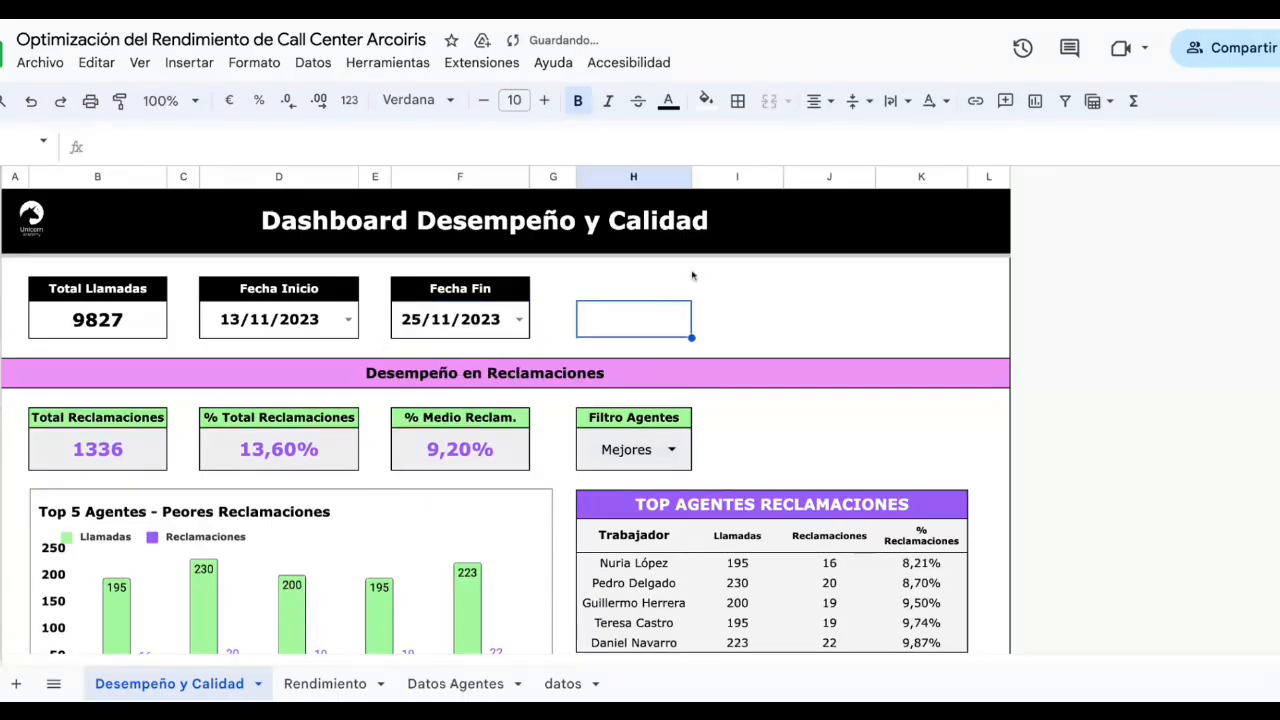
Review the Desempeño en Reclamaciones section and examine the formula behind Total Reclamaciones
scroll(562, 426, down, 4)
scroll(560, 430, up, 2)
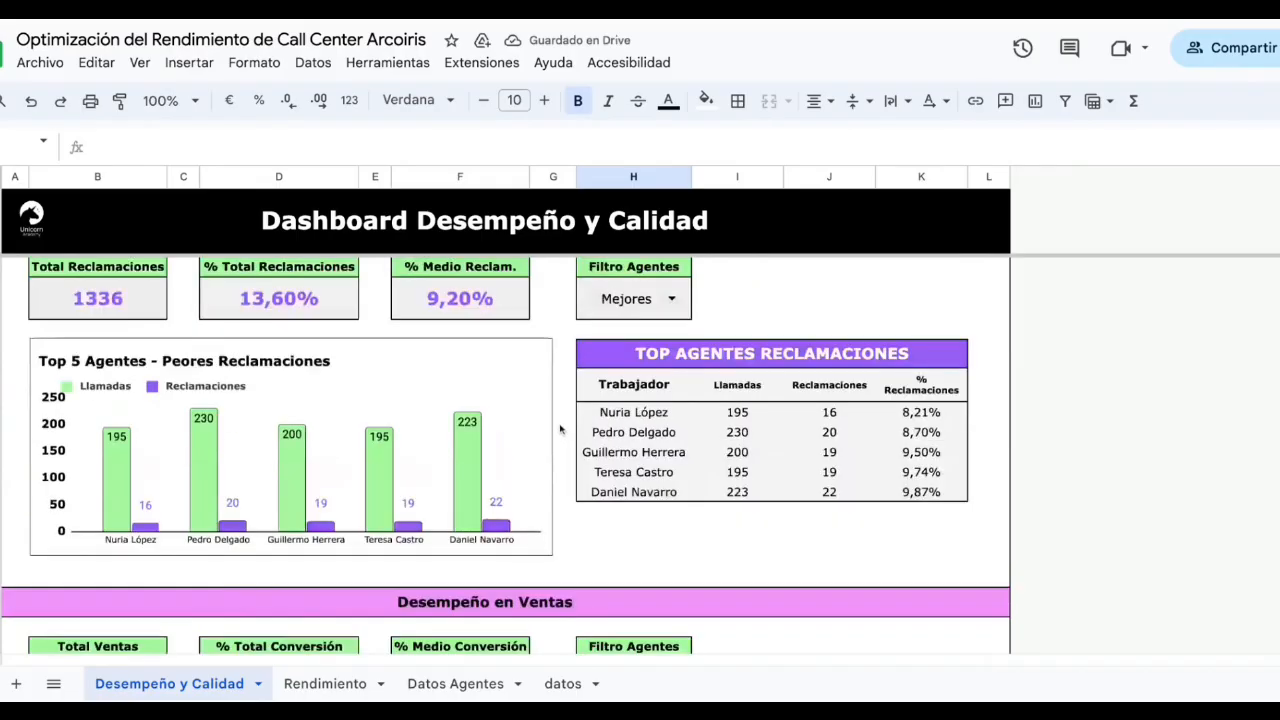
scroll(560, 432, up, 1)
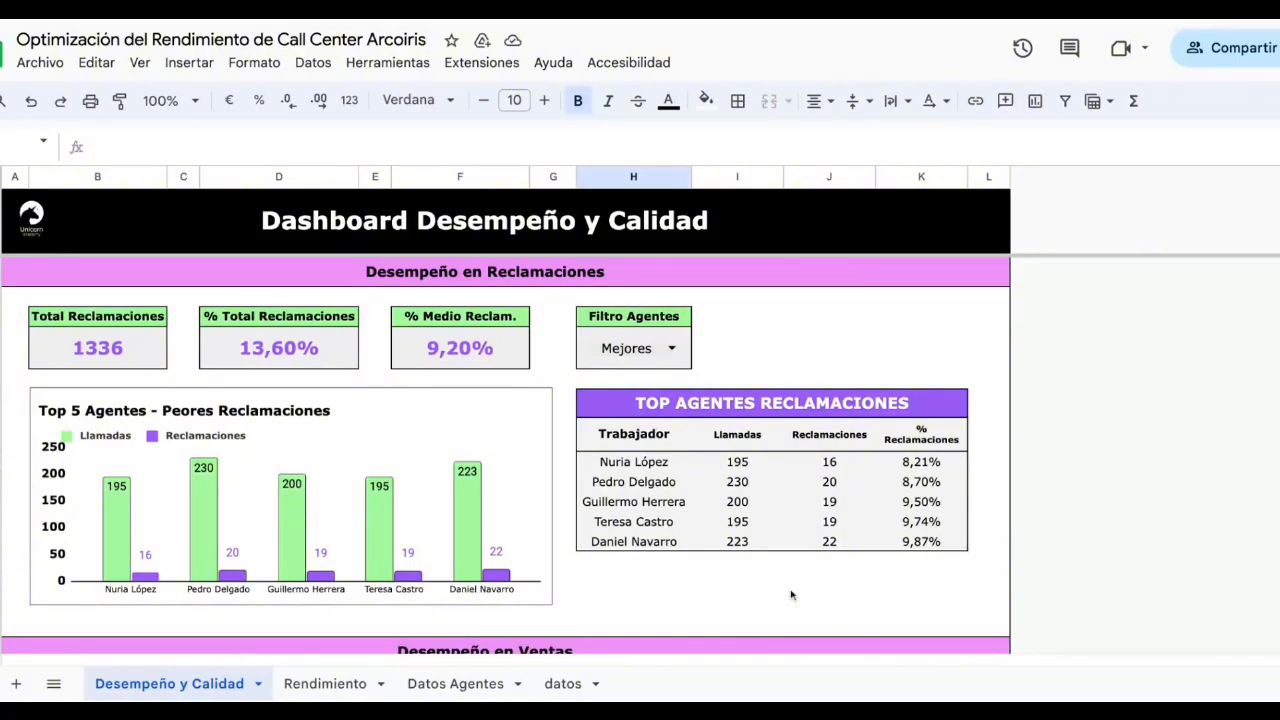
click(116, 364)
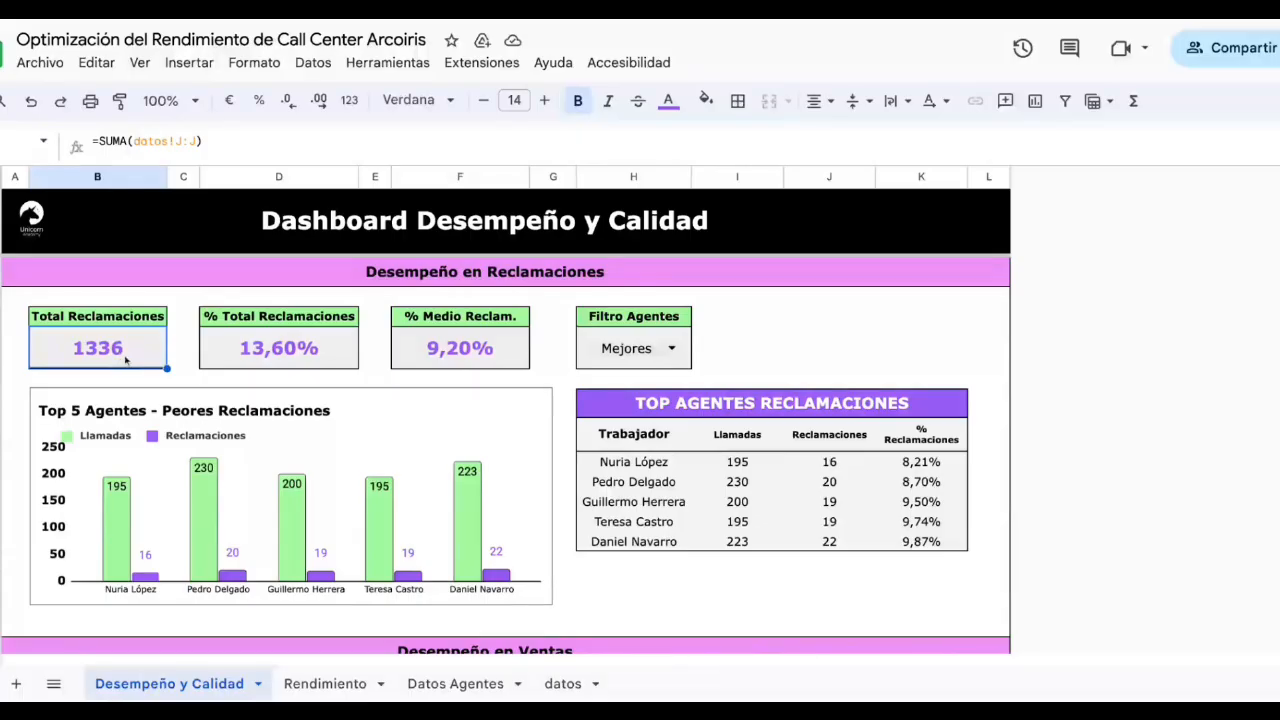
drag(205, 141, 92, 141)
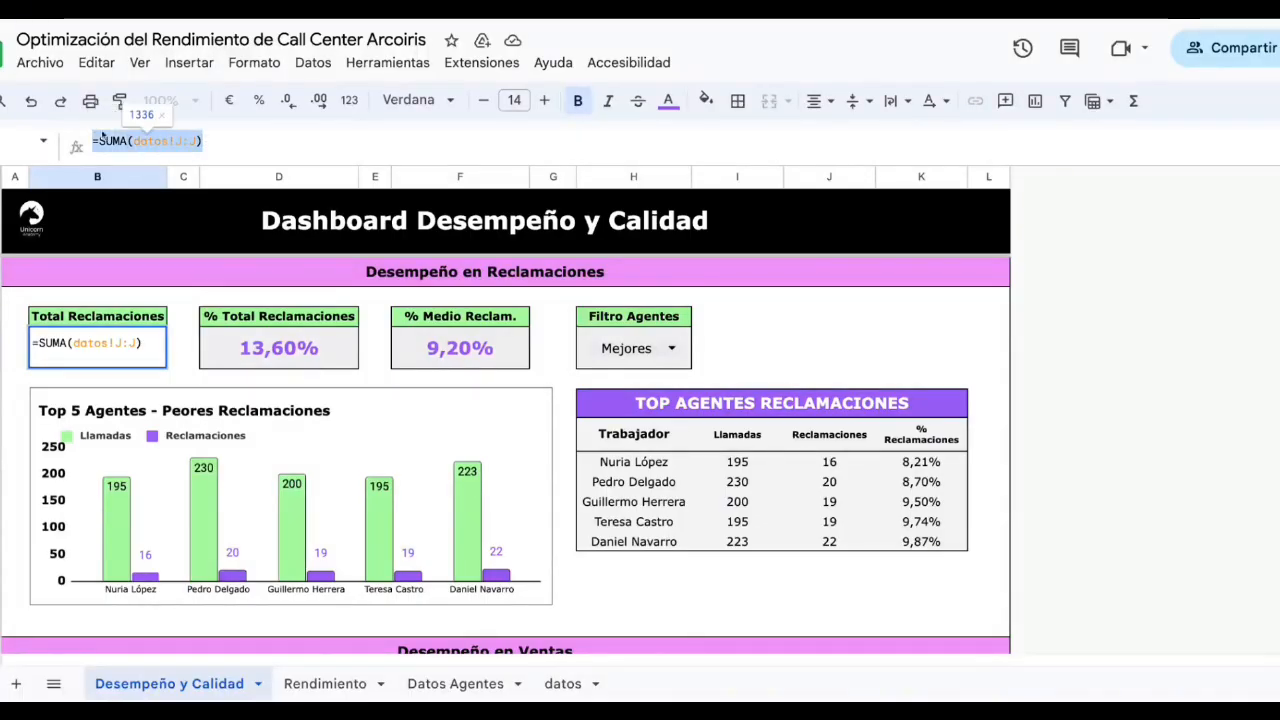
Select all values of the reclamaciones column on the datos sheet and view their summary statistics to check the Total Reclamaciones formula
click(563, 683)
click(735, 177)
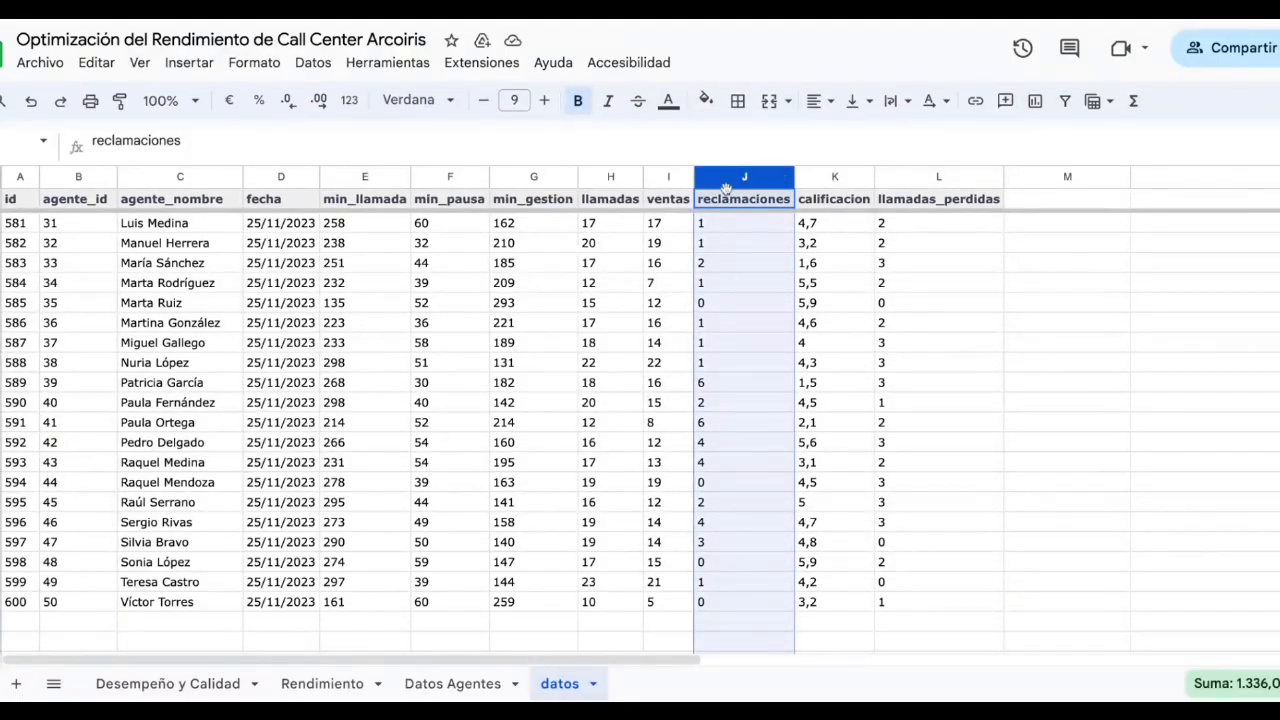
drag(759, 608, 761, 341)
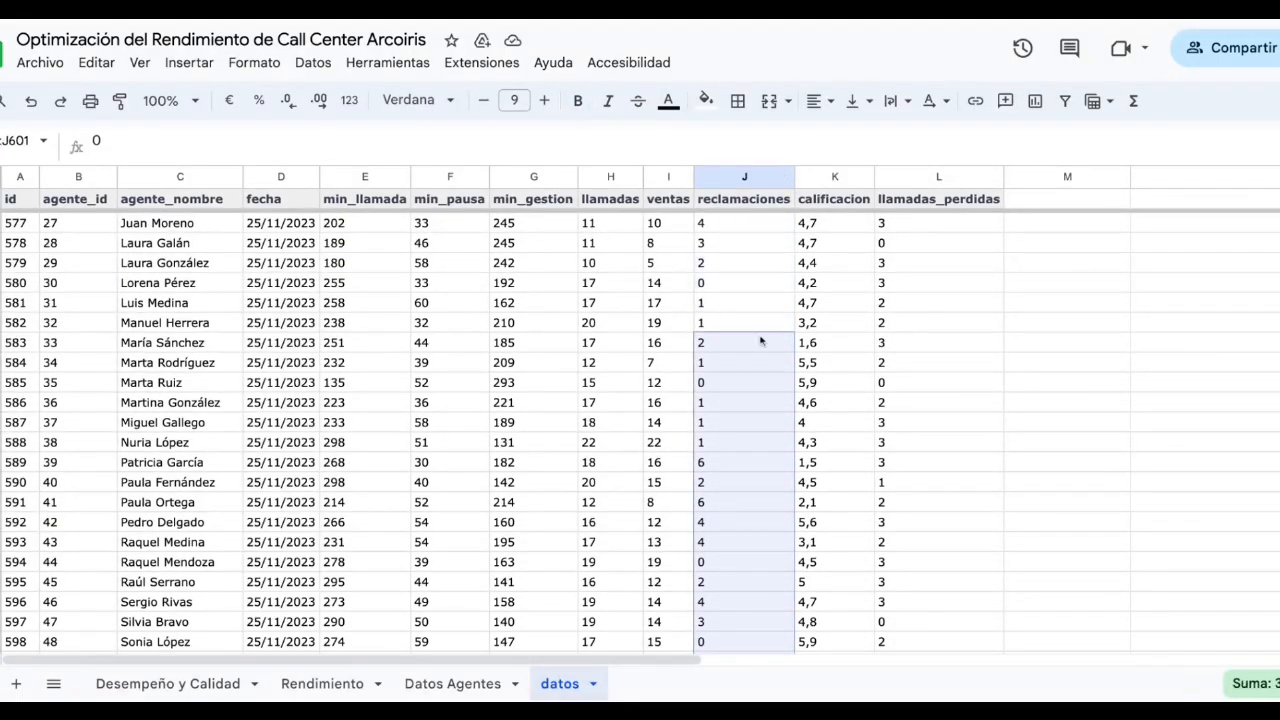
key(ctrl+shift+Up)
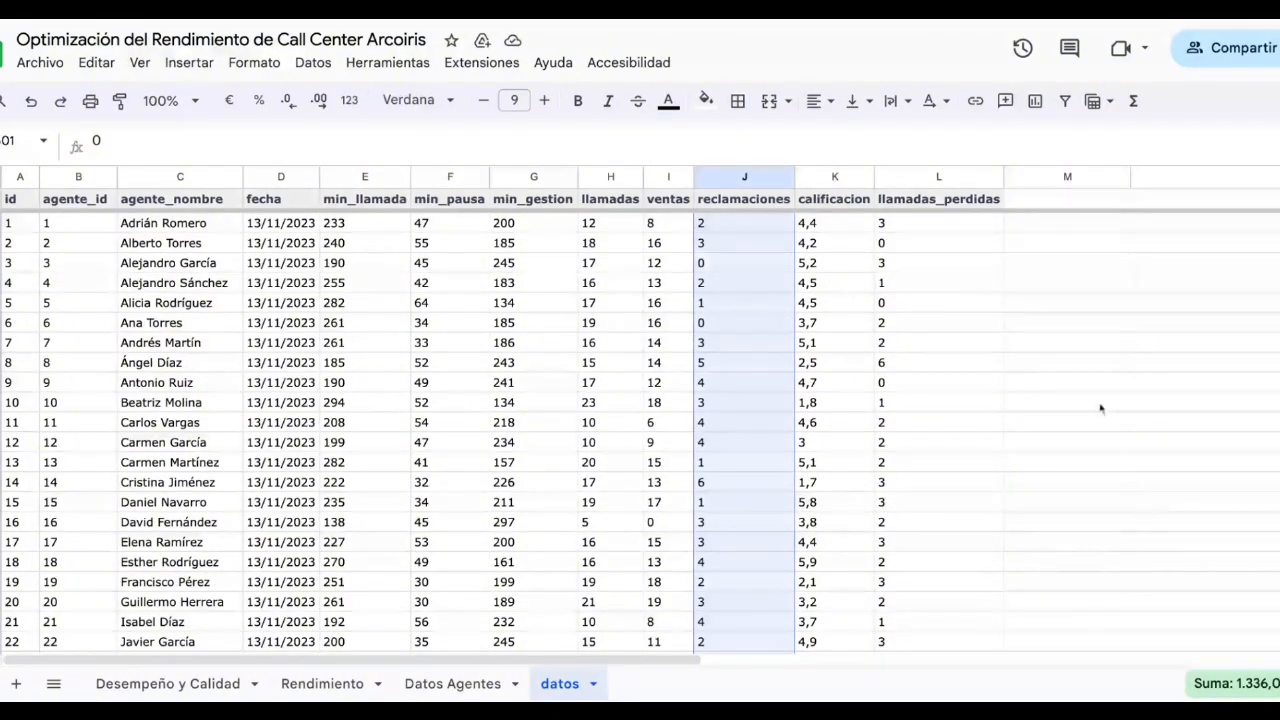
click(1225, 683)
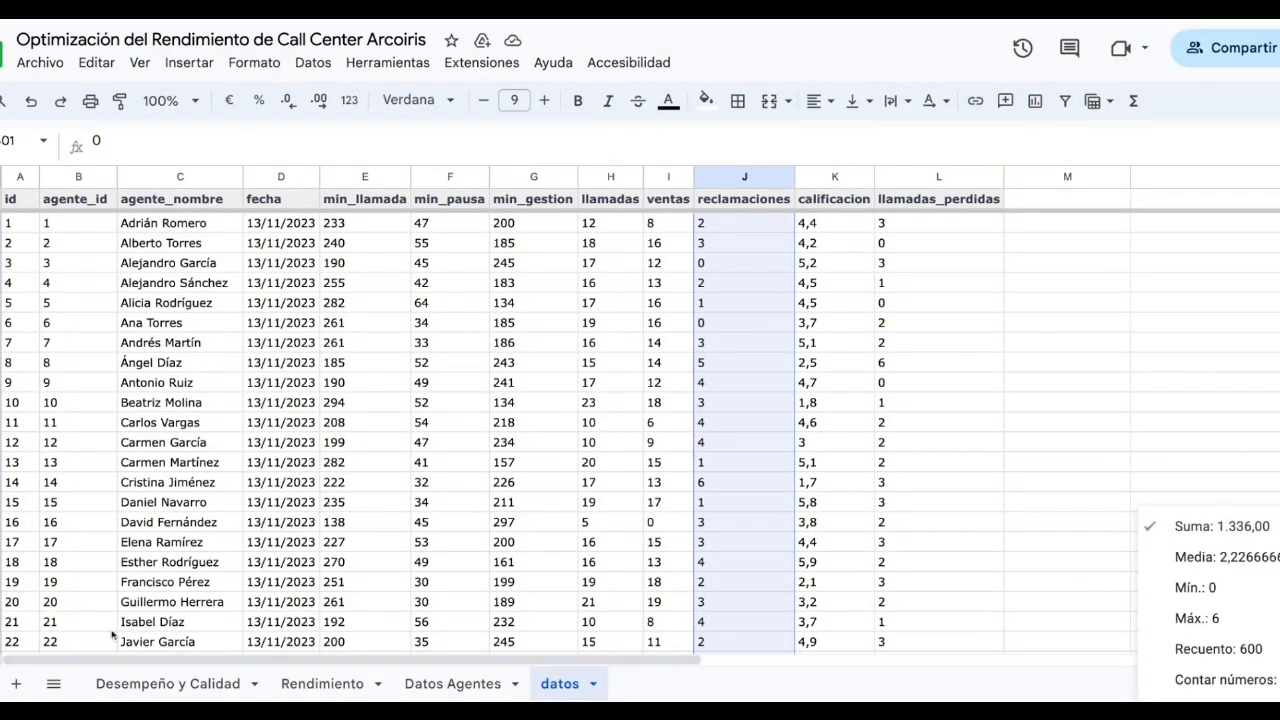
Return to the Desempeño y Calidad dashboard and examine the formula behind % Total Reclamaciones
click(176, 684)
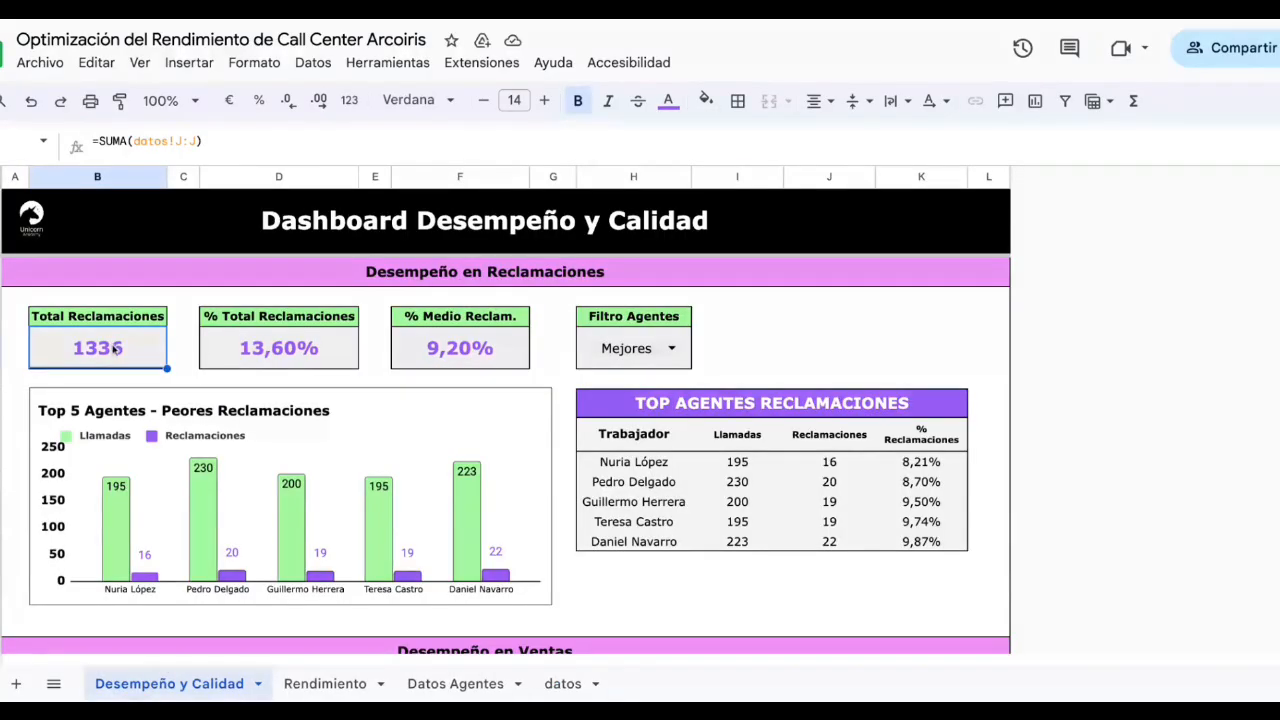
click(323, 350)
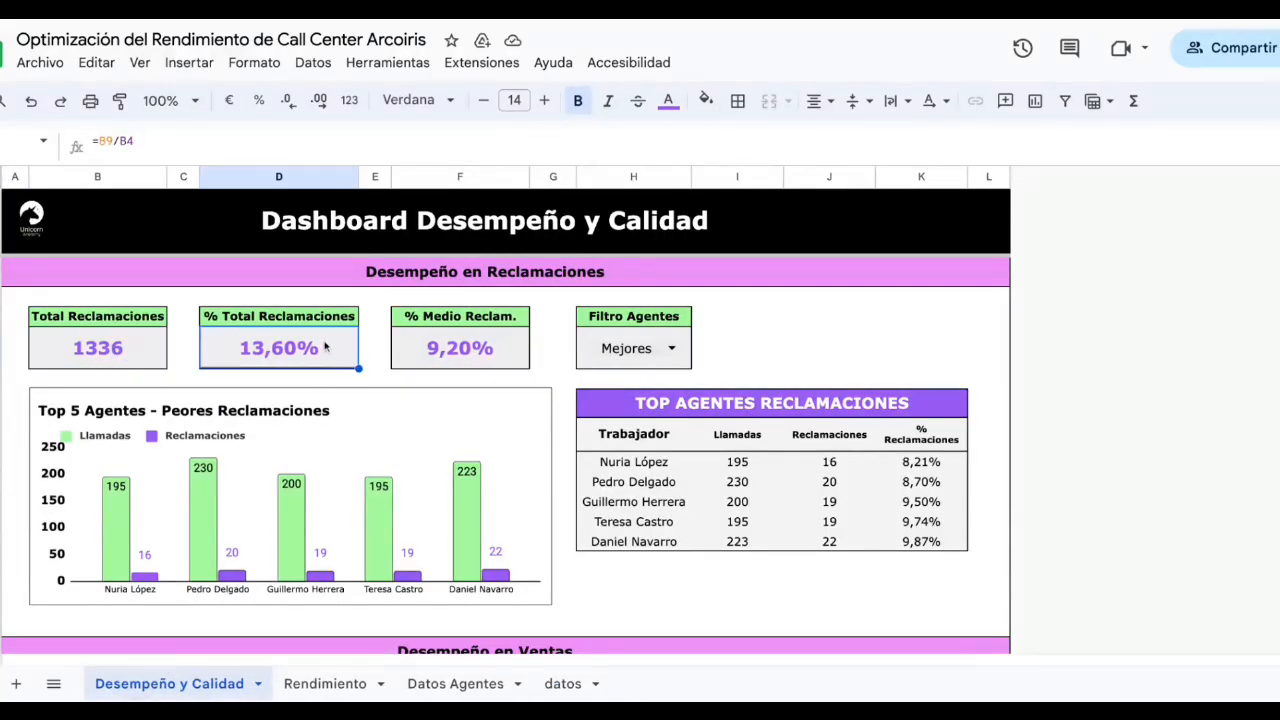
Examine the % Total Reclamaciones formula by tracing its references to the Total Reclamaciones and Total Llamadas cells
click(234, 141)
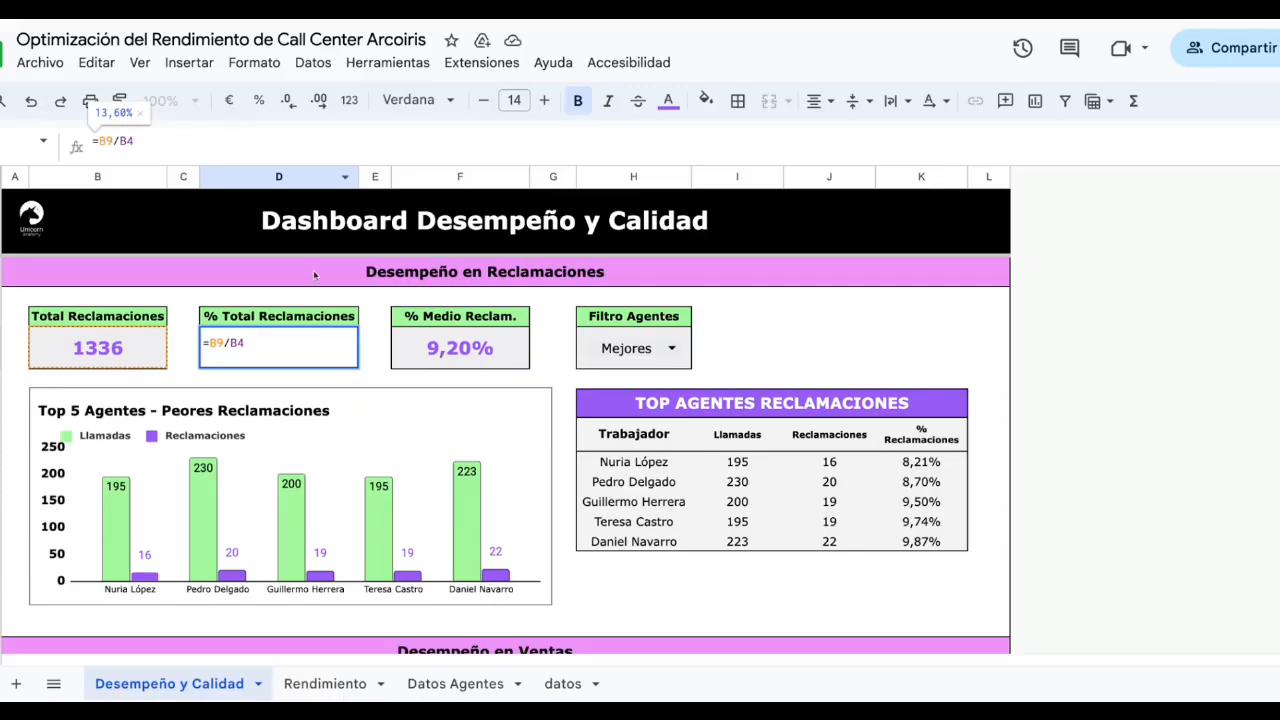
click(816, 340)
scroll(816, 340, up, 2)
click(116, 328)
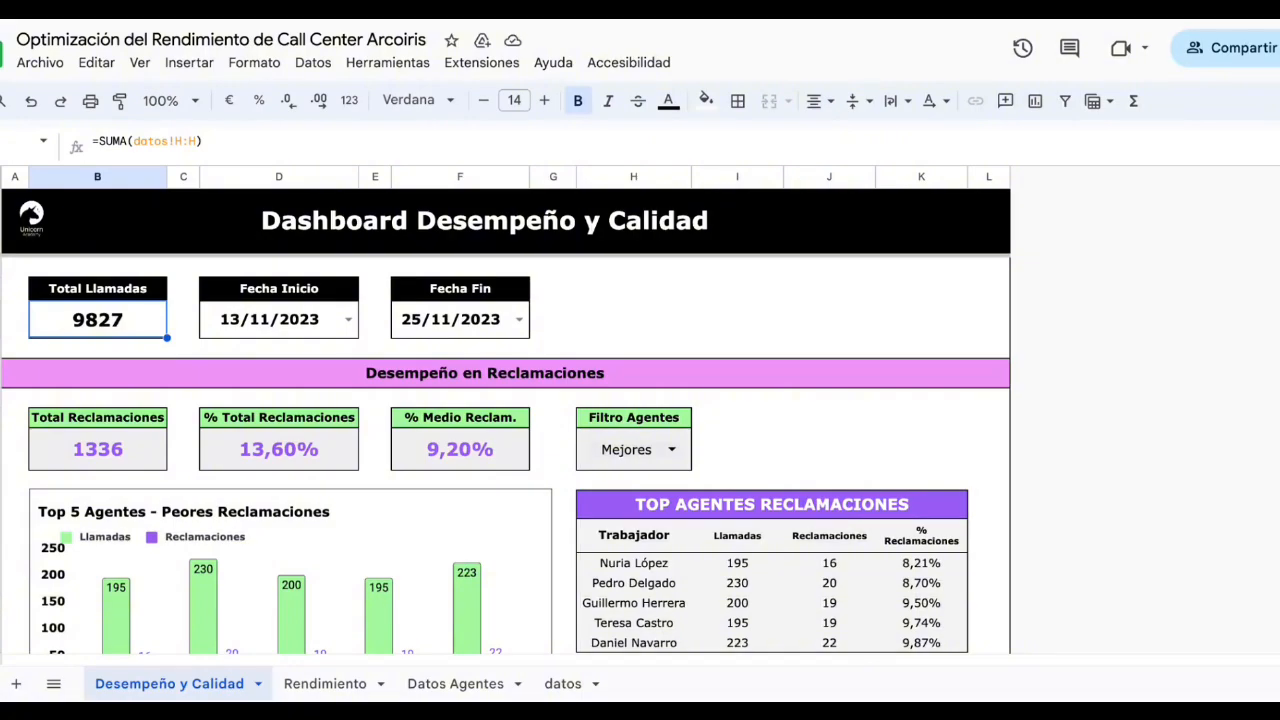
click(78, 449)
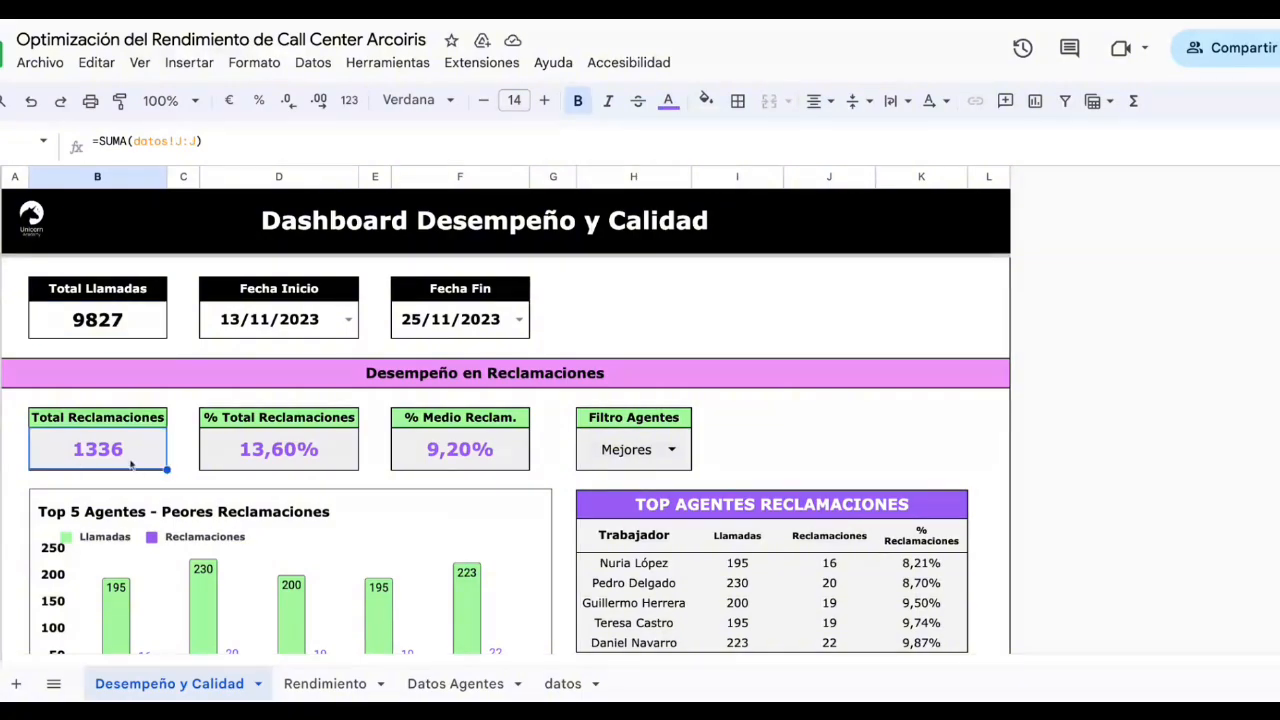
click(313, 458)
click(191, 149)
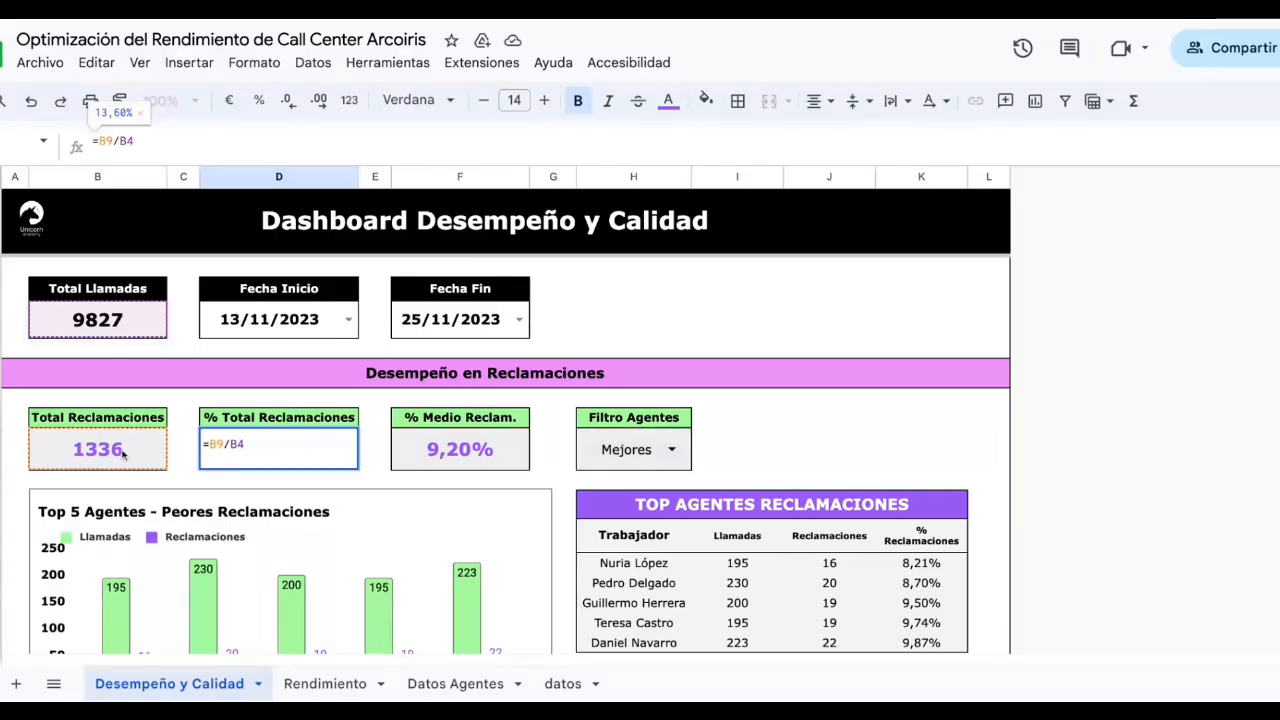
key(Return)
click(214, 435)
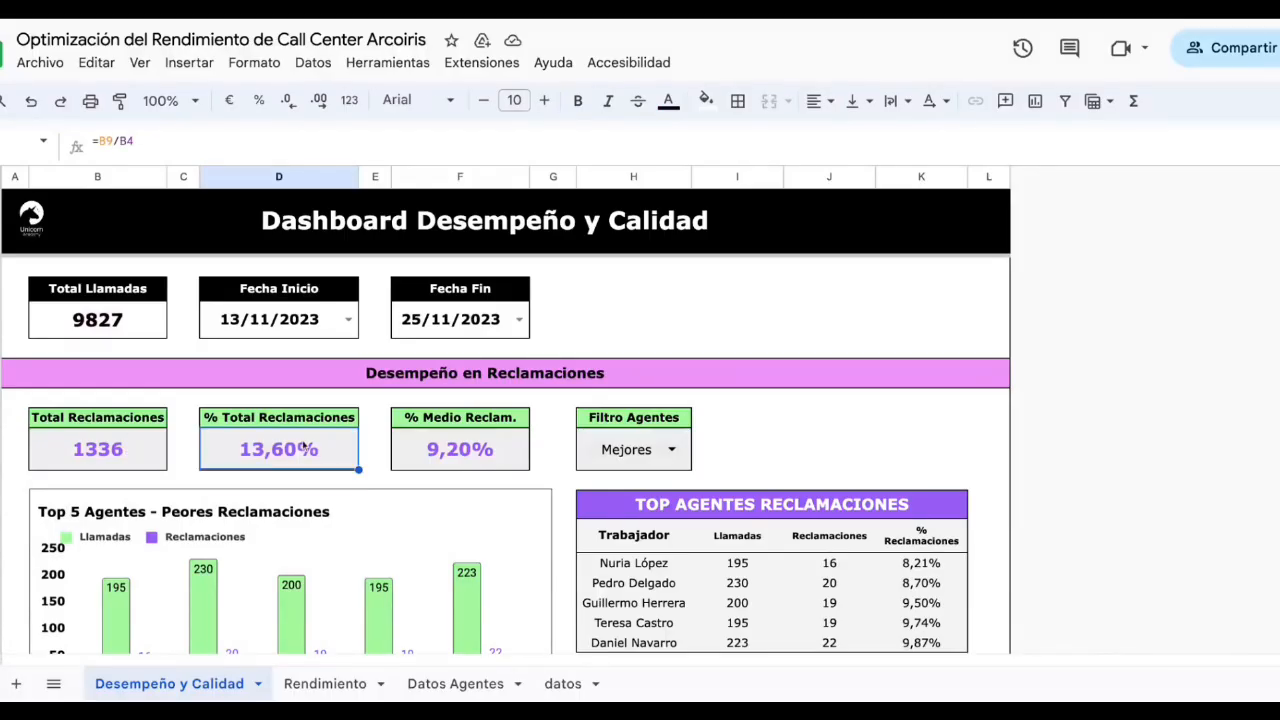
Examine the formula behind % Medio Reclam. and the range it averages in the % Reclamaciones column
click(451, 459)
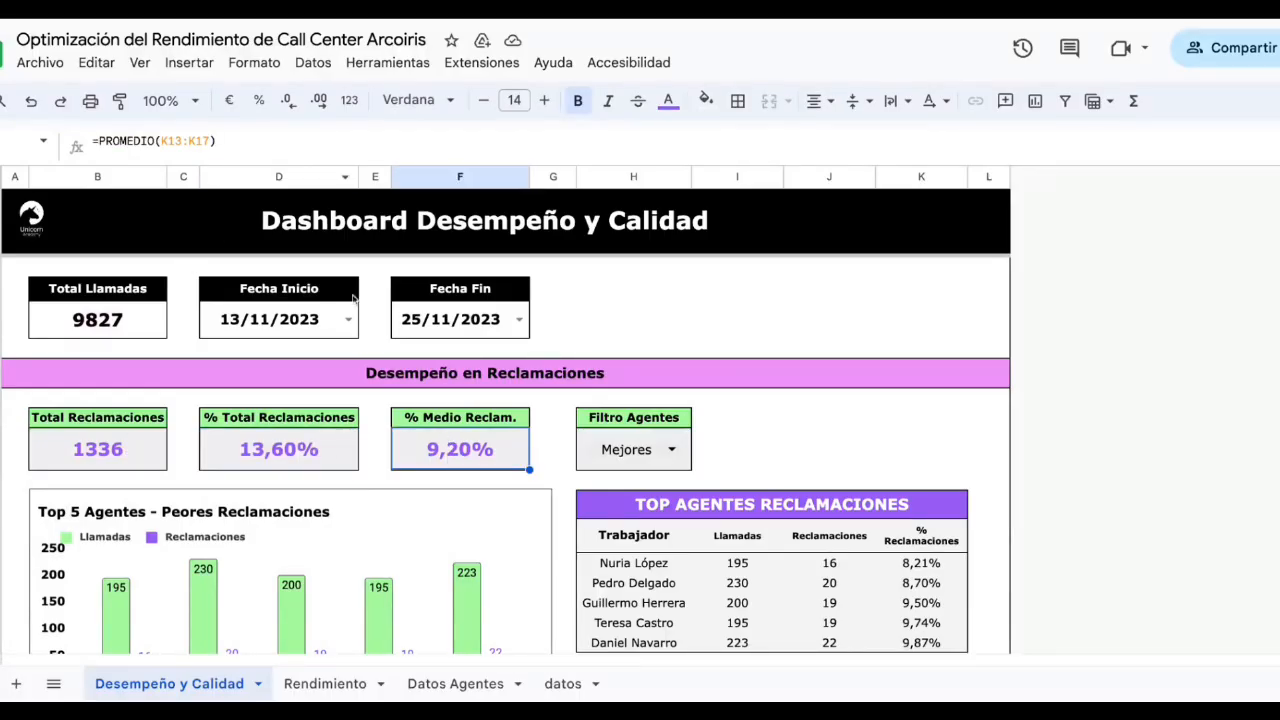
key(Return)
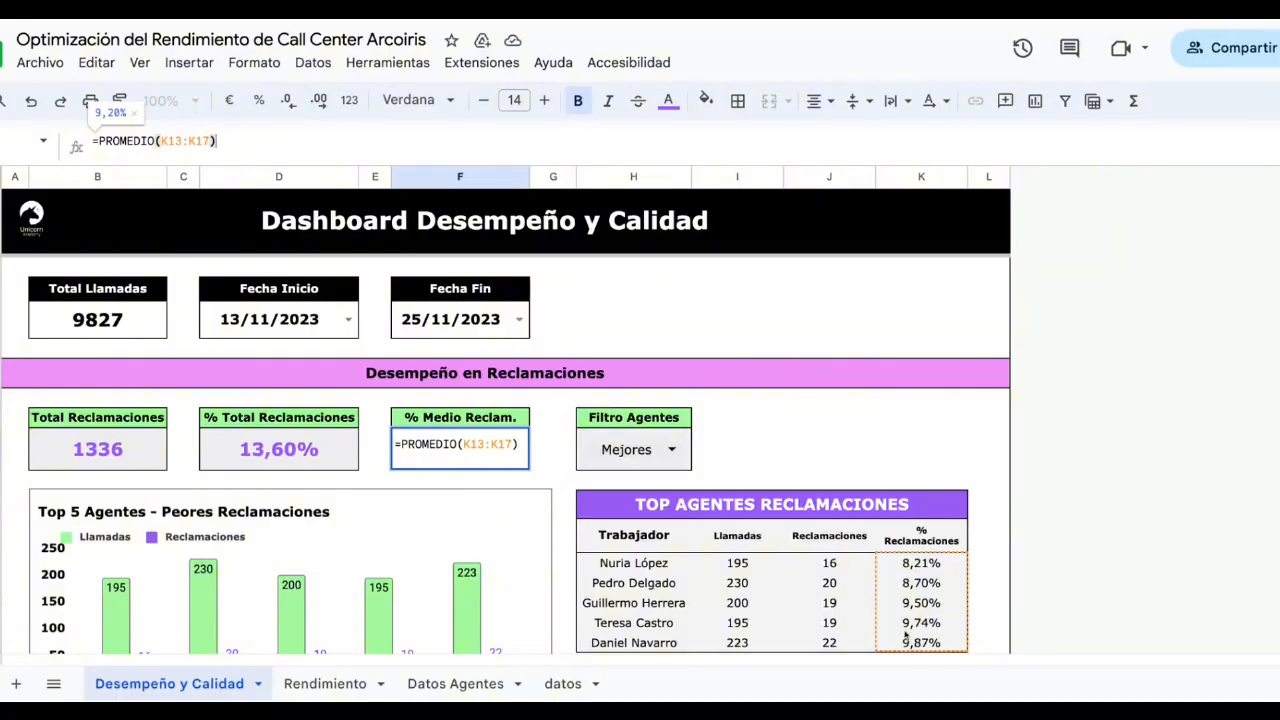
click(835, 445)
click(418, 455)
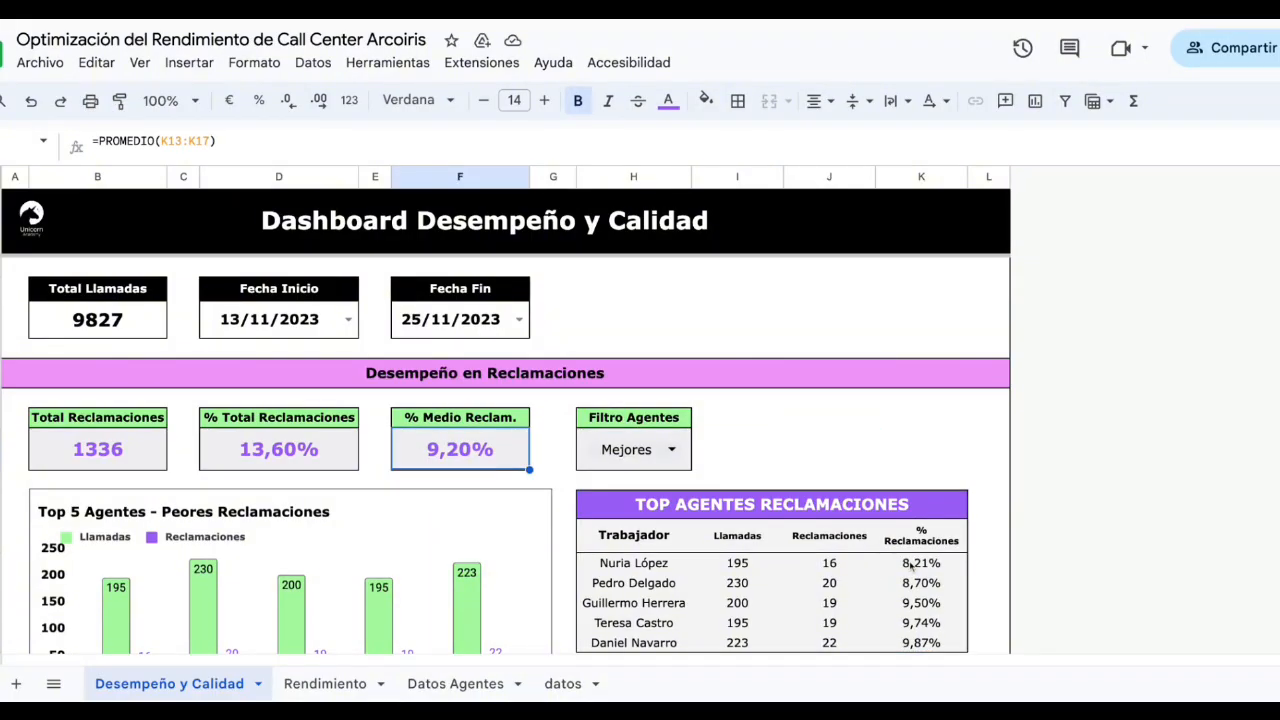
click(866, 450)
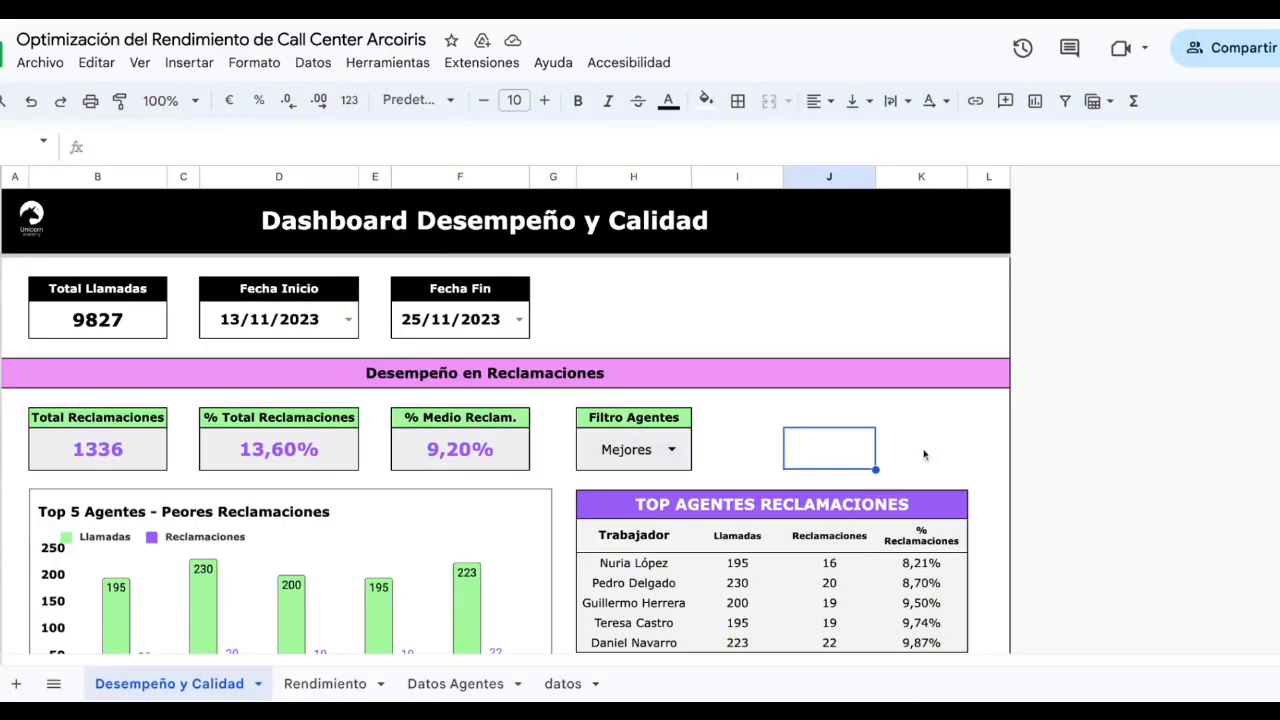
click(923, 380)
scroll(910, 493, down, 1)
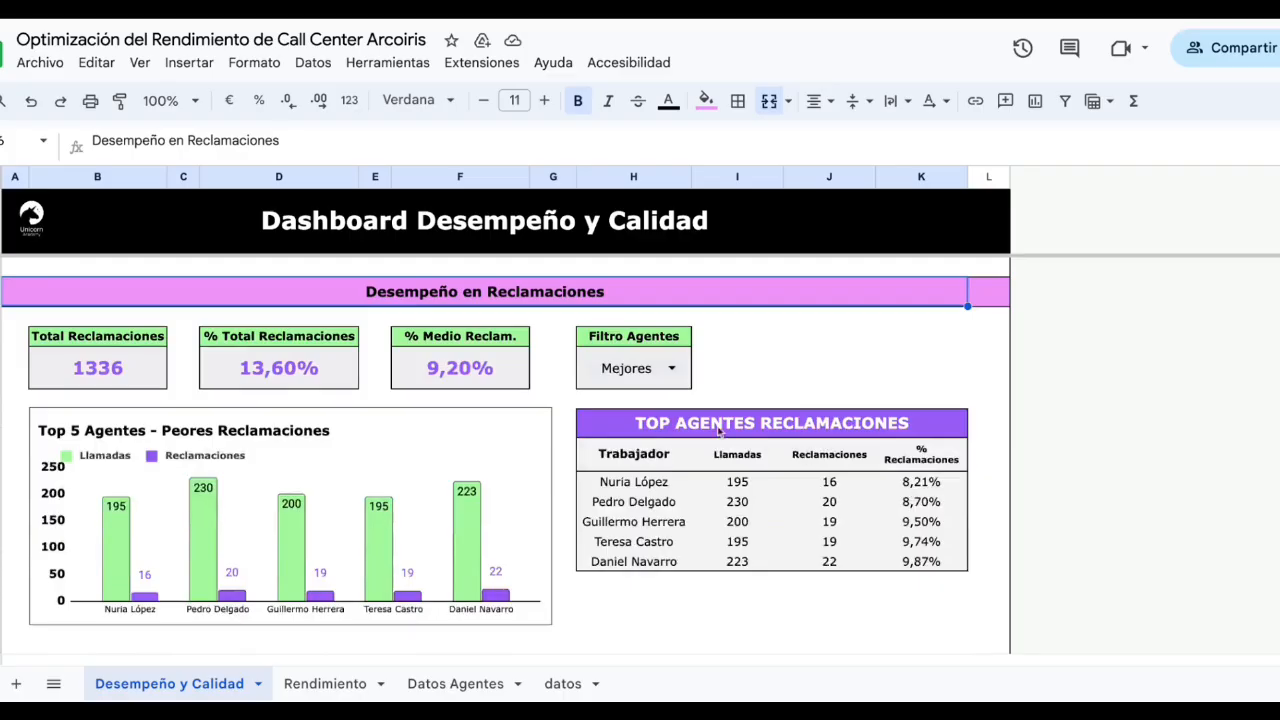
Select the whole TOP AGENTES RECLAMACIONES table and only its % Reclamaciones values to review the listed agents
click(658, 425)
key(shift+Down)
key(shift+Down)
key(shift+Down)
key(shift+Down)
key(shift+Down)
key(shift+Down)
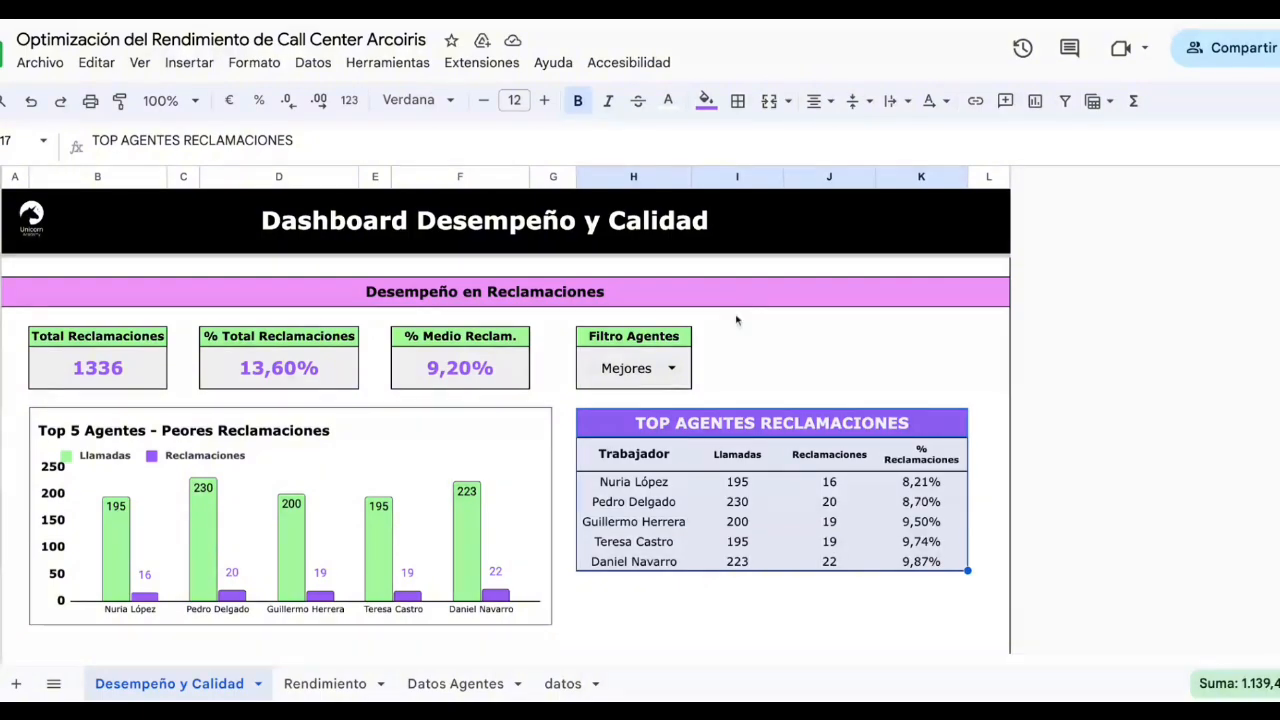
click(931, 484)
key(shift+Down)
key(shift+Down)
key(shift+Down)
key(shift+Down)
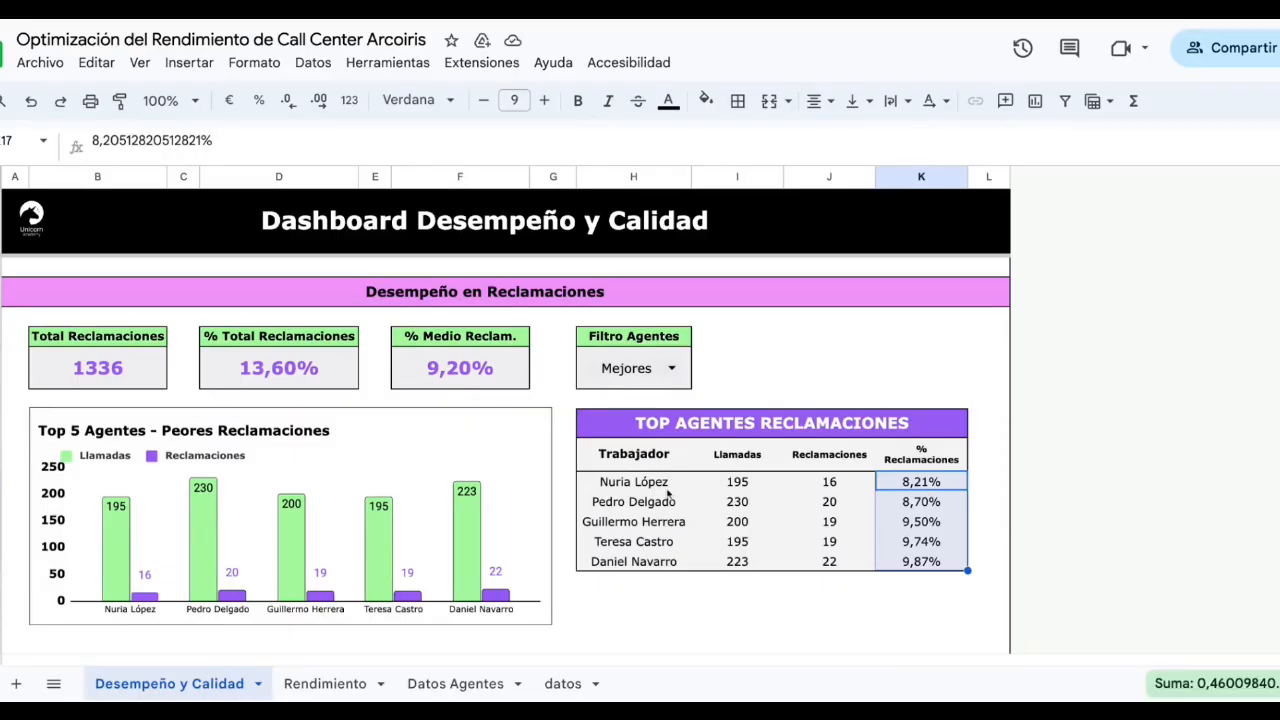
Set Filtro Agentes to Peores and select the TOP AGENTES RECLAMACIONES rows to review the agents listed
click(660, 362)
click(640, 436)
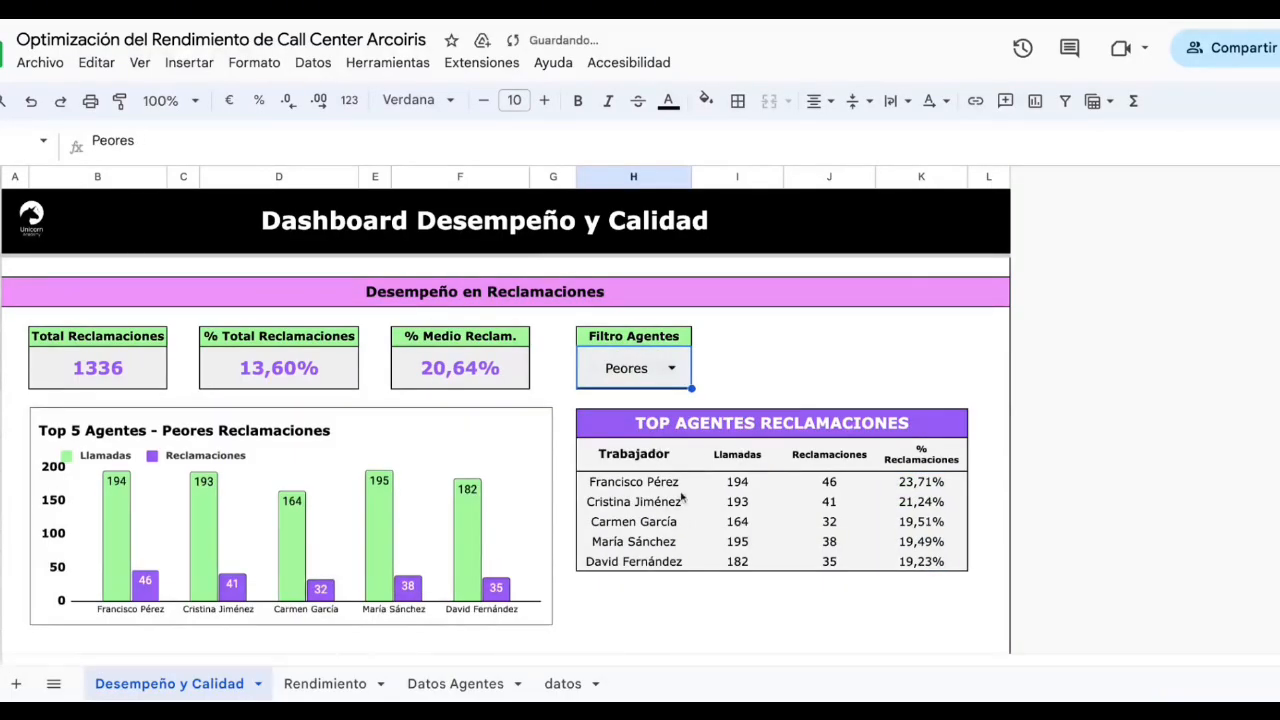
drag(671, 487, 634, 561)
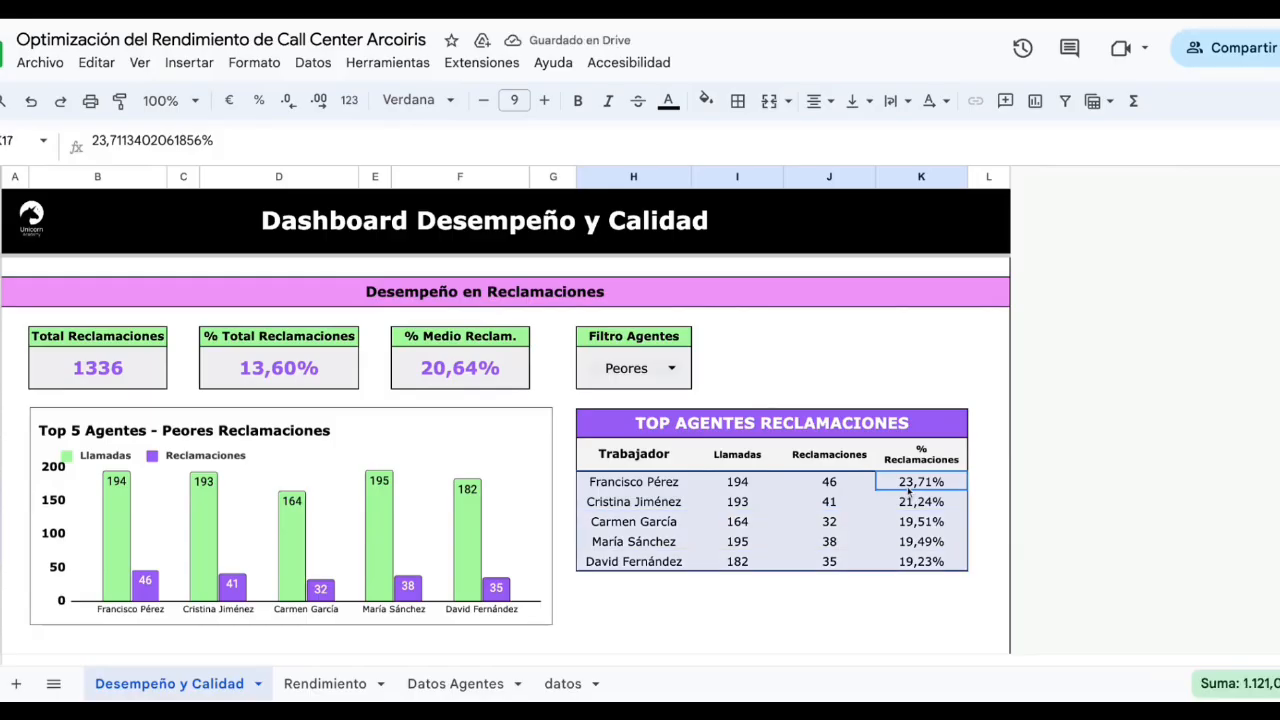
click(922, 545)
click(613, 421)
key(shift+Down)
key(shift+Down)
key(shift+Down)
key(shift+Down)
key(shift+Down)
key(shift+Down)
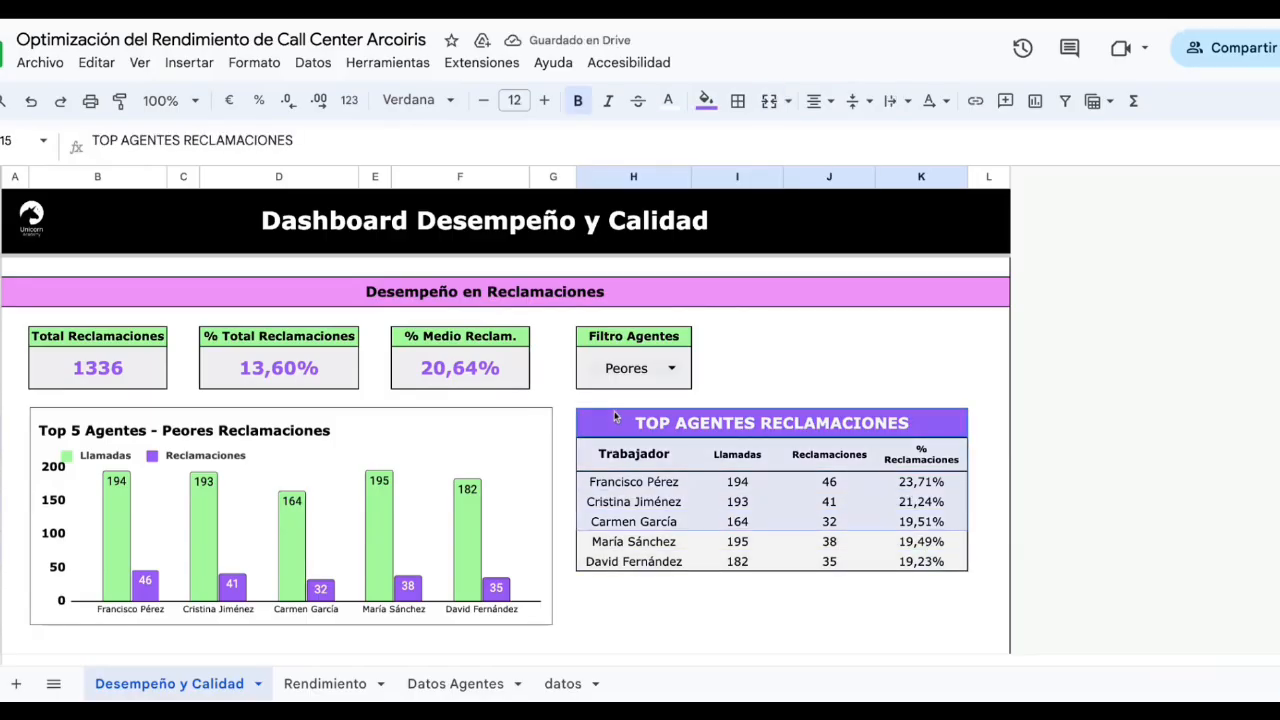
Set Filtro Agentes to Mejores and select the TOP AGENTES RECLAMACIONES table to review it
click(671, 369)
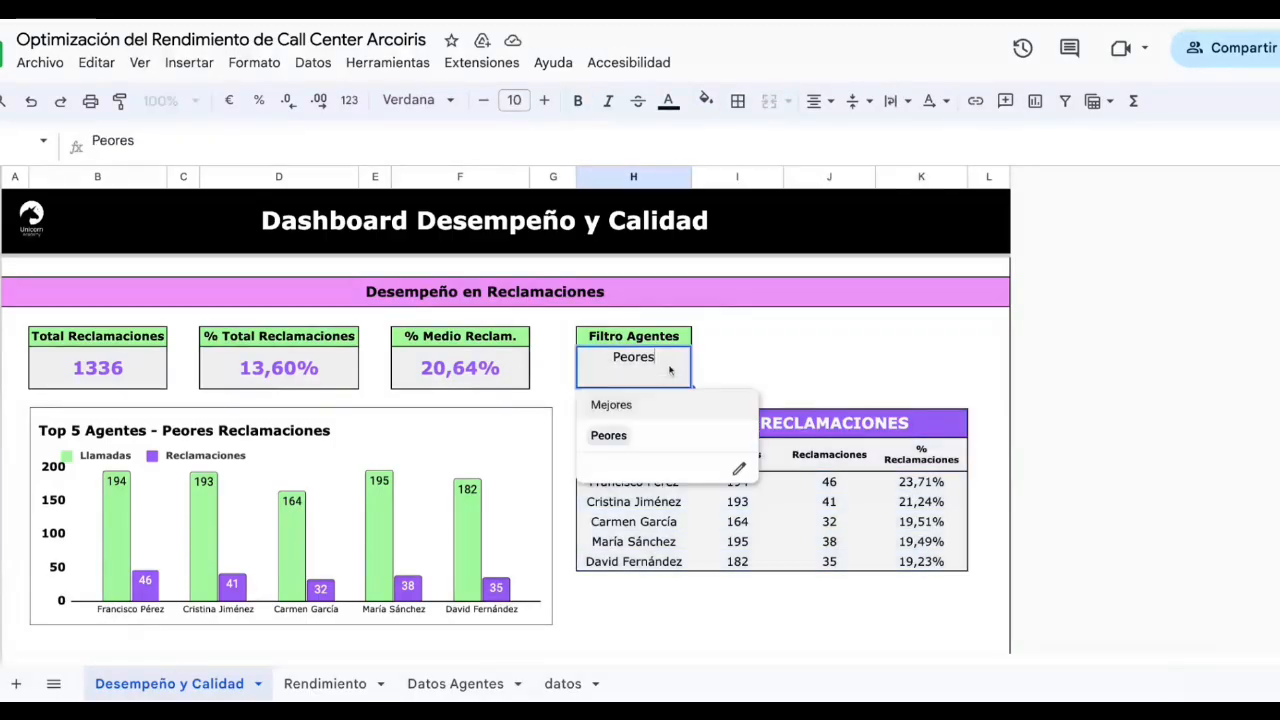
click(654, 437)
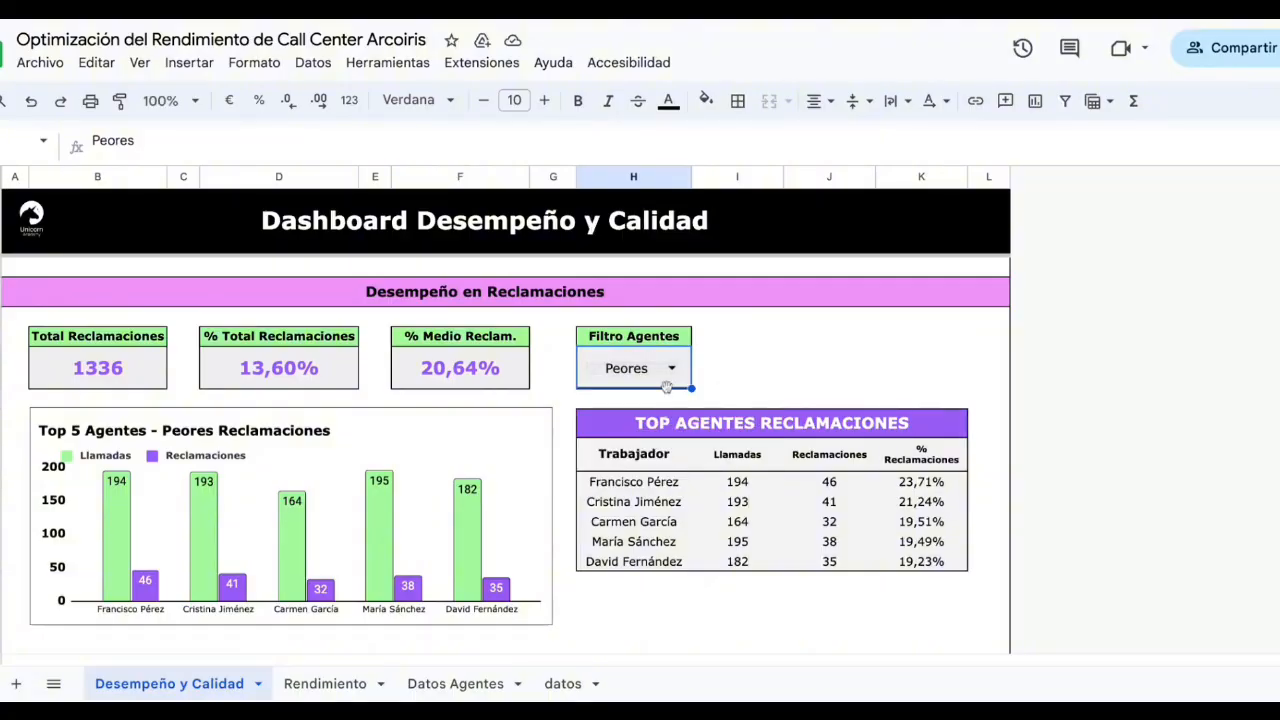
click(671, 369)
click(662, 405)
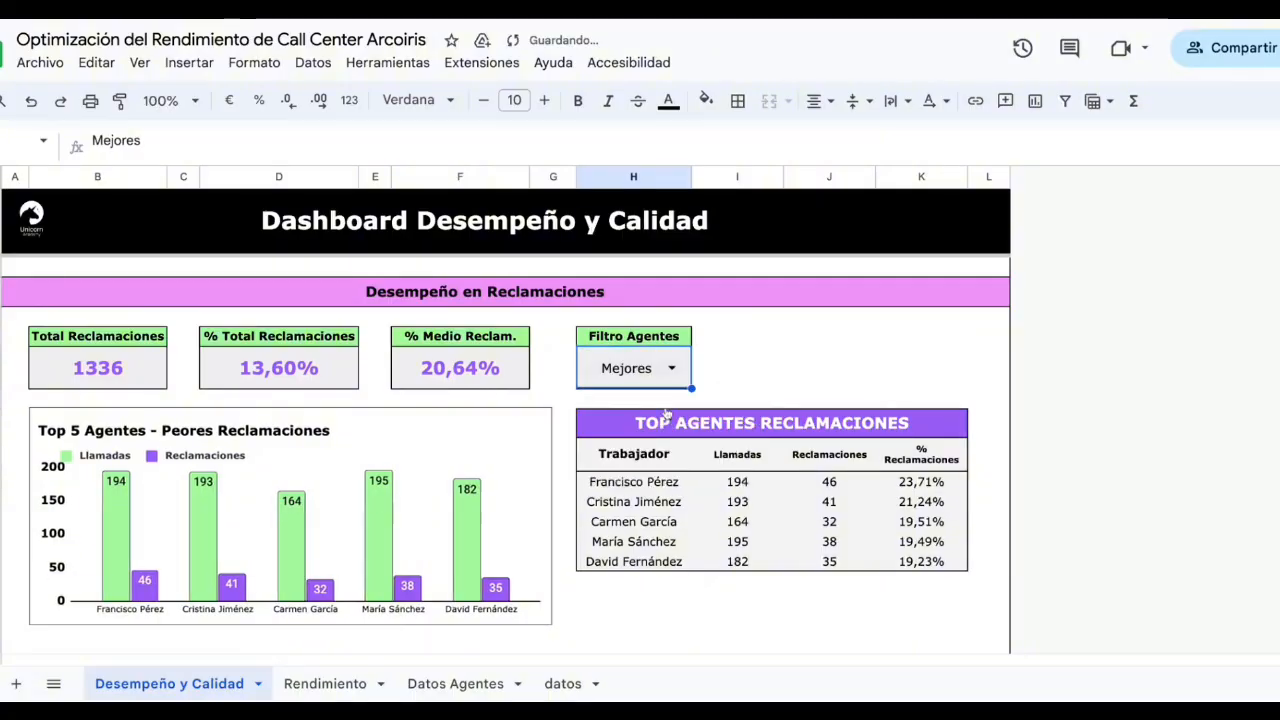
click(804, 386)
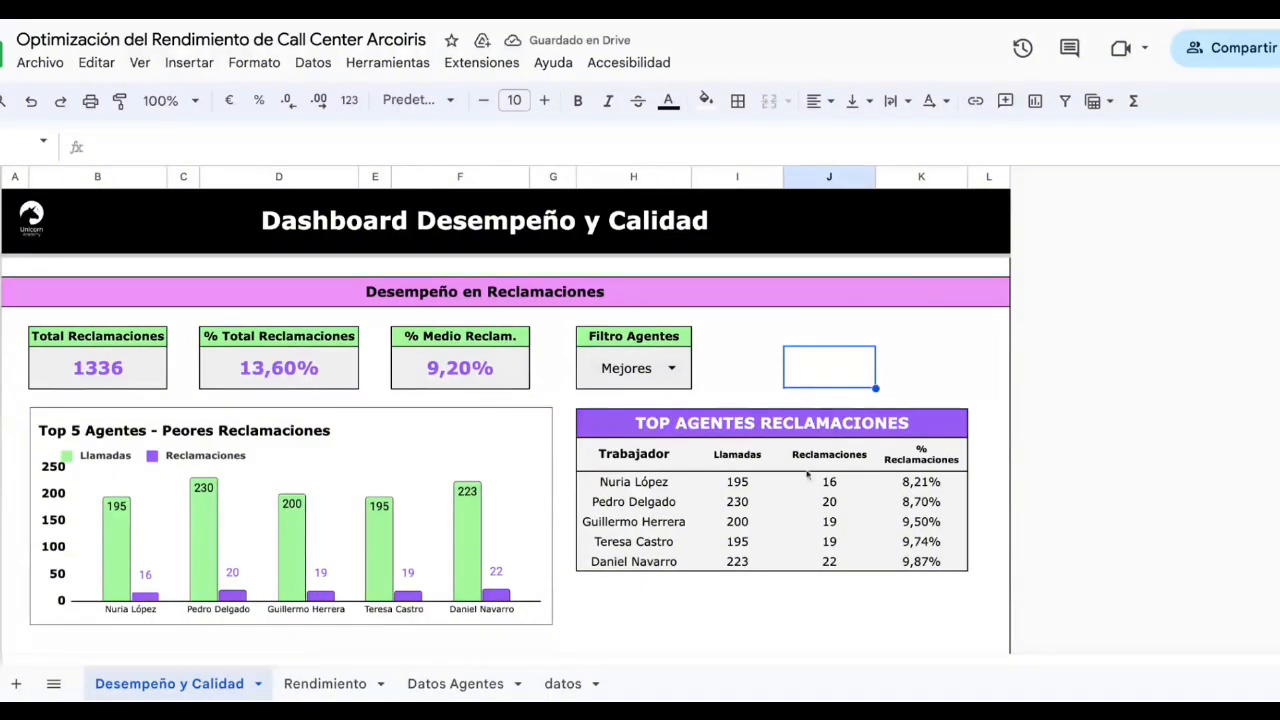
drag(649, 428, 835, 565)
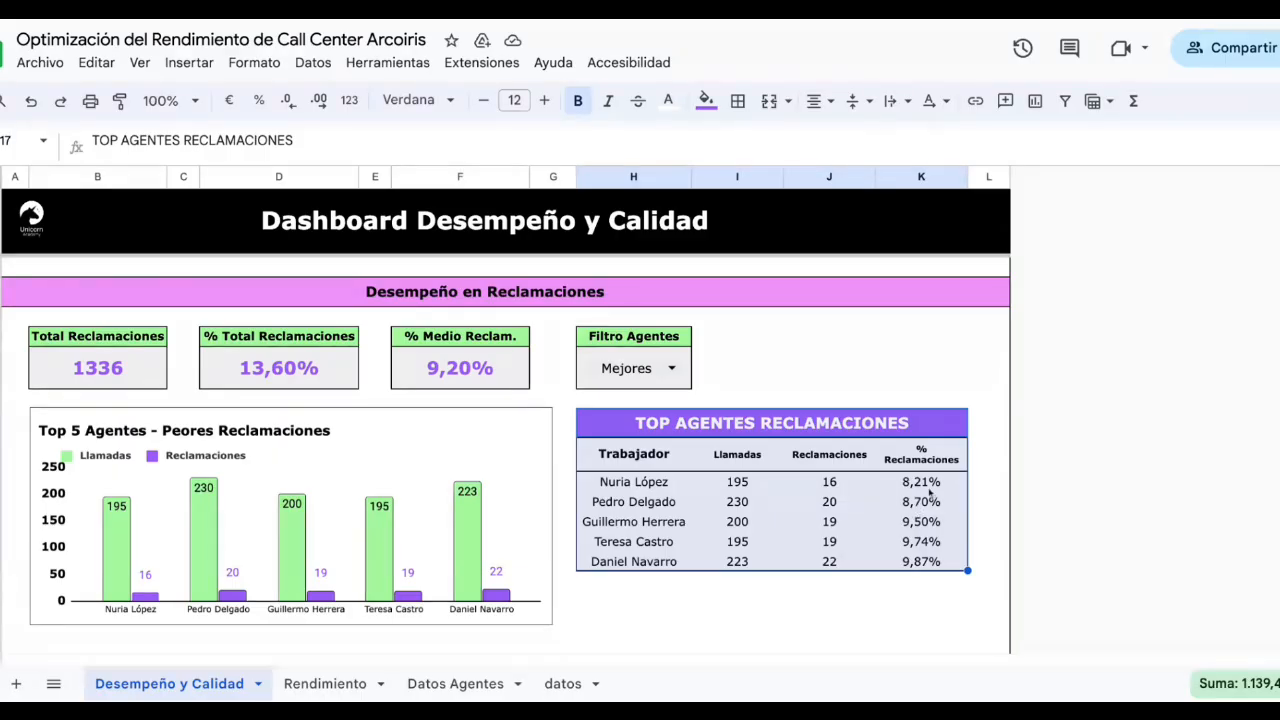
Check the Filtro Agentes options against the agents table and examine the sort-order formula in the cell beside the filter
click(671, 368)
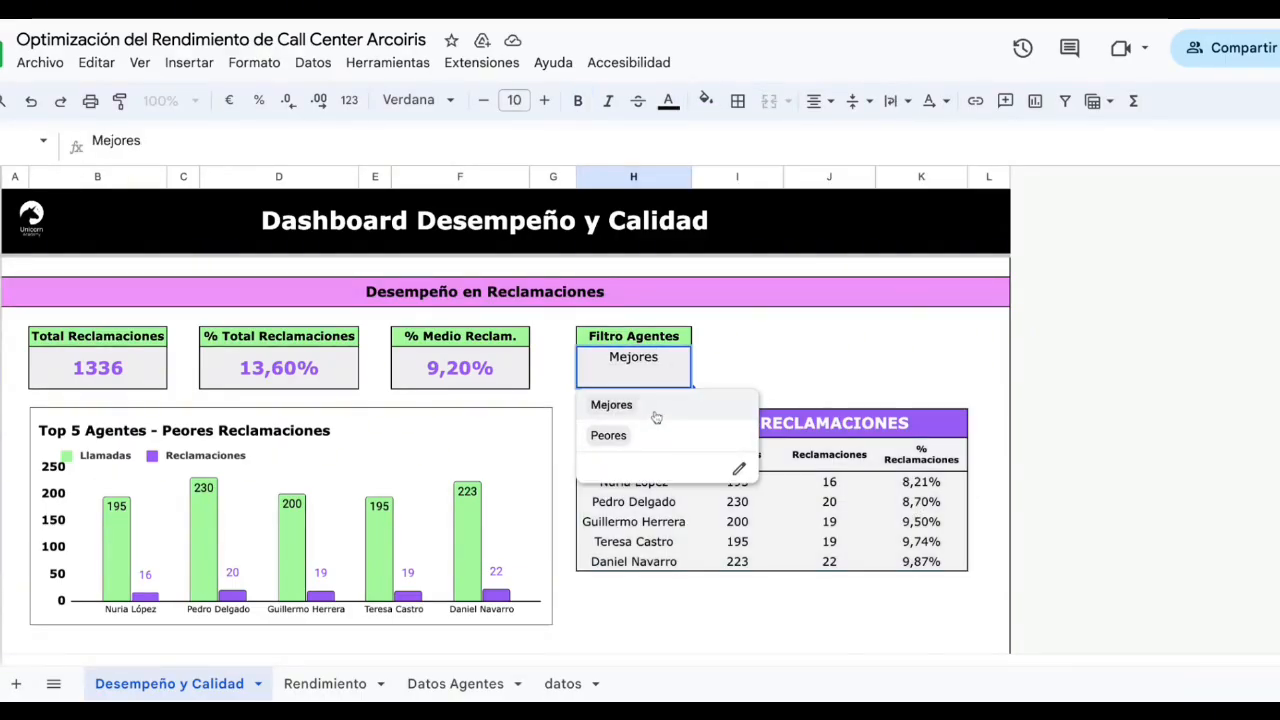
click(655, 408)
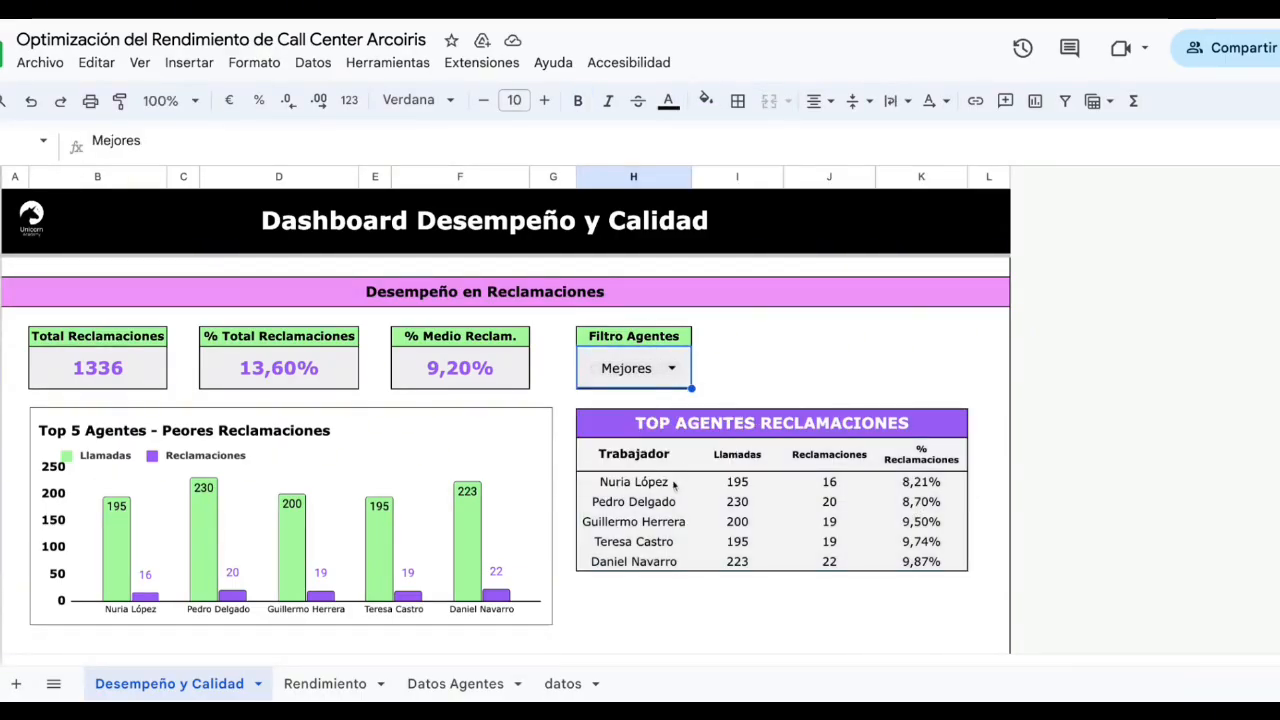
mouse_move(634, 454)
mouse_down()
mouse_move(800, 500)
mouse_move(941, 563)
mouse_move(633, 477)
mouse_up()
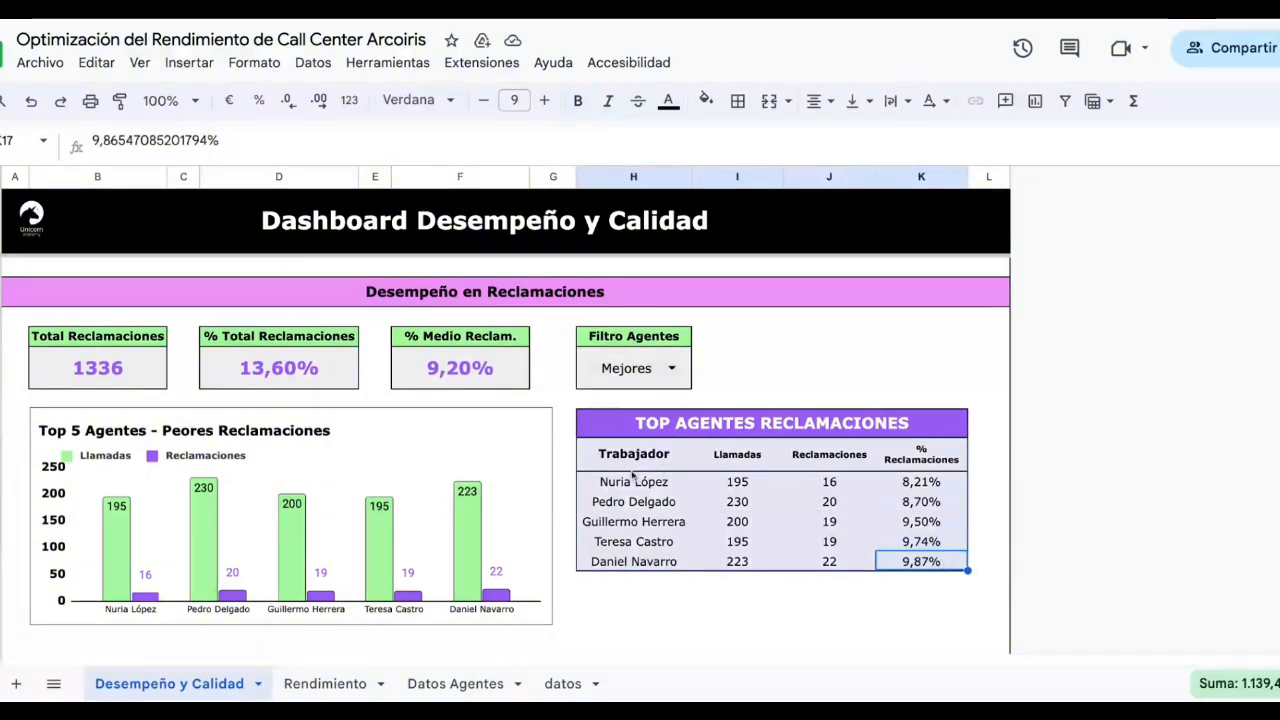
click(737, 378)
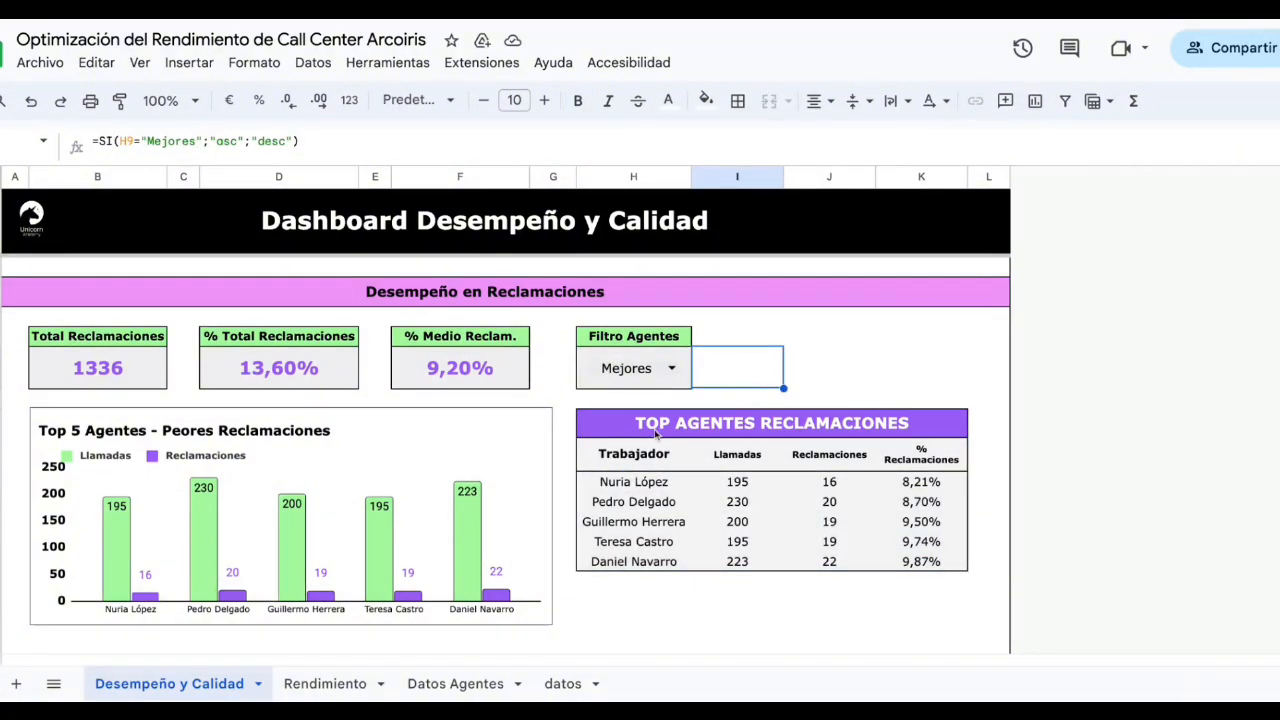
Enlarge the formula display and examine the source range of the query behind the Trabajador header
click(651, 462)
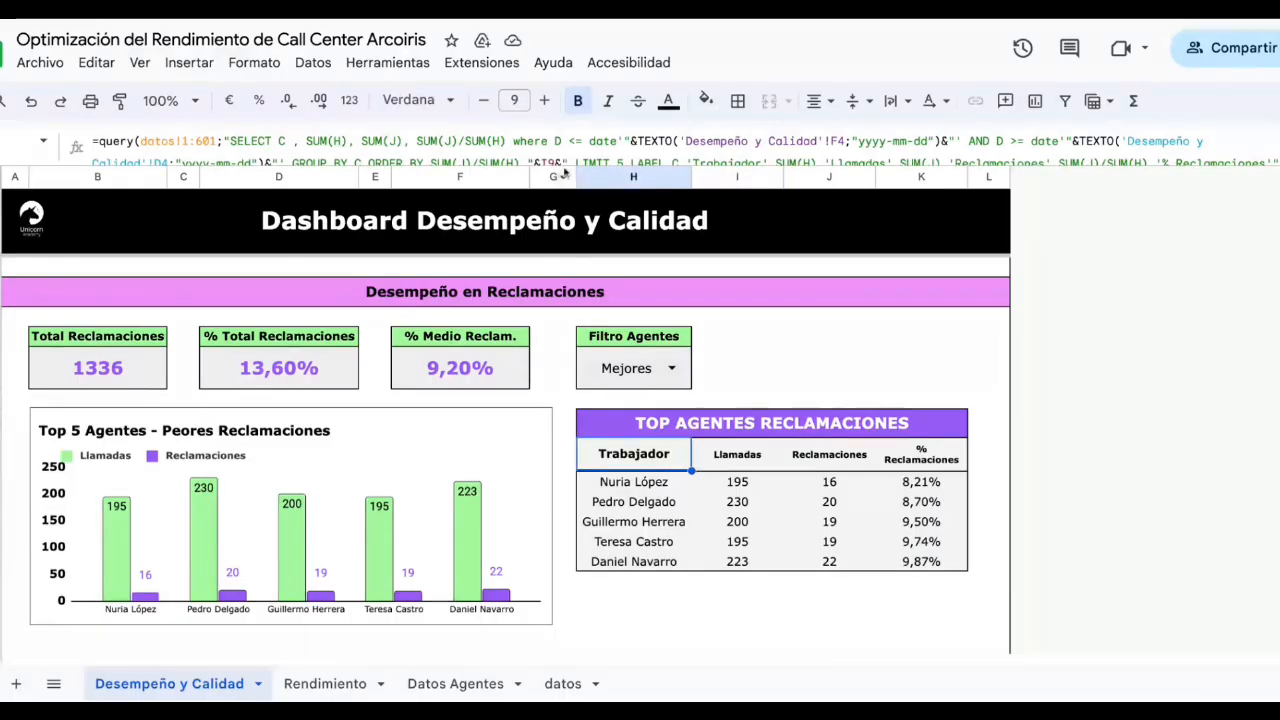
drag(565, 168, 568, 196)
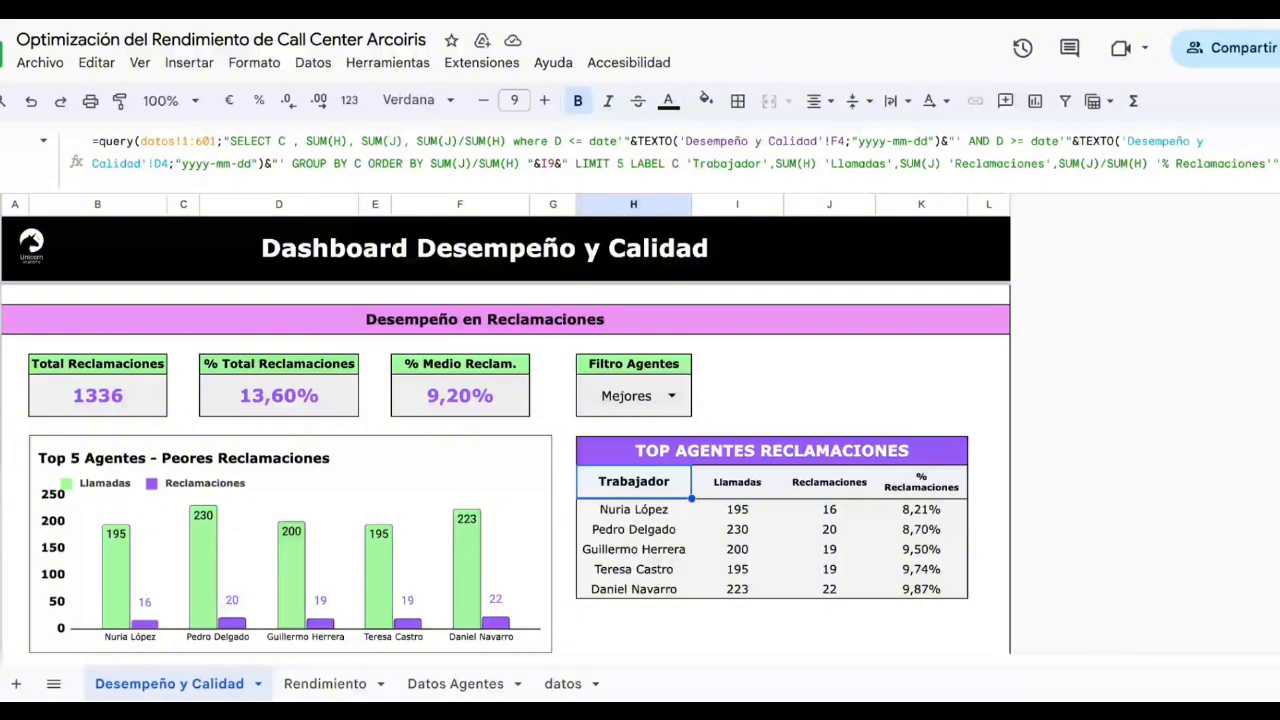
click(218, 141)
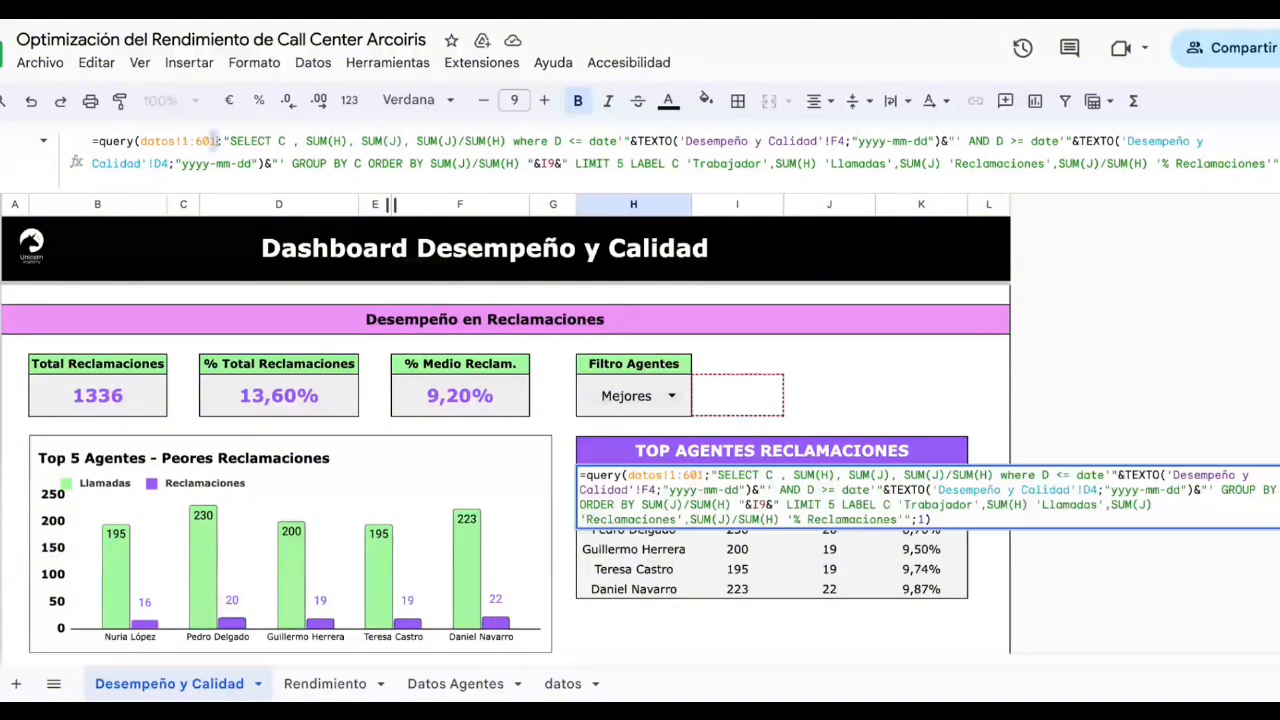
drag(218, 141, 147, 141)
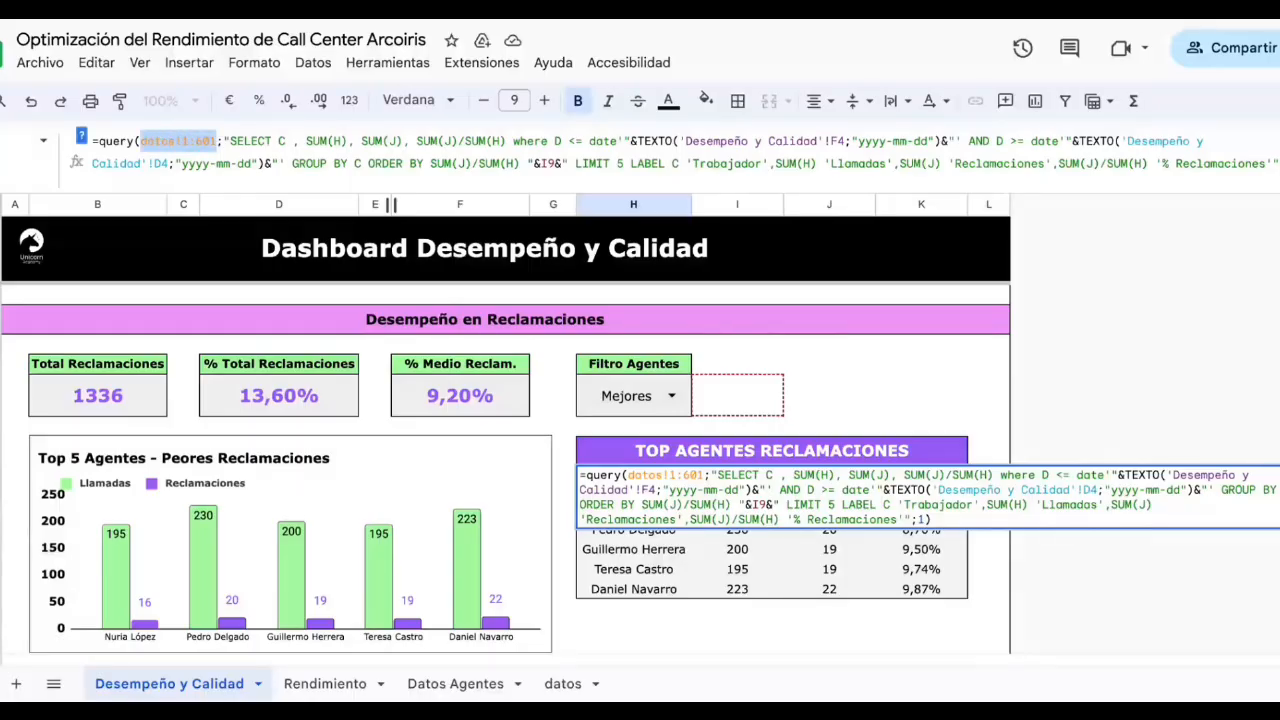
key(Return)
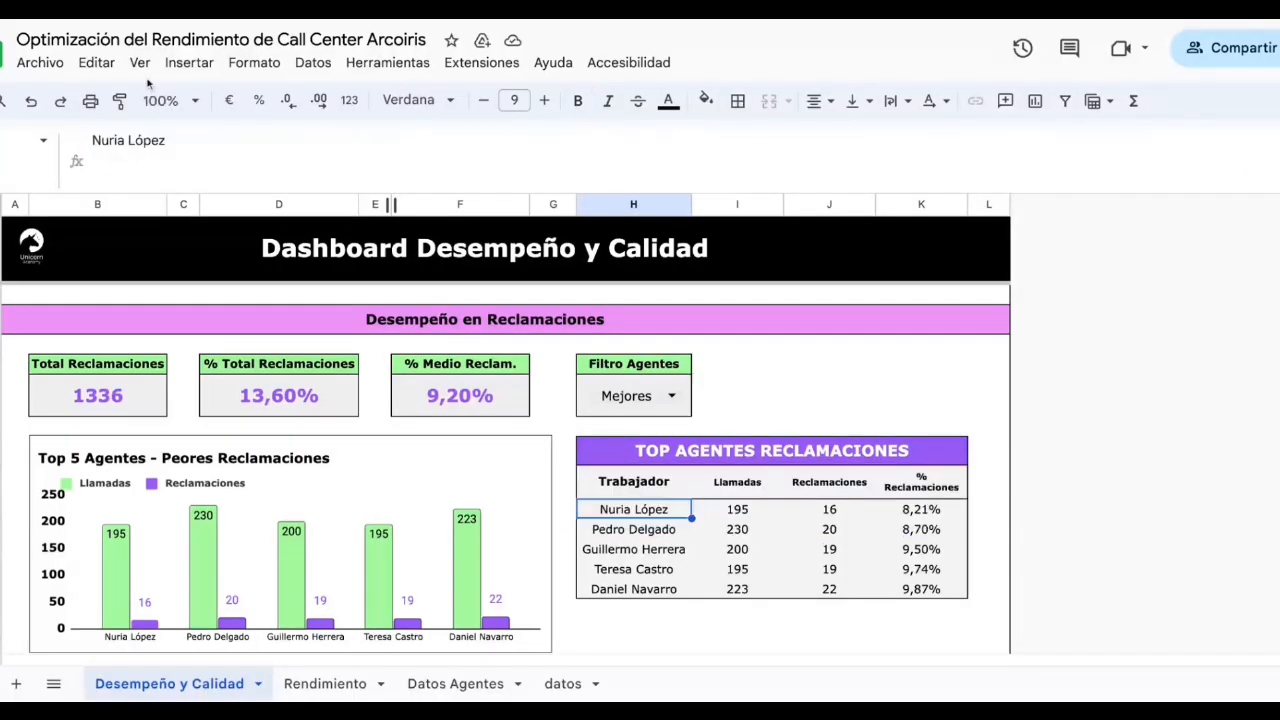
Highlight the full SELECT statement inside the Trabajador header's query formula to examine it
click(621, 467)
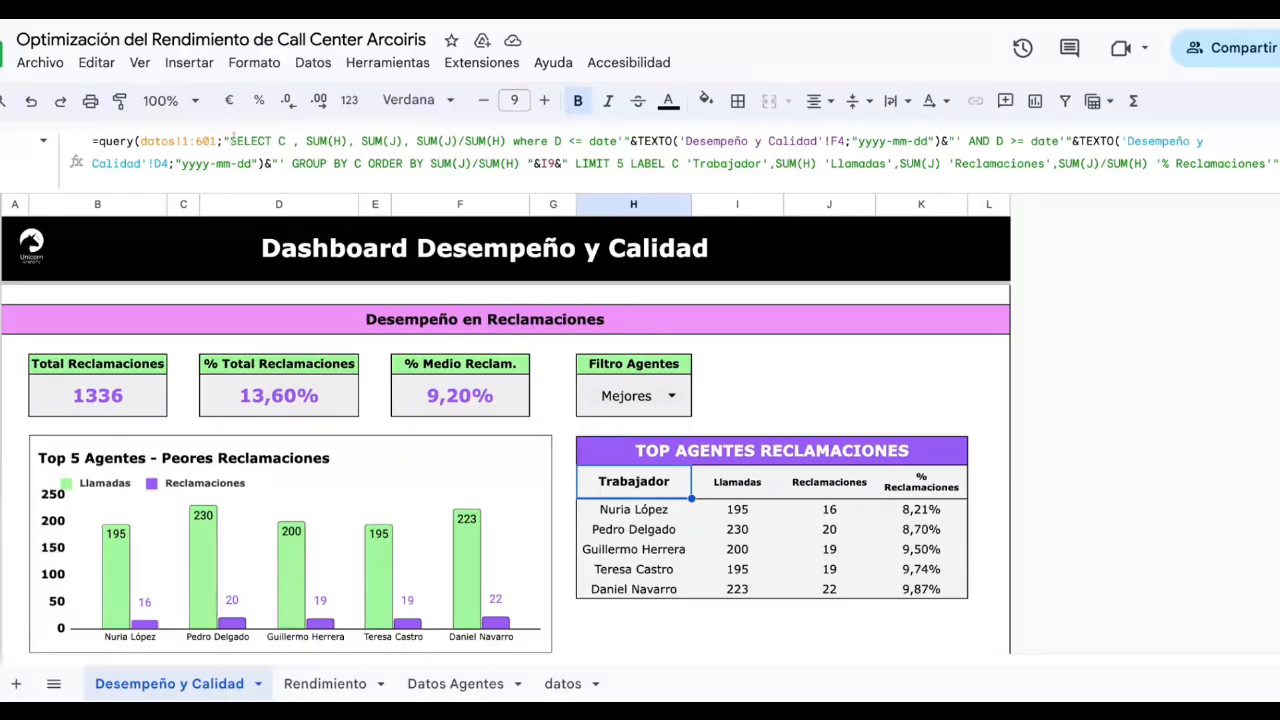
drag(230, 141, 1278, 163)
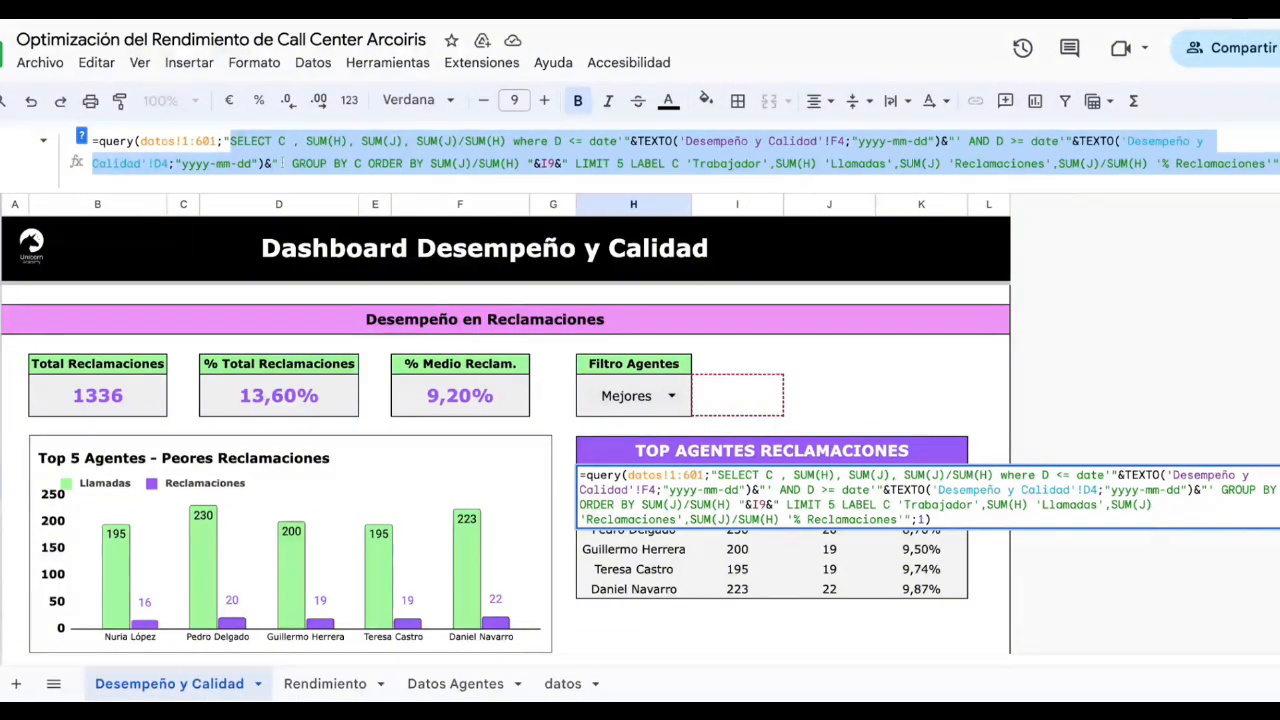
drag(226, 141, 1270, 165)
key(Return)
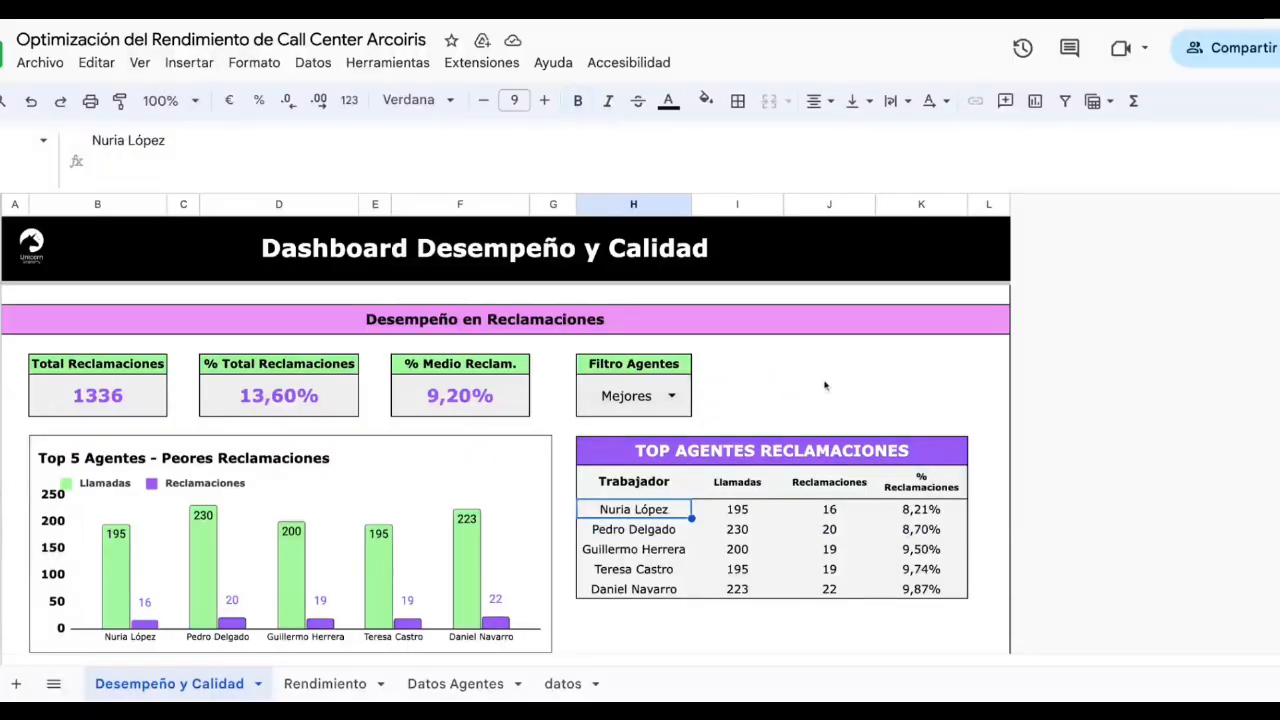
Examine the LIMIT 5 clause in the Trabajador header's query formula against the rows of the agents table
click(636, 486)
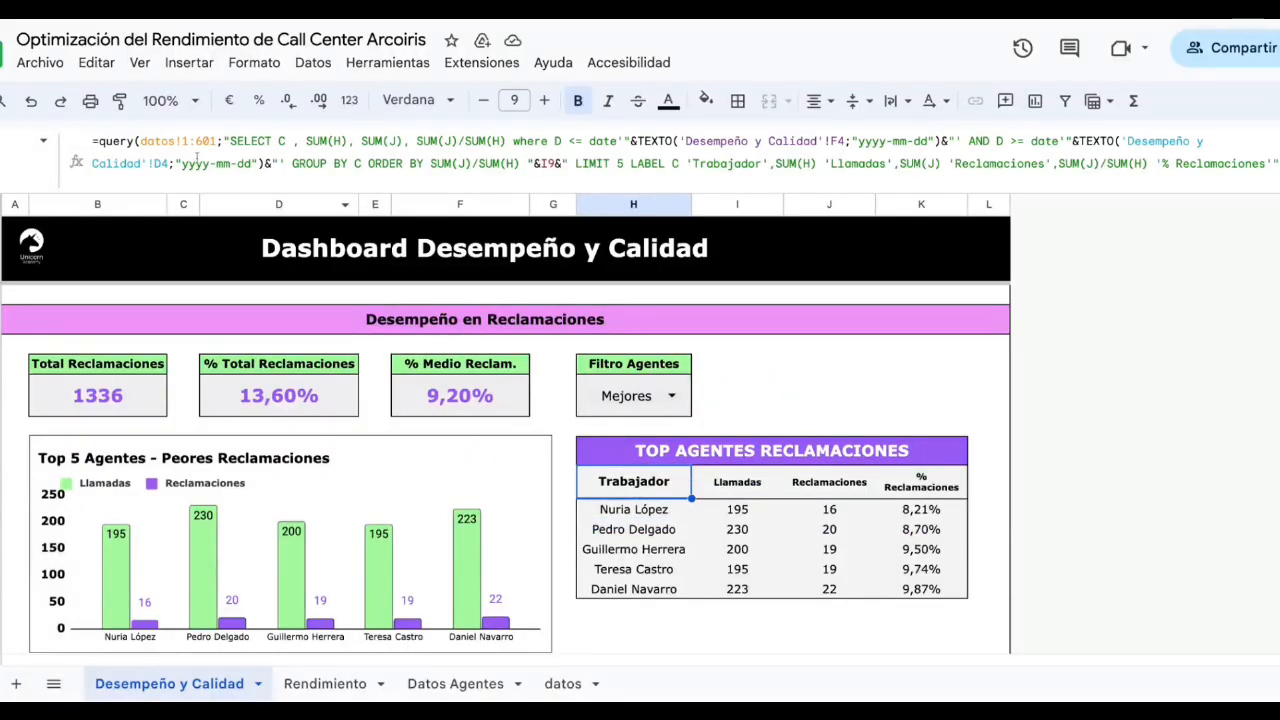
click(737, 549)
click(634, 484)
click(572, 163)
drag(624, 163, 577, 163)
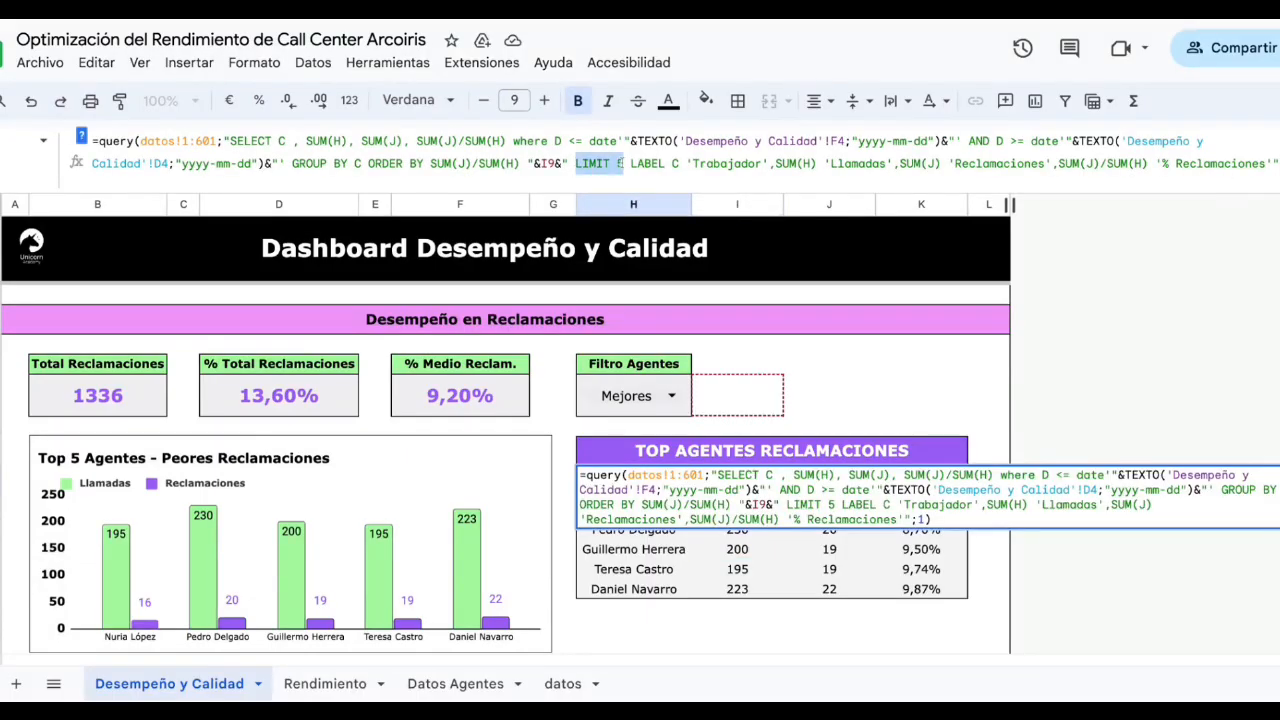
key(Return)
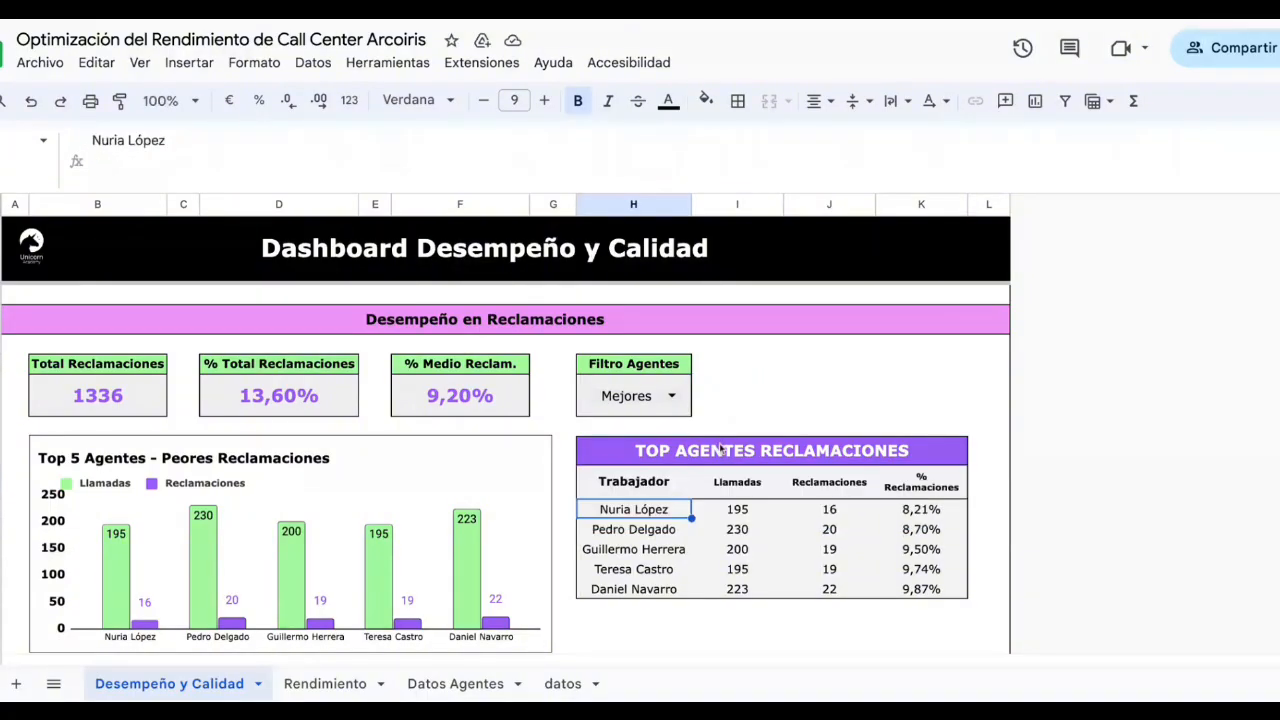
Check the Trabajador header's query against the datos sheet and highlight the agents table's Llamadas, Reclamaciones and % Reclamaciones columns
click(682, 463)
click(682, 471)
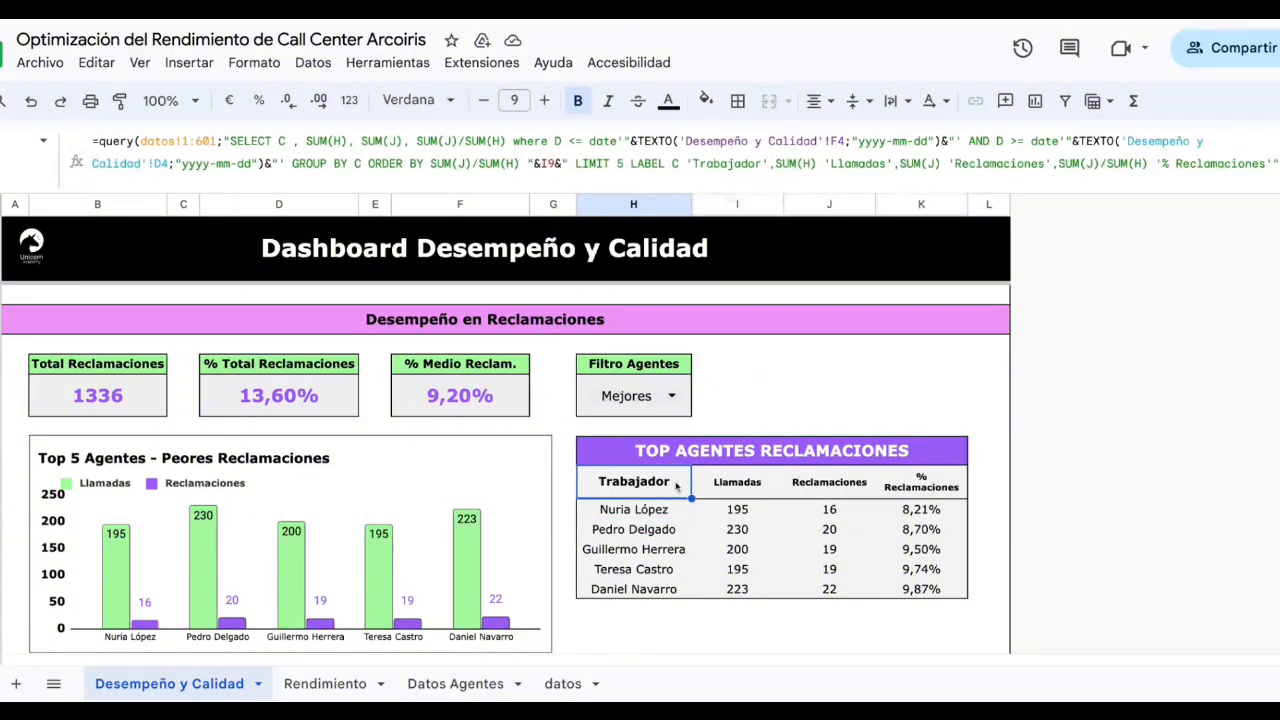
click(563, 683)
click(235, 684)
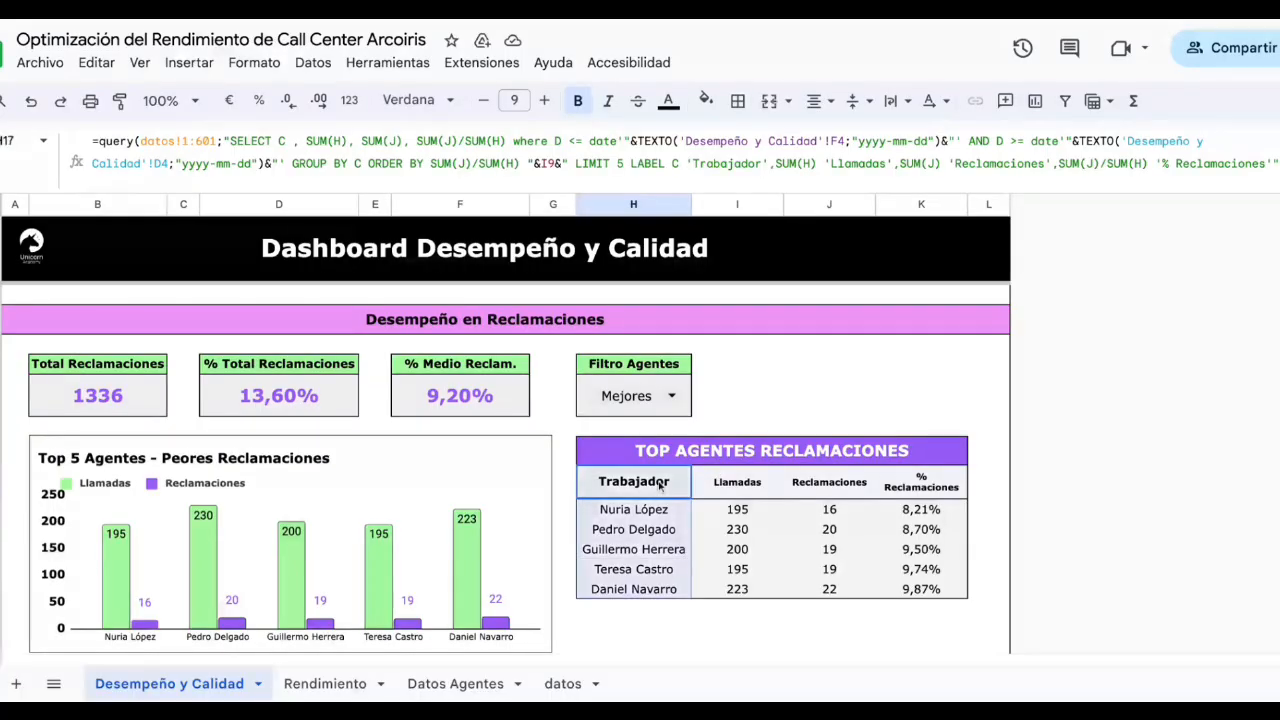
drag(737, 482, 745, 612)
drag(855, 483, 875, 598)
drag(921, 483, 965, 596)
Examine the SUM(H) and SUM(J)/SUM(H) expressions in the Trabajador header's query formula, leaving the formula as it is
click(628, 484)
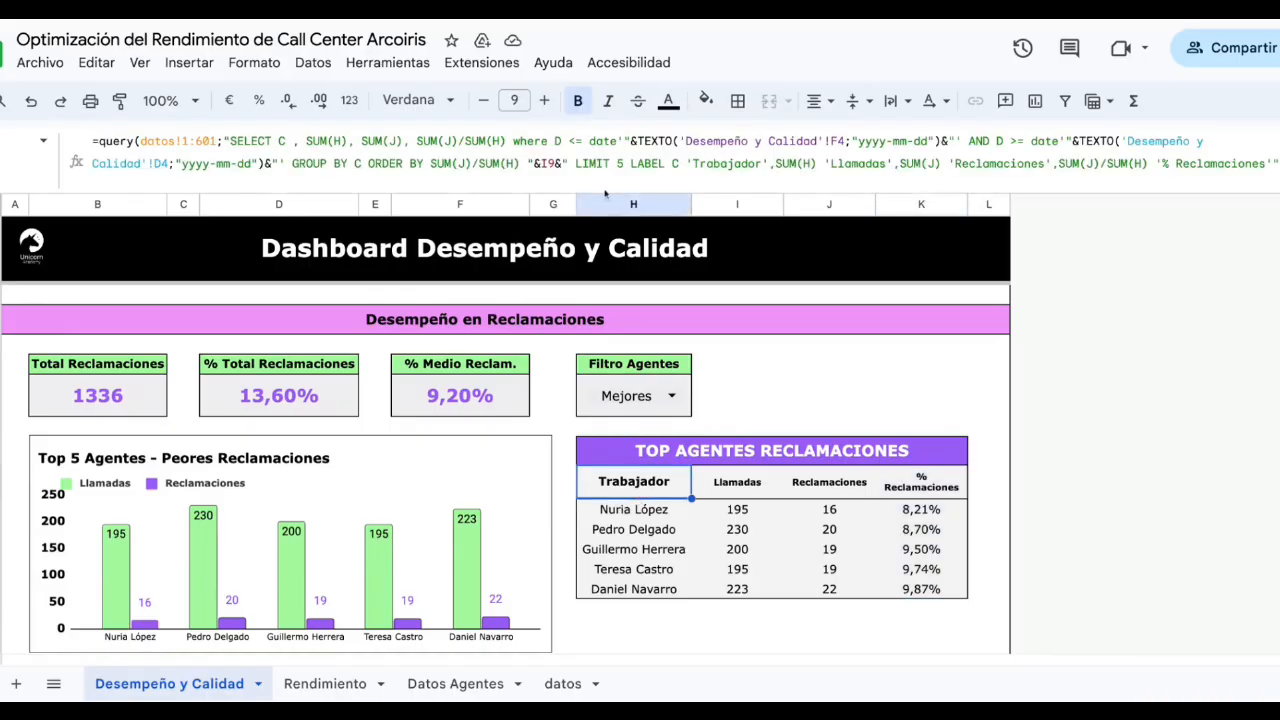
click(415, 141)
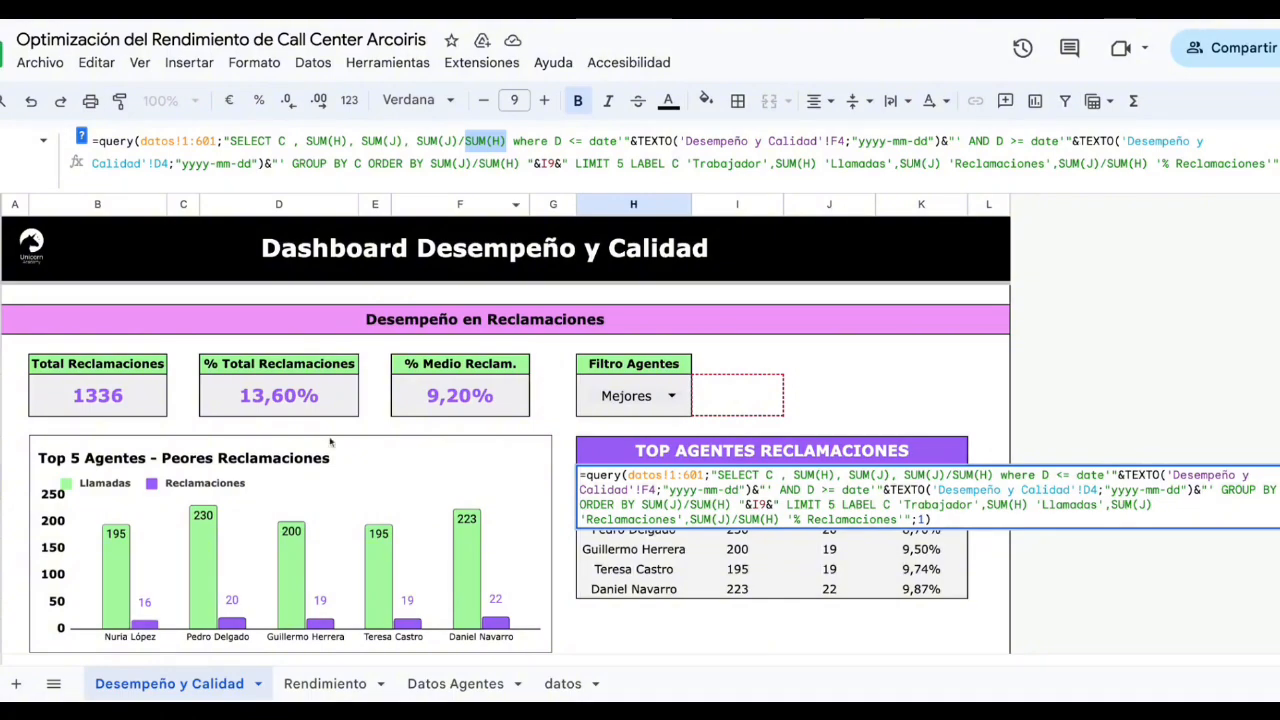
click(347, 141)
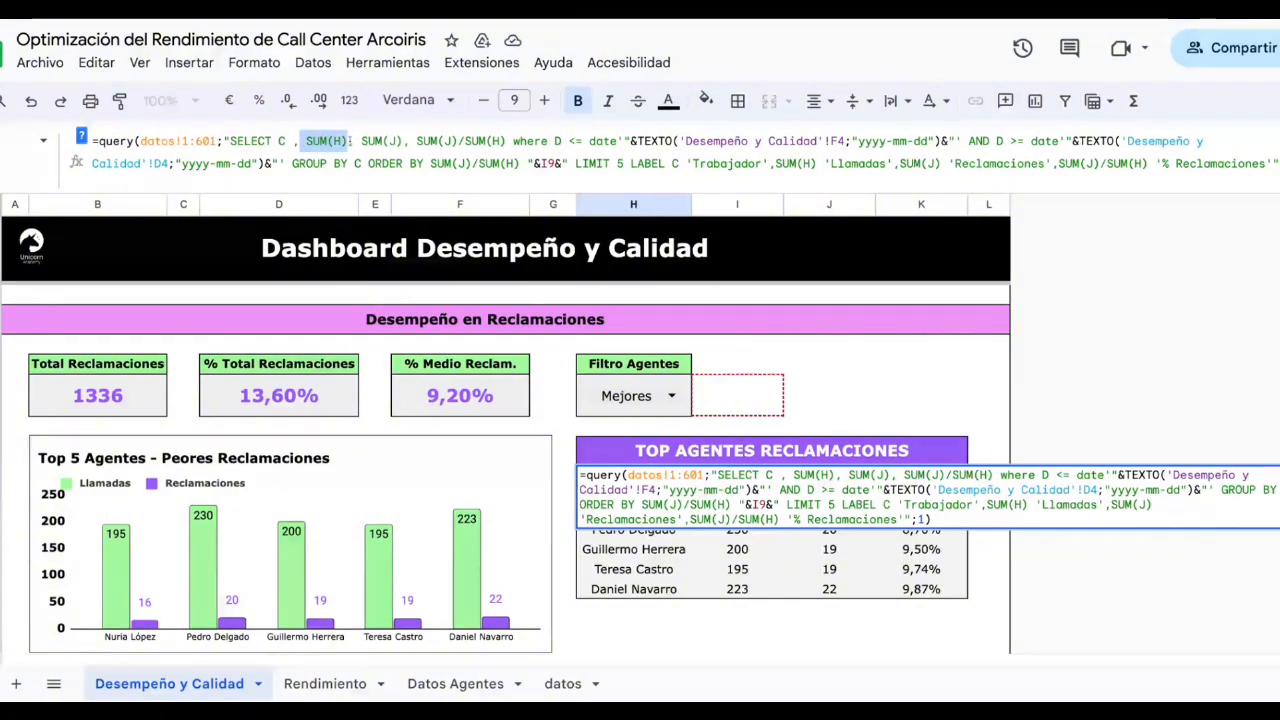
key(Return)
Highlight the whole agents table from the Trabajador header through the last % Reclamaciones value
click(670, 481)
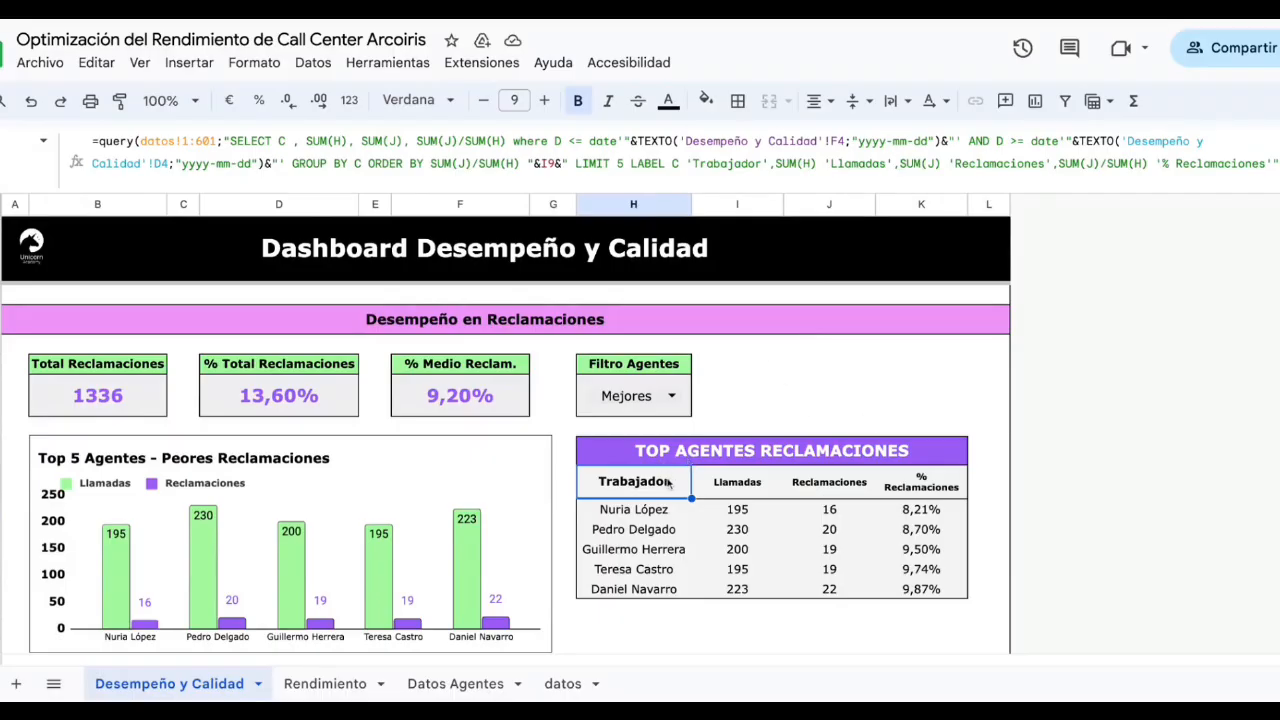
key(ctrl+a)
click(930, 591)
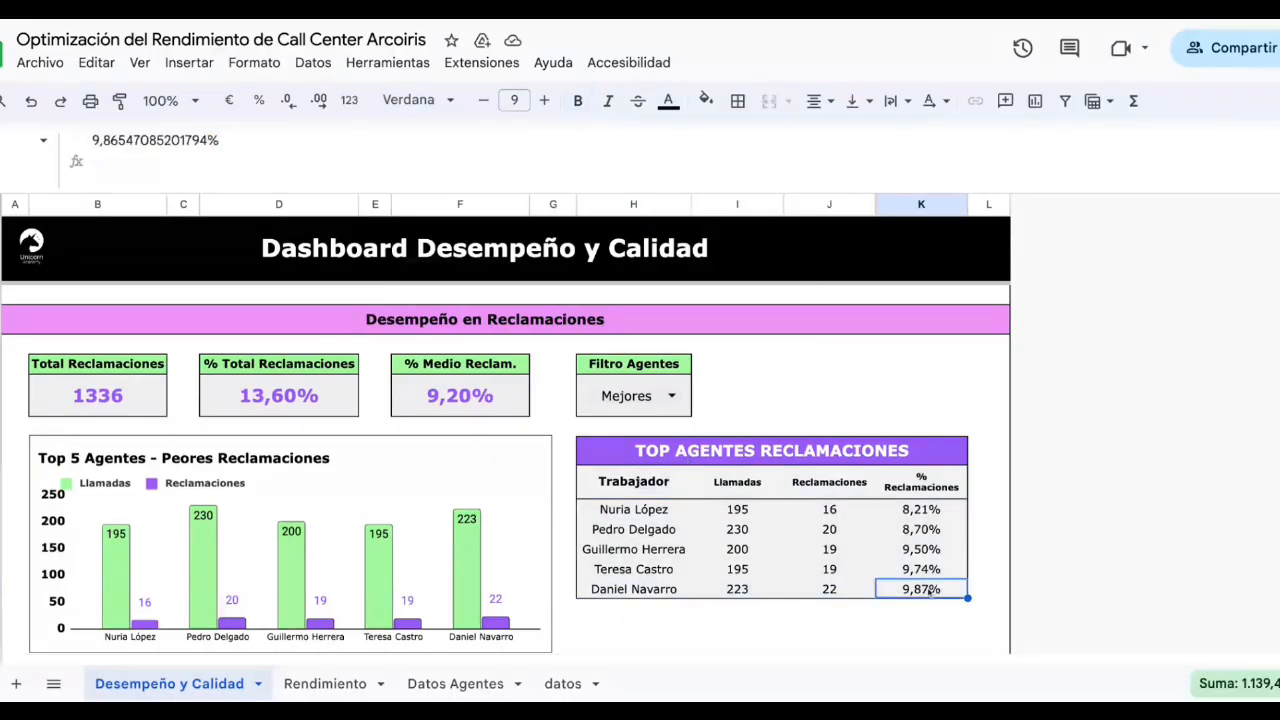
Open the Top 5 Agentes - Peores Reclamaciones chart for editing, examine its data range, and close the chart editor
click(336, 456)
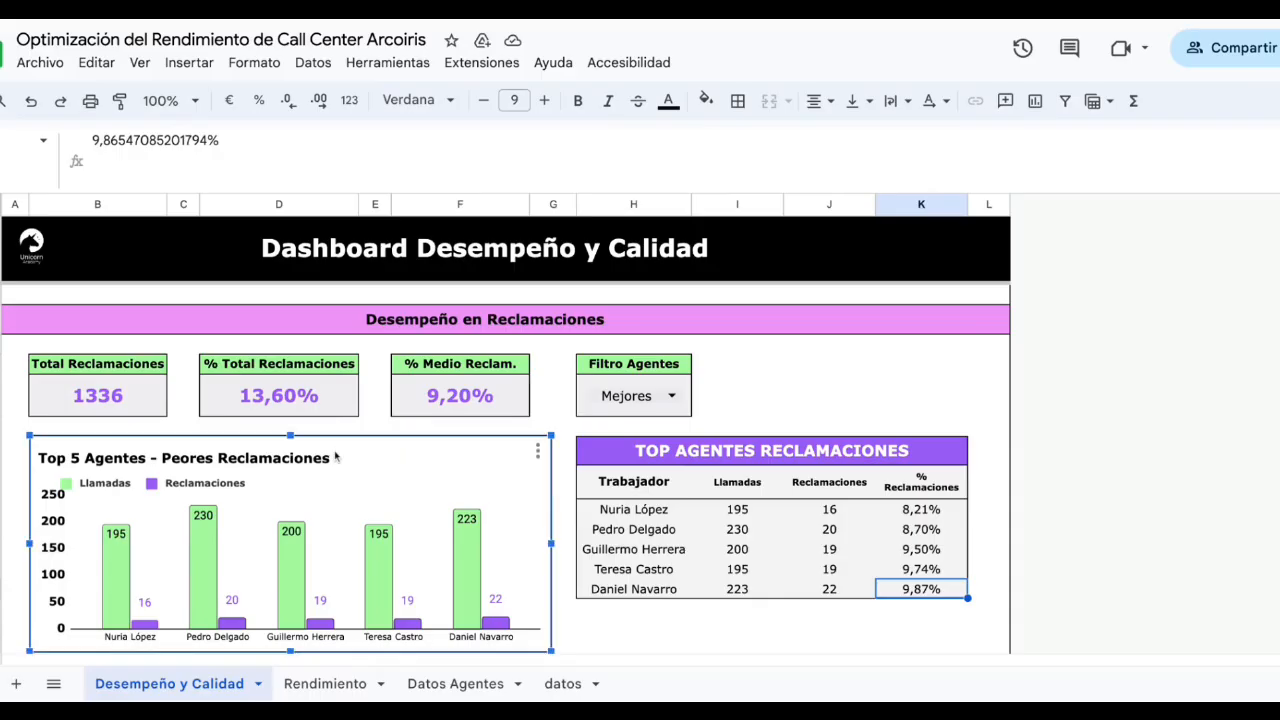
click(538, 451)
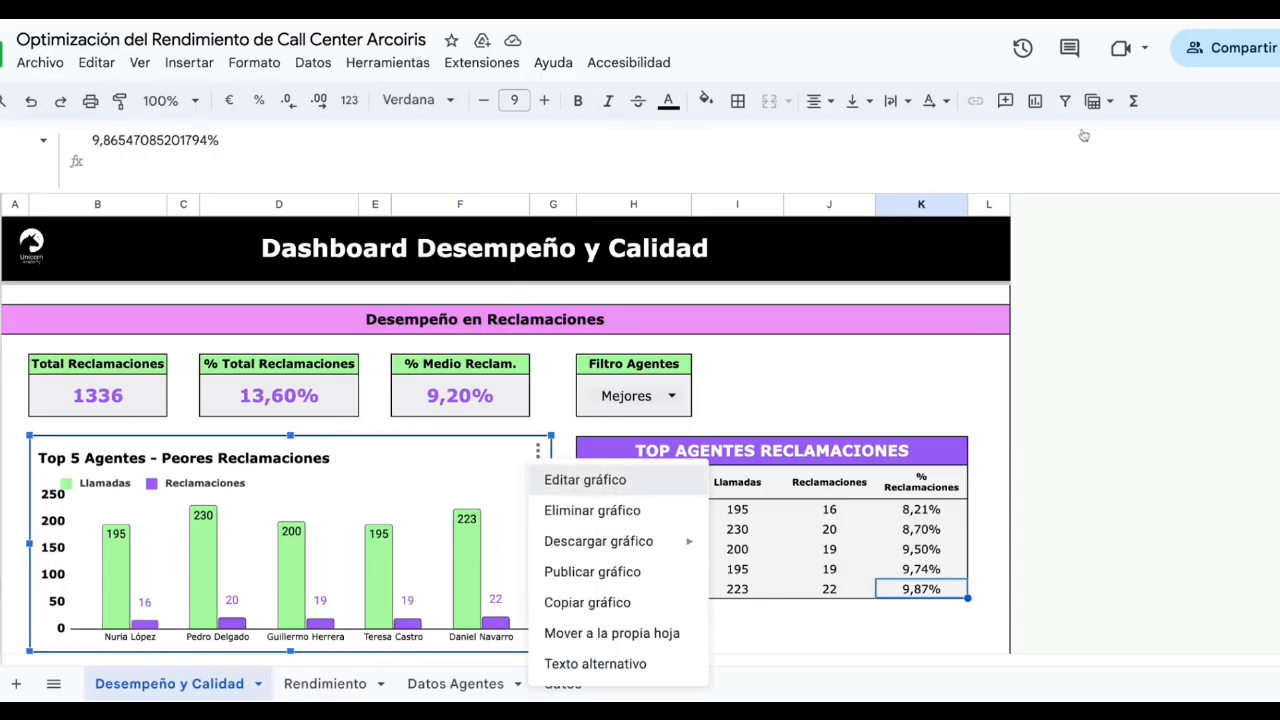
click(577, 480)
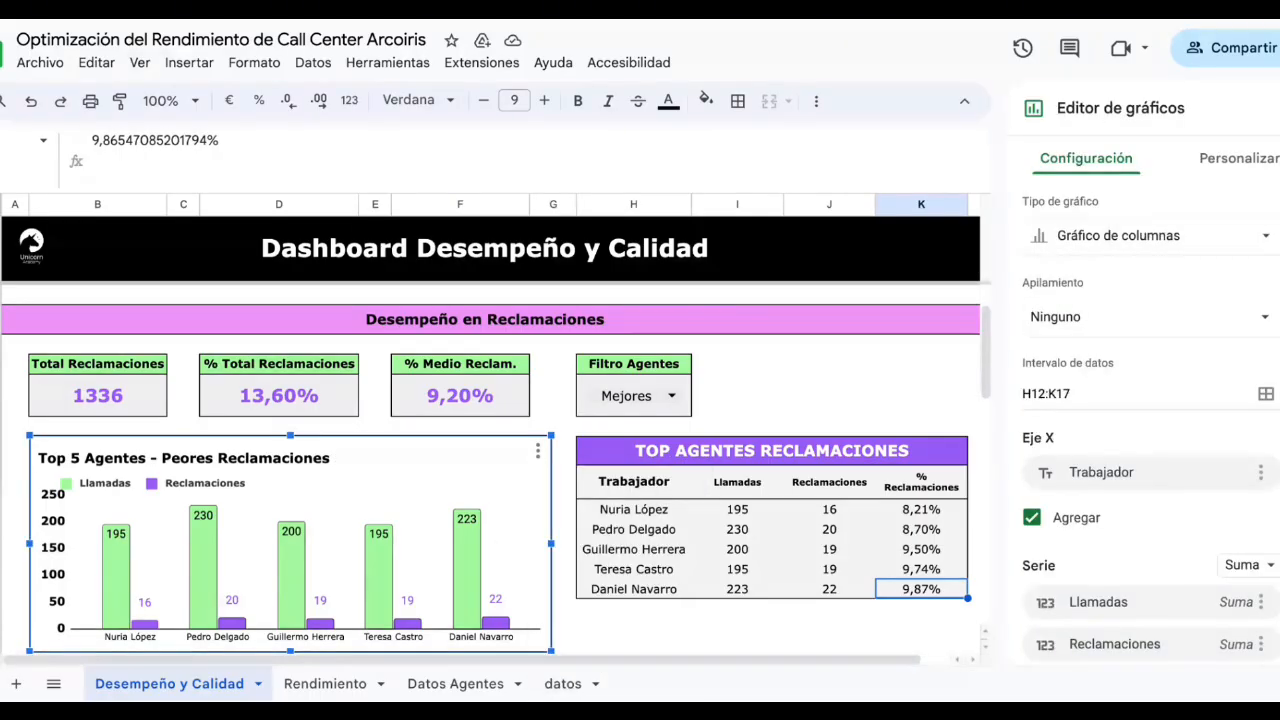
click(1092, 393)
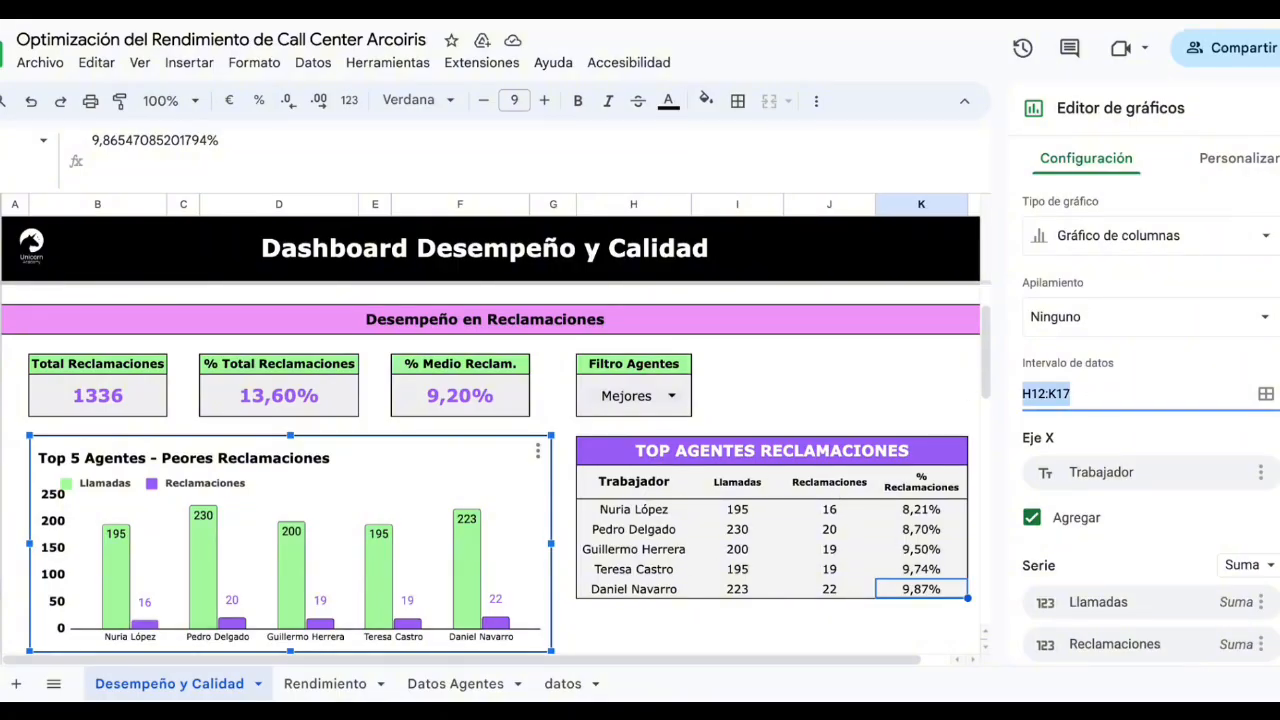
click(1279, 108)
scroll(518, 507, down, 1)
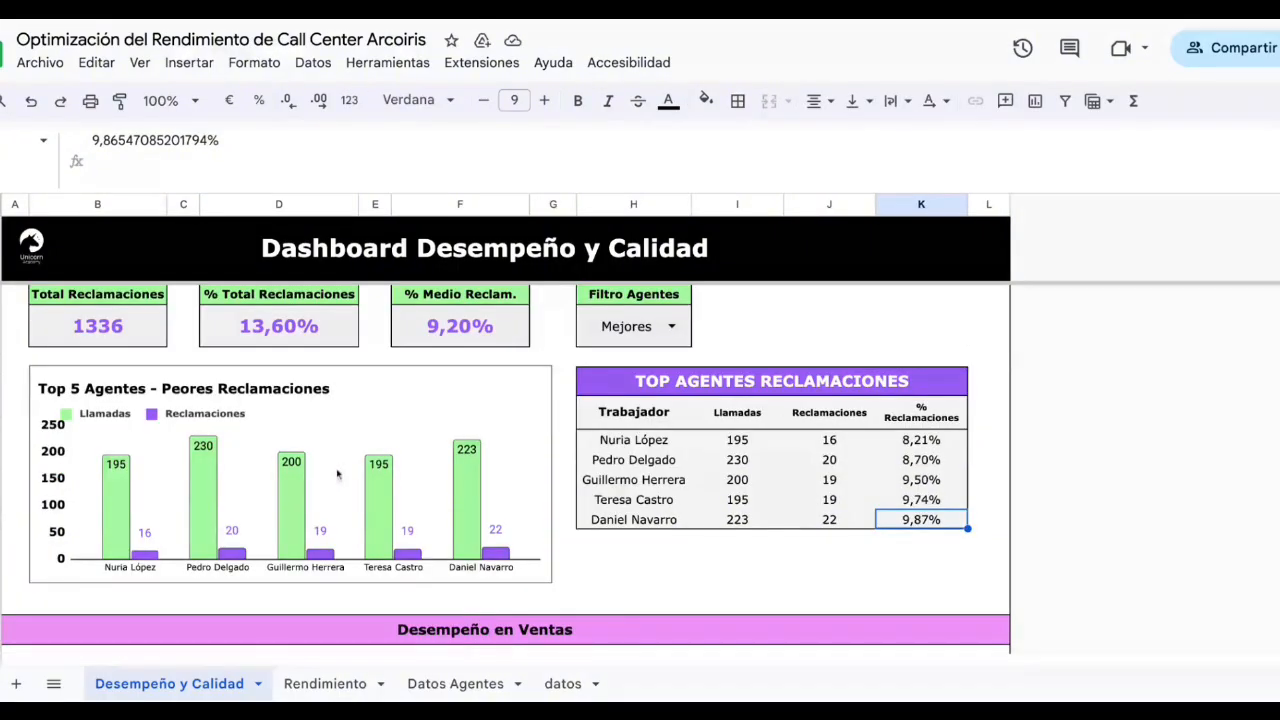
Examine the complaints chart, the sort-order formula beside its agent filter, and the query behind the TOP AGENTES RECLAMACIONES table
click(365, 424)
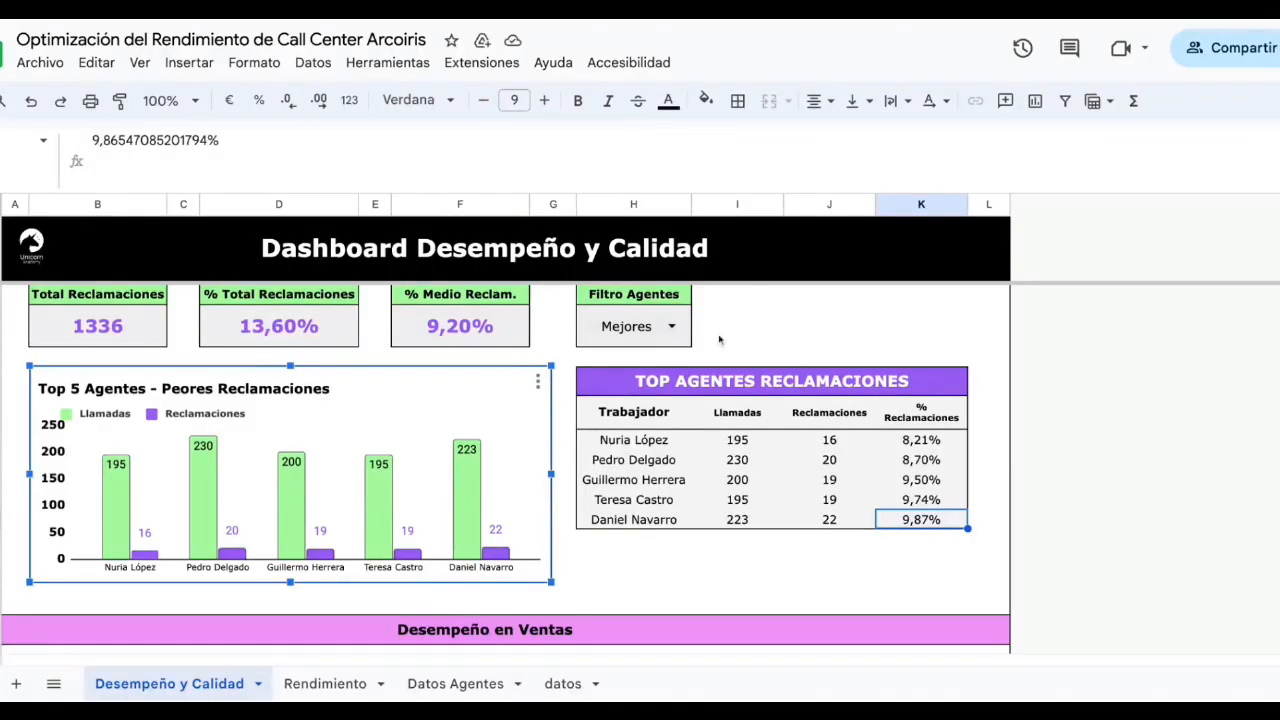
click(662, 328)
click(783, 316)
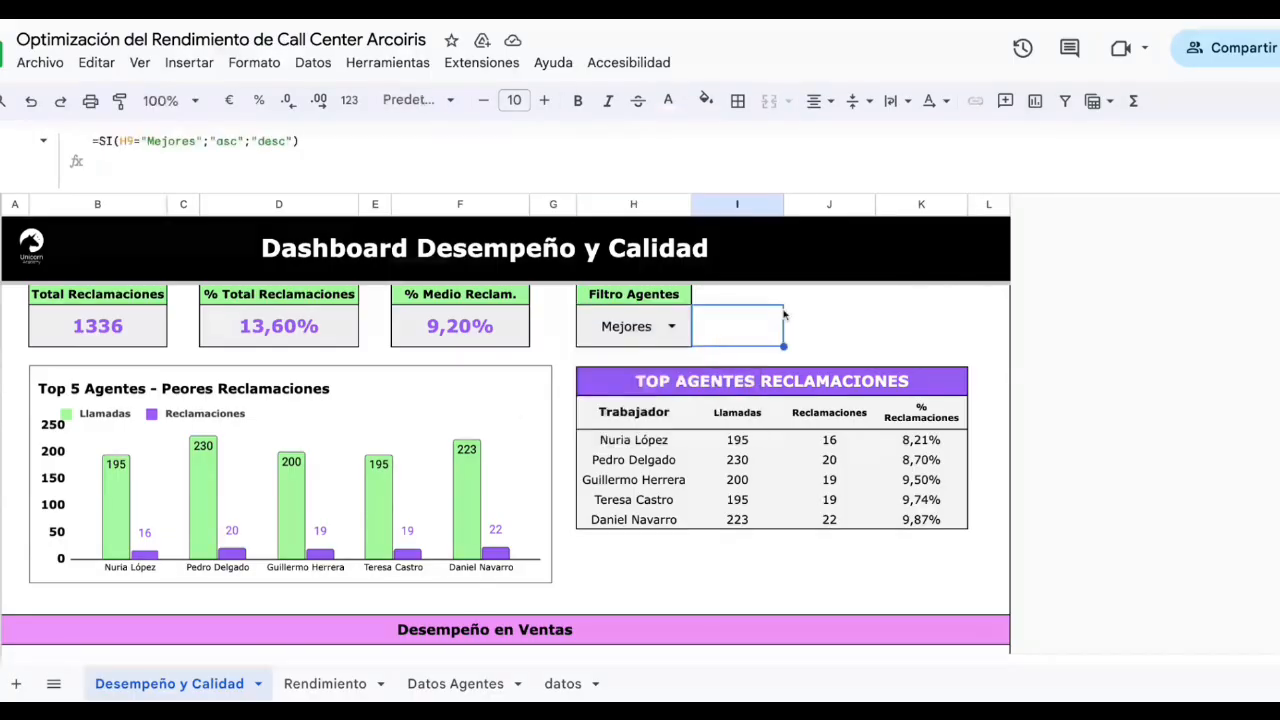
drag(641, 381, 656, 520)
click(671, 424)
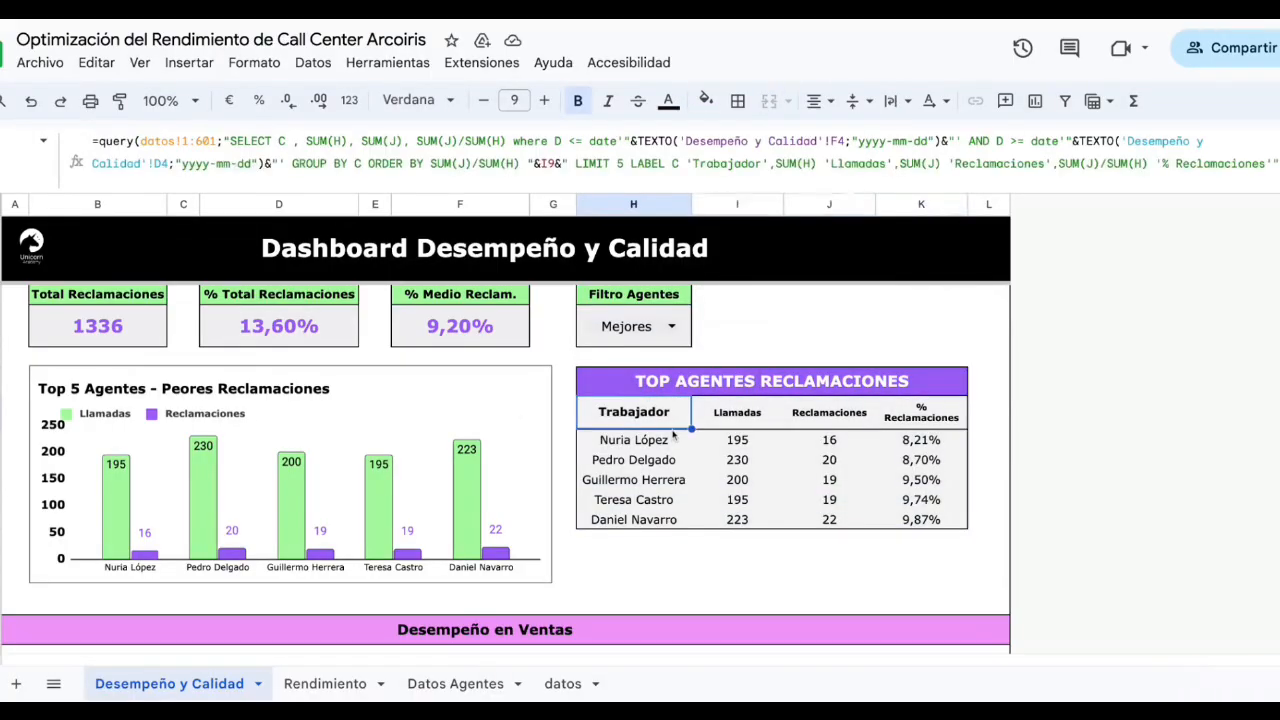
click(647, 460)
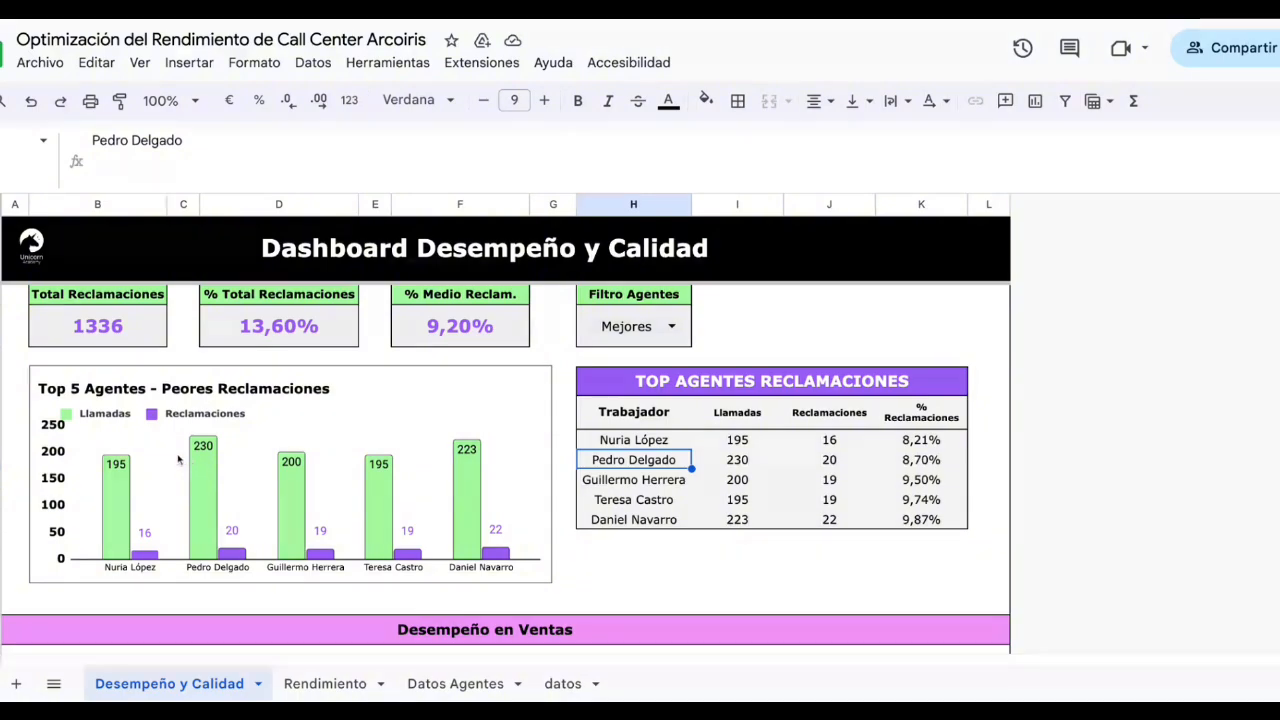
click(944, 438)
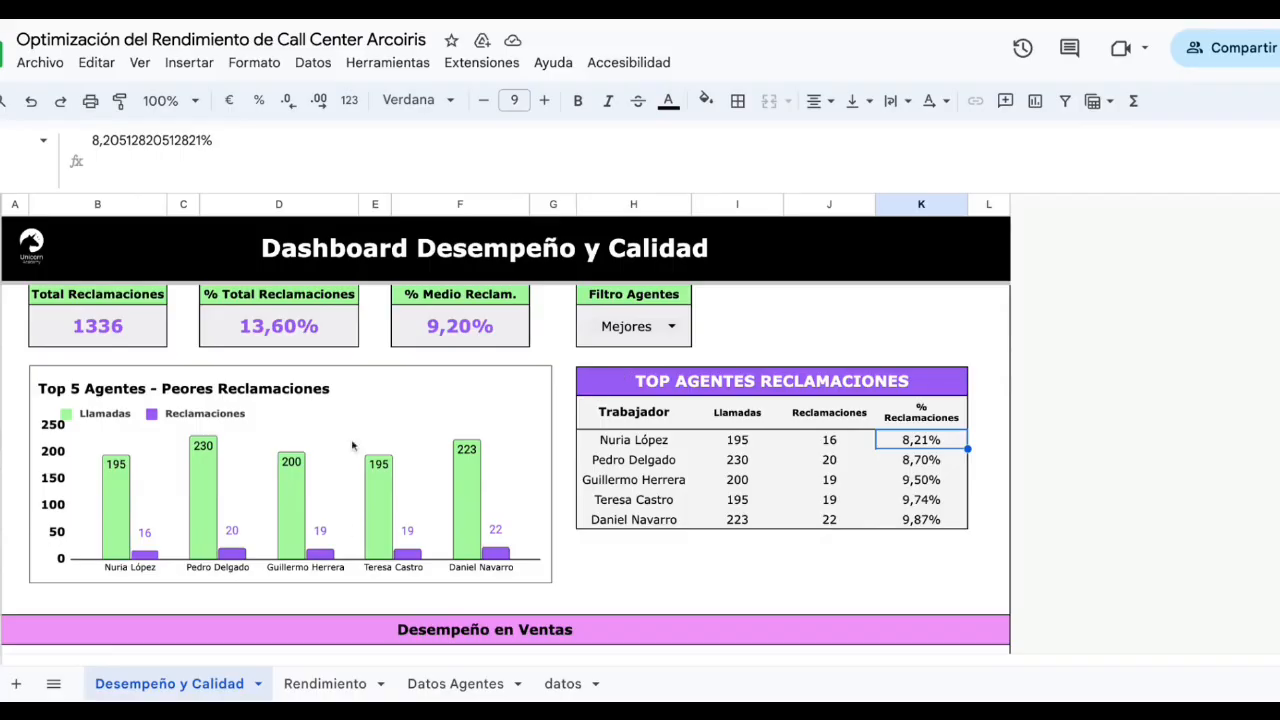
Set the Filtro Agentes in the Desempeño en Reclamaciones section to Peores and inspect the first agent's complaint percentage
scroll(305, 446, up, 1)
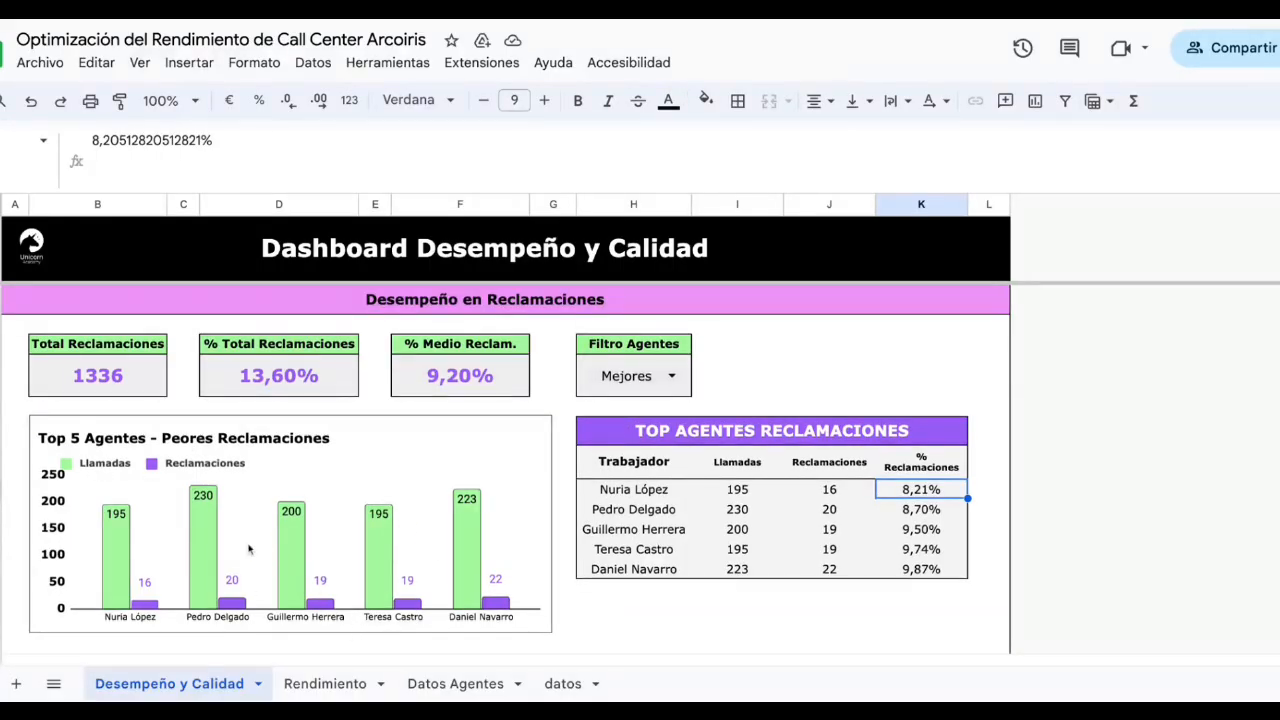
click(668, 376)
click(643, 446)
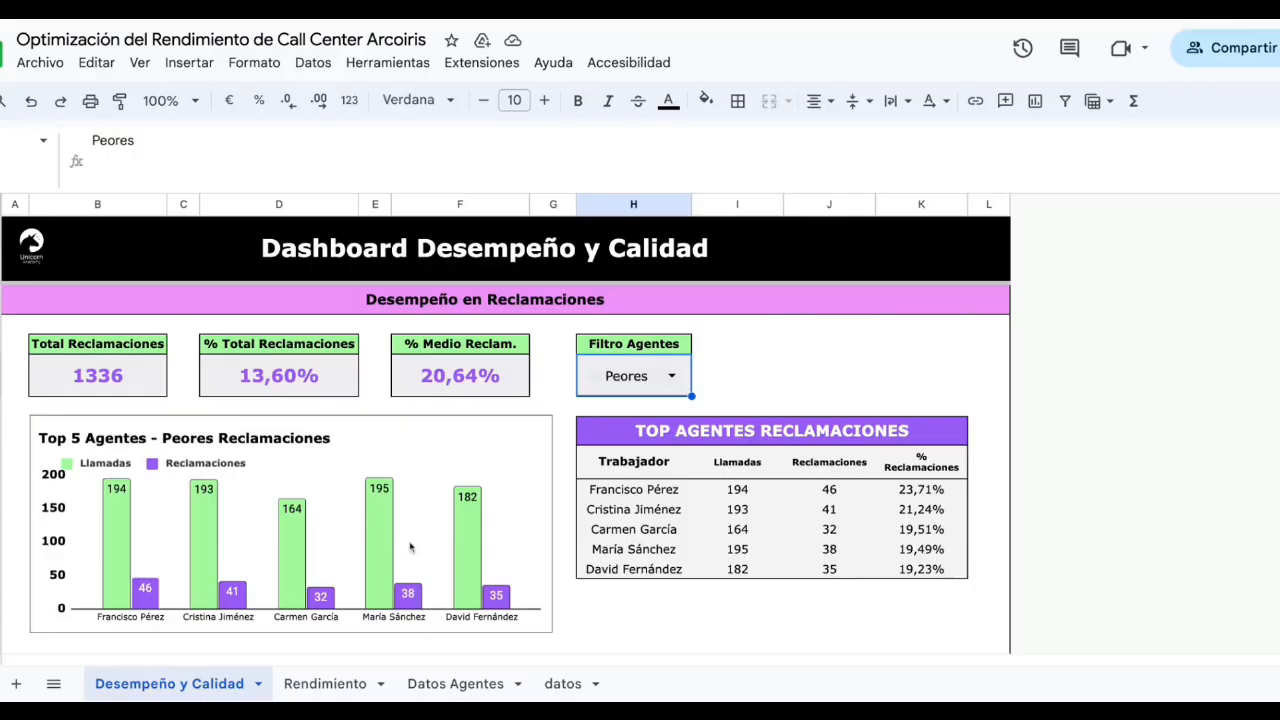
click(936, 491)
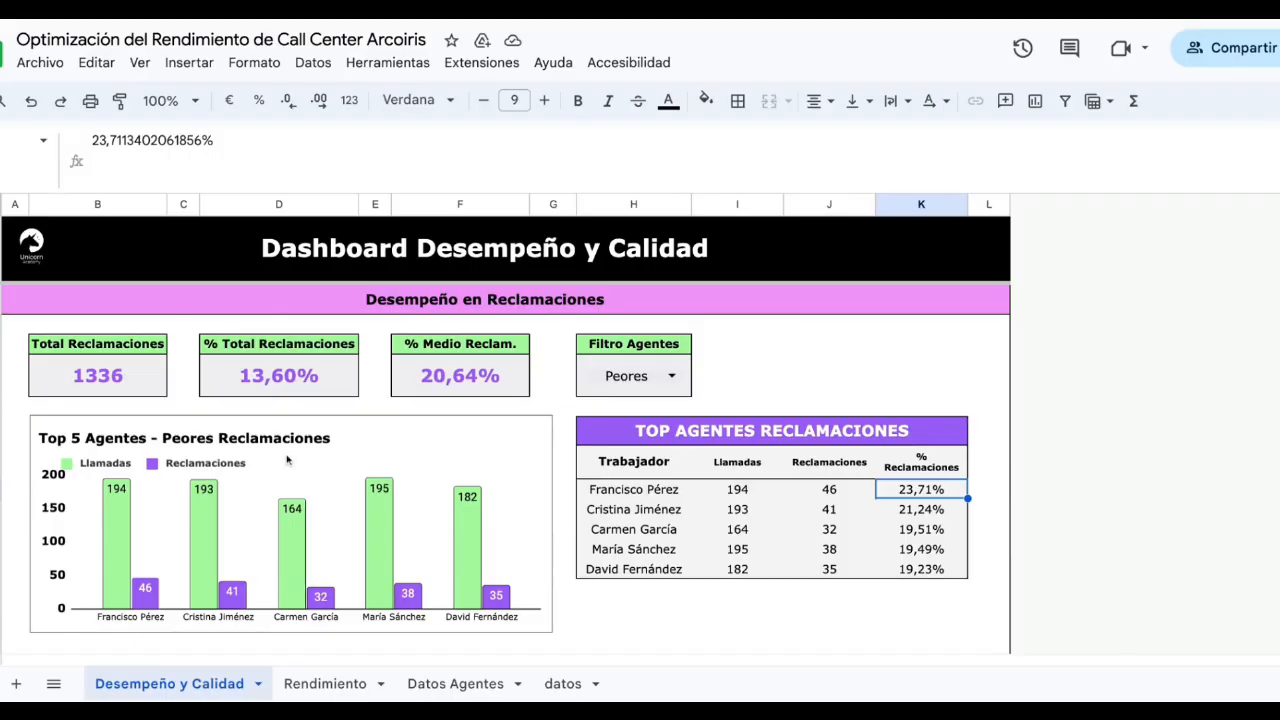
Review the complaints section, then examine the indicators, chart and agent table of the Desempeño en Ventas section
scroll(289, 461, up, 1)
scroll(565, 535, down, 2)
scroll(385, 534, up, 2)
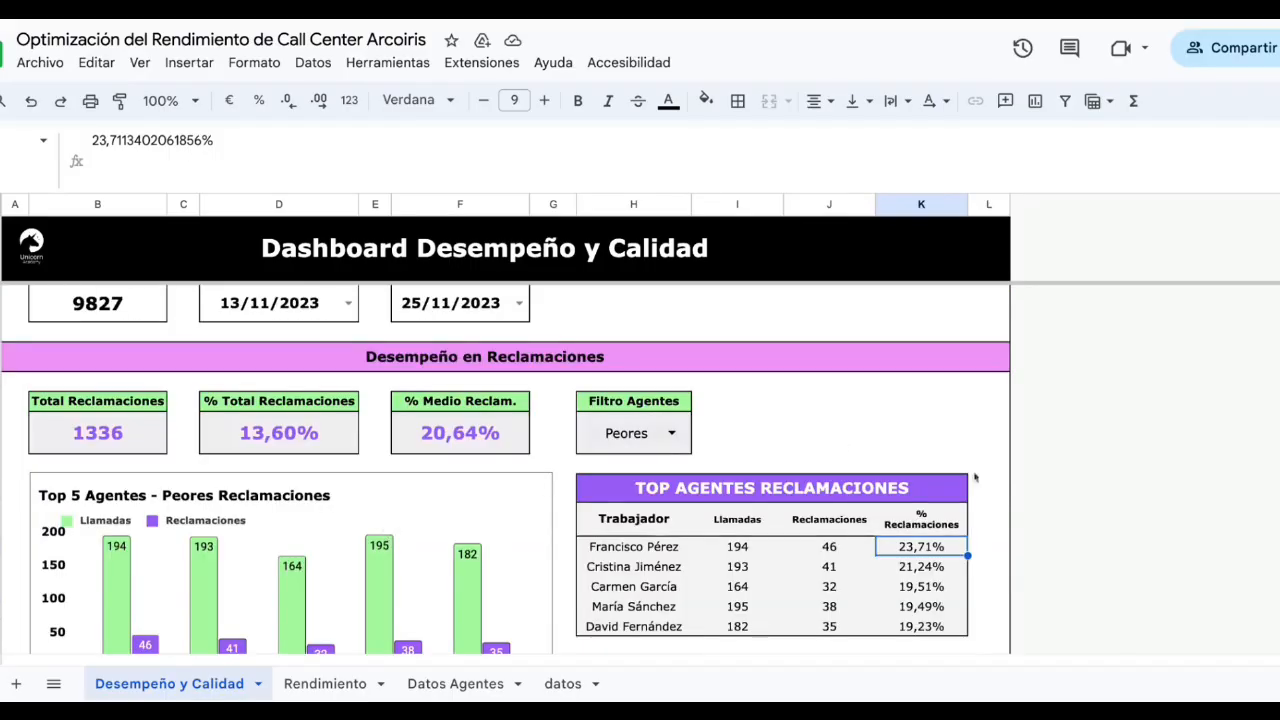
scroll(657, 455, down, 1)
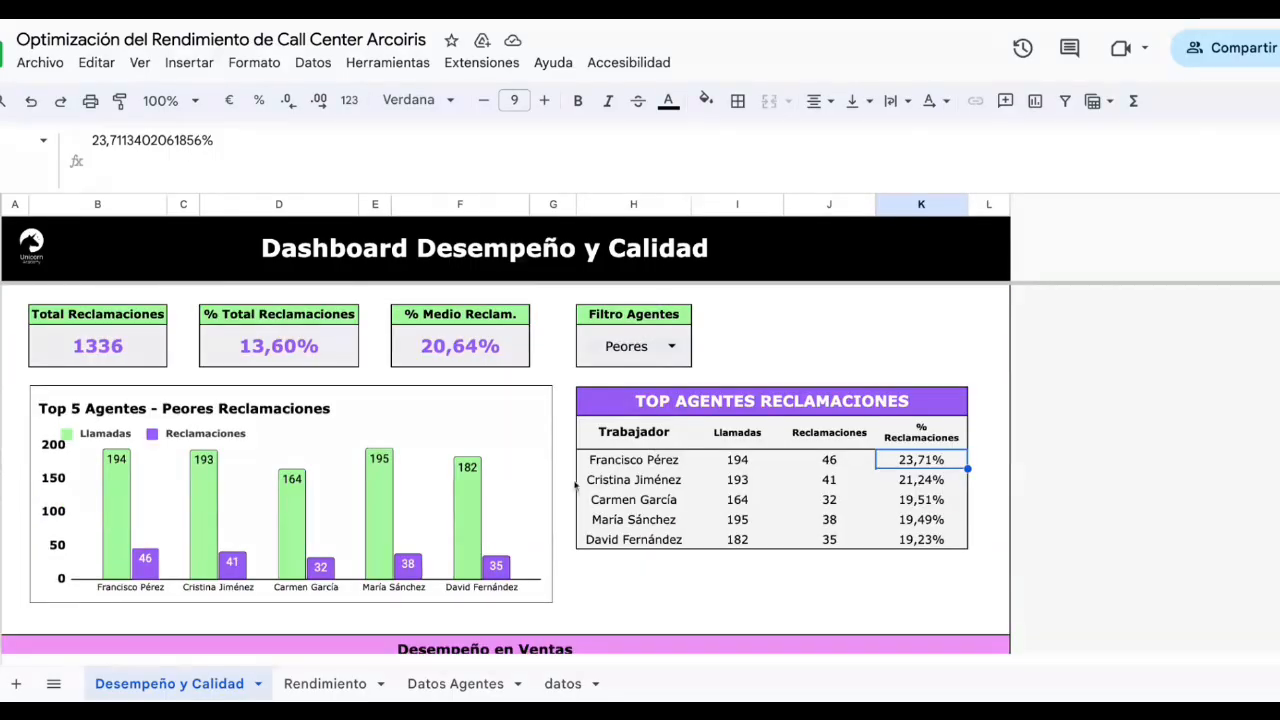
scroll(578, 485, down, 3)
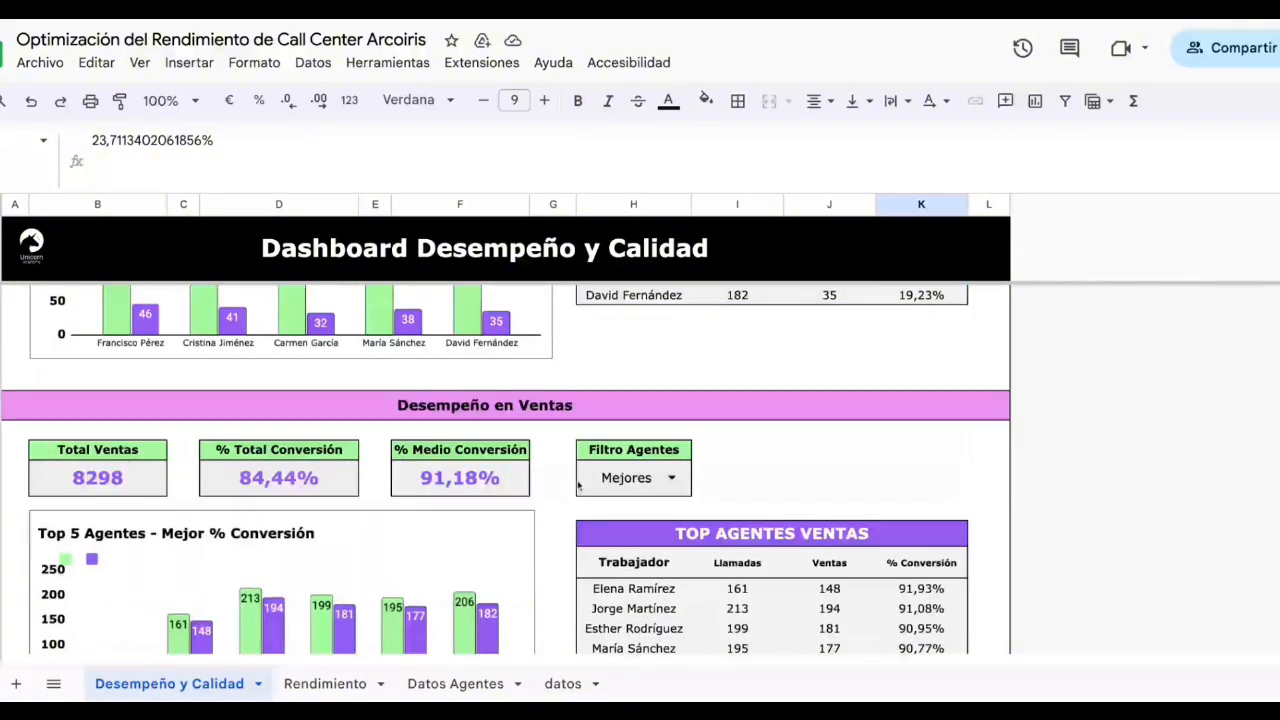
scroll(578, 485, down, 1)
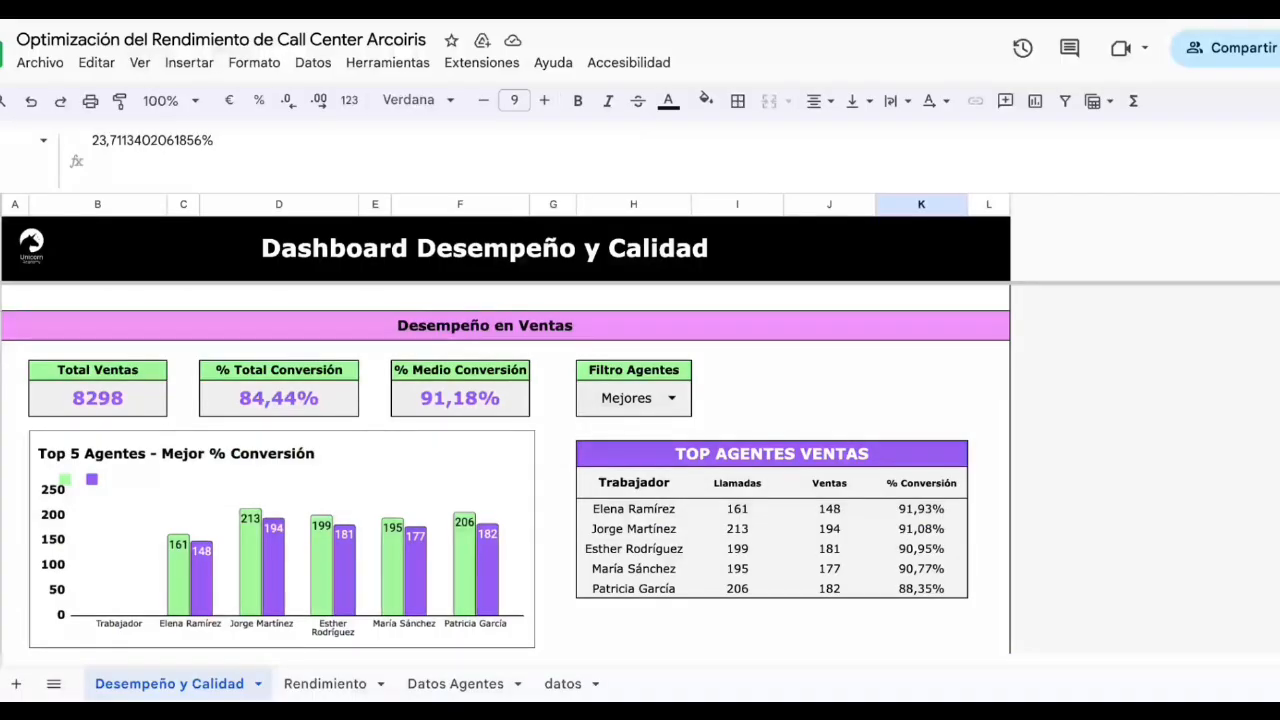
scroll(747, 532, up, 5)
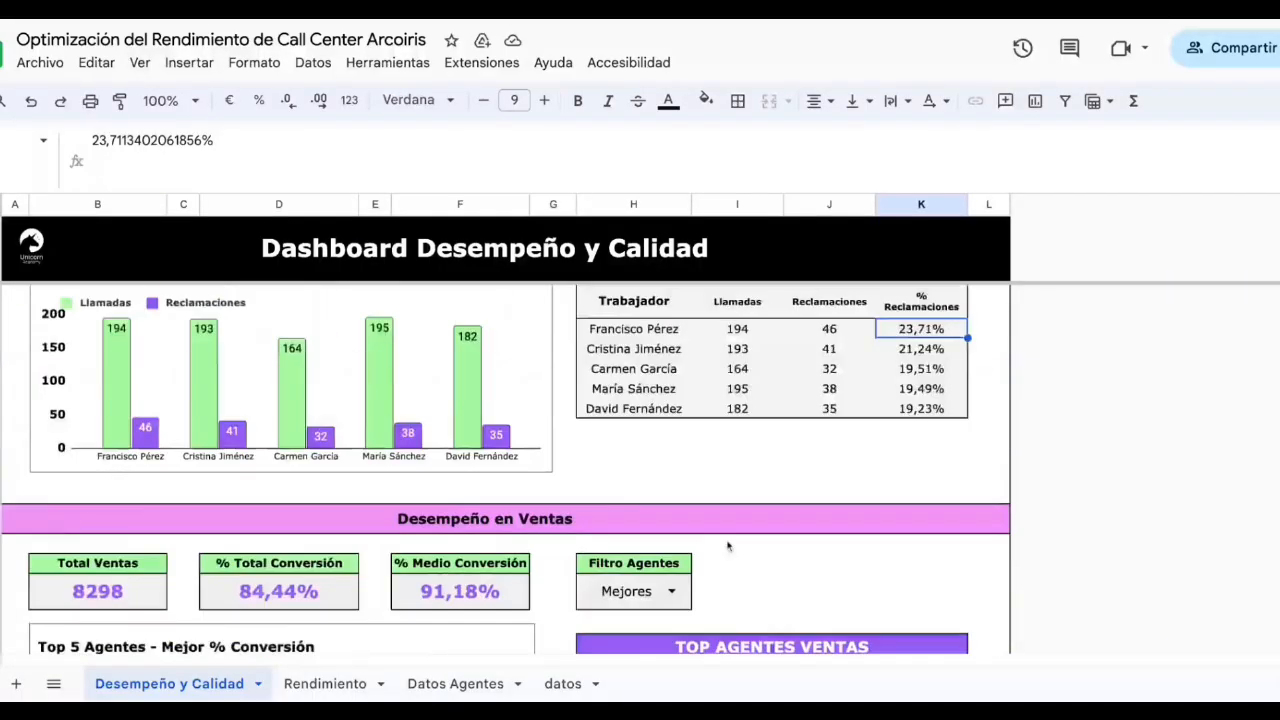
scroll(747, 532, down, 5)
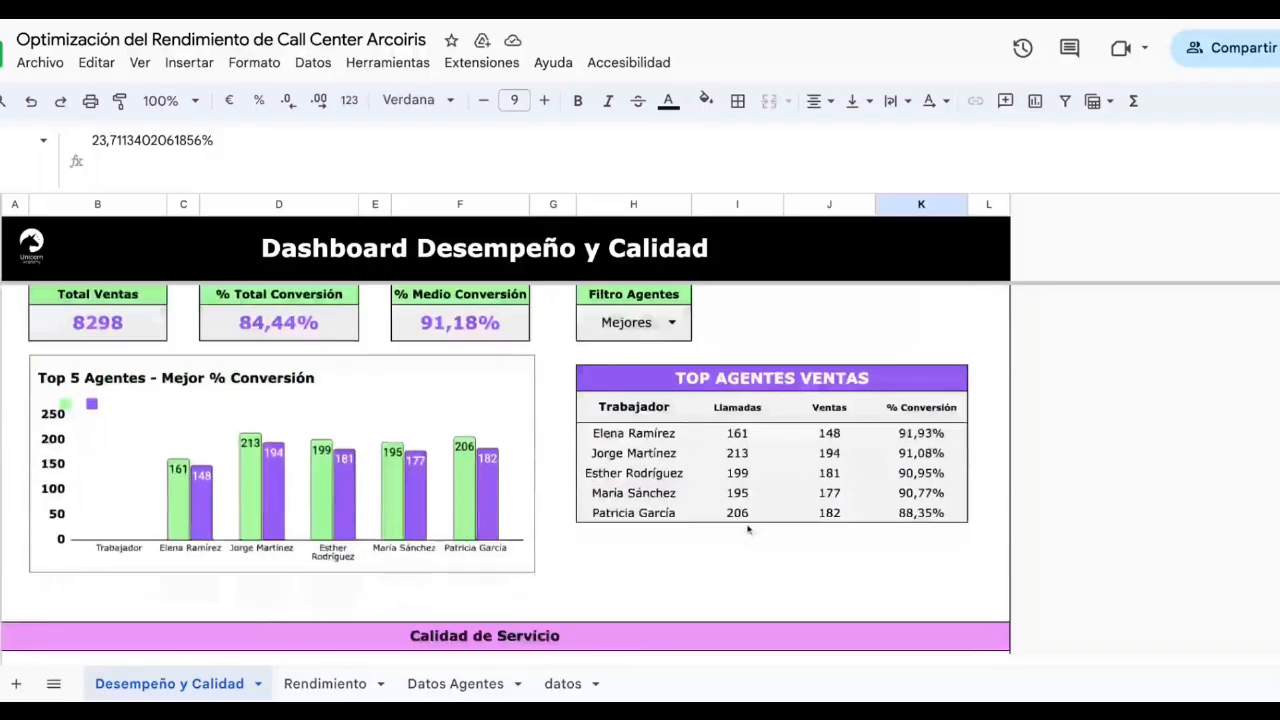
scroll(747, 532, up, 1)
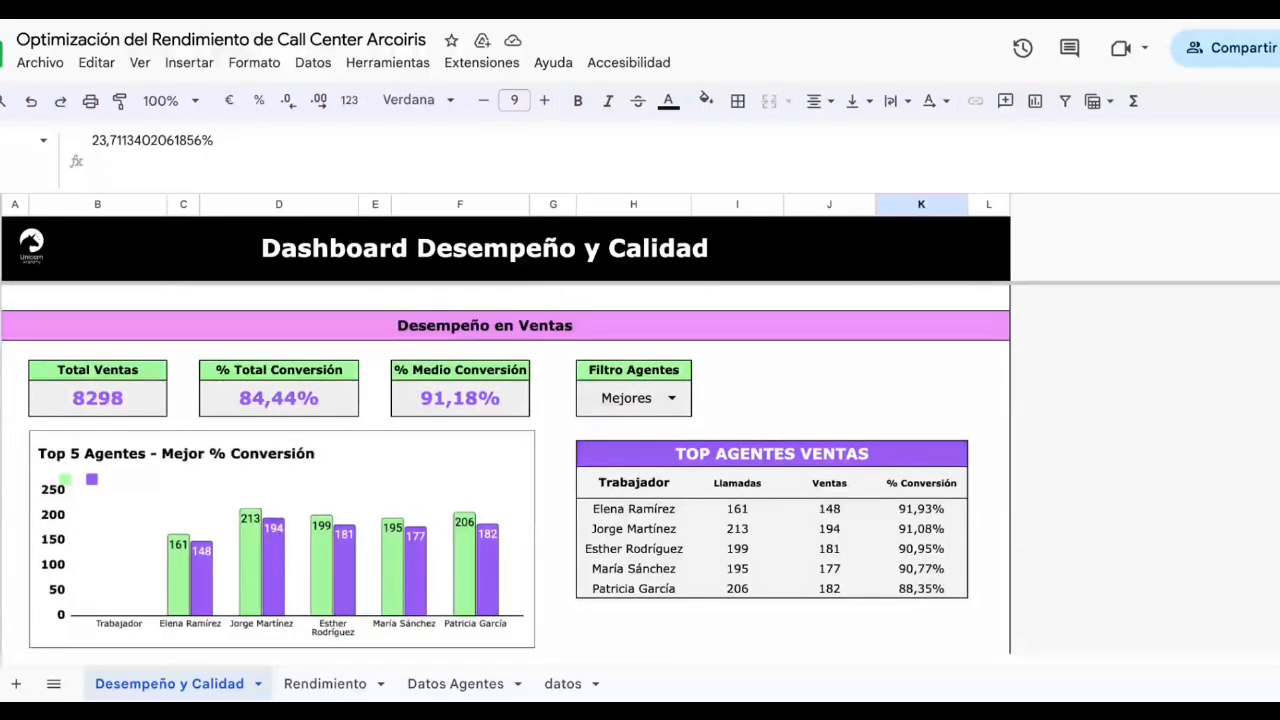
scroll(598, 522, down, 1)
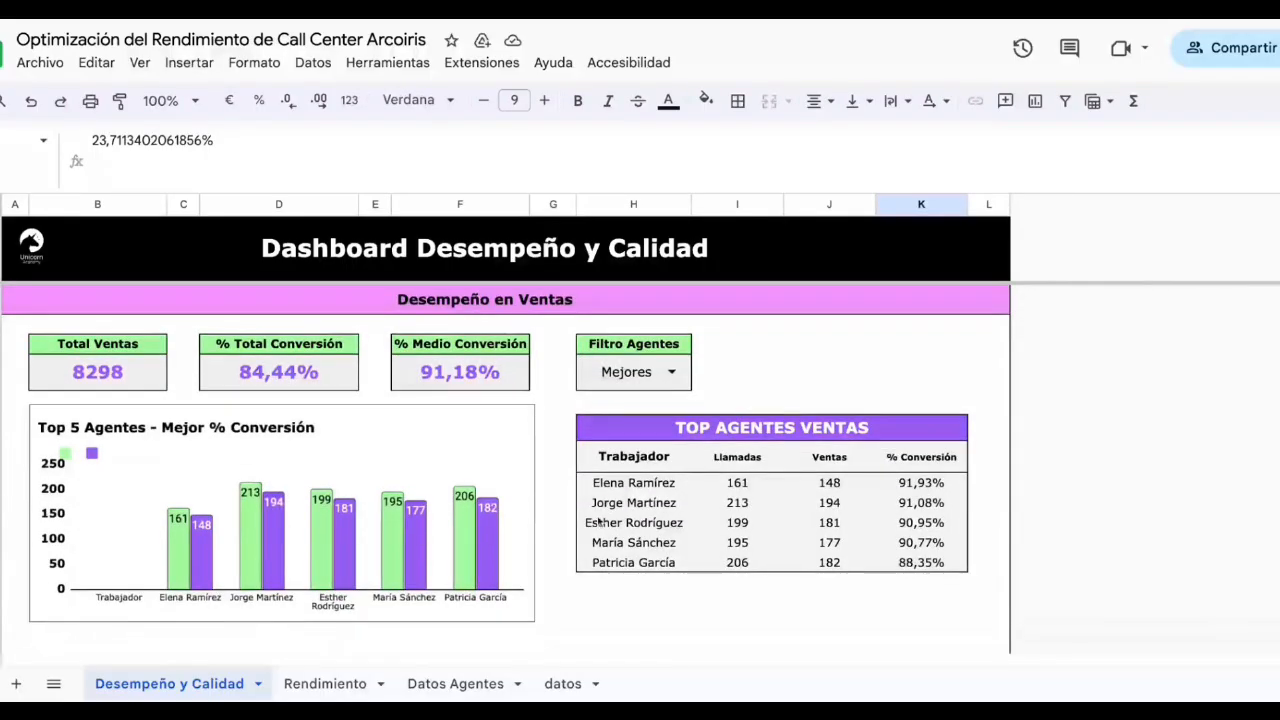
Check the Total Ventas formula against the sum of the ventas column in the datos sheet
click(123, 376)
scroll(125, 378, up, 5)
scroll(124, 378, down, 5)
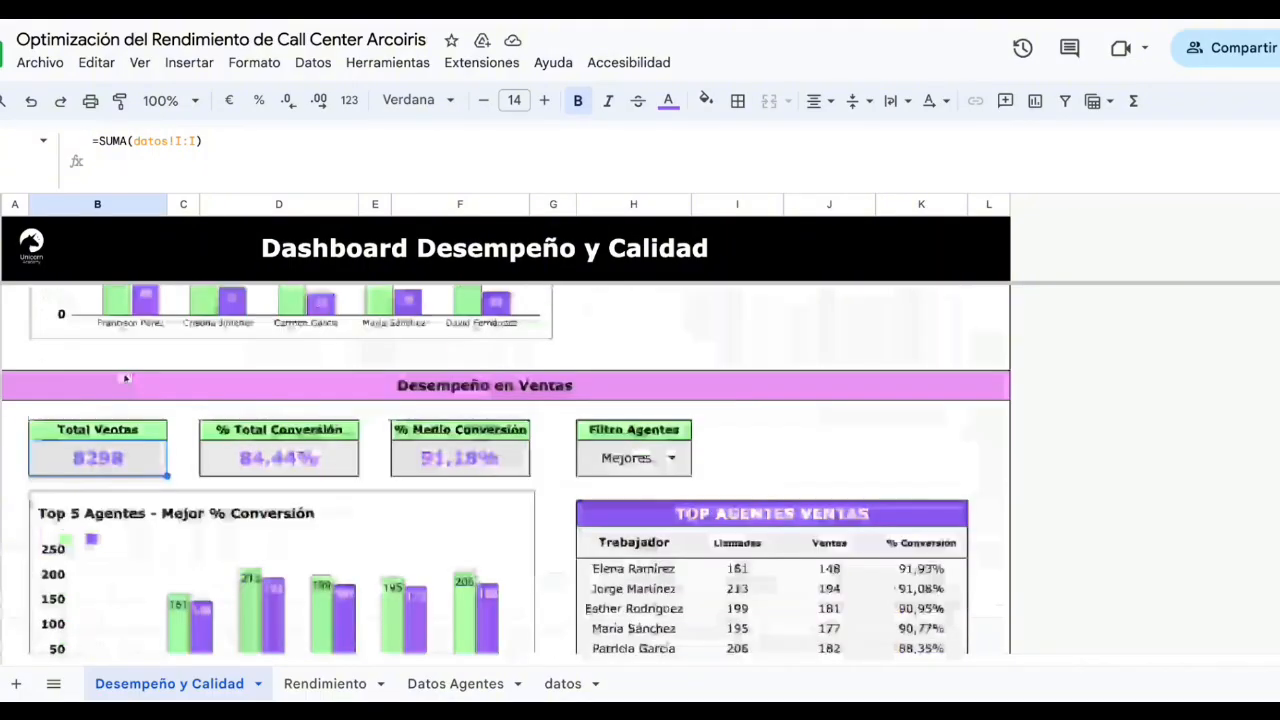
click(563, 683)
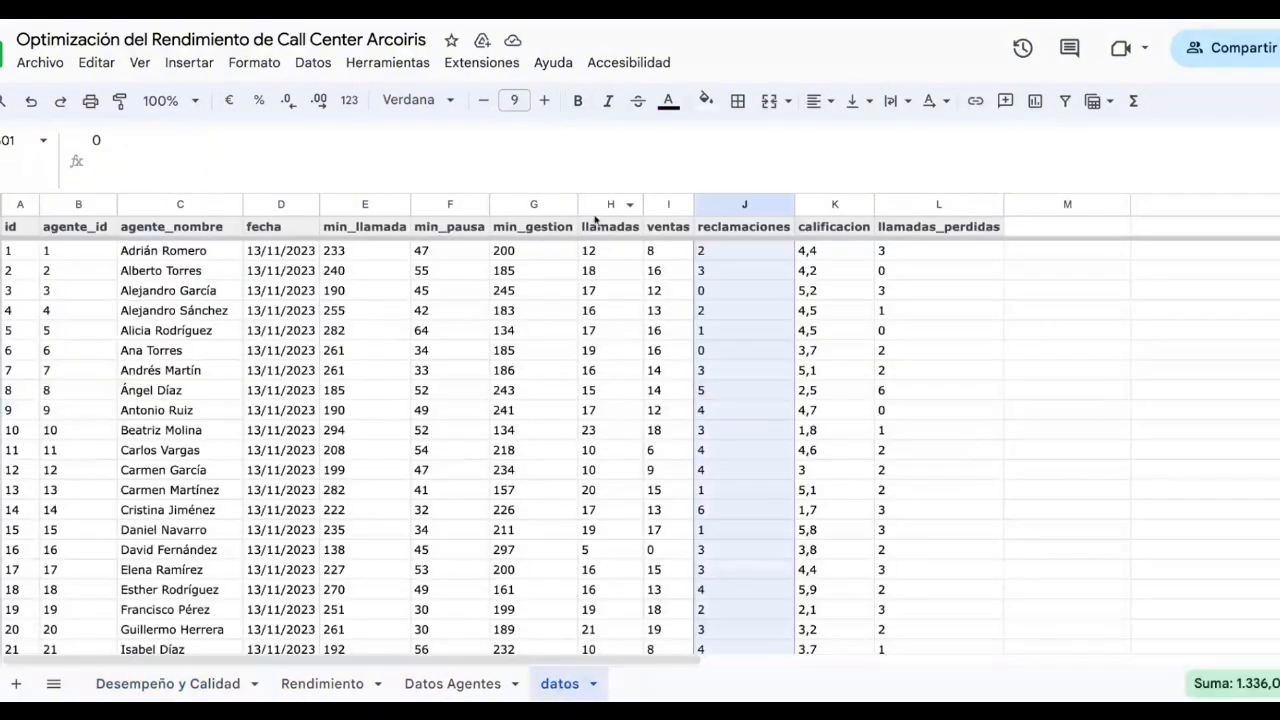
click(623, 289)
click(668, 204)
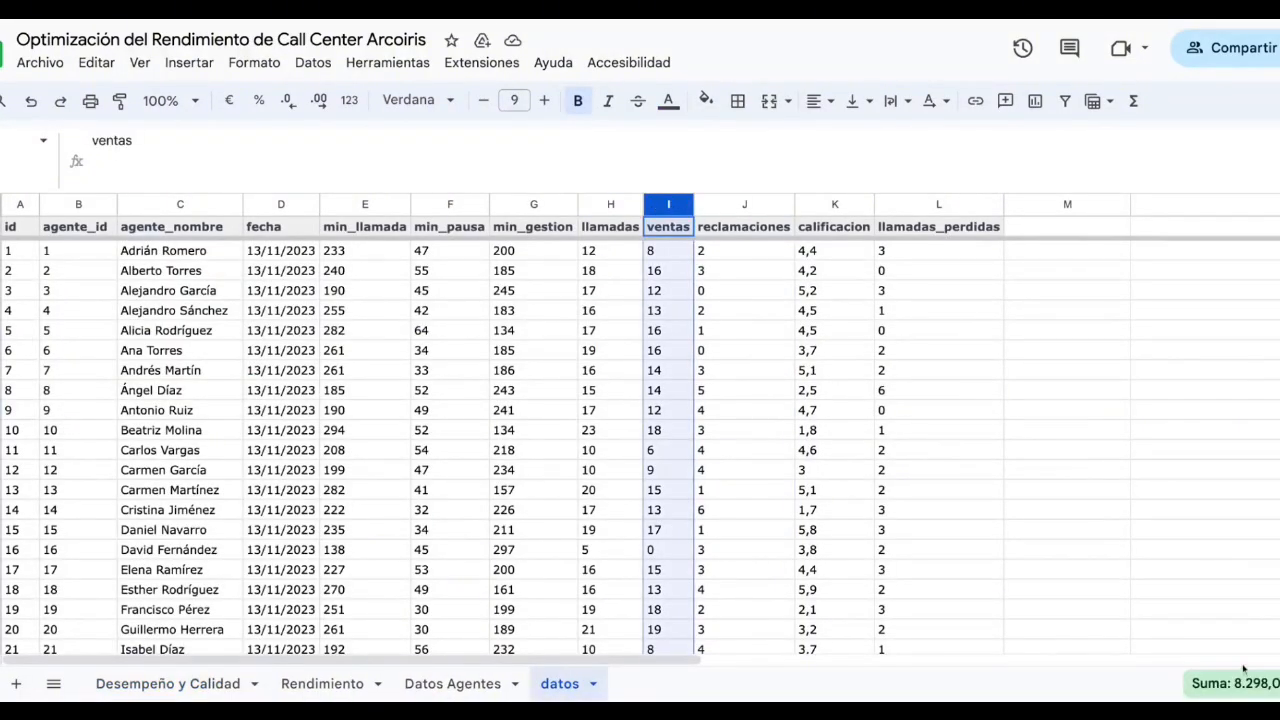
click(168, 683)
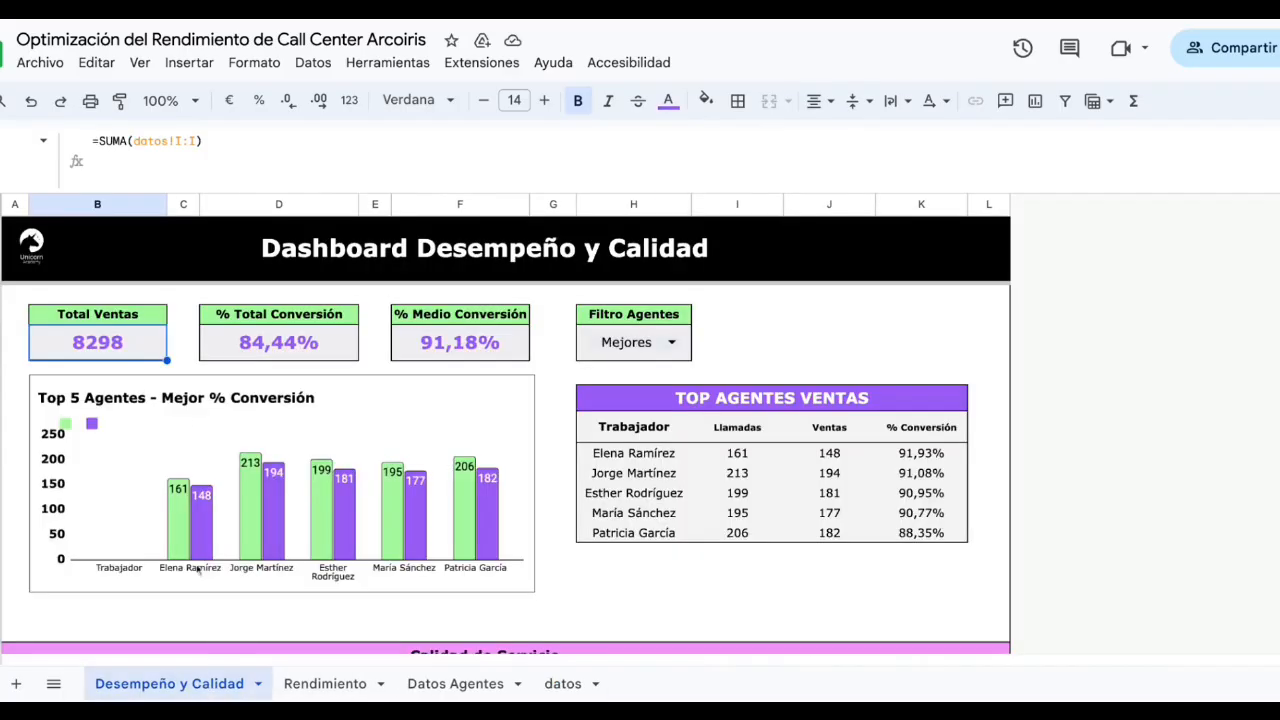
Inspect the % Total Conversión formula and trace the total sales and total calls cells it references
click(275, 349)
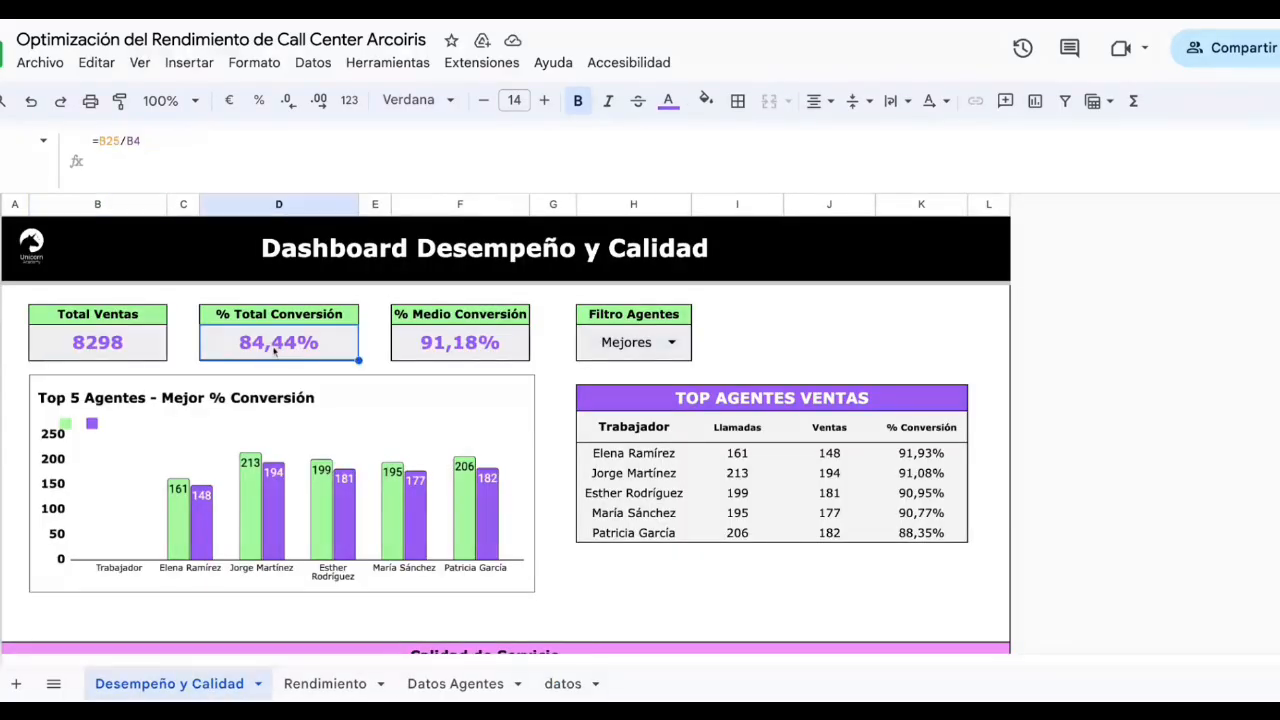
click(273, 152)
scroll(191, 441, up, 5)
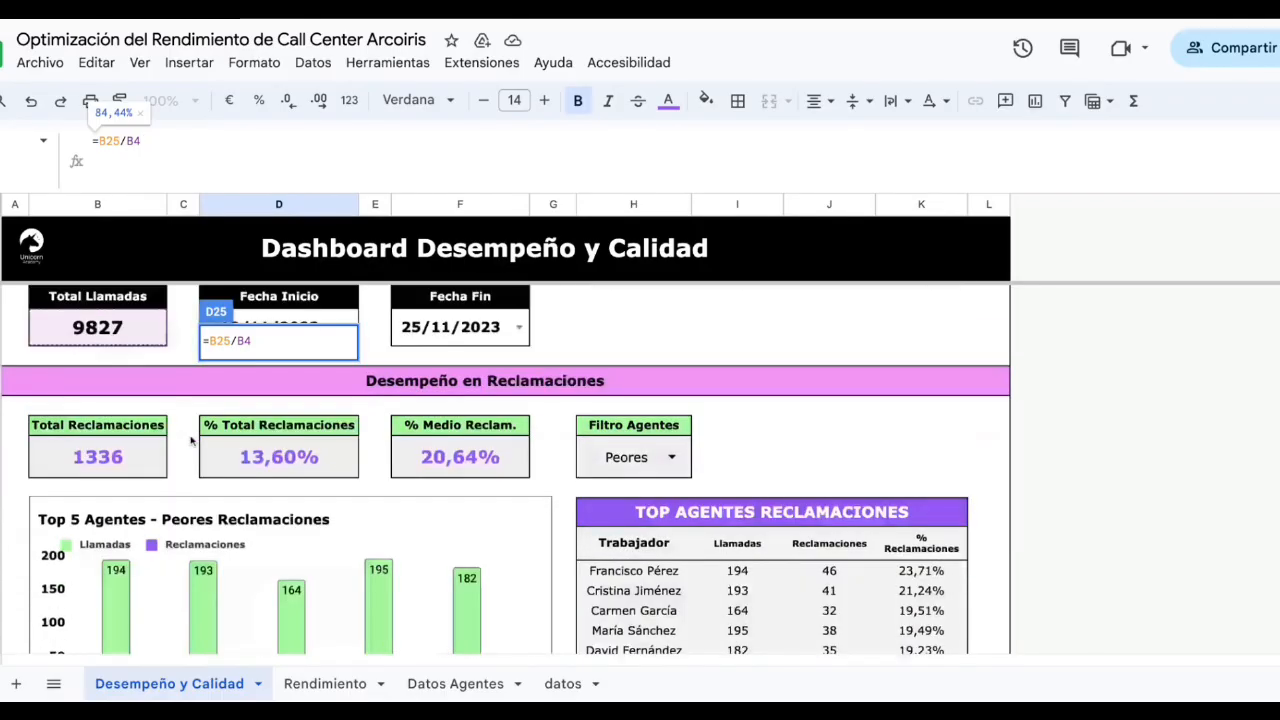
scroll(376, 480, down, 4)
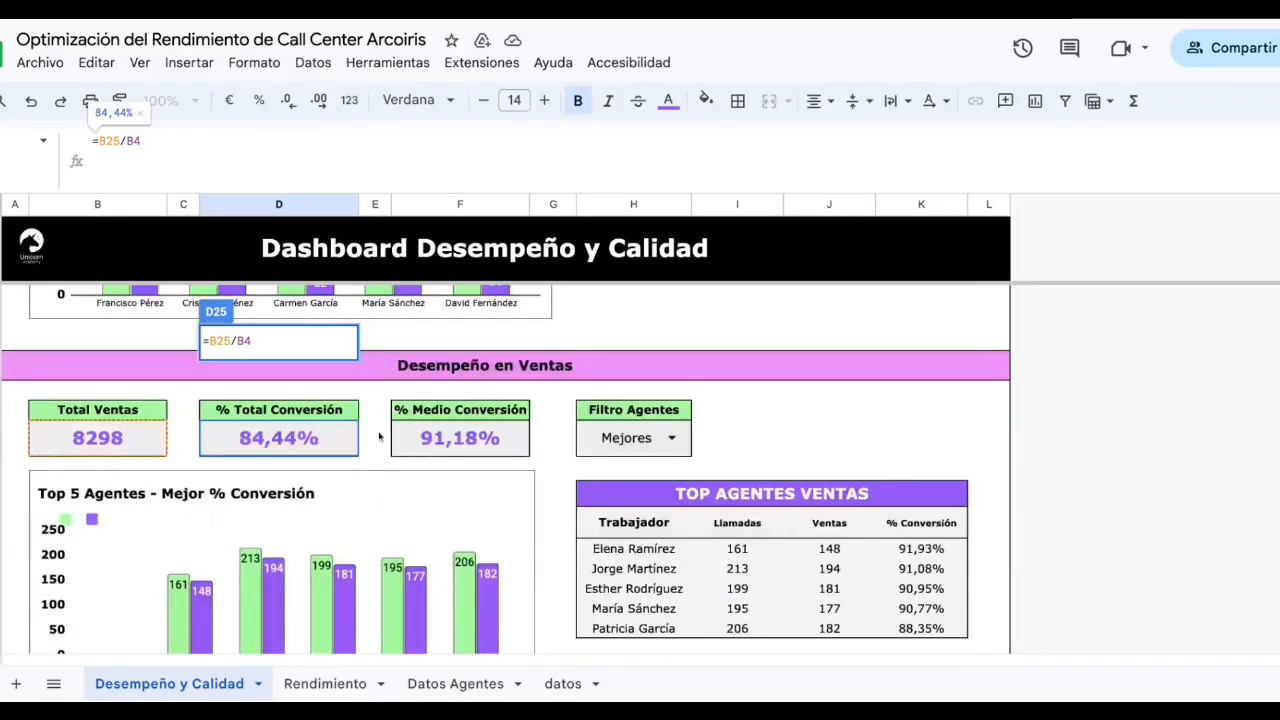
click(382, 437)
click(291, 439)
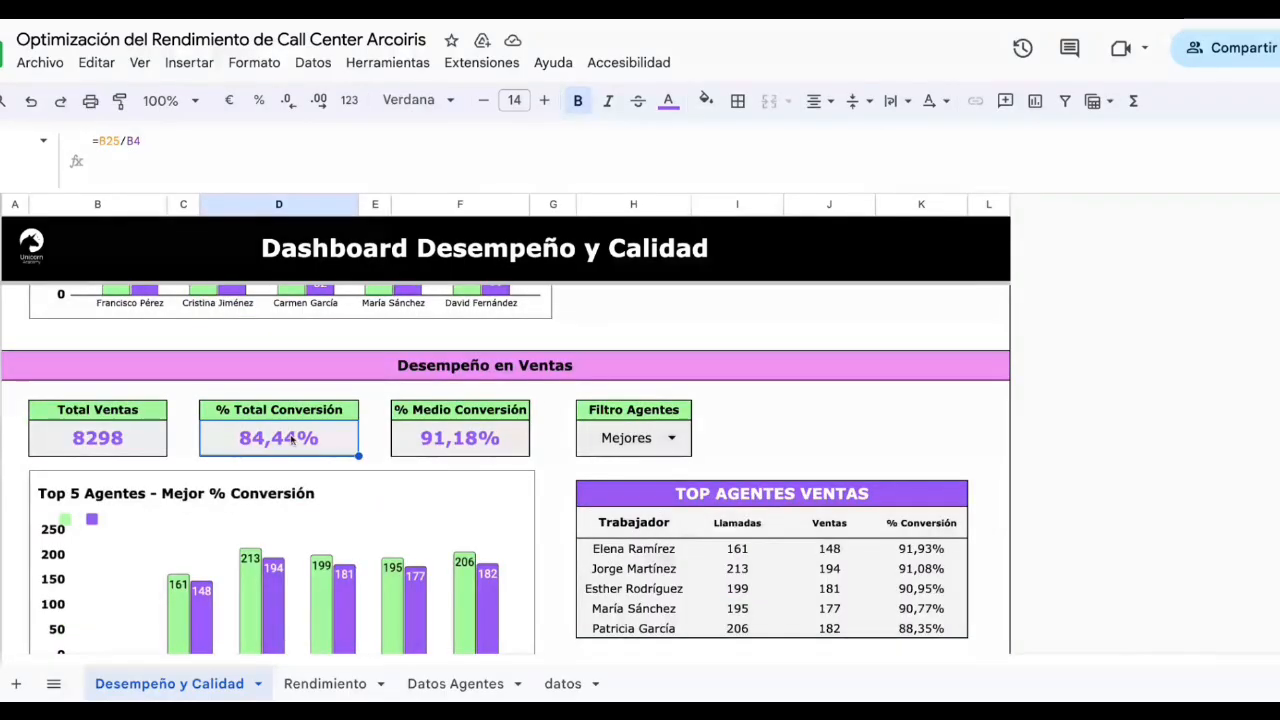
Compare the % Medio Conversión formula with the % Conversión values in the TOP AGENTES VENTAS table
click(460, 438)
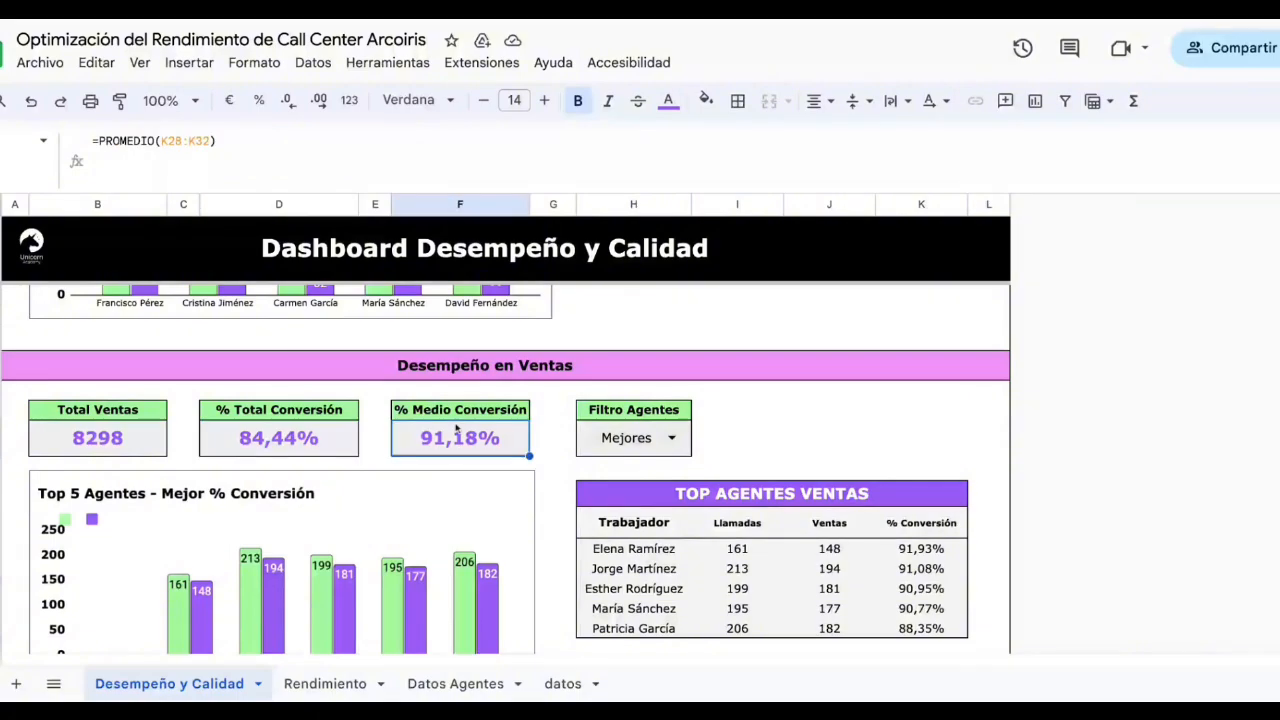
click(946, 549)
key(shift+Down)
key(shift+Down)
key(shift+Down)
key(shift+Down)
click(443, 447)
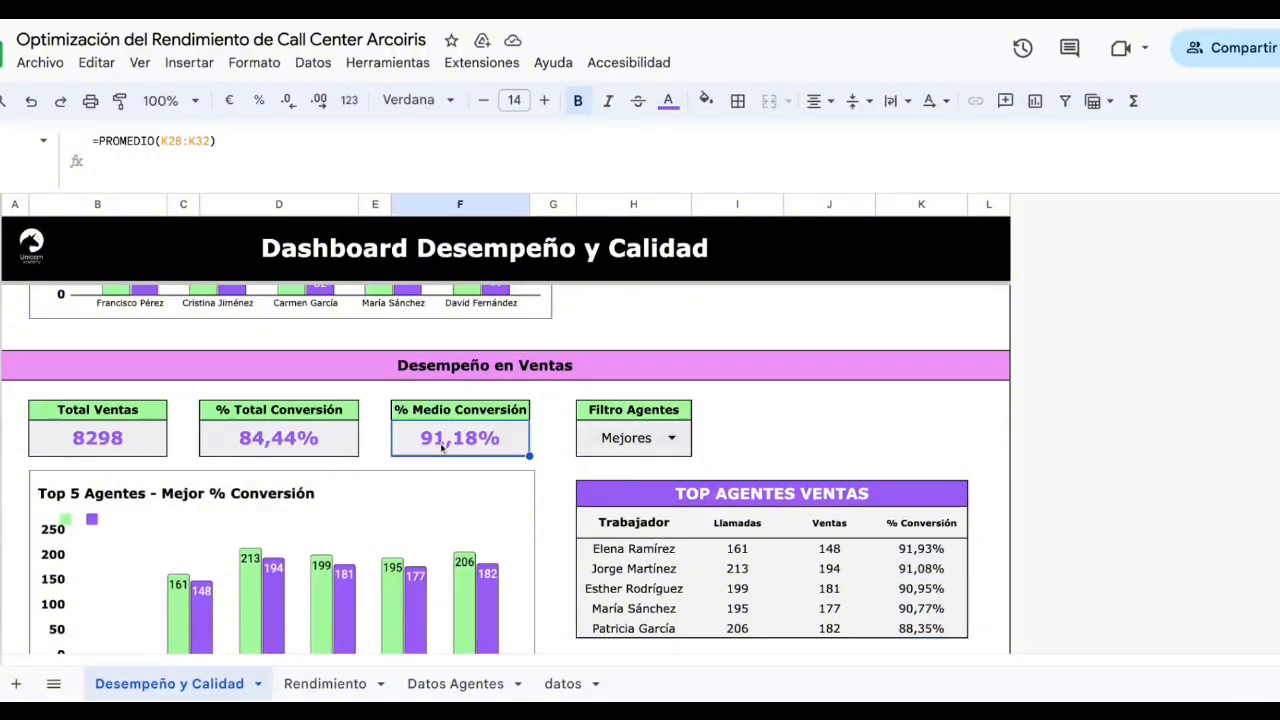
Examine the query behind the TOP AGENTES VENTAS table and the row of its first agent
scroll(462, 458, down, 2)
click(663, 463)
drag(663, 463, 960, 566)
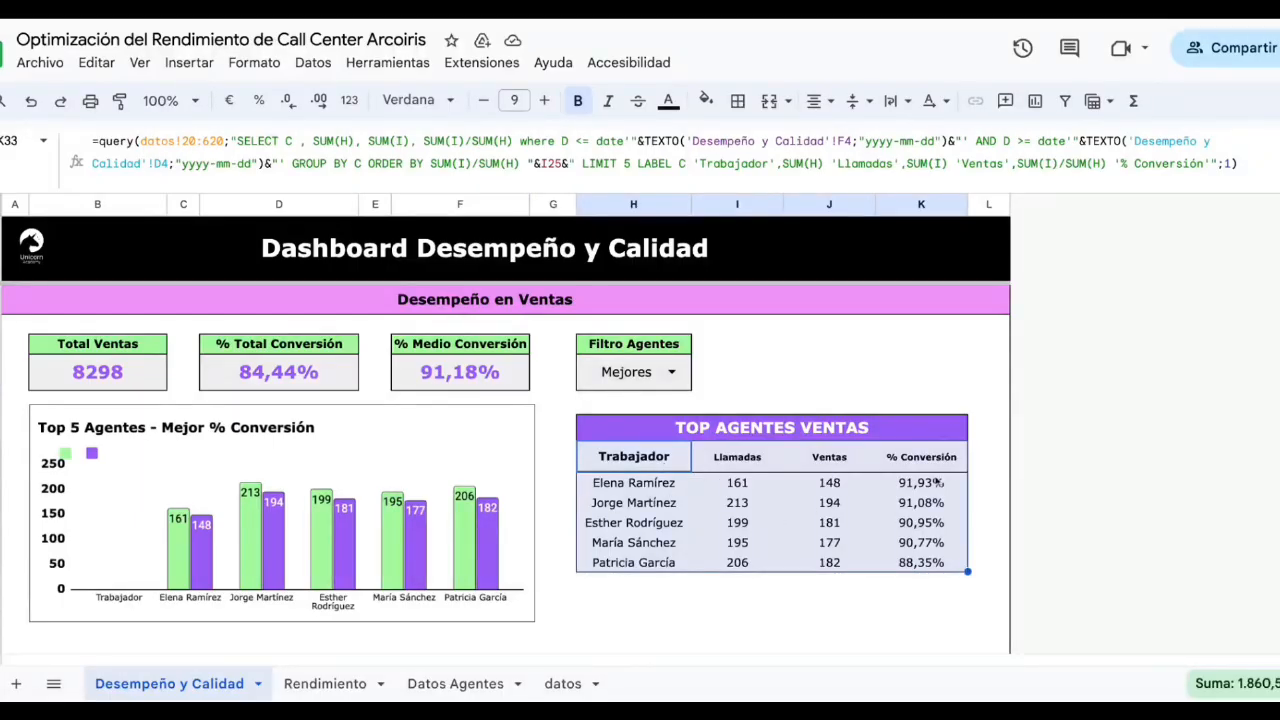
click(922, 485)
click(921, 462)
drag(921, 485, 640, 485)
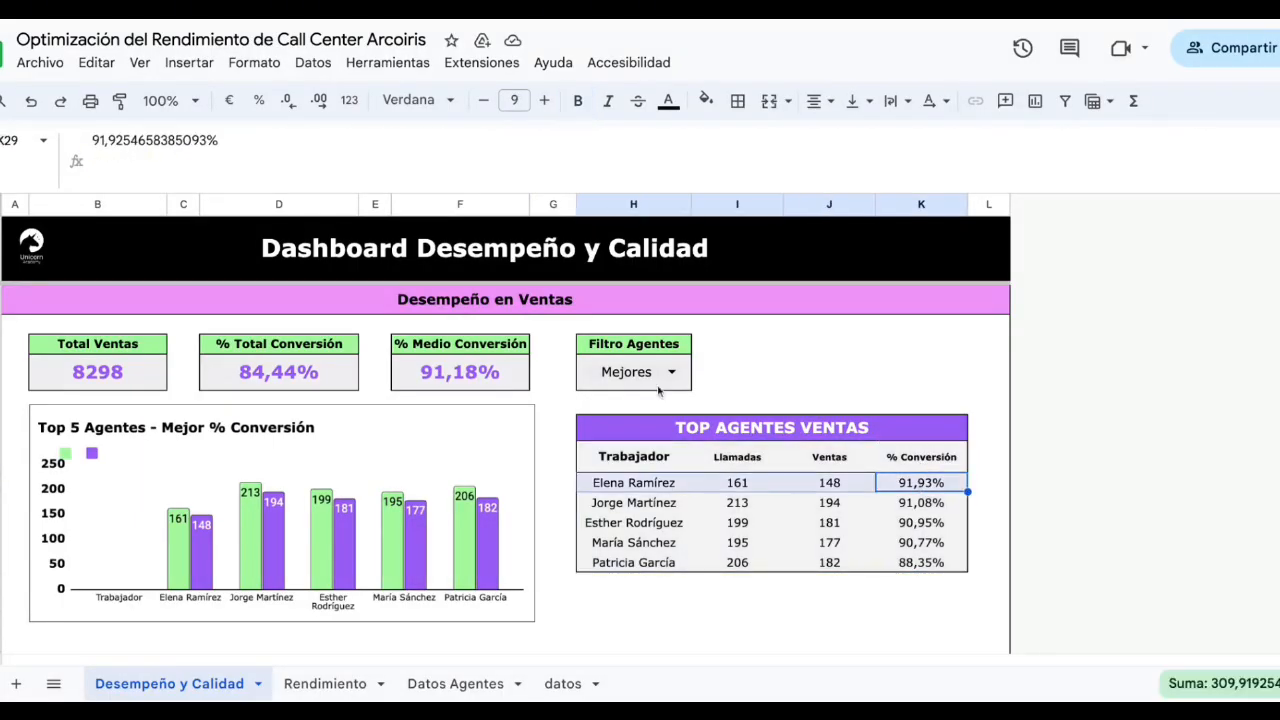
Set the Filtro Agentes in the Desempeño en Ventas section to Peores and review the resulting agent table
click(671, 372)
click(646, 433)
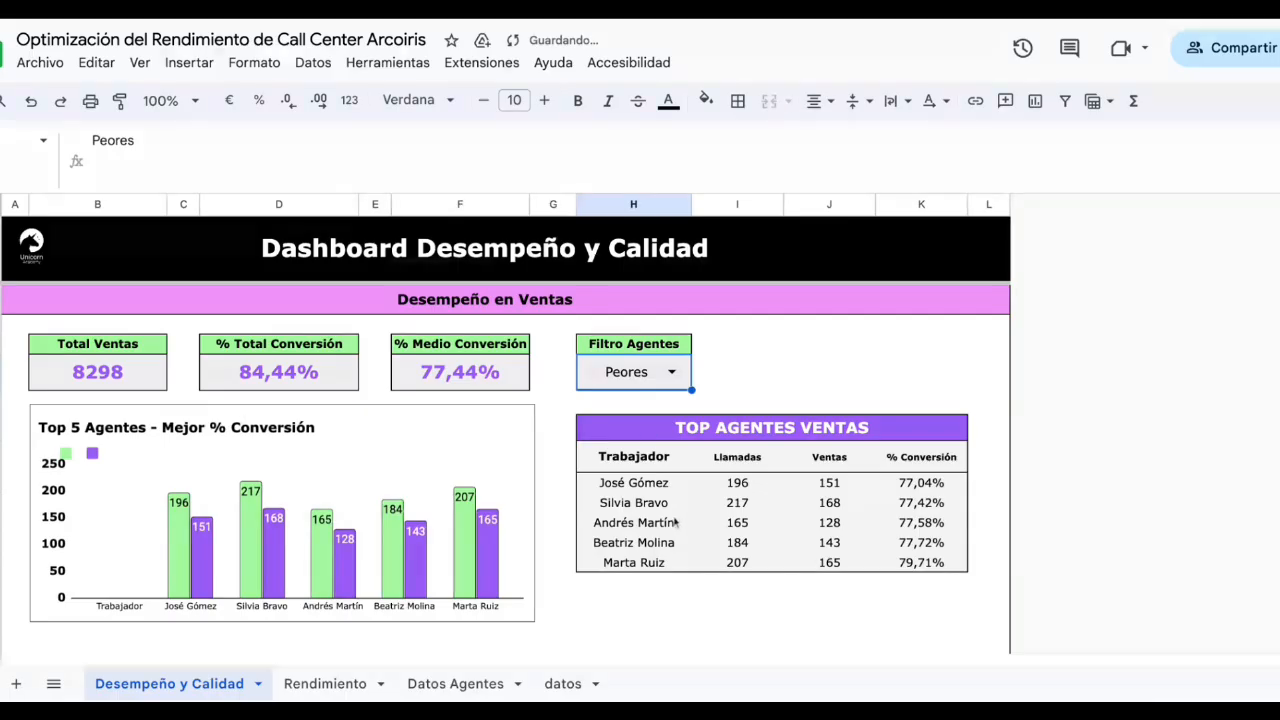
drag(634, 458, 963, 566)
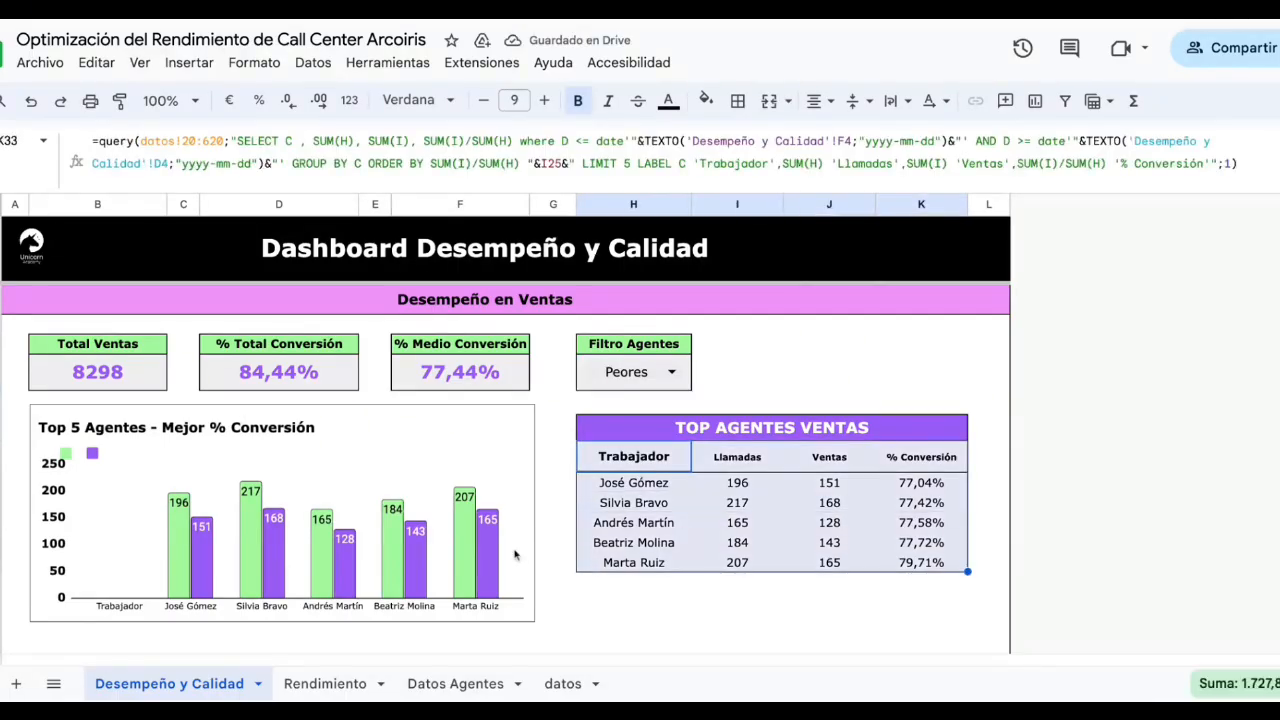
click(678, 369)
click(671, 372)
click(655, 439)
click(846, 525)
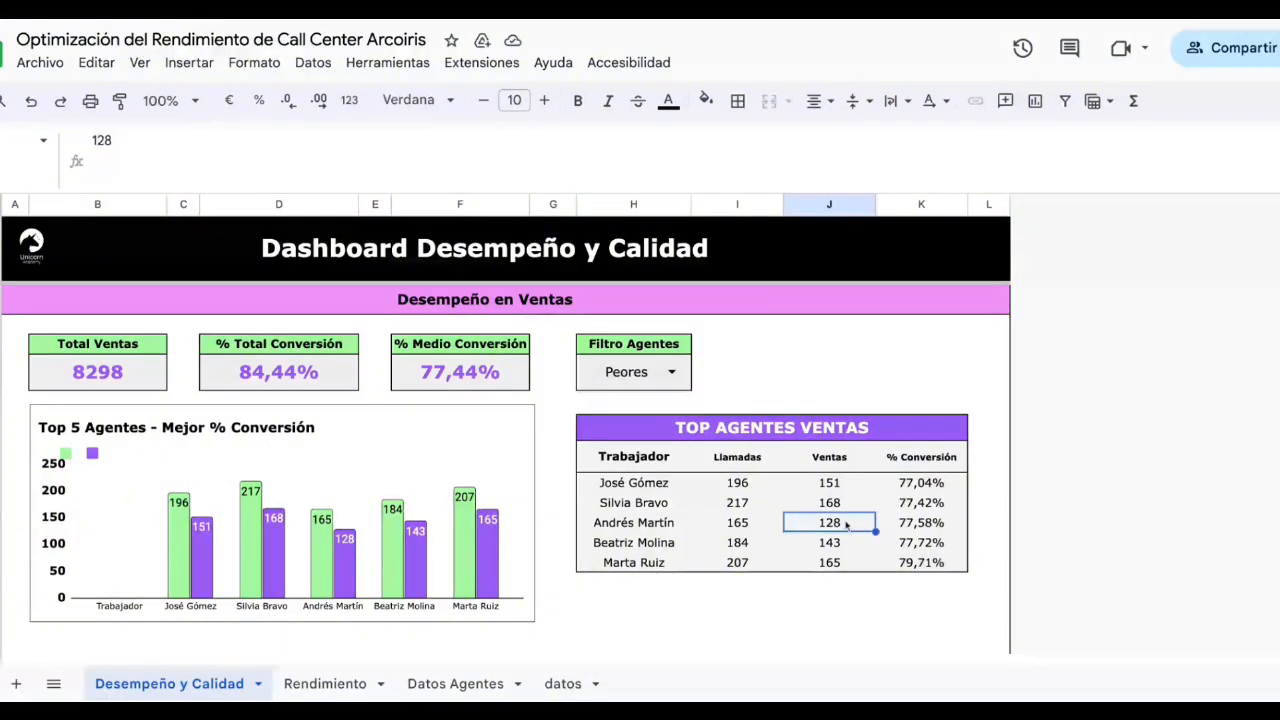
click(634, 457)
Set the Filtro Agentes in the Desempeño en Ventas section to Mejores
click(671, 372)
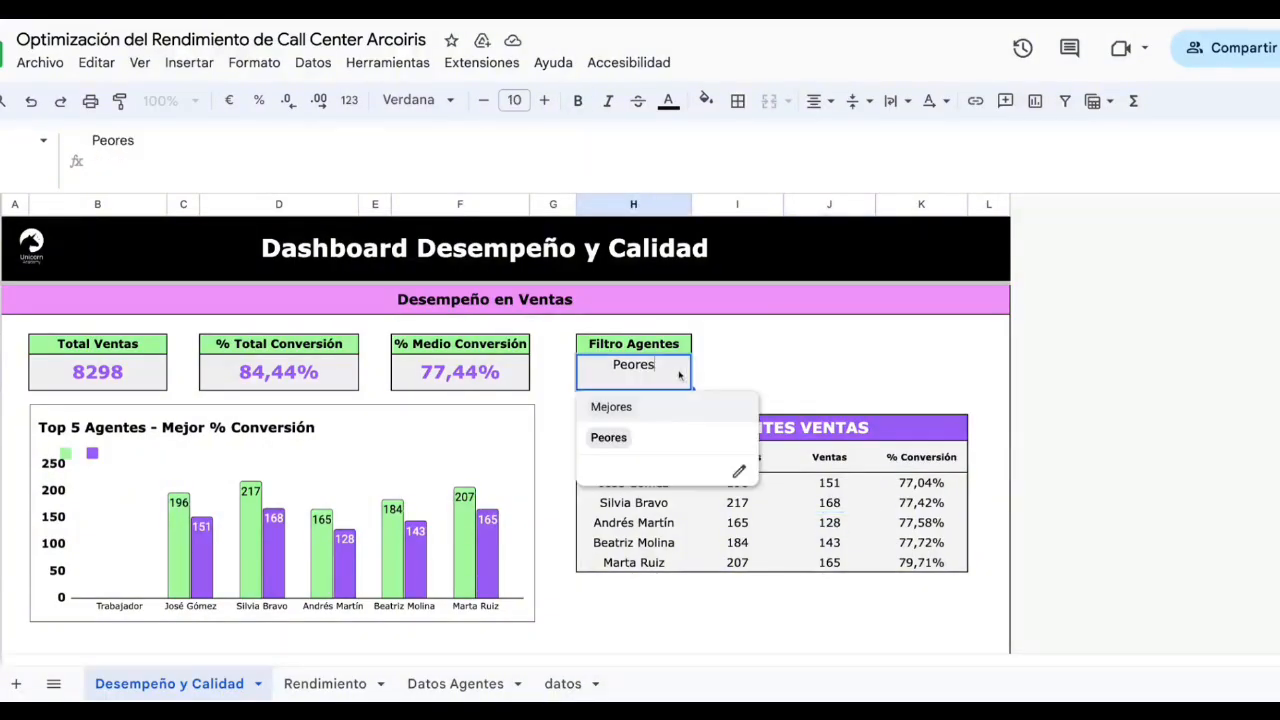
click(663, 440)
click(674, 372)
click(636, 405)
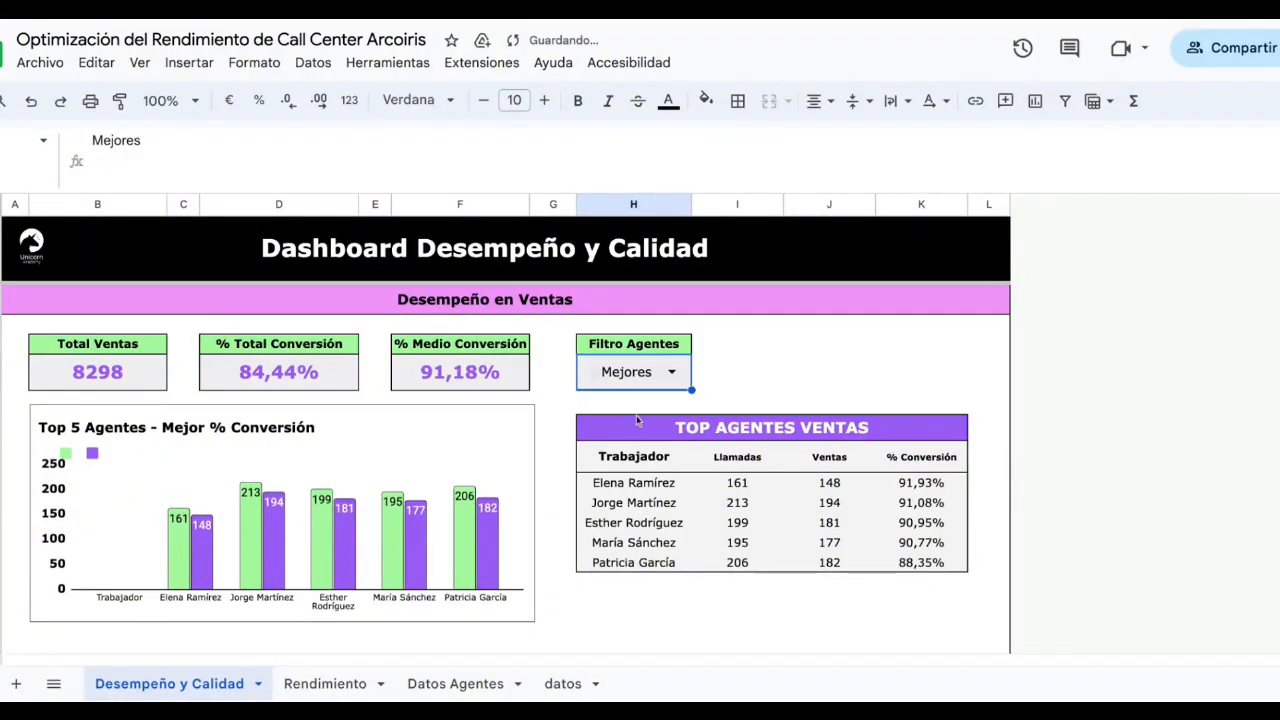
Examine the I25 reference that controls the sort order in the TOP AGENTES VENTAS query
click(634, 457)
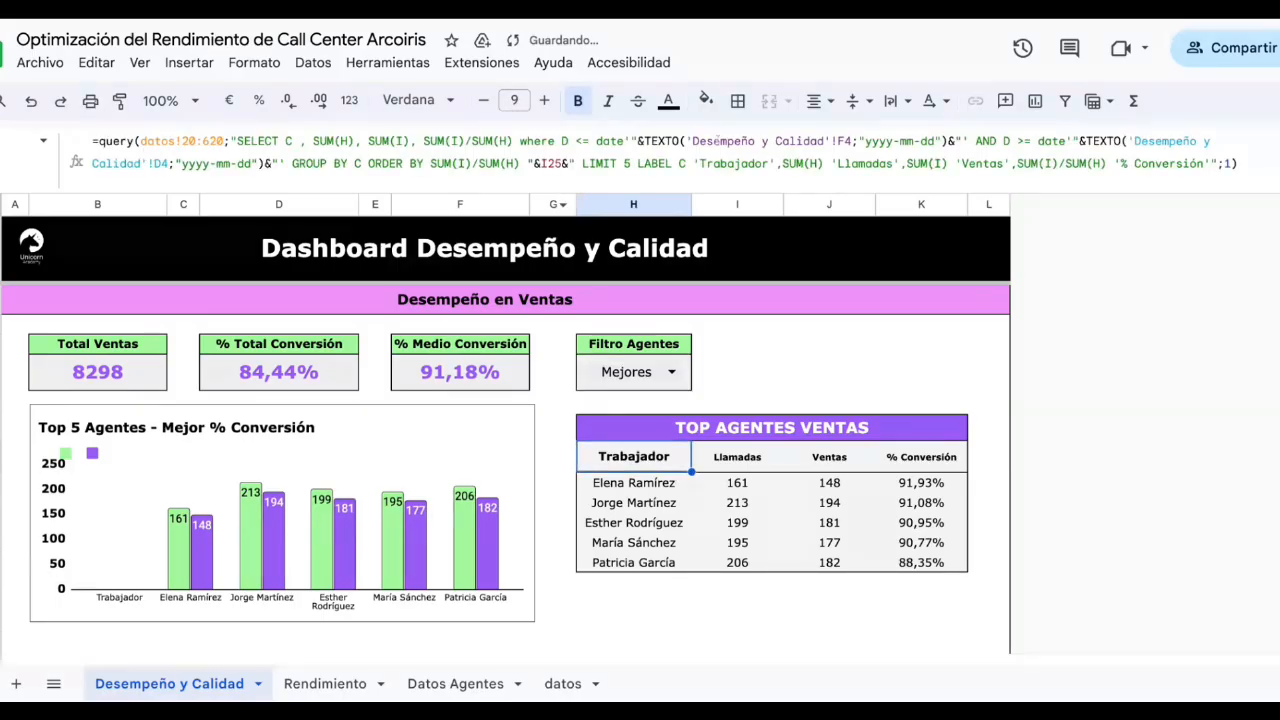
drag(576, 163, 528, 163)
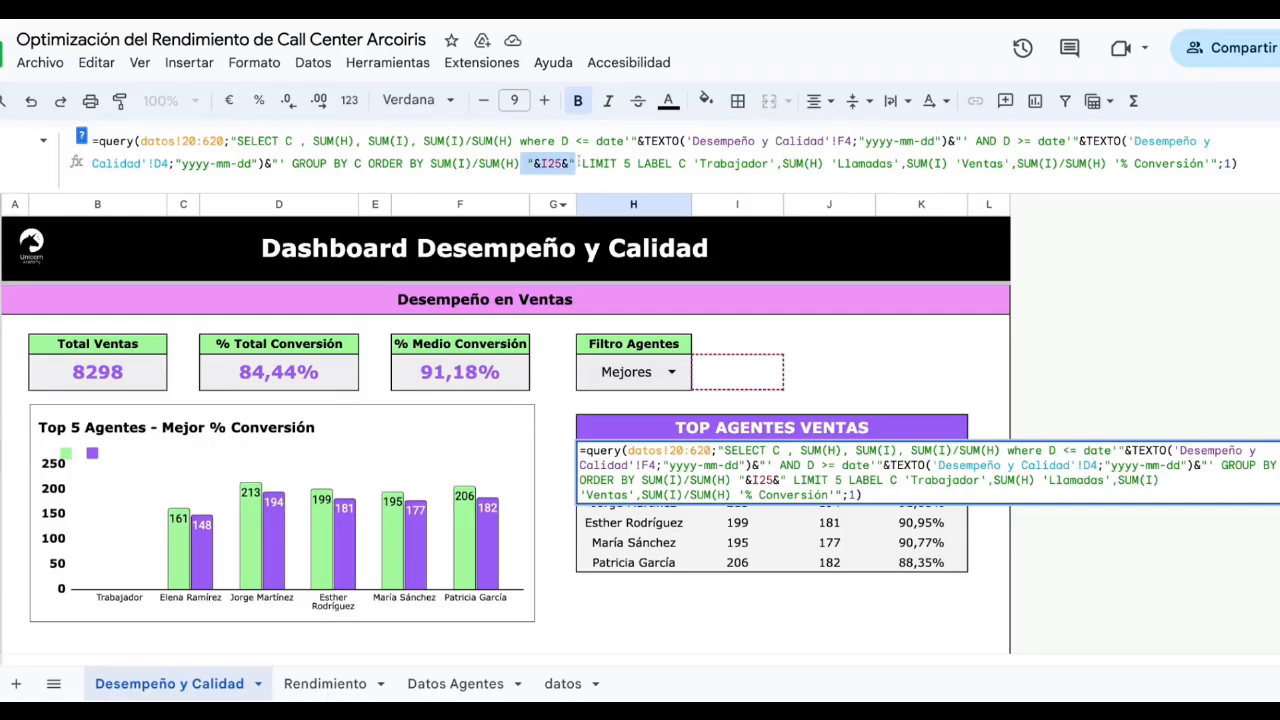
click(528, 163)
drag(528, 163, 578, 163)
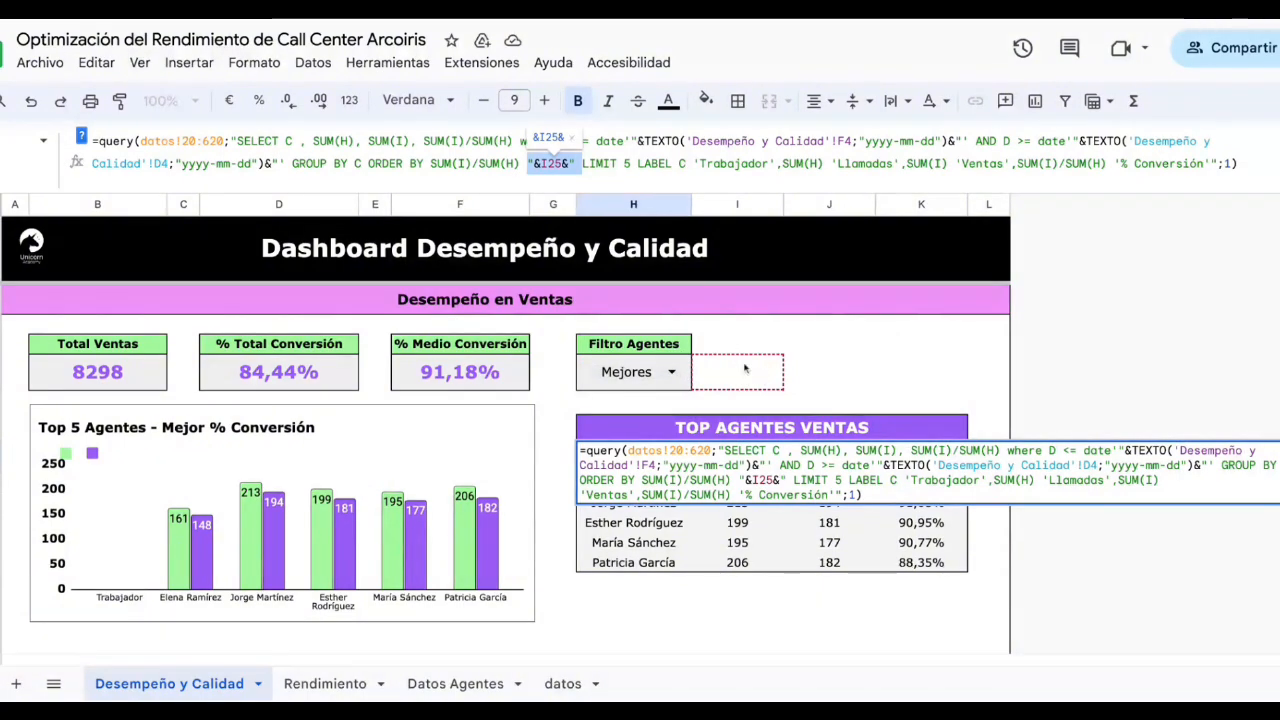
Examine the SI formula in helper cell I25 beside the sales section's Filtro Agentes
click(823, 373)
click(726, 372)
click(374, 150)
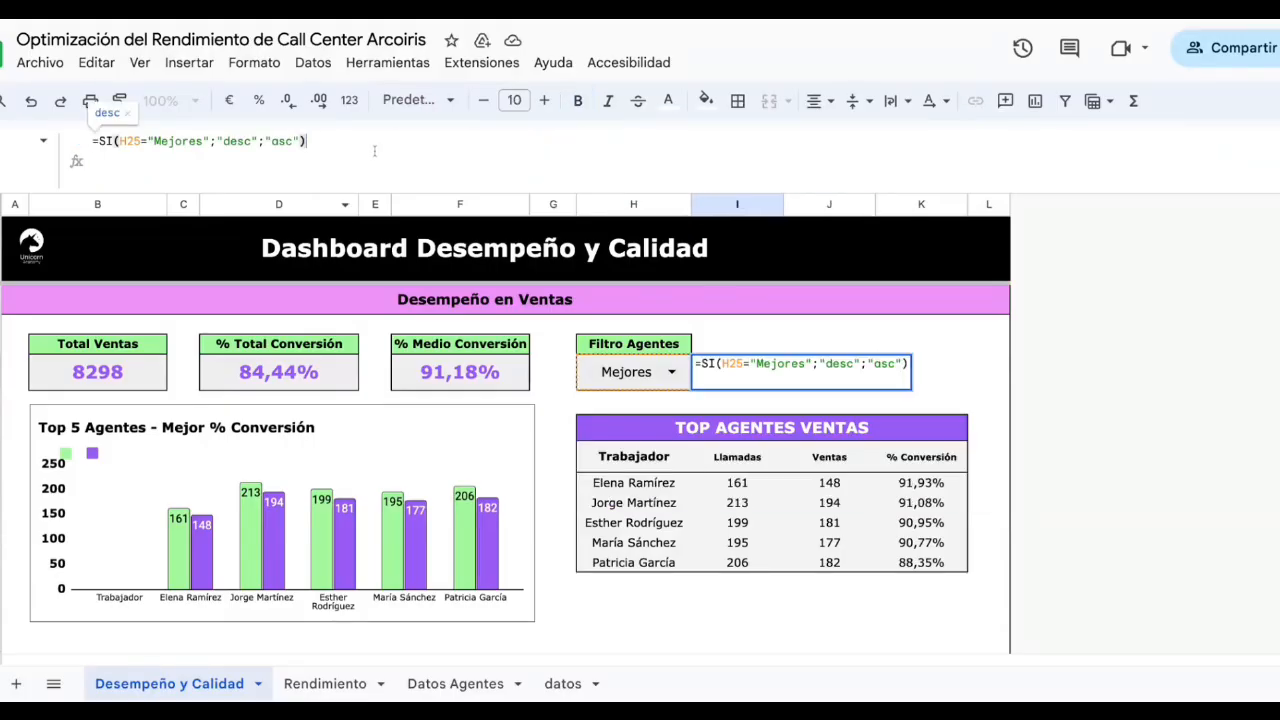
key(ctrl+a)
key(Escape)
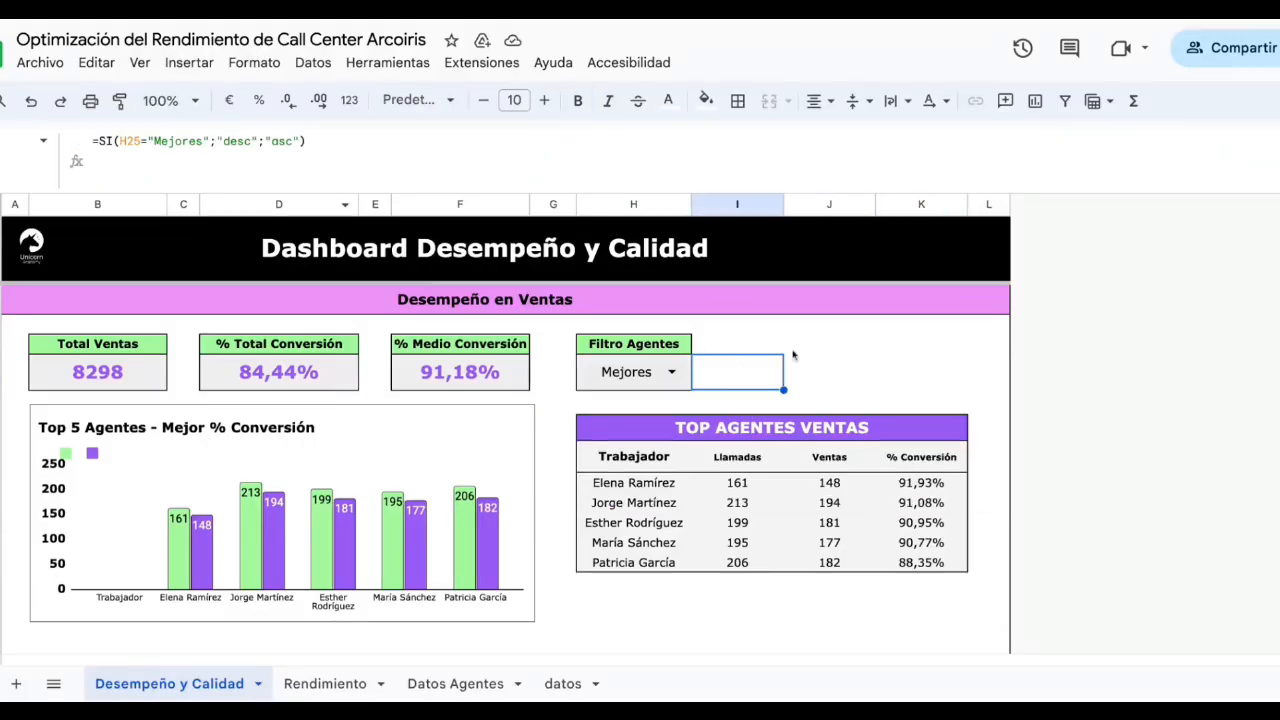
Set the sales Filtro Agentes to Peores and review the TOP AGENTES VENTAS table before and after the change
click(656, 457)
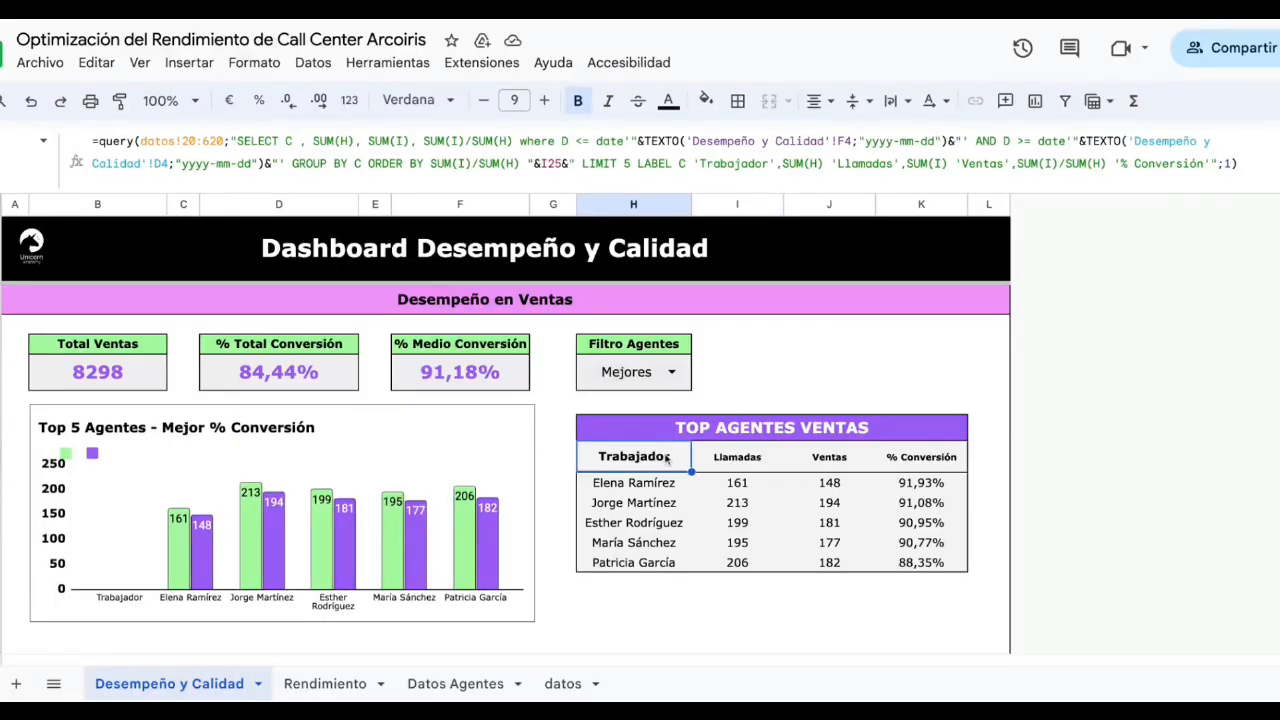
drag(666, 458, 925, 563)
click(628, 458)
click(688, 376)
click(663, 438)
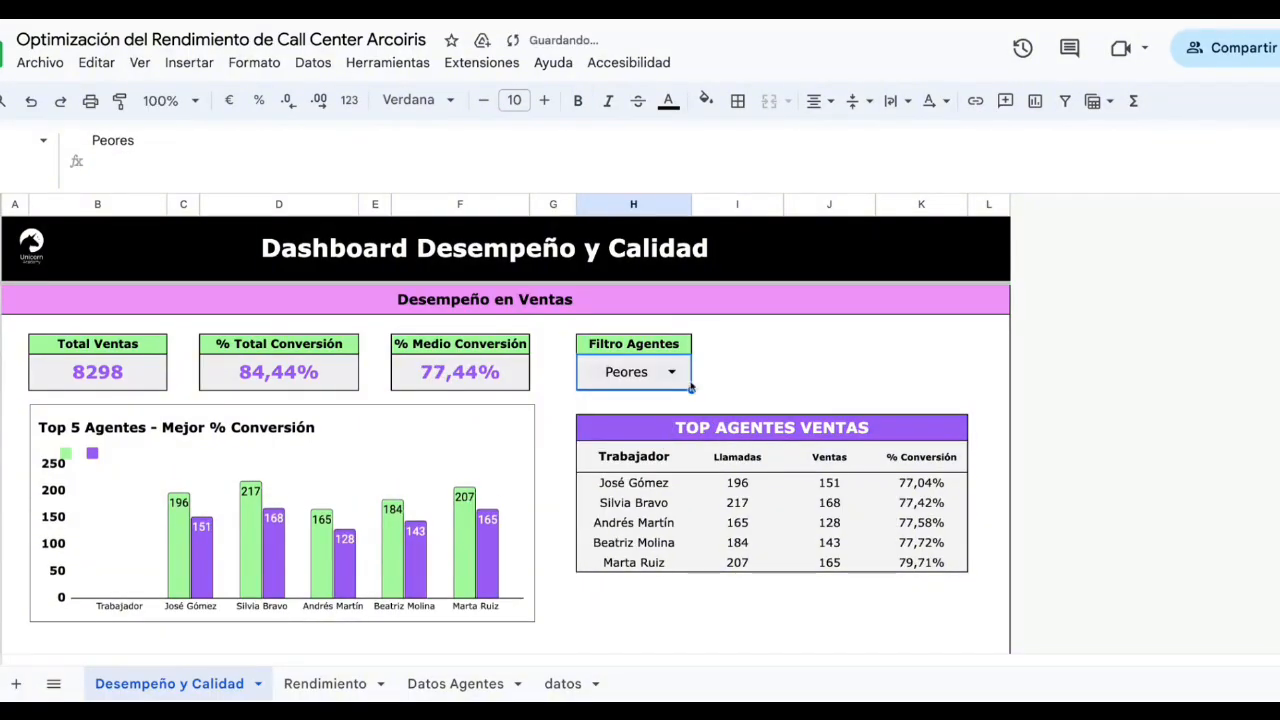
drag(906, 458, 640, 562)
drag(638, 450, 916, 562)
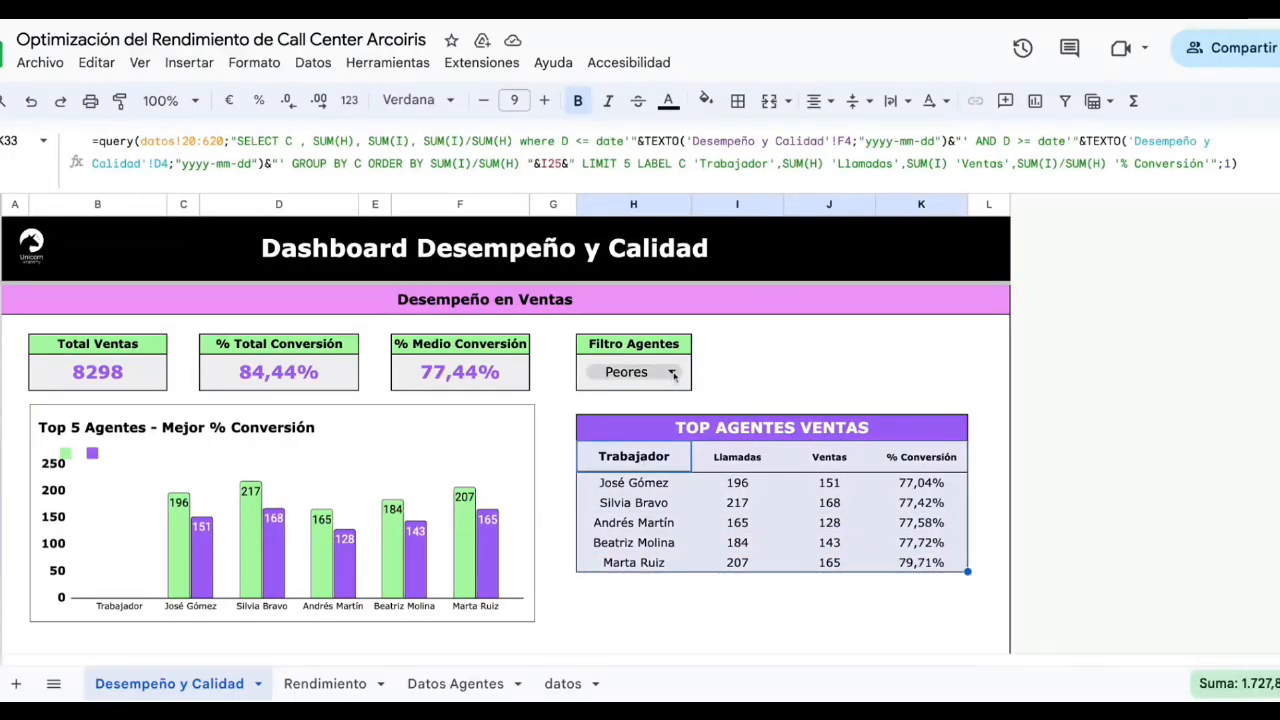
Set the sales Filtro Agentes to Mejores and inspect the first agent's row in the ranking table
click(640, 374)
click(612, 407)
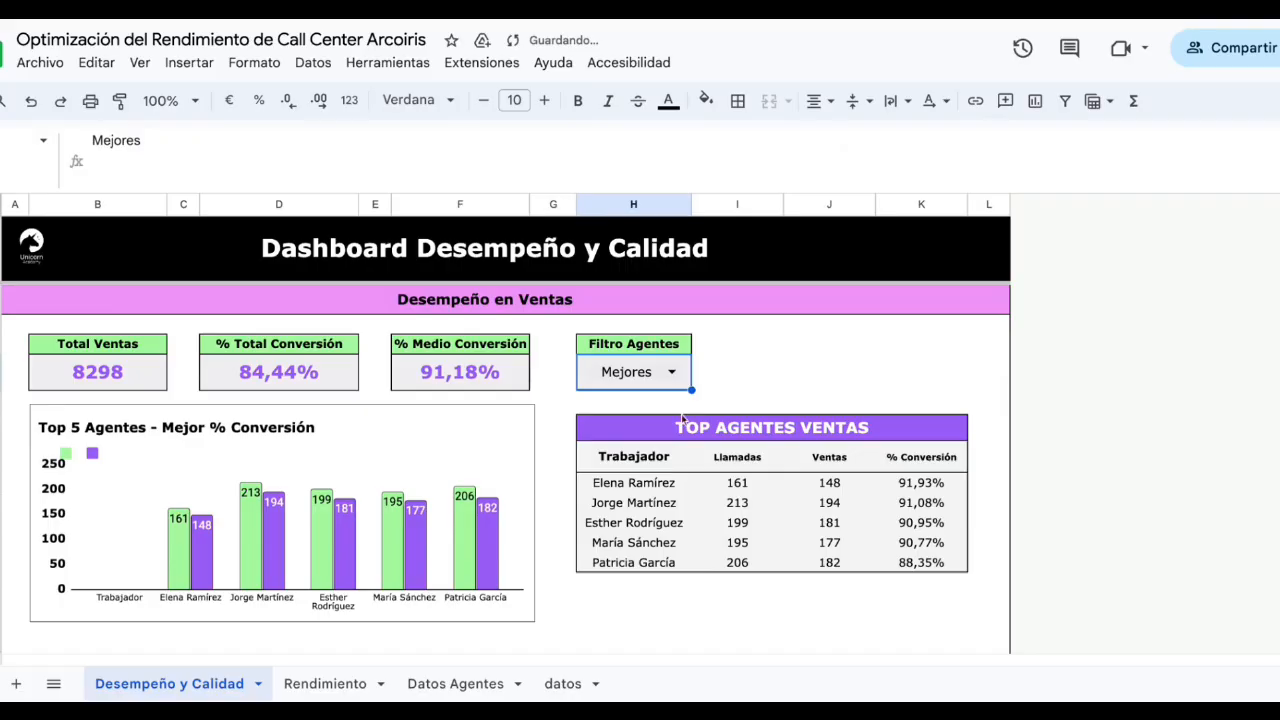
click(921, 484)
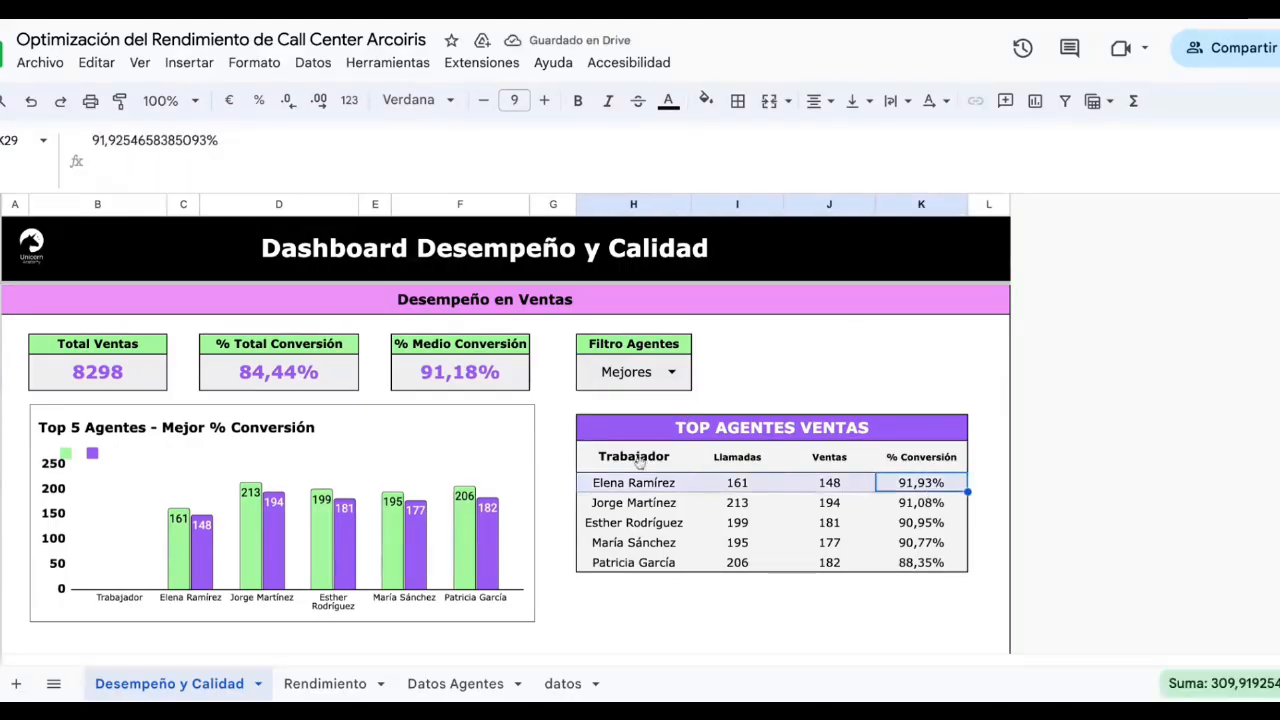
Set the sales Filtro Agentes to Peores and examine the query's ORDER BY SUM(I)/SUM(H) clause with its I25 reference
click(674, 374)
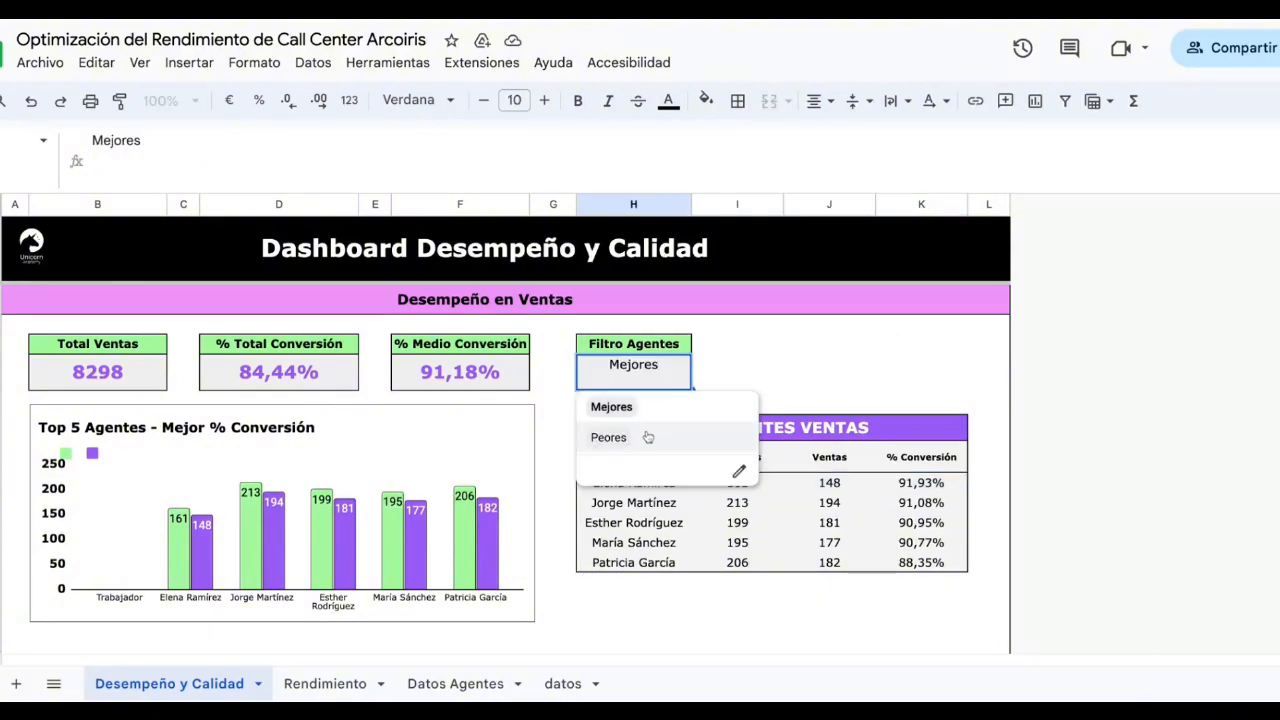
click(609, 437)
click(657, 457)
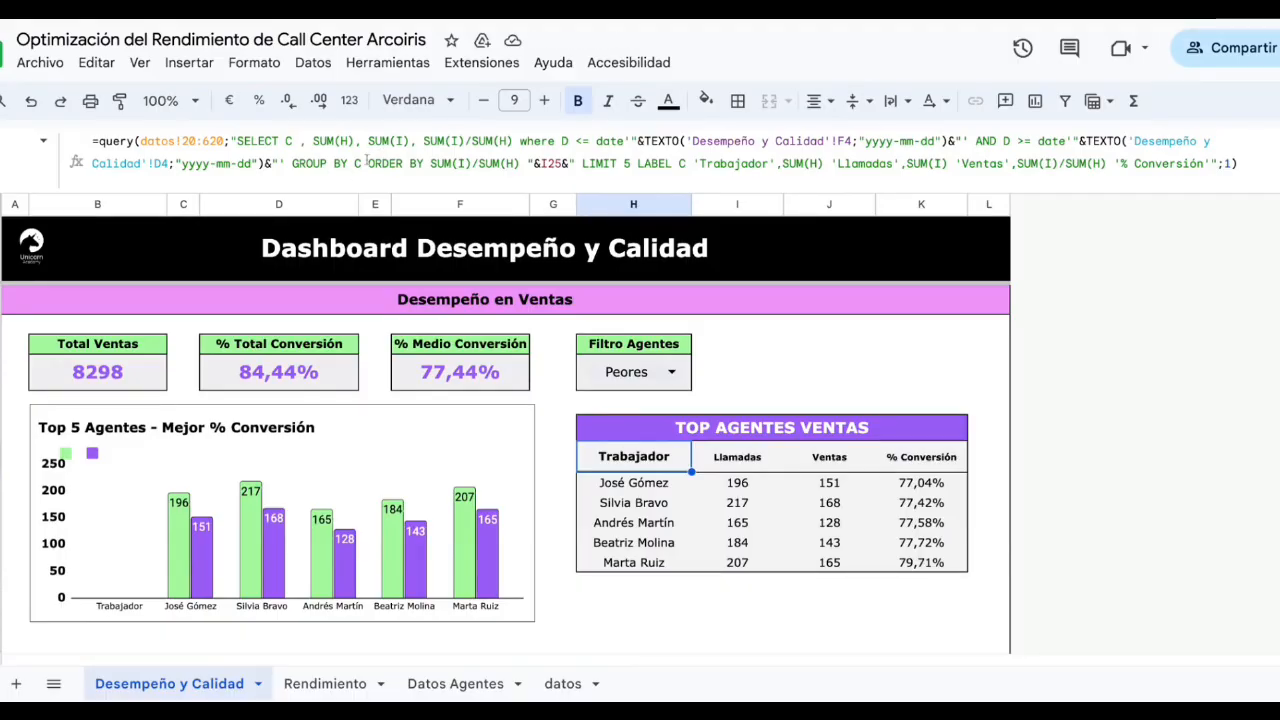
drag(368, 163, 520, 163)
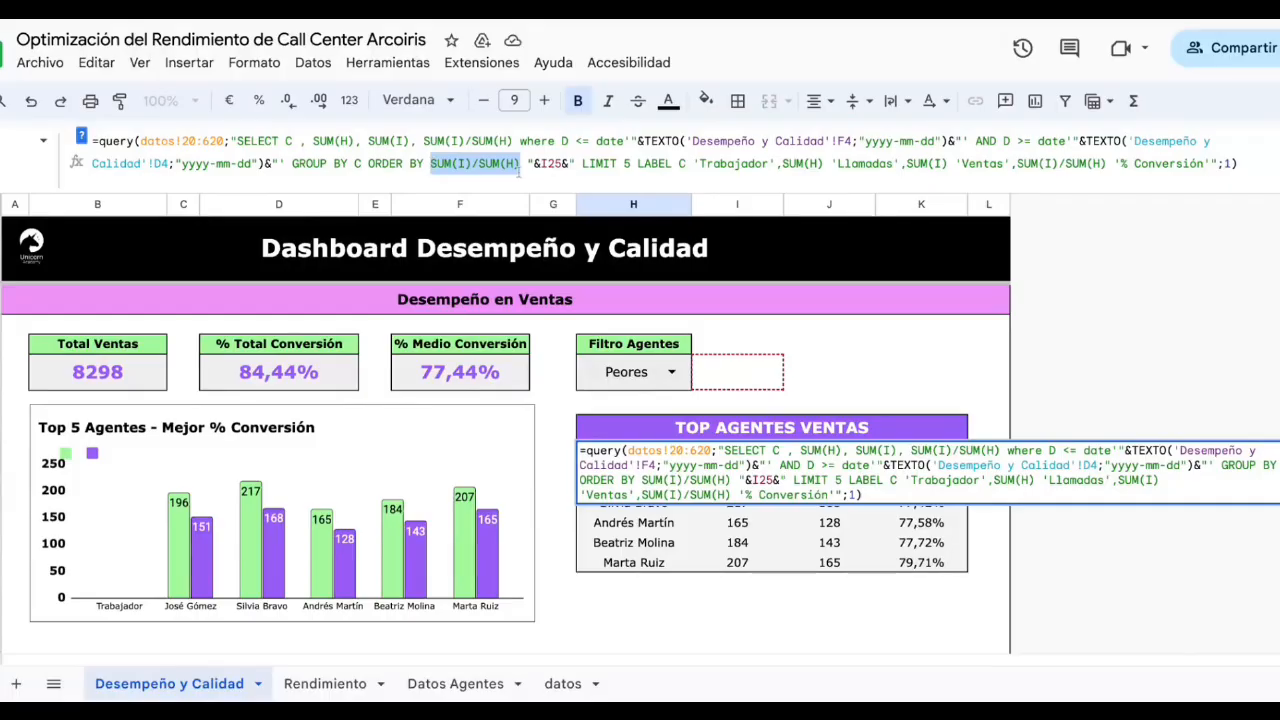
click(531, 164)
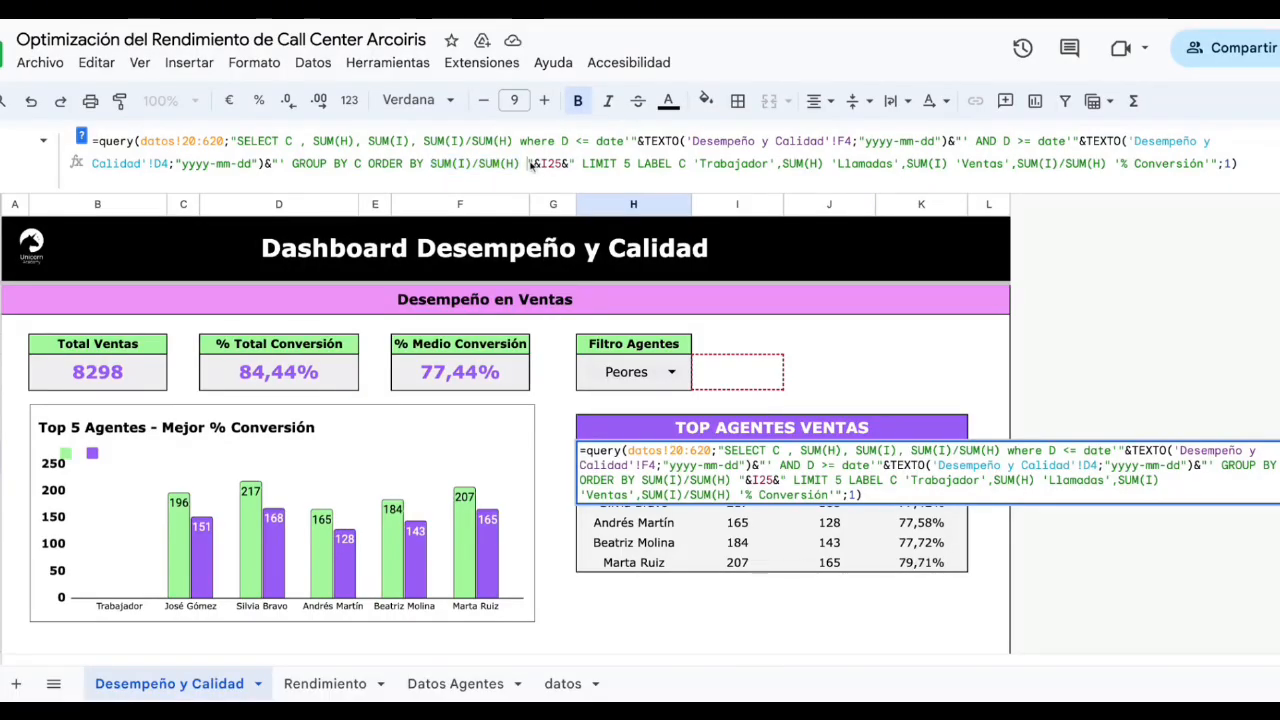
drag(581, 163, 528, 163)
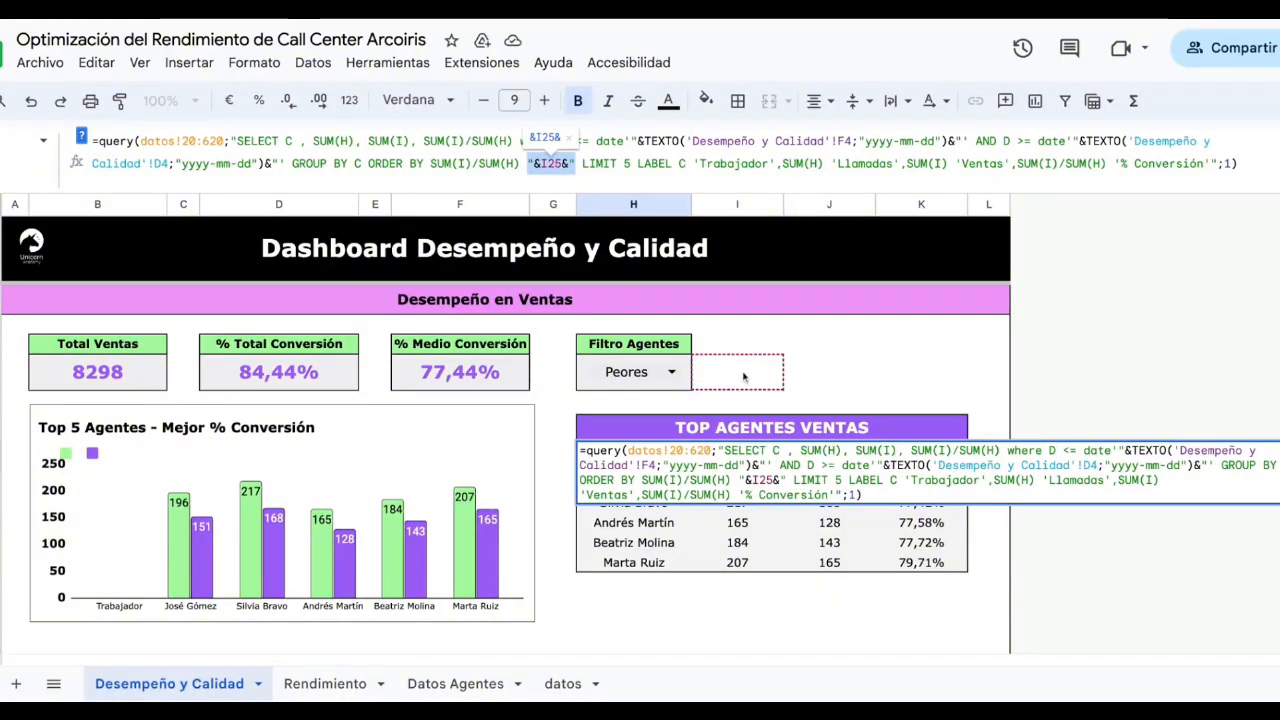
key(Escape)
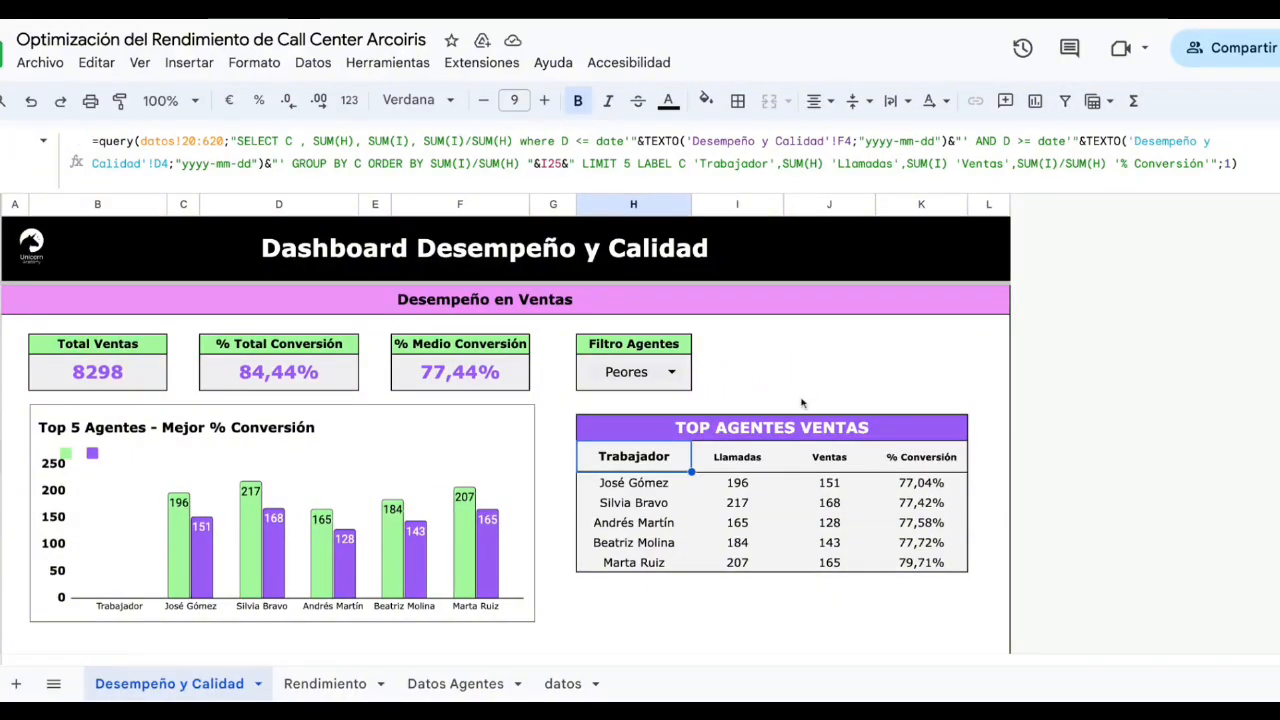
Examine the H25 condition and the "desc" and "asc" outcomes of the SI formula in I25
click(716, 378)
click(390, 158)
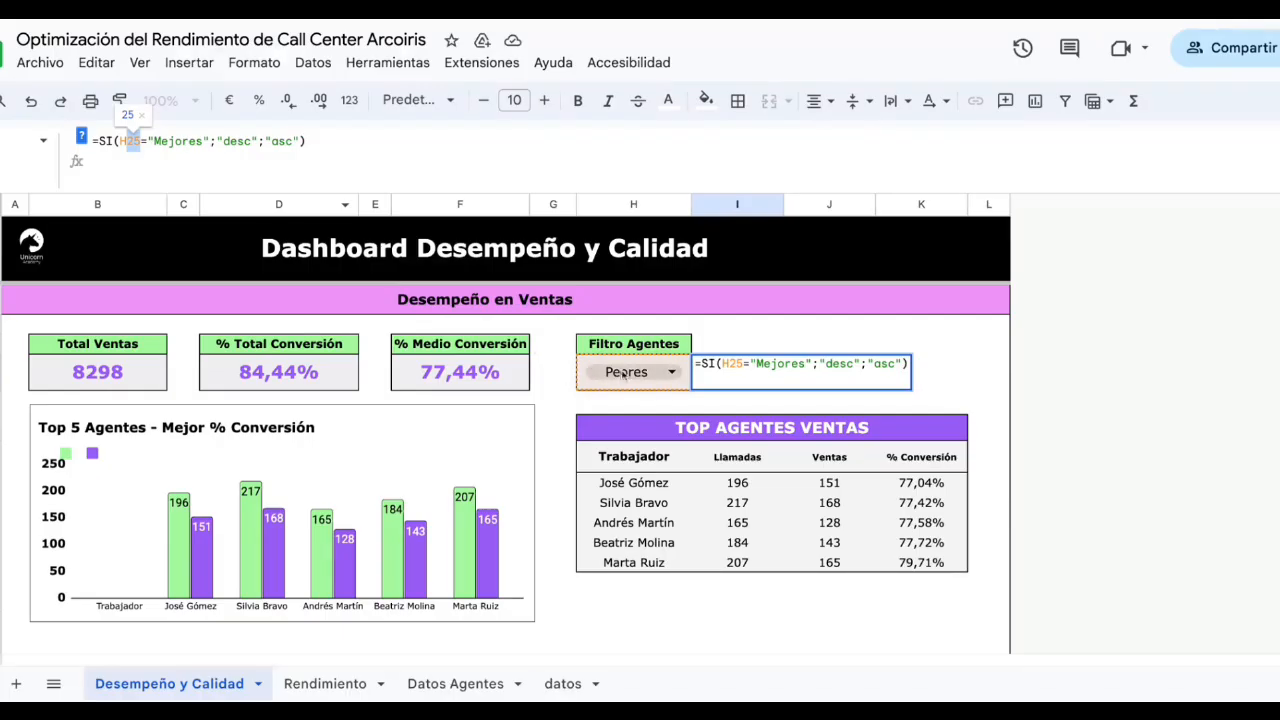
drag(210, 141, 301, 141)
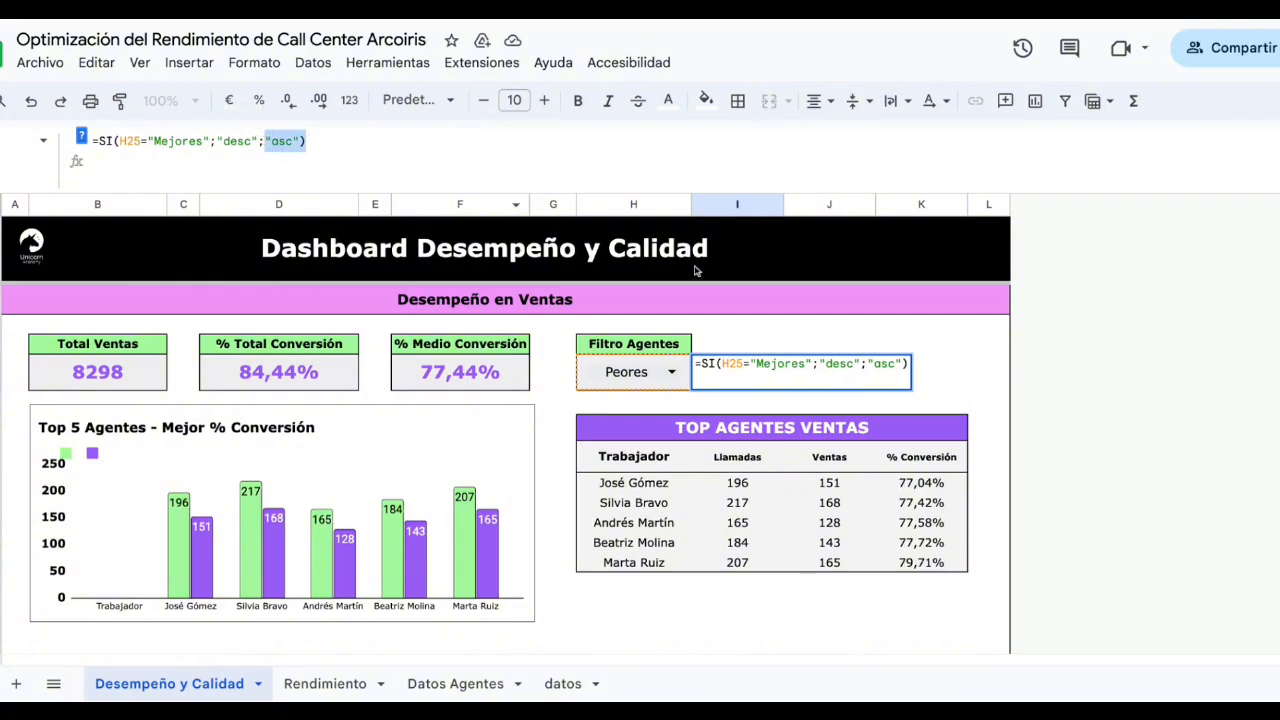
key(Escape)
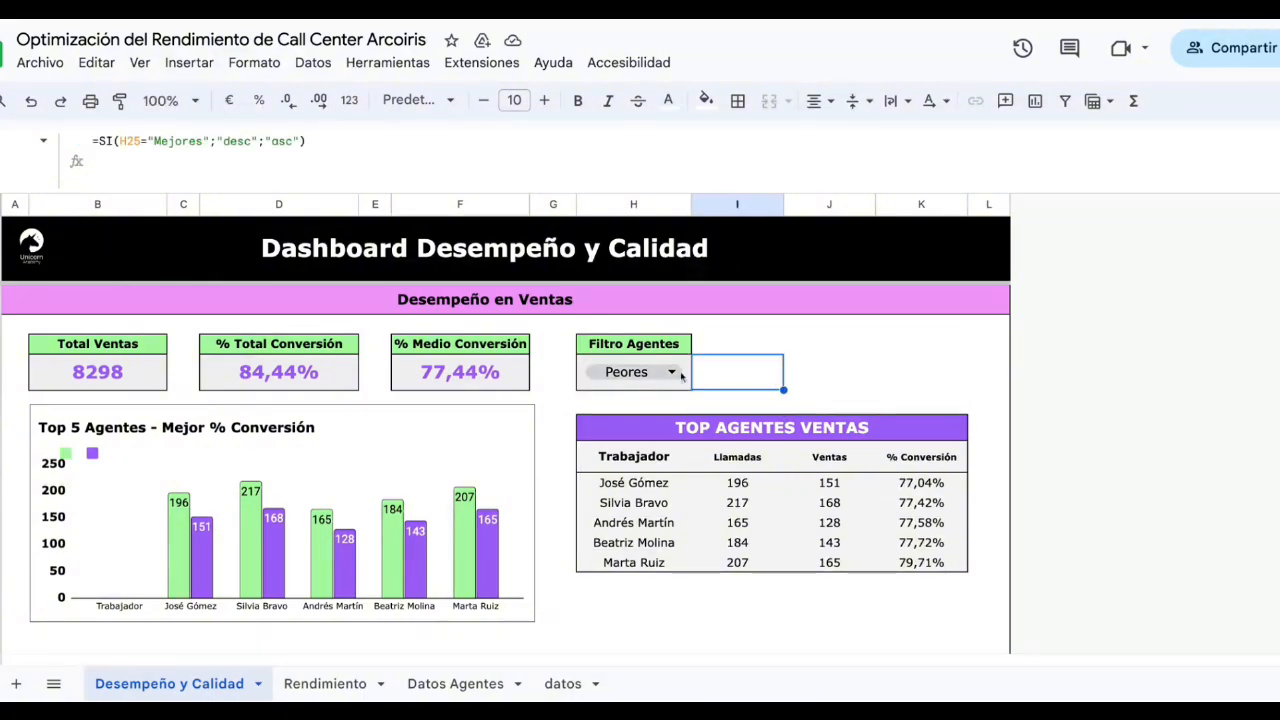
Set the sales Filtro Agentes to Mejores and make the text of helper cell I25 black
click(681, 375)
click(644, 411)
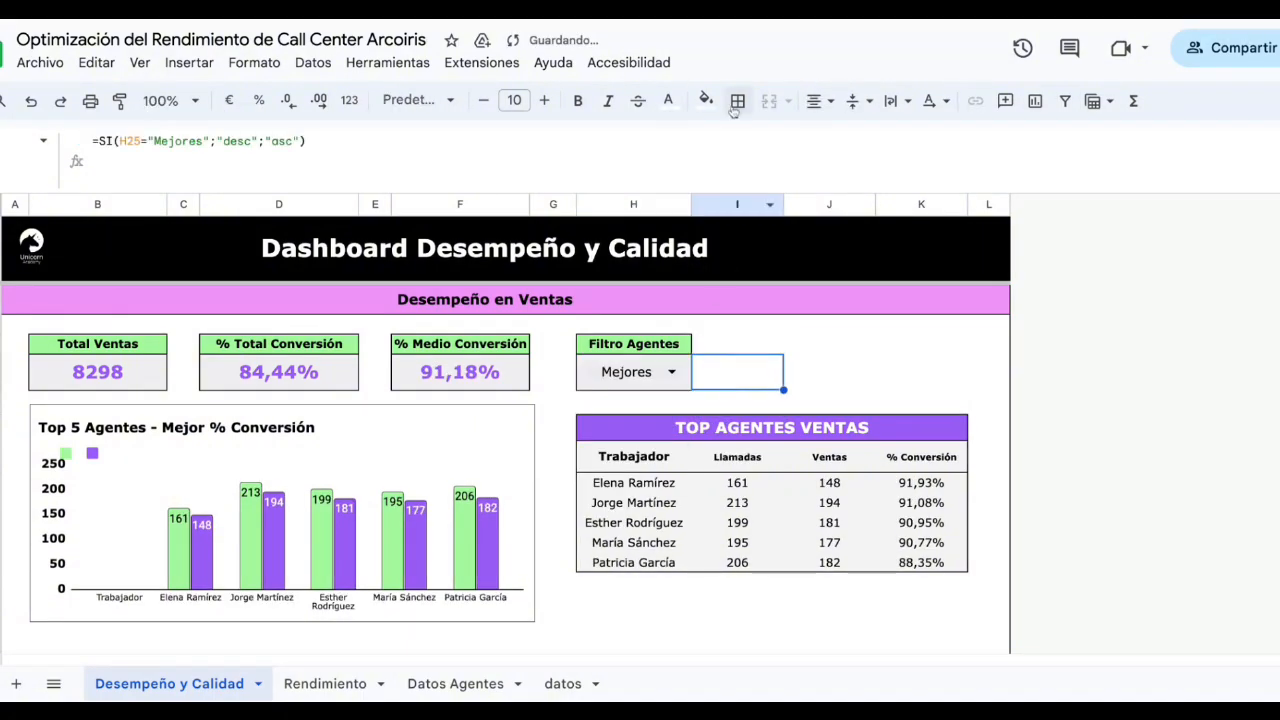
click(668, 100)
click(684, 171)
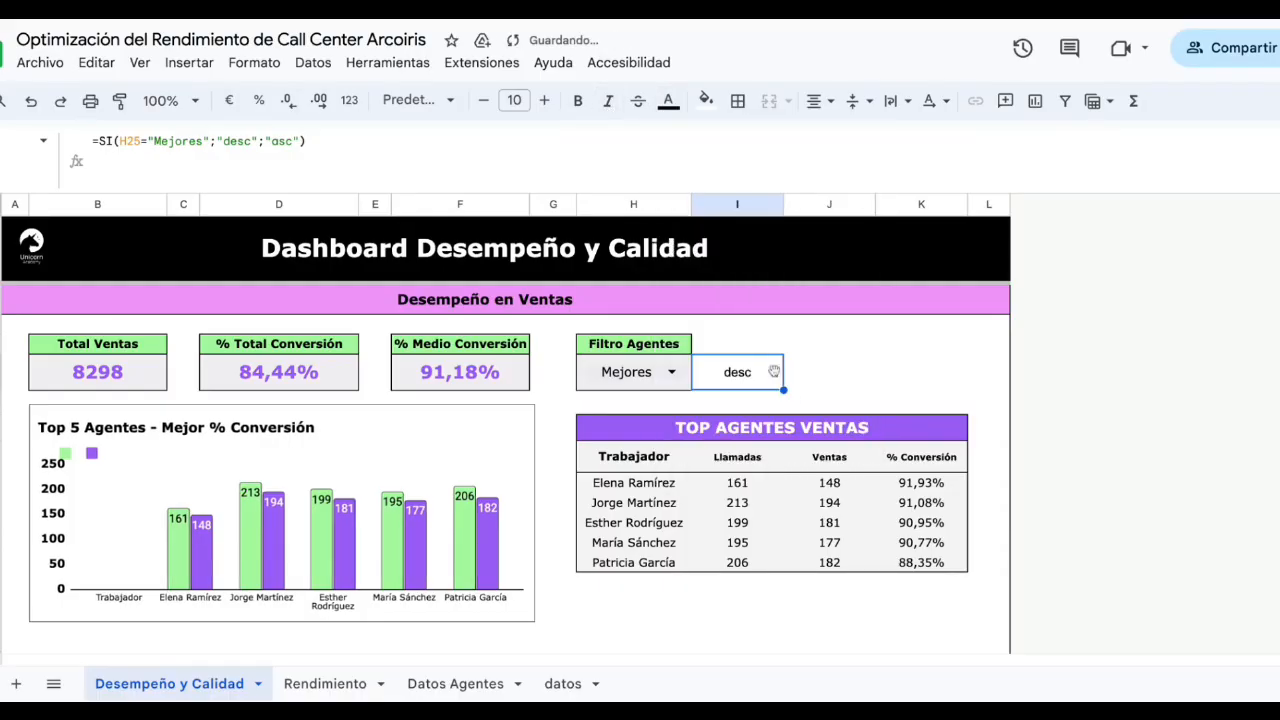
Switch the sales Filtro Agentes to Peores and back to Mejores to compare the sort code in I25
click(810, 382)
click(672, 372)
click(657, 432)
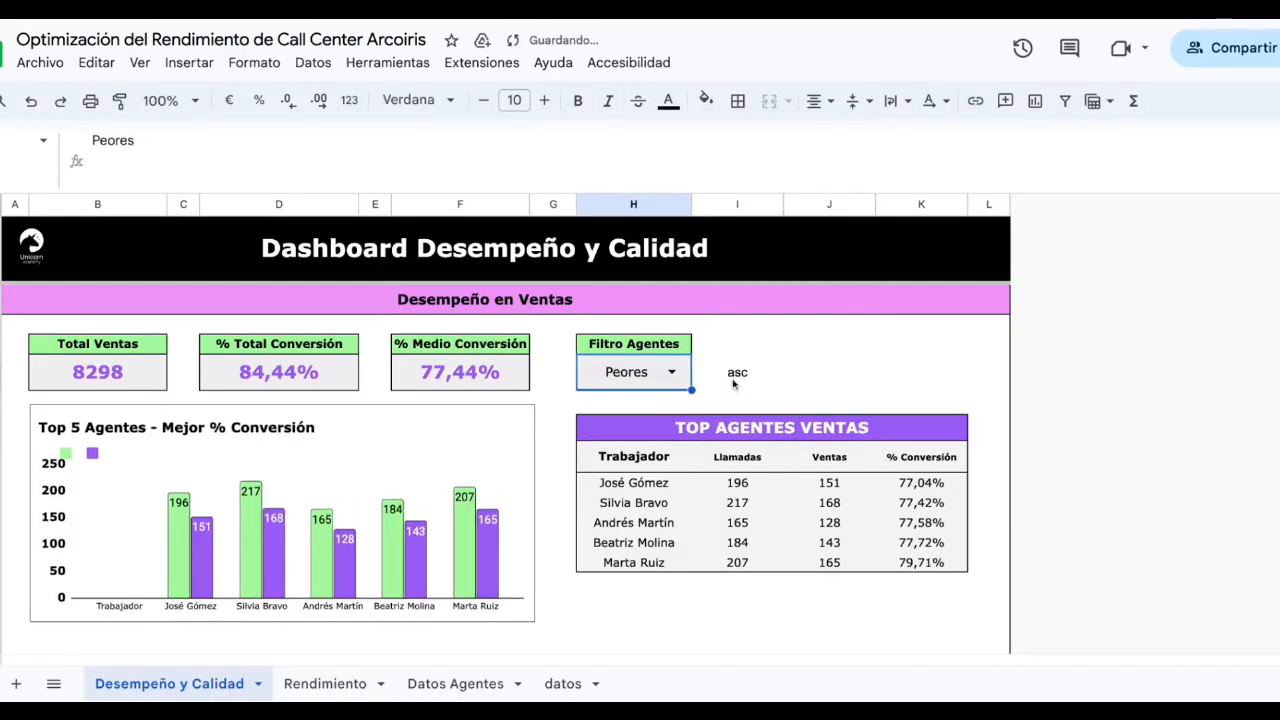
click(733, 384)
double_click(660, 375)
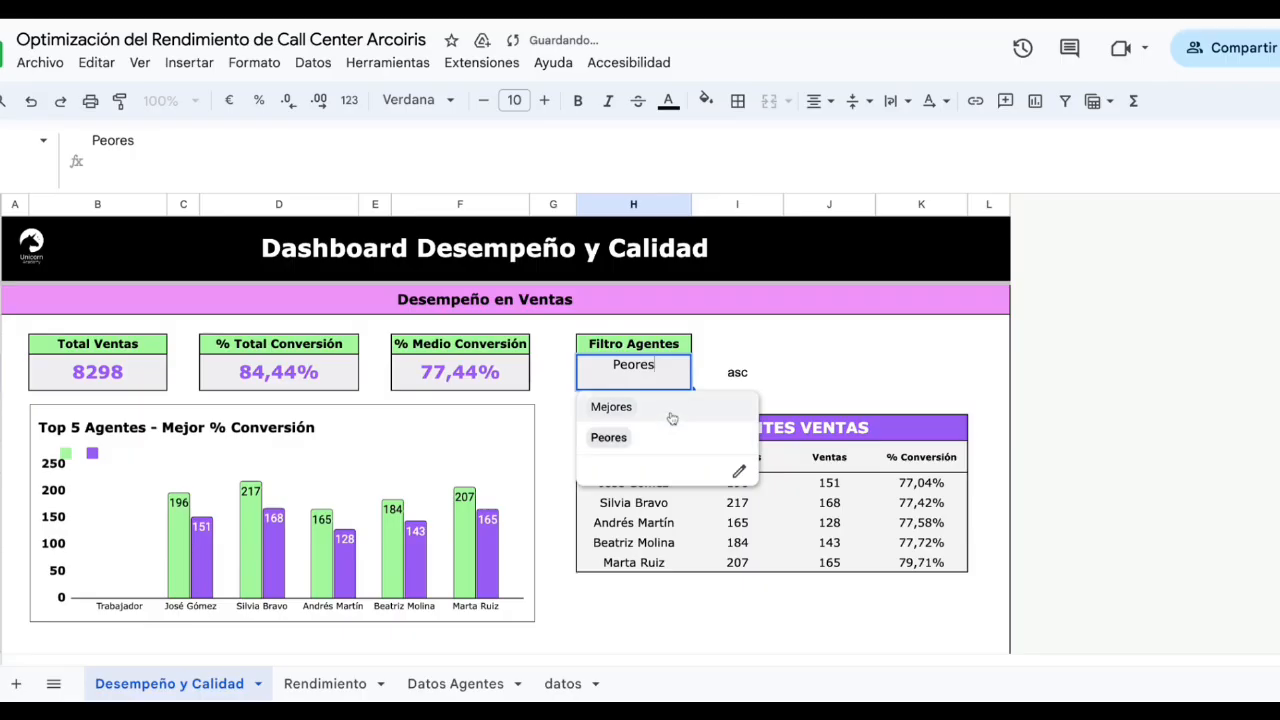
click(672, 414)
click(745, 376)
click(662, 457)
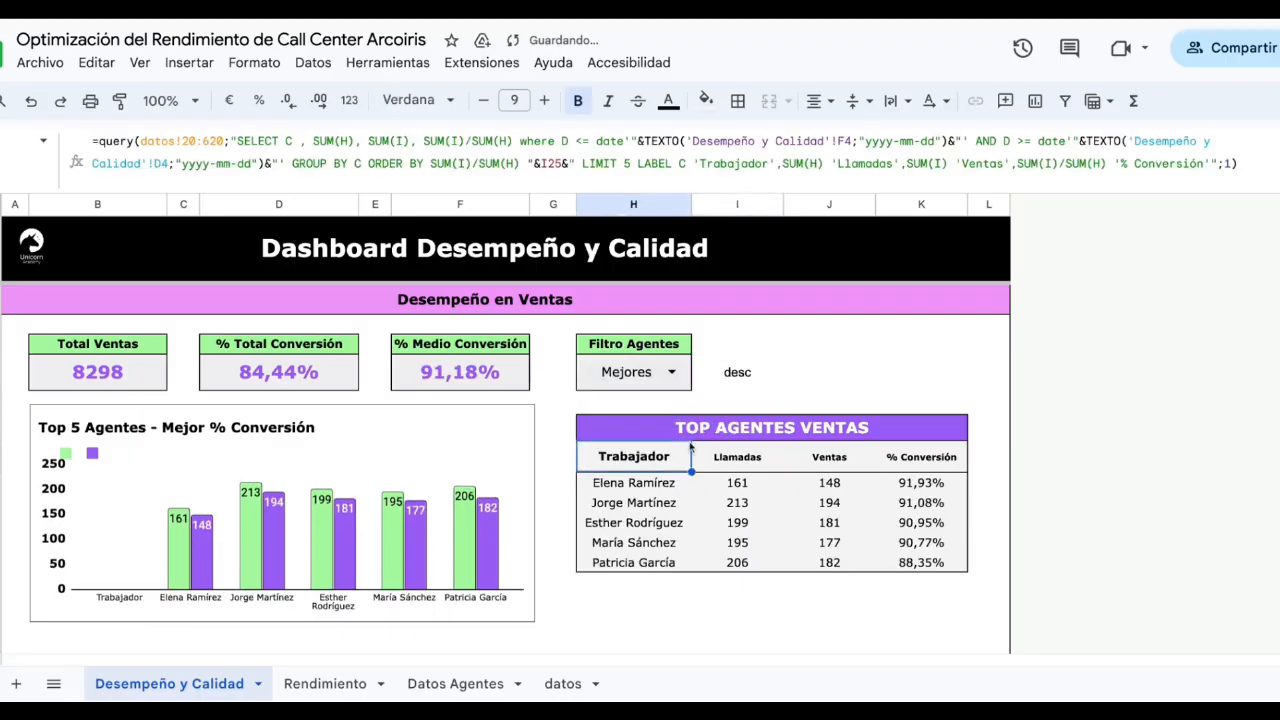
Hide the sort code in helper cell I25 by setting its text color to white
click(740, 385)
click(668, 101)
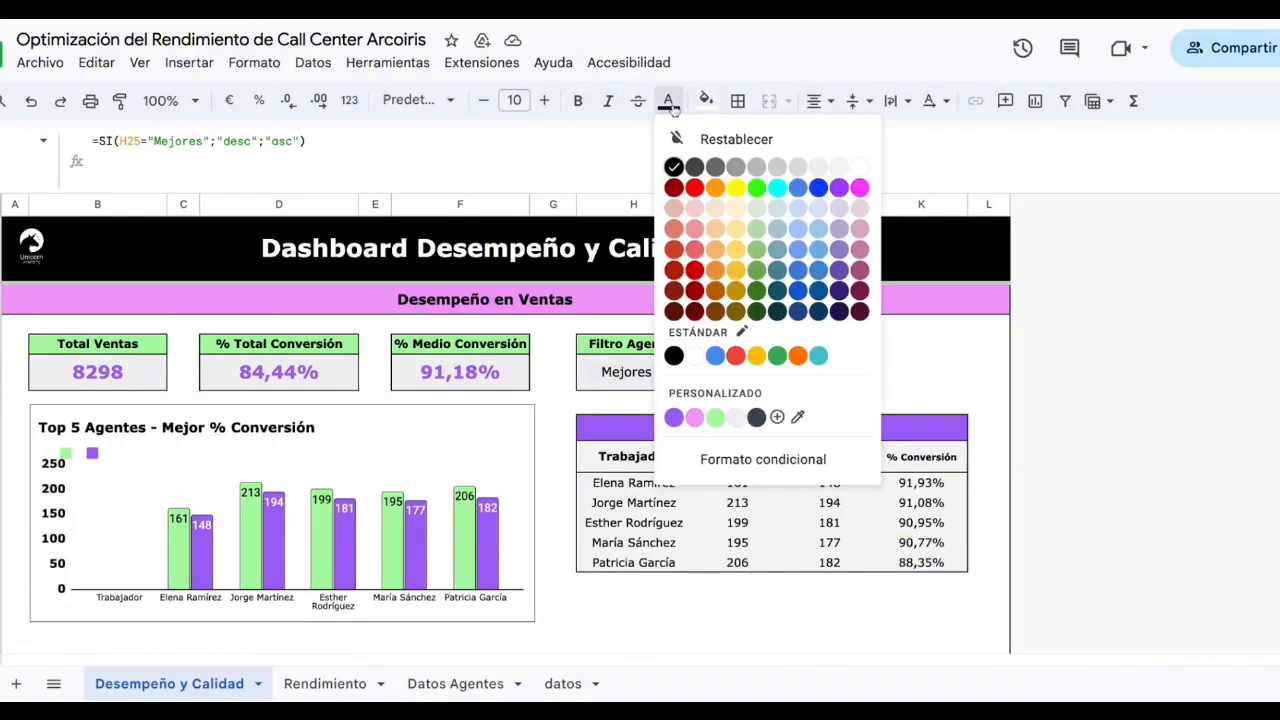
click(859, 166)
click(891, 363)
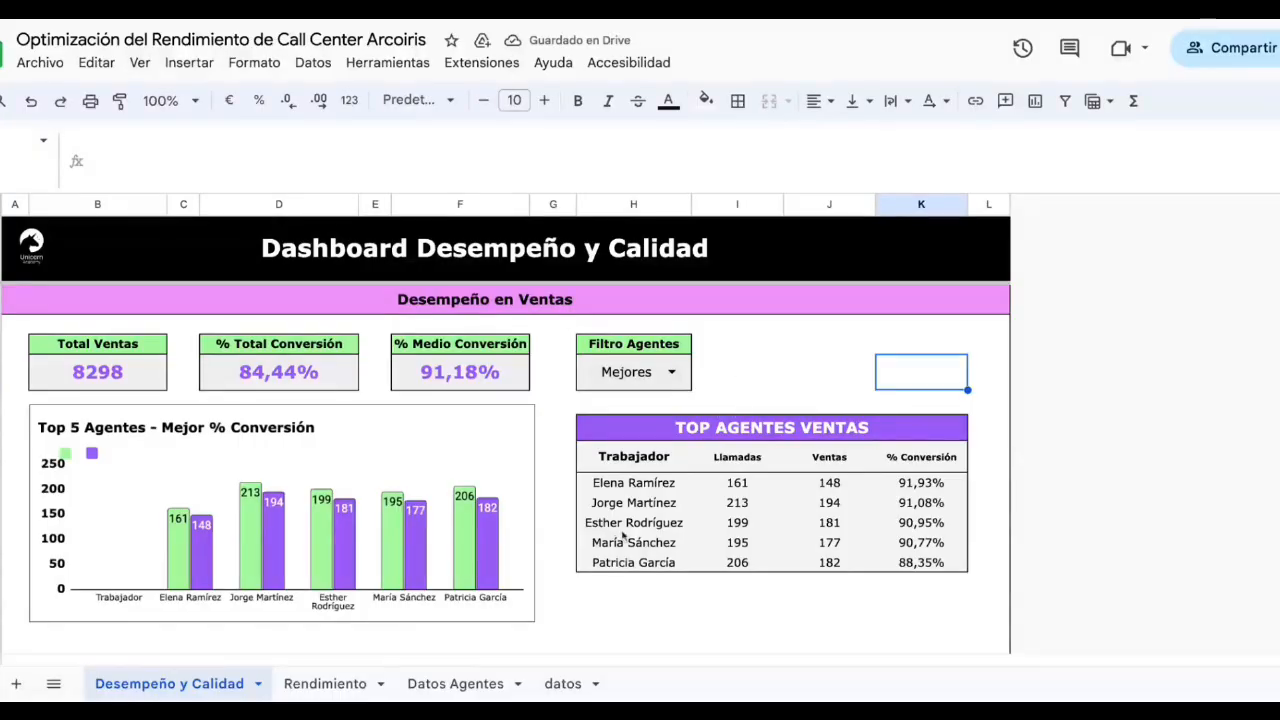
Inspect helper cell I25, the Top 5 Agentes - Mejor % Conversión chart and the TOP AGENTES VENTAS table
click(698, 503)
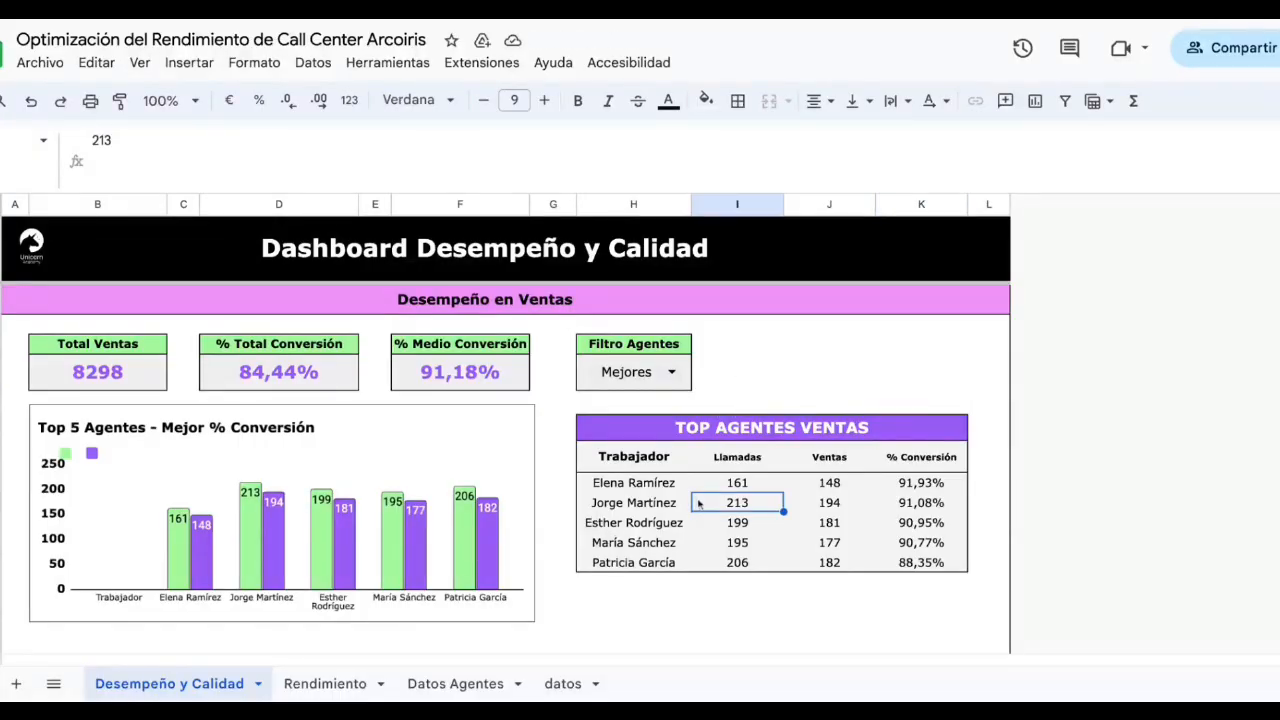
click(727, 375)
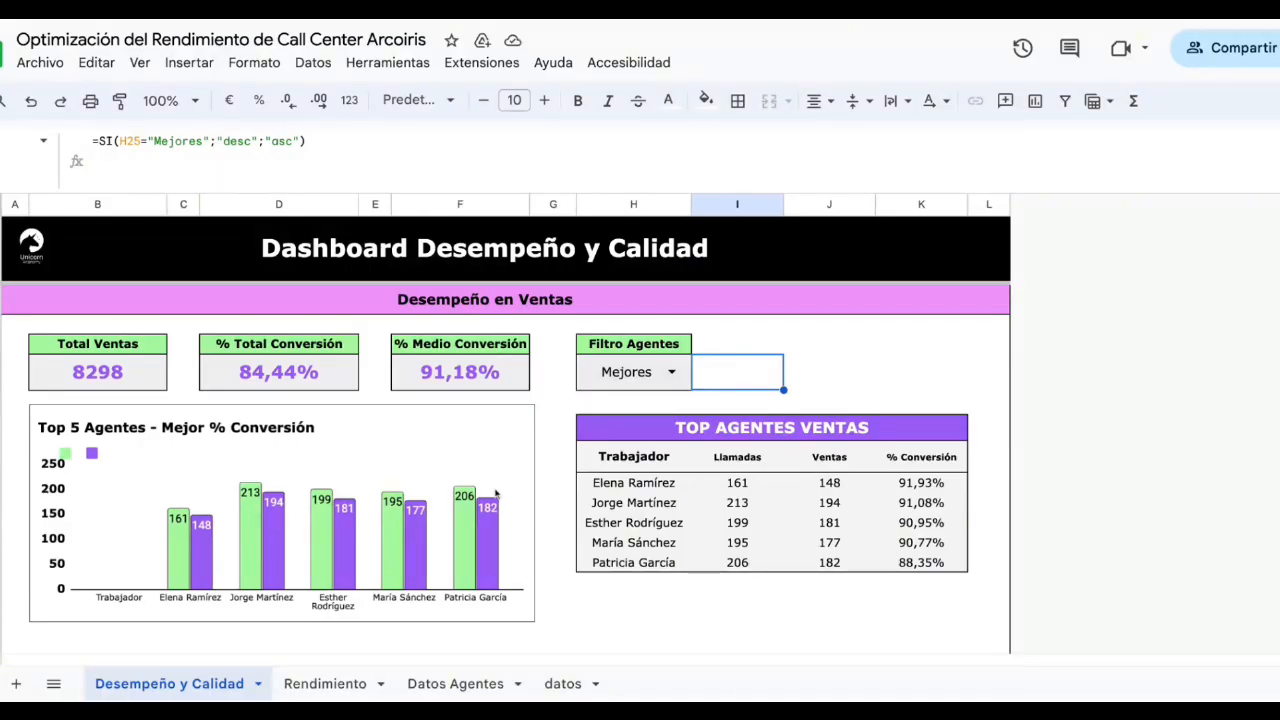
click(421, 452)
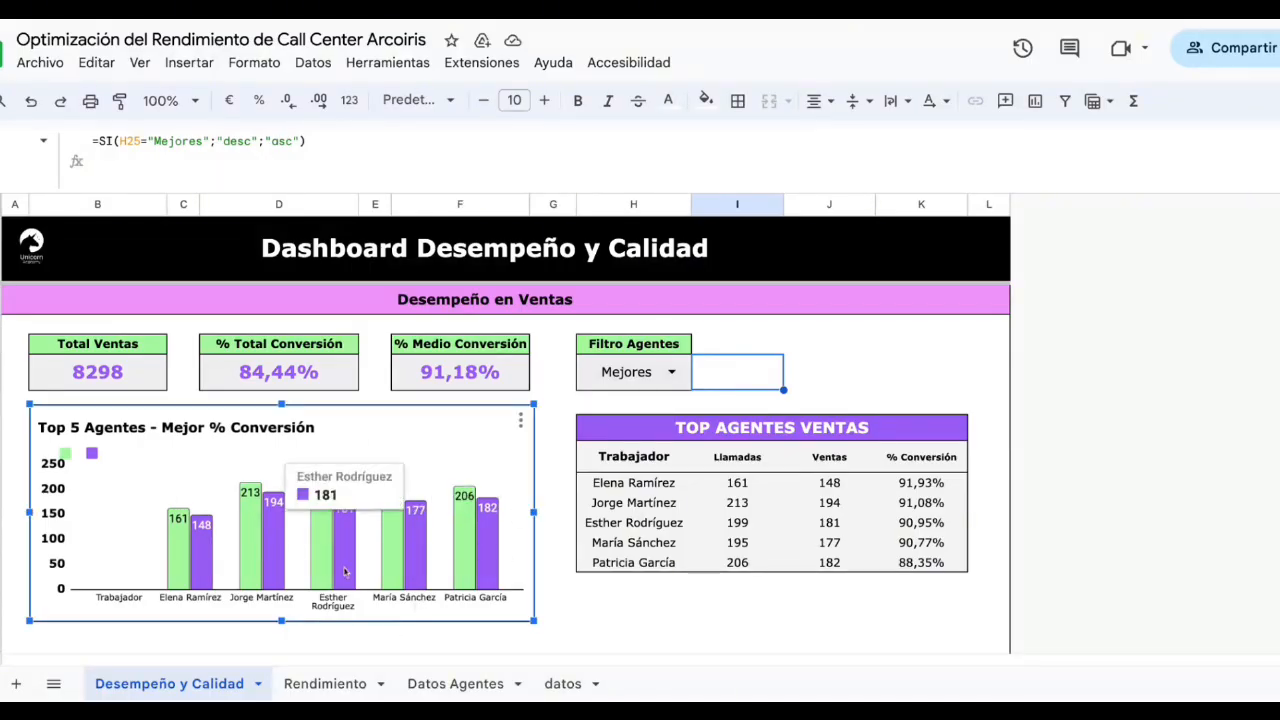
click(628, 431)
key(shift+Down)
key(shift+Down)
key(shift+Down)
key(shift+Down)
key(shift+Down)
key(shift+Down)
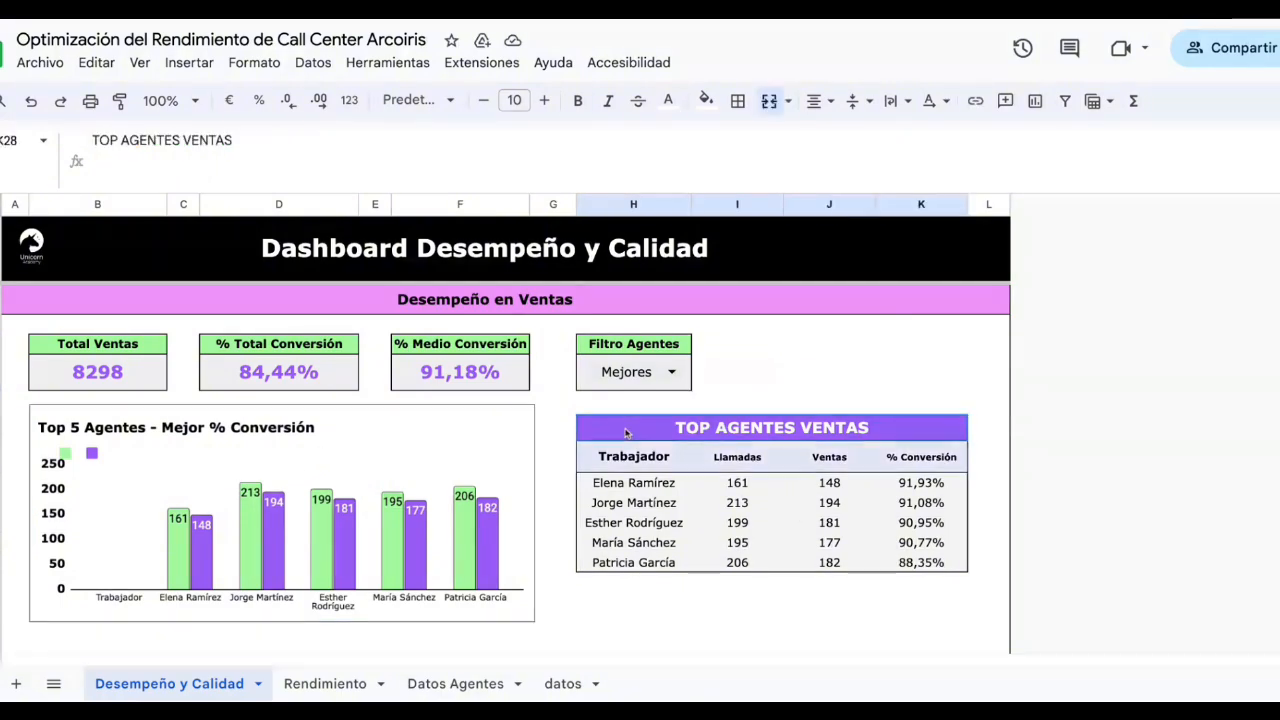
Toggle the sales Filtro Agentes to Peores and back to Mejores to compare the chart and ranking table
click(626, 372)
click(671, 372)
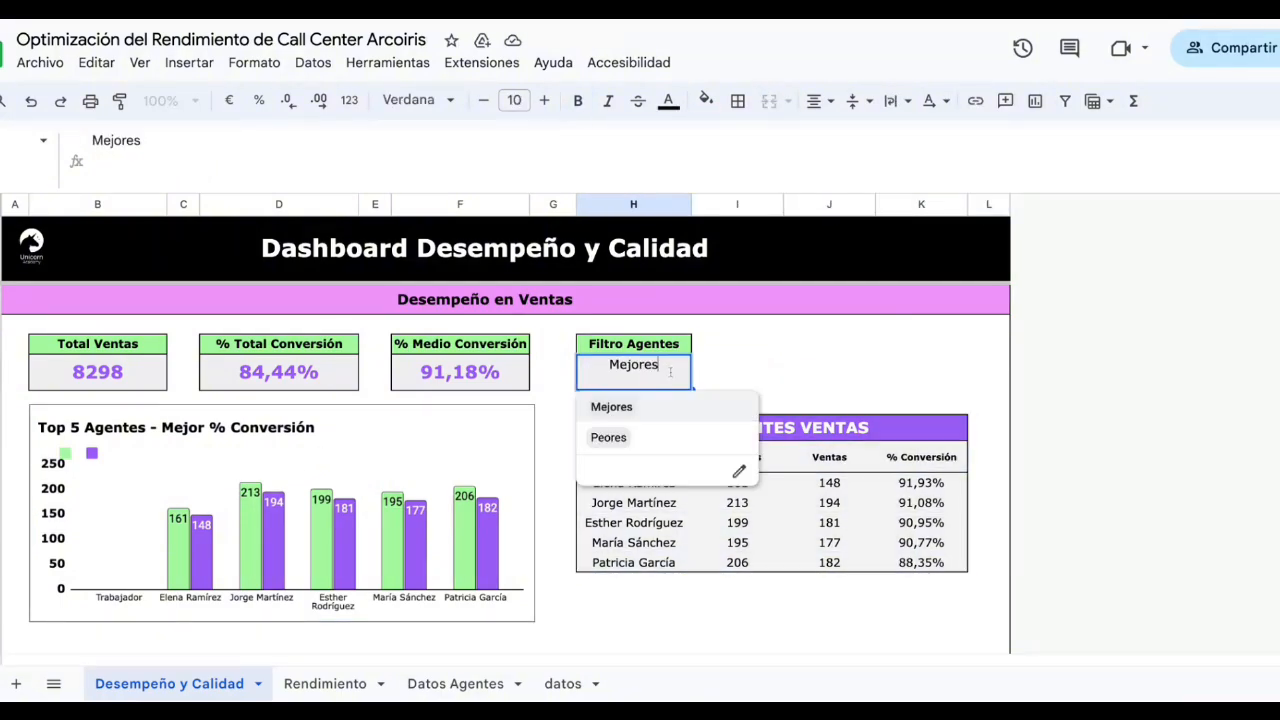
click(657, 437)
click(671, 372)
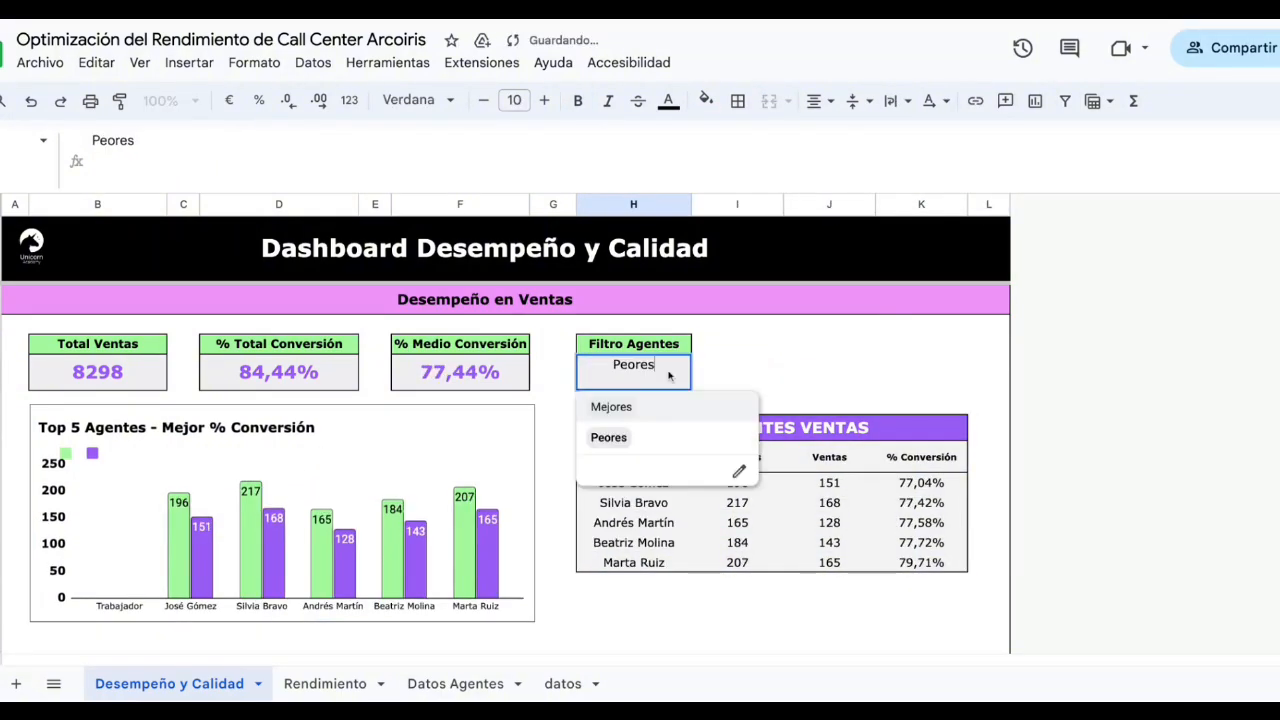
click(655, 409)
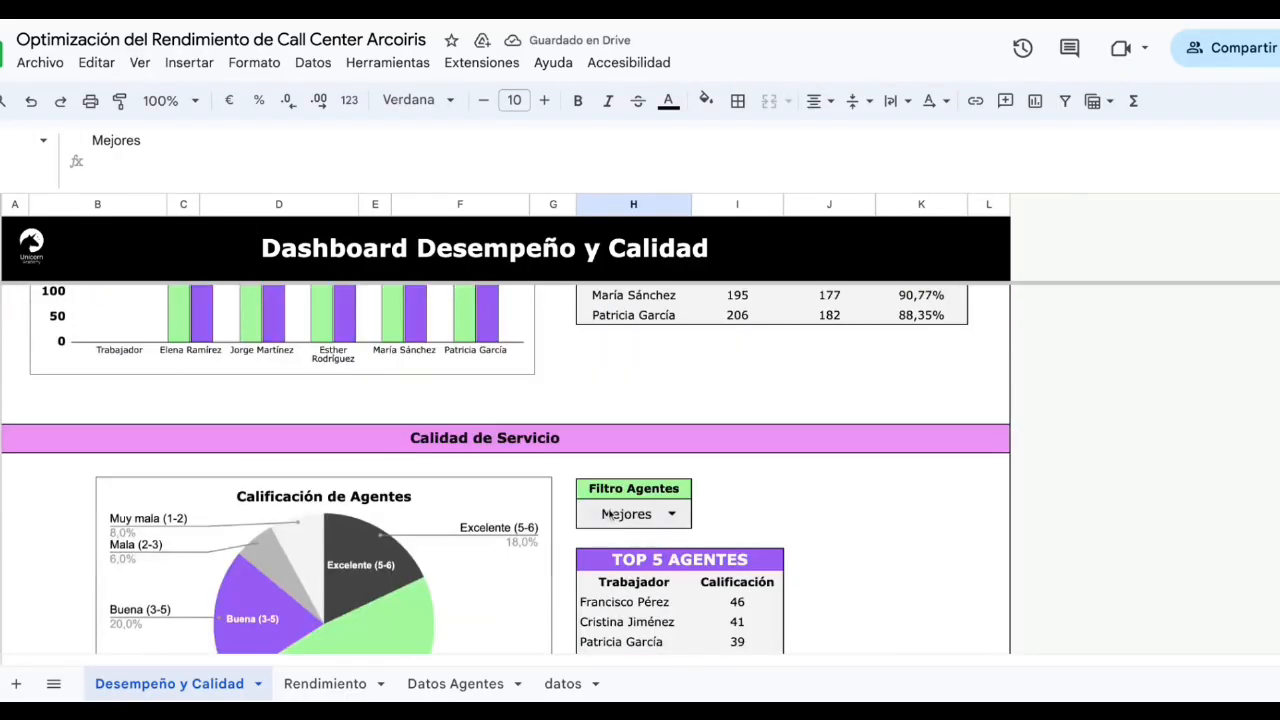
Review the Calidad de Servicio section and the Calificación column of its TOP 5 AGENTES table
scroll(610, 515, down, 5)
scroll(617, 515, up, 1)
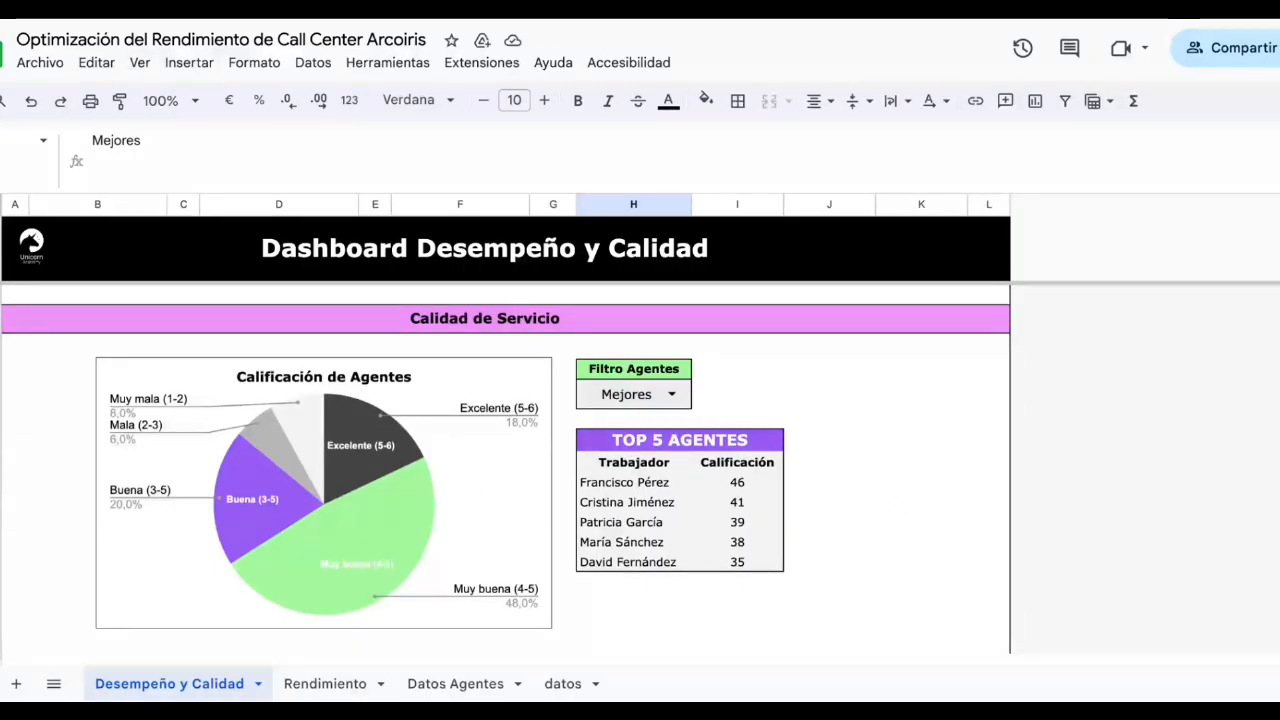
drag(737, 462, 737, 562)
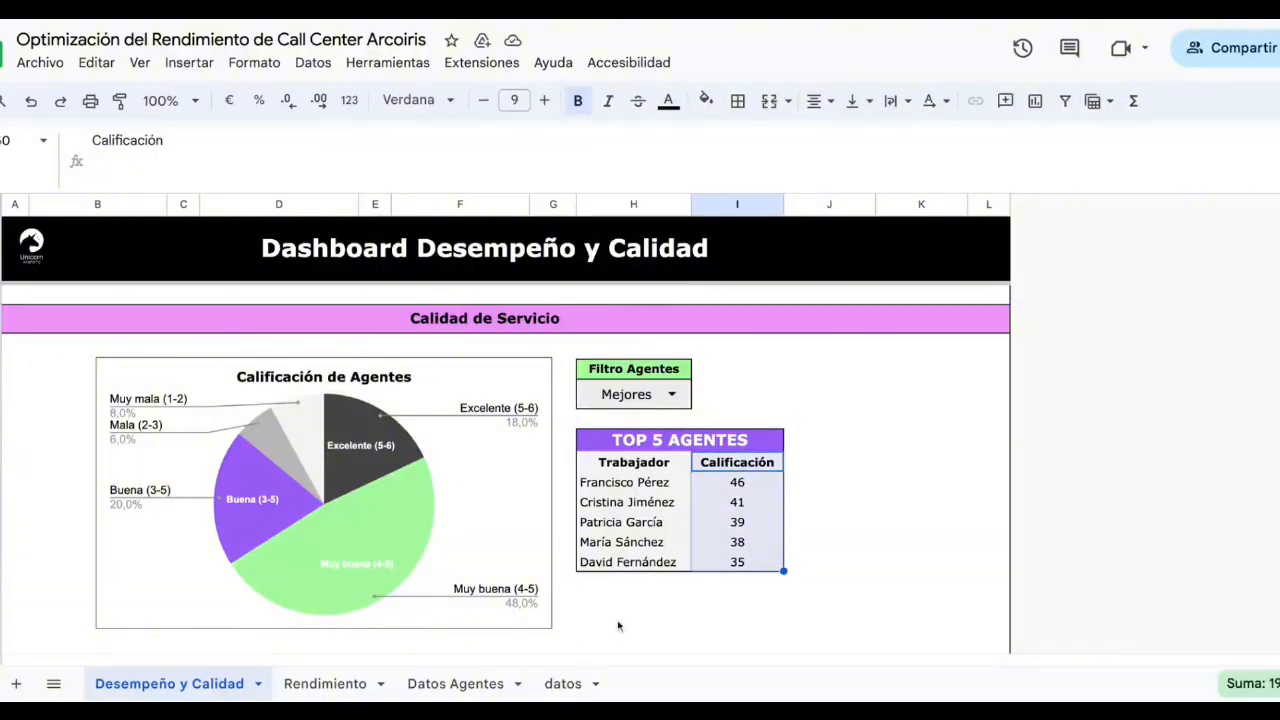
Examine the Escala Calificación column on the Datos Agentes sheet, selecting it from its header down through the agents
click(455, 683)
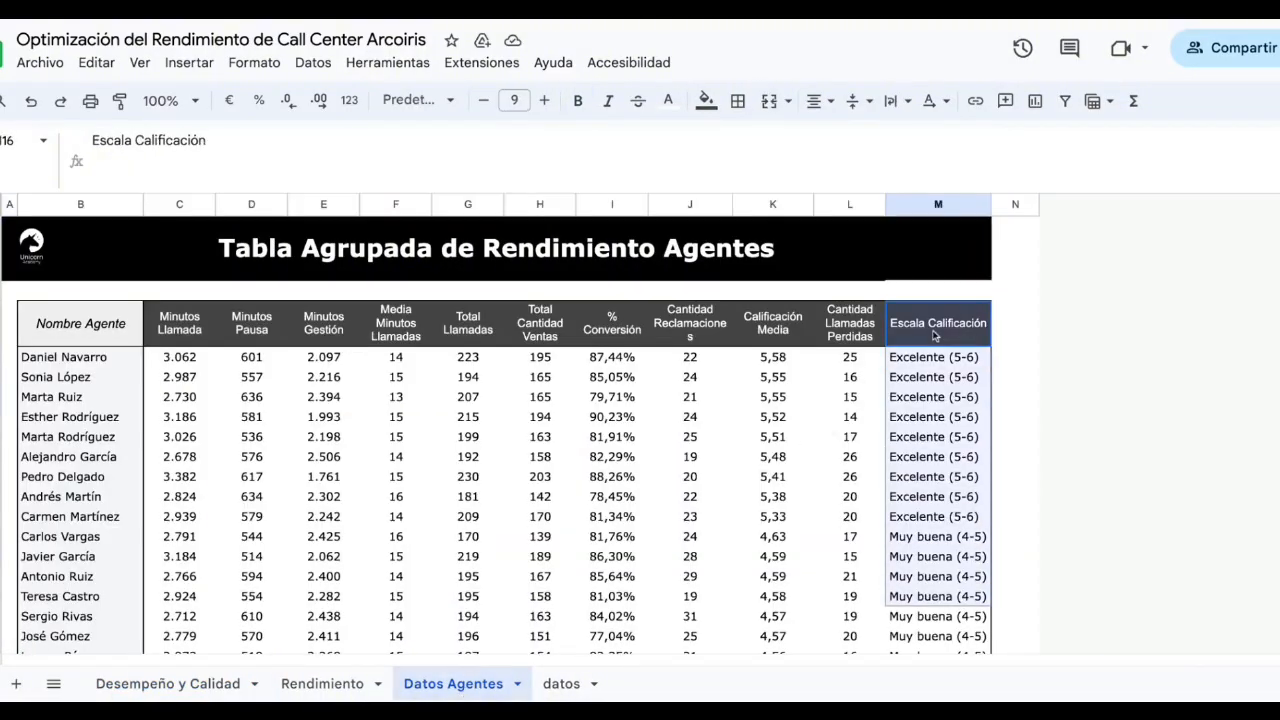
key(shift+Down)
key(shift+Down)
key(shift+Down)
key(shift+Down)
key(shift+Down)
key(shift+Down)
key(shift+Down)
key(shift+Down)
key(shift+Down)
key(shift+Down)
key(shift+Down)
key(shift+Down)
key(shift+Down)
key(shift+Down)
key(shift+Down)
key(shift+Down)
key(shift+Down)
key(shift+Down)
key(shift+Down)
key(shift+Down)
key(shift+Up)
scroll(954, 522, up, 6)
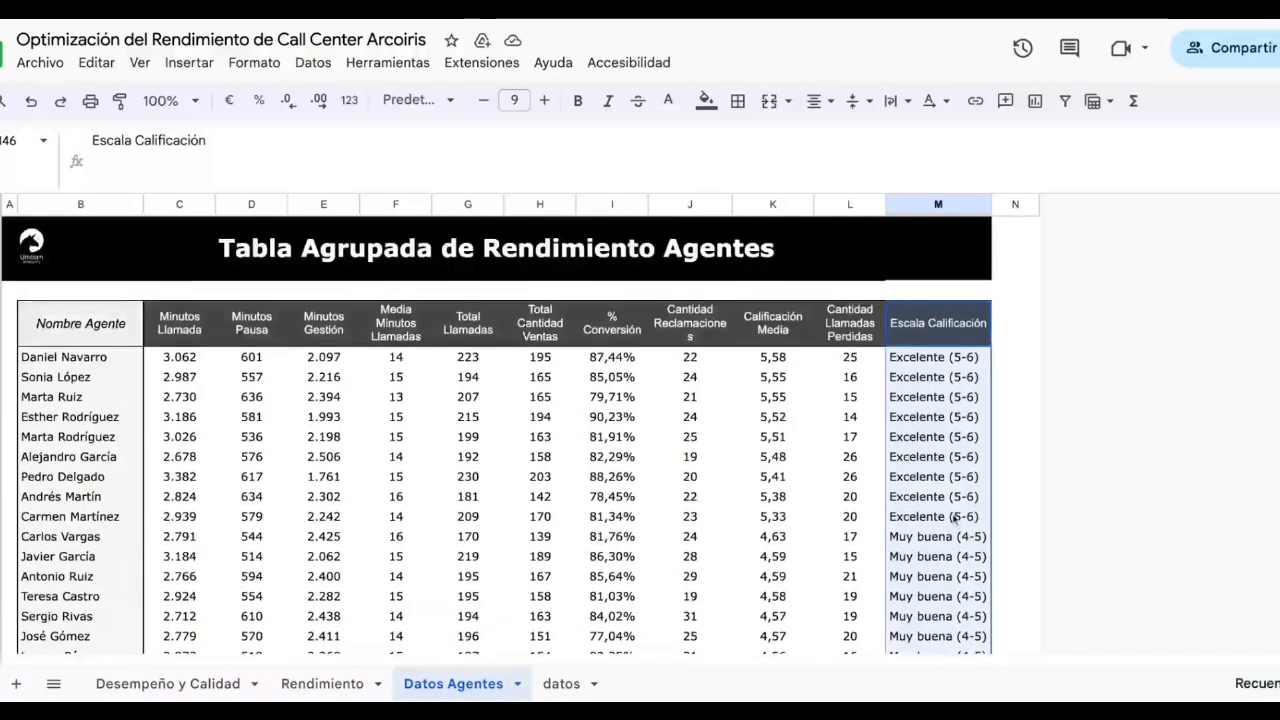
Check the data range of the Calificación de Agentes pie chart on the Desempeño y Calidad sheet
click(168, 683)
click(538, 374)
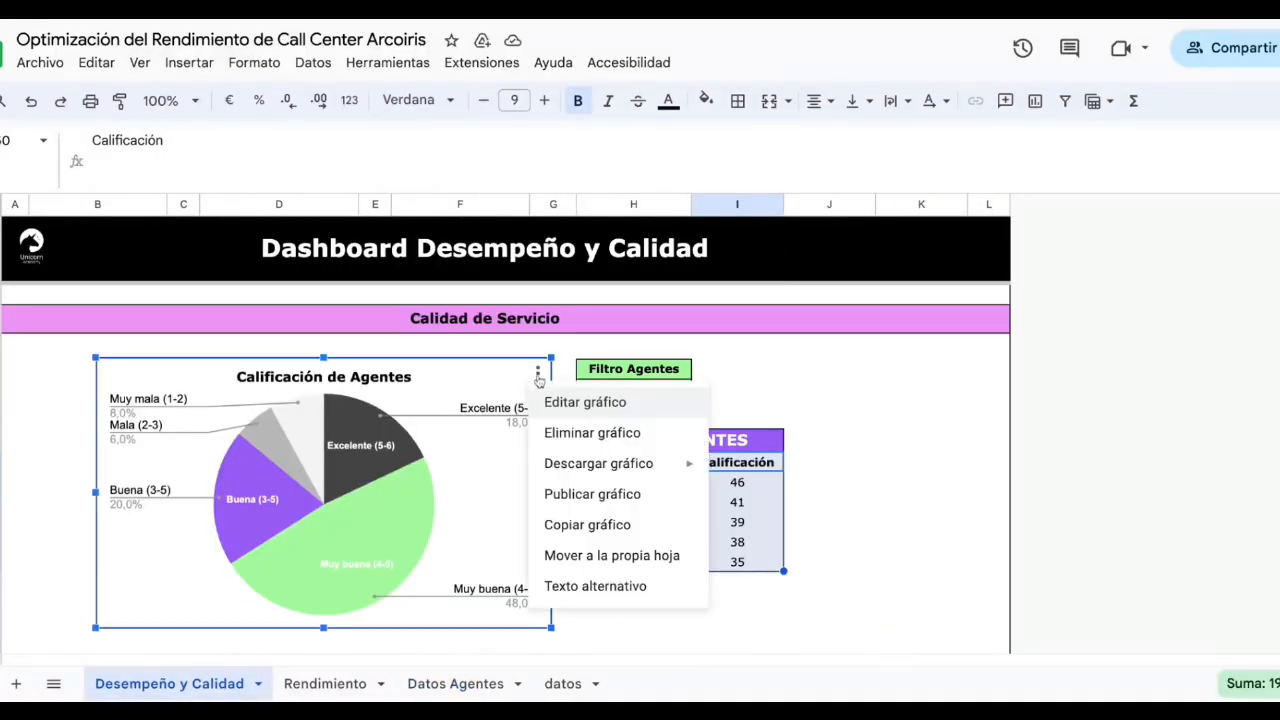
click(554, 406)
click(1211, 310)
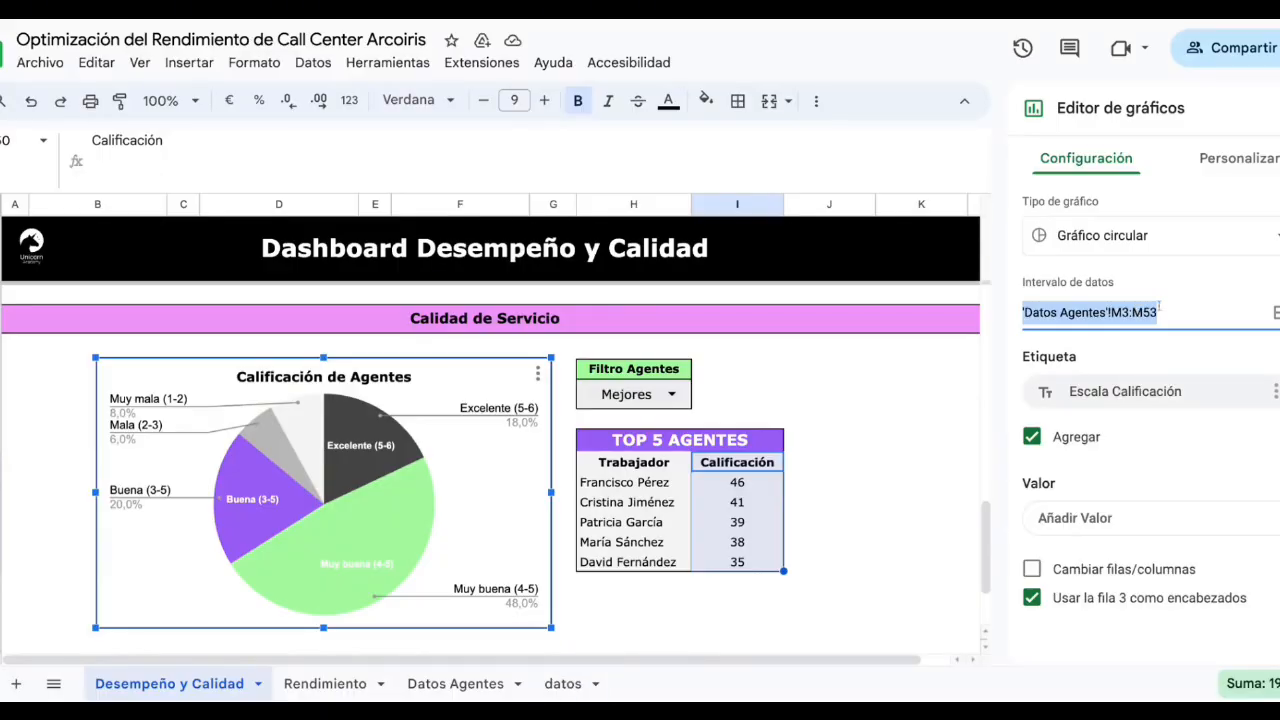
triple_click(1226, 309)
click(1276, 110)
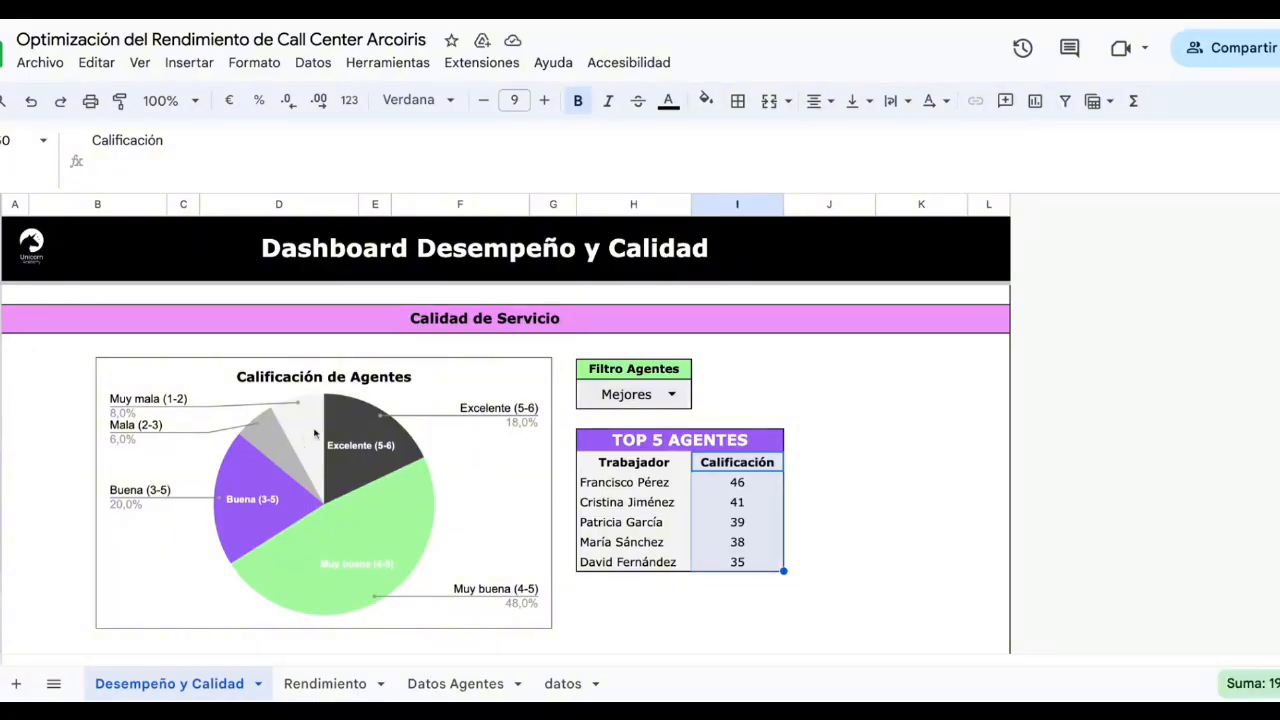
Inspect the query formula and Calificación values of the TOP 5 AGENTES table, consulting the Datos Agentes source table
click(845, 423)
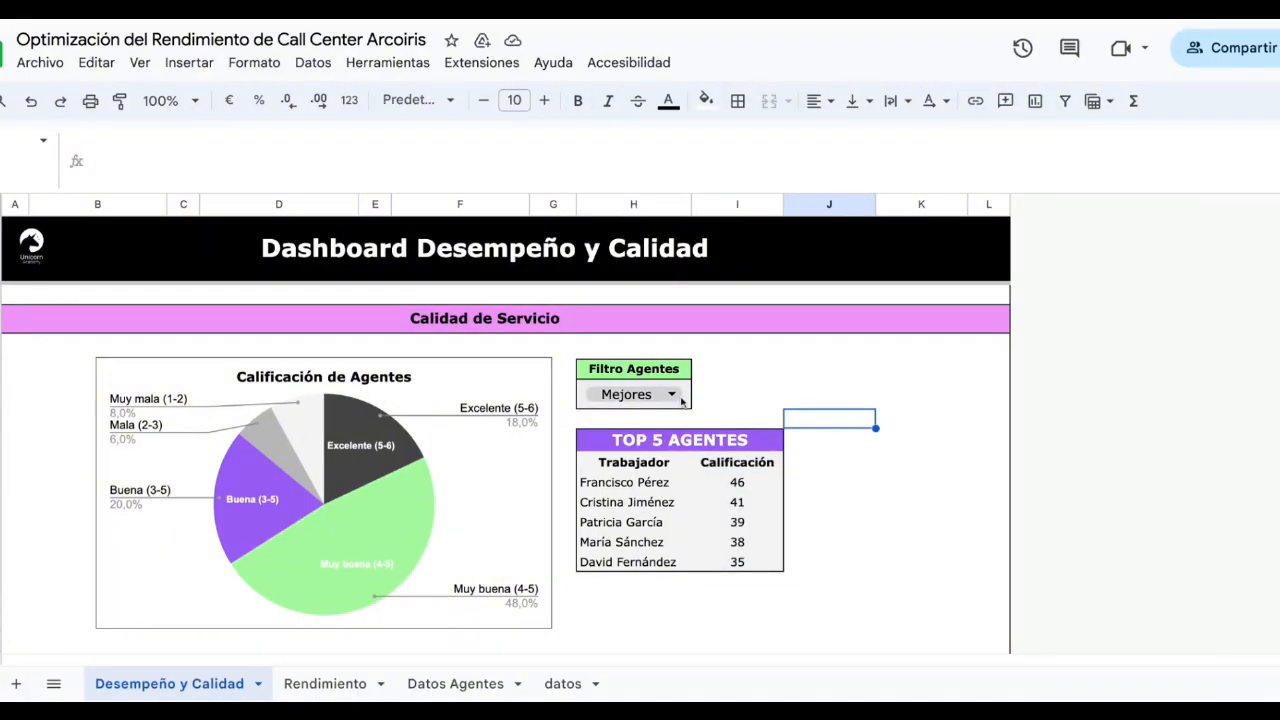
click(648, 448)
click(751, 566)
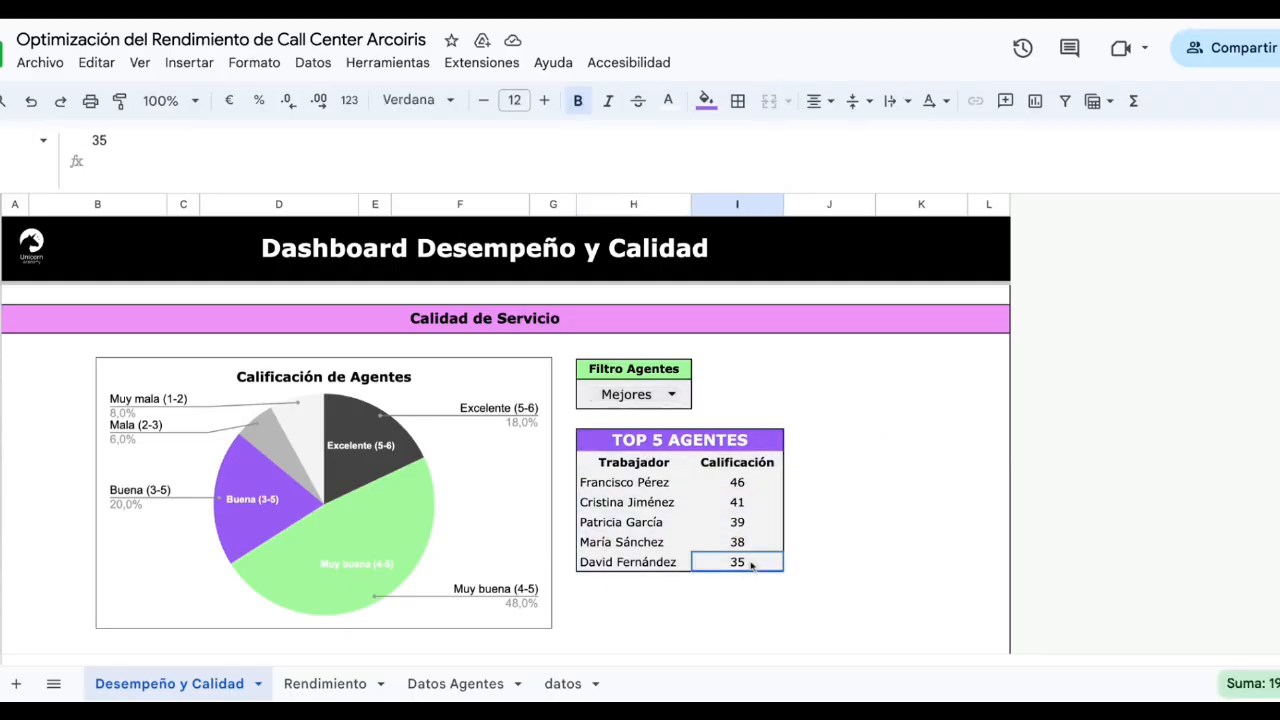
click(640, 466)
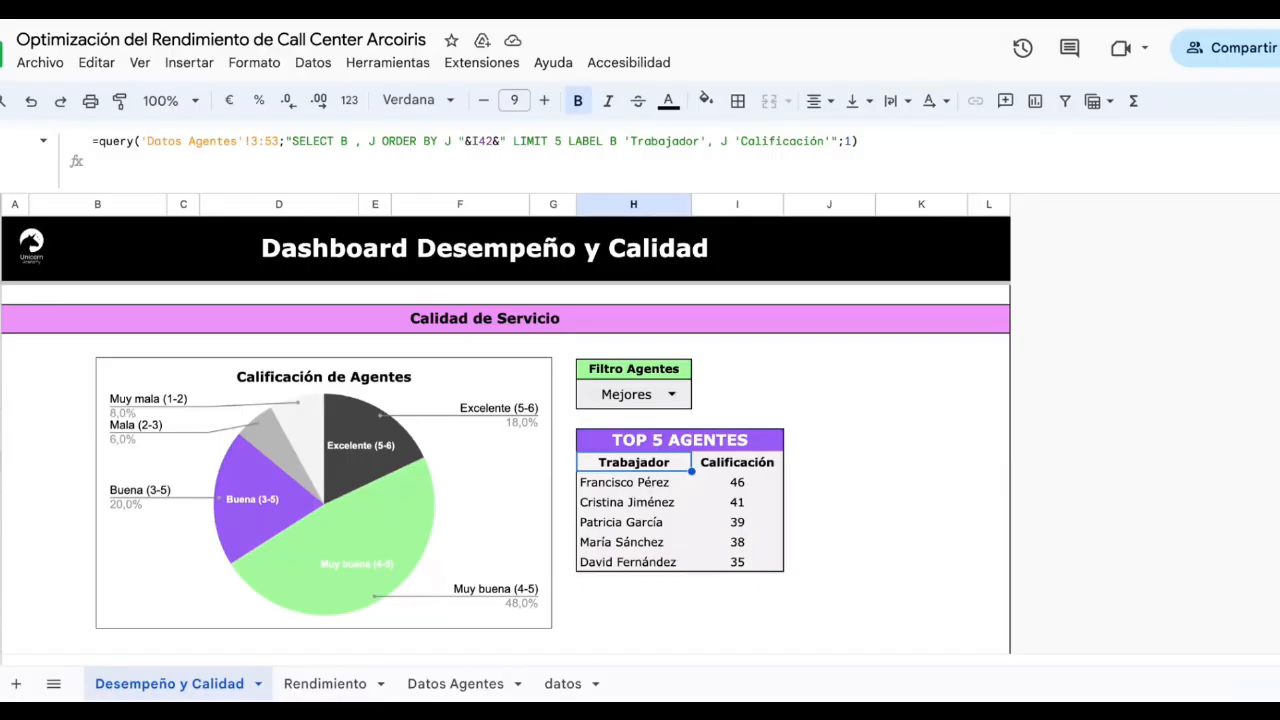
click(455, 684)
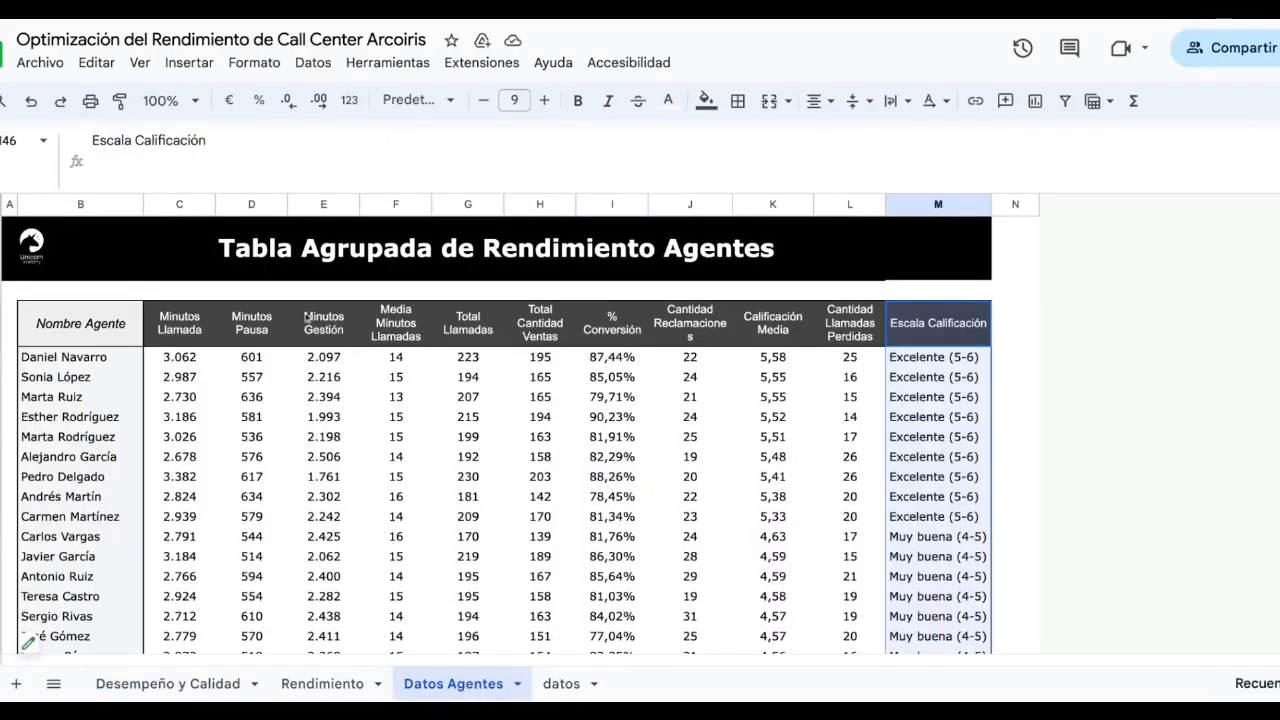
click(143, 689)
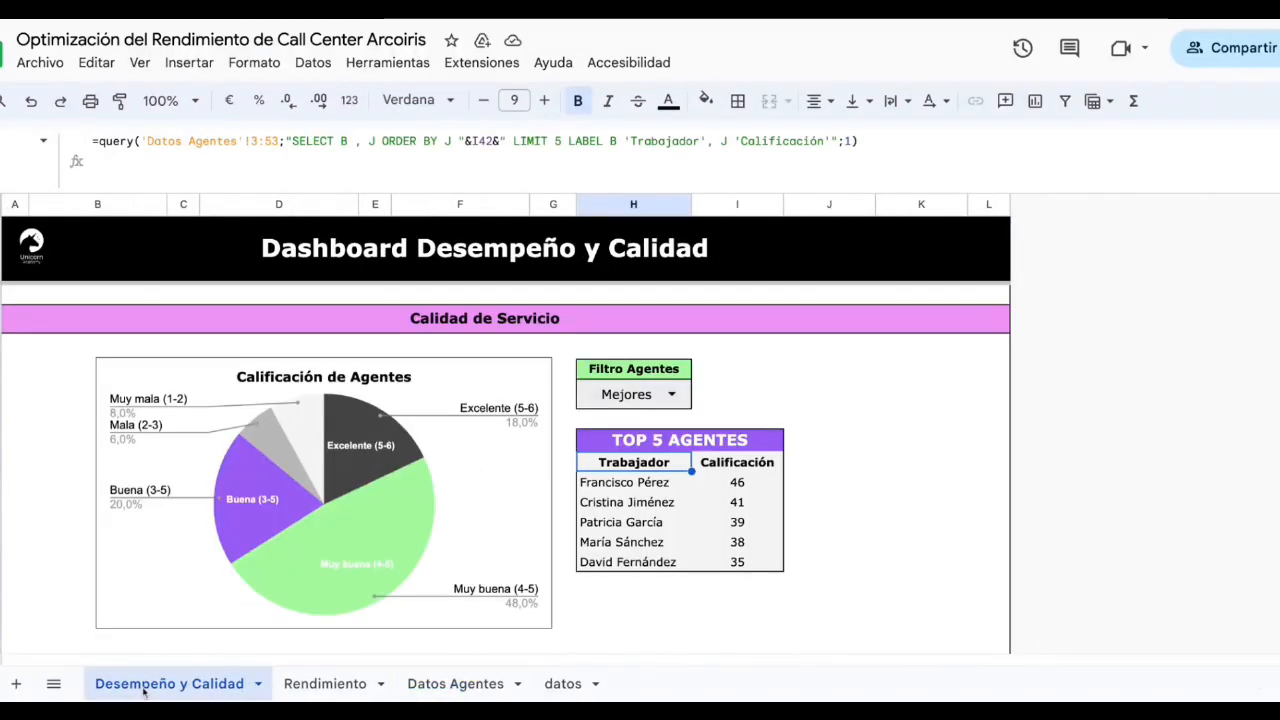
click(820, 484)
click(628, 468)
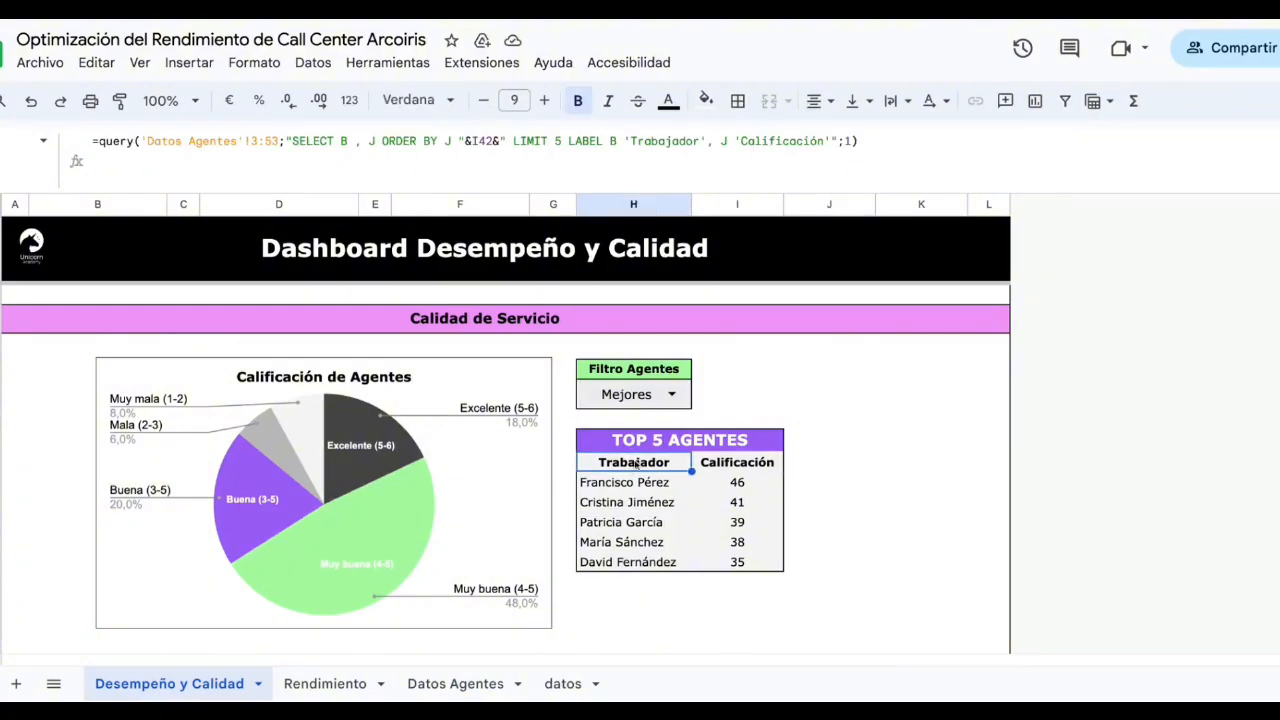
drag(752, 468, 745, 562)
click(825, 522)
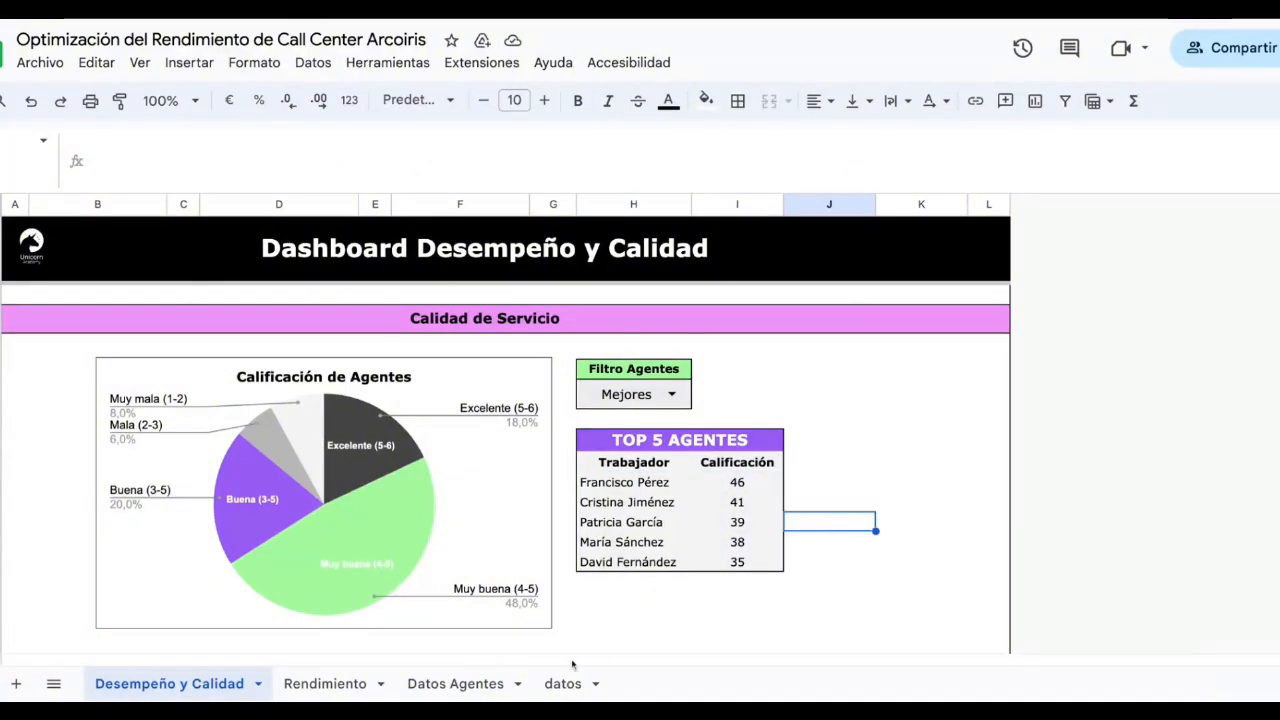
Compare the columns used in the TOP 5 AGENTES query with columns J and L of the Datos Agentes sheet
click(455, 684)
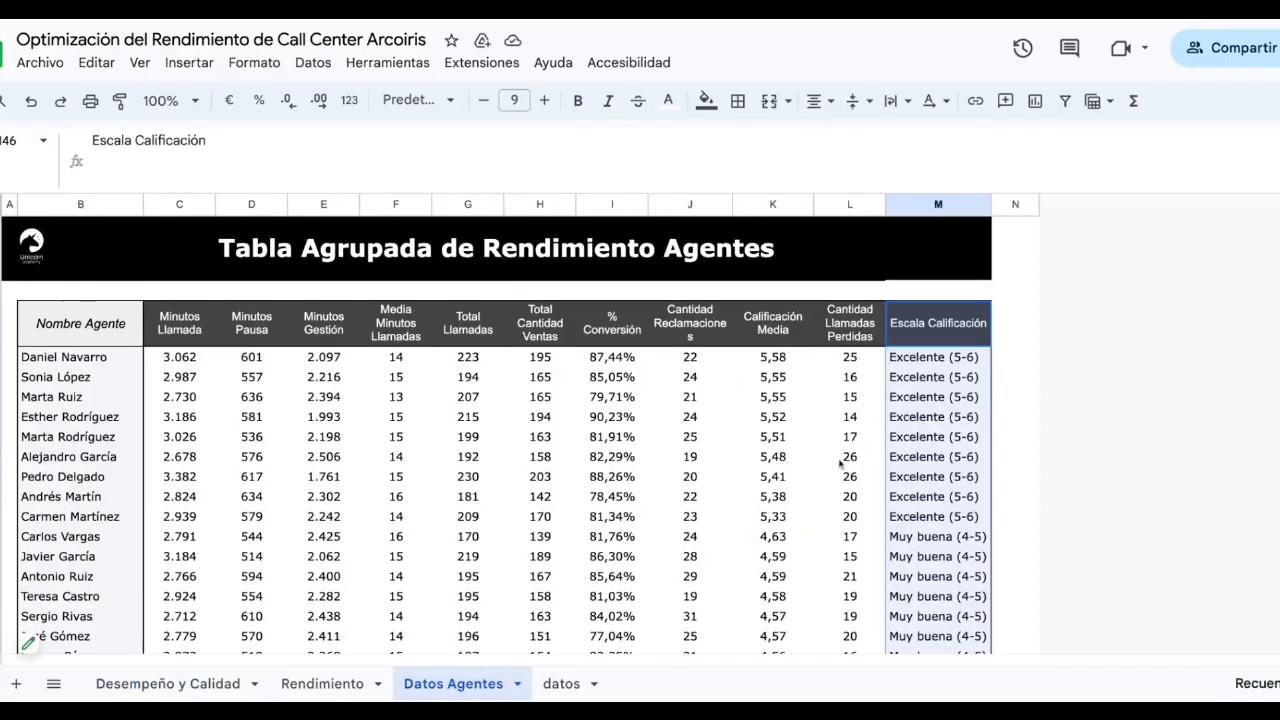
scroll(849, 489, down, 3)
scroll(848, 490, up, 3)
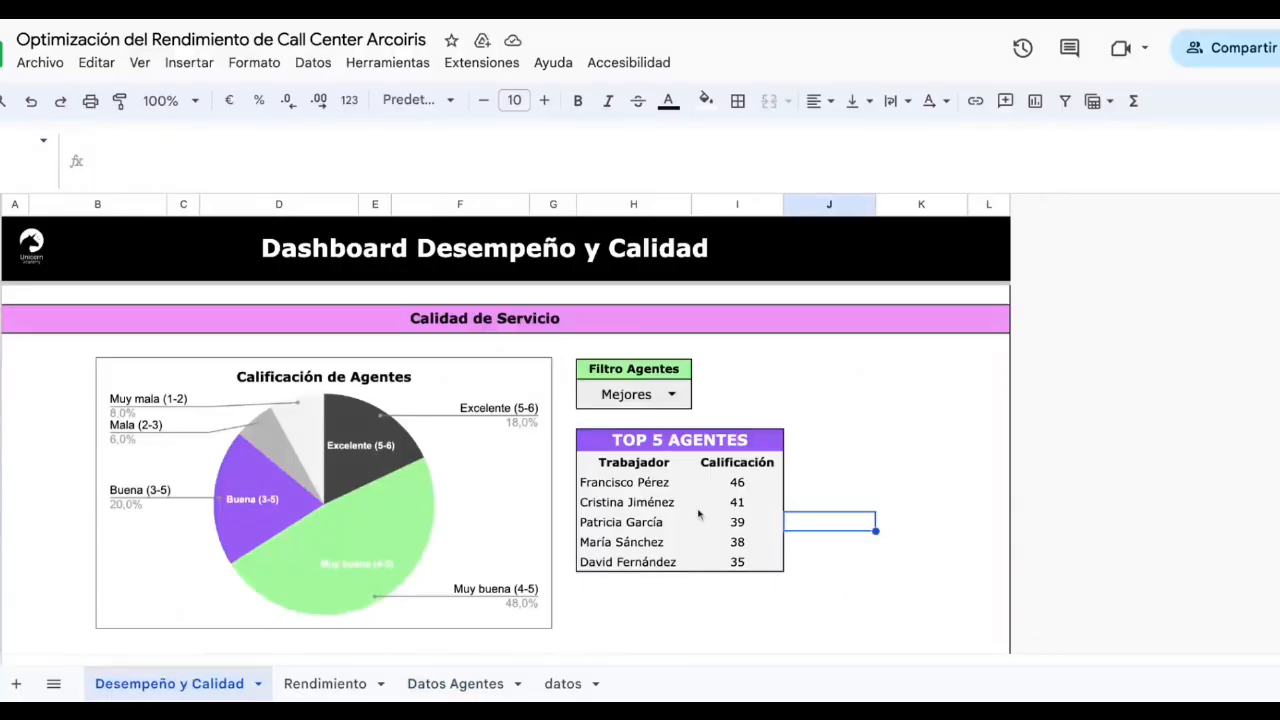
click(648, 466)
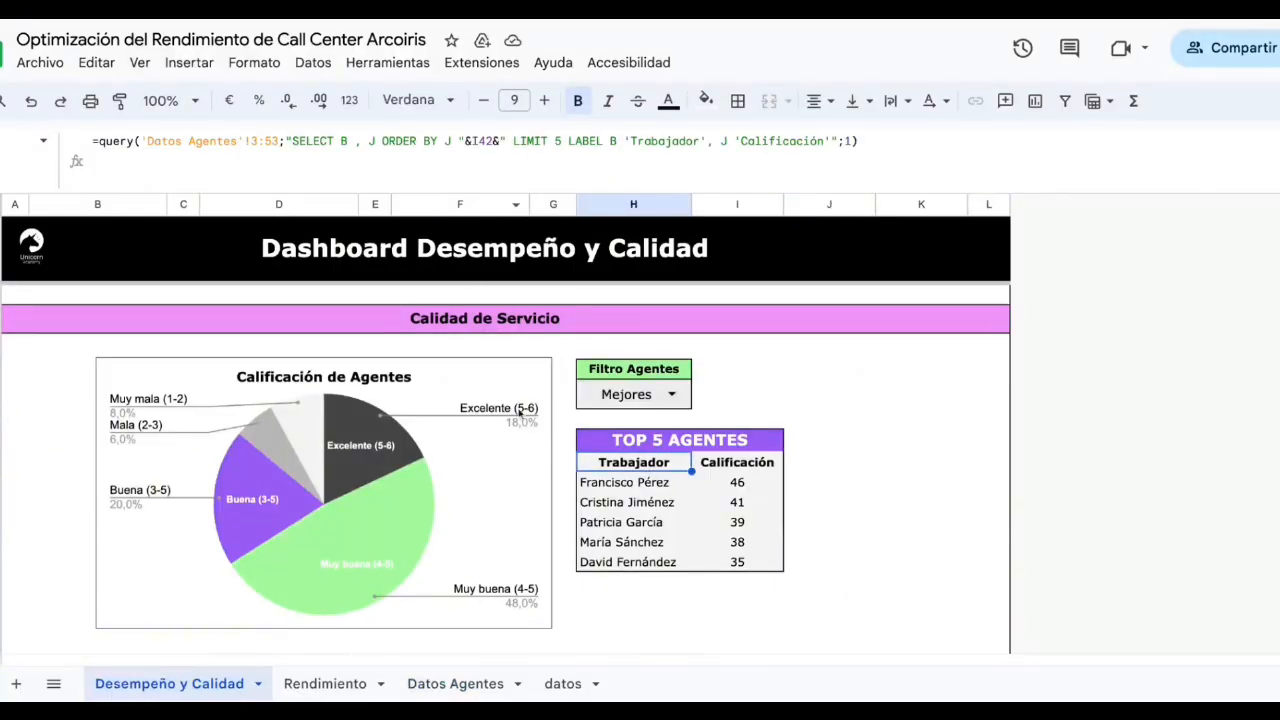
click(480, 684)
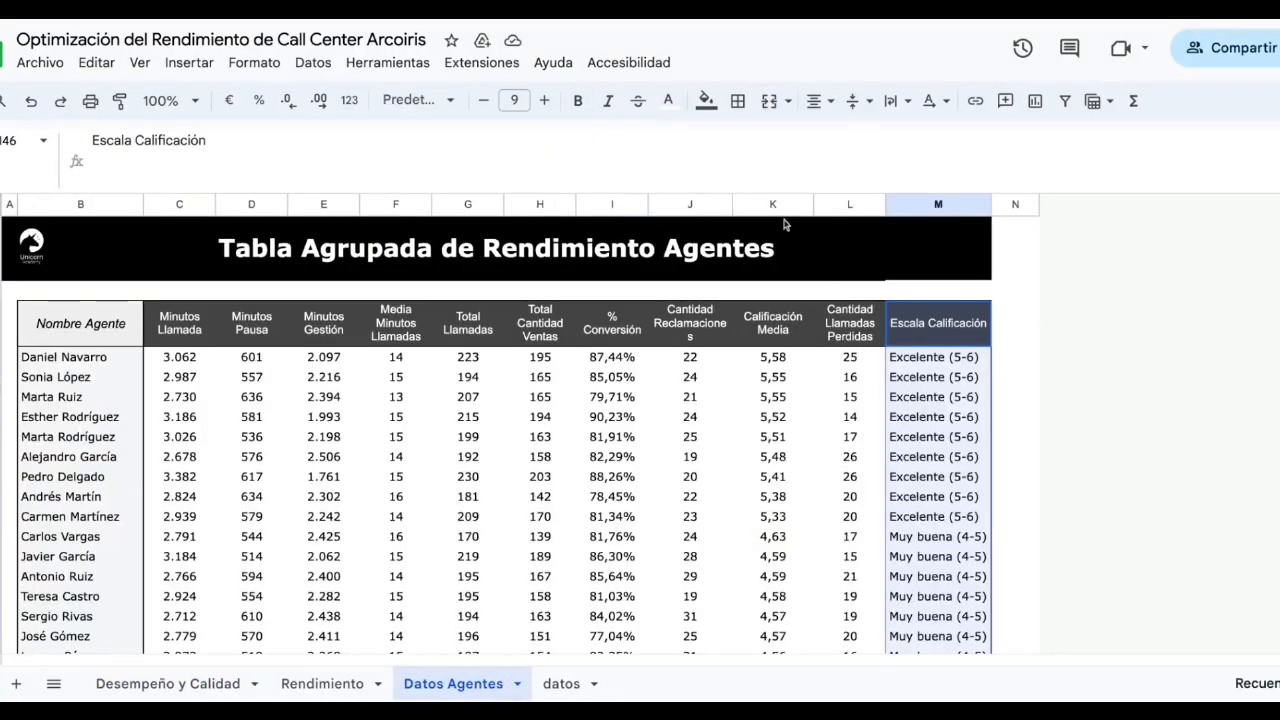
click(690, 204)
scroll(700, 586, down, 10)
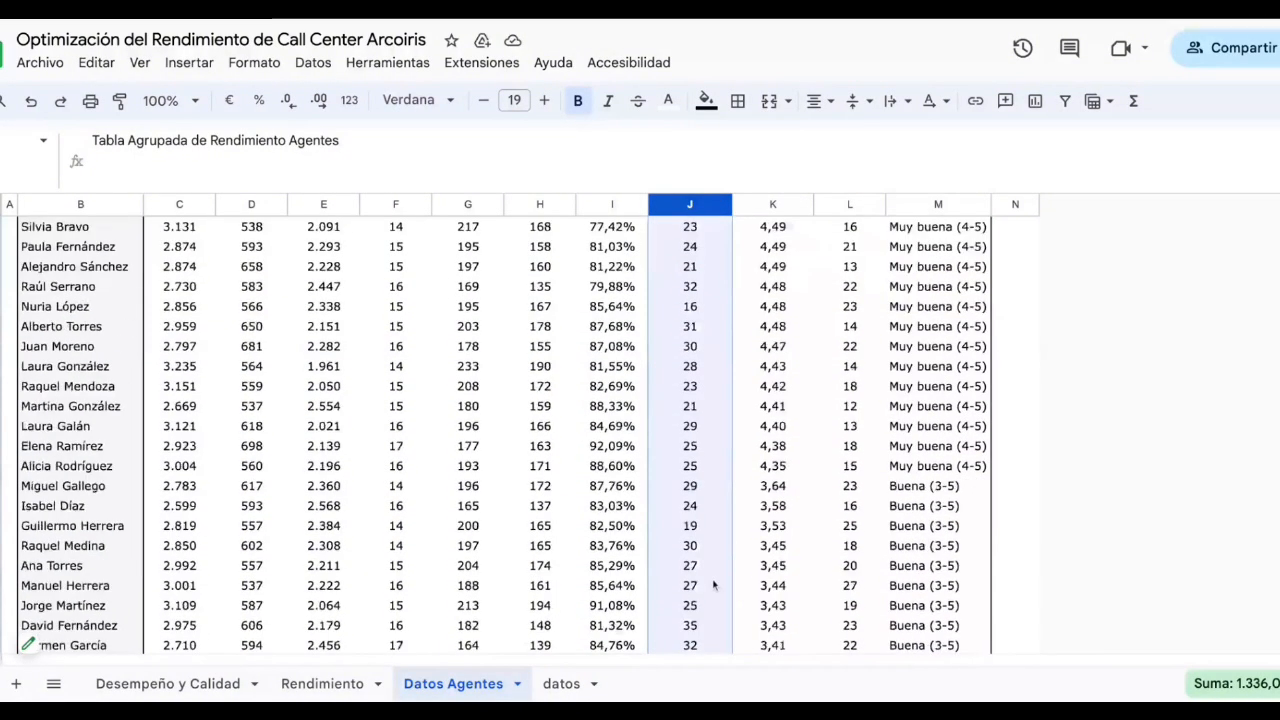
scroll(714, 586, up, 10)
click(850, 204)
click(169, 684)
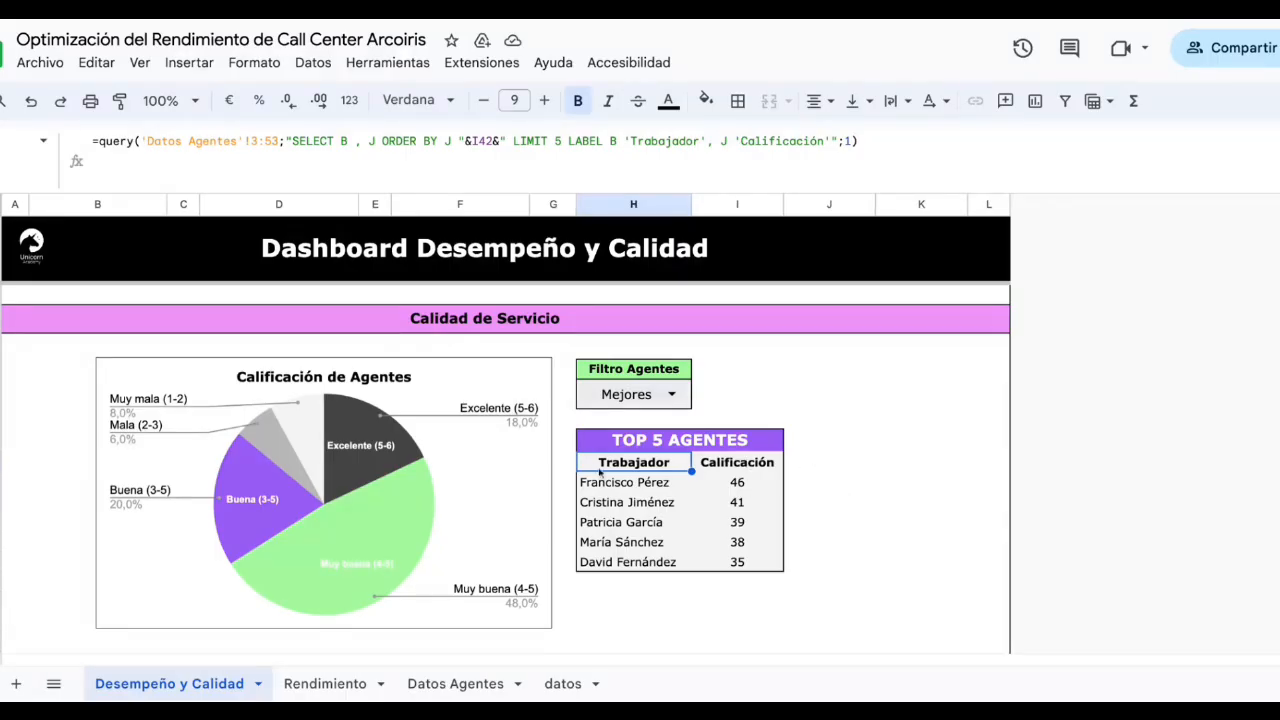
Review the TOP 5 AGENTES range, its Trabajador query cell and the Calificación de Agentes chart beside it
drag(618, 464, 740, 562)
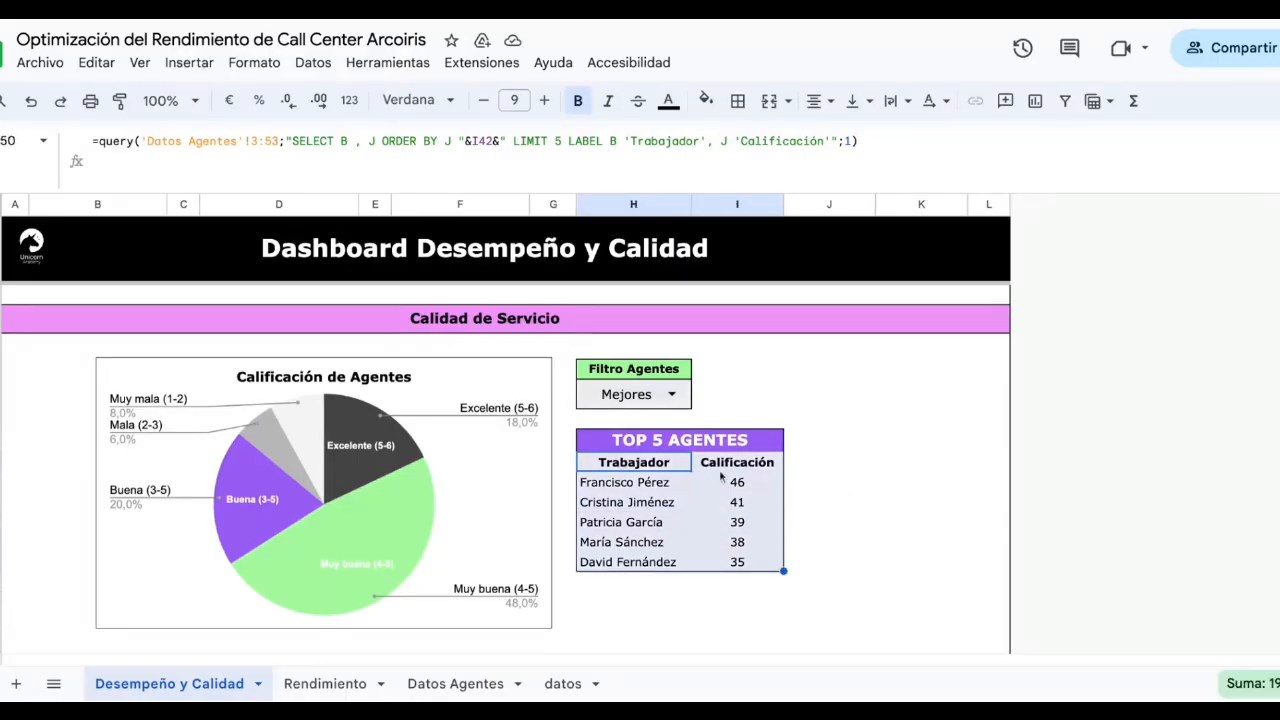
click(703, 447)
click(633, 466)
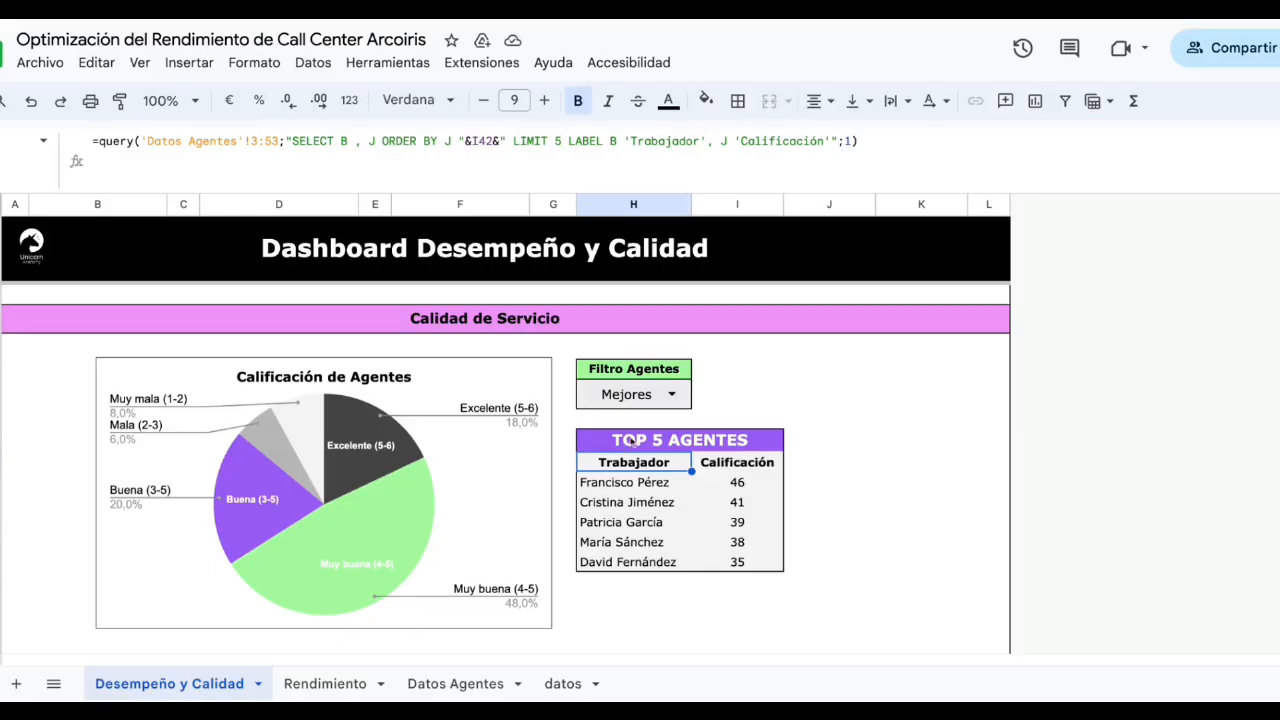
click(495, 480)
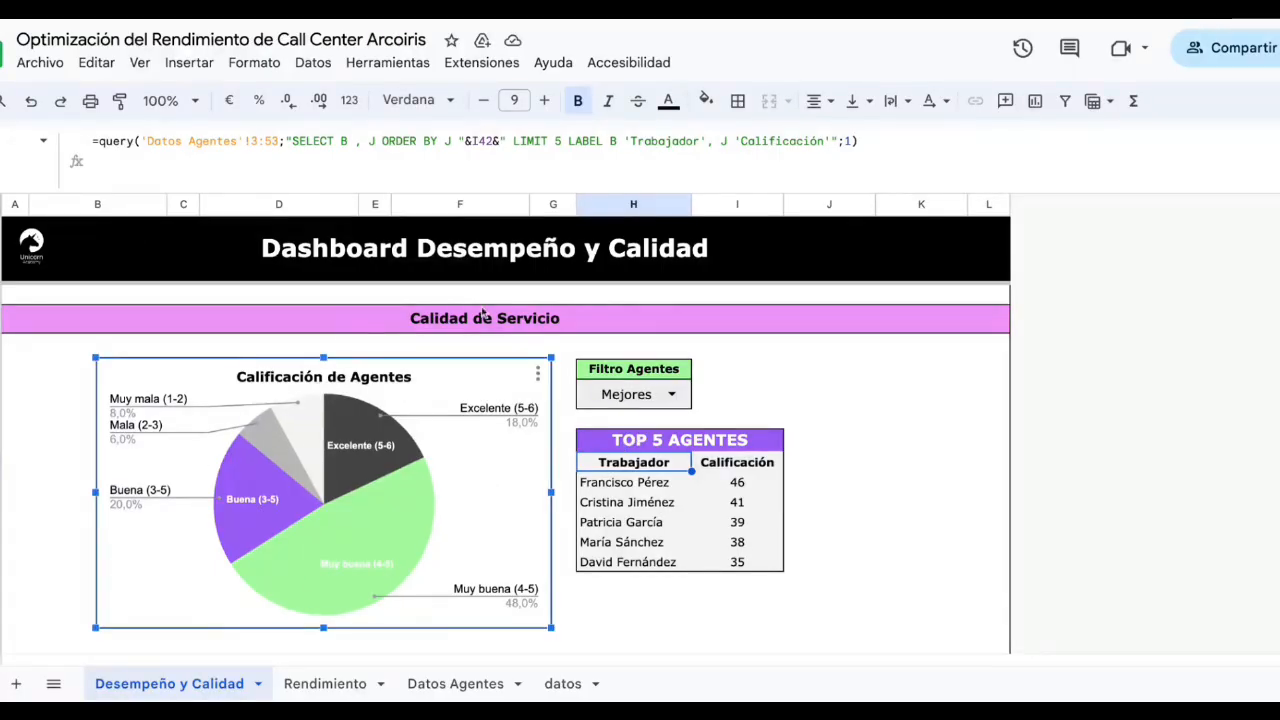
Toggle the service quality Filtro Agentes to Peores and back to Mejores to compare the TOP 5 AGENTES rankings
click(681, 398)
click(674, 454)
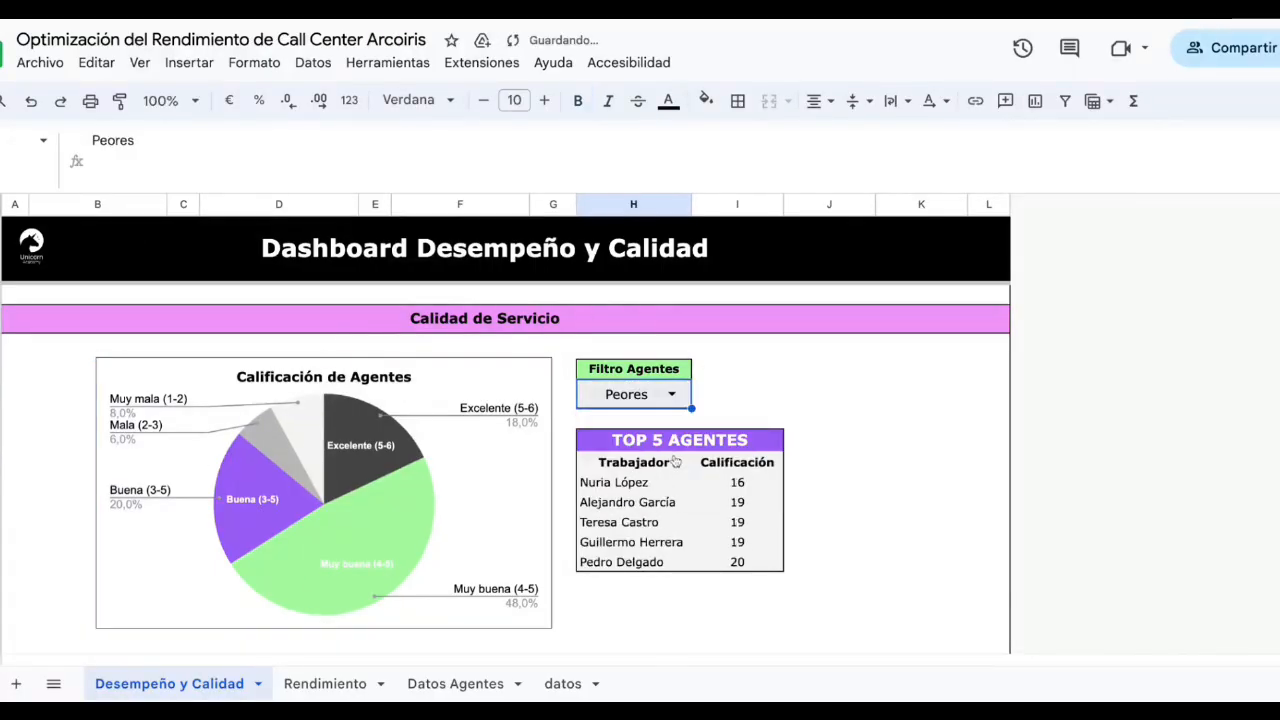
double_click(675, 395)
click(667, 427)
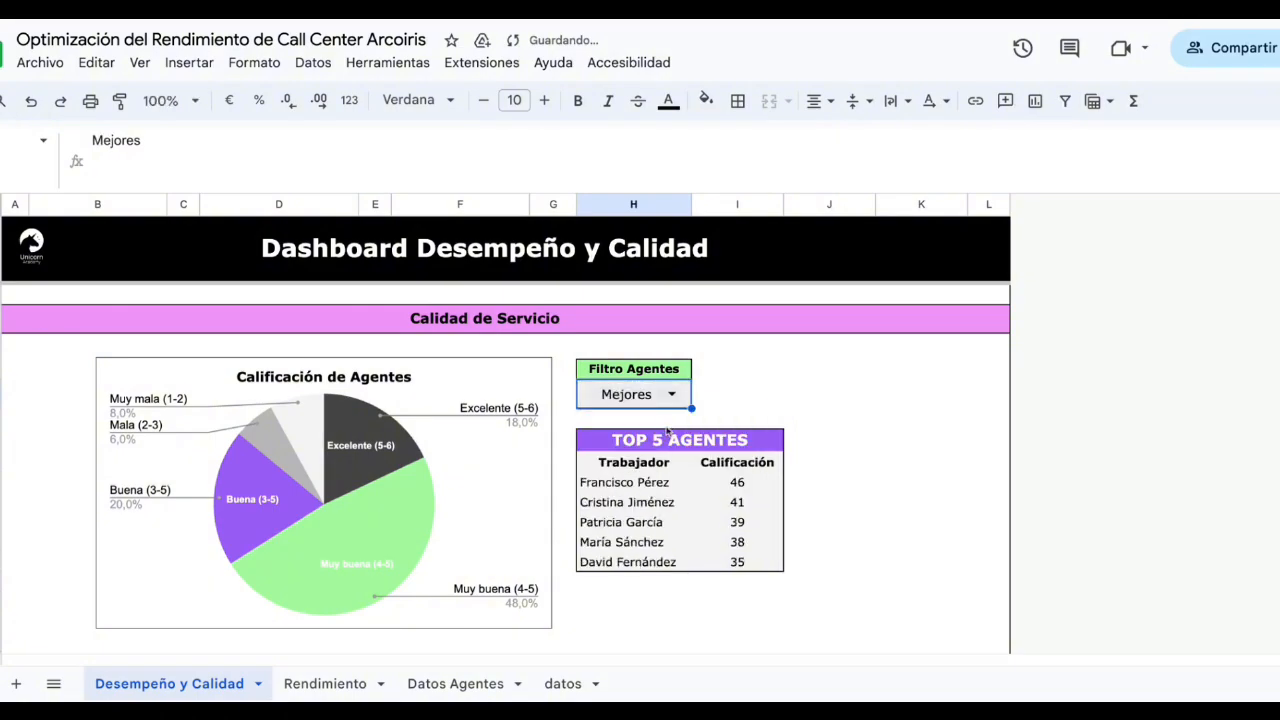
click(843, 423)
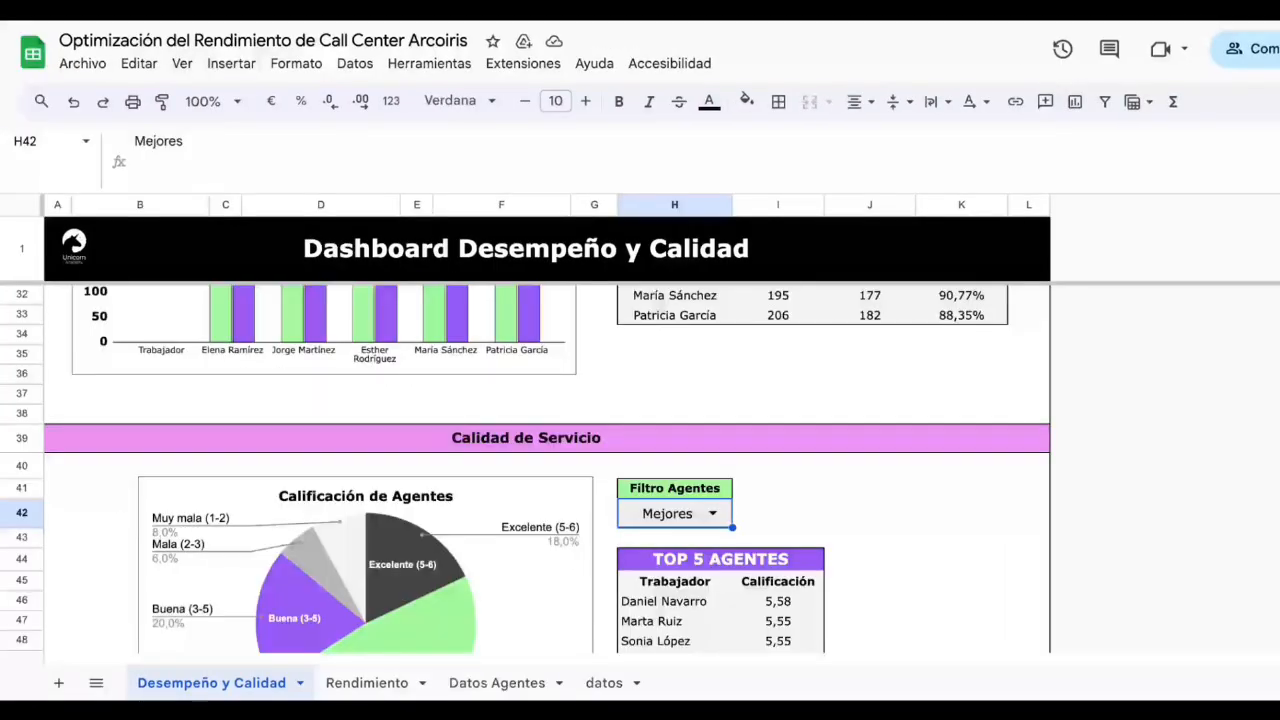
Review the TOP 5 AGENTES table in H44:I50 and its query formula ordering agents by column K
scroll(525, 470, down, 1)
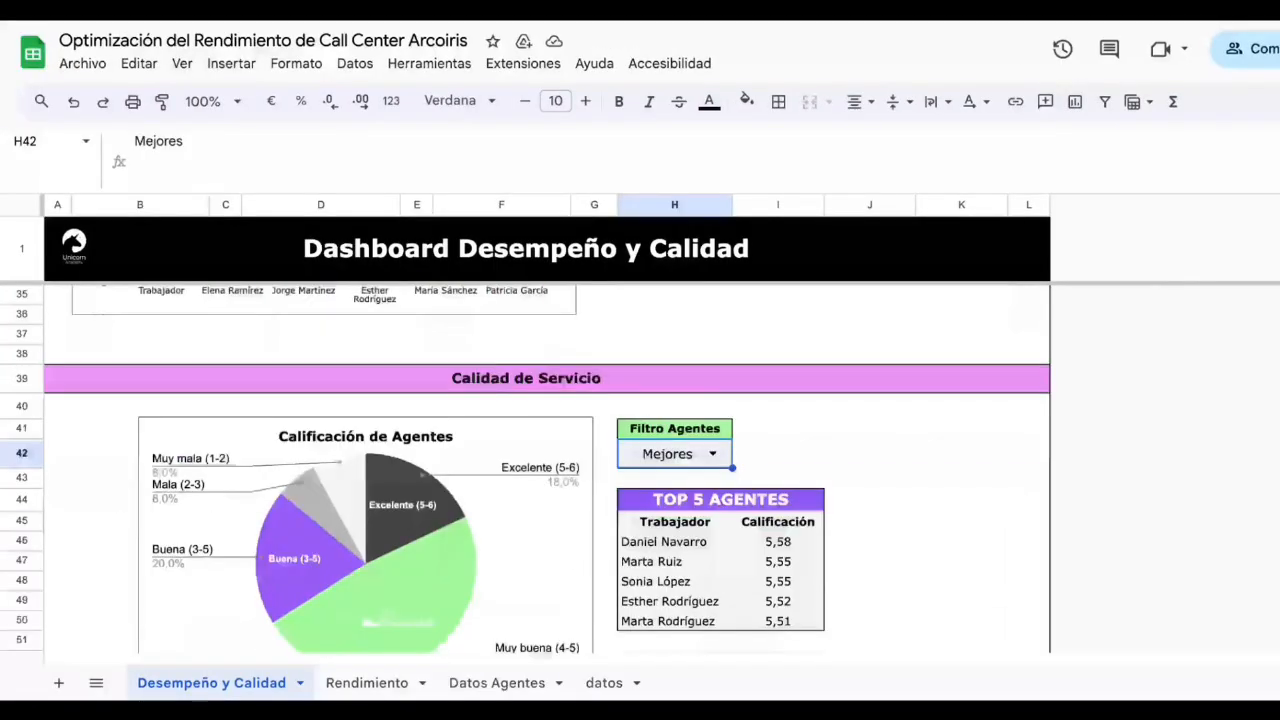
scroll(525, 470, down, 1)
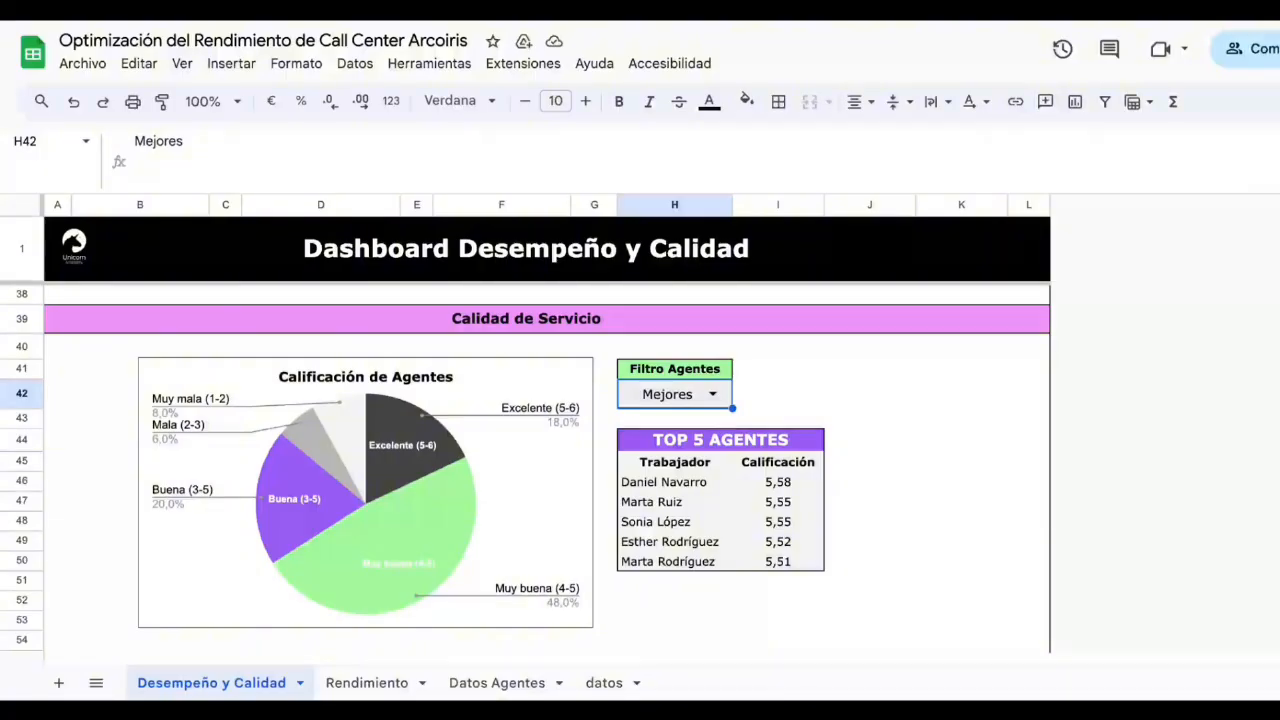
drag(656, 441, 761, 548)
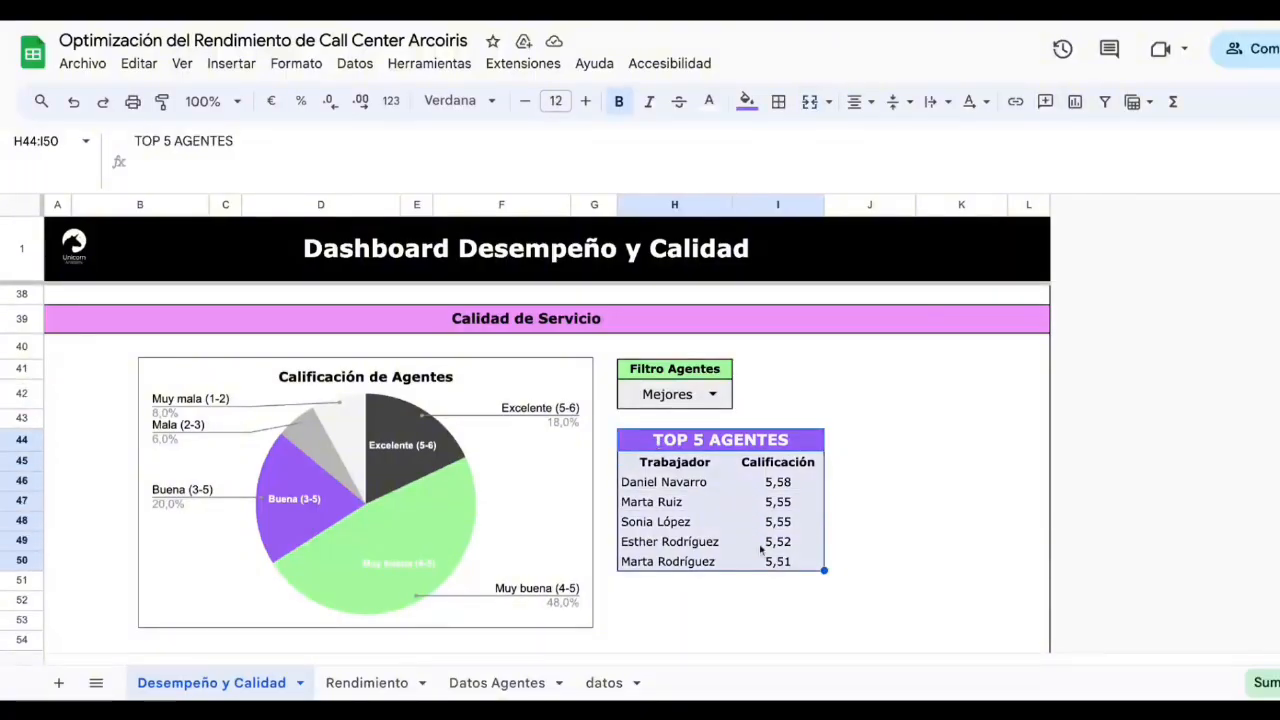
click(682, 464)
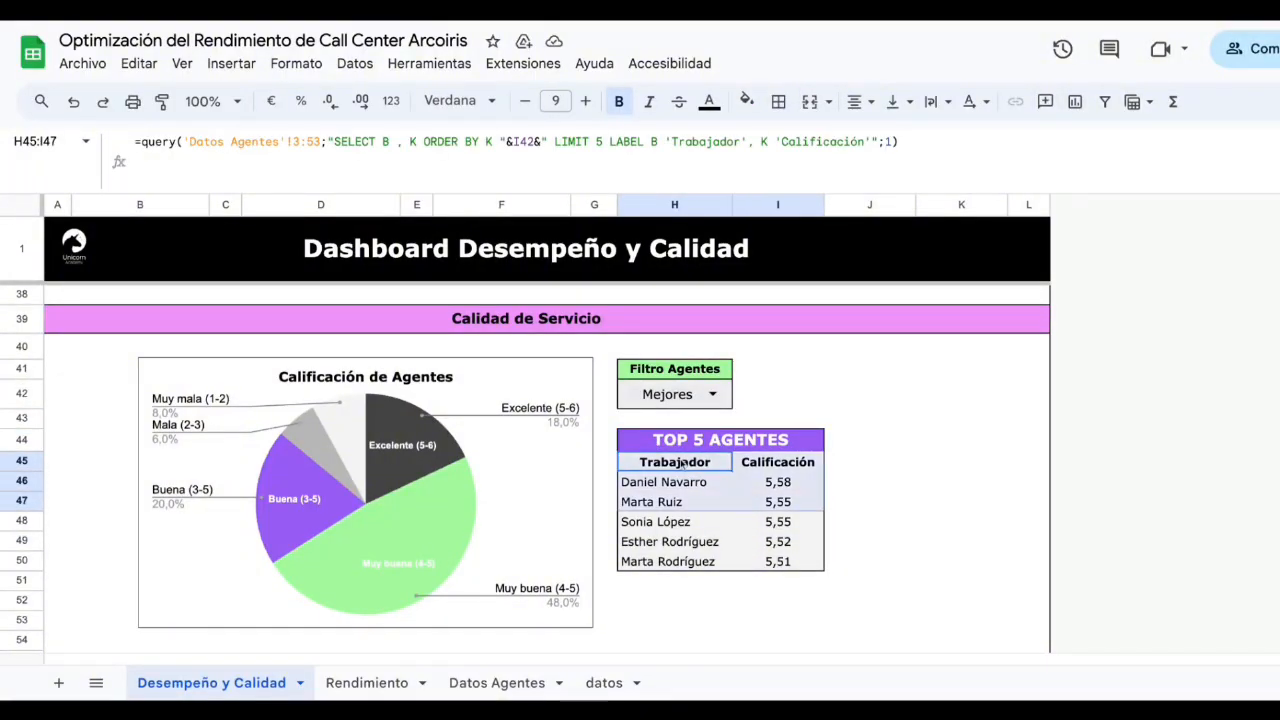
Switch the Calidad de Servicio filter to Peores, examine the ranked agents in H46:I50, and restore it to Mejores
click(714, 391)
click(703, 450)
drag(700, 482, 808, 563)
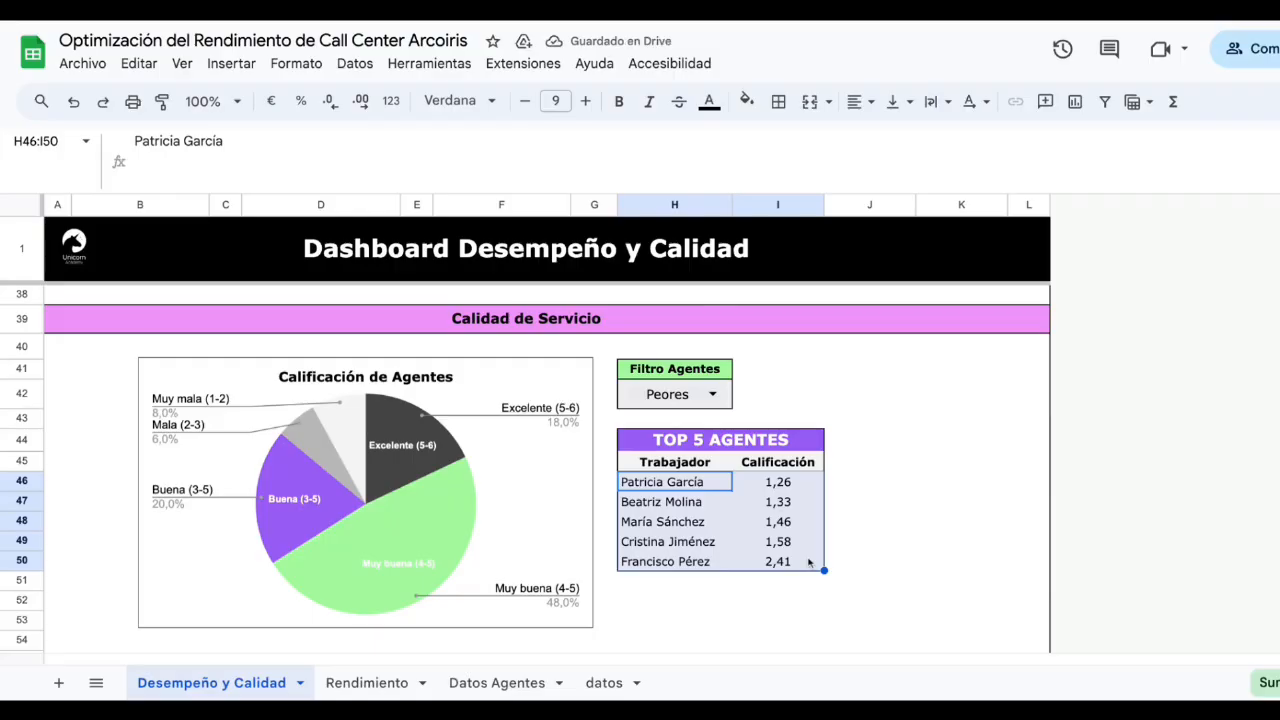
click(682, 393)
click(712, 394)
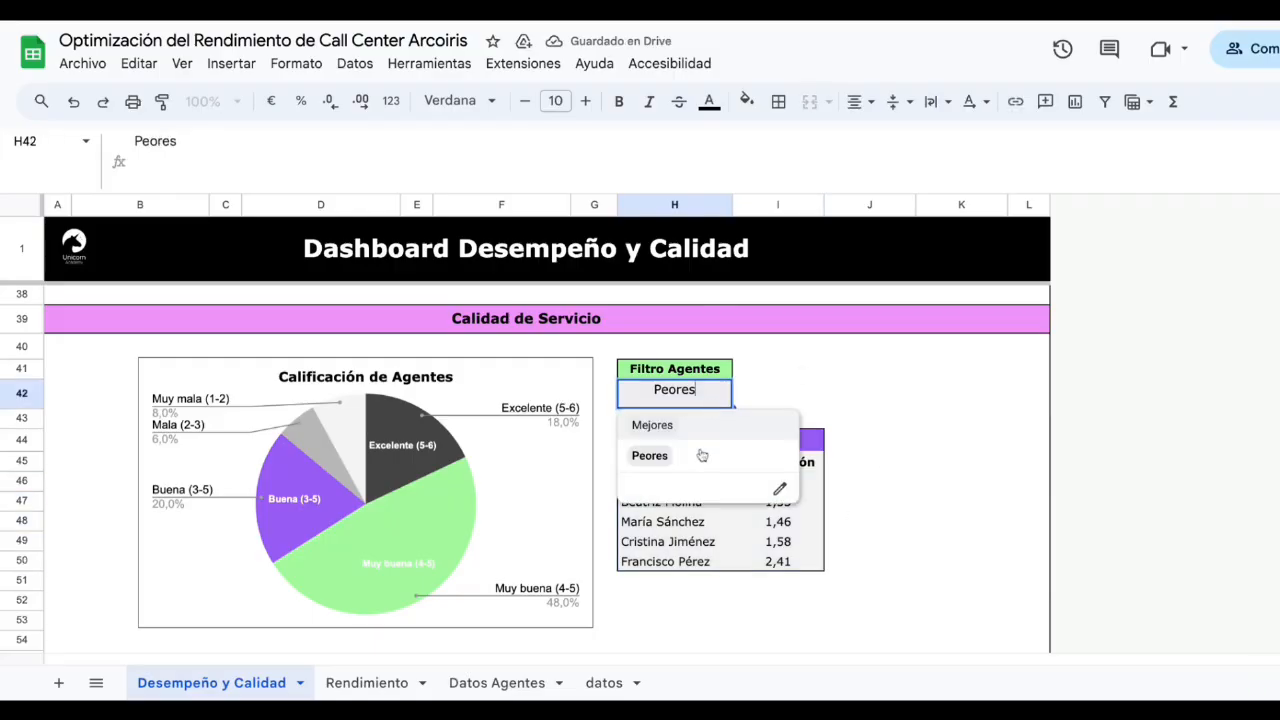
click(700, 424)
Open the Calificación de Agentes pie chart for editing and check its data range
click(531, 400)
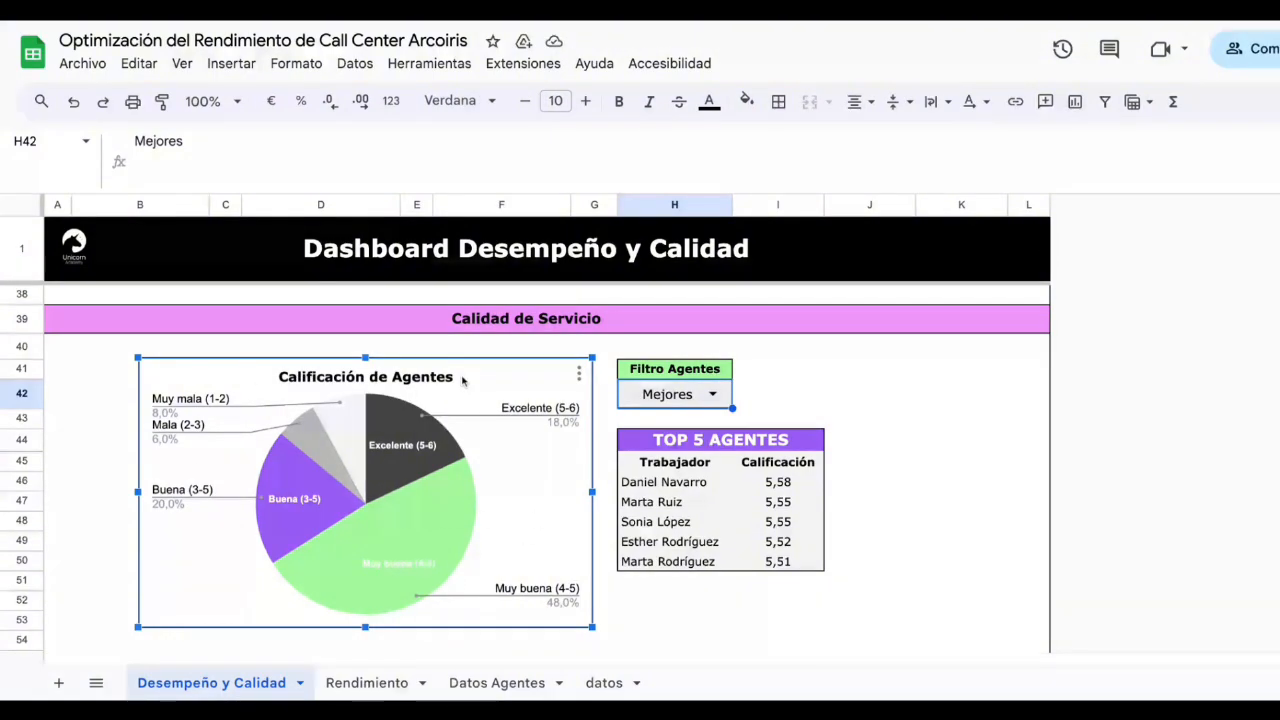
click(578, 373)
click(622, 400)
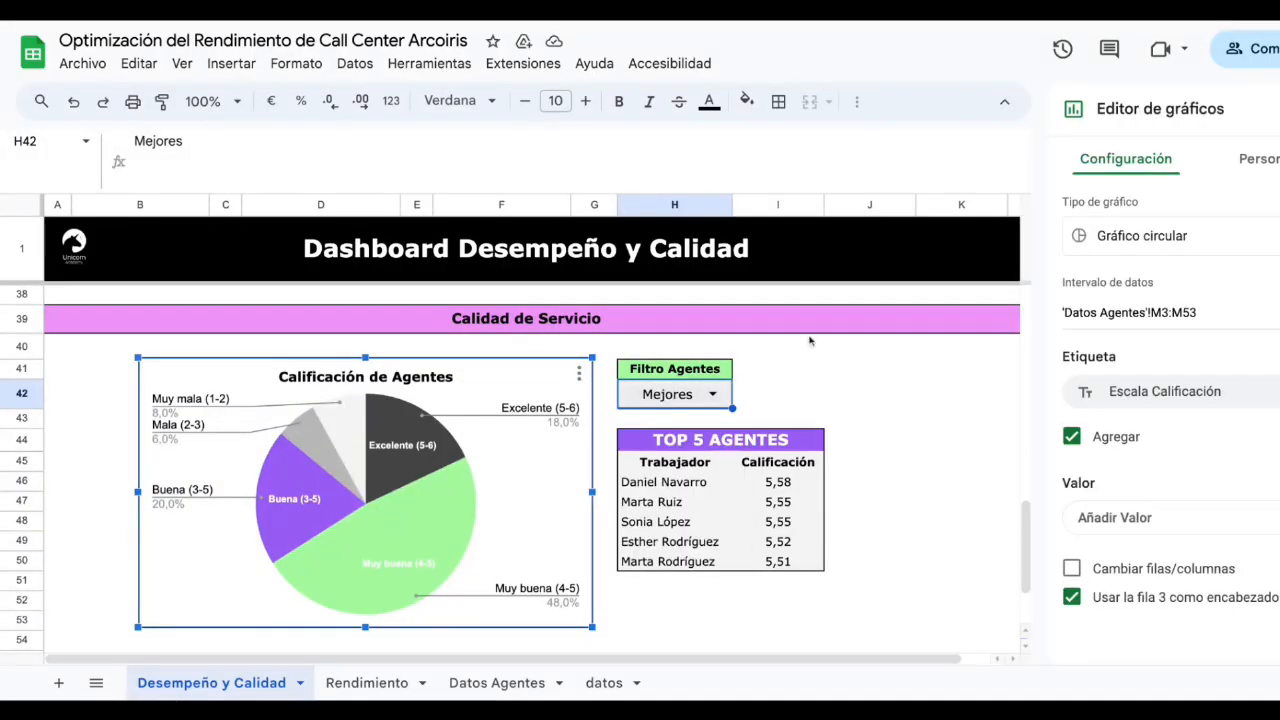
click(1193, 311)
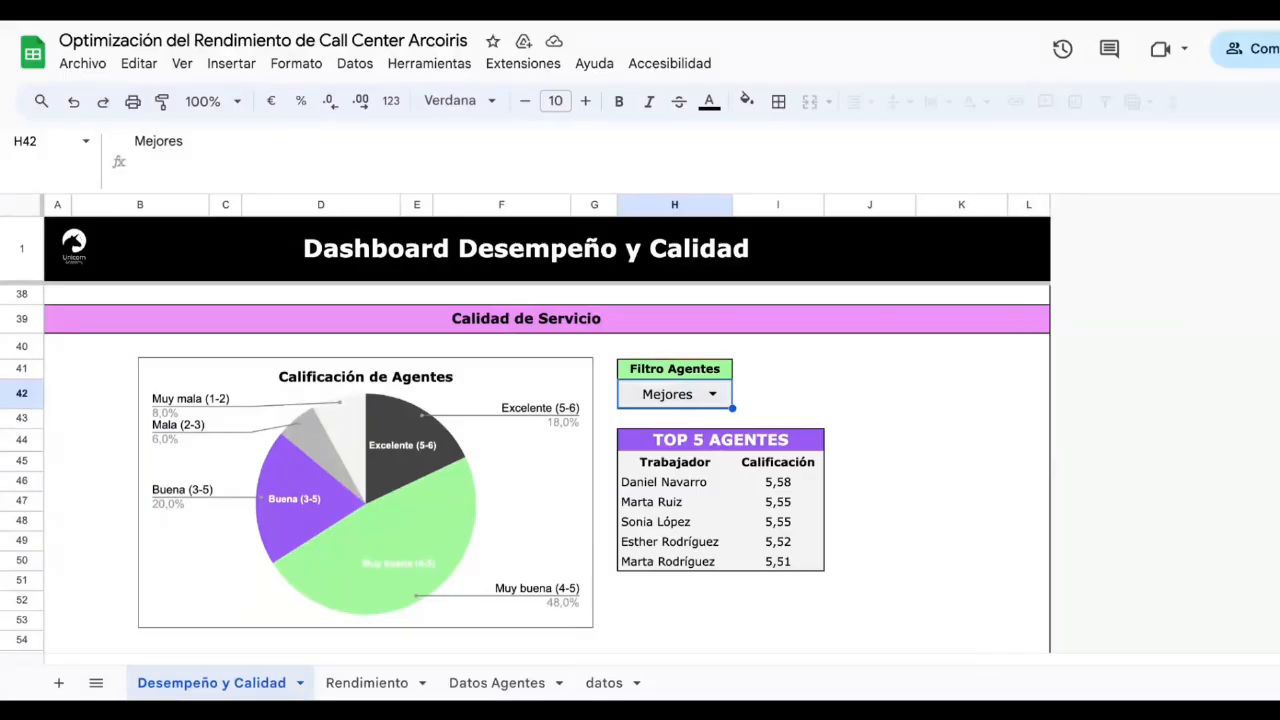
Check the Escala Calificación source column M on the Datos Agentes sheet and return to the Desempeño y Calidad dashboard
click(497, 683)
click(978, 204)
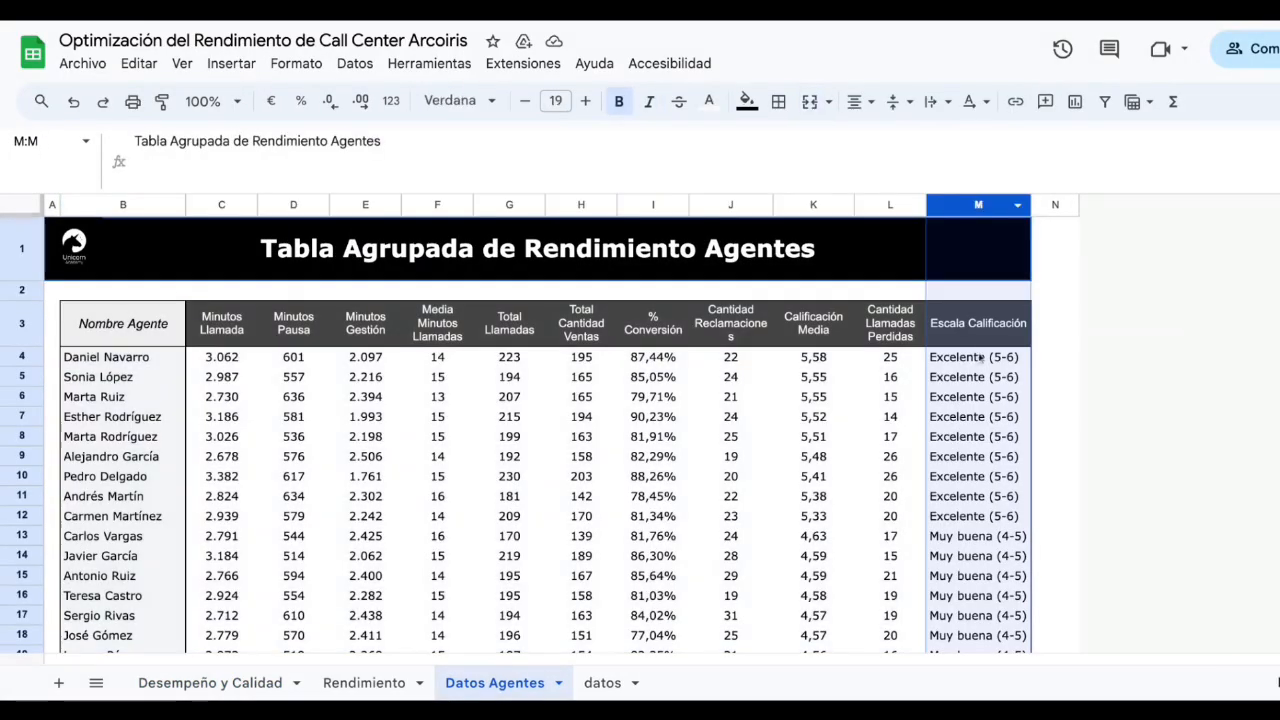
click(255, 684)
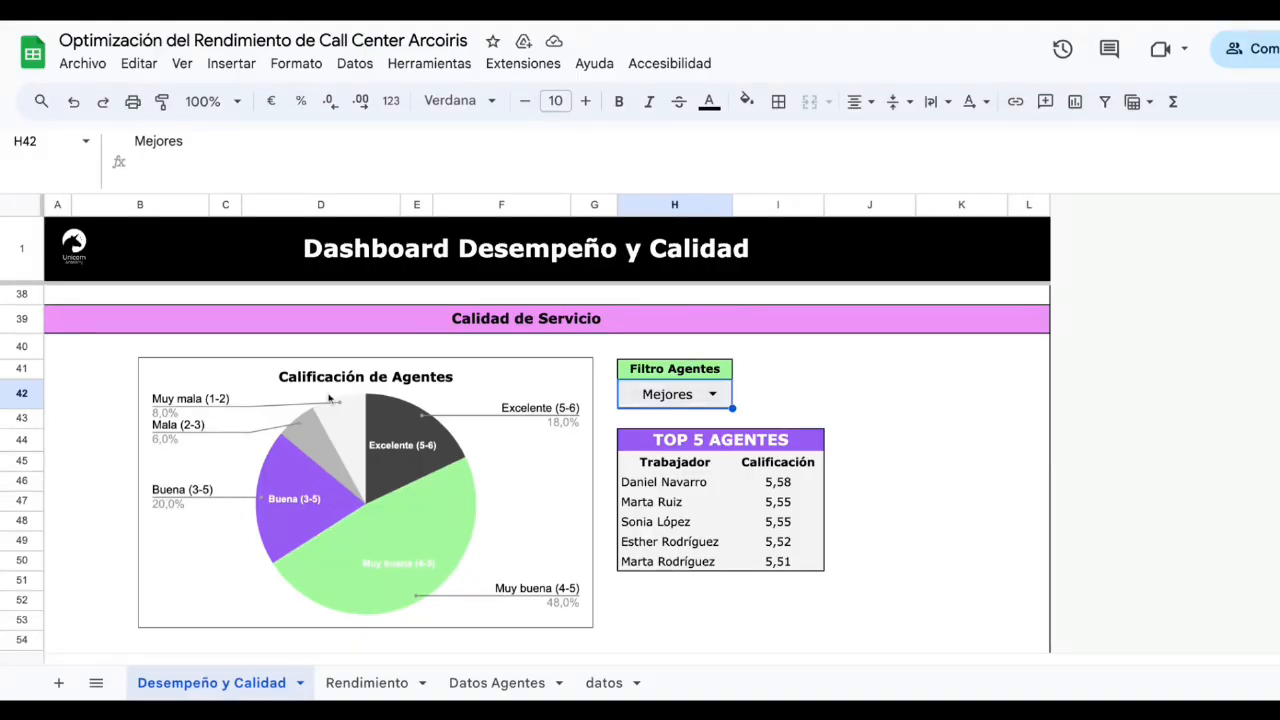
Examine the Muy buena (4-5) and Buena (3-5) slices of the Calificación de Agentes pie chart
click(520, 505)
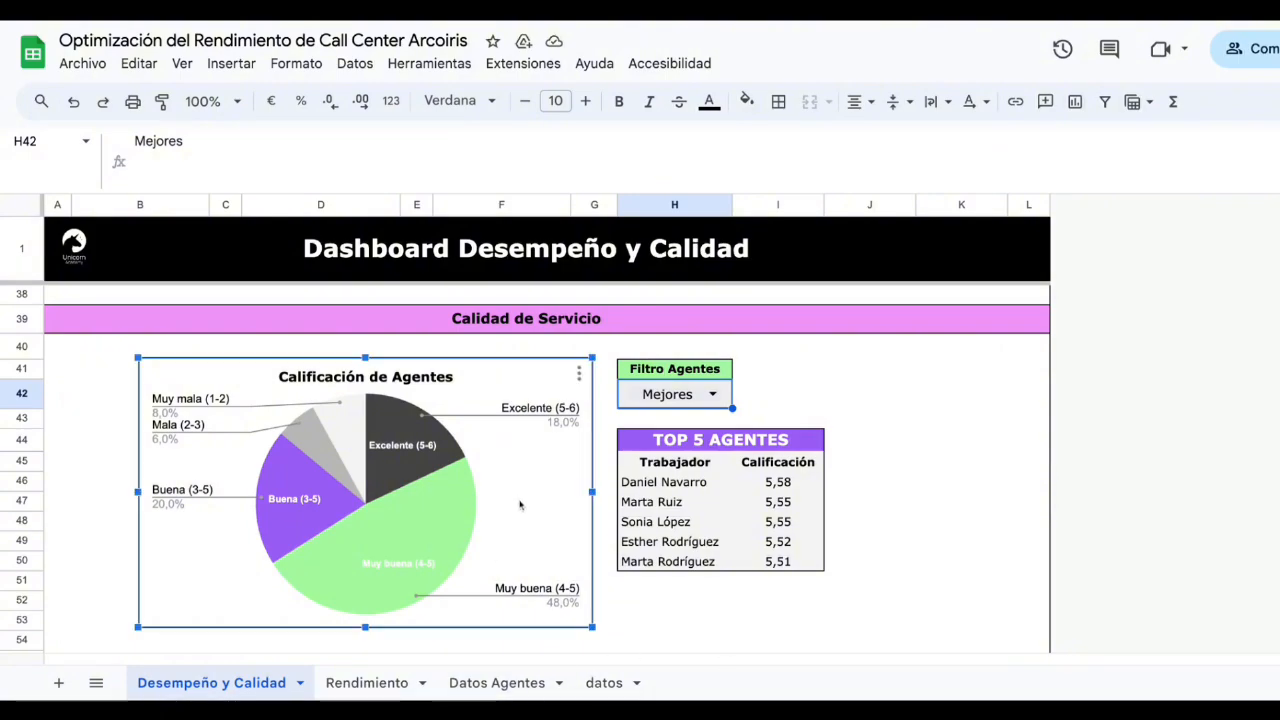
mouse_move(450, 522)
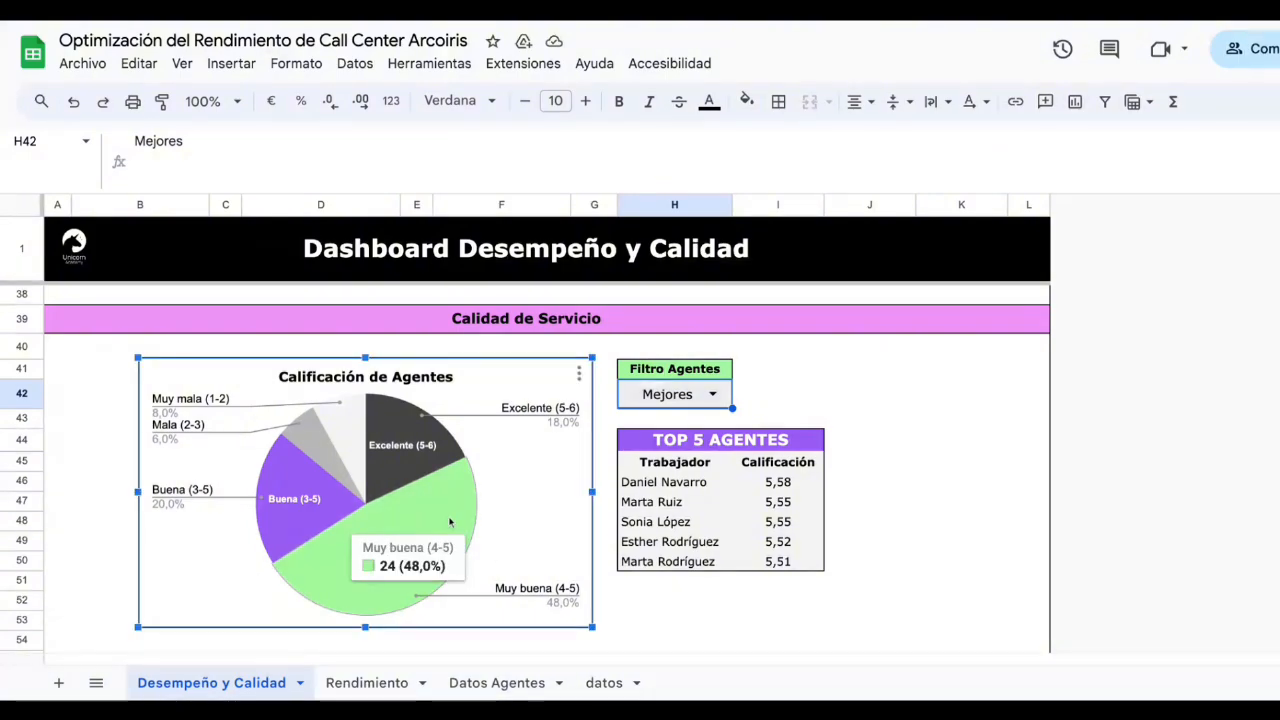
mouse_move(306, 505)
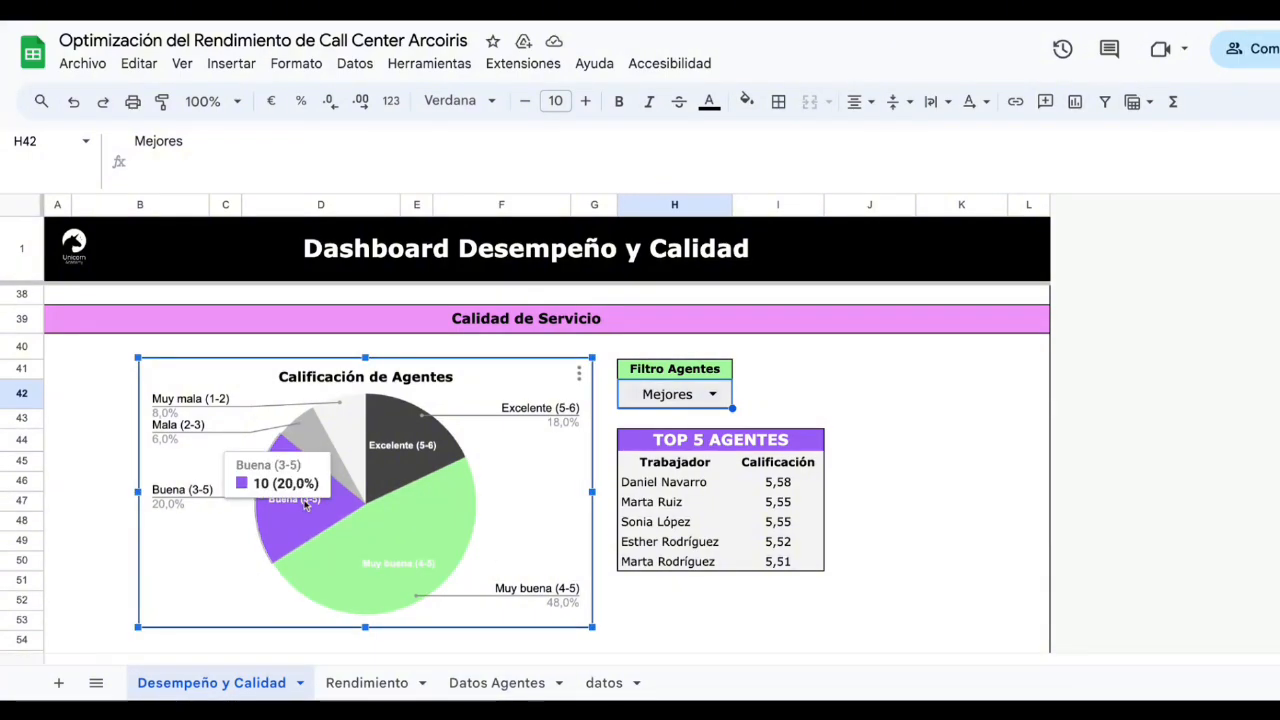
Review the agents and ratings in the TOP 5 AGENTES table and the query formula in H45
click(662, 479)
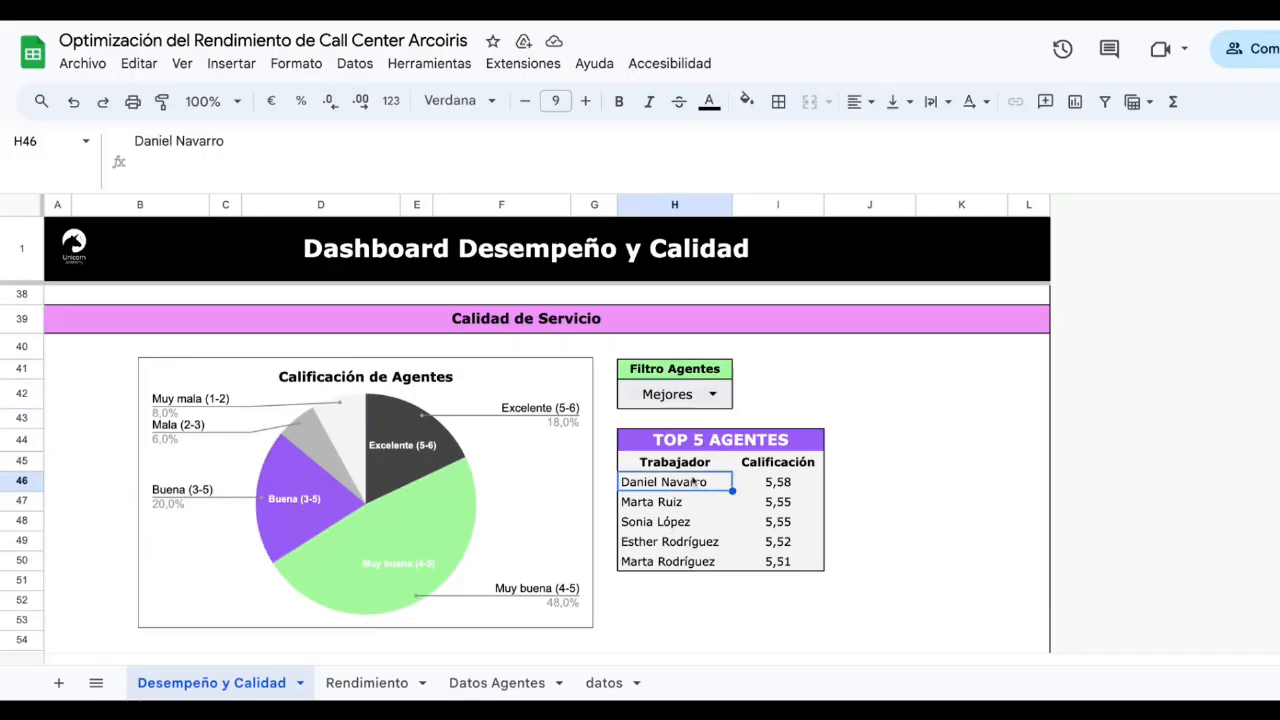
drag(688, 441, 690, 561)
click(780, 540)
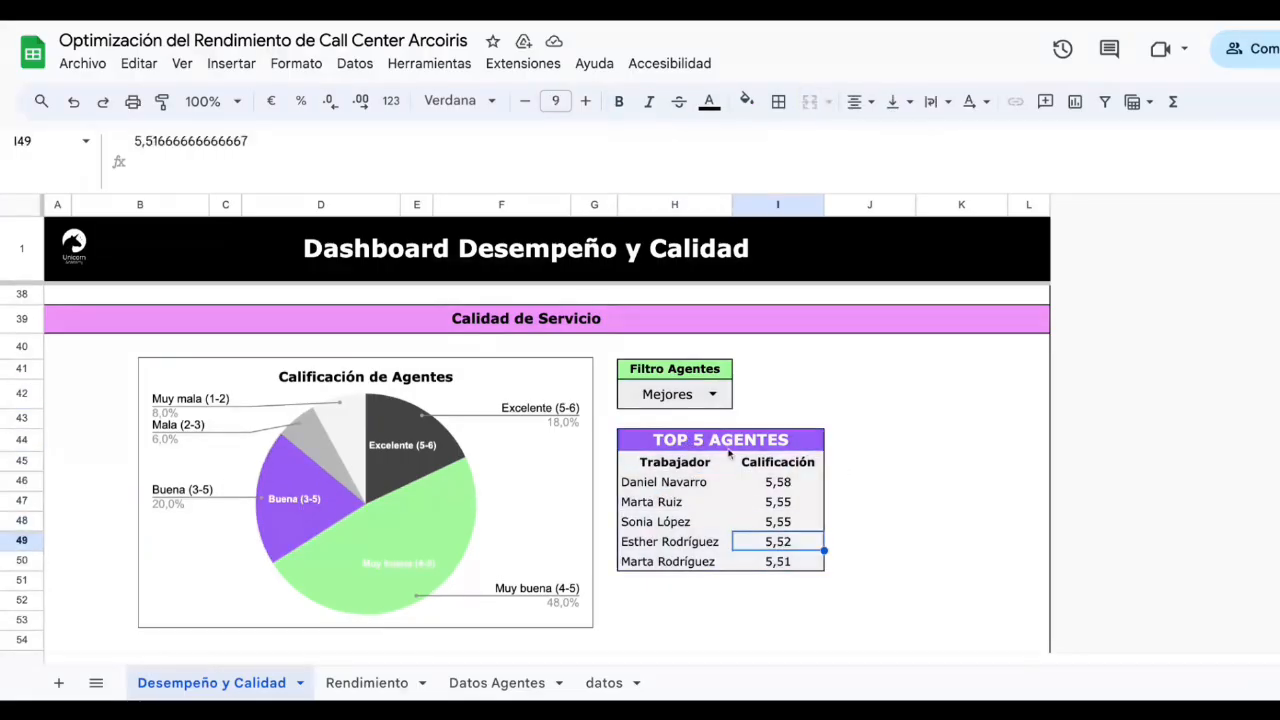
click(673, 463)
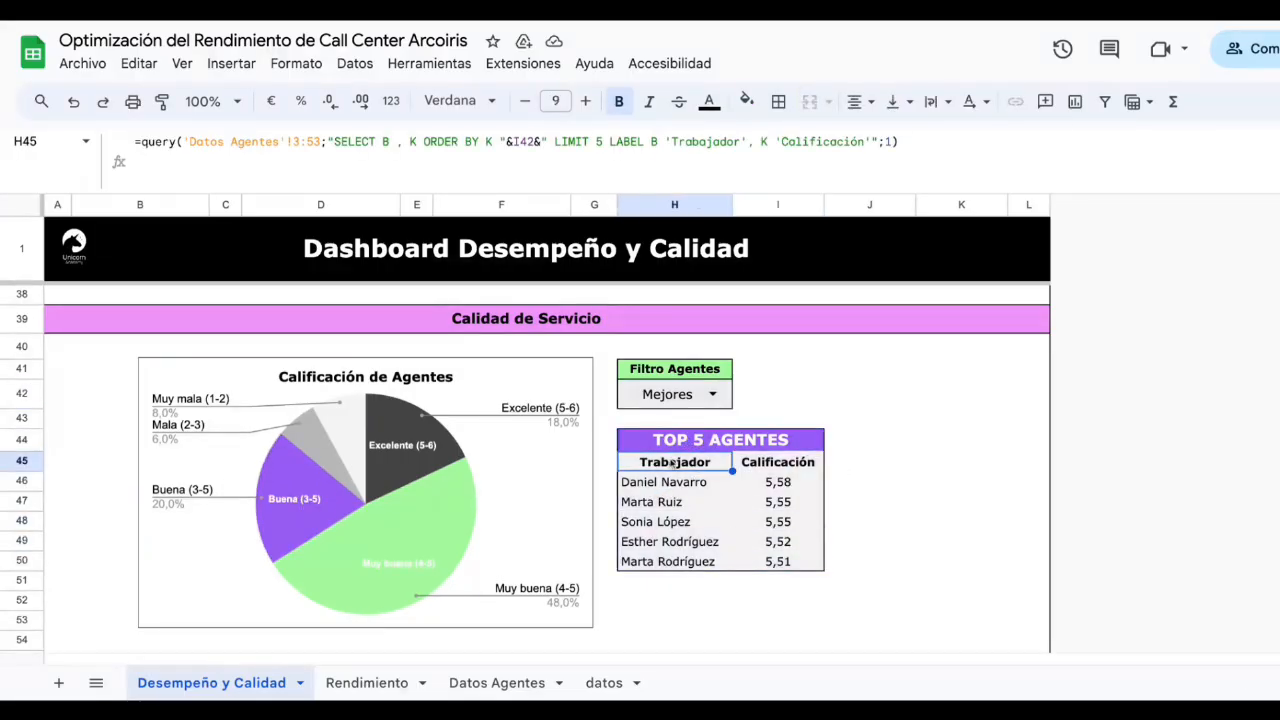
Examine the grouped performance table from B3 to M16 on the Datos Agentes sheet and return to the Desempeño y Calidad dashboard
click(862, 521)
click(531, 688)
click(872, 357)
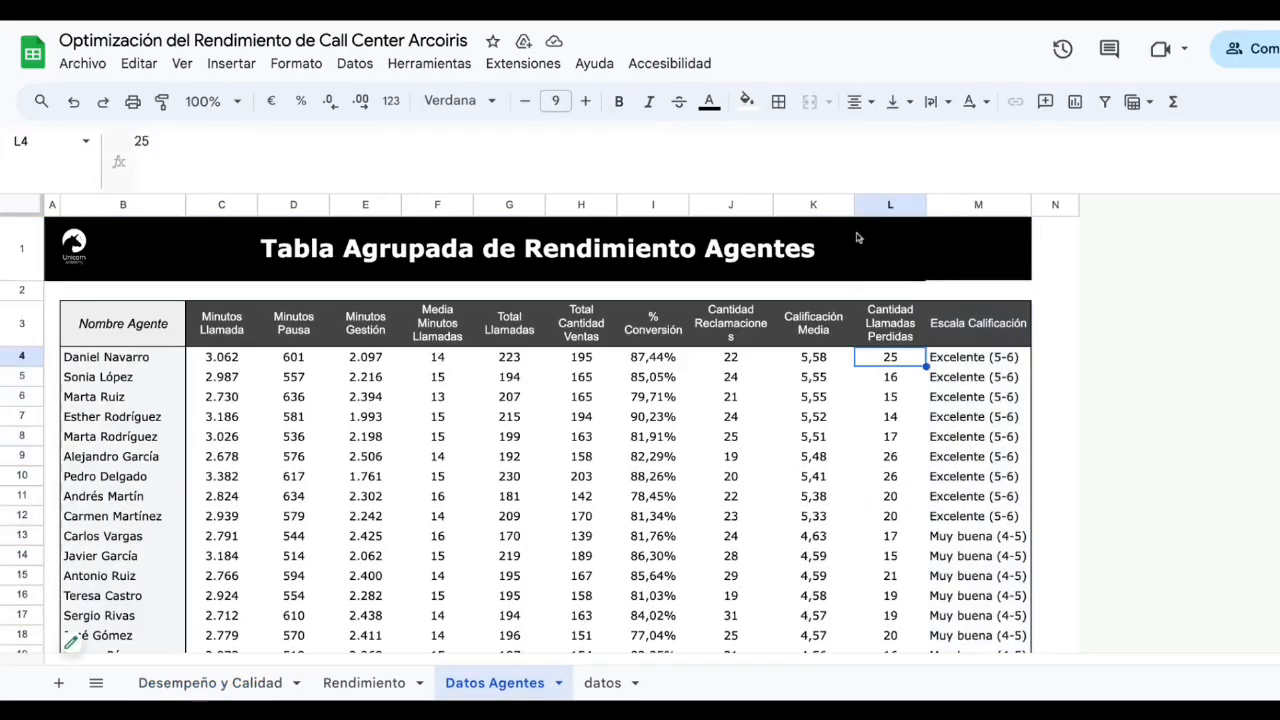
drag(115, 328, 978, 596)
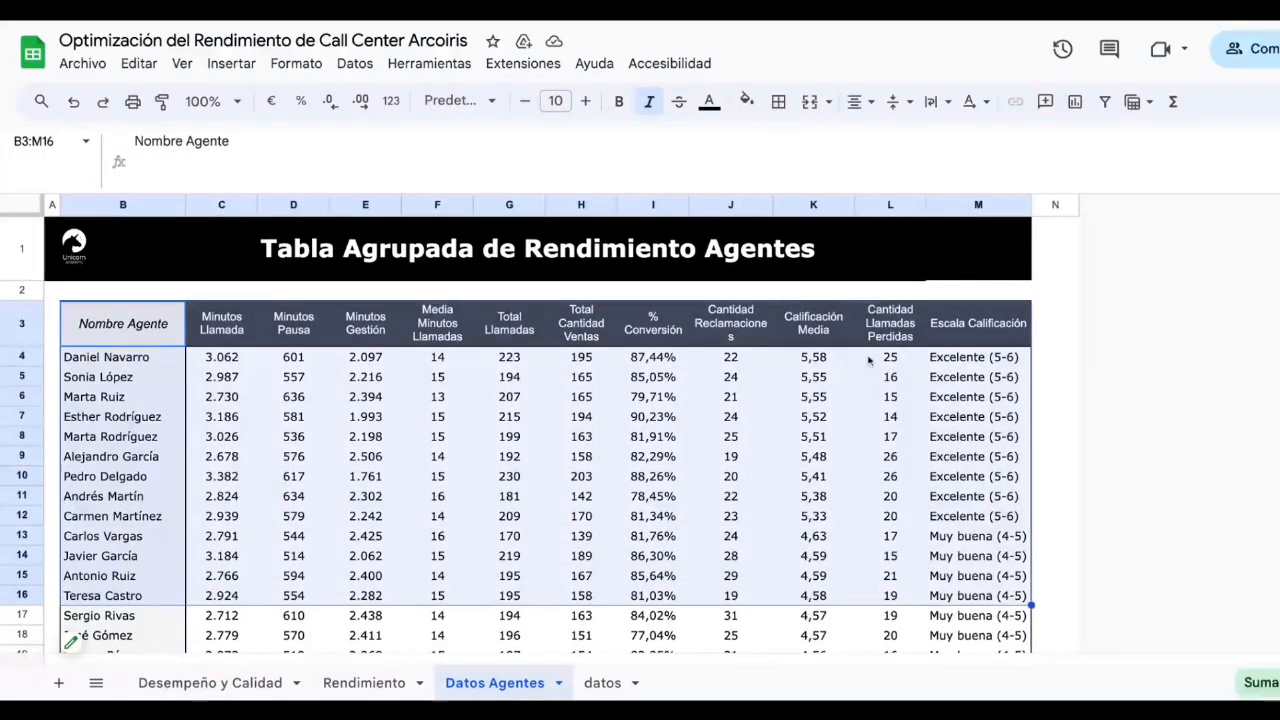
click(883, 362)
click(215, 684)
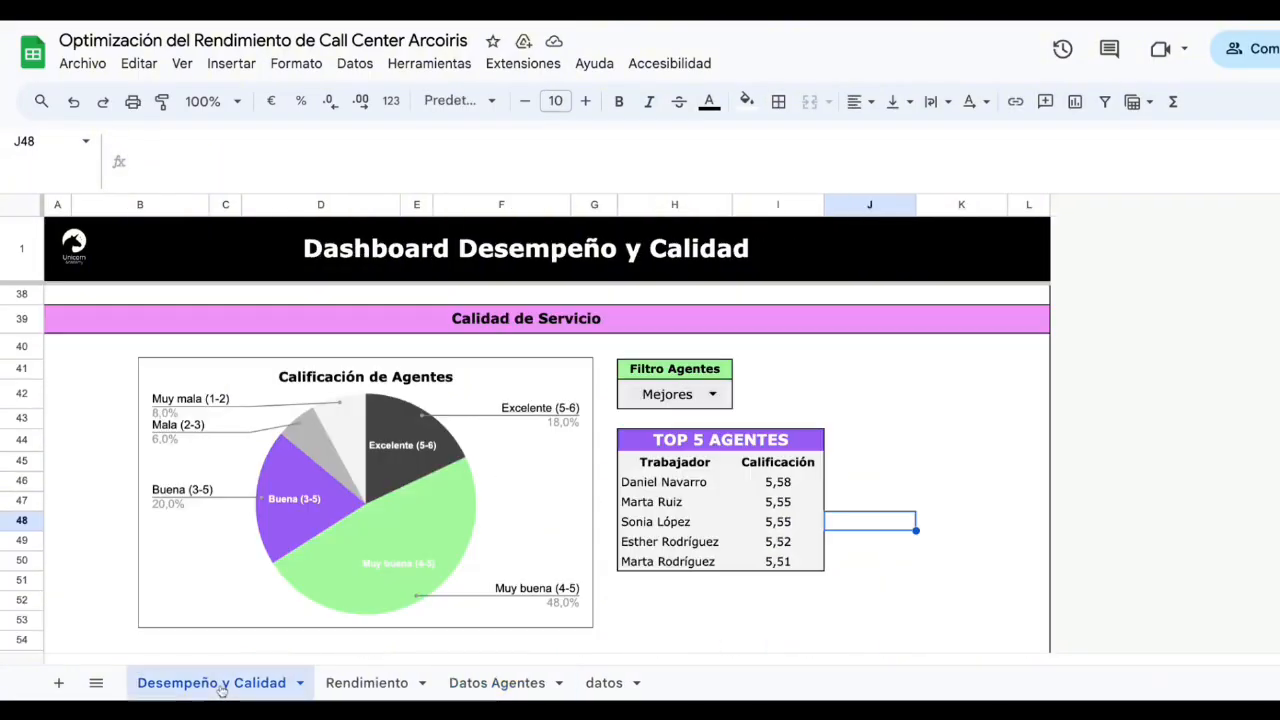
Switch the Calidad de Servicio agent filter to Peores and restore it to Mejores
click(709, 399)
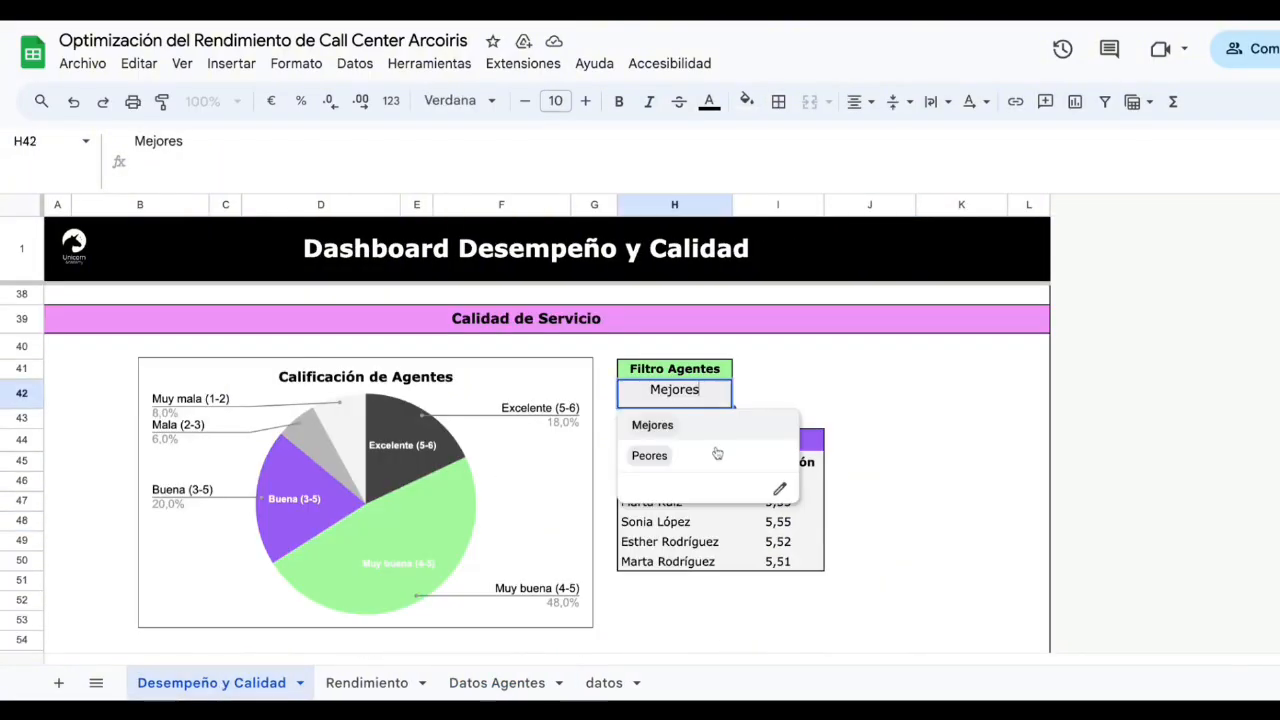
click(714, 452)
click(710, 395)
click(706, 428)
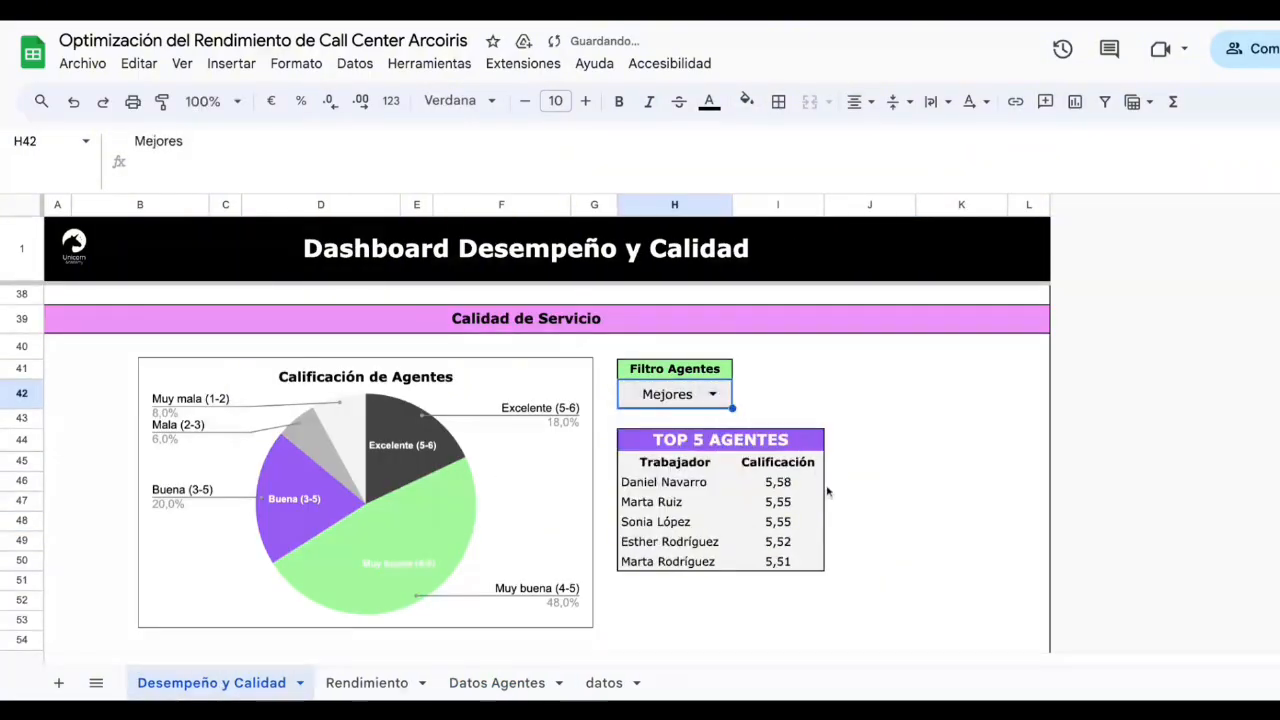
Recheck the individual agent rows on the Datos Agentes sheet and go back to the dashboard
click(495, 683)
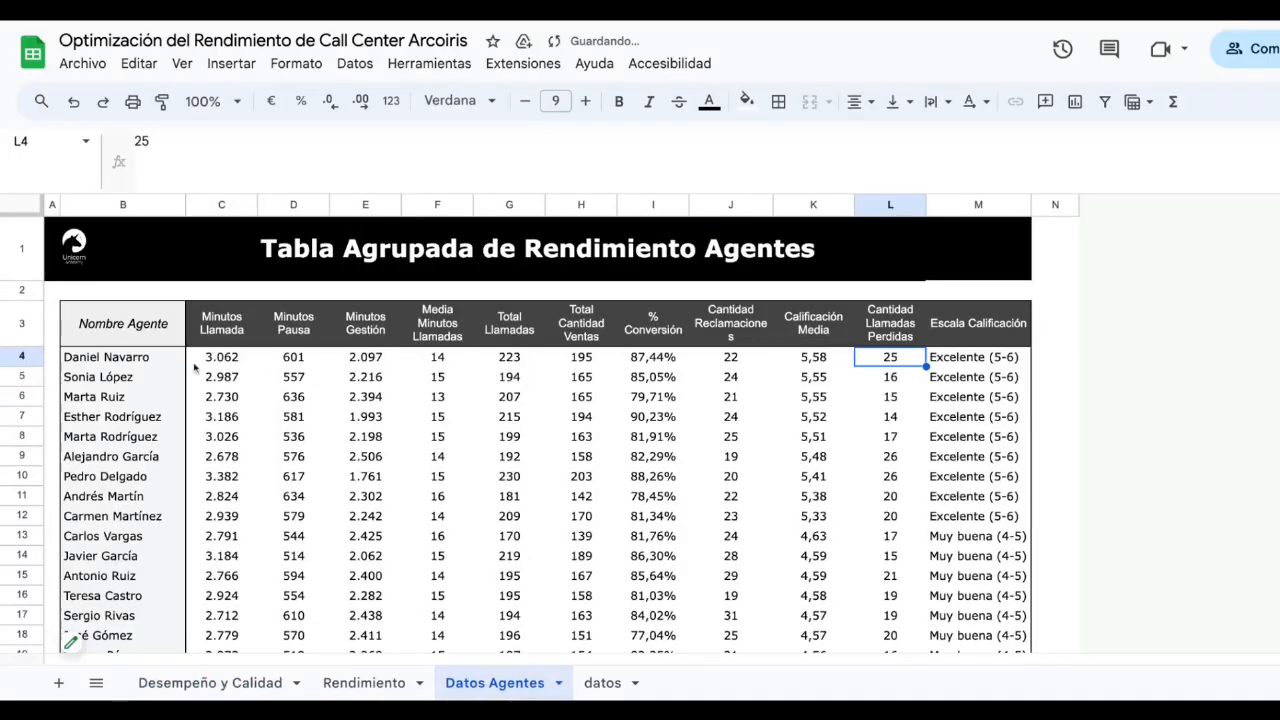
drag(150, 358, 1000, 620)
click(212, 683)
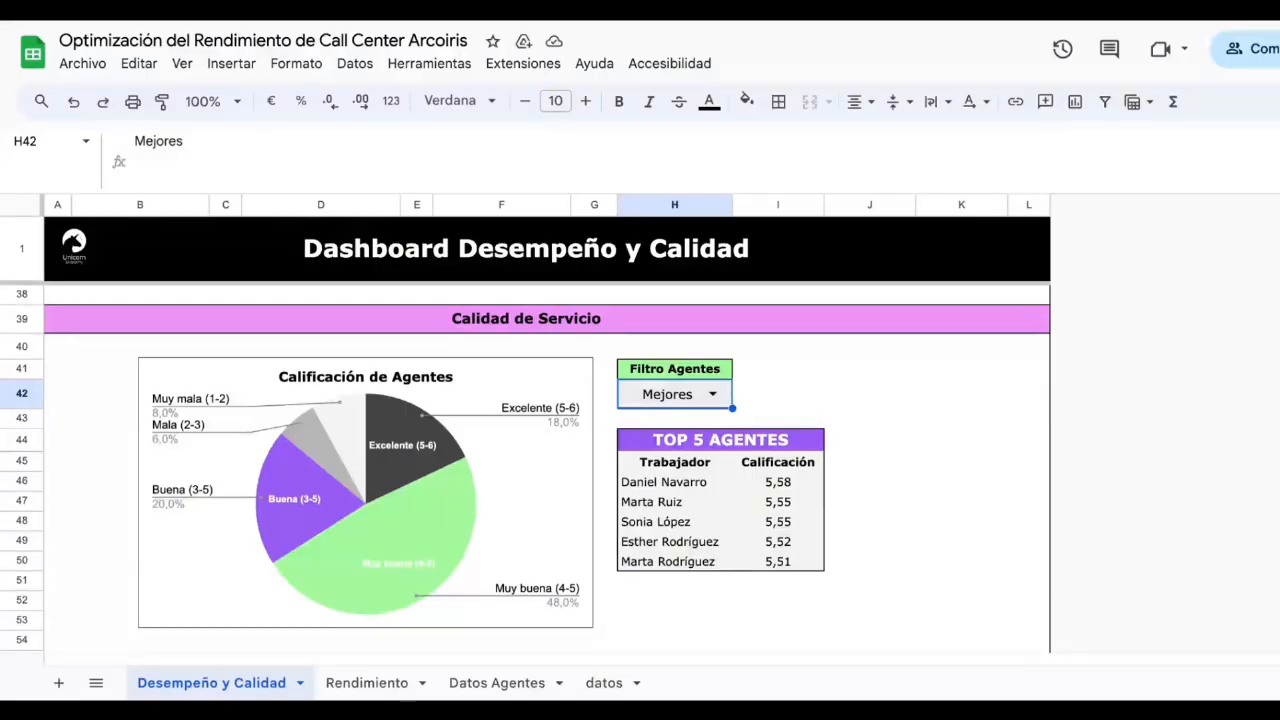
Look over the Reclamaciones, Ventas and Calidad de Servicio sections of the whole dashboard
scroll(960, 503, up, 5)
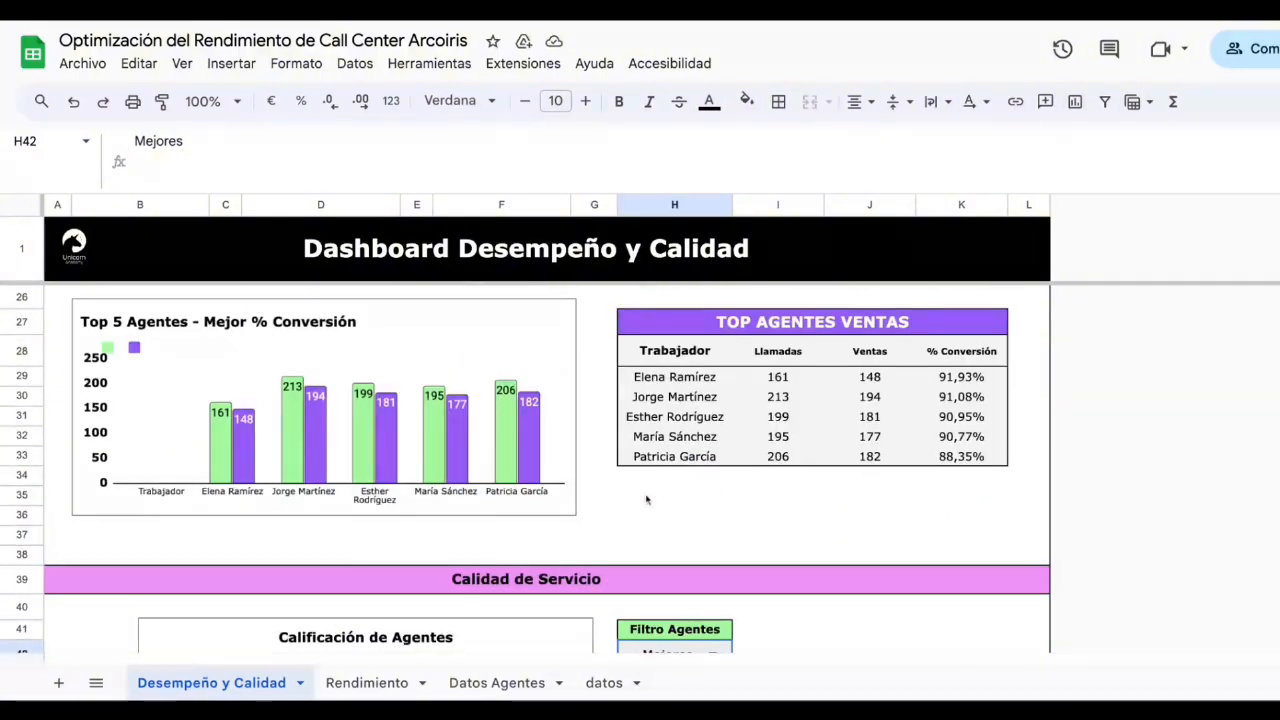
scroll(646, 500, up, 5)
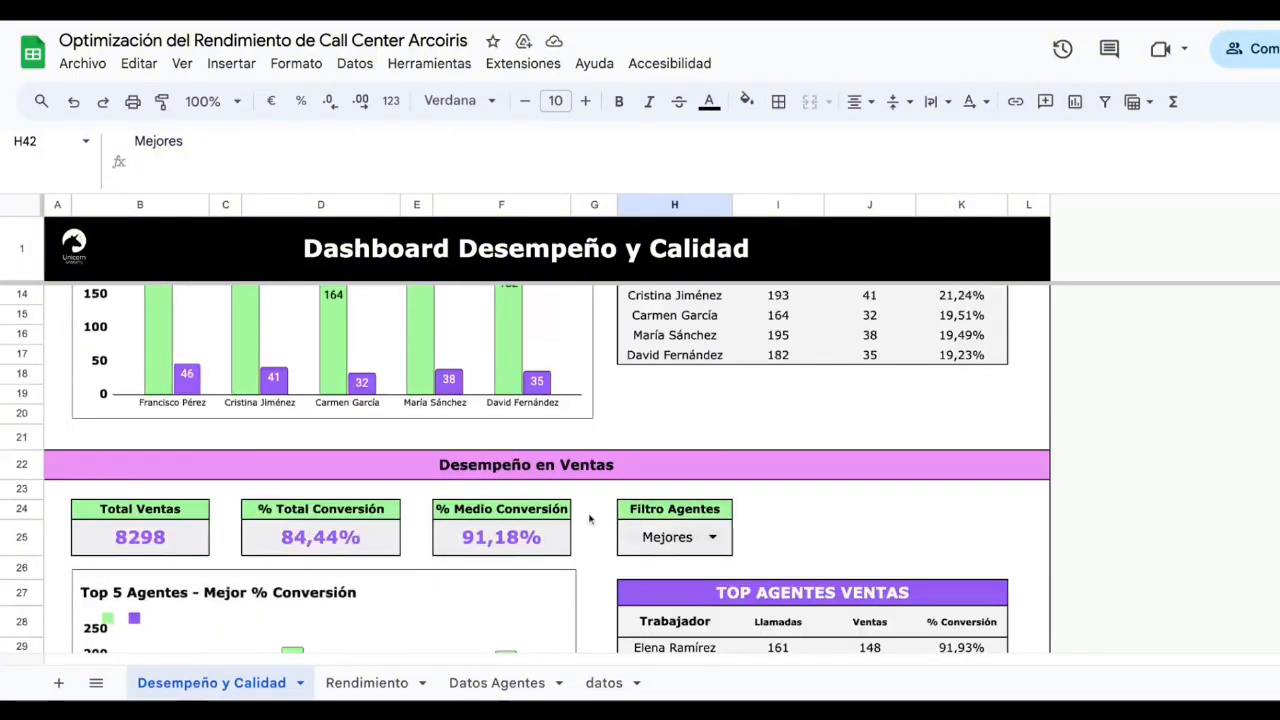
scroll(590, 519, up, 5)
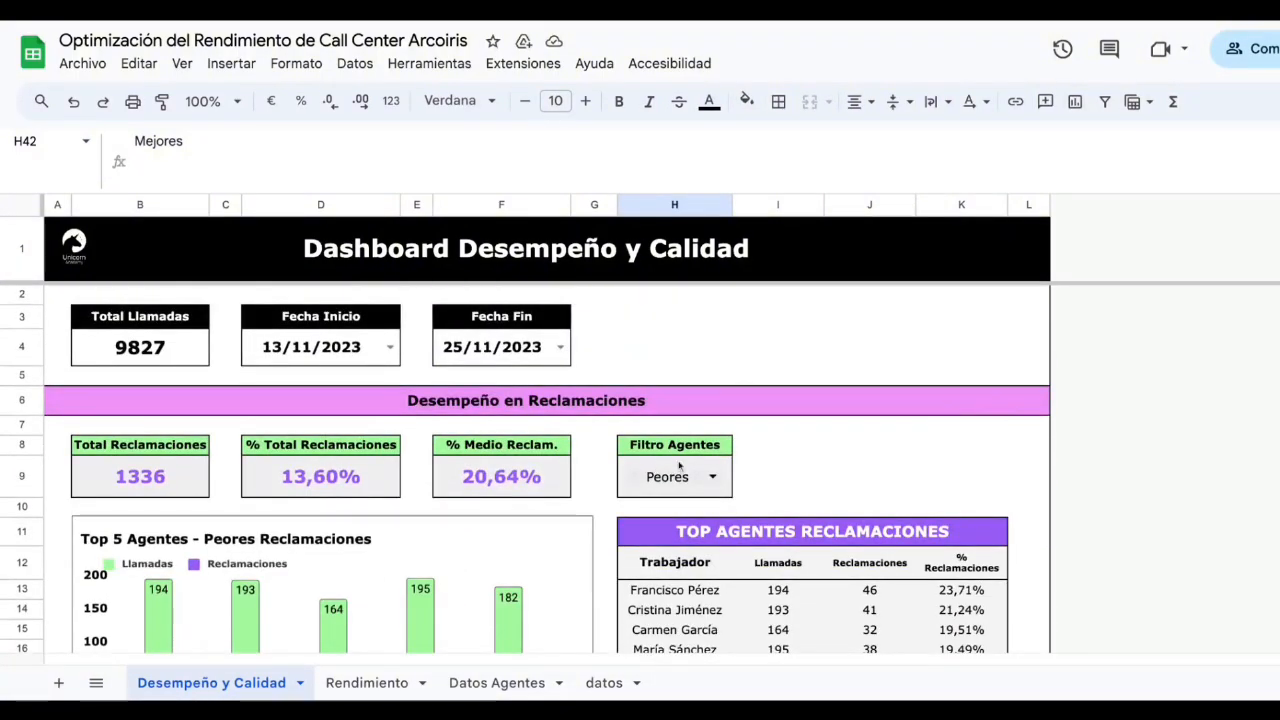
scroll(683, 496, down, 15)
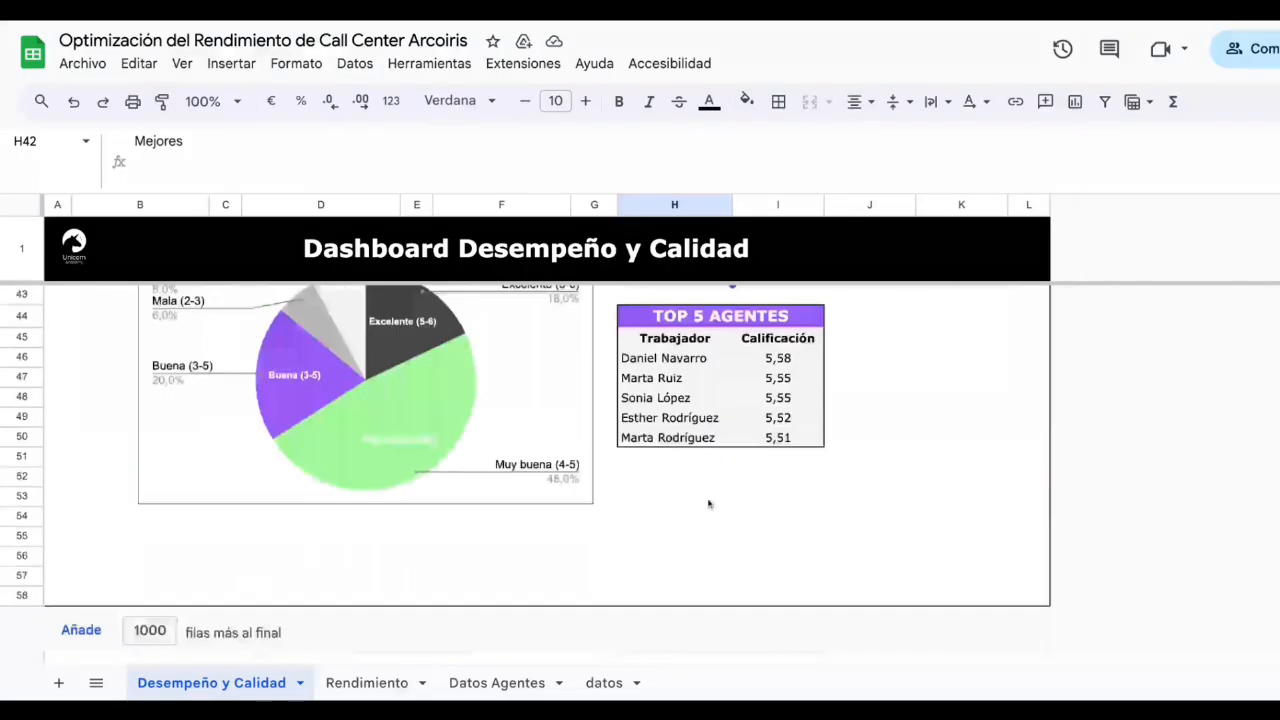
scroll(710, 506, up, 15)
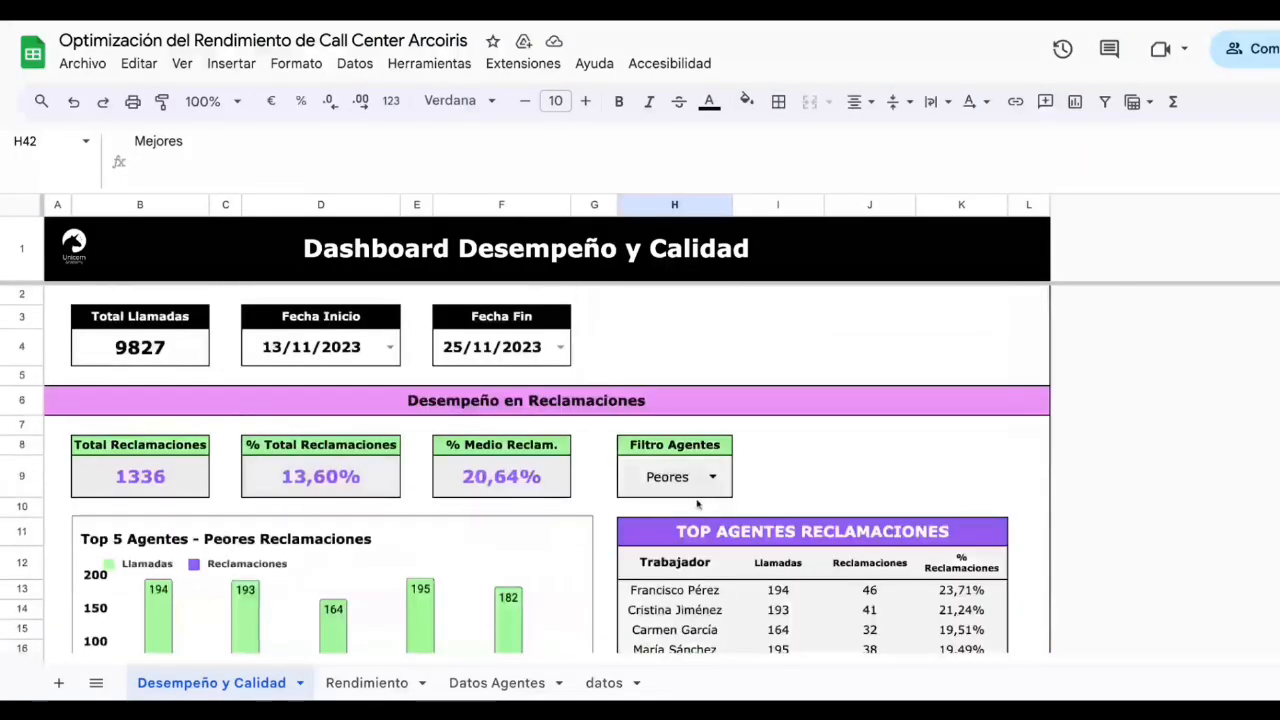
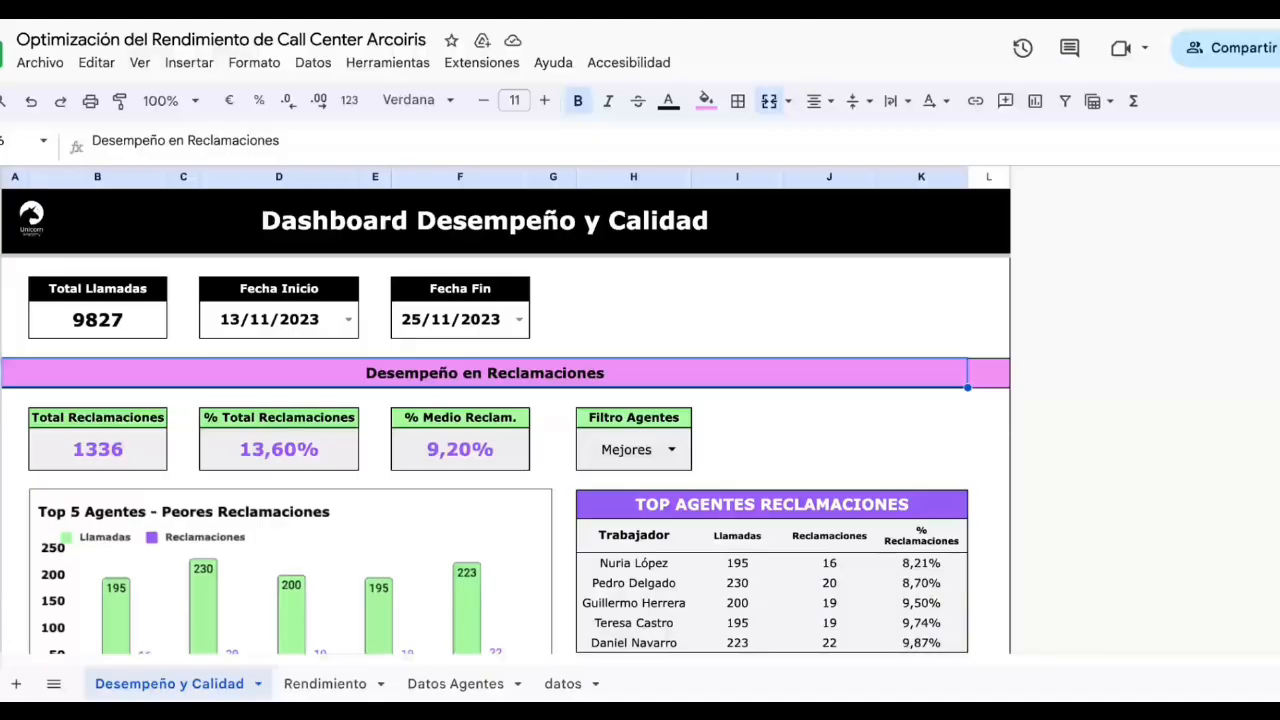
scroll(708, 377, down, 8)
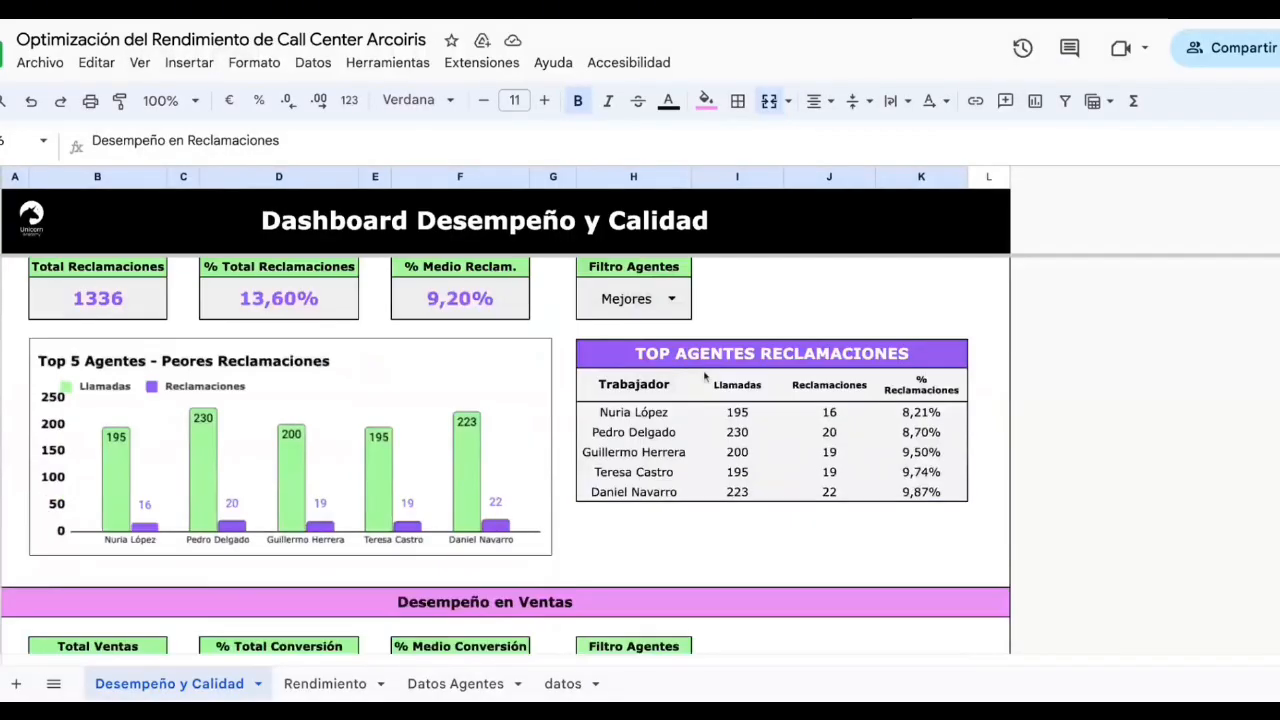
scroll(708, 377, down, 3)
scroll(268, 293, up, 10)
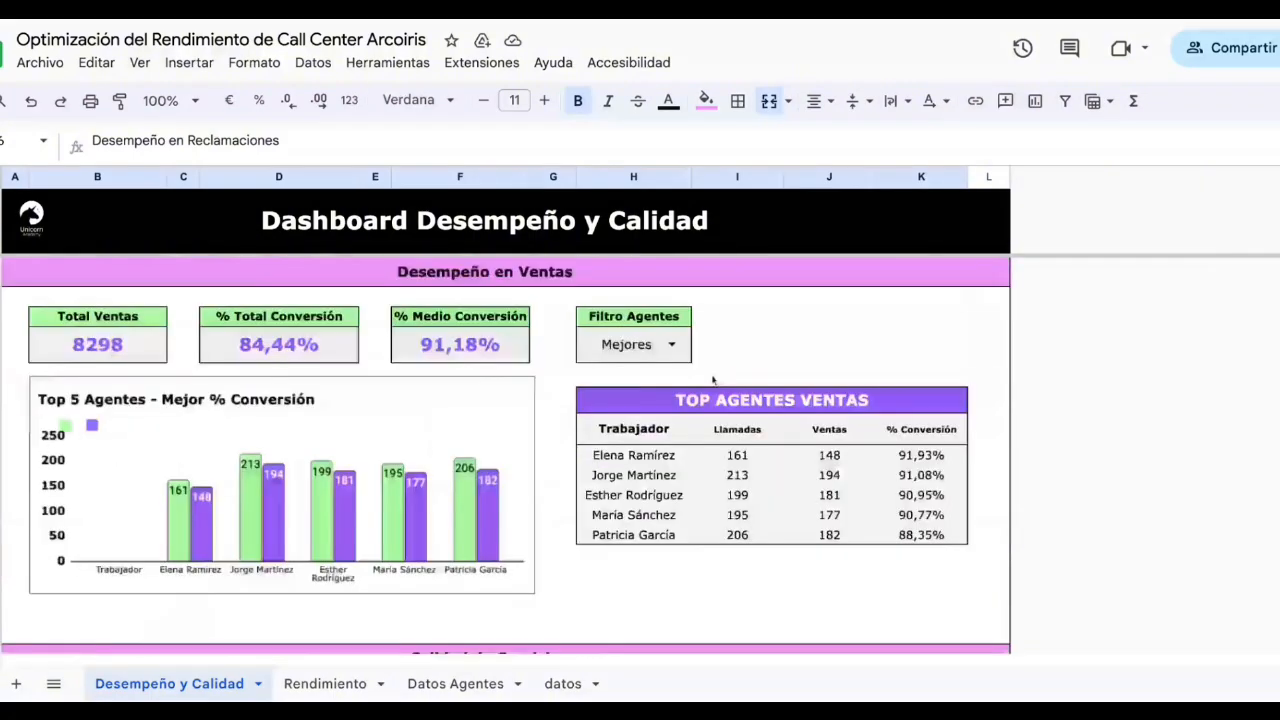
Check the dates available for Fecha Inicio and look over the dashboard's Calidad de Servicio section
double_click(275, 319)
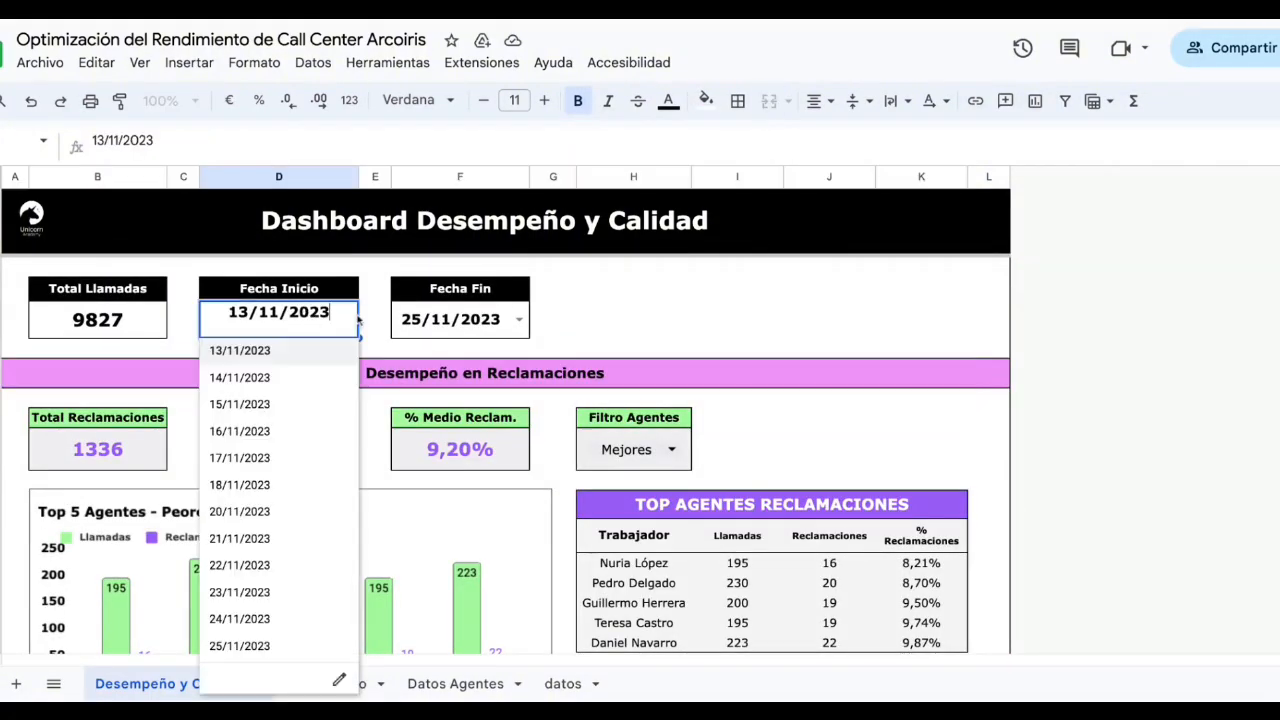
click(652, 338)
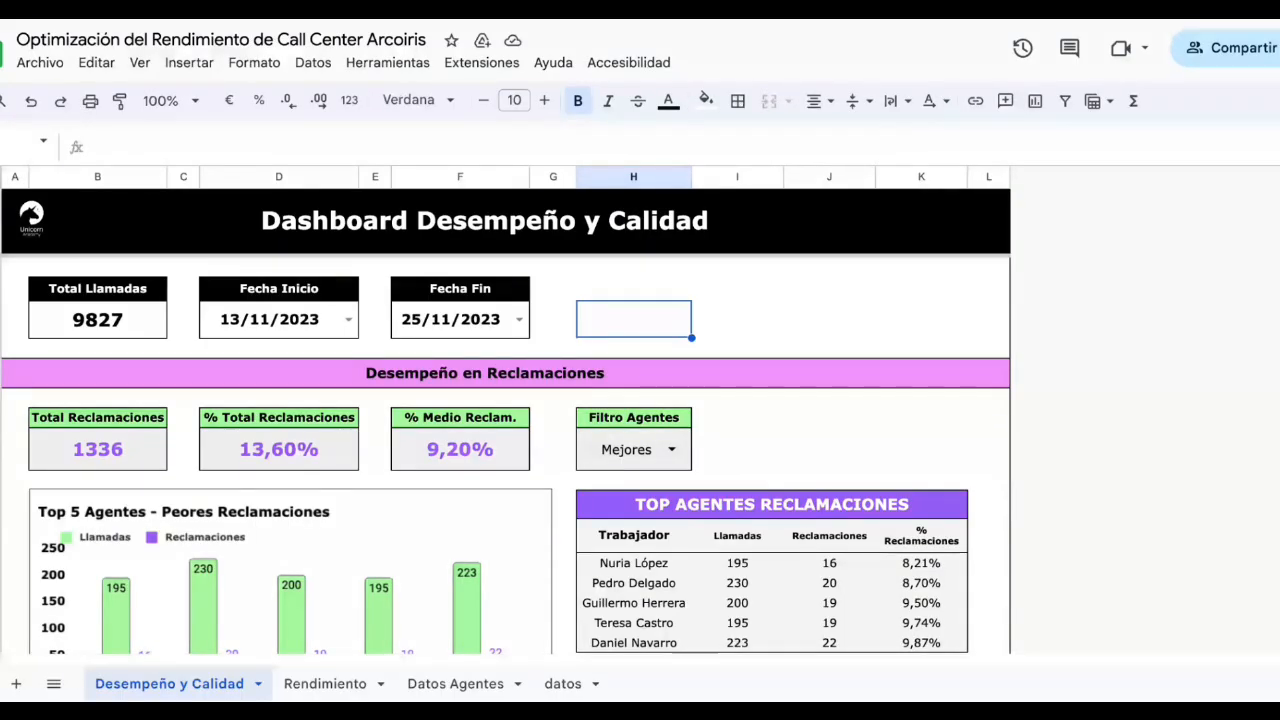
scroll(718, 504, down, 9)
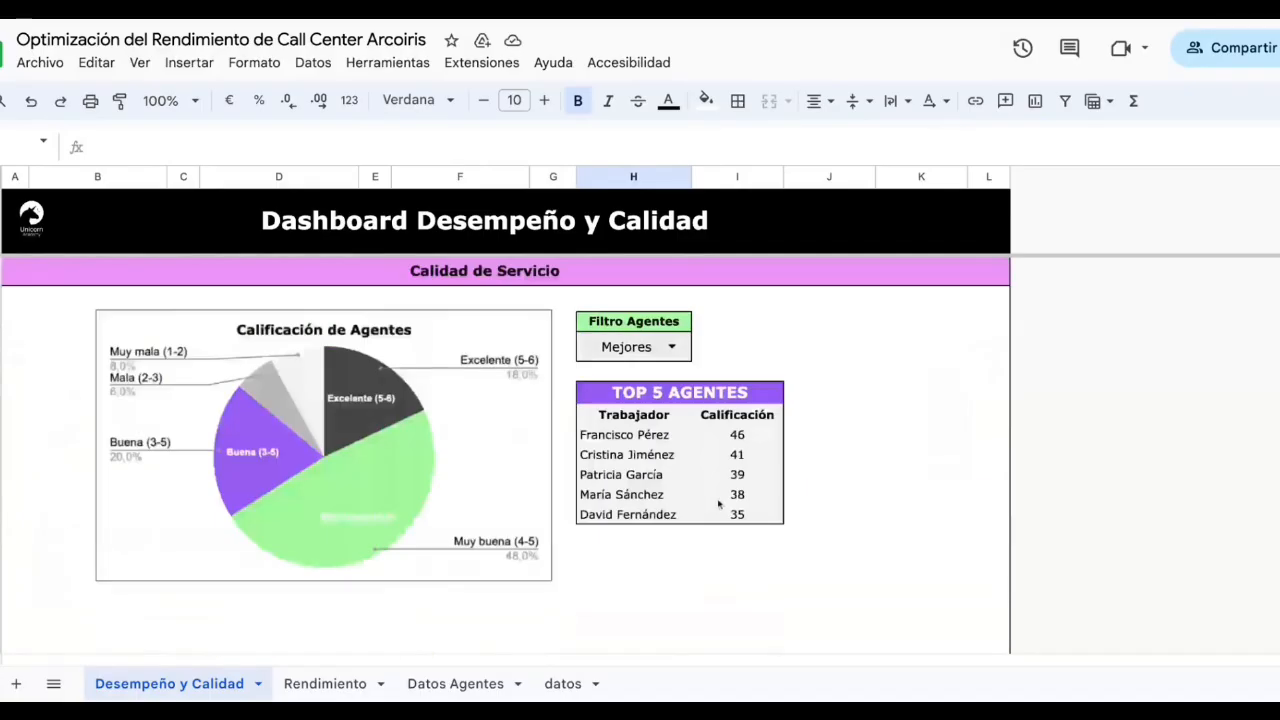
scroll(718, 504, up, 10)
Set Fecha Inicio to 20/11/2023 and examine the Reclamaciones indicators, chart and ranking table
click(347, 335)
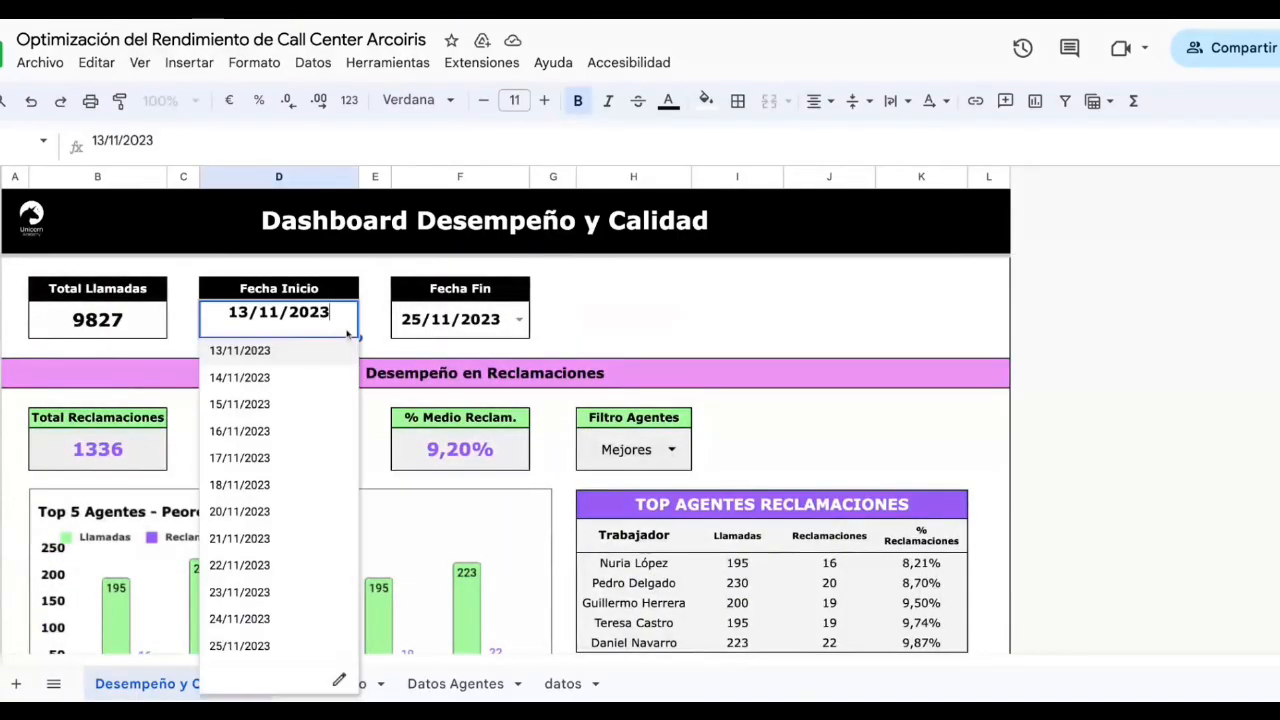
click(311, 512)
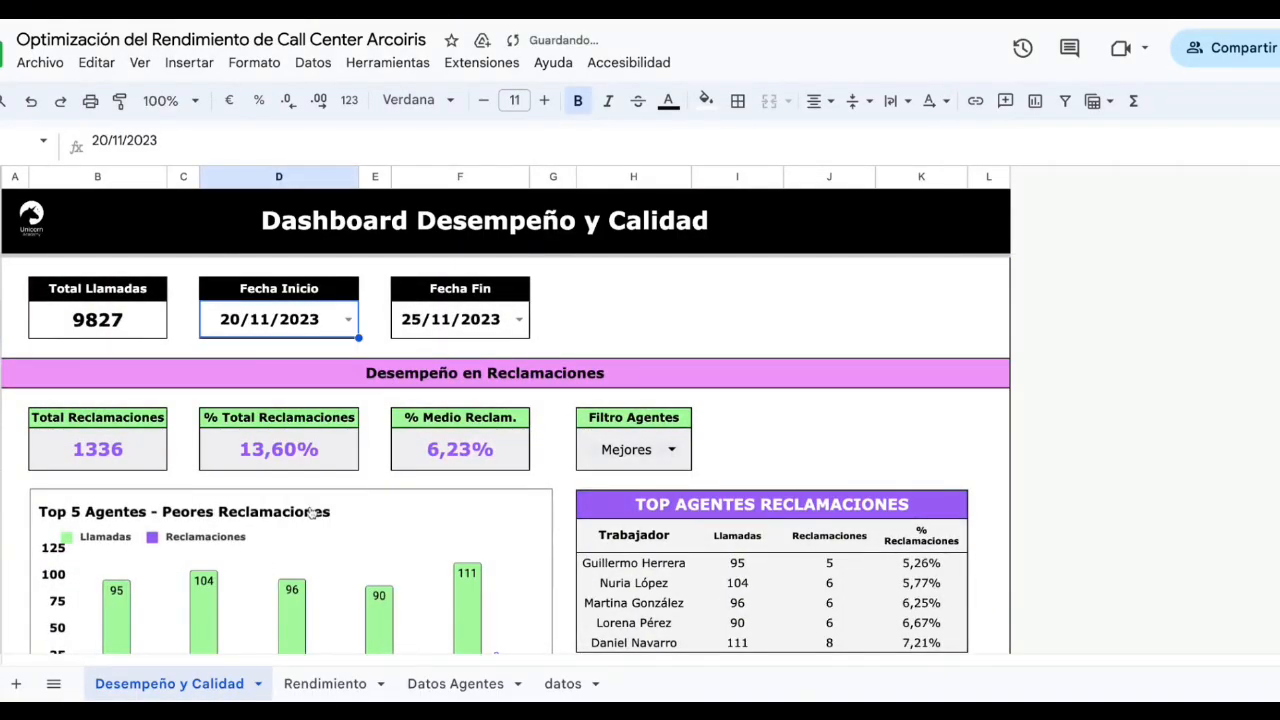
scroll(312, 512, down, 2)
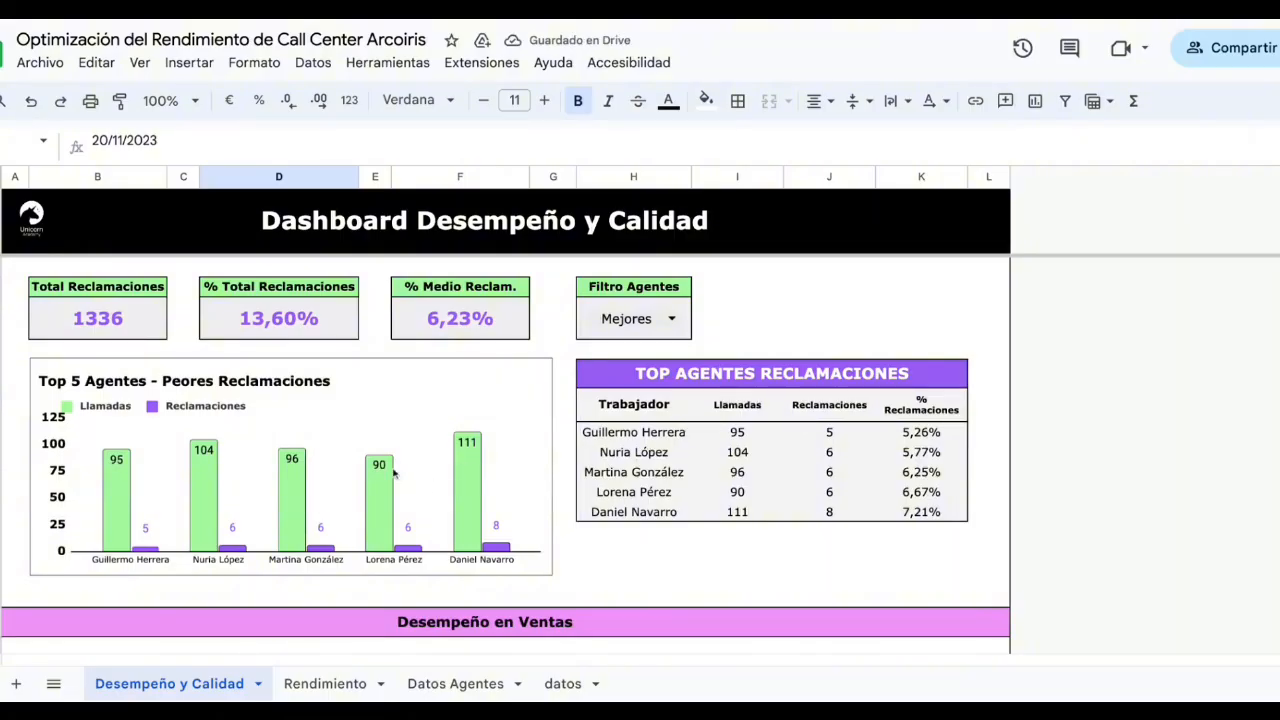
scroll(420, 399, up, 2)
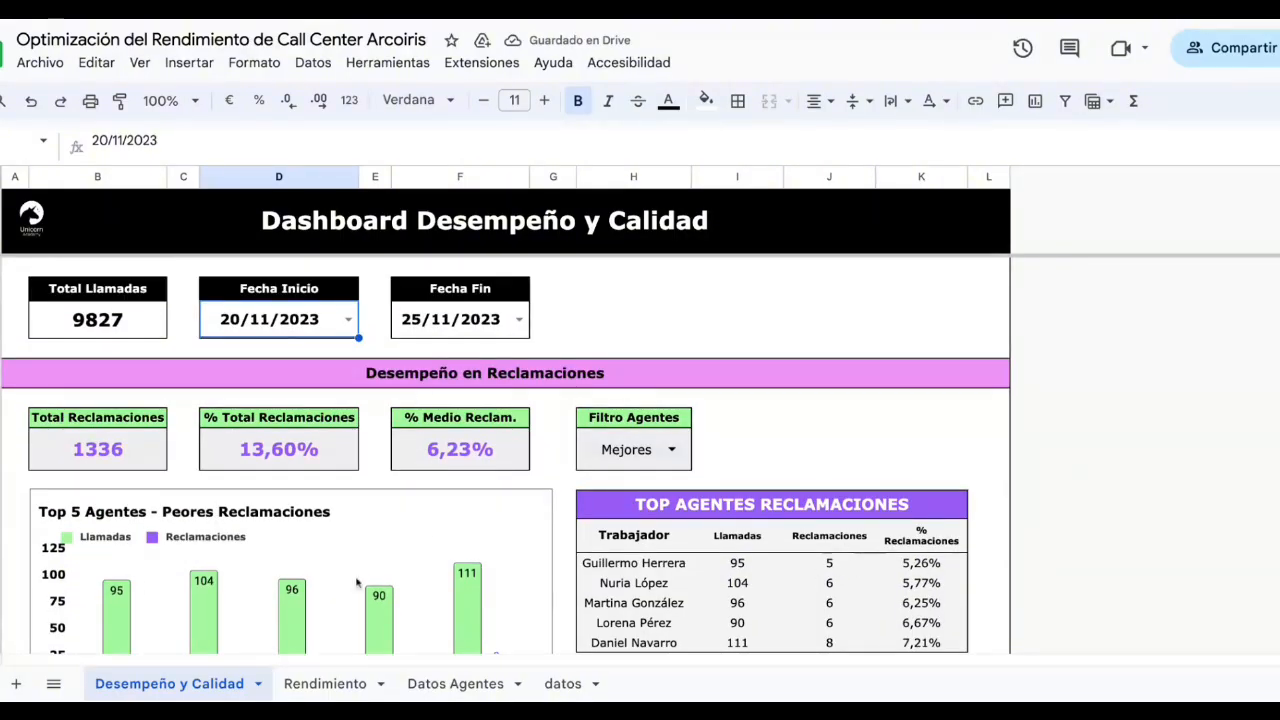
Set Fecha Inicio to 21/11/2023 and restore it to 13/11/2023
click(348, 319)
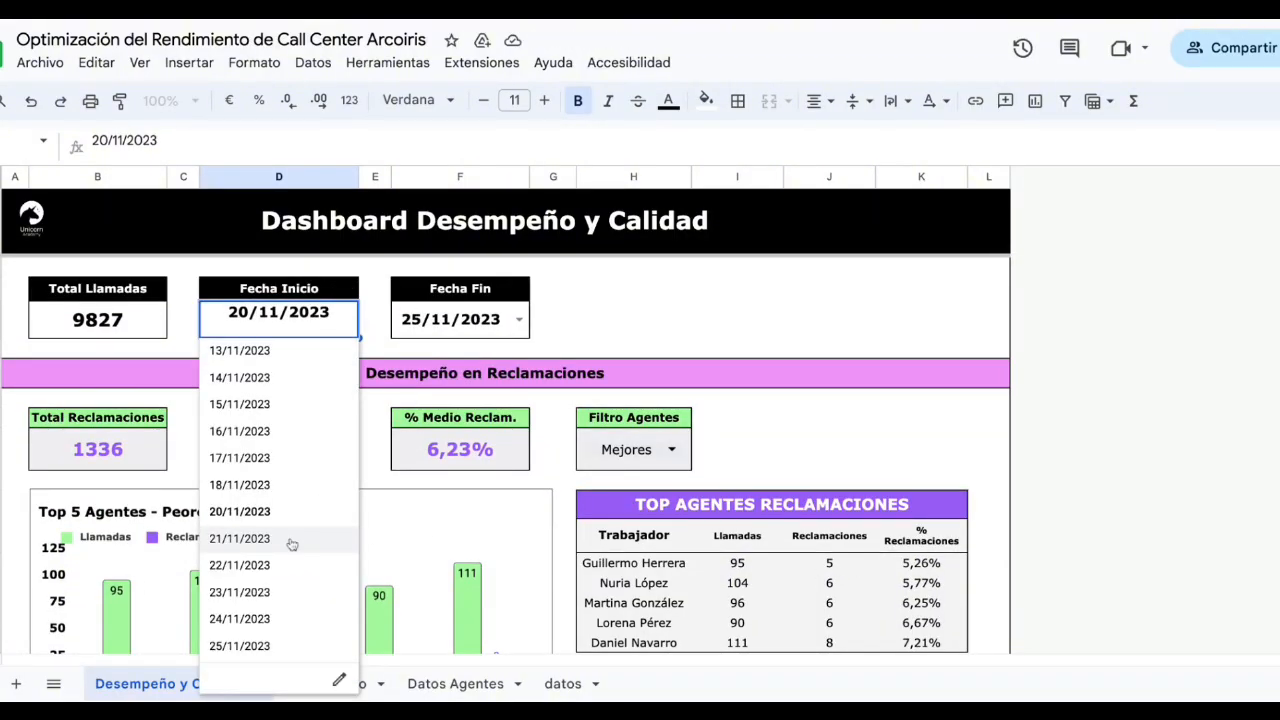
click(291, 543)
click(347, 327)
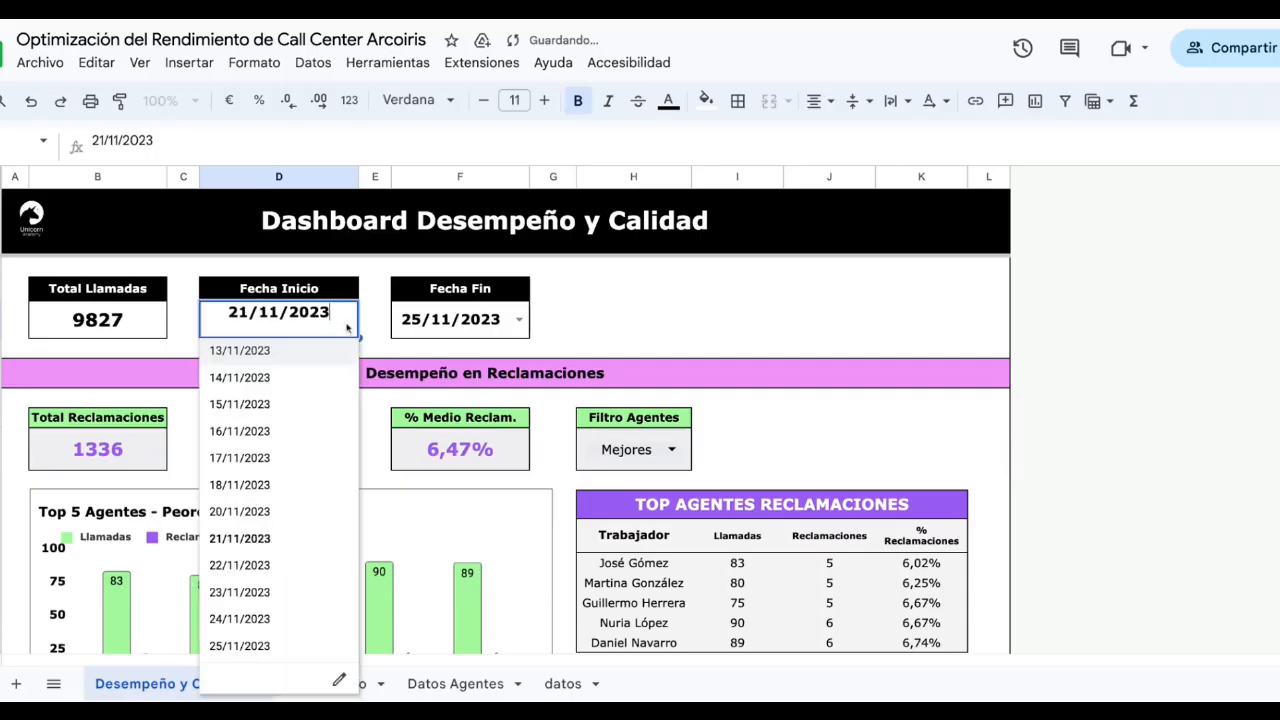
click(326, 350)
click(636, 291)
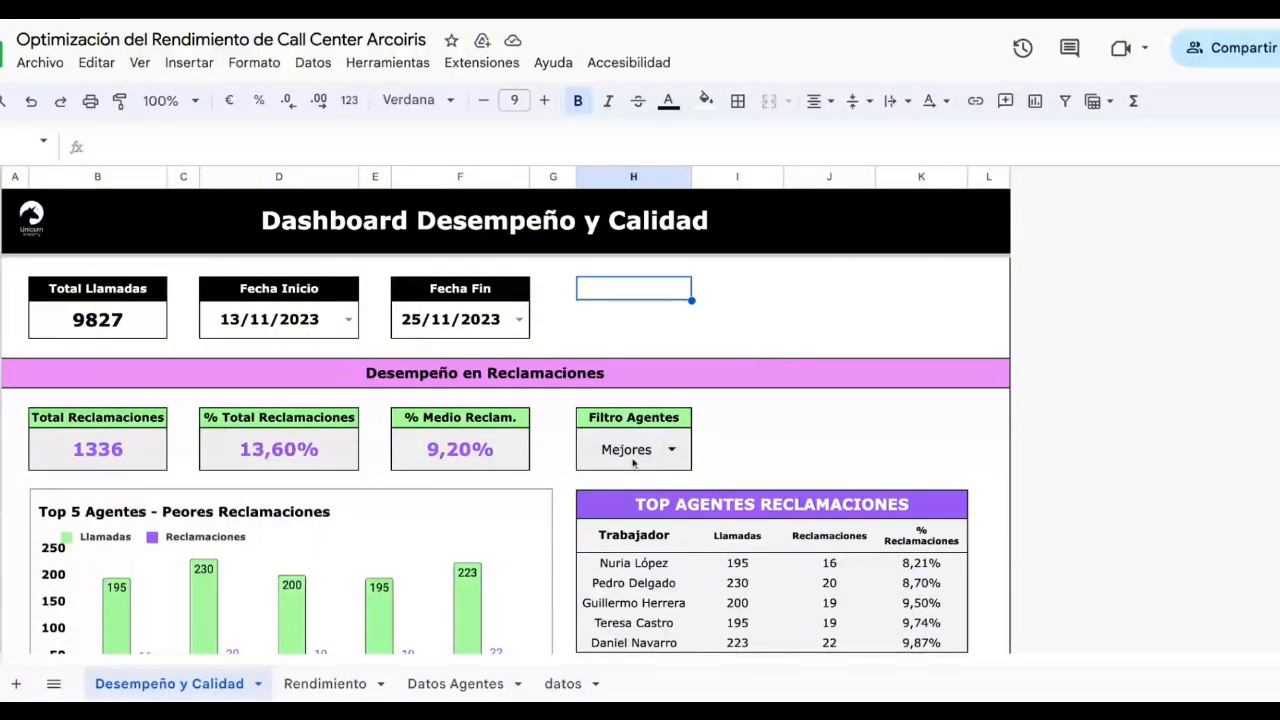
Inspect the SUMA formula behind the Total Llamadas indicator and leave it unedited
drag(0, 266, 0, 348)
click(112, 322)
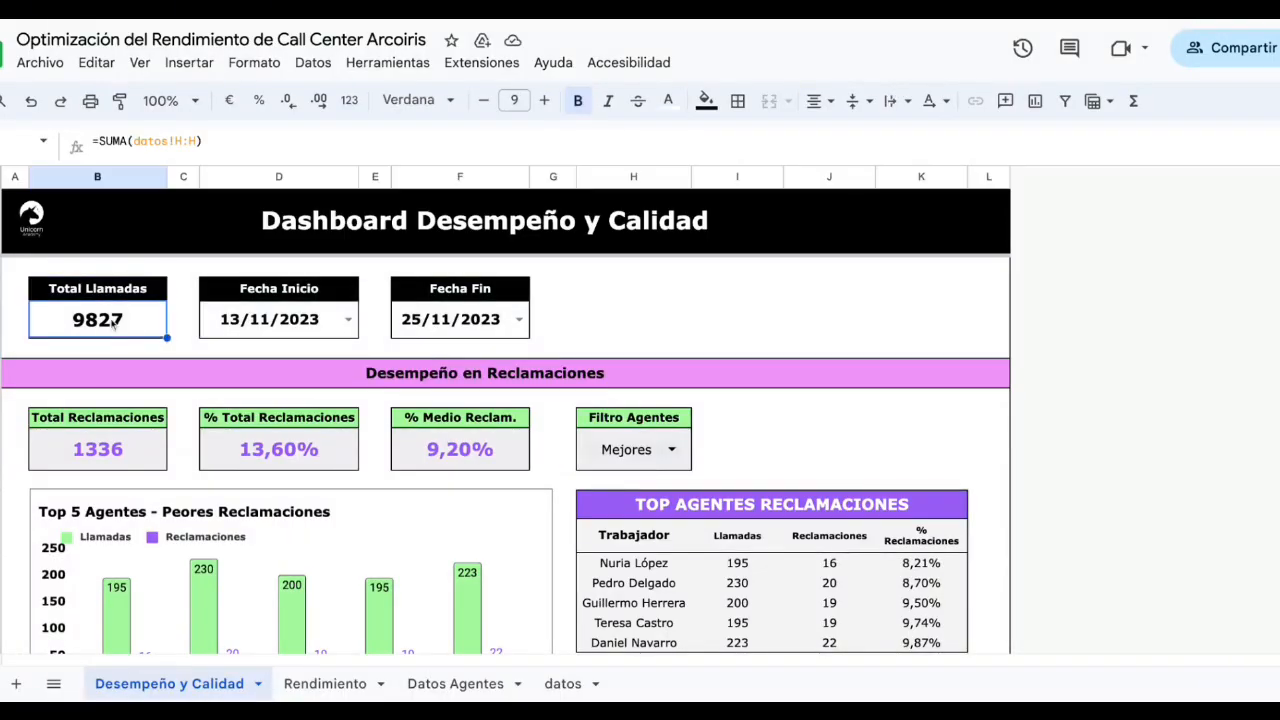
double_click(116, 318)
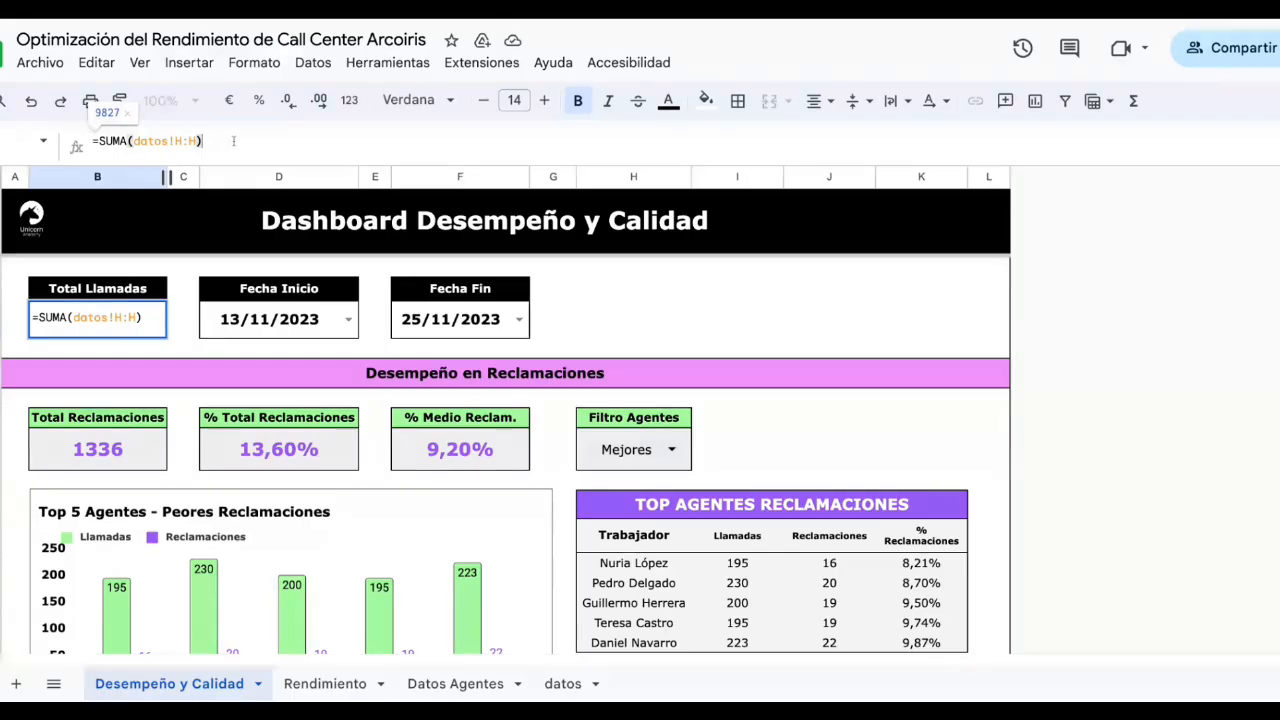
click(605, 301)
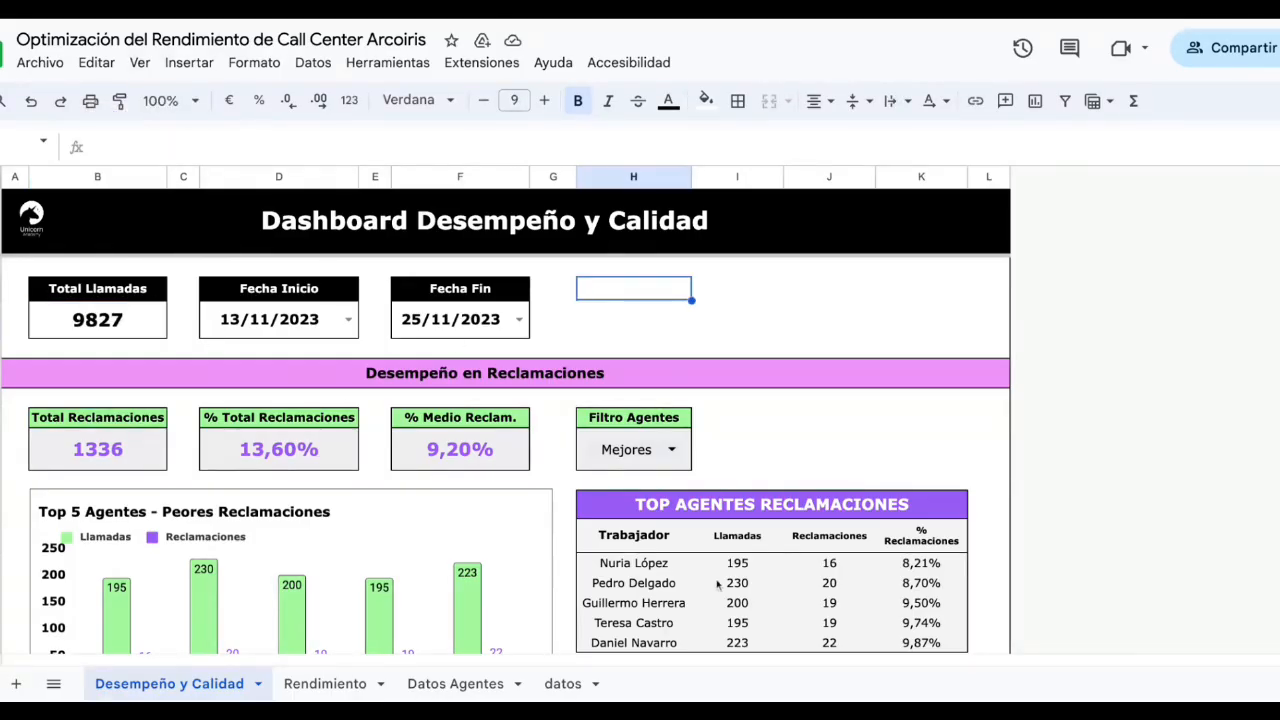
Check the llamadas source column H on the datos sheet
click(563, 683)
click(600, 286)
click(610, 176)
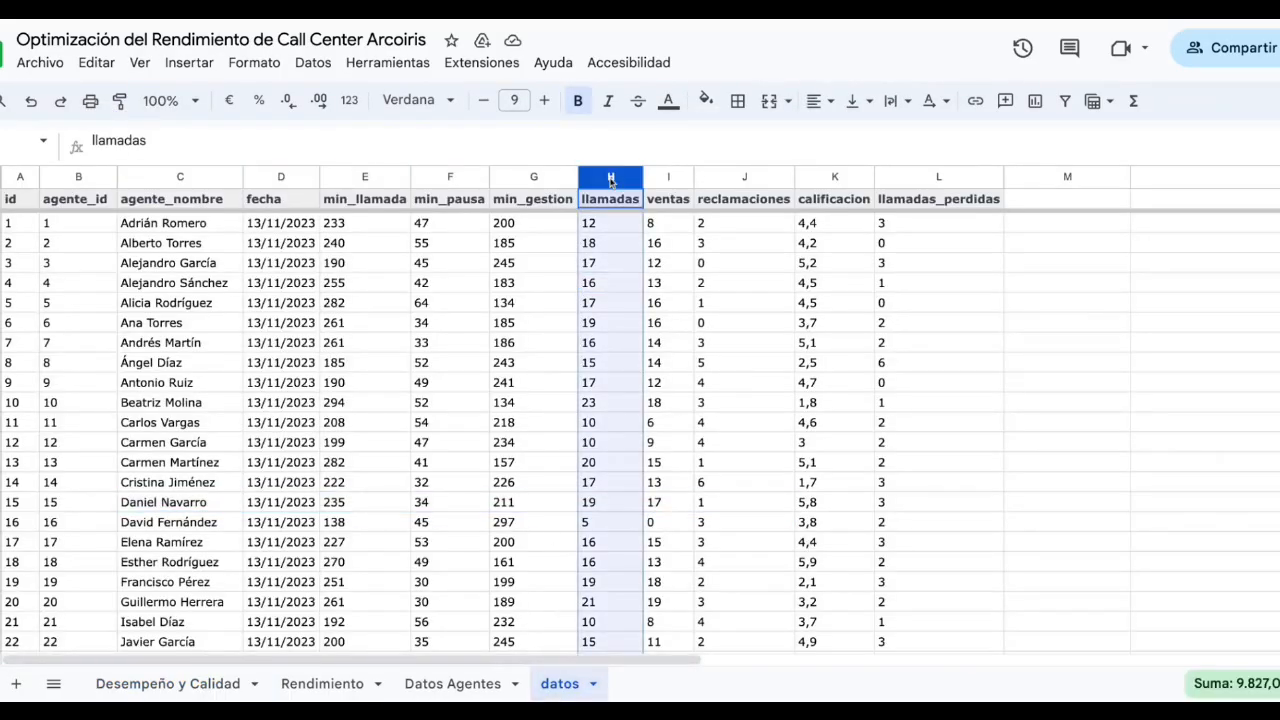
Review the SUMA formula behind Total Llamadas on the Desempeño y Calidad sheet
click(168, 683)
click(136, 323)
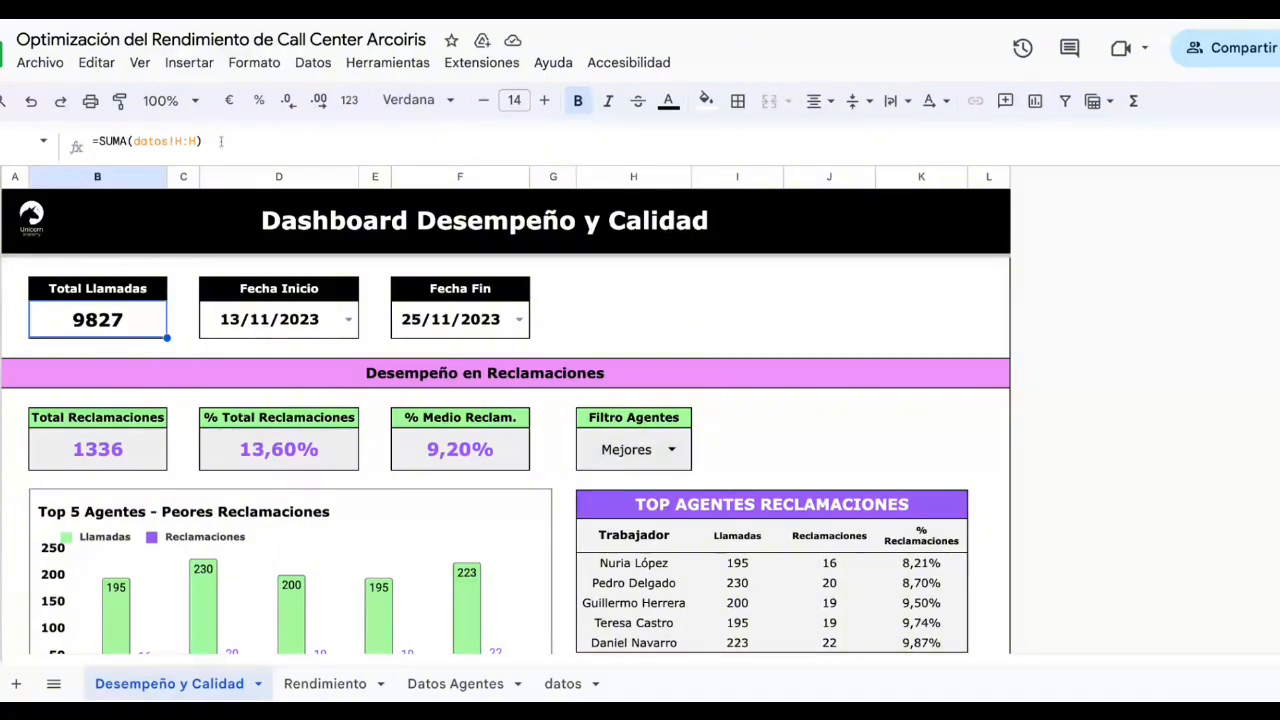
drag(205, 143, 92, 142)
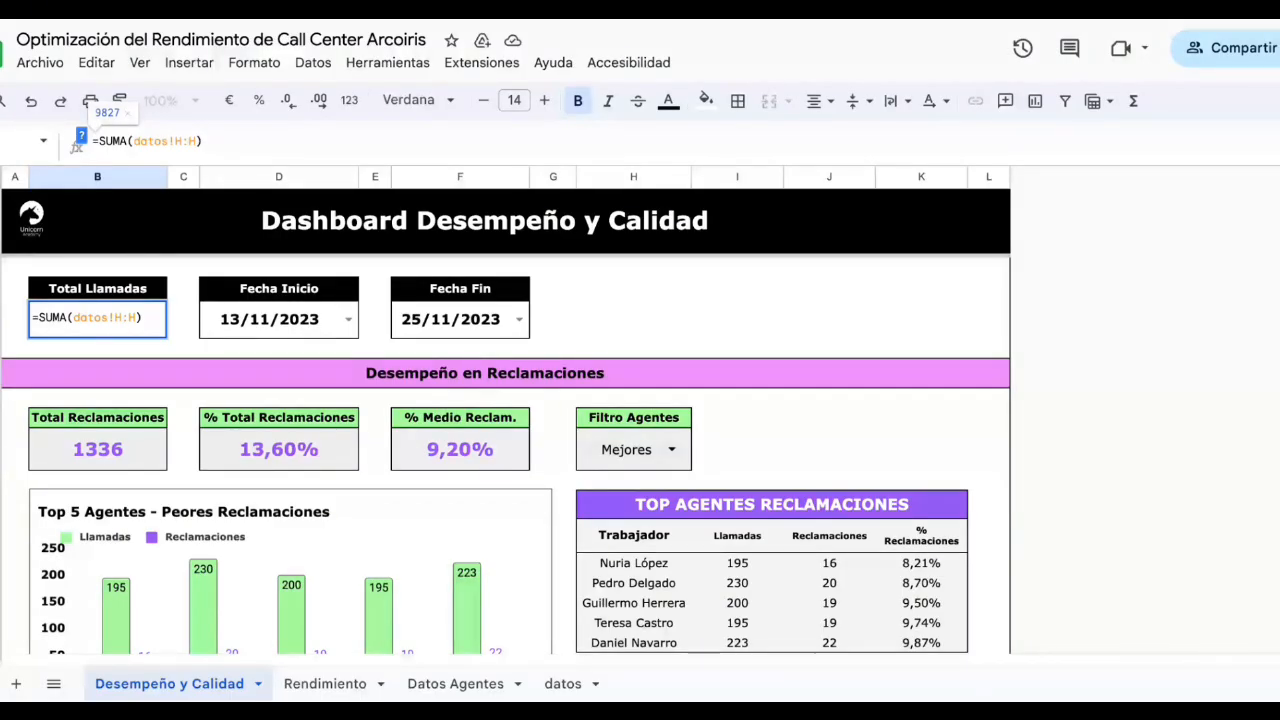
Check where the llamadas column ends on the datos sheet and select the last record's row
click(563, 683)
click(615, 444)
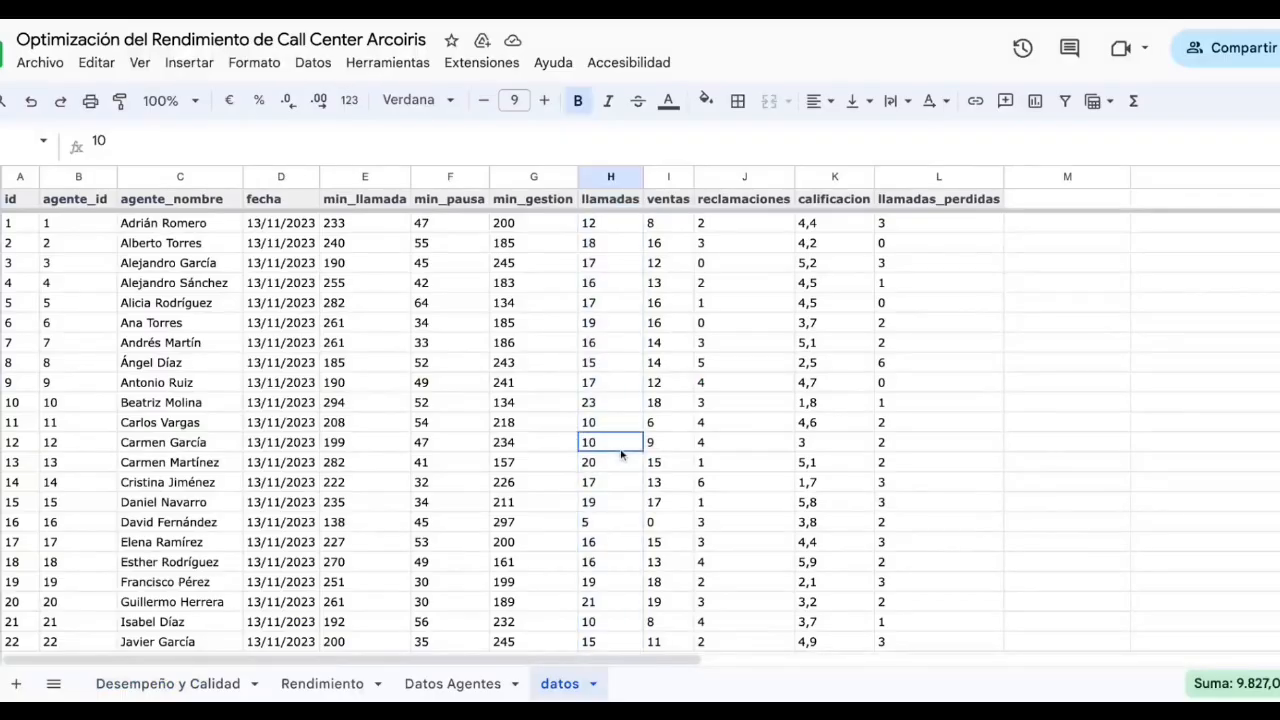
key(ctrl+Down)
key(Down)
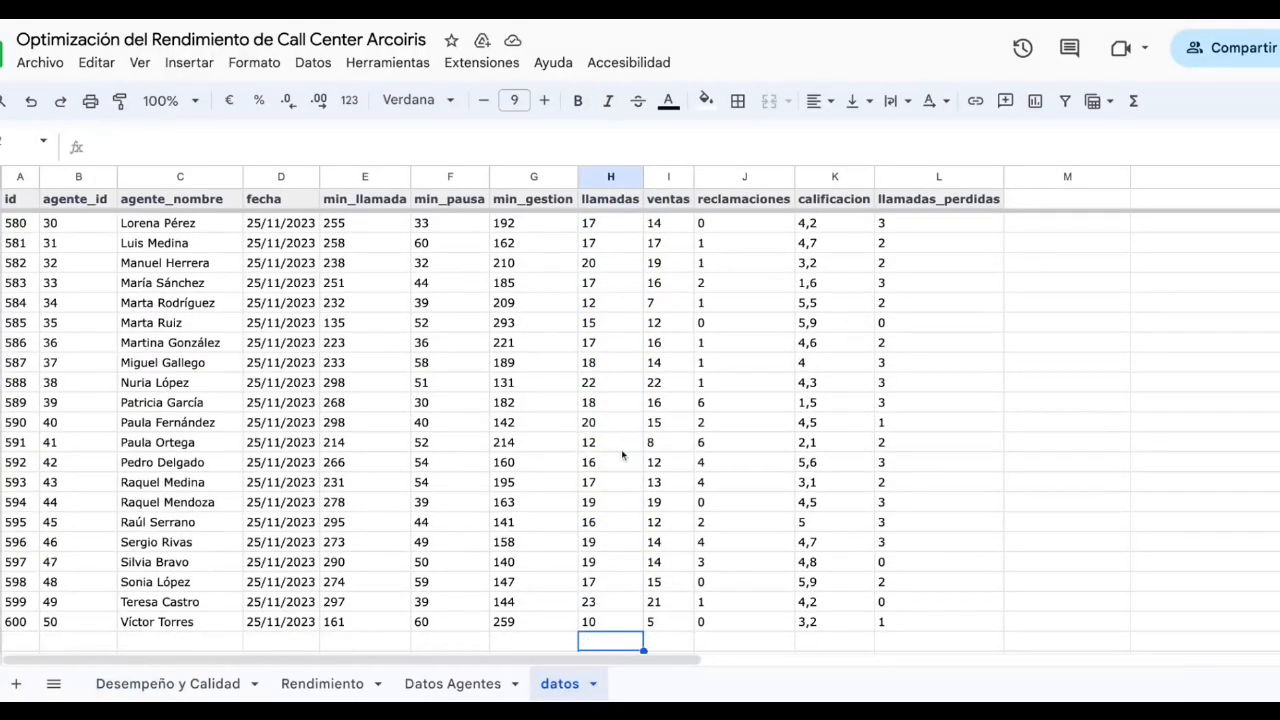
scroll(643, 480, down, 1)
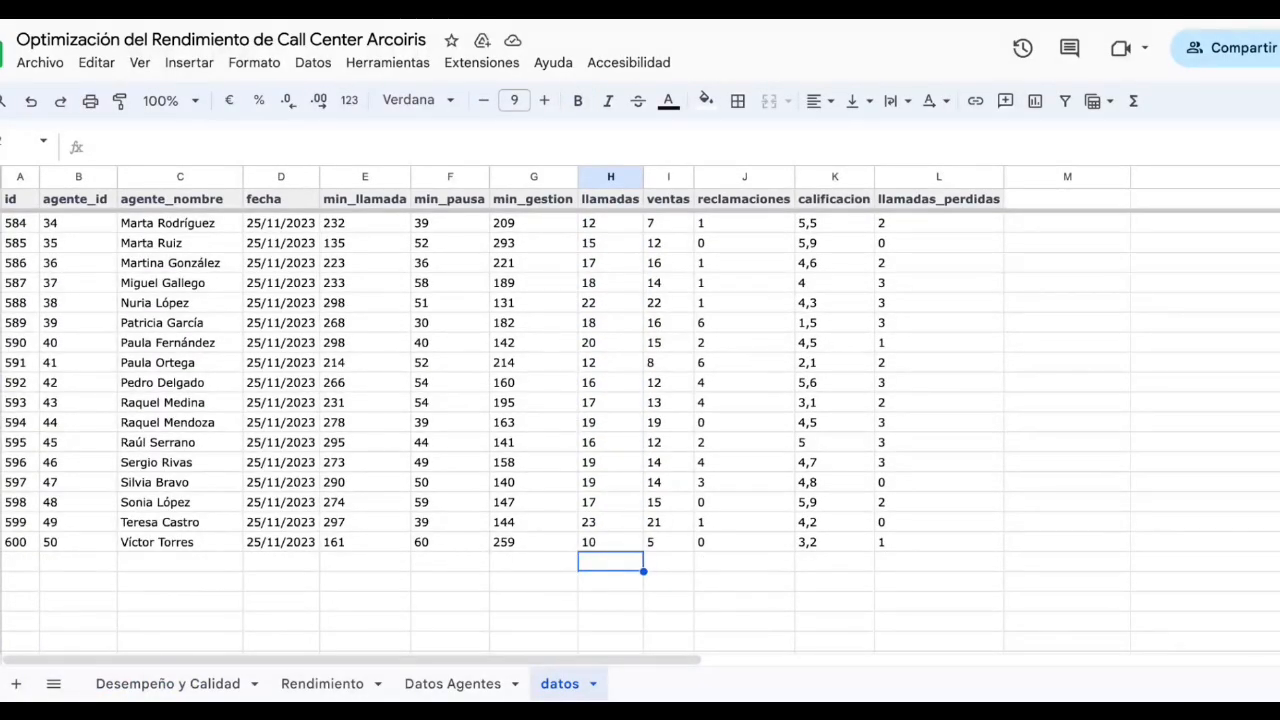
key(Up)
key(shift+space)
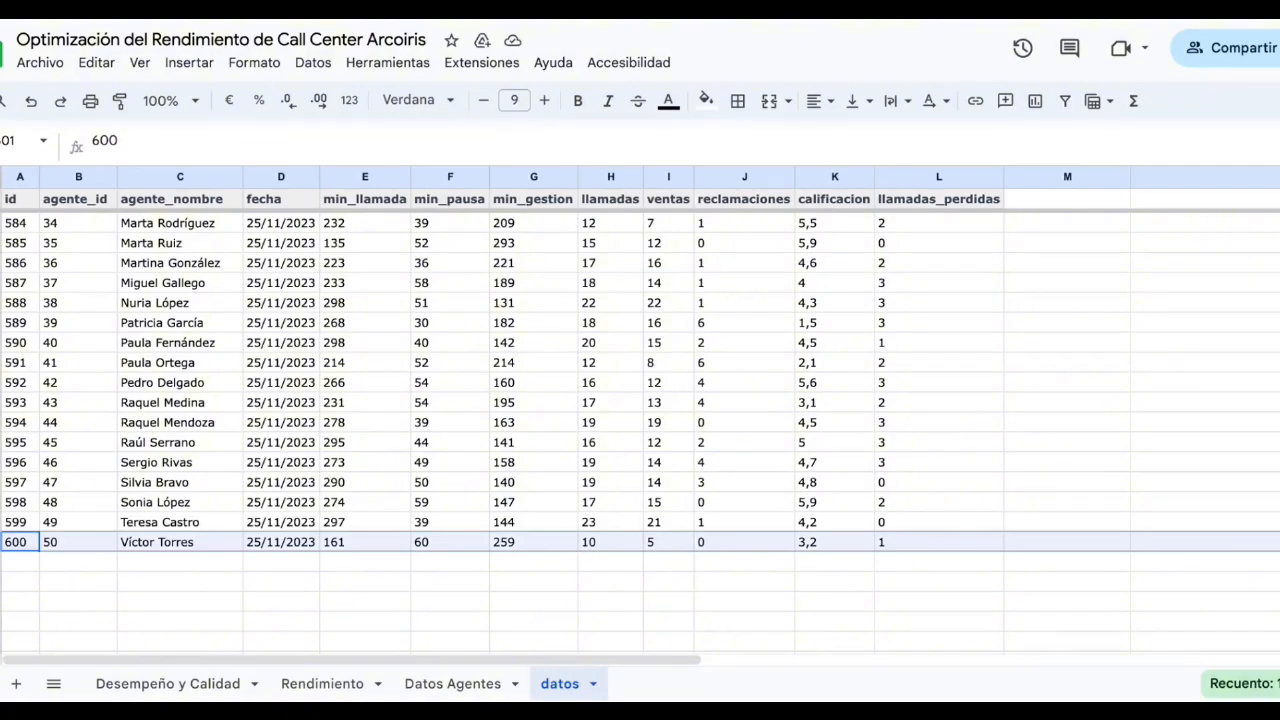
Enter 12 in the empty llamadas cell below the last record and delete it again
click(622, 563)
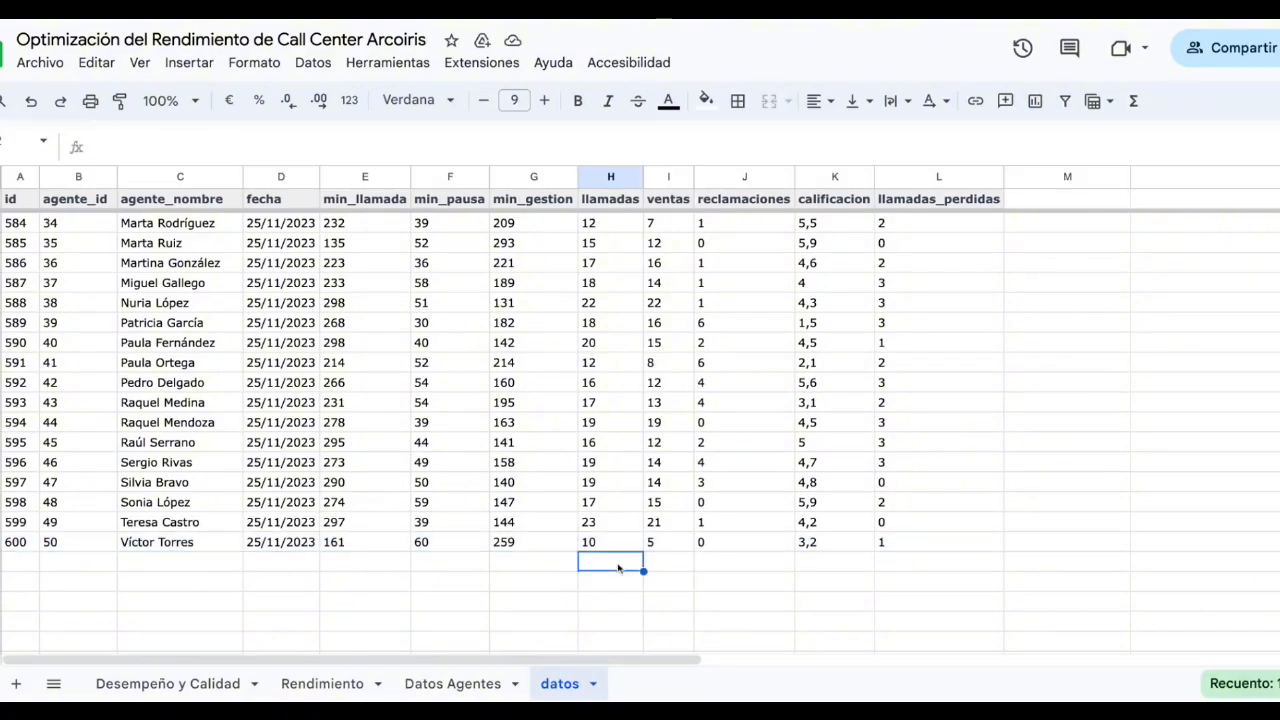
text(12)
key(Return)
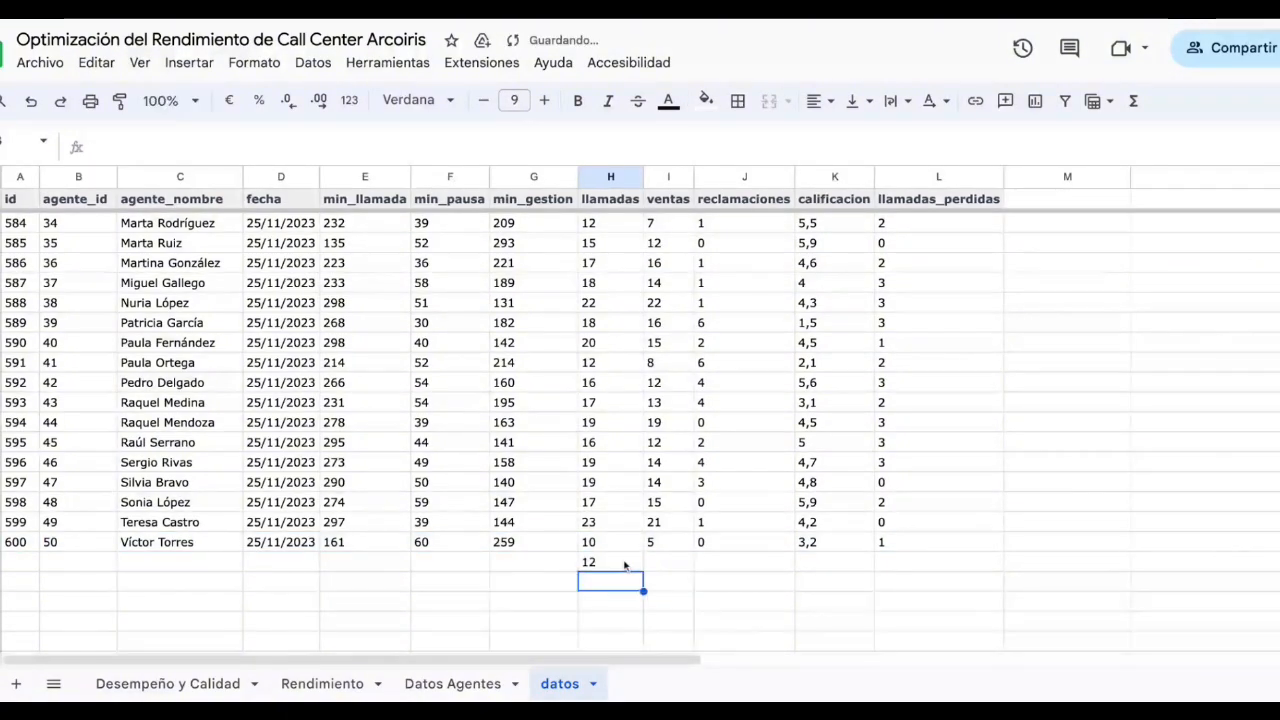
key(Up)
key(Delete)
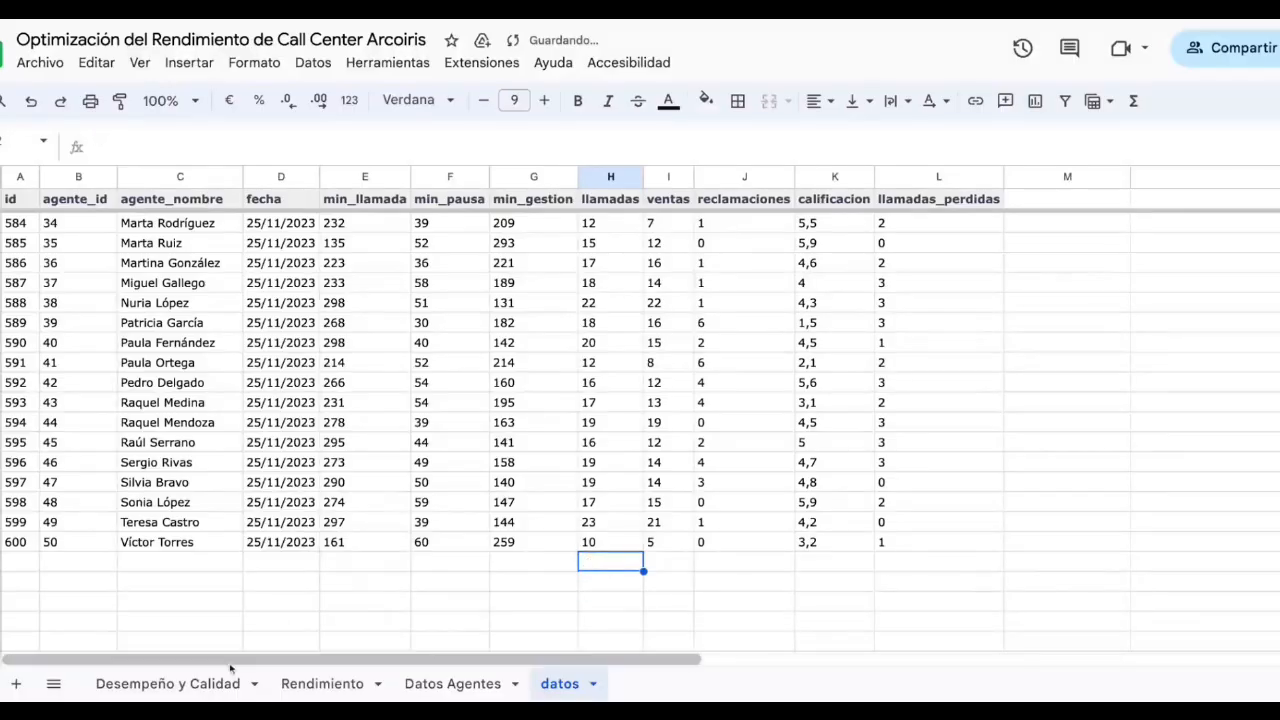
Review the Fecha Inicio and Fecha Fin filters on the Desempeño y Calidad sheet and view the Fecha Inicio date options
click(168, 683)
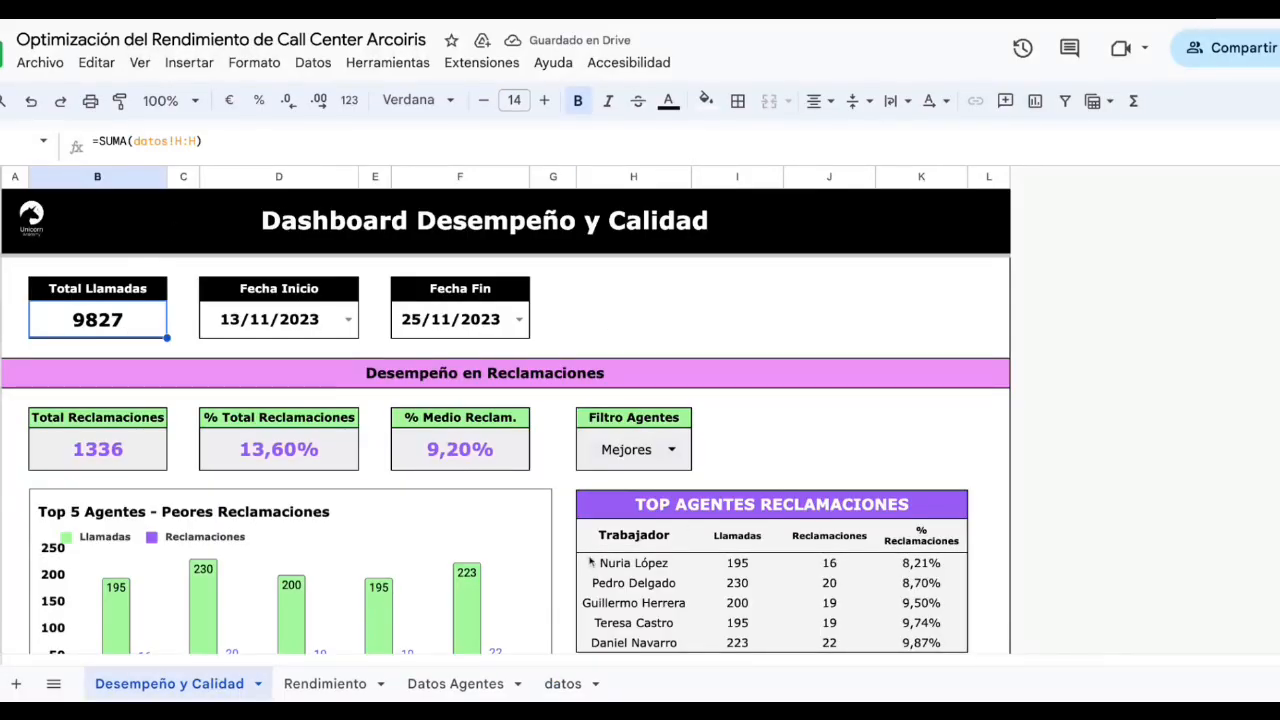
scroll(600, 563, down, 10)
scroll(600, 563, up, 10)
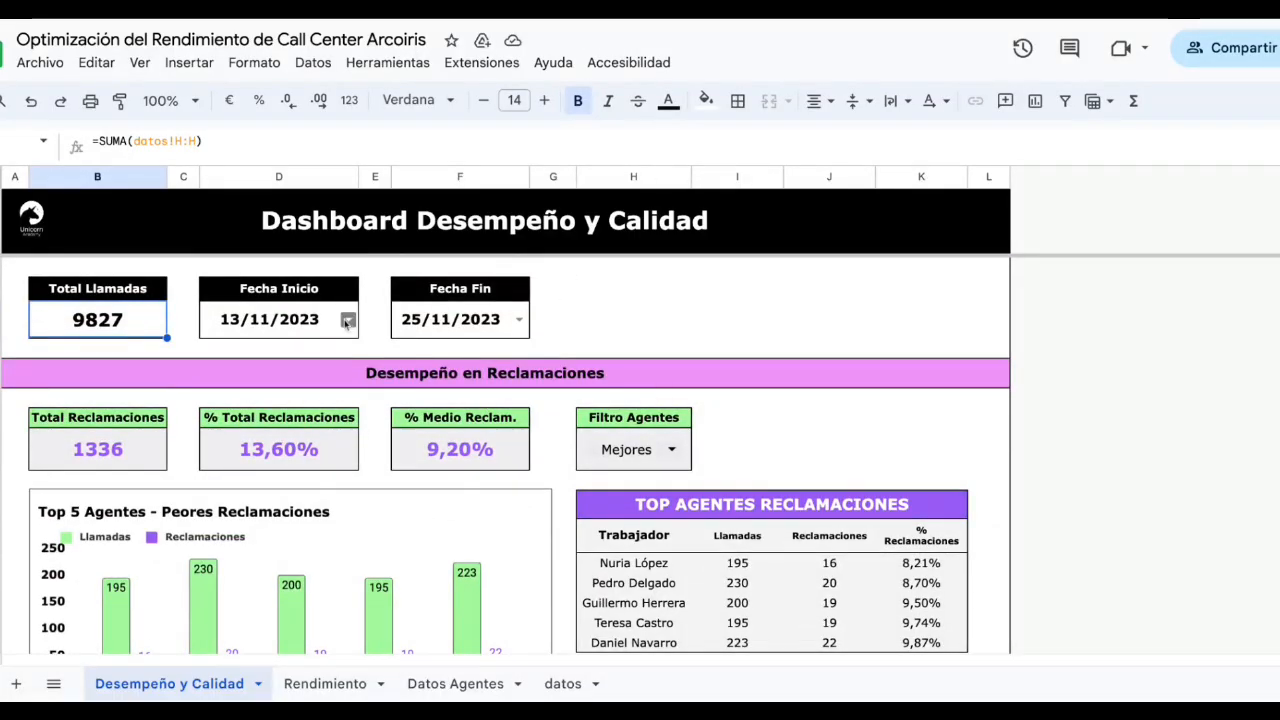
click(274, 304)
click(480, 315)
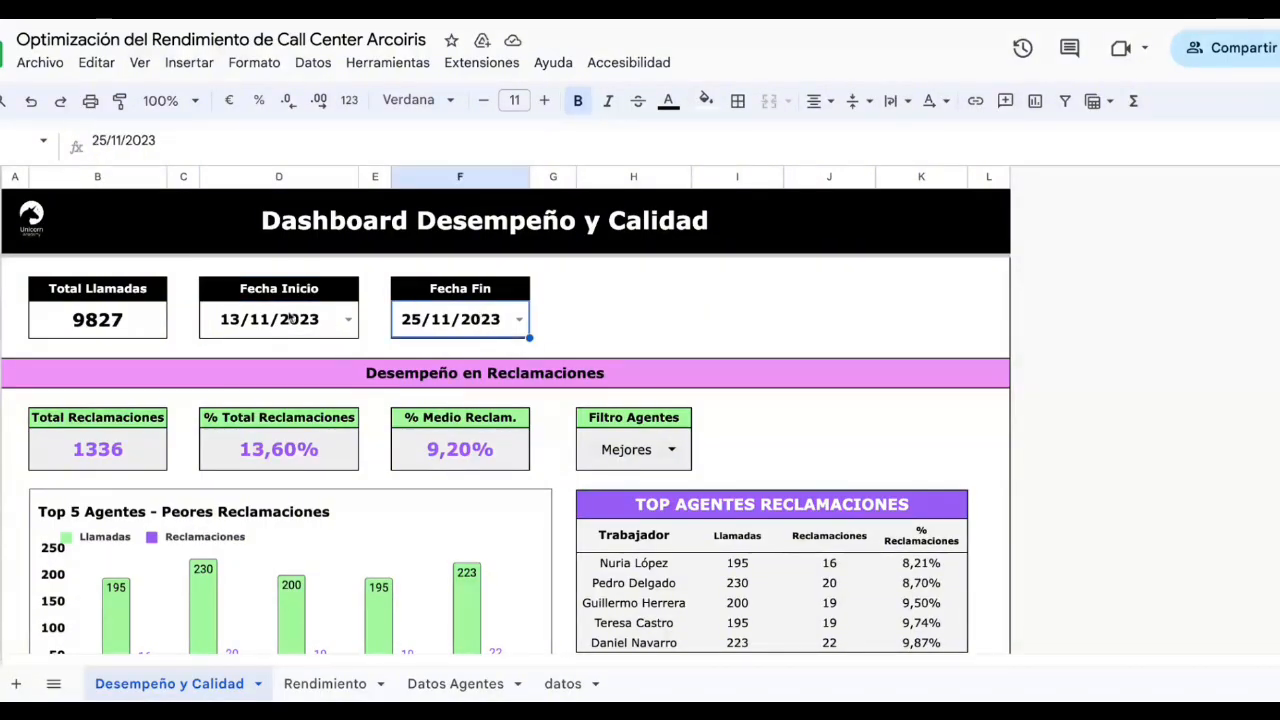
click(292, 318)
click(347, 318)
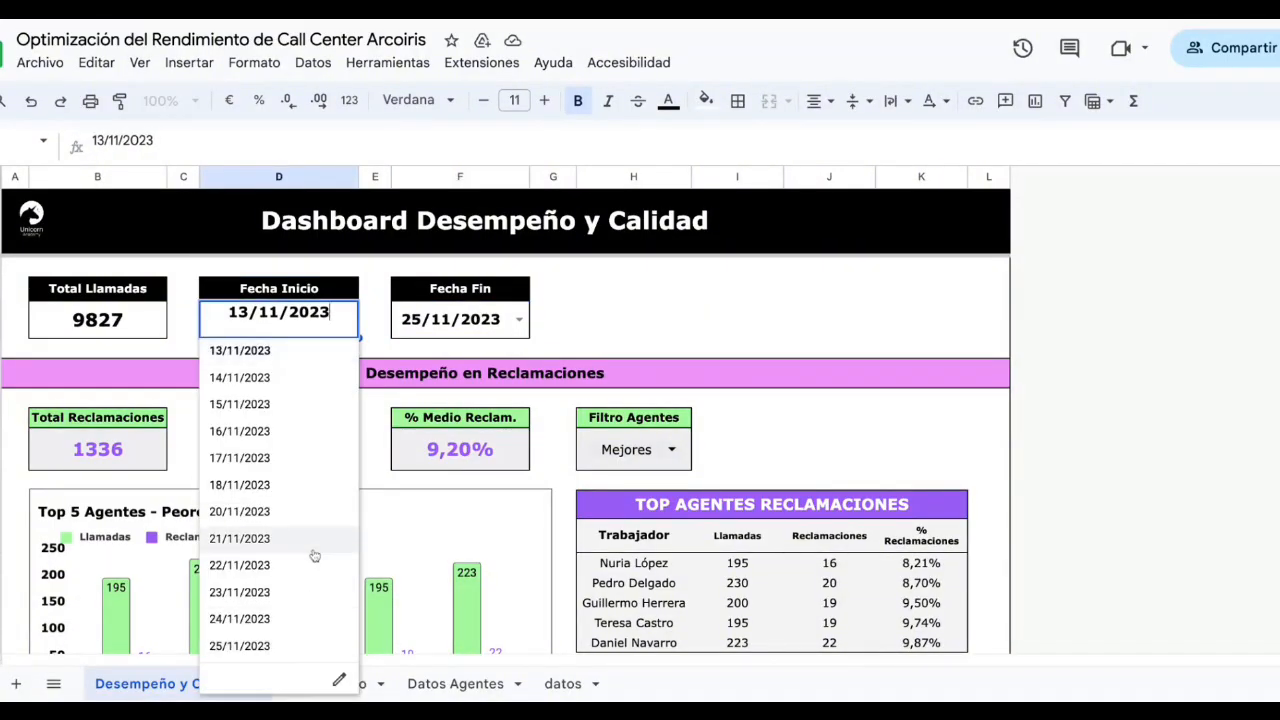
click(652, 292)
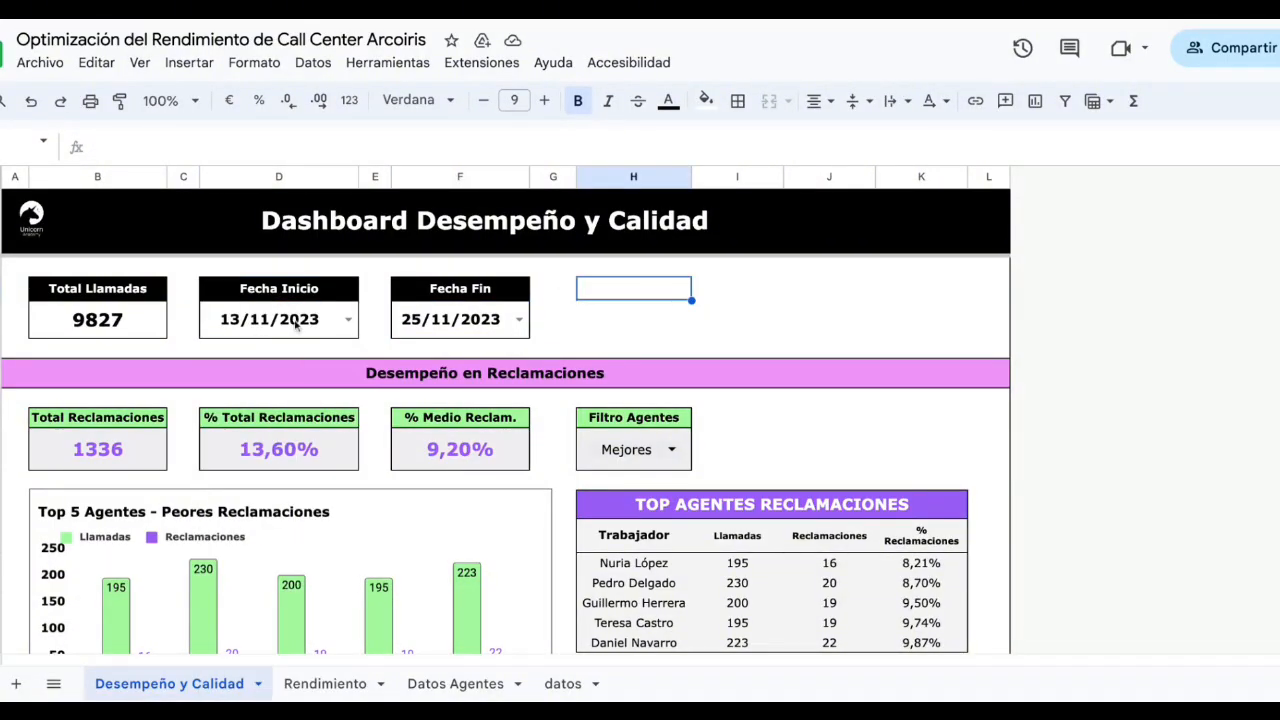
Open the data validation rule of the Fecha Inicio cell and choose the criterion Menú desplegable (de un intervalo)
click(273, 323)
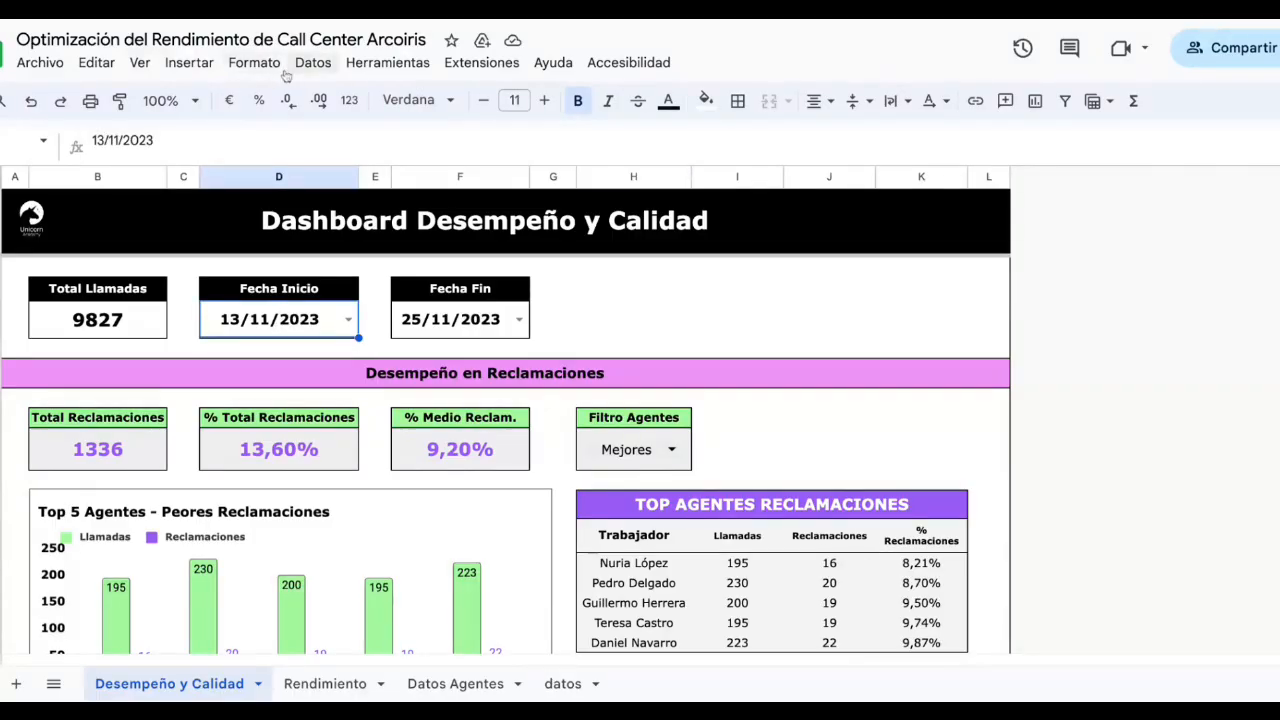
click(213, 70)
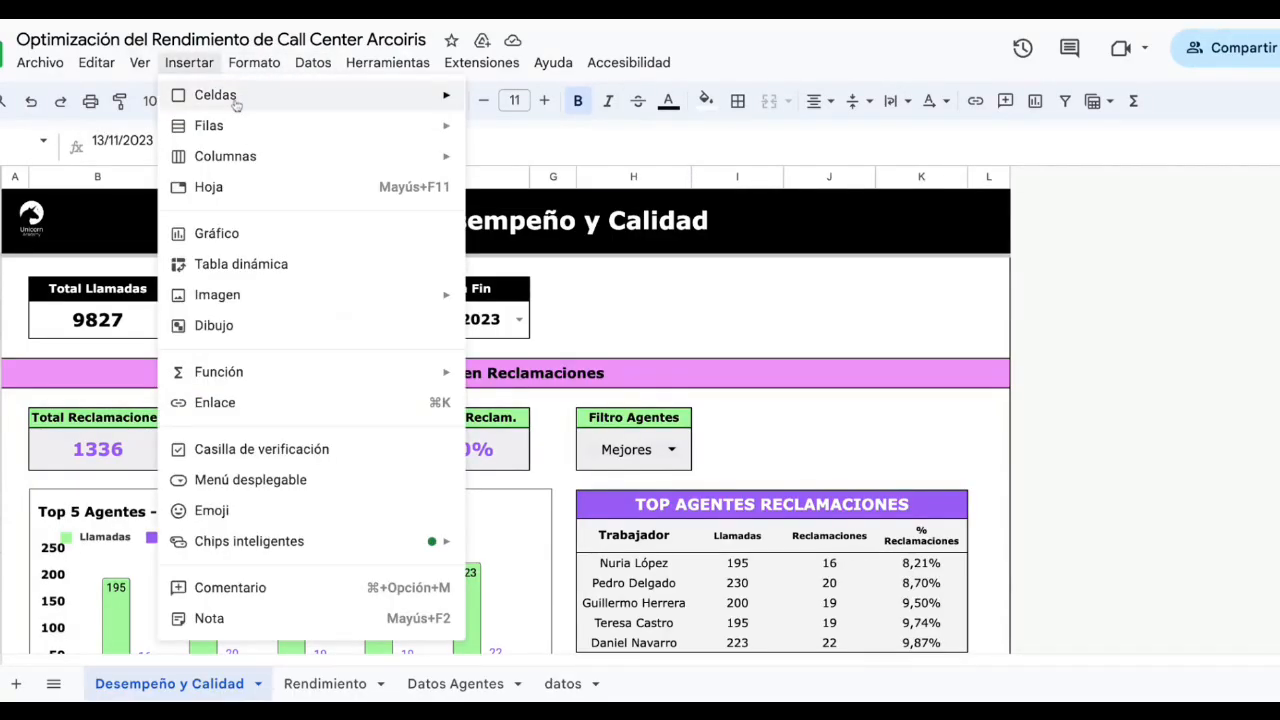
click(305, 482)
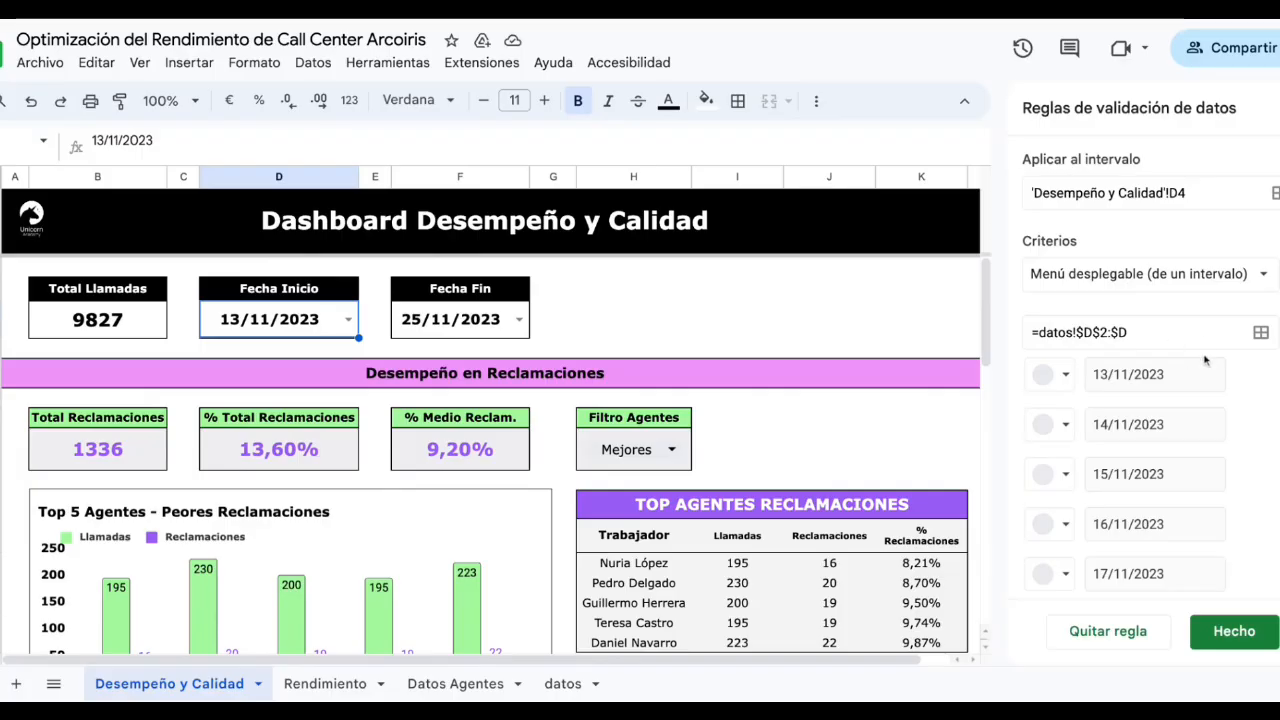
scroll(1200, 330, down, 3)
scroll(1200, 330, up, 3)
click(1227, 280)
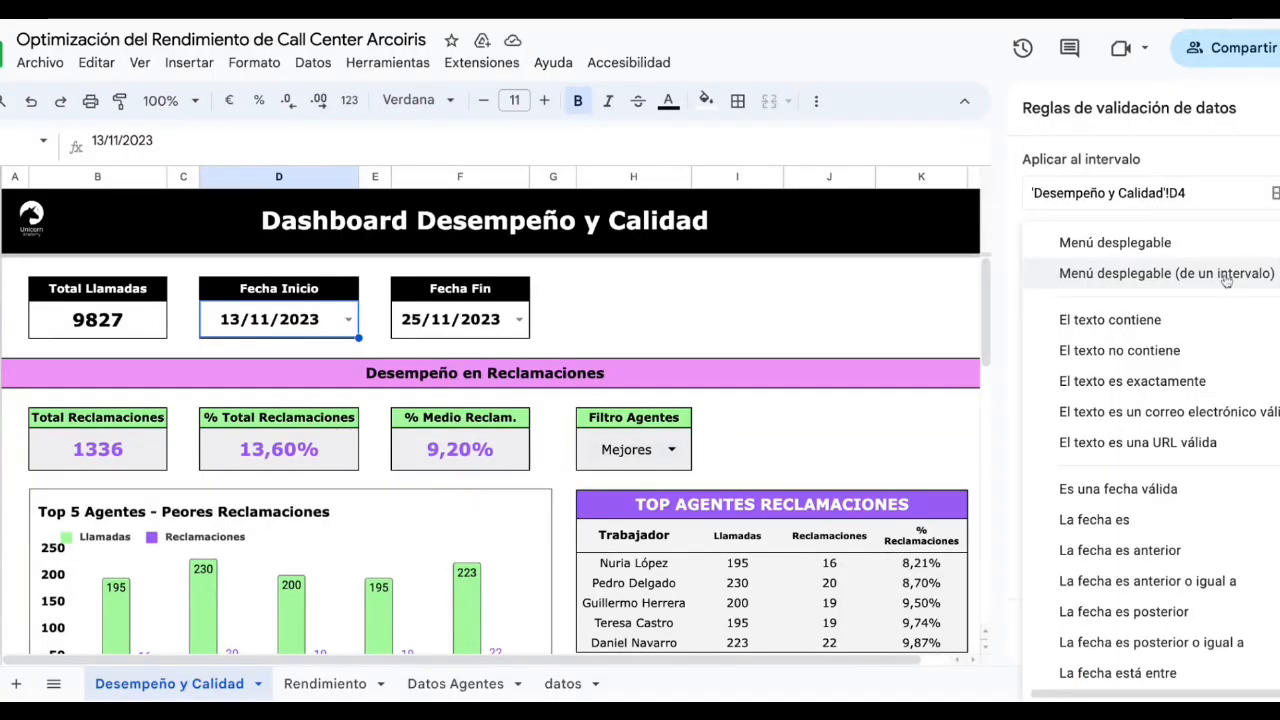
click(1168, 275)
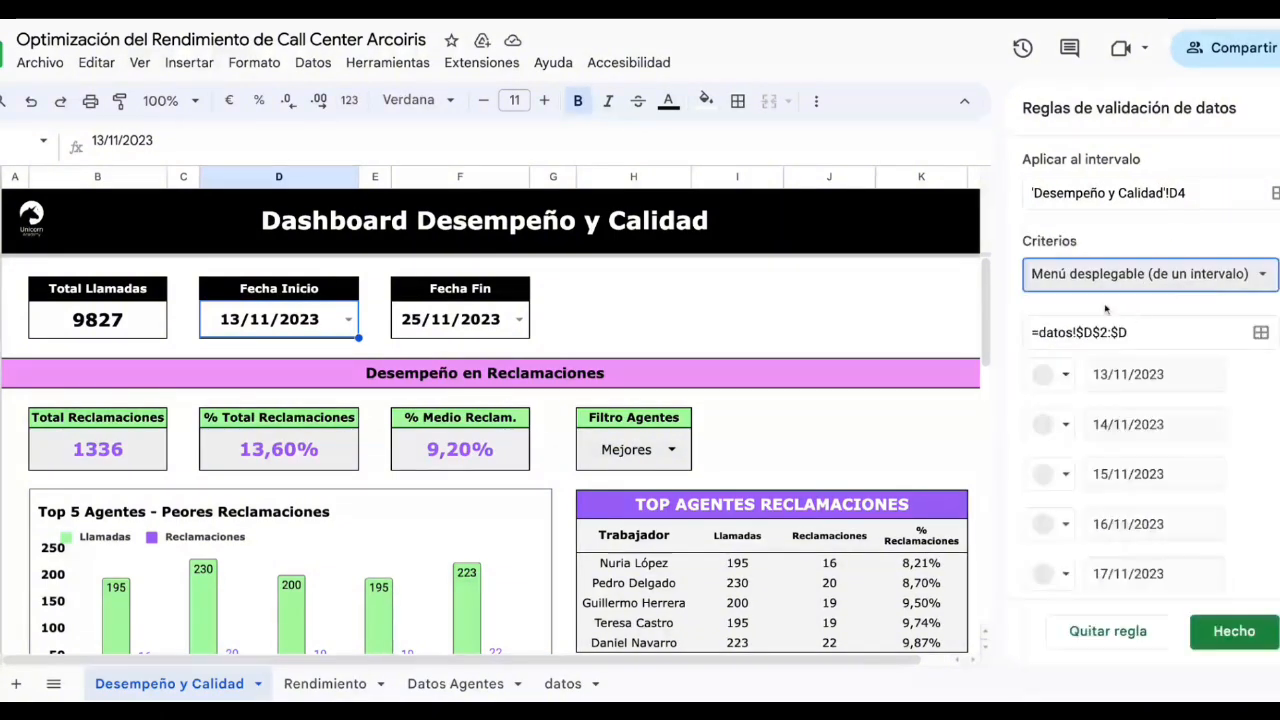
Set the Fecha Inicio dropdown's source range to datos!D2:D, from the first date down the whole fecha column
click(1262, 333)
click(629, 368)
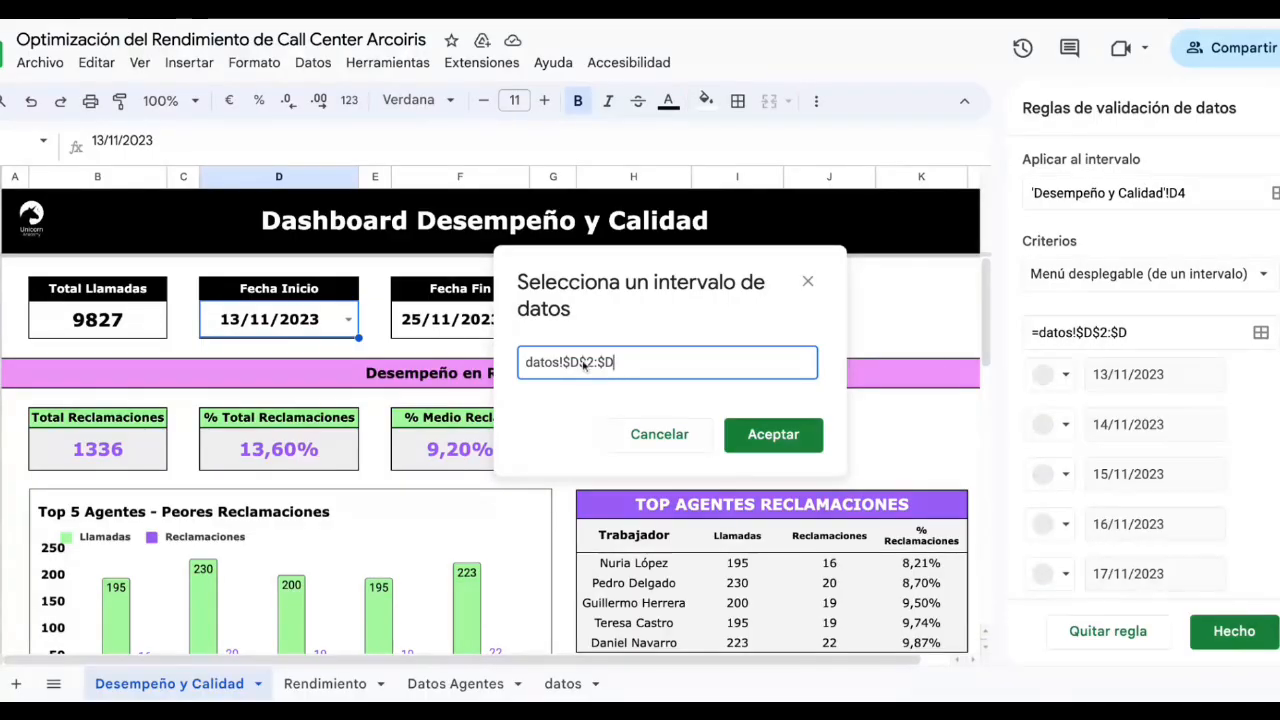
click(563, 683)
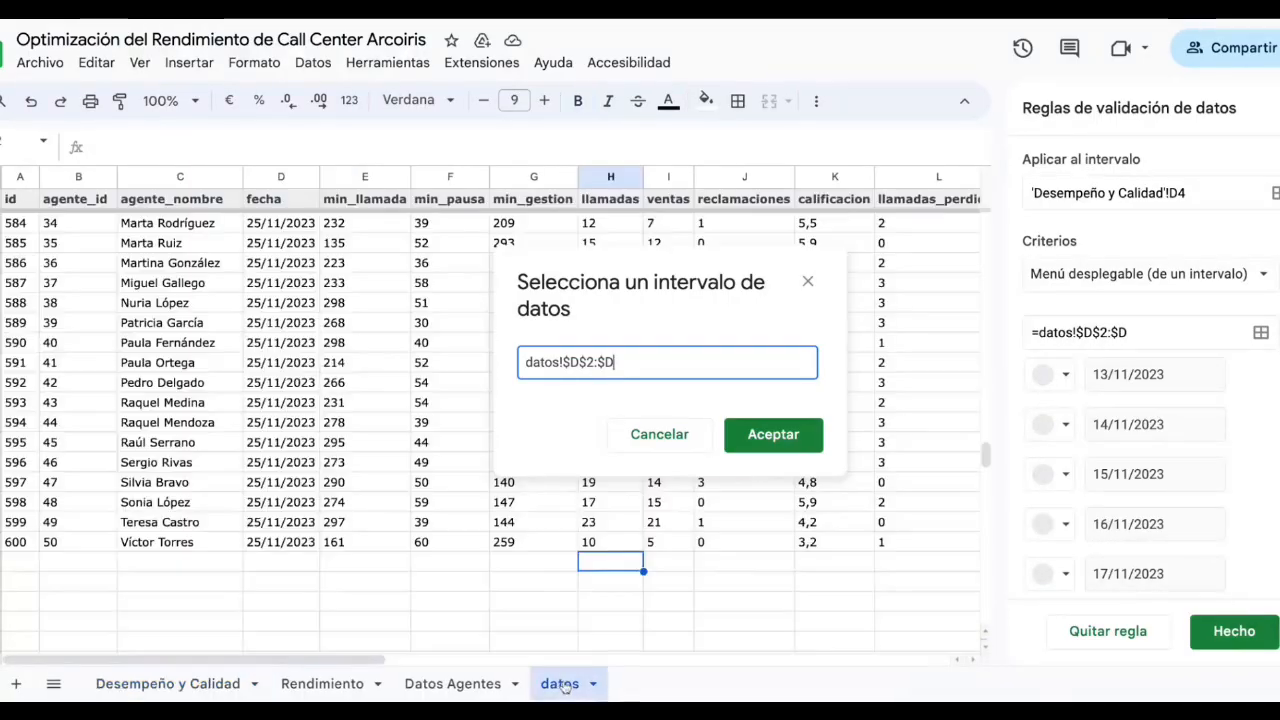
click(282, 177)
scroll(361, 287, up, 20)
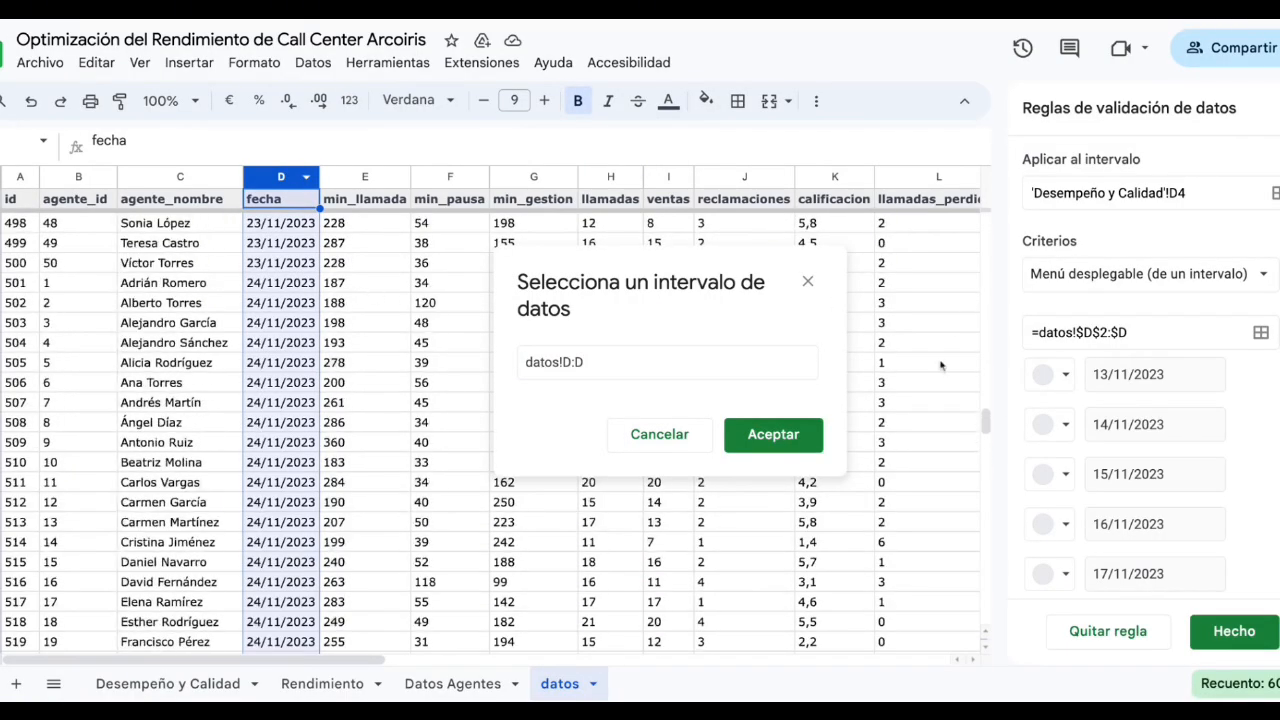
scroll(986, 425, up, 20)
click(281, 222)
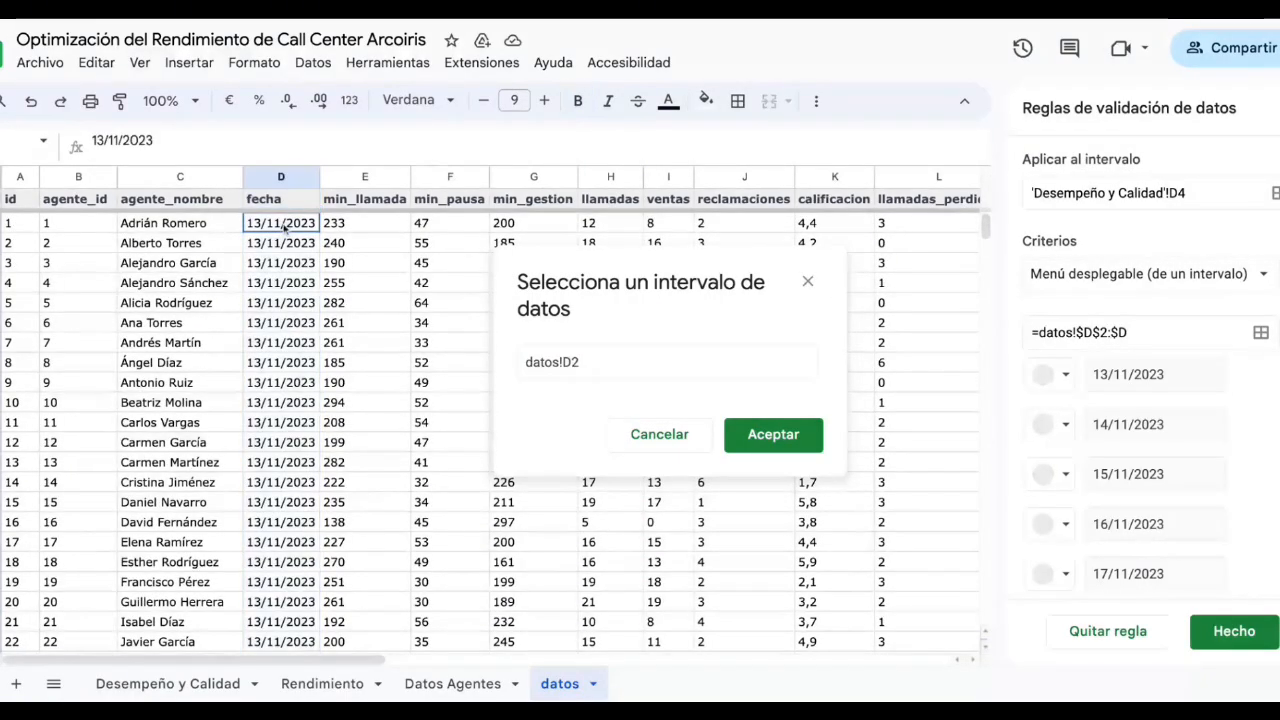
click(608, 355)
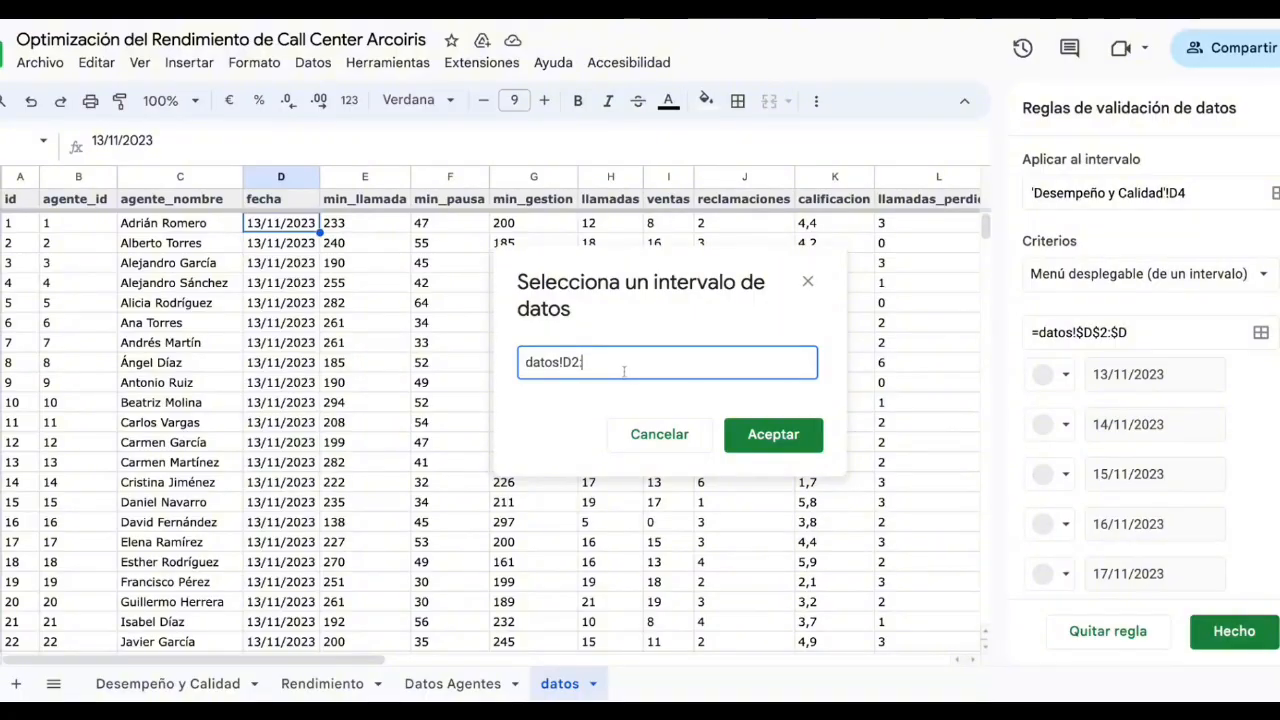
text(:D)
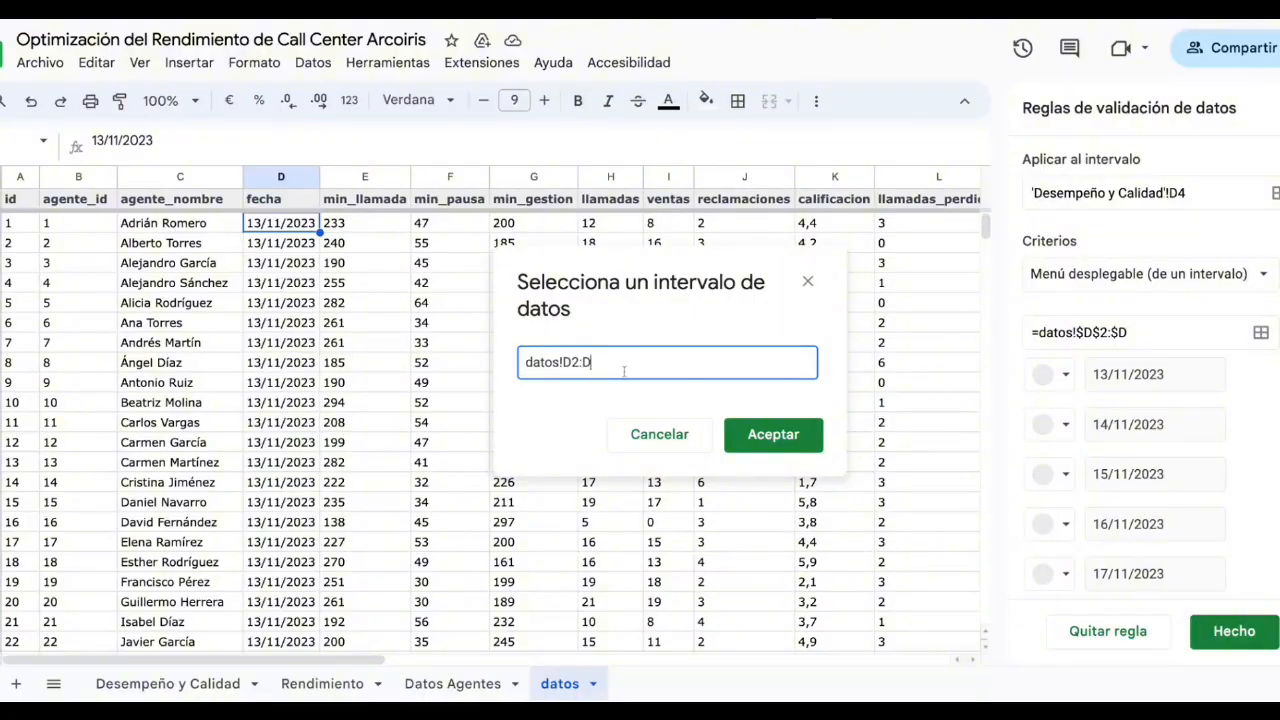
click(773, 435)
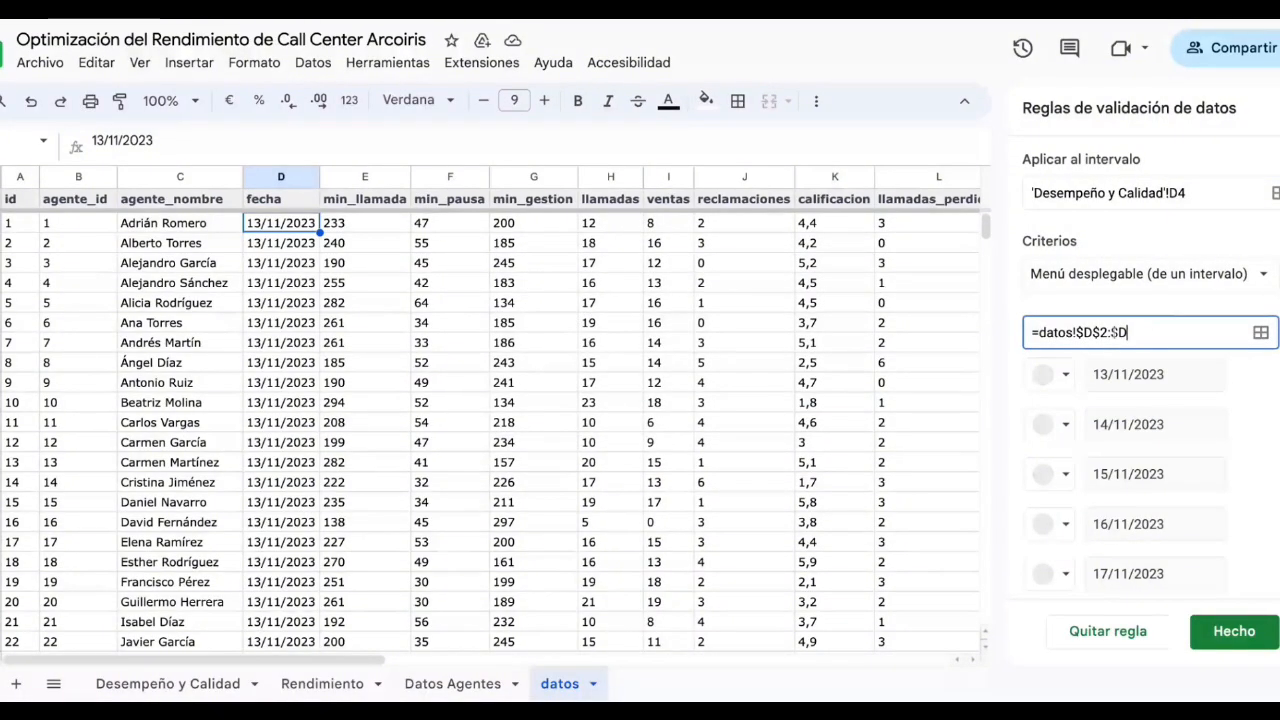
Examine the fecha column down to its last record and the empty cell below, leaving the dropdown's source range unchanged
scroll(311, 518, down, 5)
scroll(300, 490, down, 15)
scroll(310, 450, up, 7)
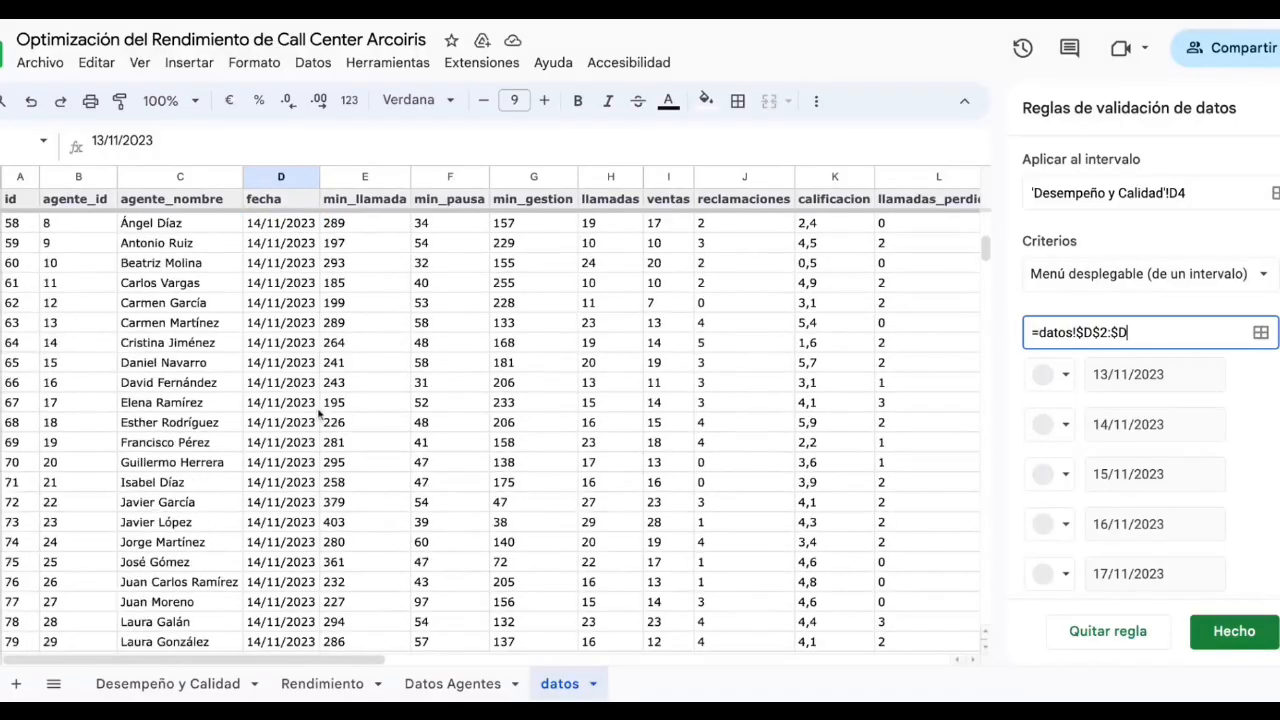
scroll(350, 480, down, 8)
click(311, 504)
key(super+Down)
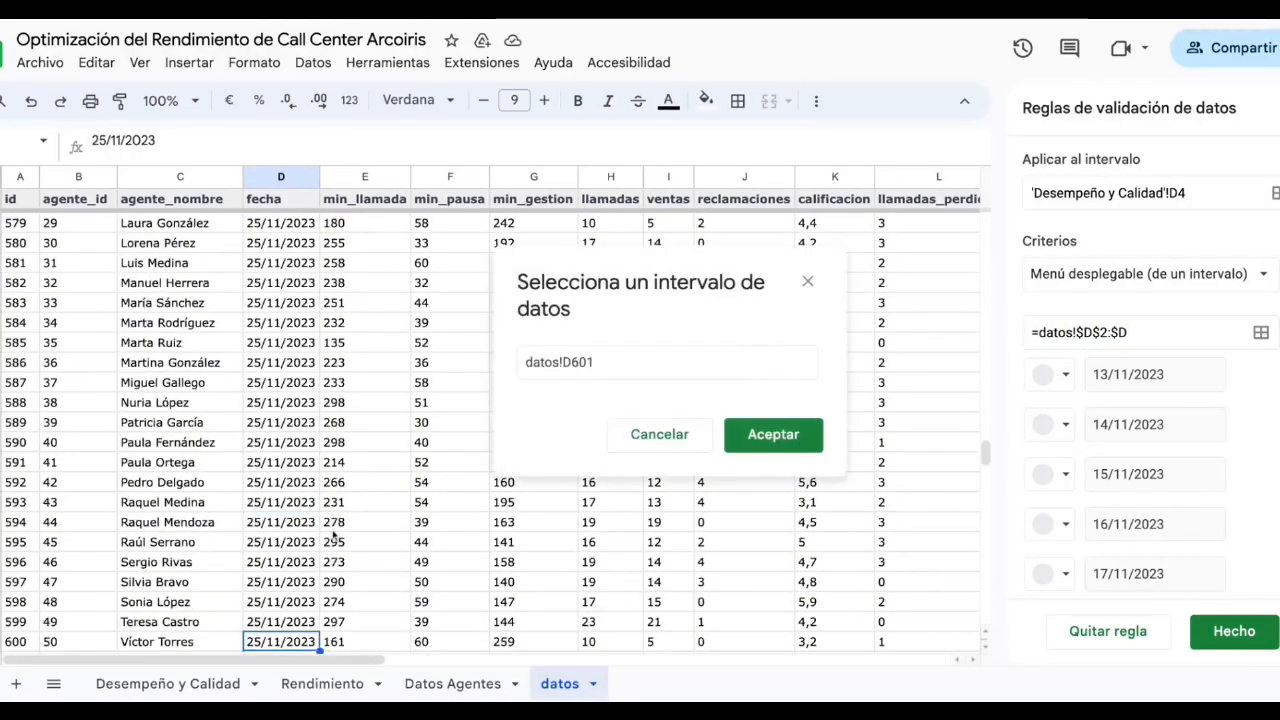
key(Down)
key(Down)
key(Up)
key(Up)
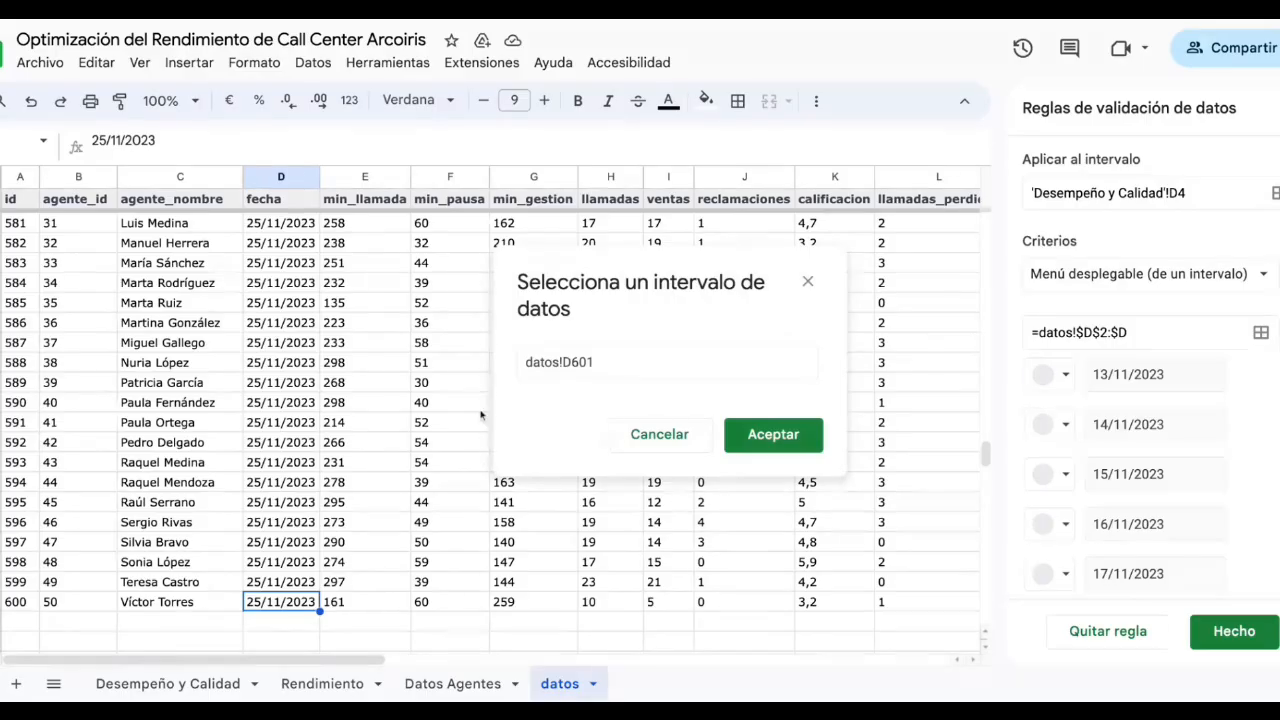
click(807, 281)
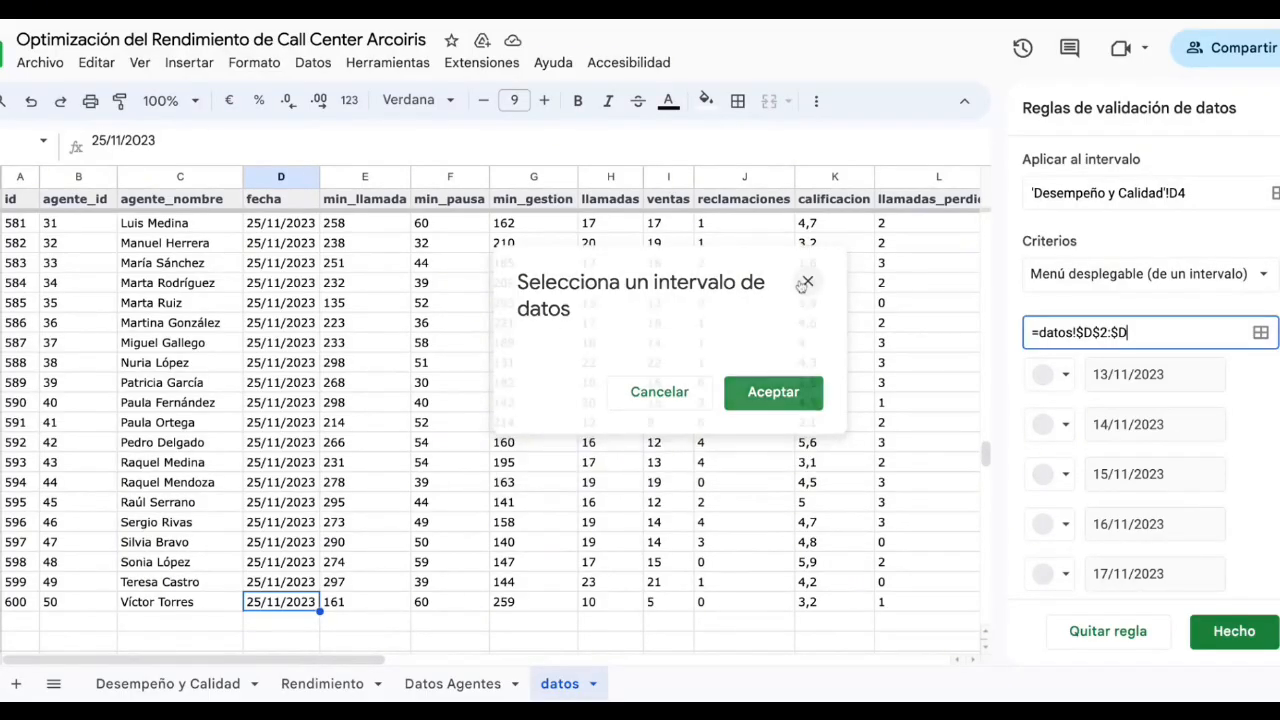
click(262, 621)
click(805, 281)
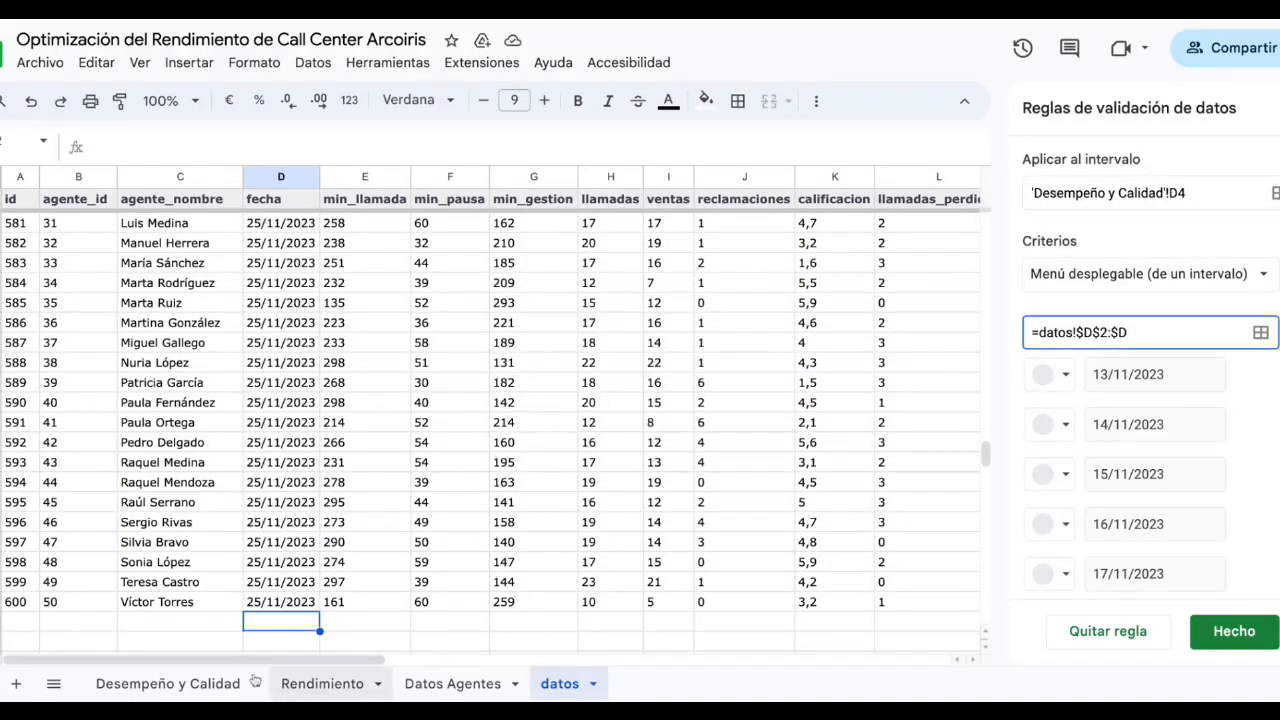
Compare the date options offered by the Fecha Inicio filter on Desempeño y Calidad with those listed in its validation rule
click(168, 683)
click(348, 319)
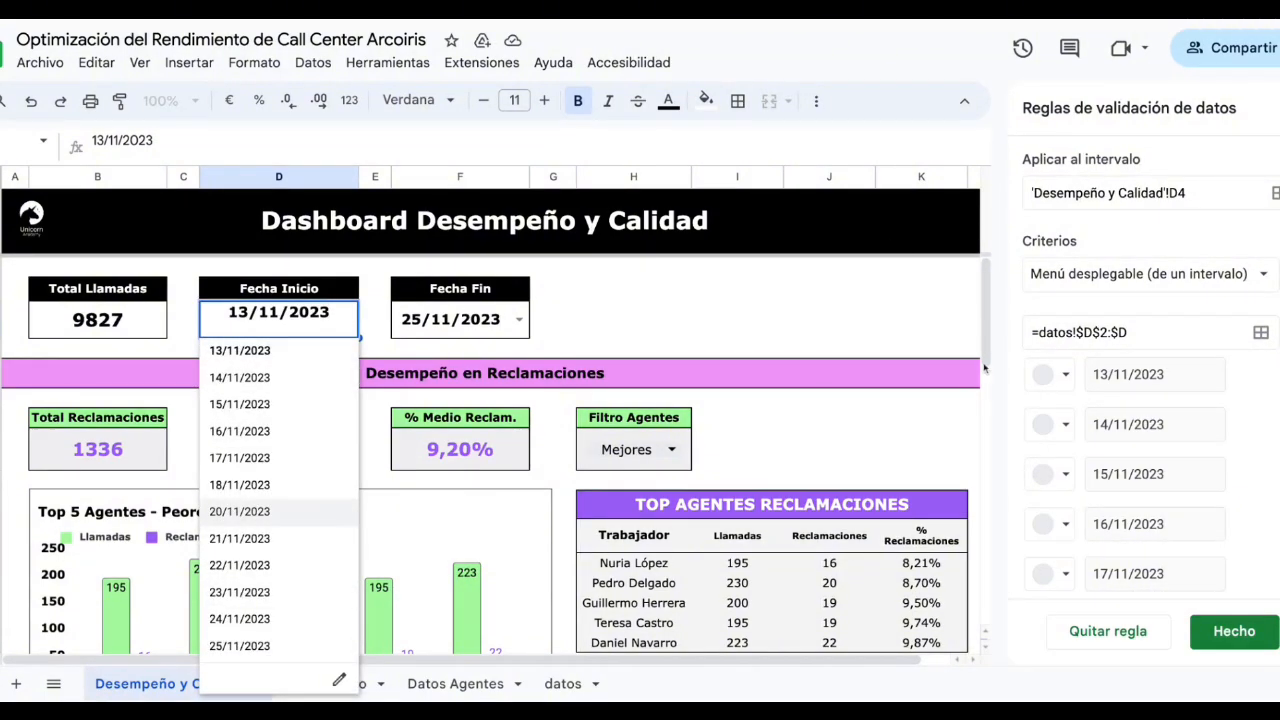
scroll(1178, 481, down, 5)
scroll(1178, 481, up, 5)
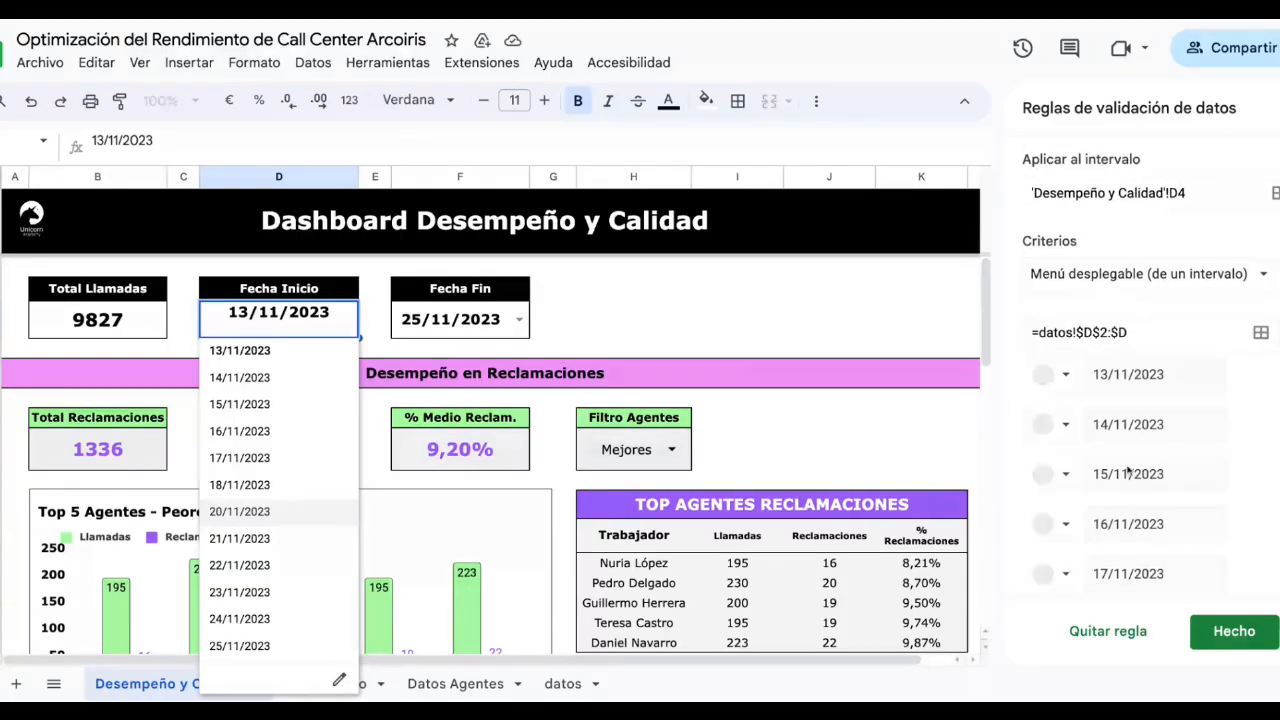
scroll(1126, 549, down, 2)
scroll(1126, 549, down, 5)
click(620, 315)
Review the date options offered by the Fecha Fin filter and close the data validation rules
click(490, 320)
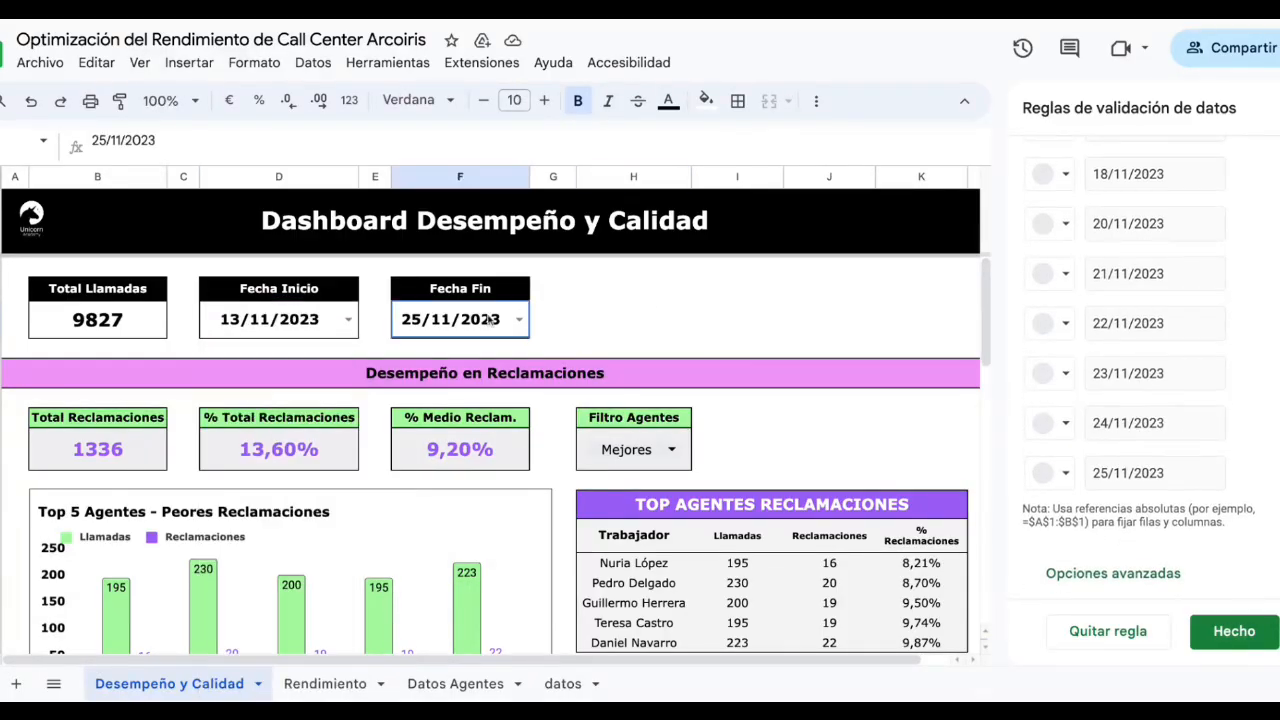
click(516, 320)
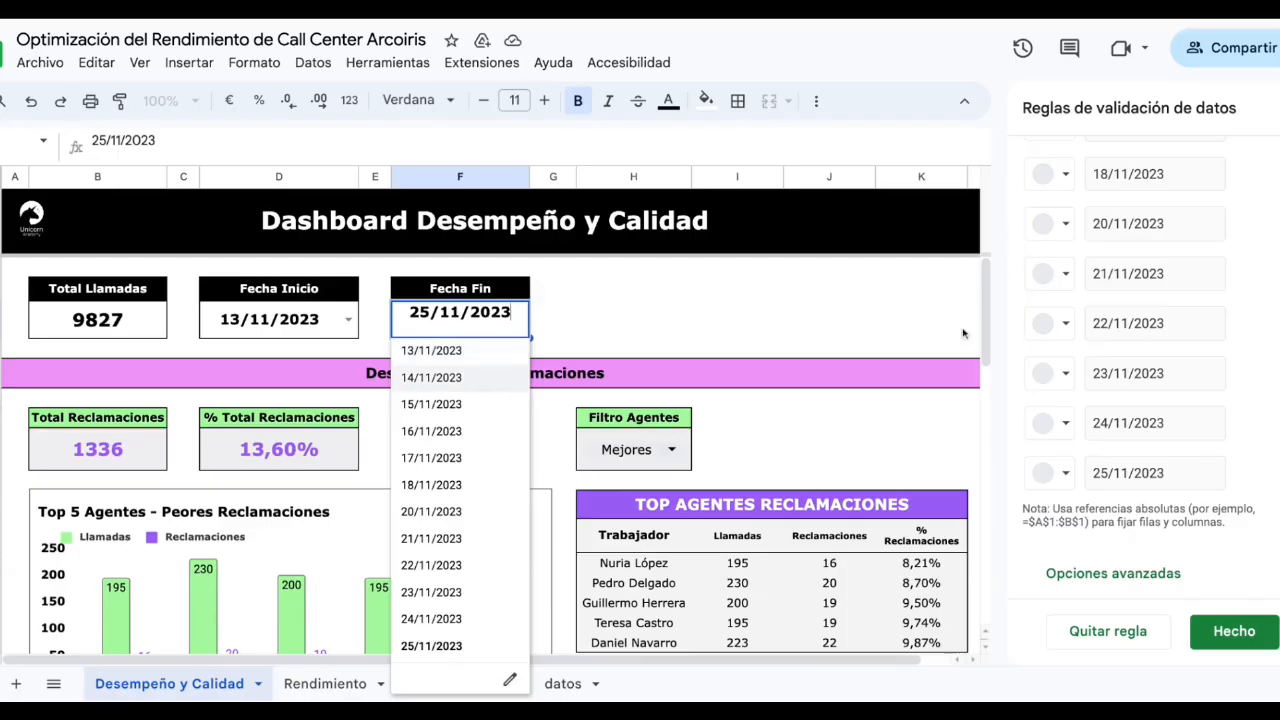
scroll(1150, 337, up, 5)
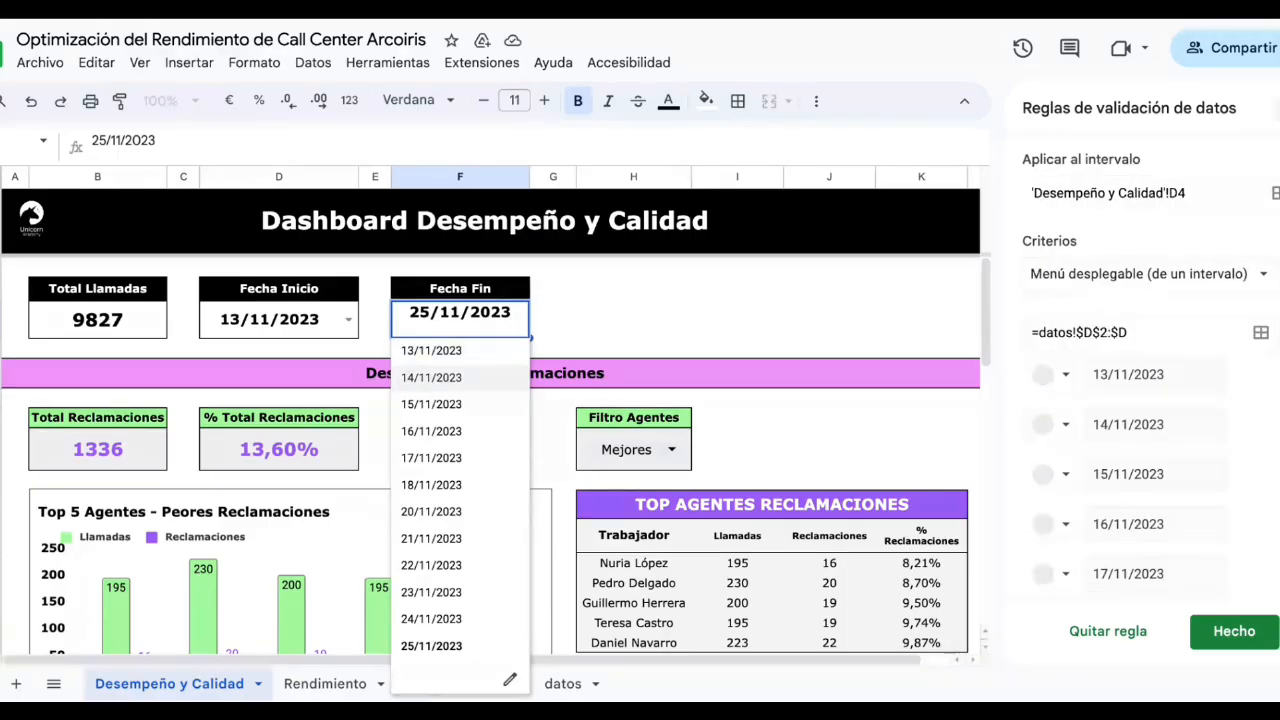
click(1279, 109)
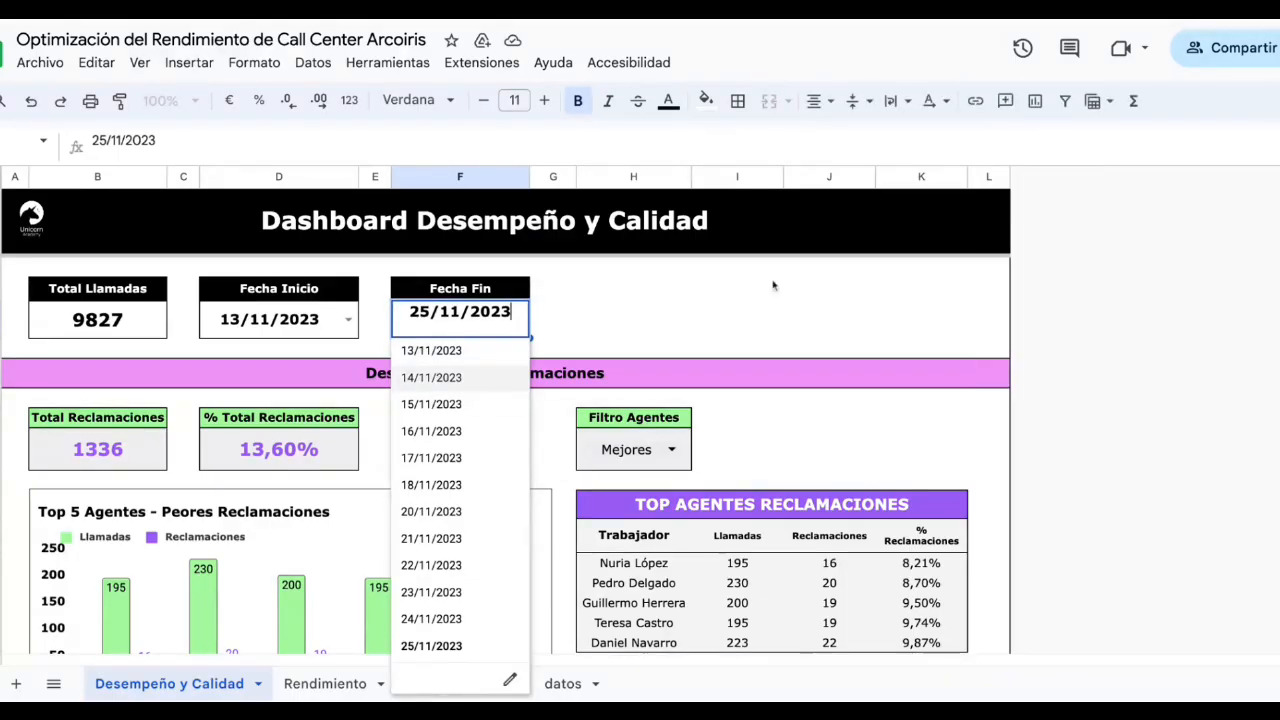
Test the Fecha Fin filter with 23/11/2023 and restore it to 25/11/2023
click(466, 538)
click(520, 322)
click(468, 598)
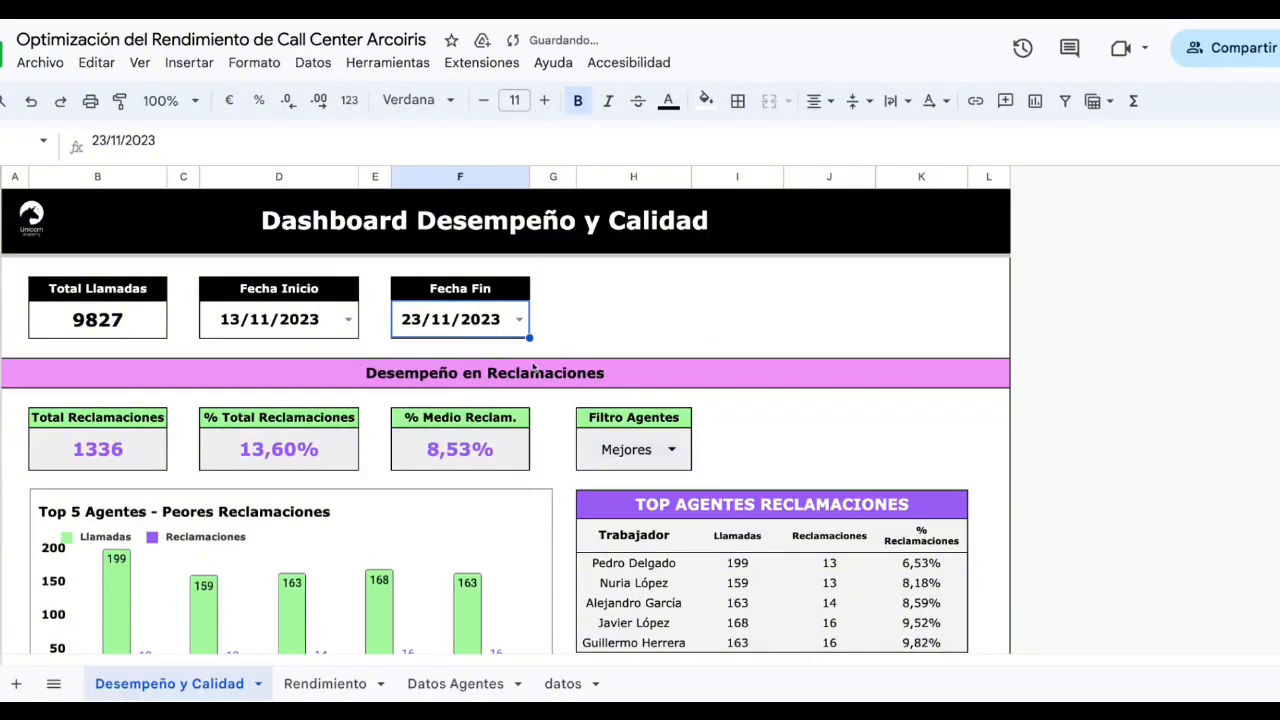
click(519, 320)
click(474, 642)
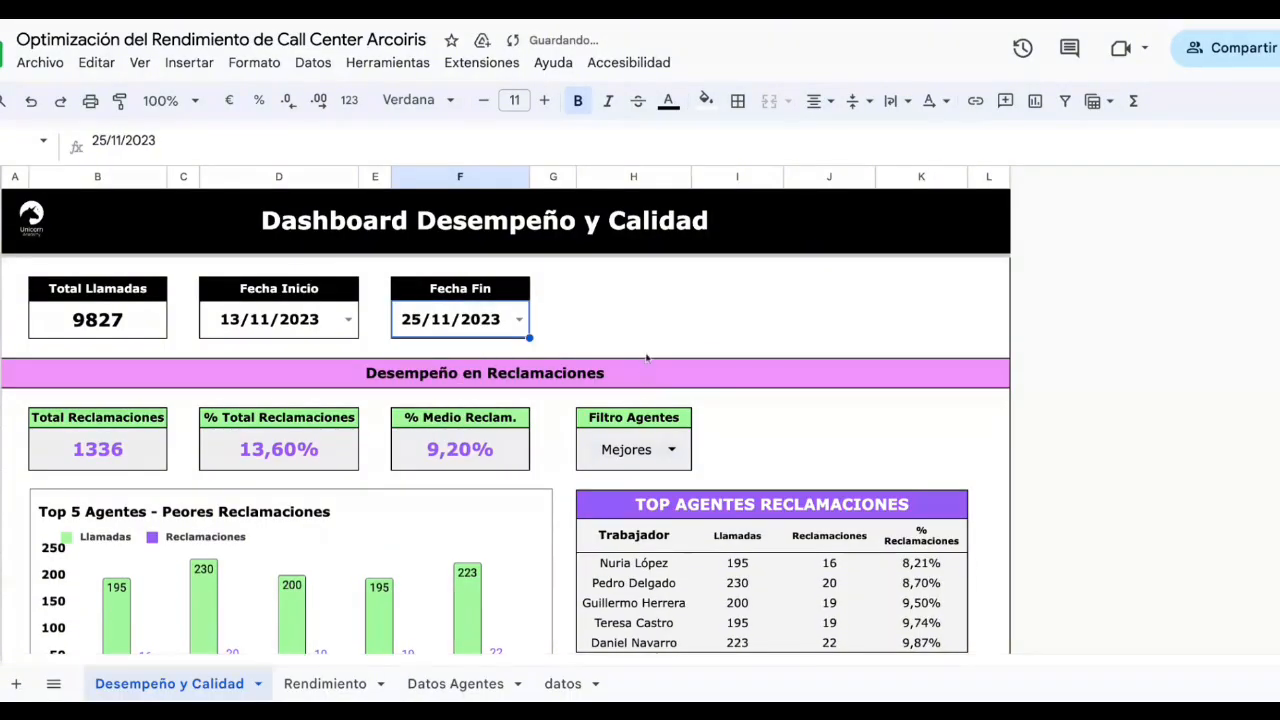
Look over the Desempeño en Reclamaciones section and inspect the formula behind Total Reclamaciones
click(671, 310)
scroll(563, 429, down, 2)
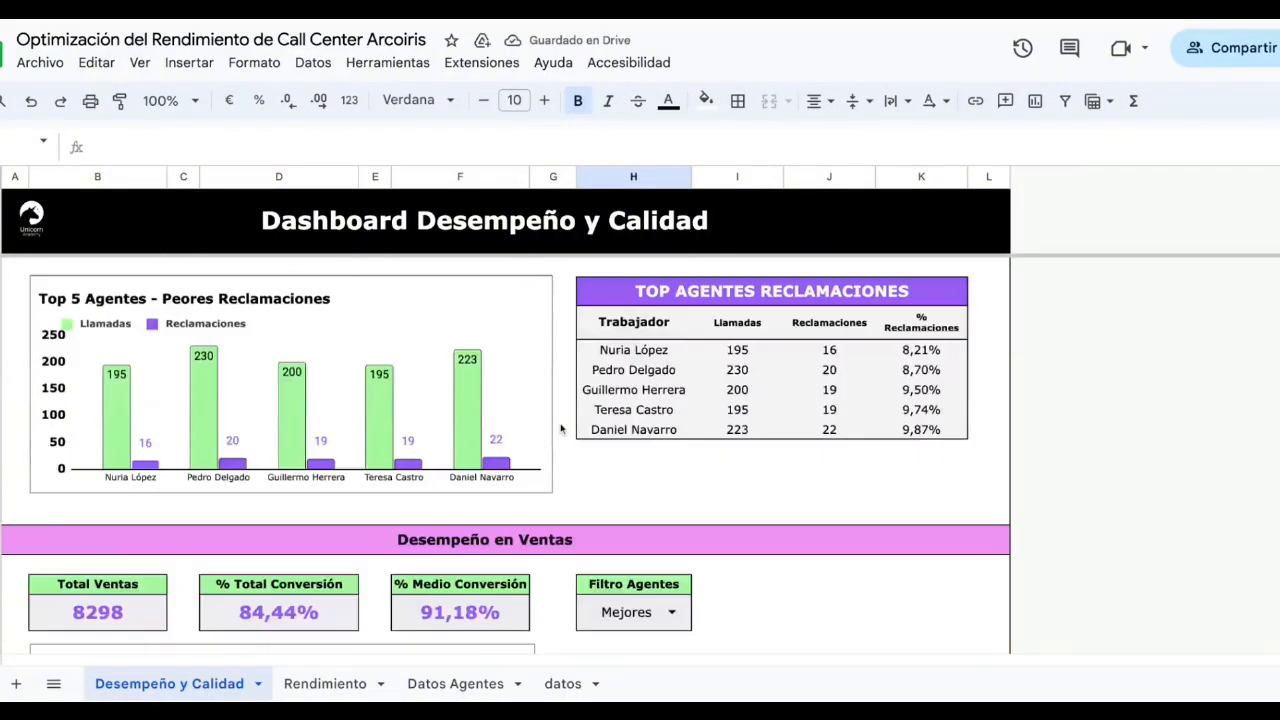
scroll(562, 430, up, 2)
scroll(561, 433, down, 1)
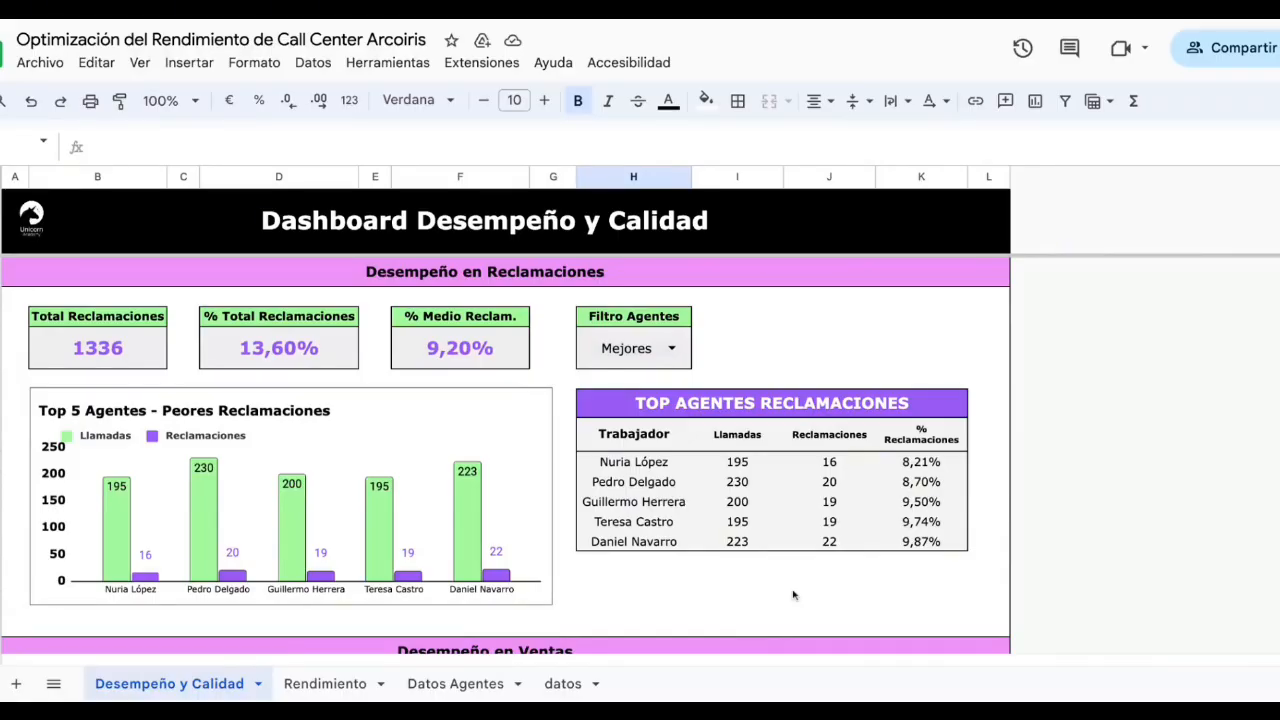
click(119, 359)
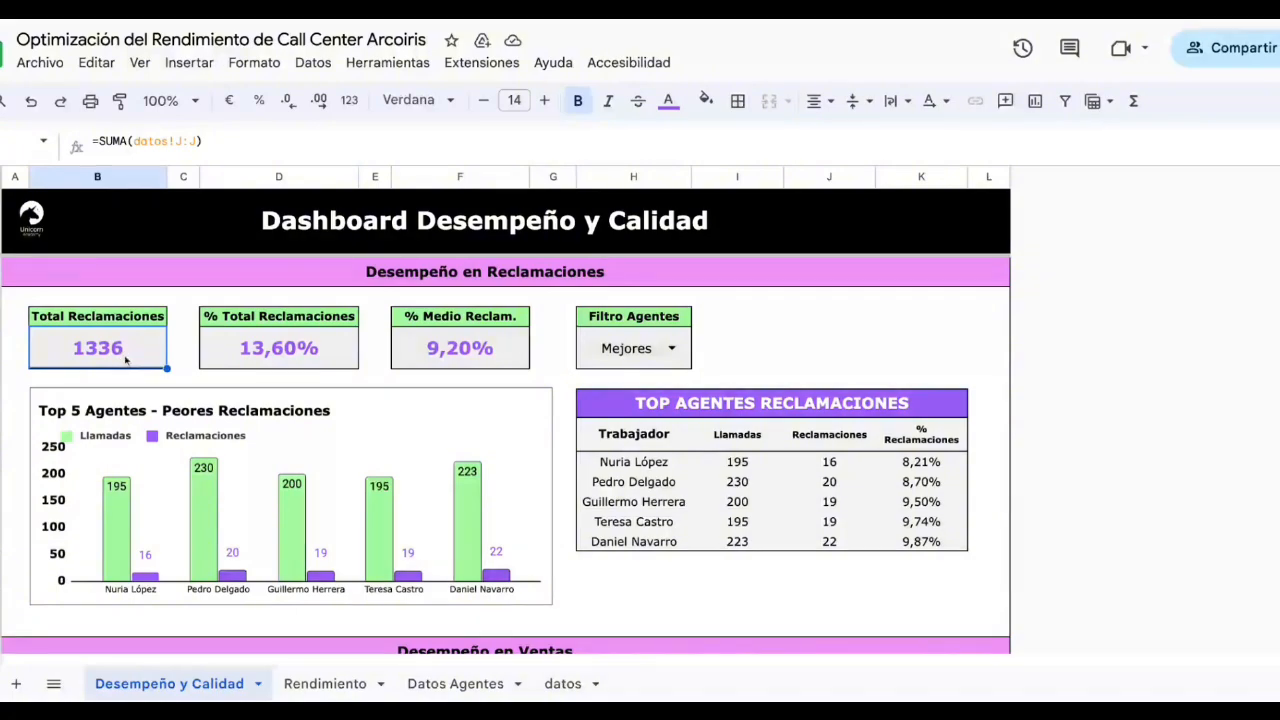
triple_click(206, 141)
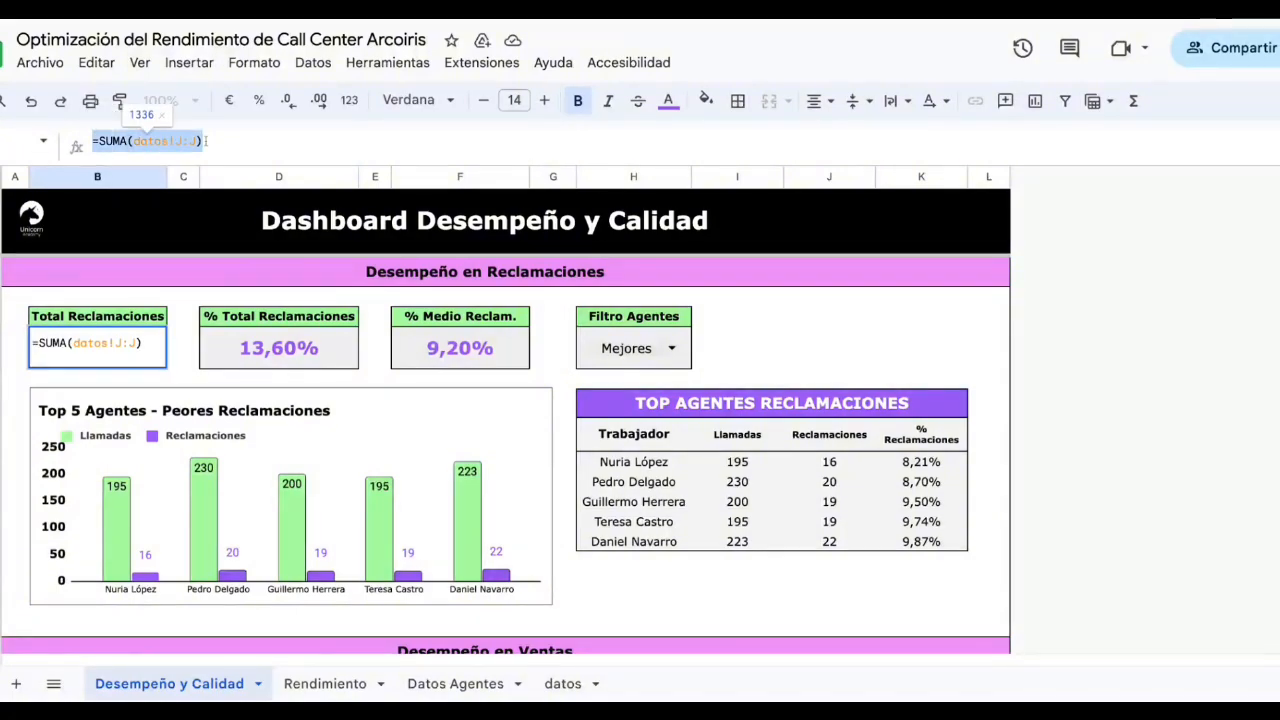
Select all values of the reclamaciones column on the datos sheet and check their summary statistics, including the sum
click(563, 684)
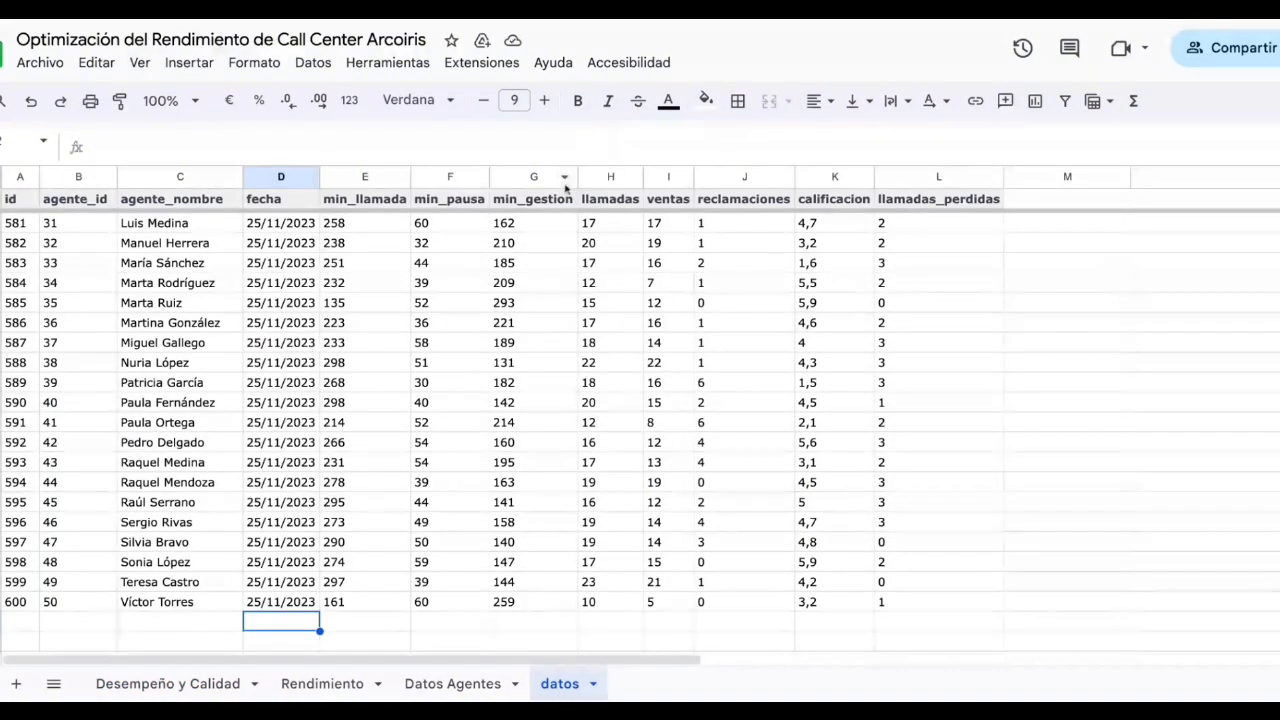
click(743, 177)
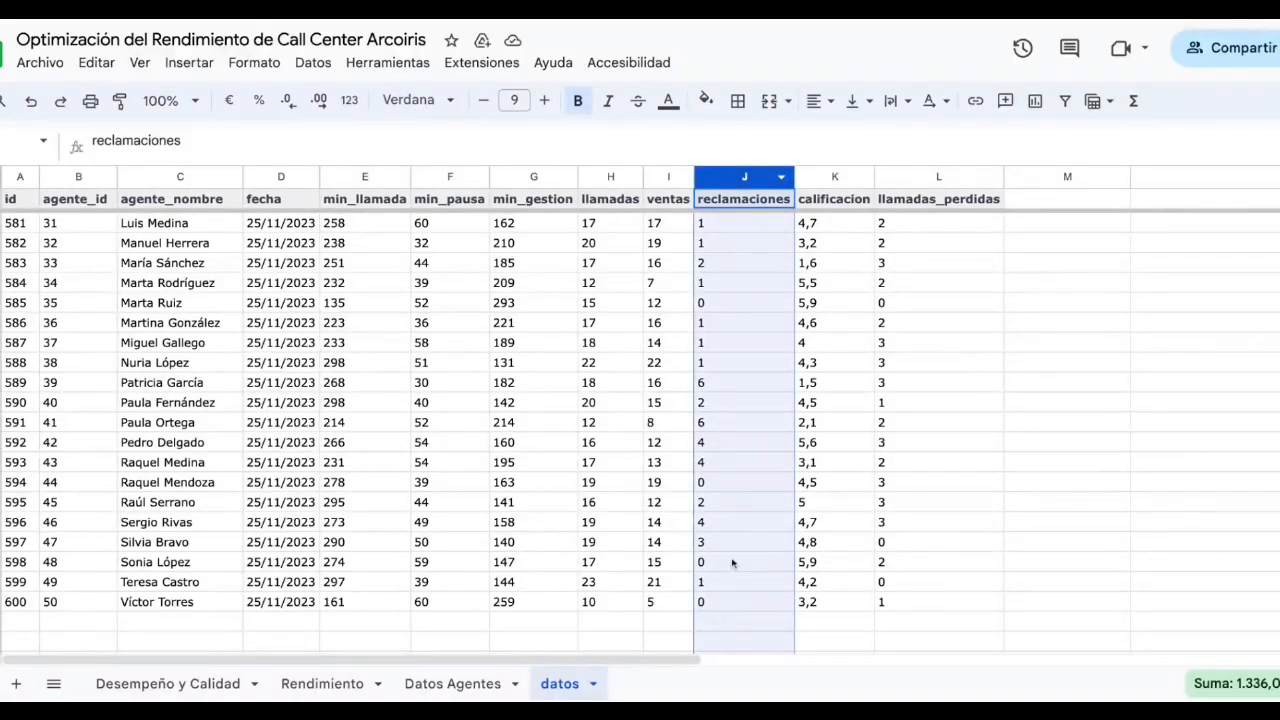
drag(758, 608, 760, 342)
key(ctrl+shift+Up)
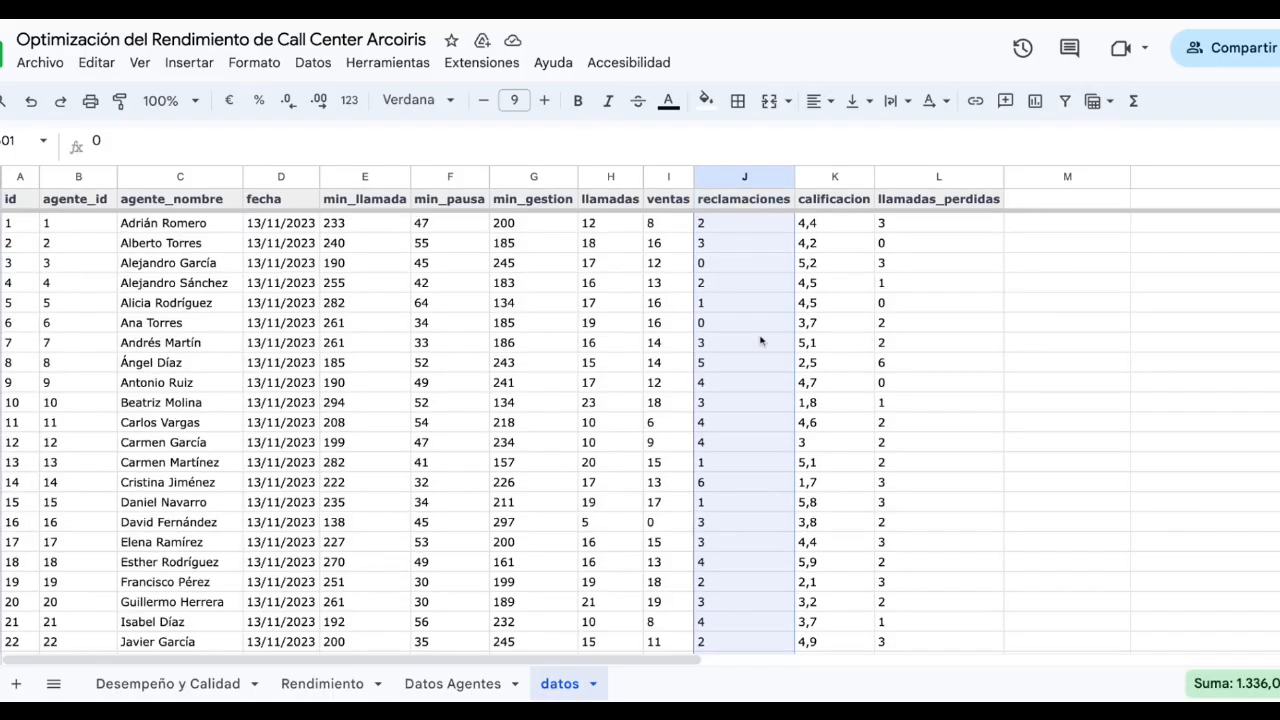
click(1222, 680)
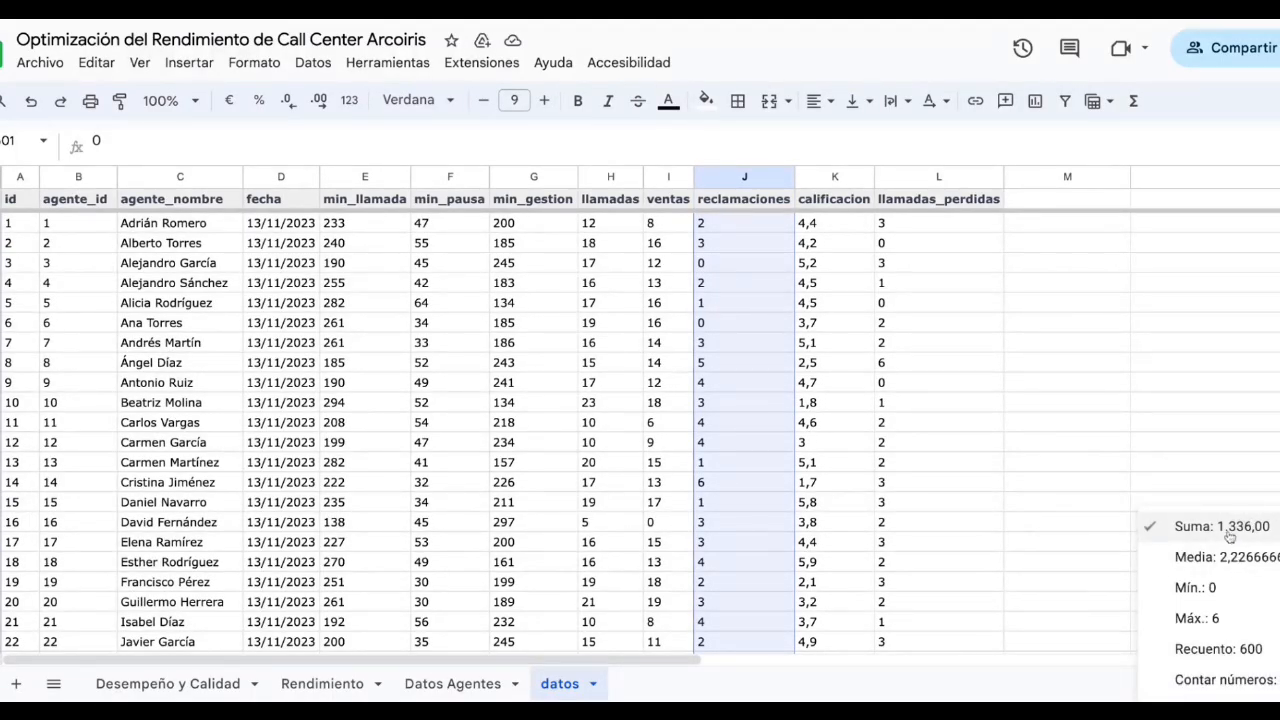
Return to the Desempeño y Calidad sheet and inspect the formula behind % Total Reclamaciones
click(168, 683)
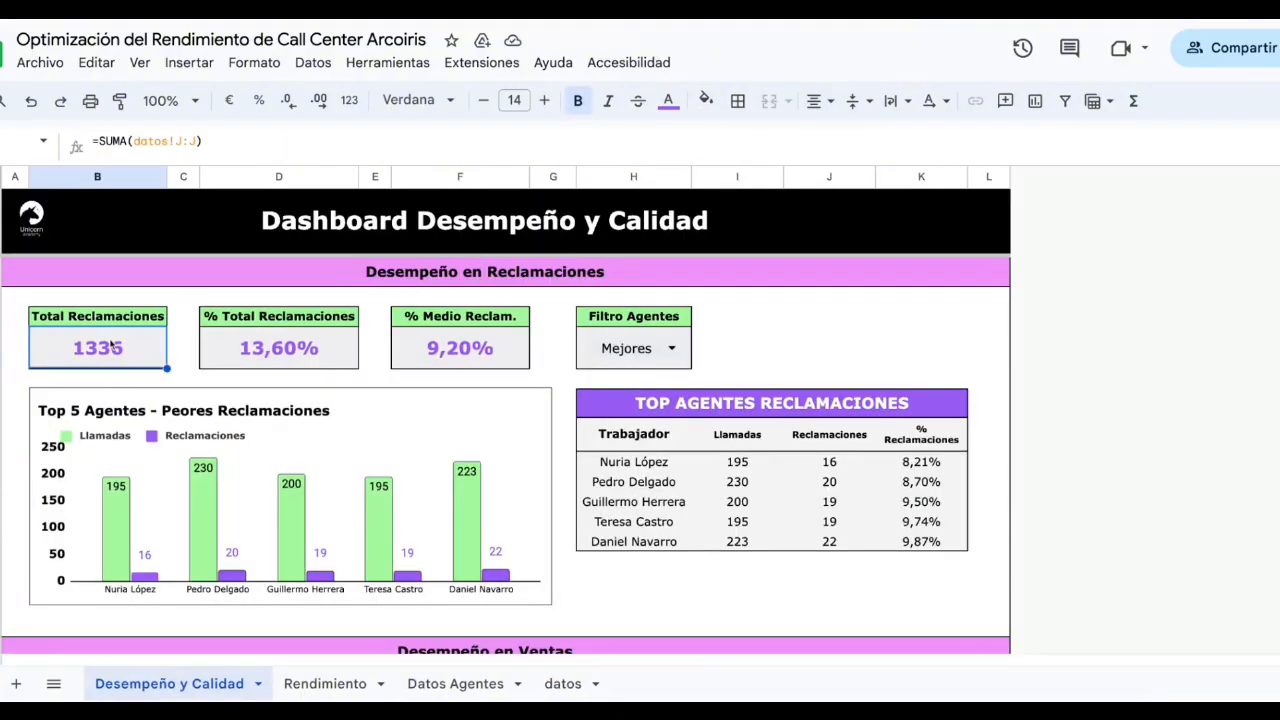
click(322, 350)
click(234, 141)
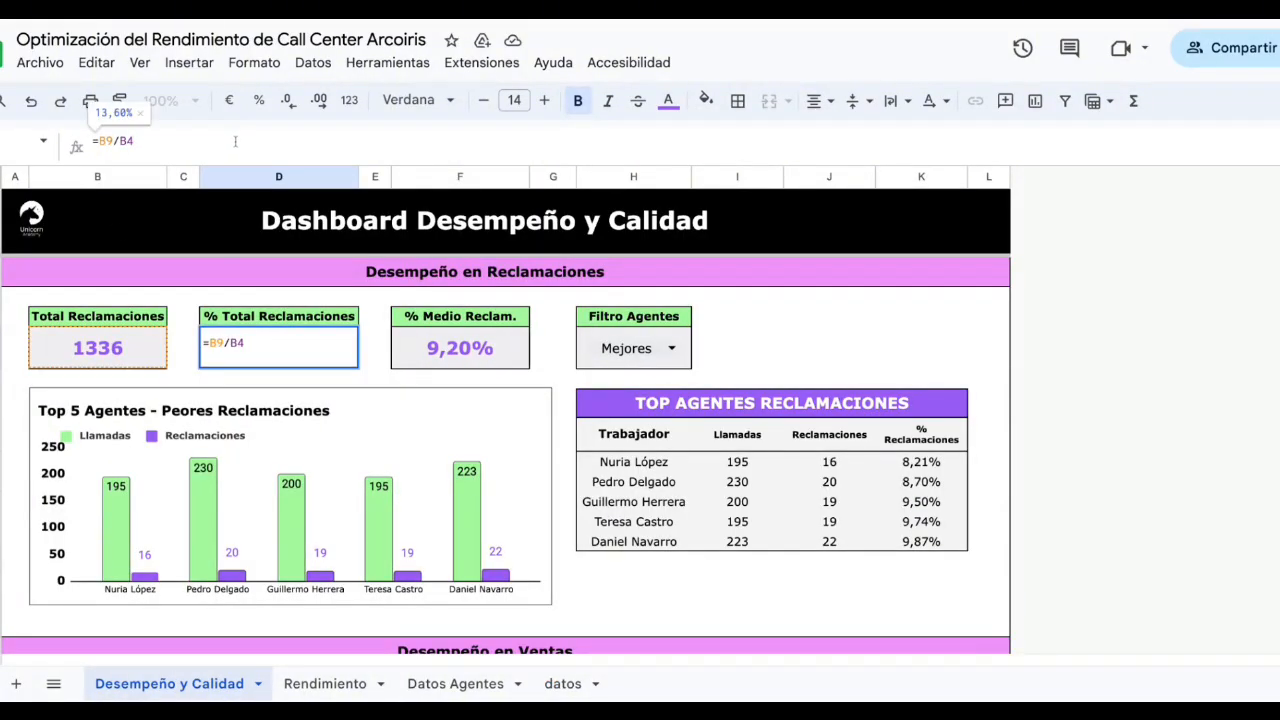
click(817, 340)
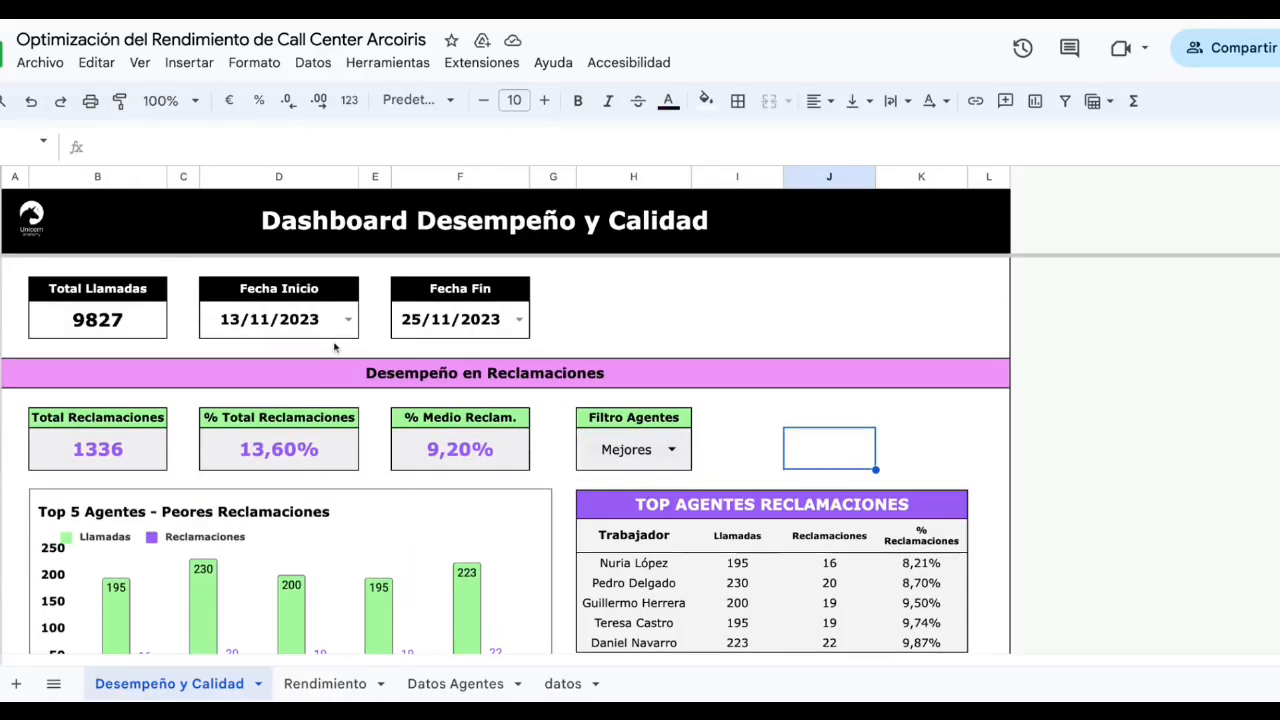
Check the Total Llamadas and Total Reclamaciones formulas and trace them as references in the % Total Reclamaciones formula
click(117, 327)
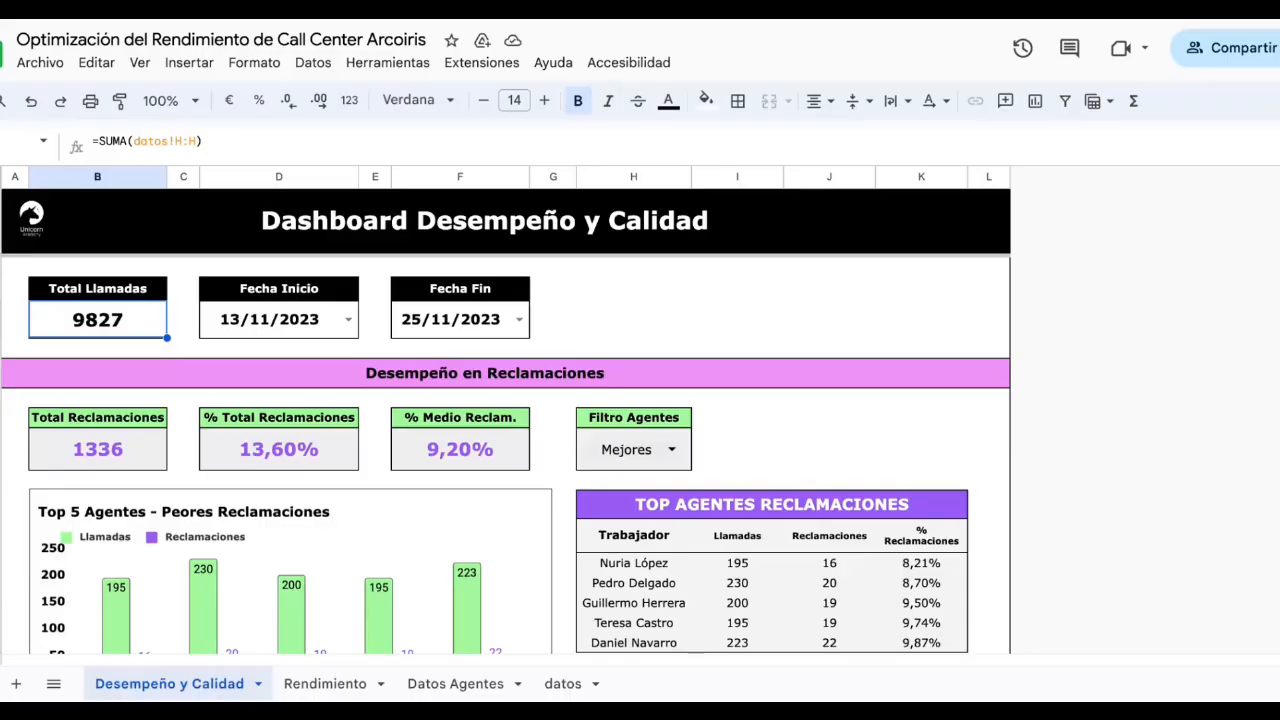
click(78, 450)
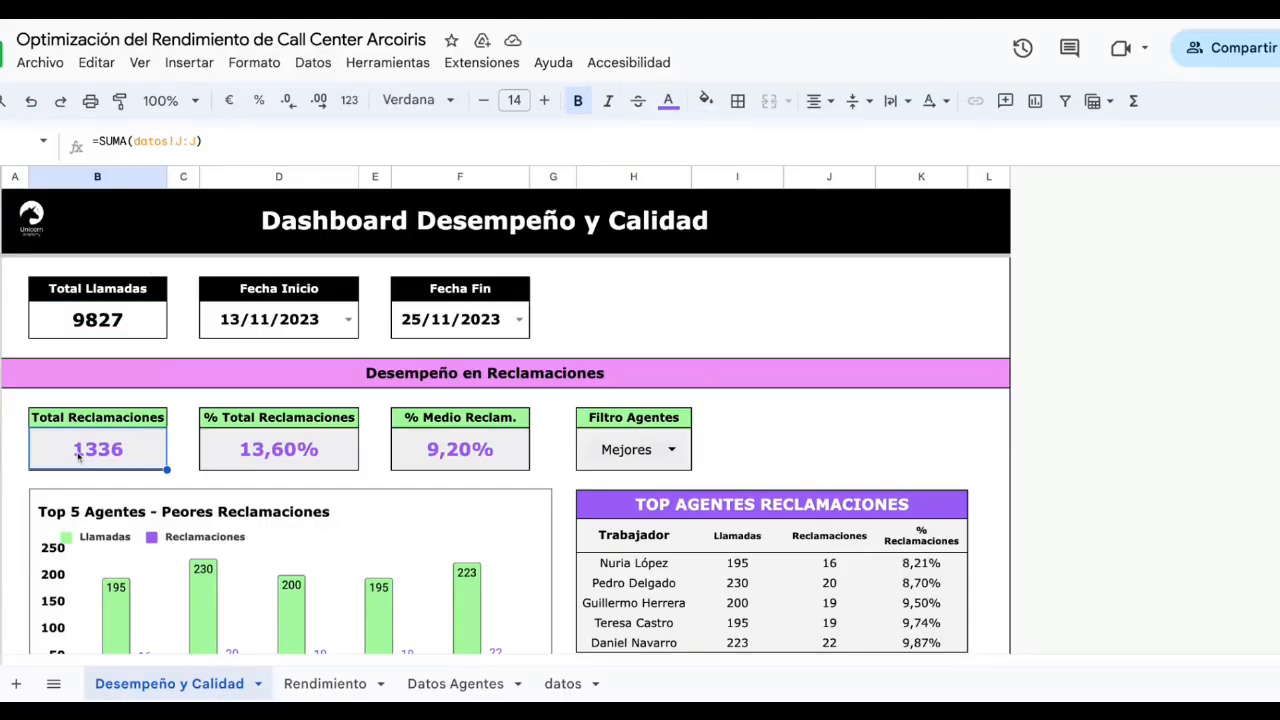
click(313, 458)
click(191, 149)
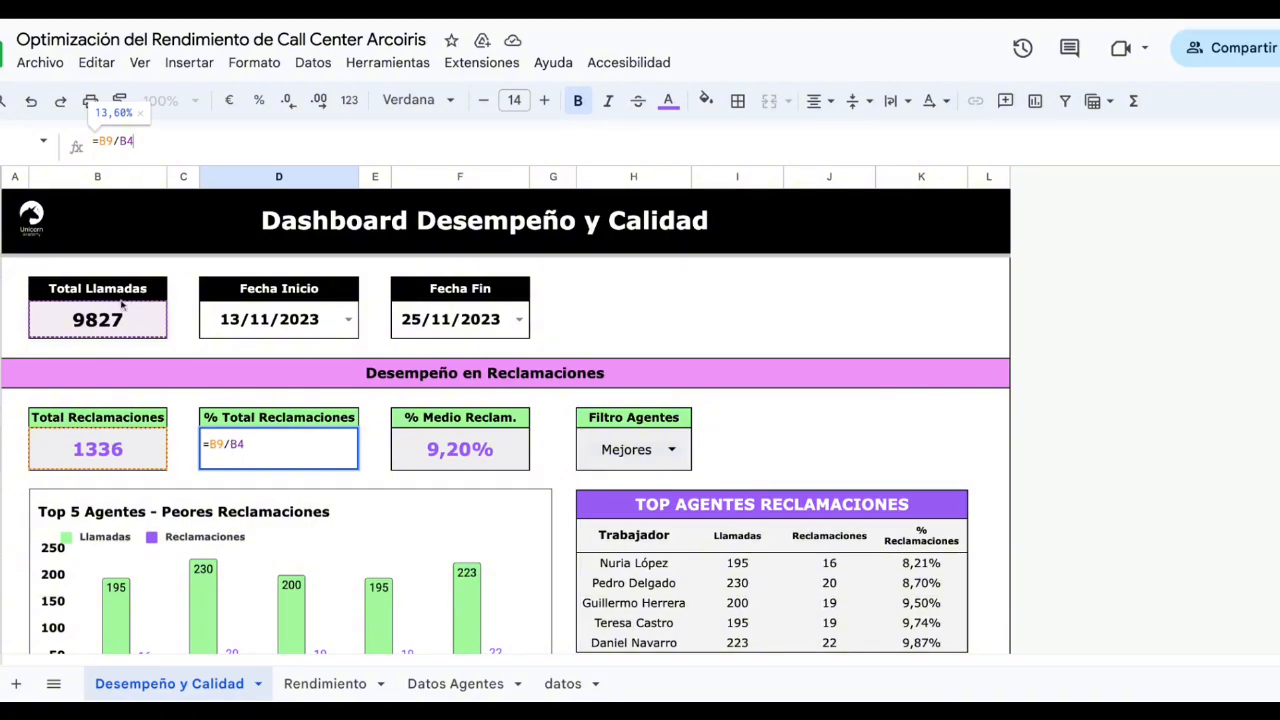
key(Return)
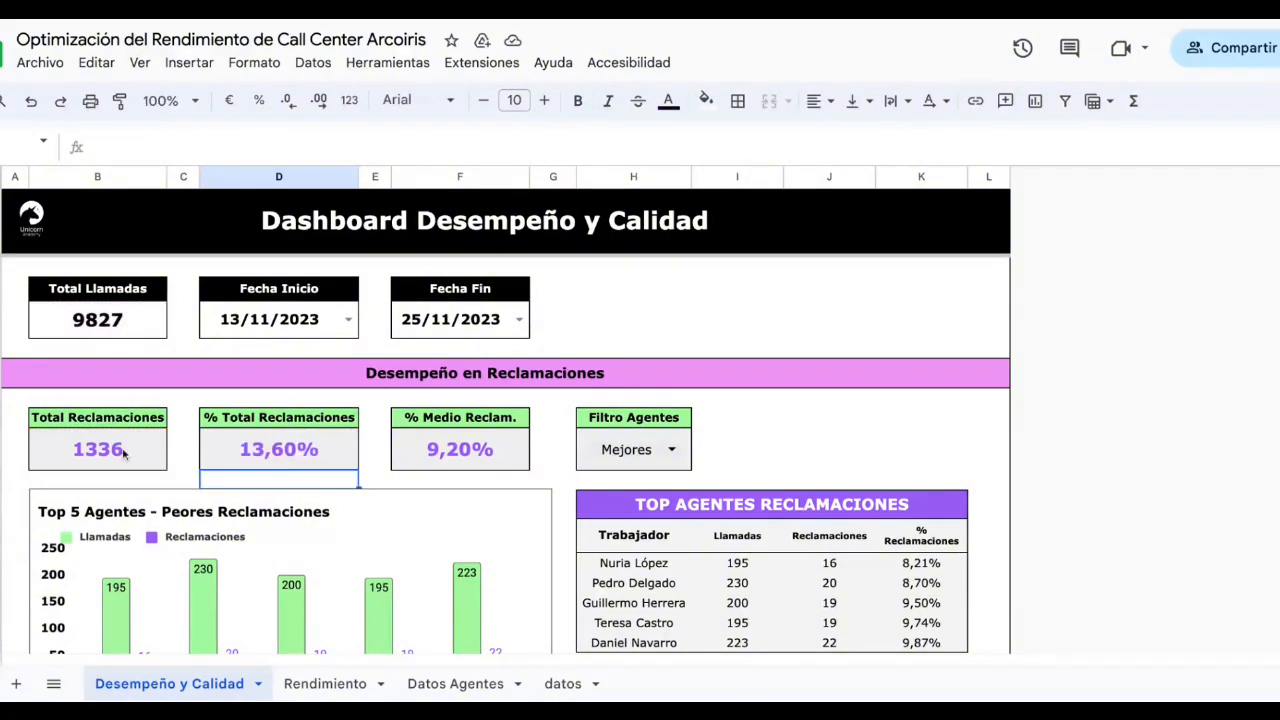
Inspect the % Medio Reclam. formula and the range of the agents table that it averages
click(303, 446)
click(451, 458)
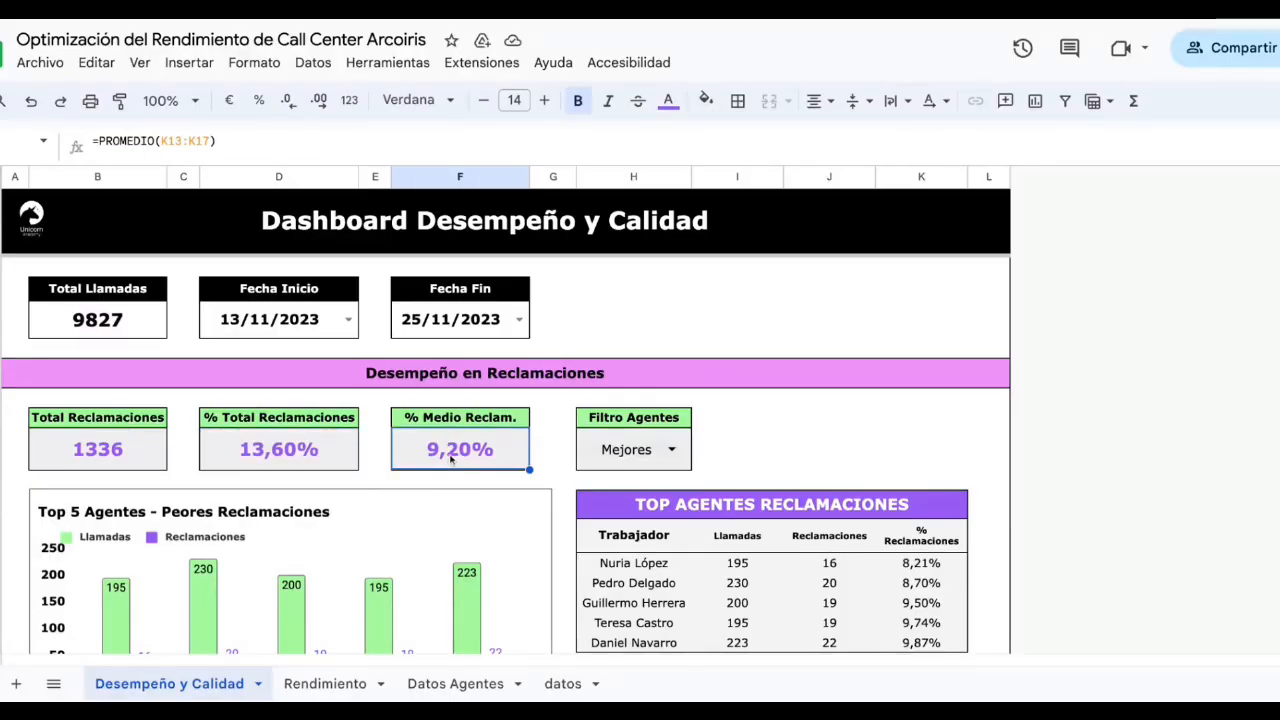
click(328, 141)
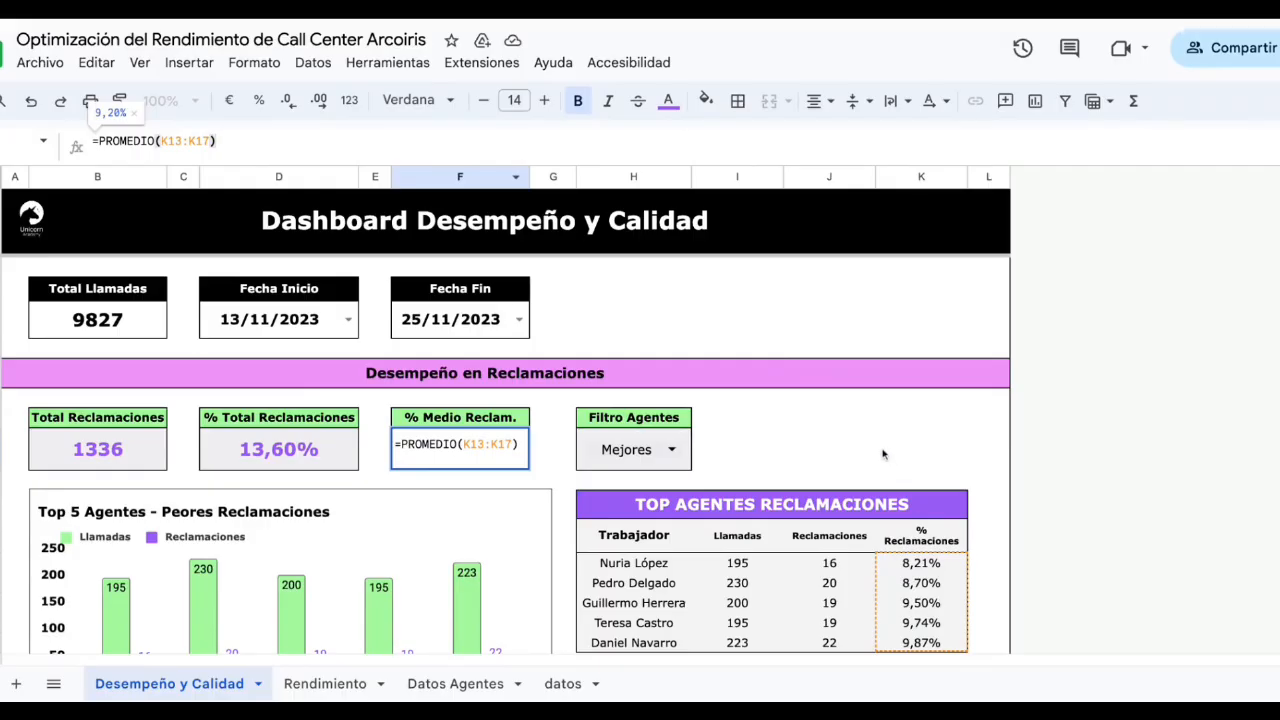
click(832, 443)
click(459, 452)
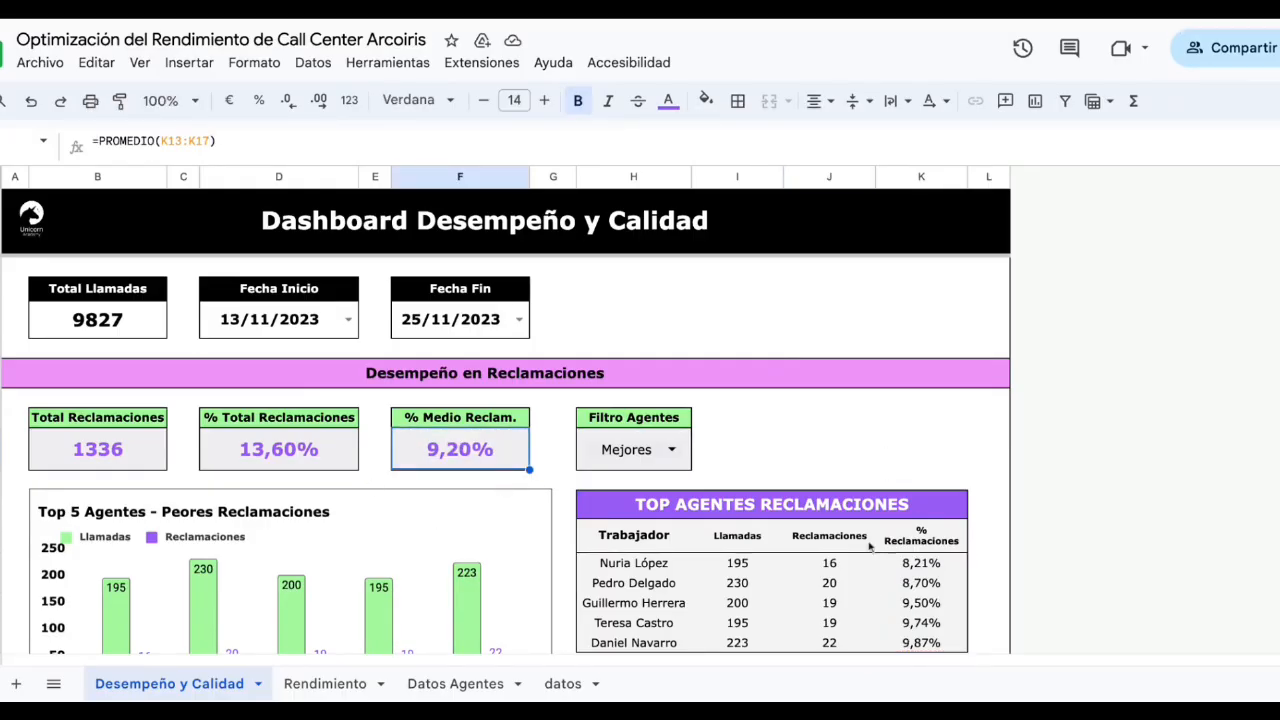
click(868, 451)
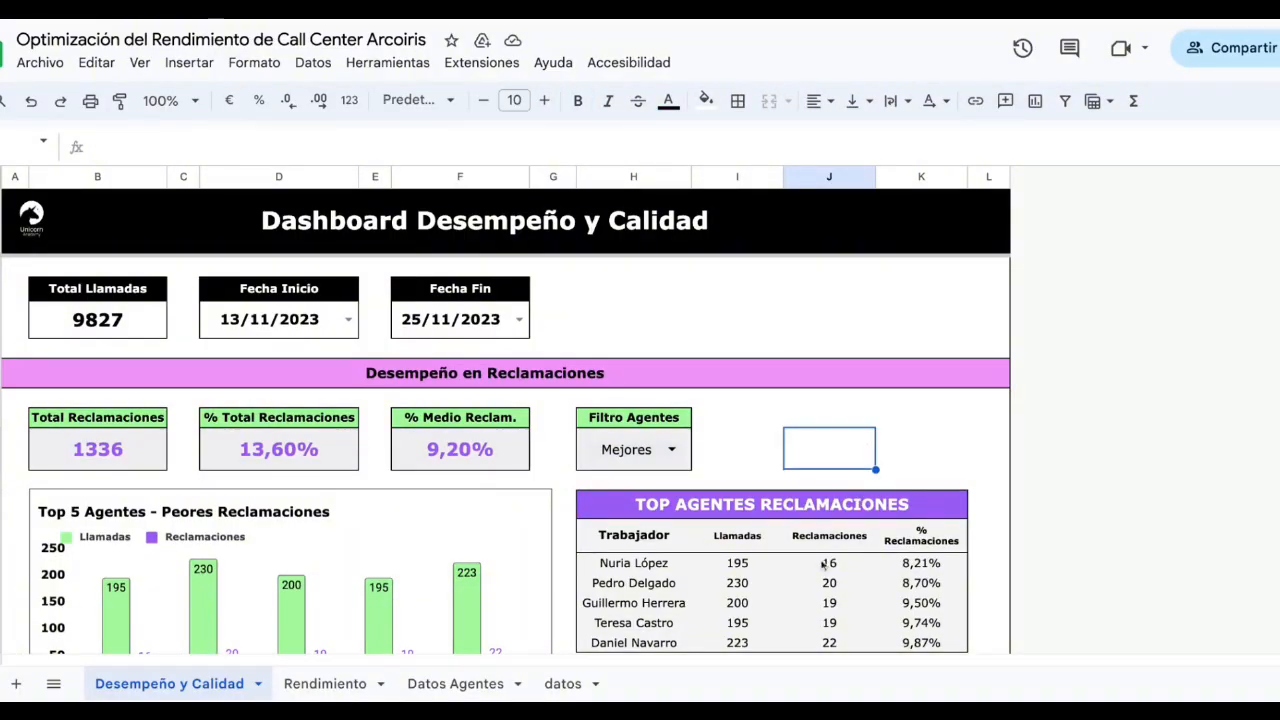
Examine the TOP AGENTES RECLAMACIONES table and select the five values in its % Reclamaciones column
click(915, 380)
scroll(909, 446, down, 1)
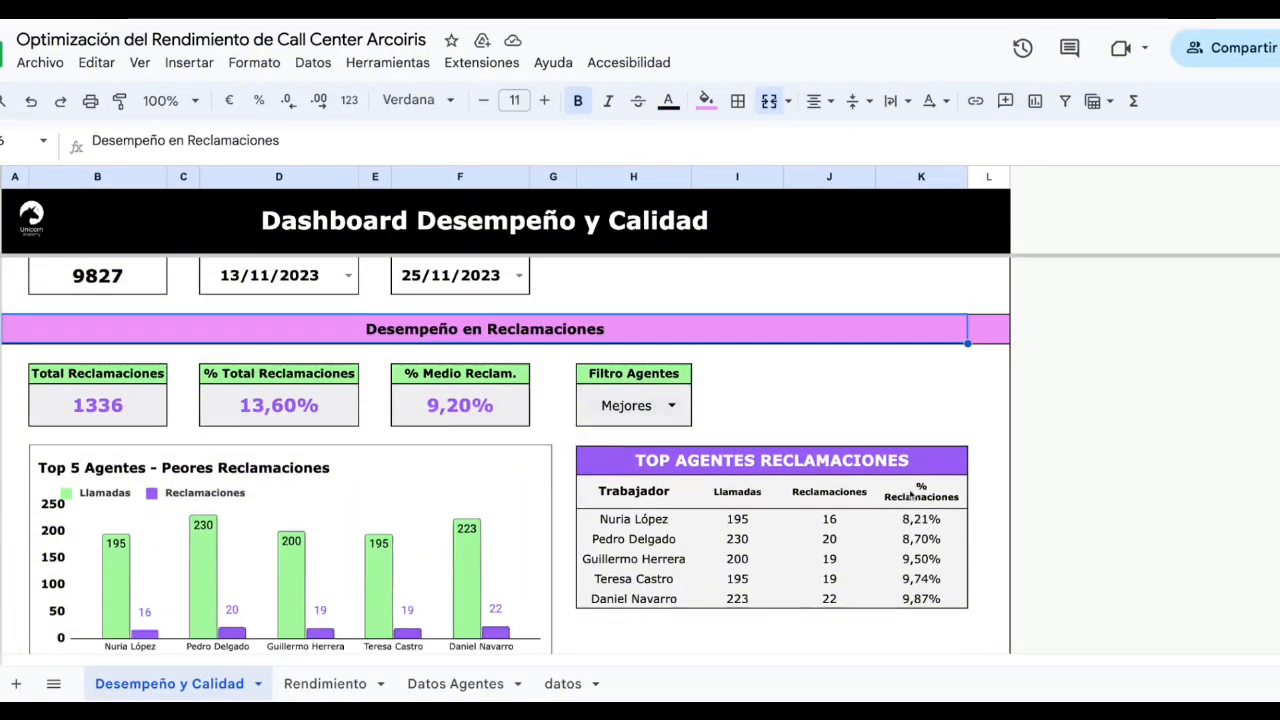
drag(755, 430, 915, 568)
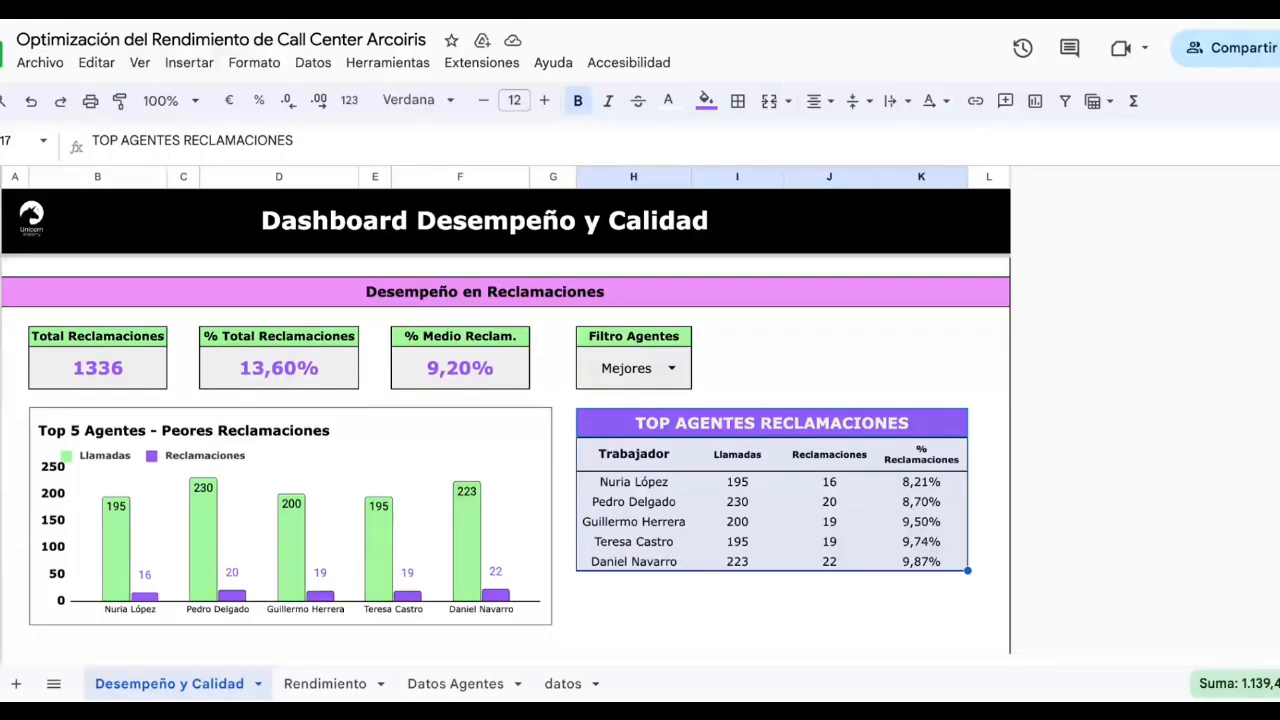
click(930, 488)
key(shift+Down)
key(shift+Down)
key(shift+Down)
key(shift+Down)
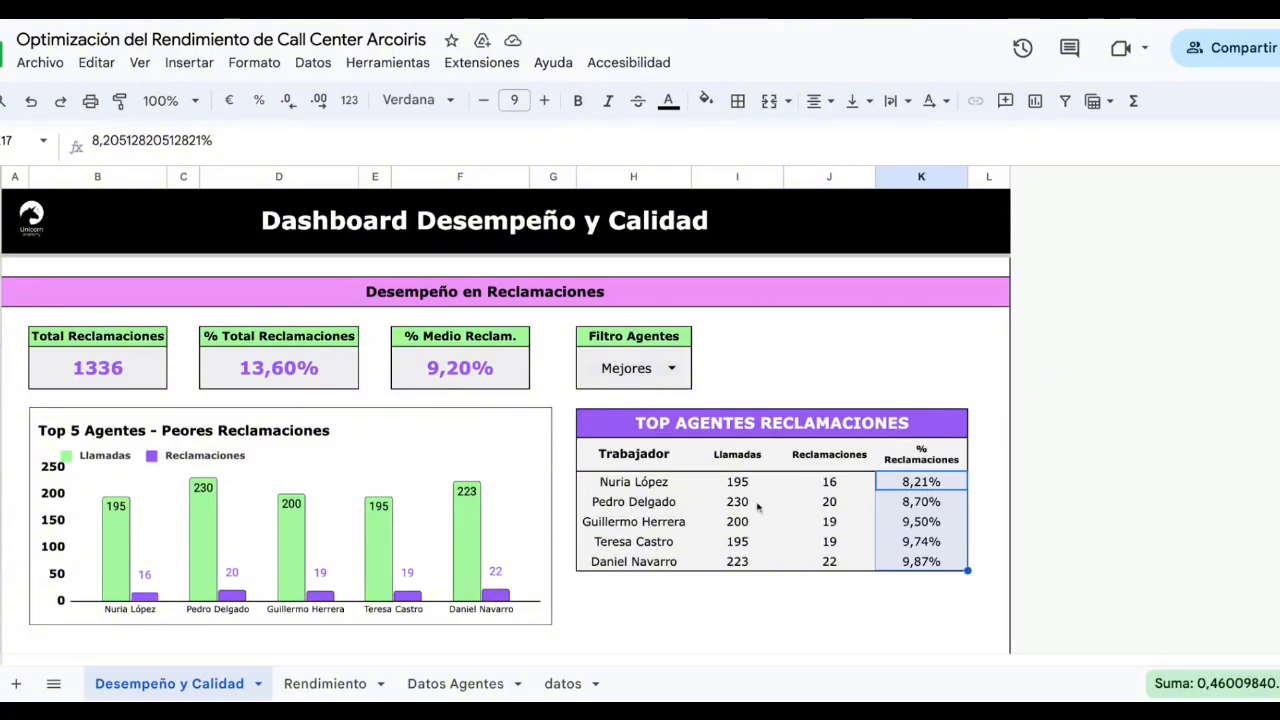
Set the Filtro Agentes of the complaints section to Peores and examine the agents table
click(670, 367)
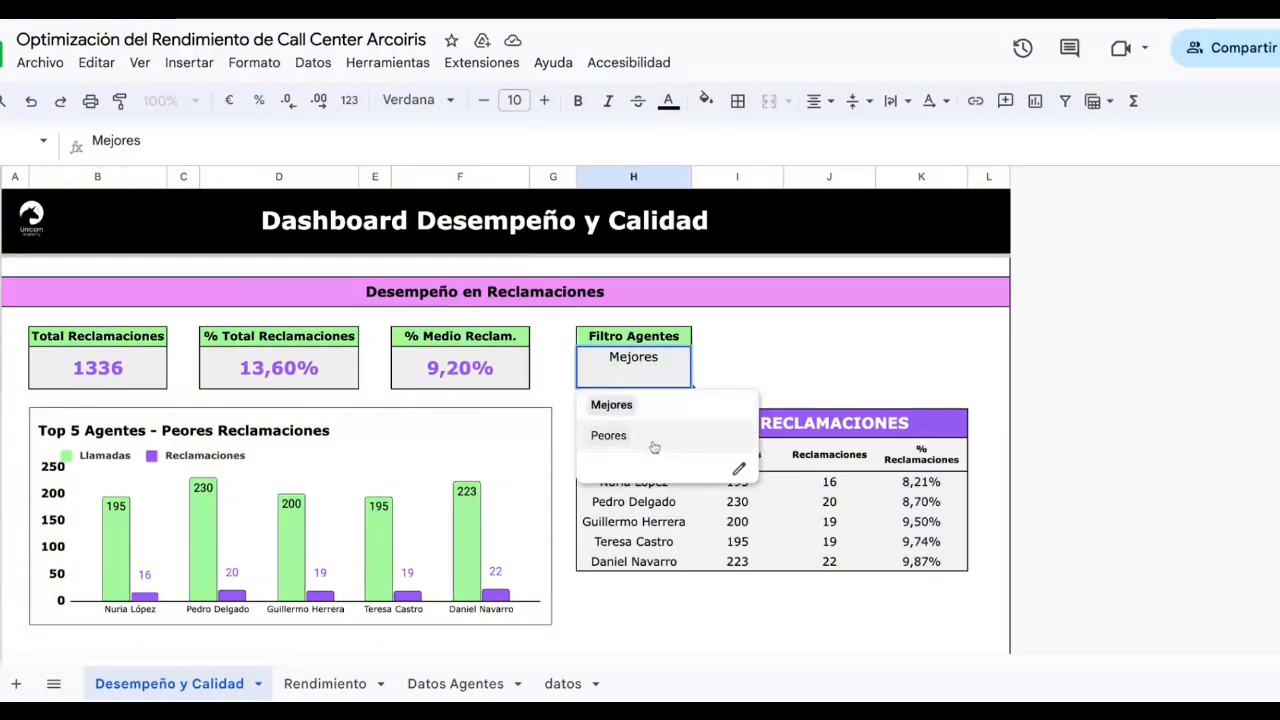
click(657, 434)
click(673, 488)
drag(673, 490, 655, 560)
click(925, 545)
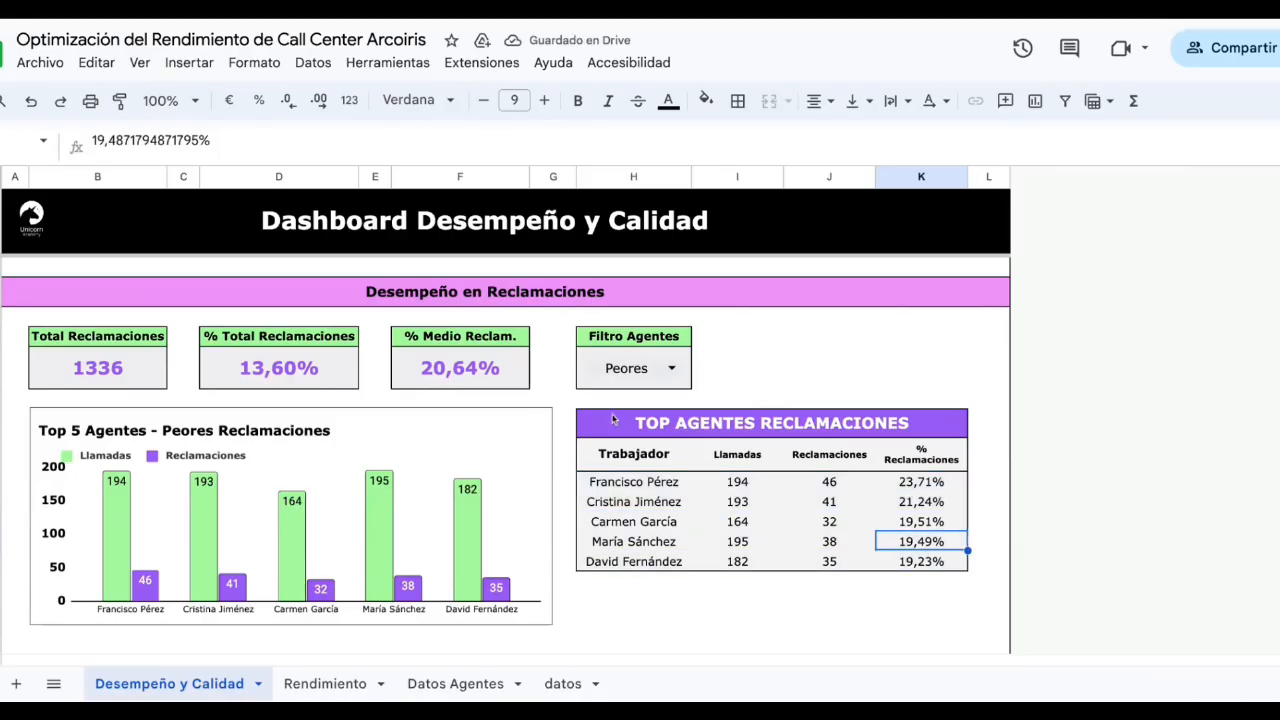
drag(614, 420, 936, 572)
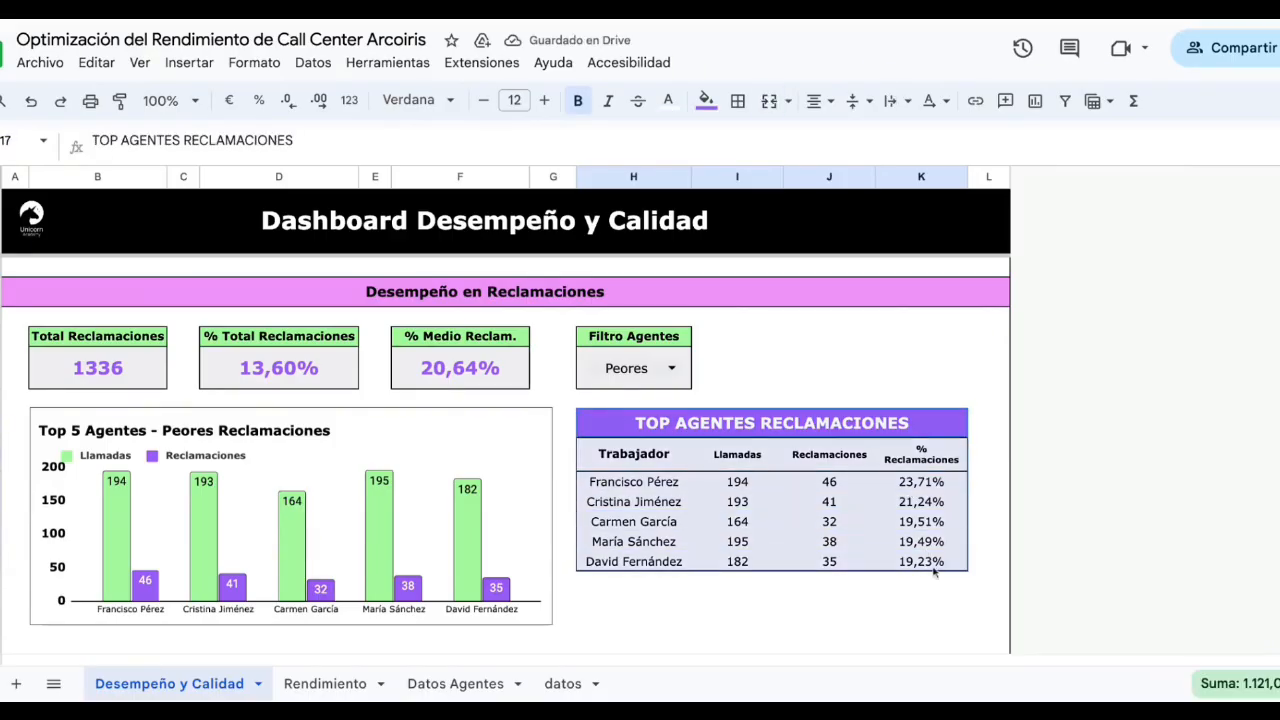
Set the complaints section's Filtro Agentes back to Mejores and select the whole TOP AGENTES RECLAMACIONES table
click(672, 369)
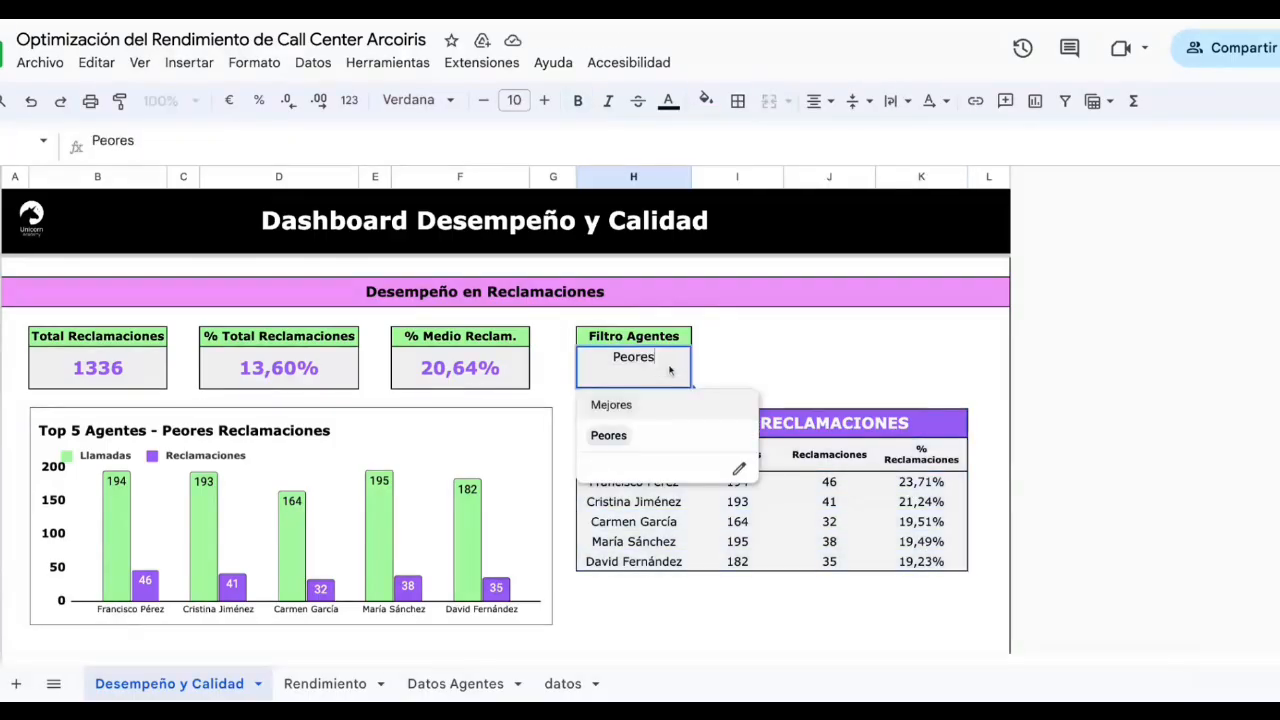
click(654, 437)
click(672, 370)
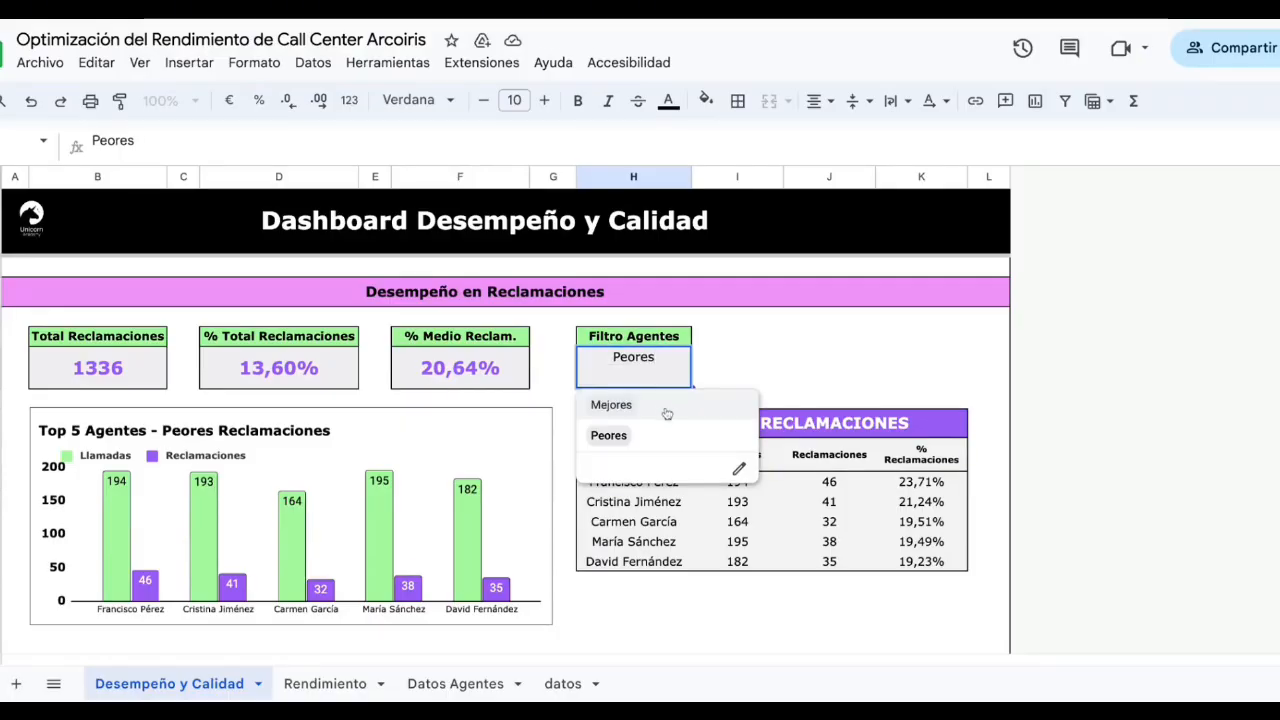
click(666, 410)
click(803, 385)
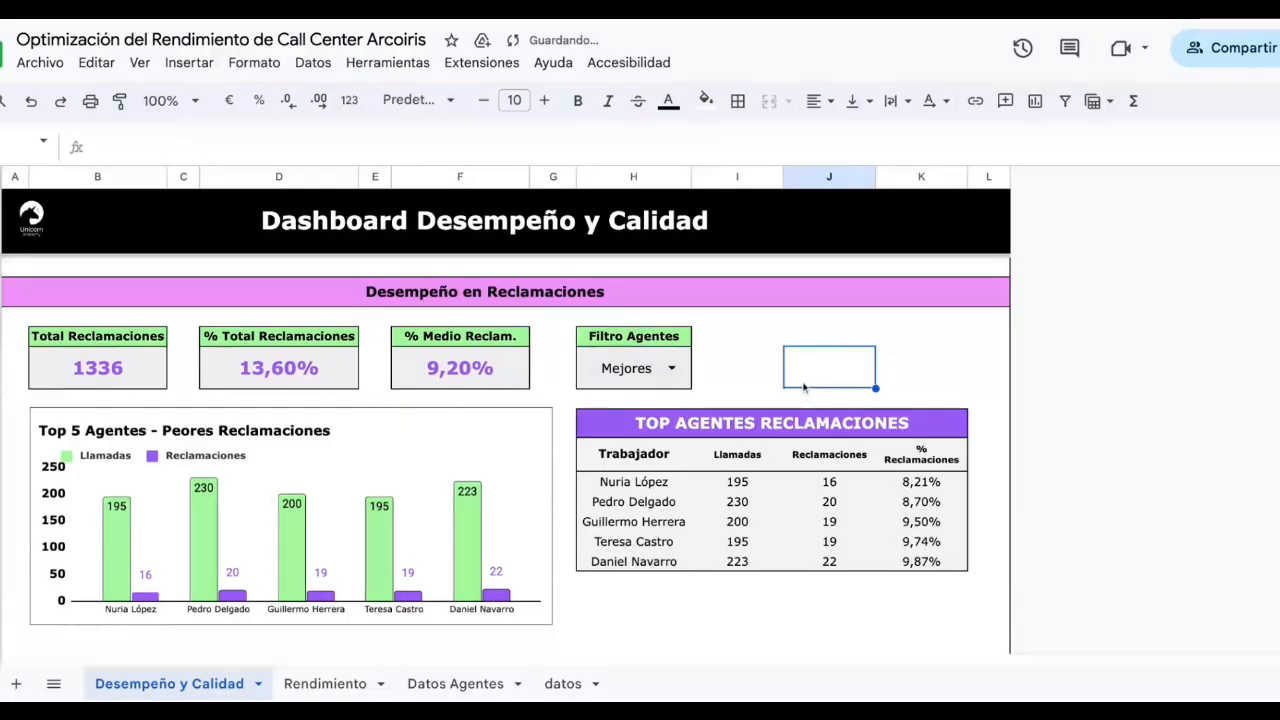
click(649, 428)
drag(649, 428, 970, 570)
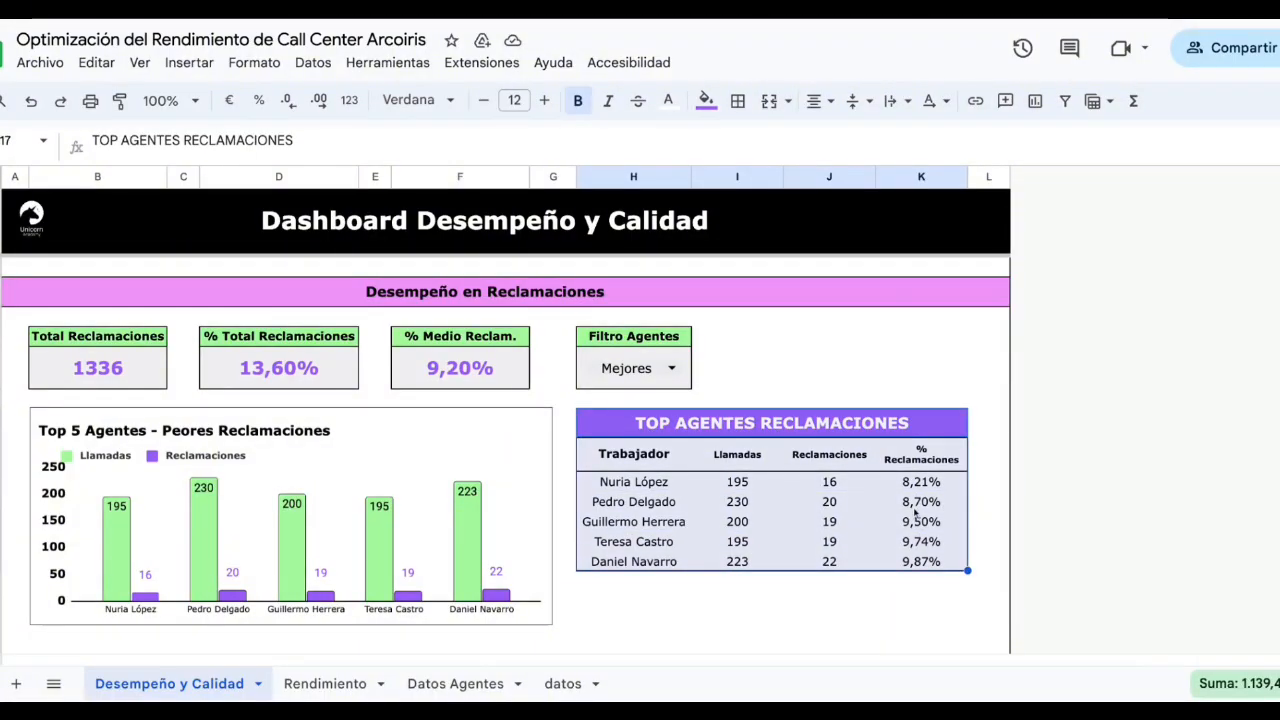
Check the complaints Filtro Agentes options, select the agents table's data and inspect the SI formula in the helper cell beside the filter
click(671, 368)
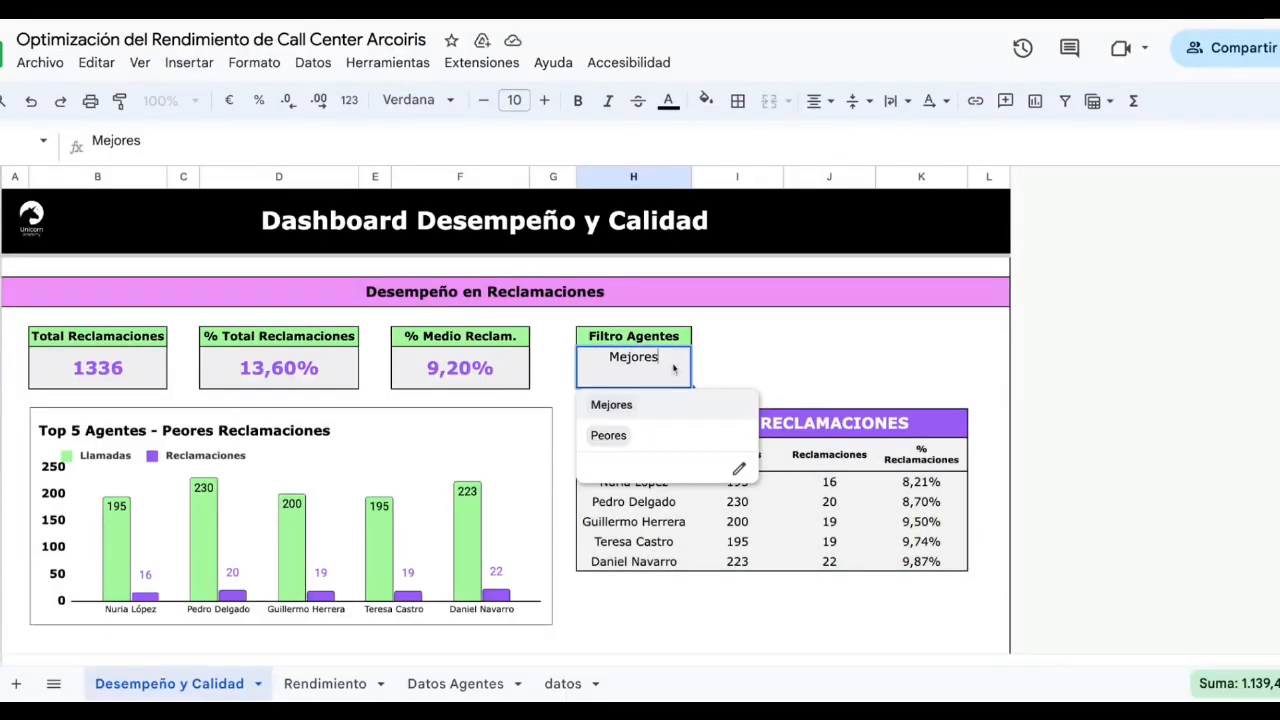
click(655, 418)
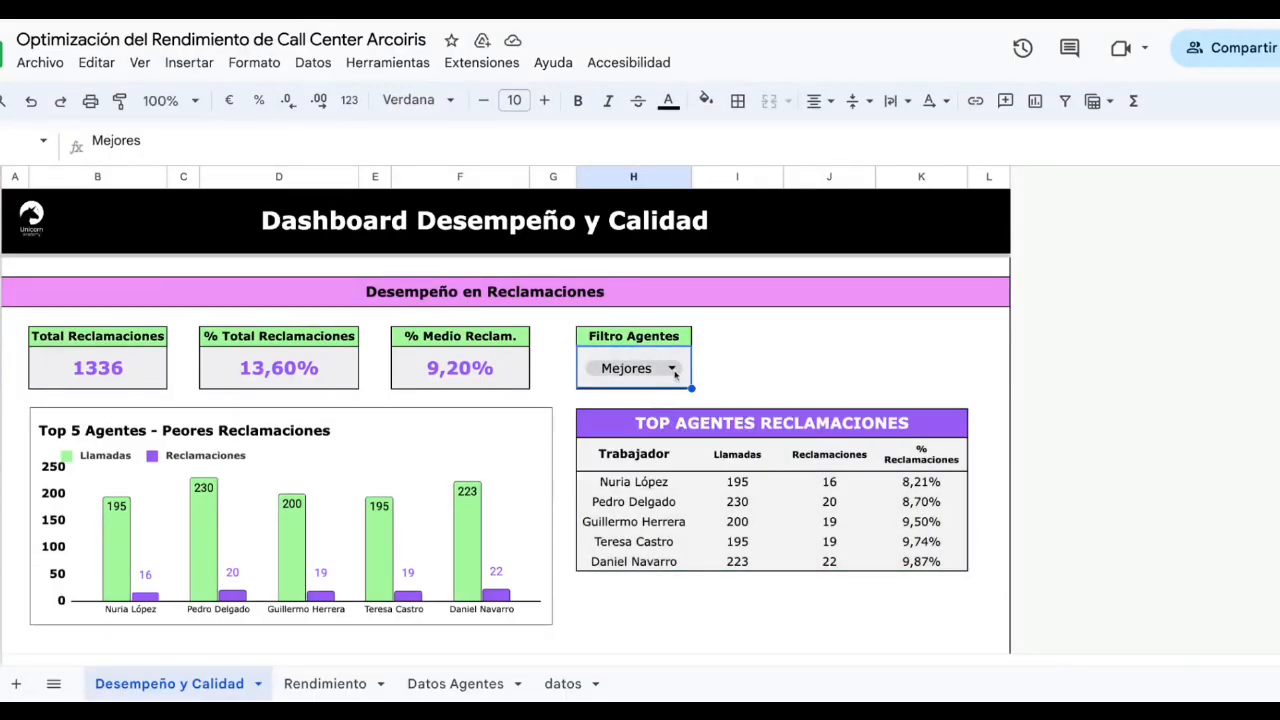
click(659, 463)
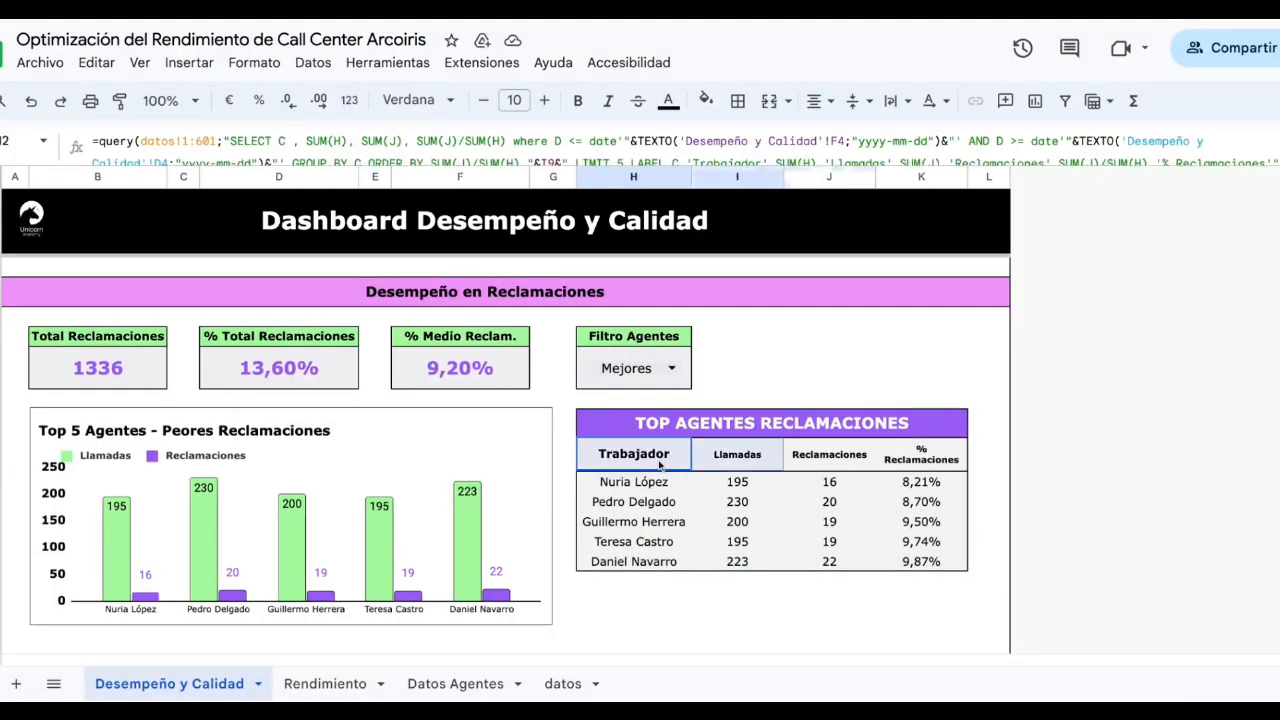
click(940, 562)
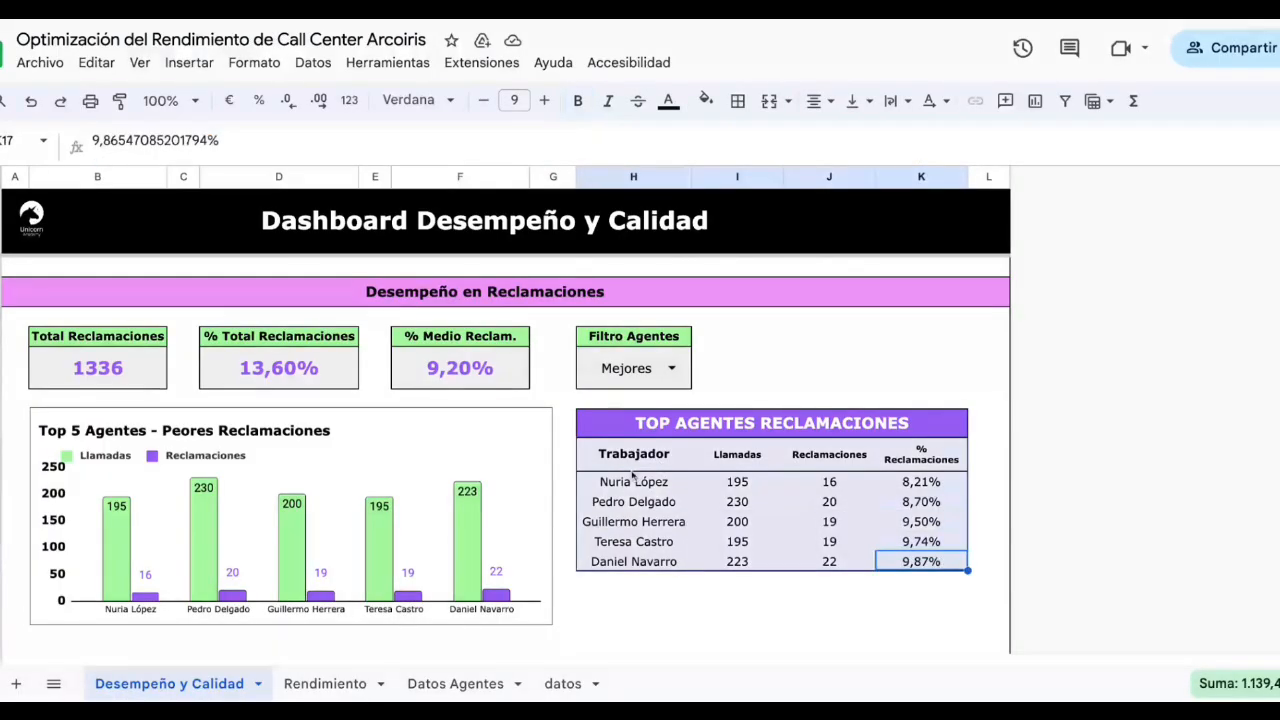
click(737, 368)
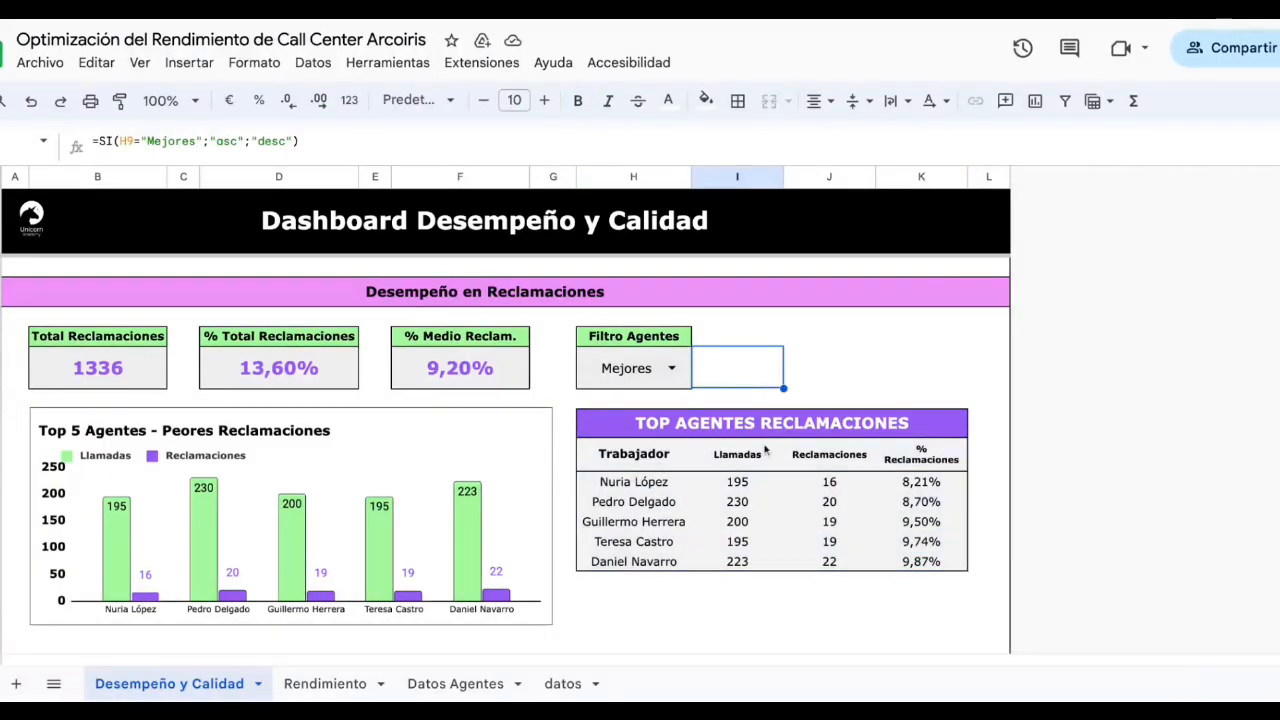
Enlarge the formula bar and highlight the source range datos!1:601 in the query formula of the Trabajador header
click(652, 458)
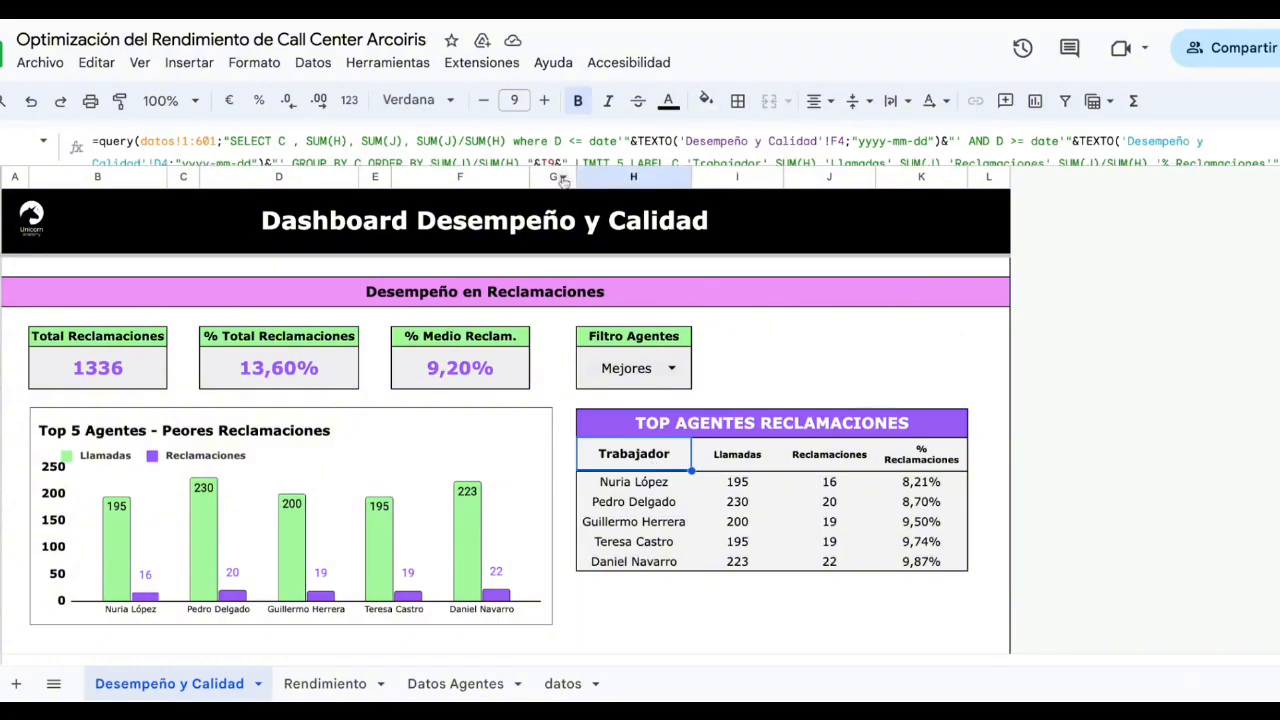
drag(563, 168, 564, 196)
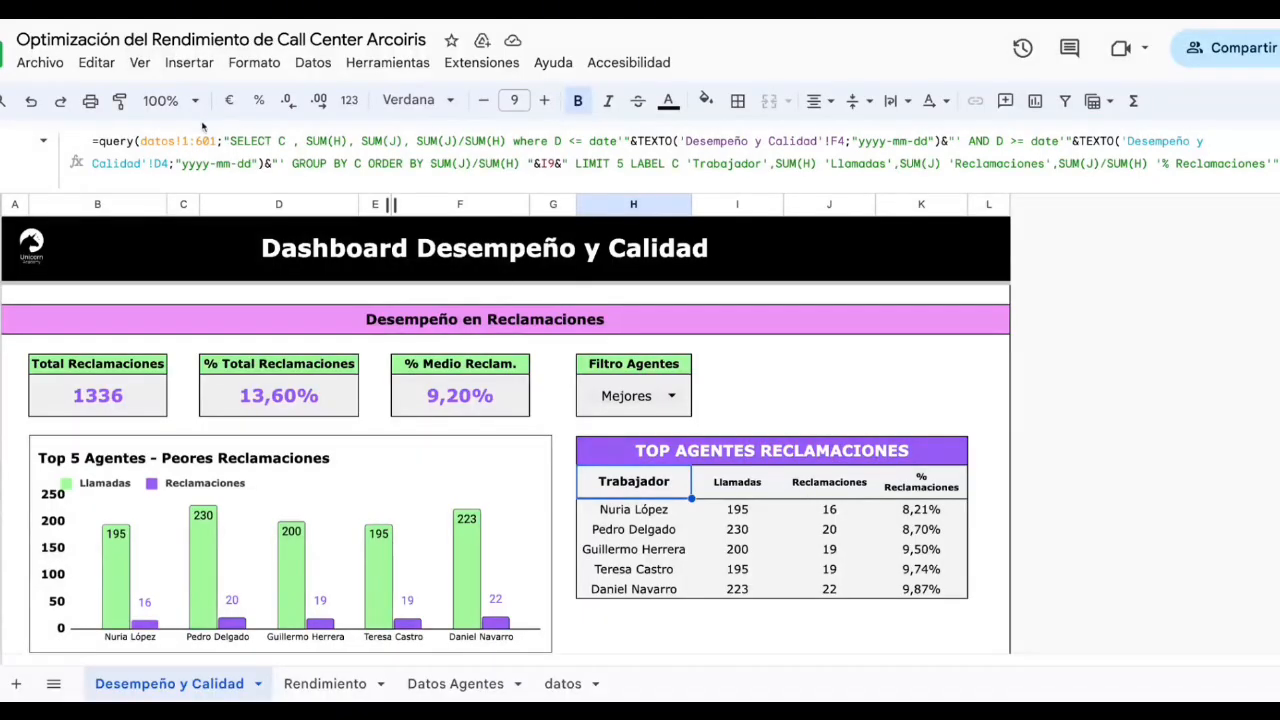
drag(218, 142, 140, 142)
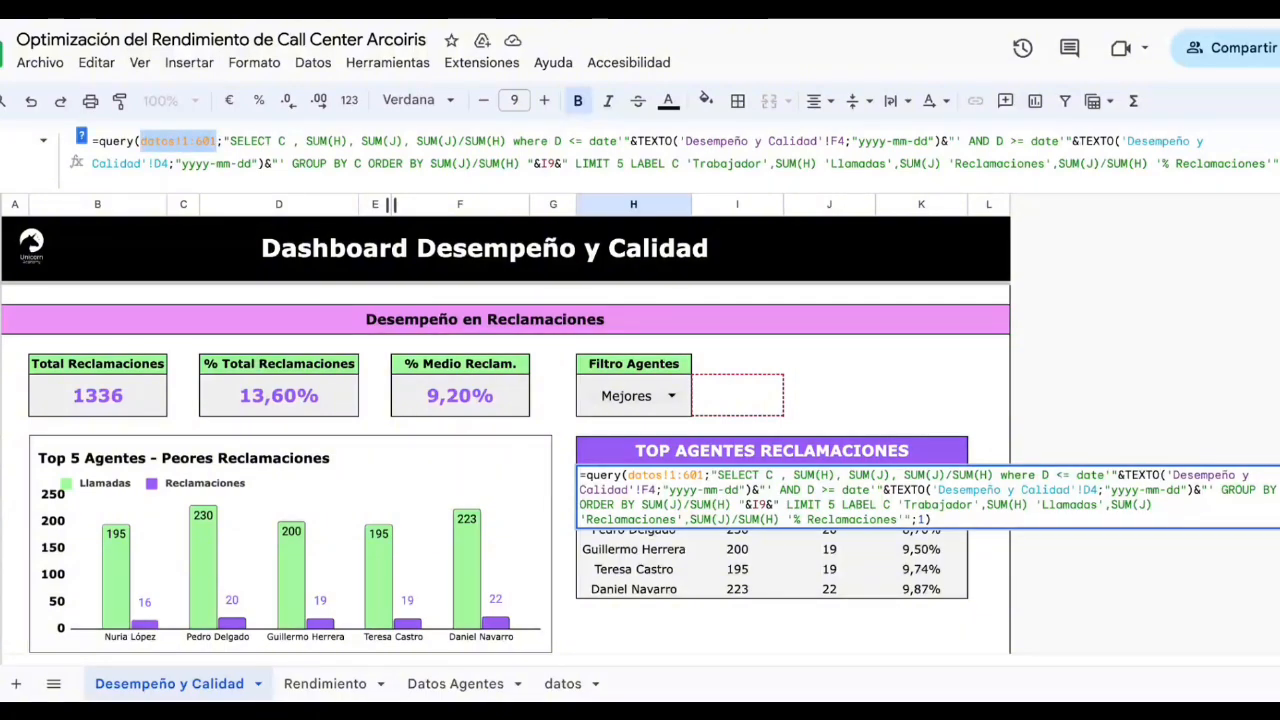
key(Return)
click(622, 481)
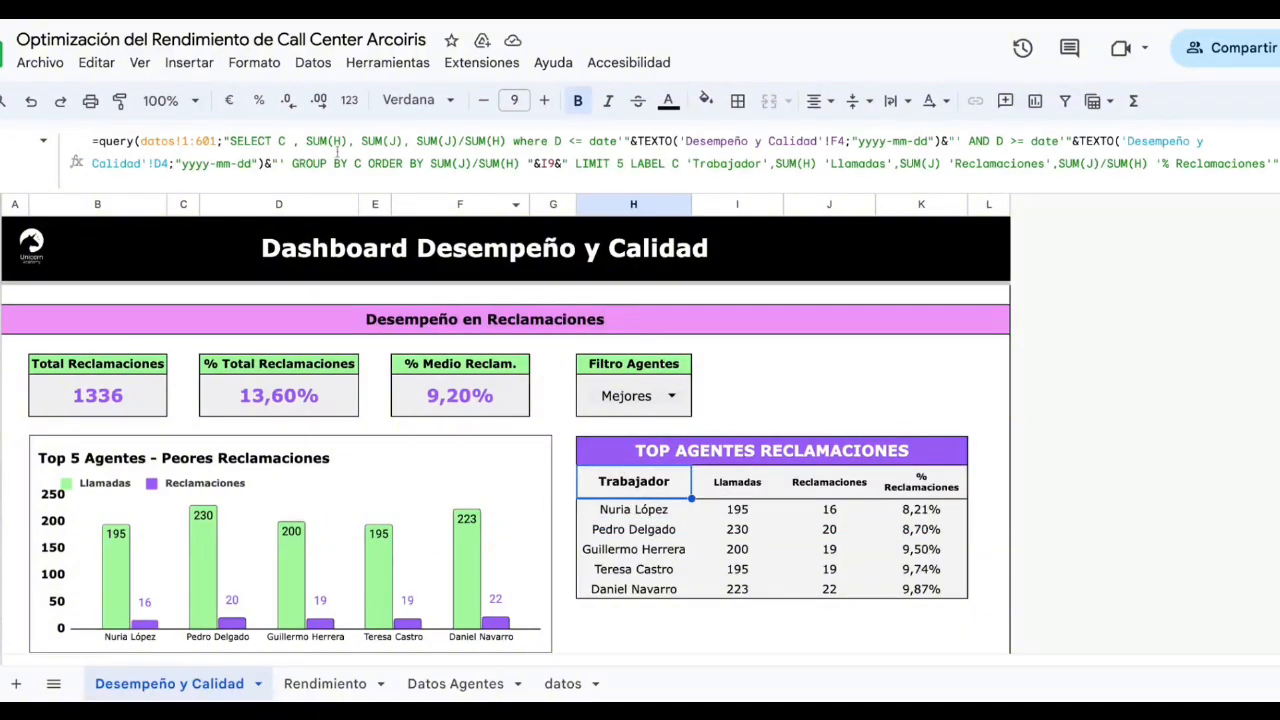
Highlight the query text from SELECT to the final label in the agents table formula, leaving the formula unedited
drag(230, 141, 1278, 164)
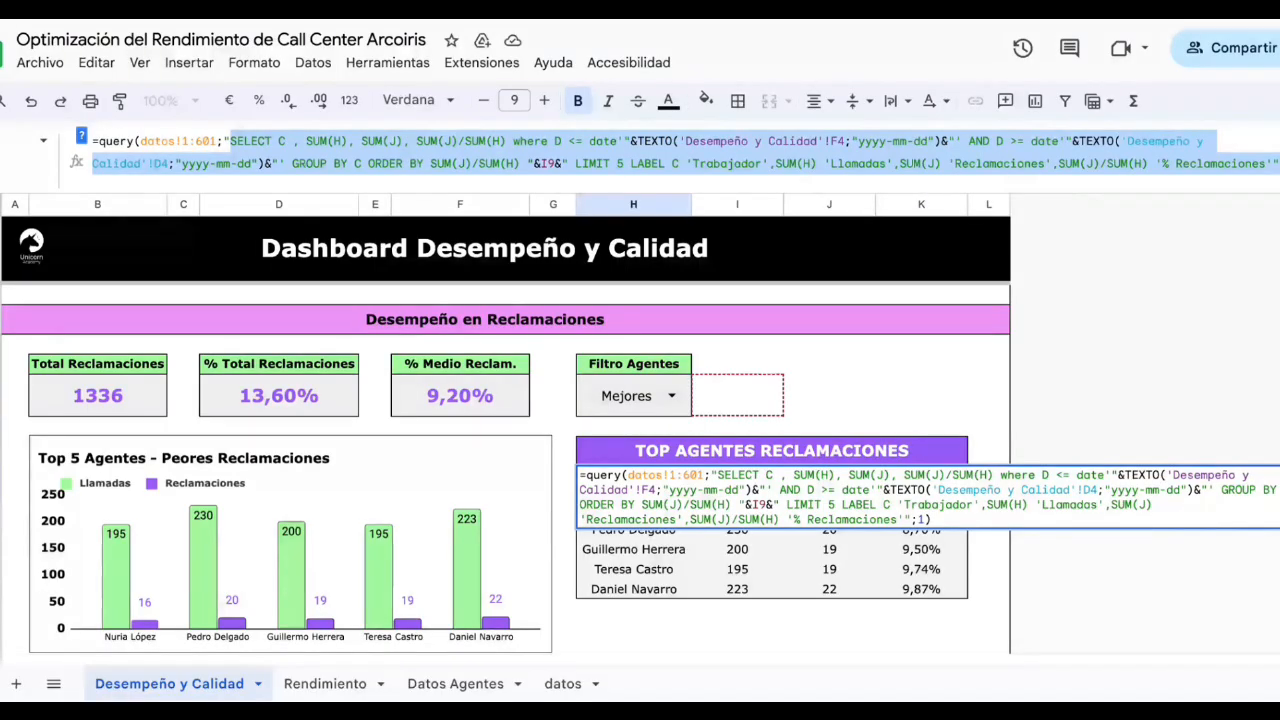
click(231, 143)
drag(229, 142, 1278, 164)
key(Return)
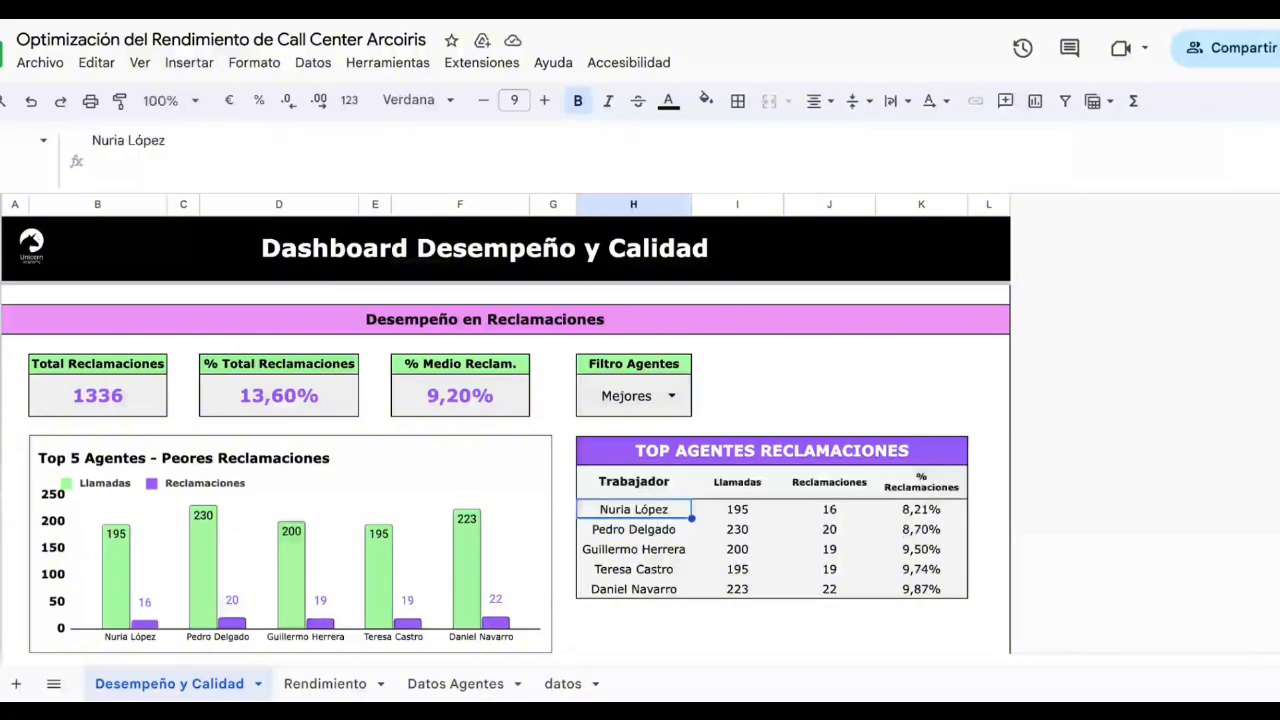
Inspect the Trabajador header's query formula again and highlight its LIMIT 5 clause
click(645, 488)
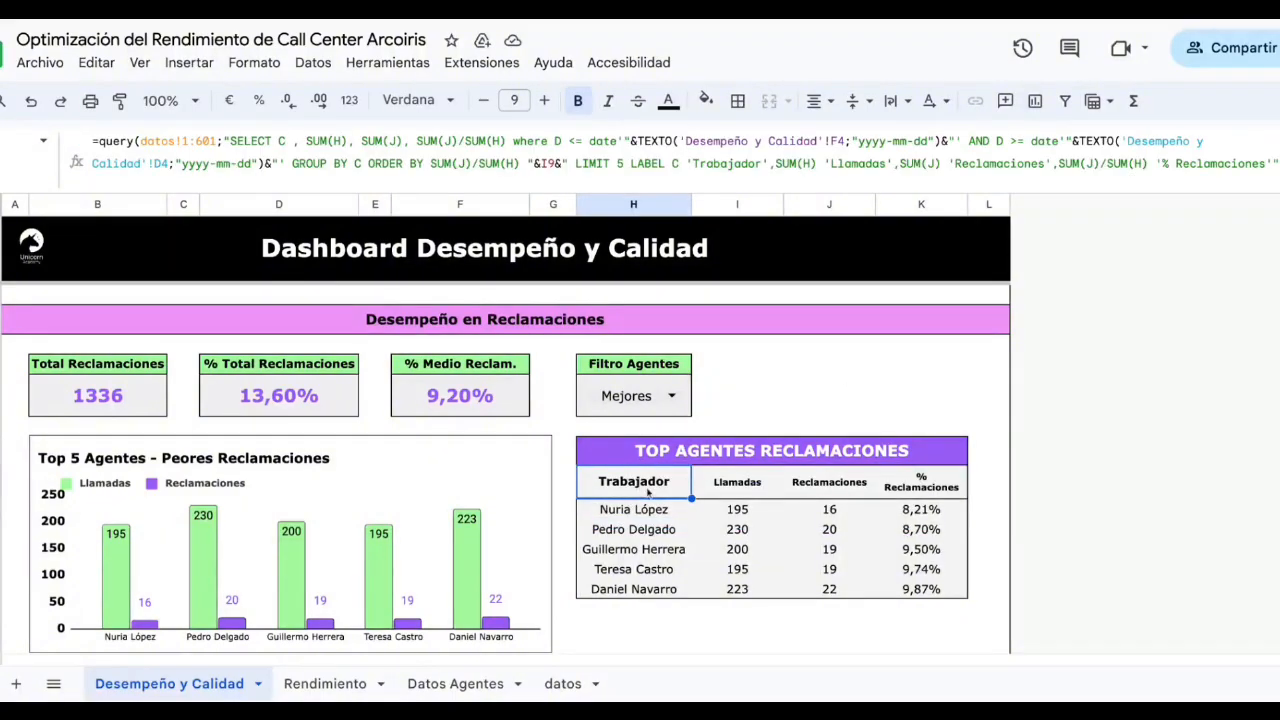
click(740, 550)
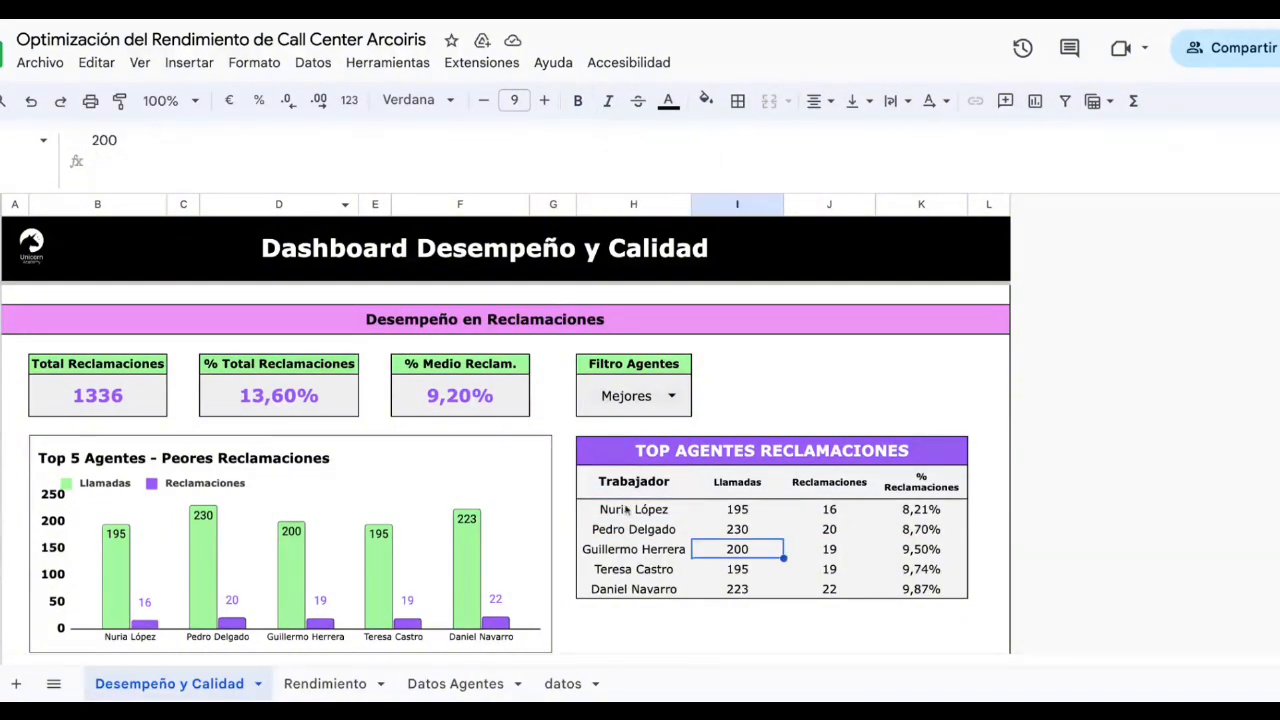
click(658, 482)
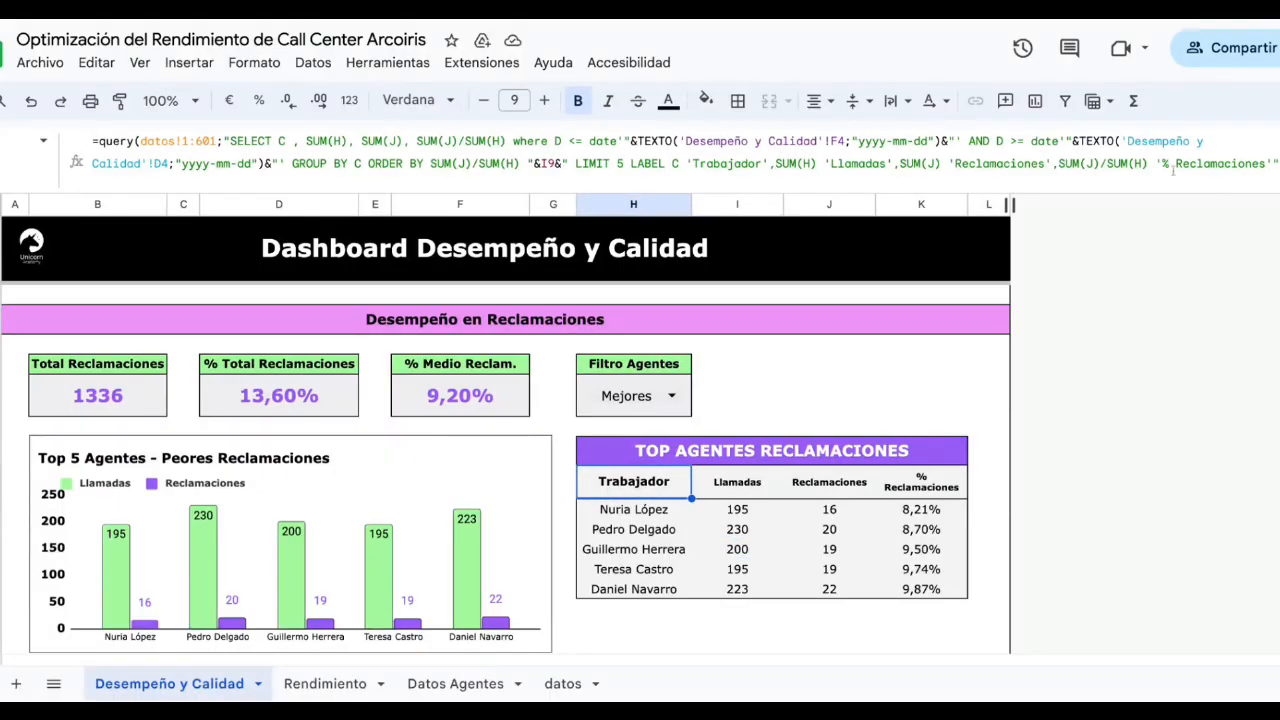
click(572, 165)
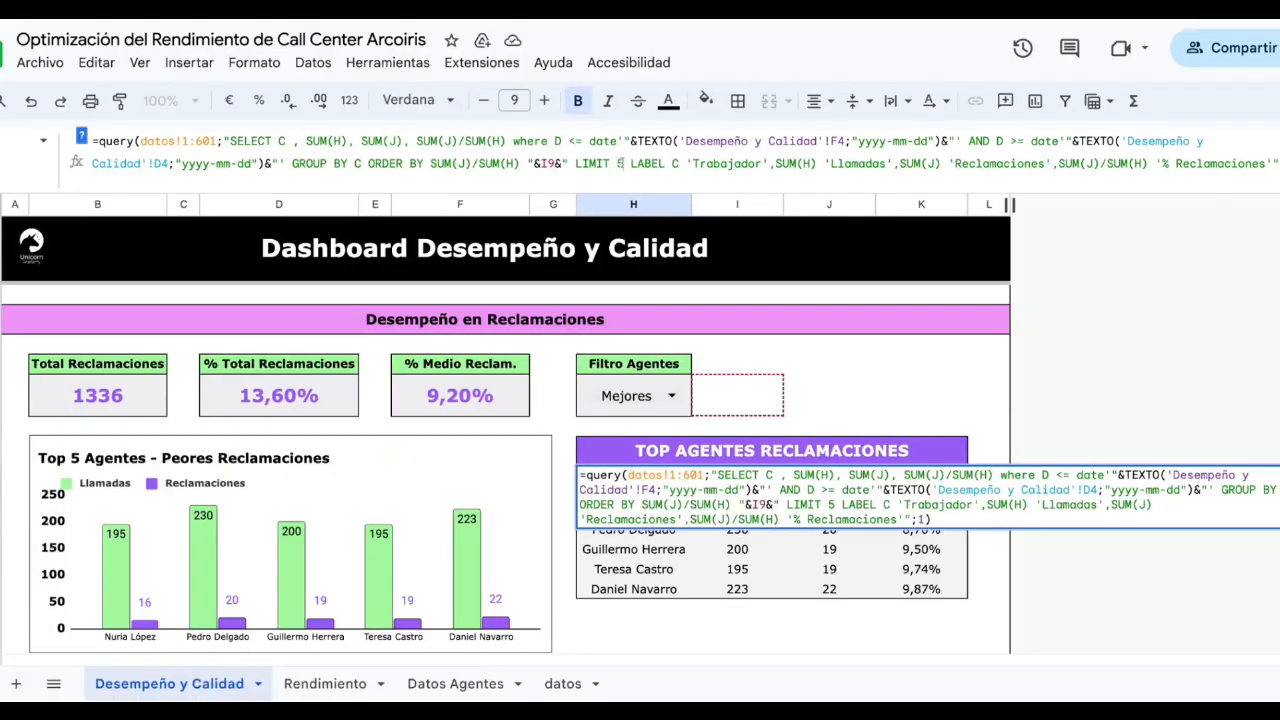
drag(624, 163, 575, 163)
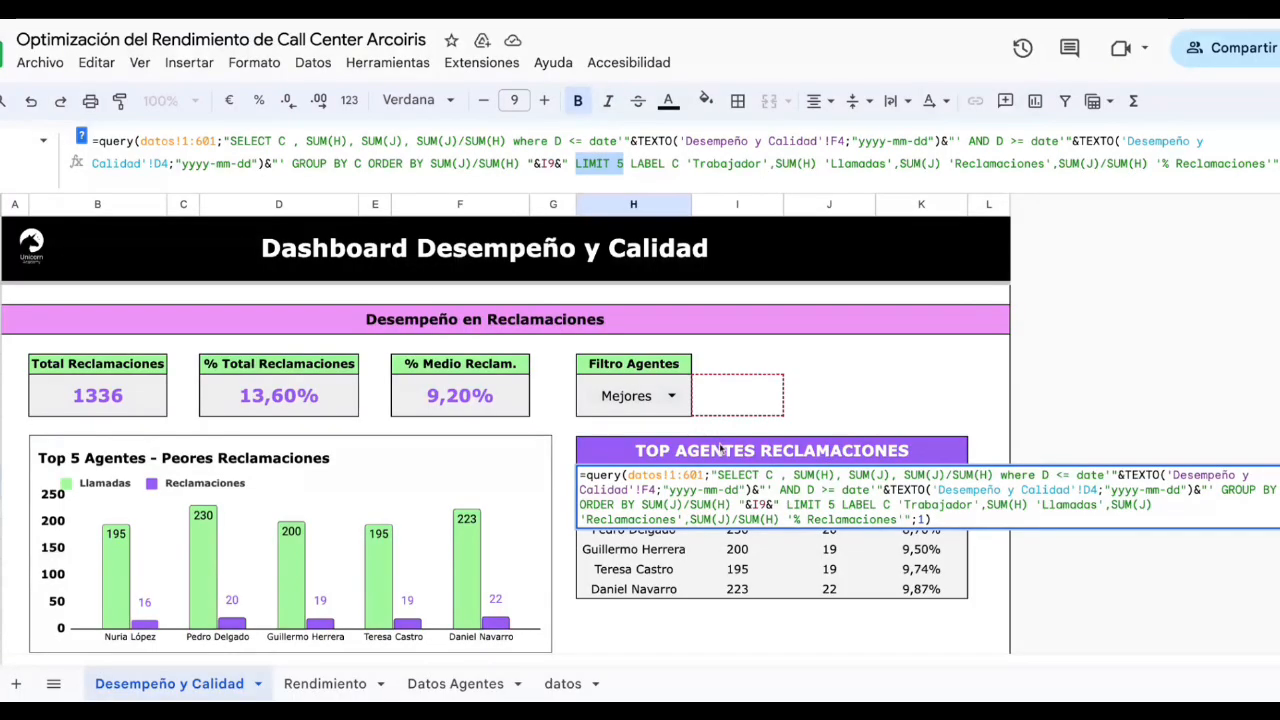
key(Return)
Check the source columns on the datos sheet and return to the query formula on the Desempeño y Calidad sheet
click(683, 462)
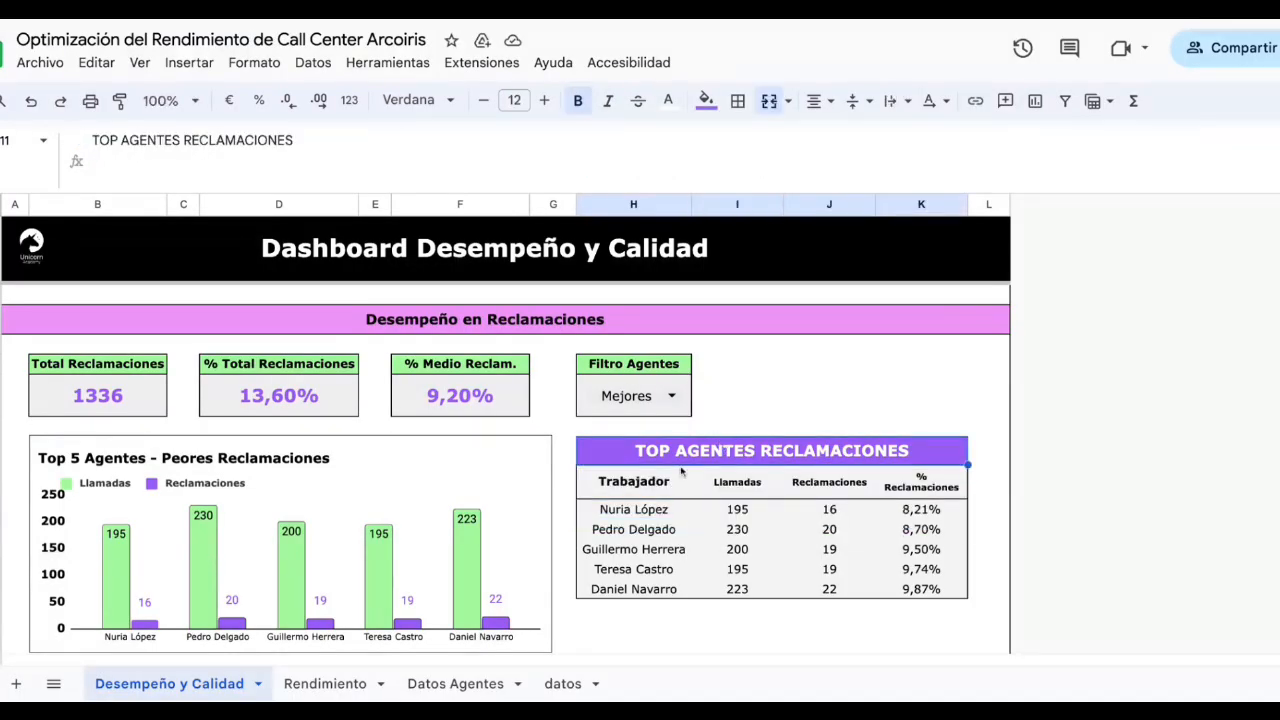
click(684, 476)
click(586, 686)
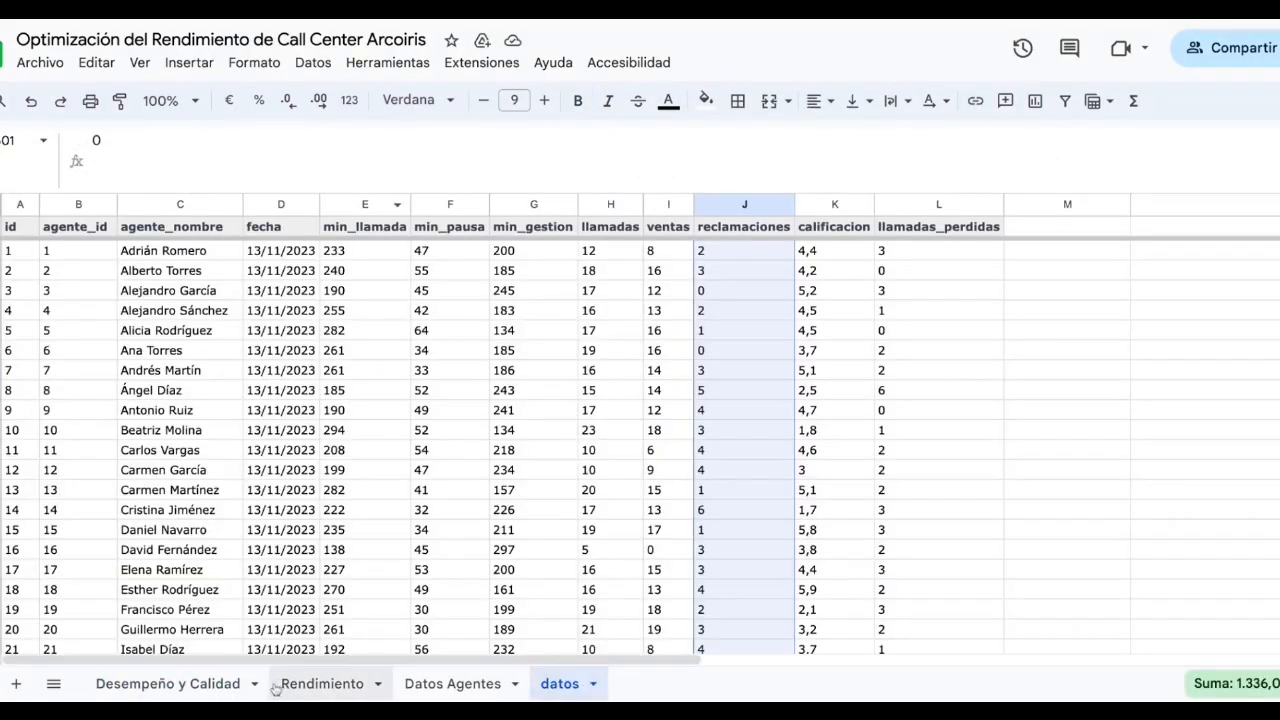
click(169, 684)
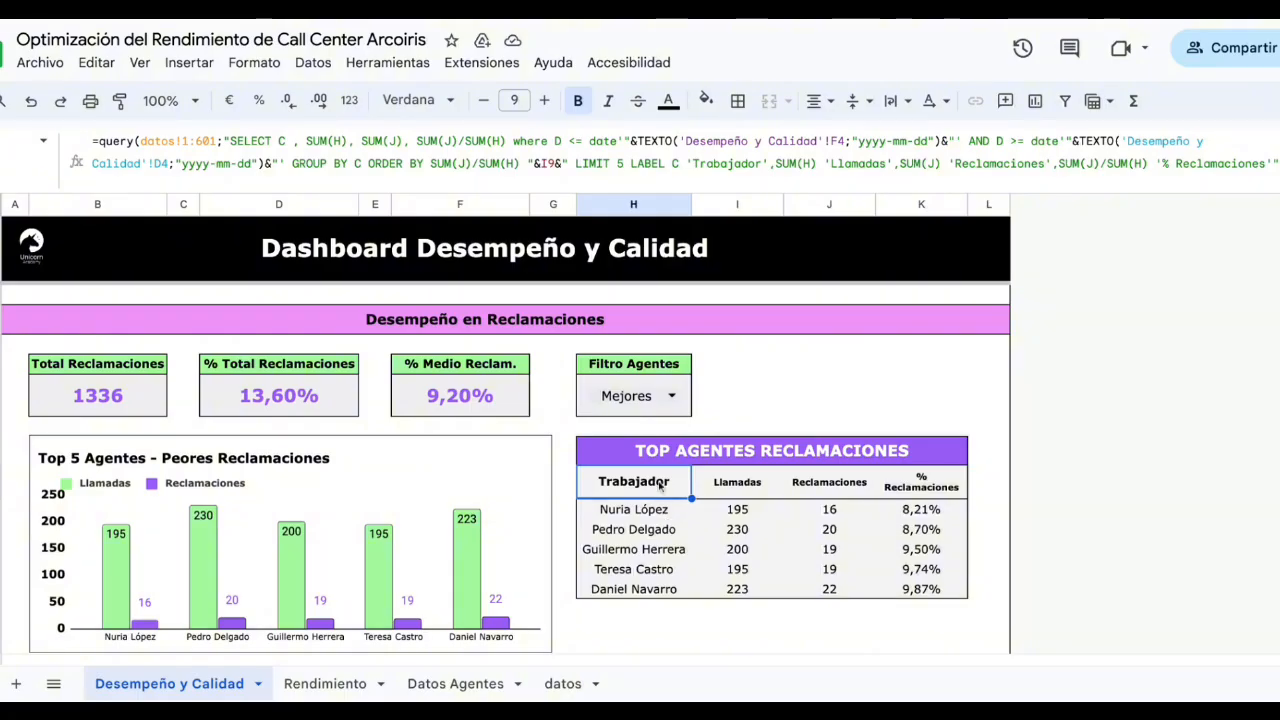
Select in turn the Llamadas, Reclamaciones and % Reclamaciones columns of the agents table
drag(737, 482, 740, 612)
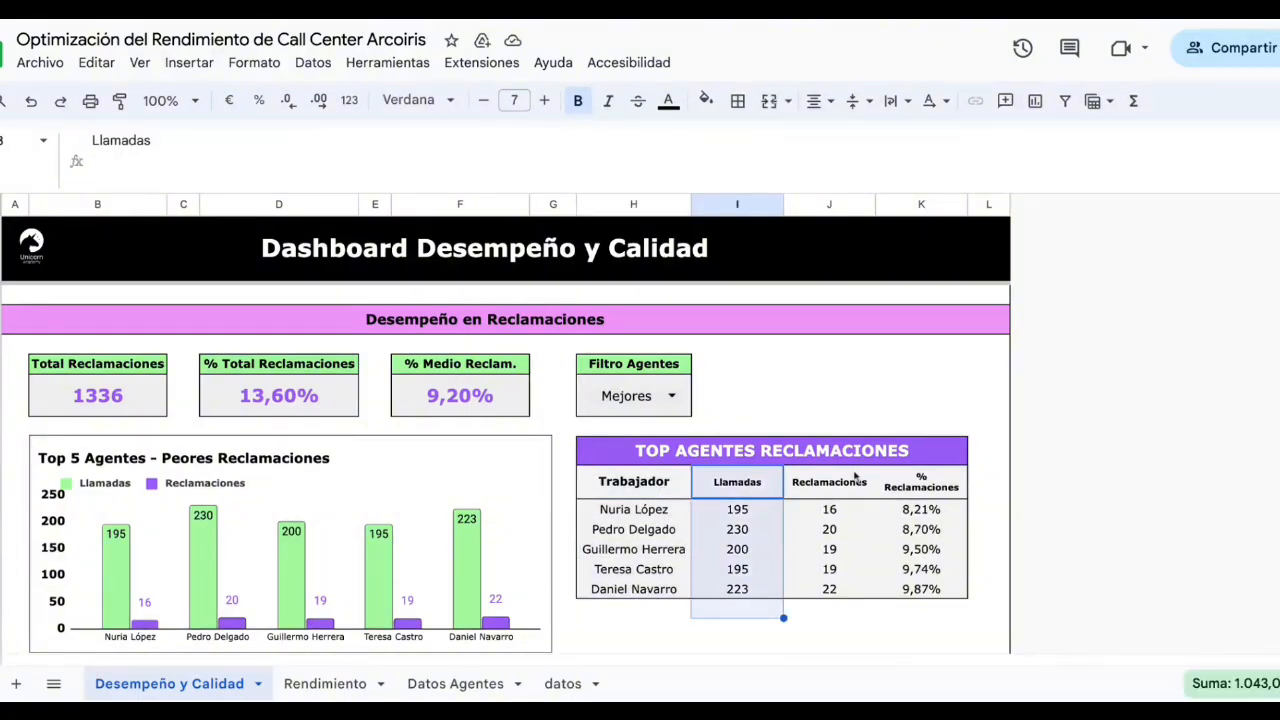
drag(856, 481, 856, 590)
drag(922, 489, 922, 590)
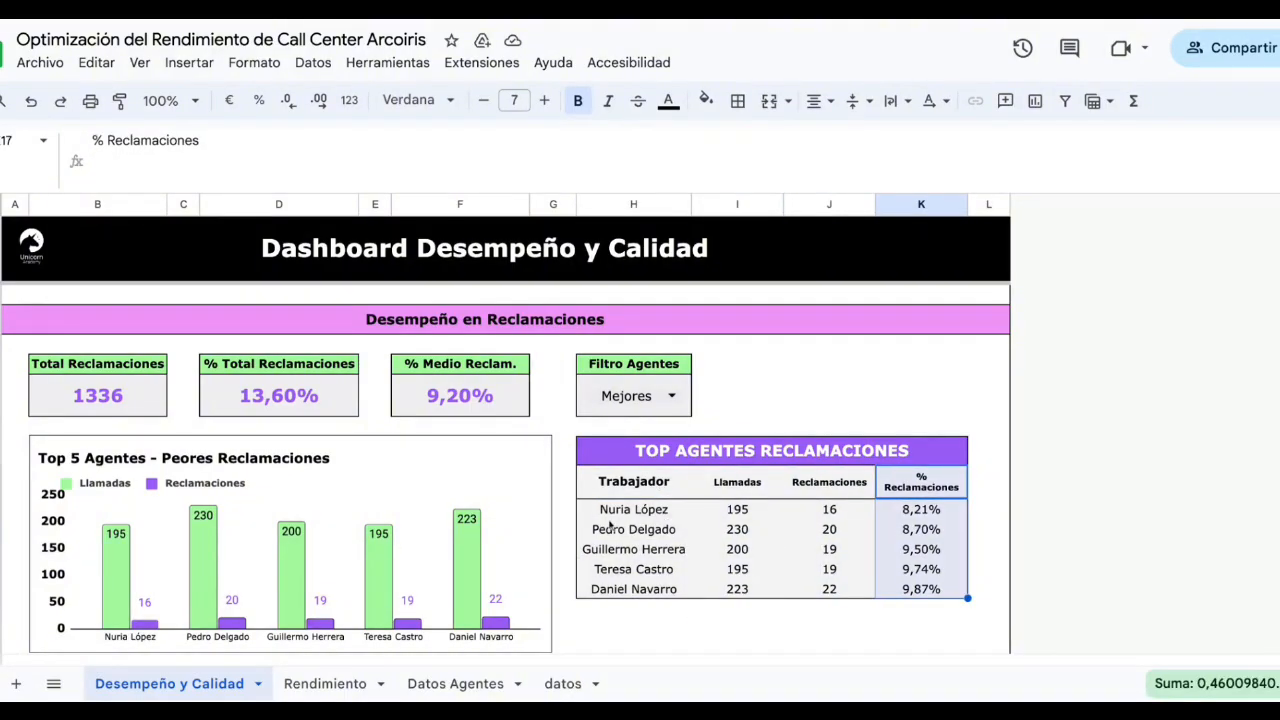
Highlight the SUM(H) divisor and the first SUM(H) term in the query's SELECT clause, leaving the formula unedited
click(633, 482)
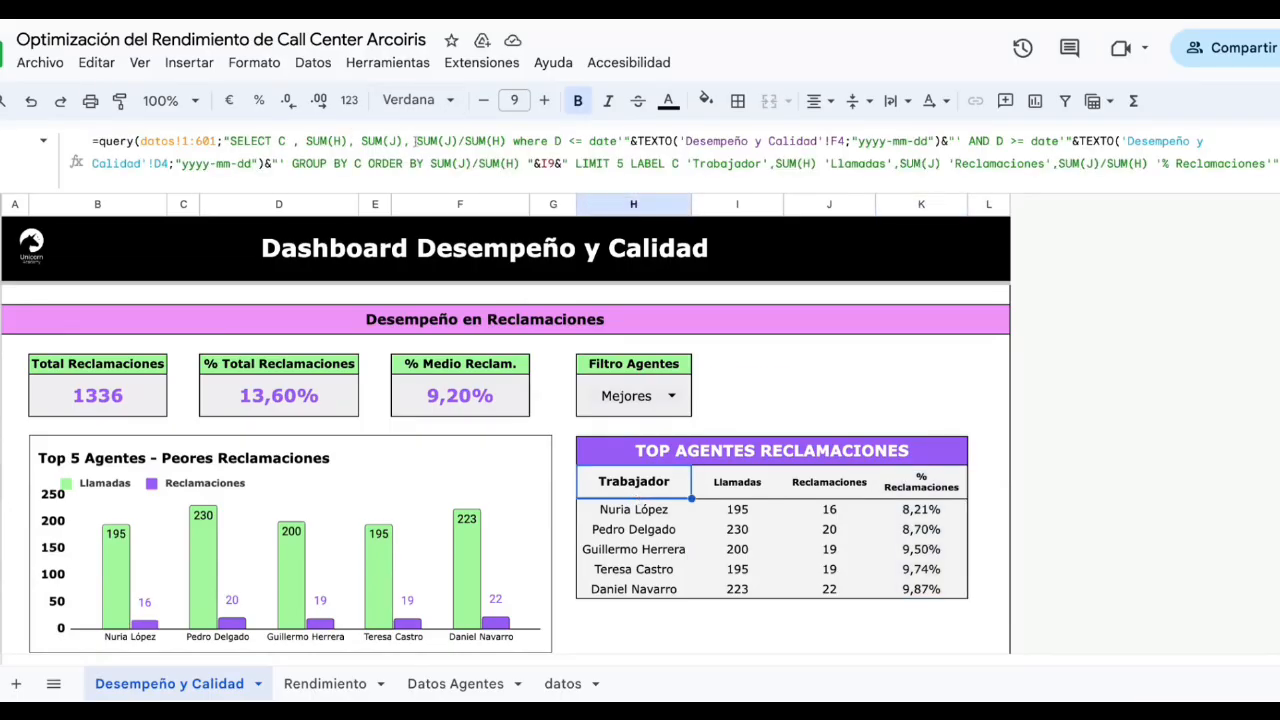
click(416, 141)
click(506, 141)
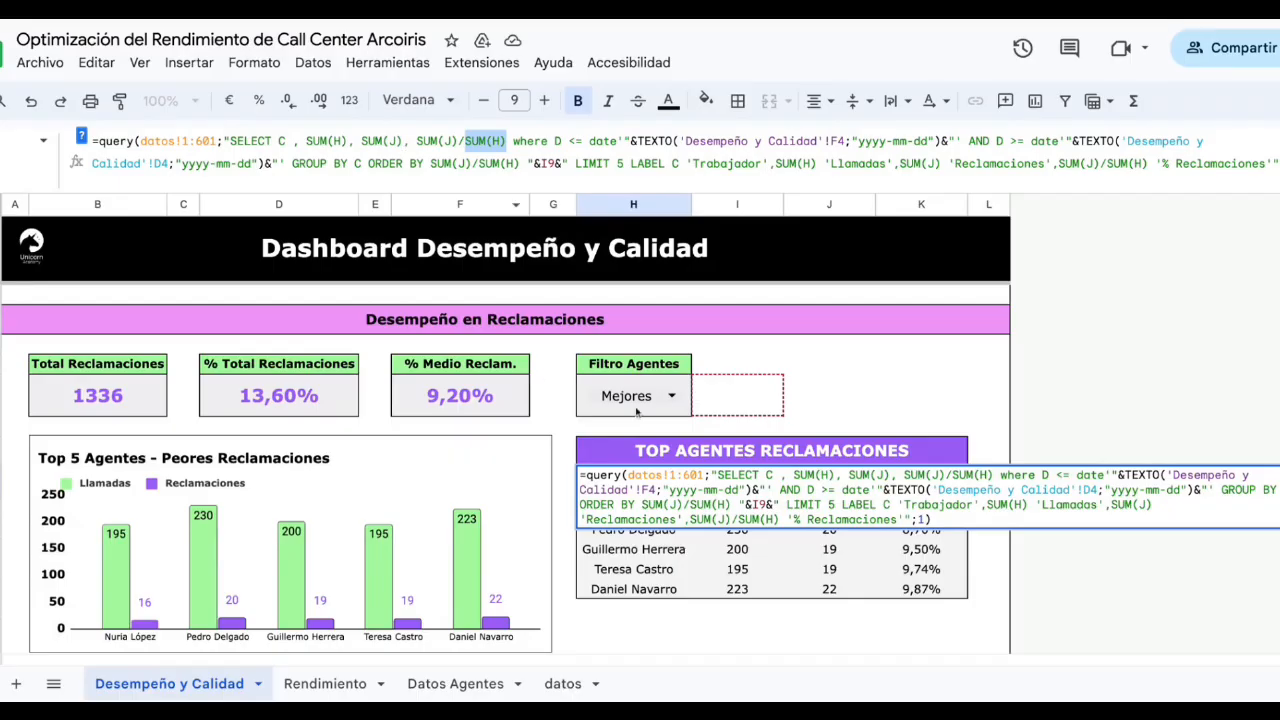
click(348, 141)
key(shift+Left)
key(shift+Left)
key(shift+Left)
key(shift+Left)
key(shift+Left)
key(shift+Left)
key(shift+Left)
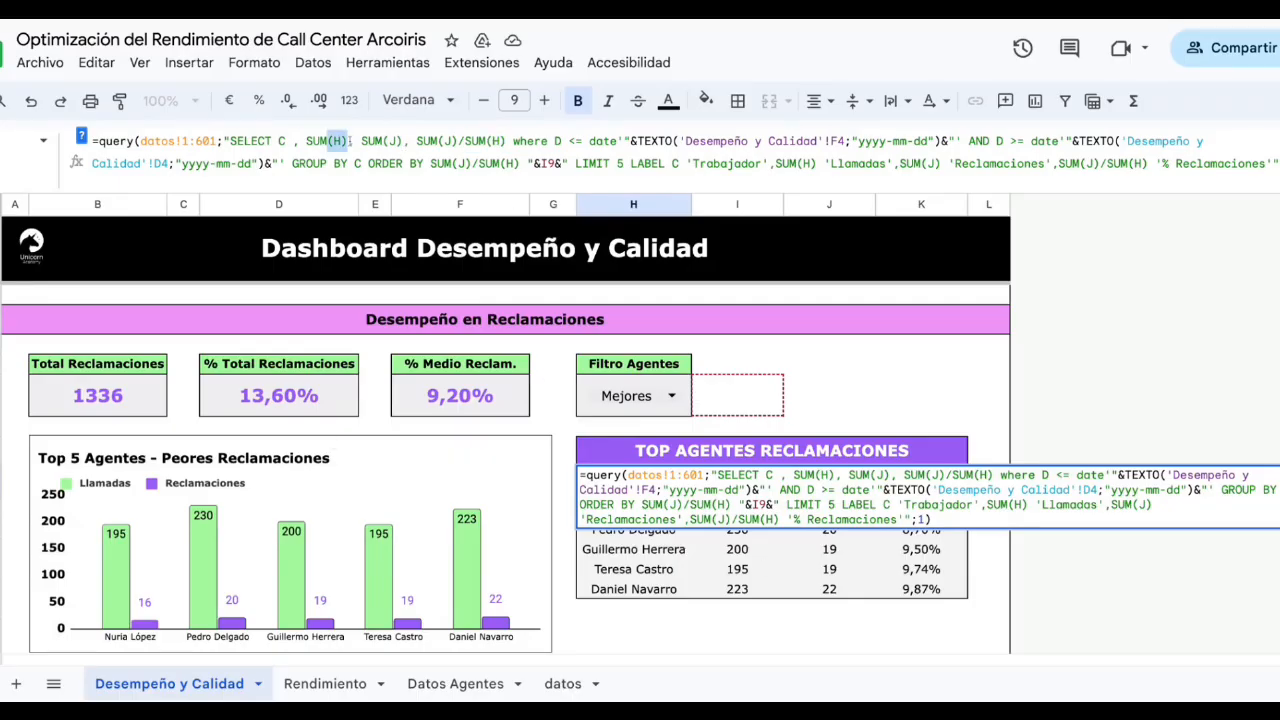
click(685, 512)
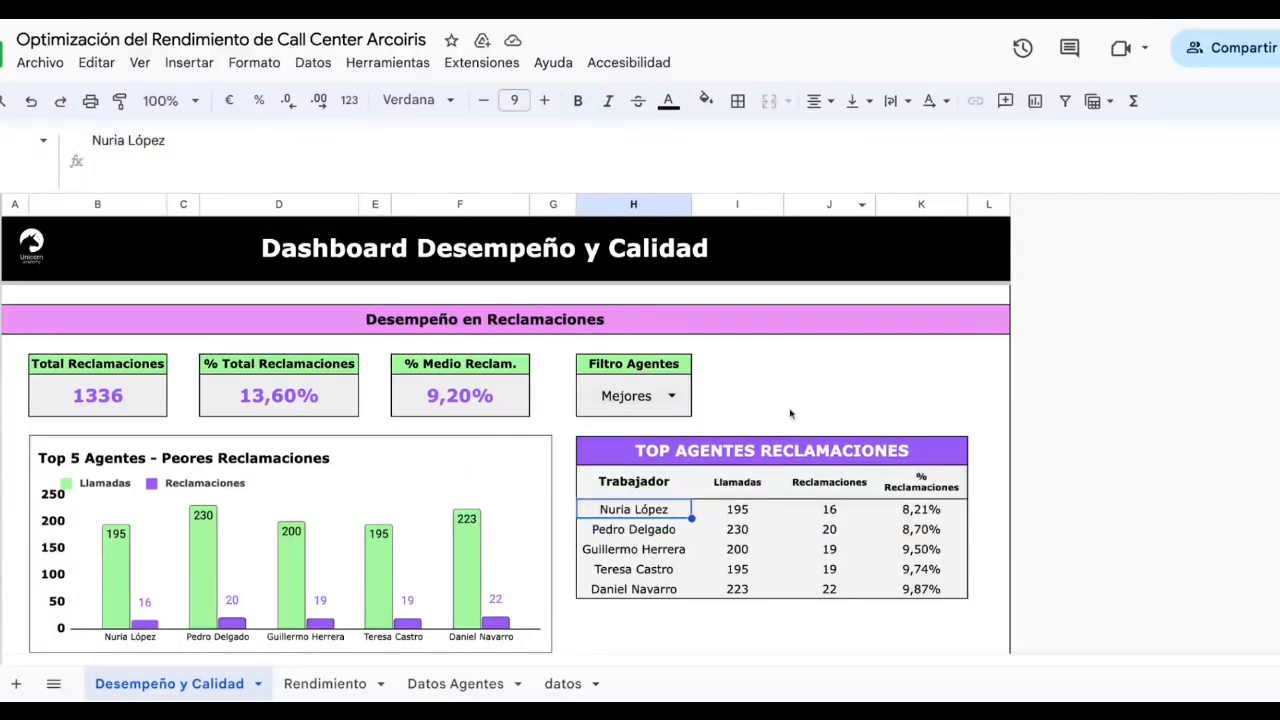
Select the full range that the query fills from the Trabajador header, including its last % Reclamaciones value
click(671, 481)
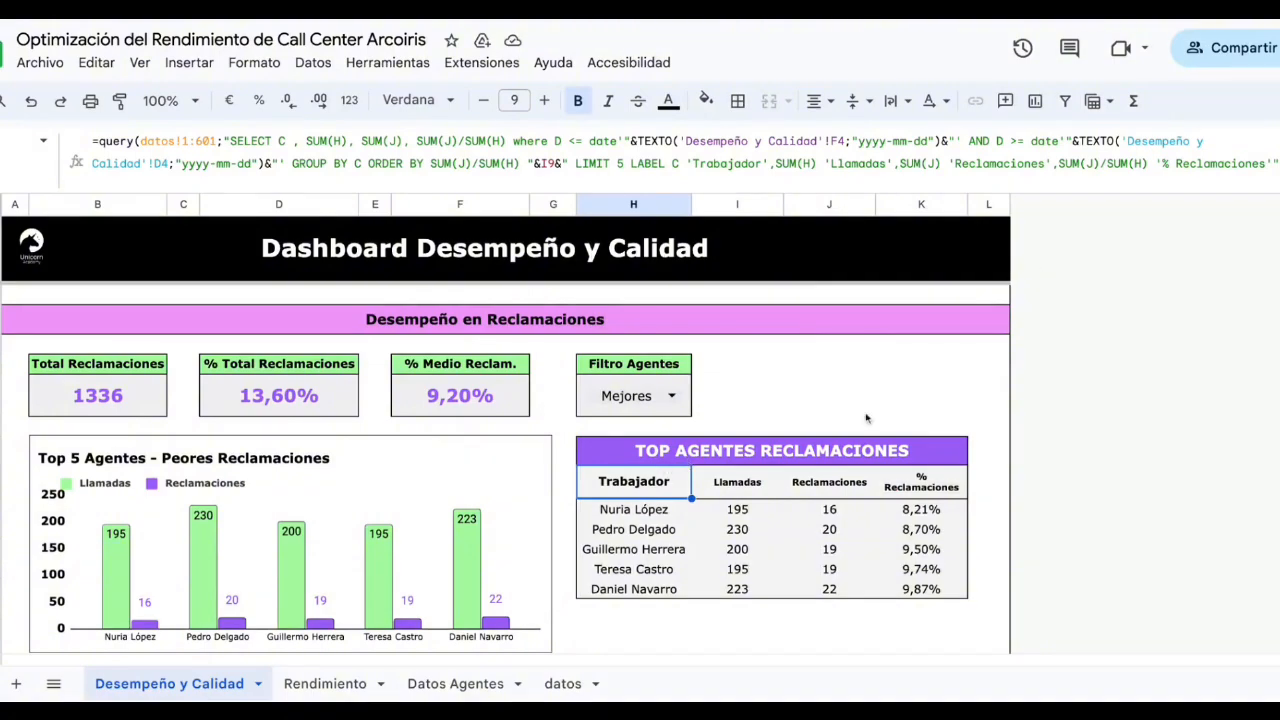
key(ctrl+a)
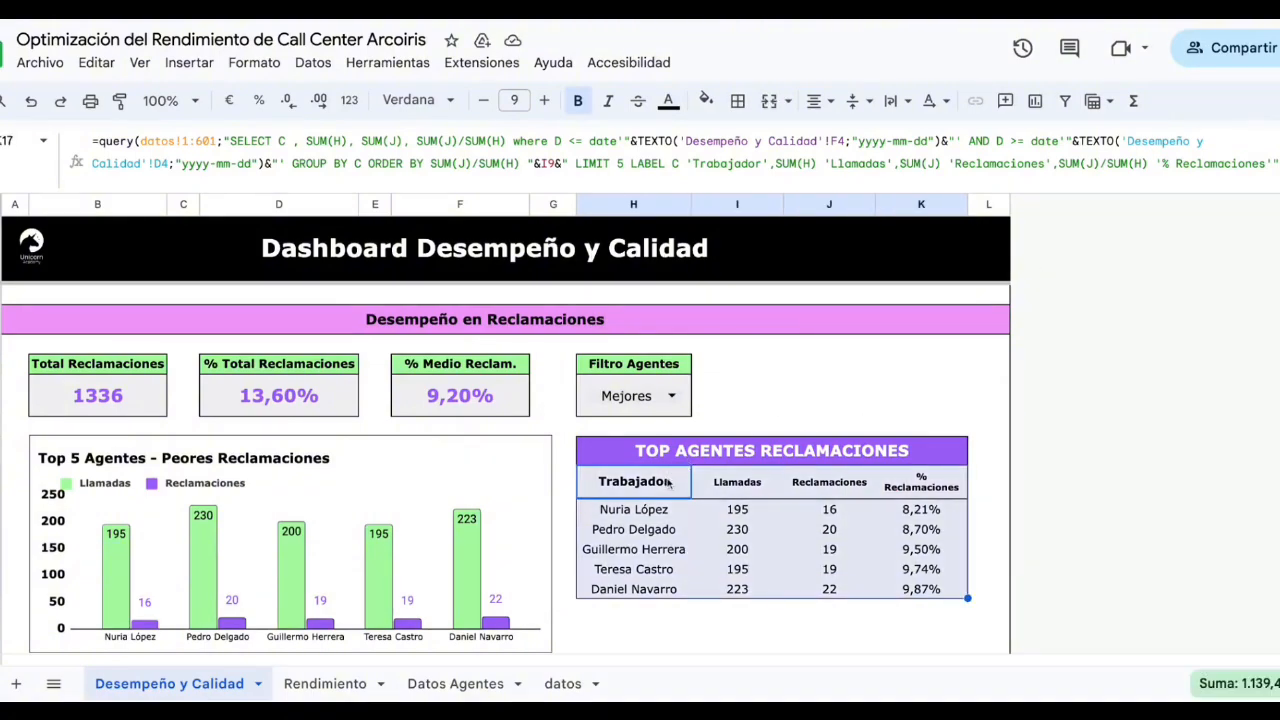
click(921, 589)
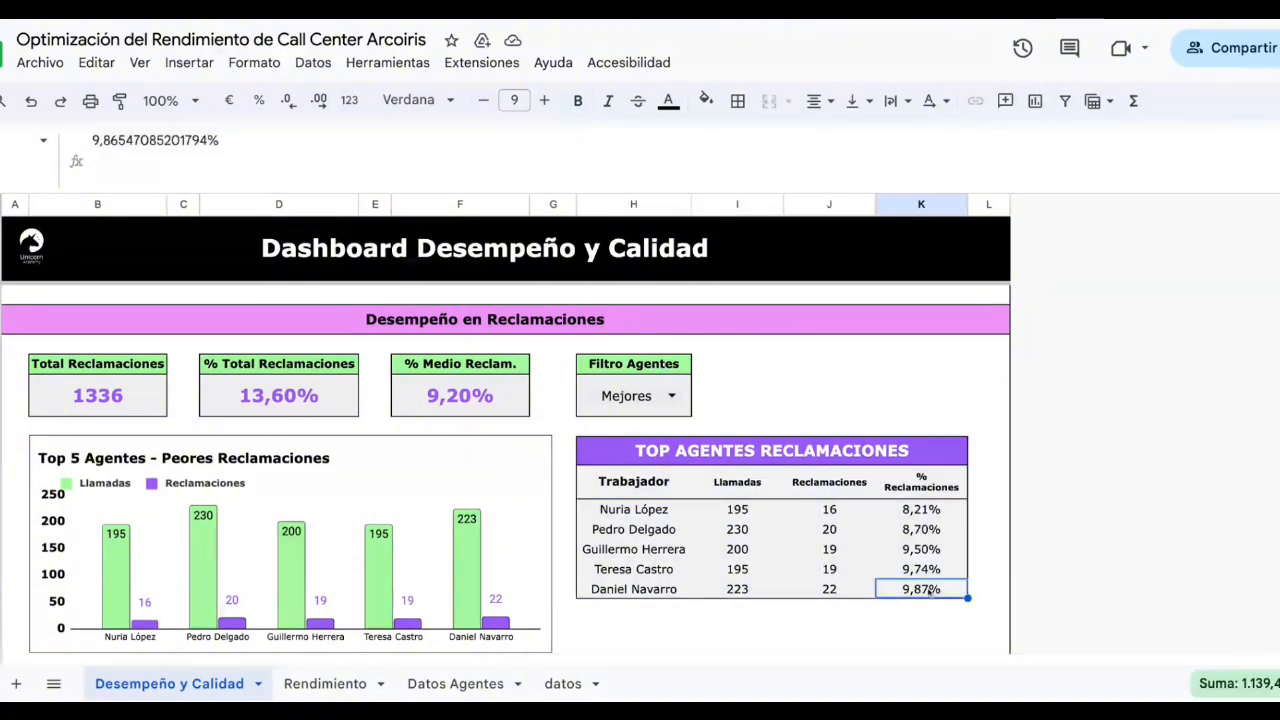
Inspect the data range of the Top 5 Agentes - Peores Reclamaciones chart in the chart editor and close the editor
click(336, 456)
click(537, 452)
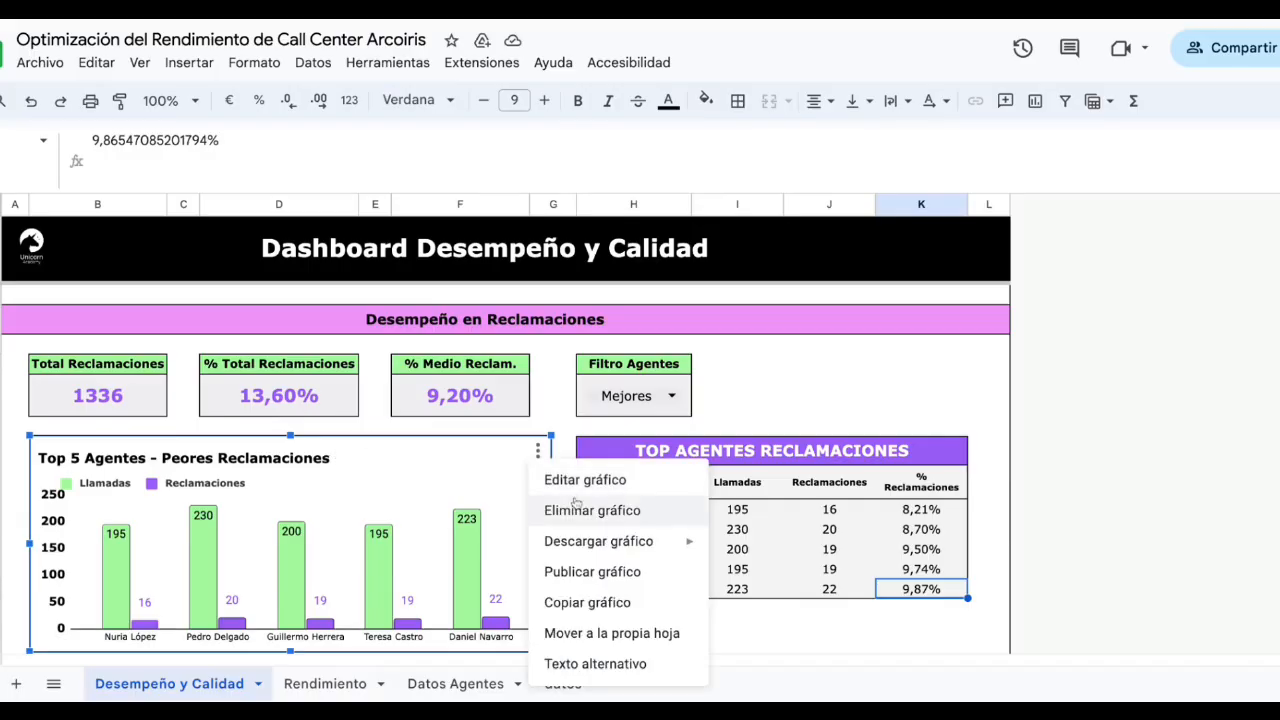
click(580, 479)
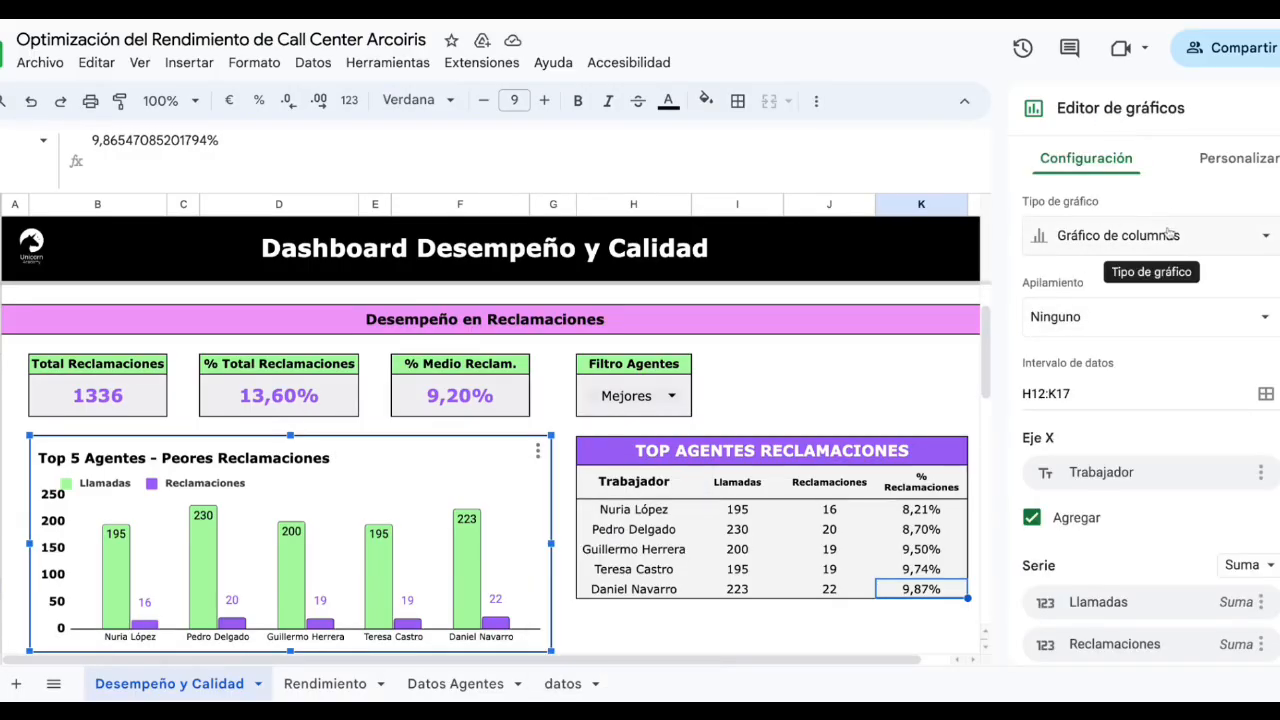
click(1092, 393)
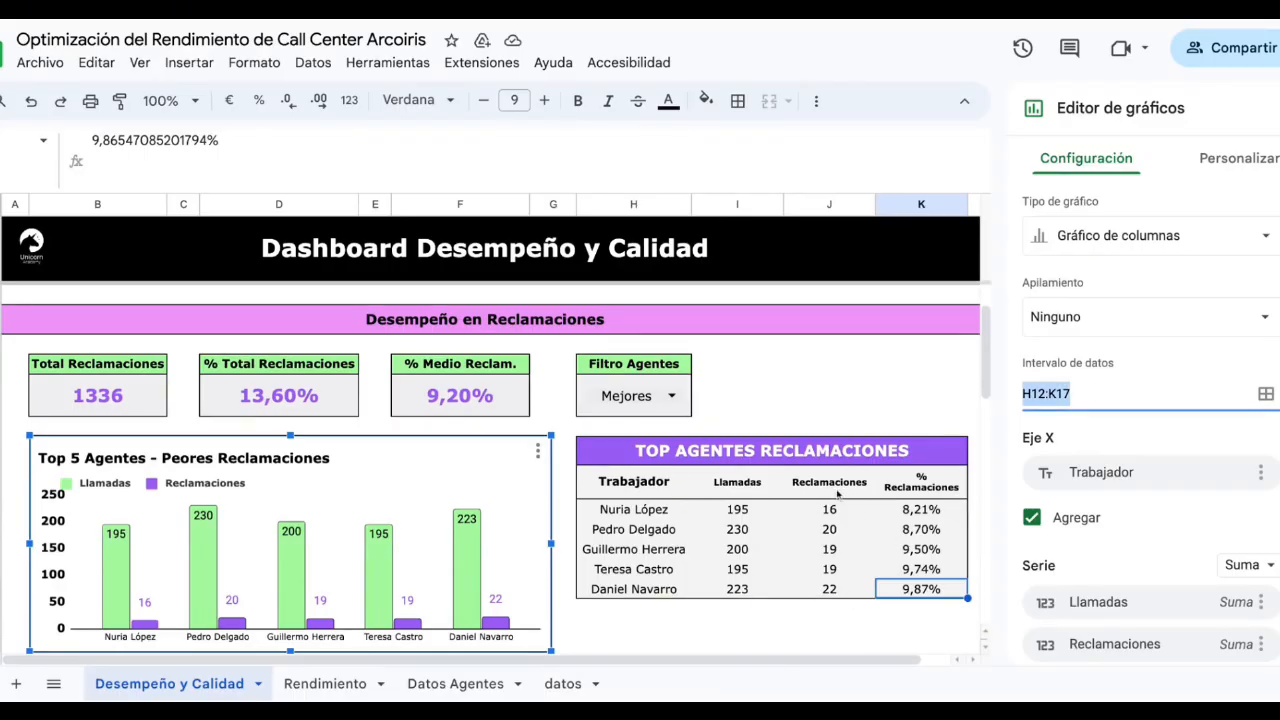
click(1278, 108)
Examine the complaints chart and the Filtro Agentes options, and select the whole TOP AGENTES RECLAMACIONES table
scroll(518, 507, down, 1)
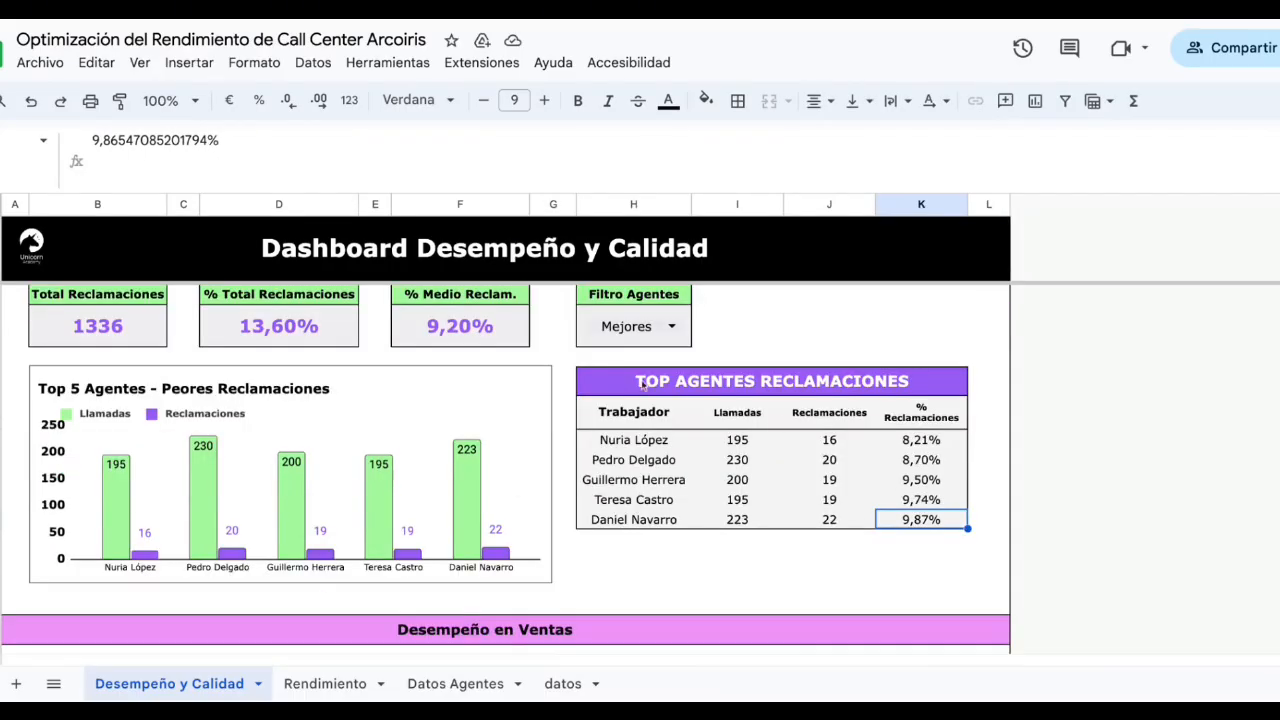
click(365, 423)
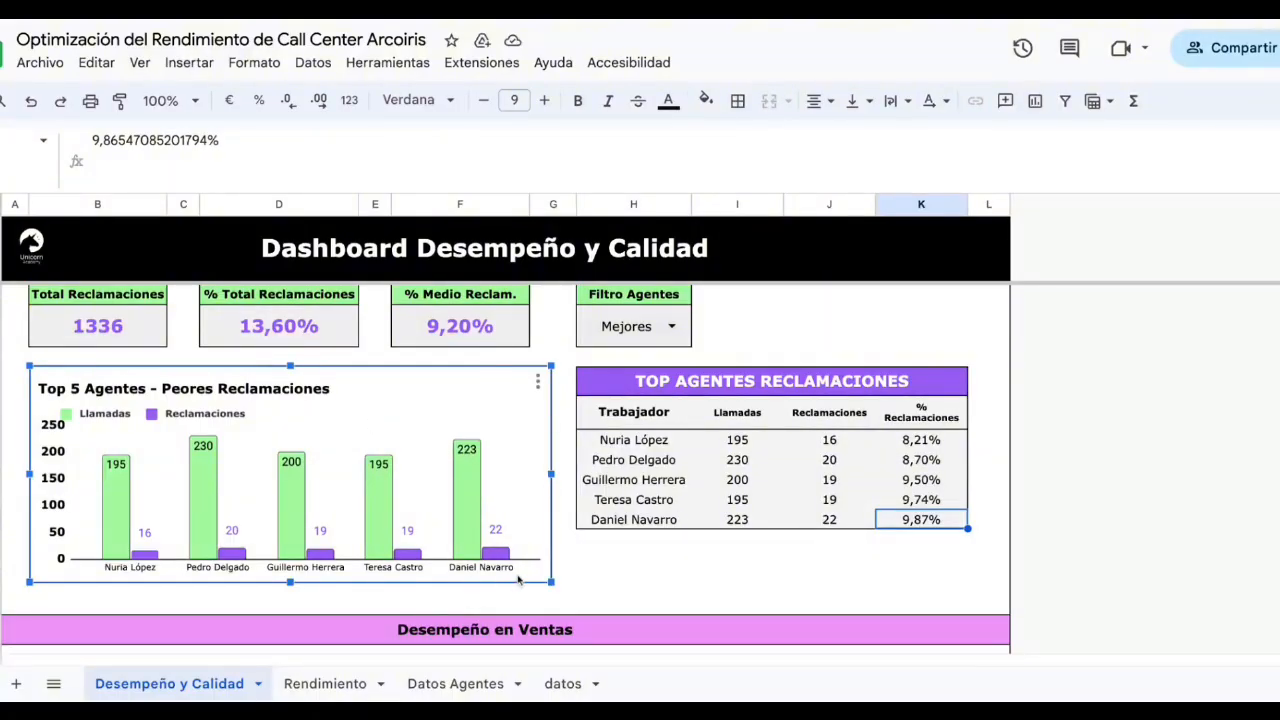
click(671, 327)
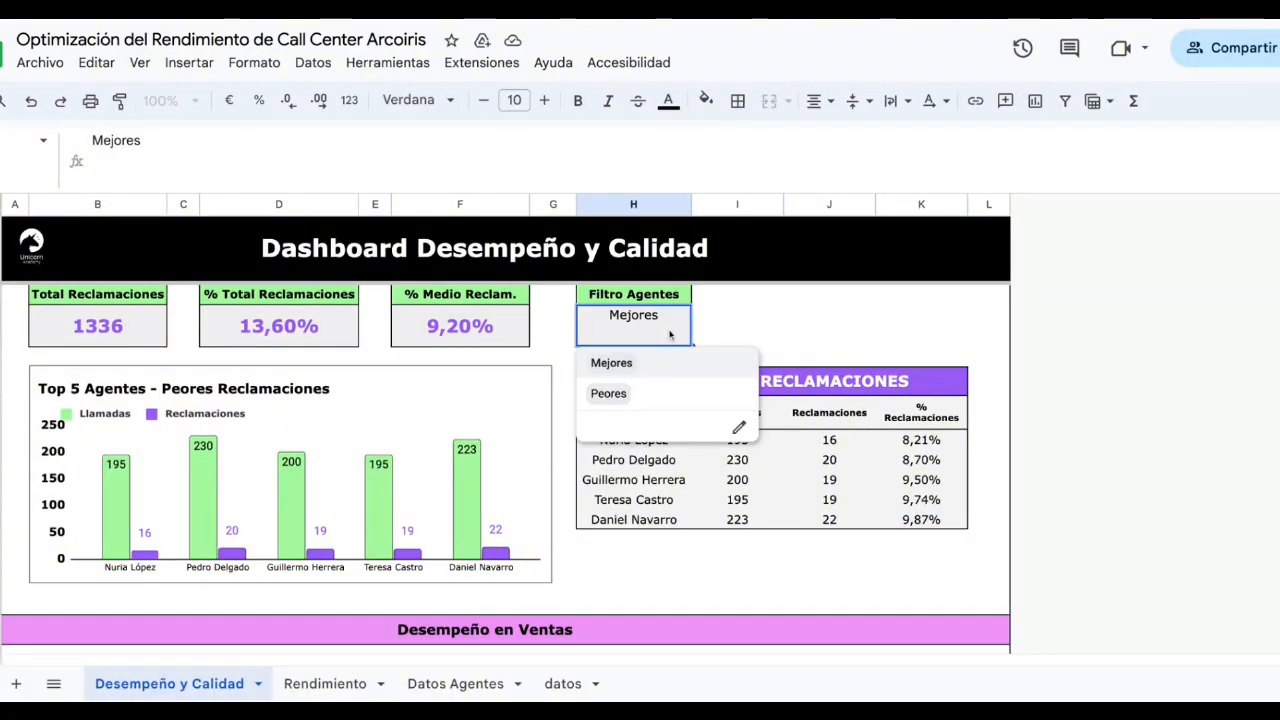
click(737, 326)
click(645, 392)
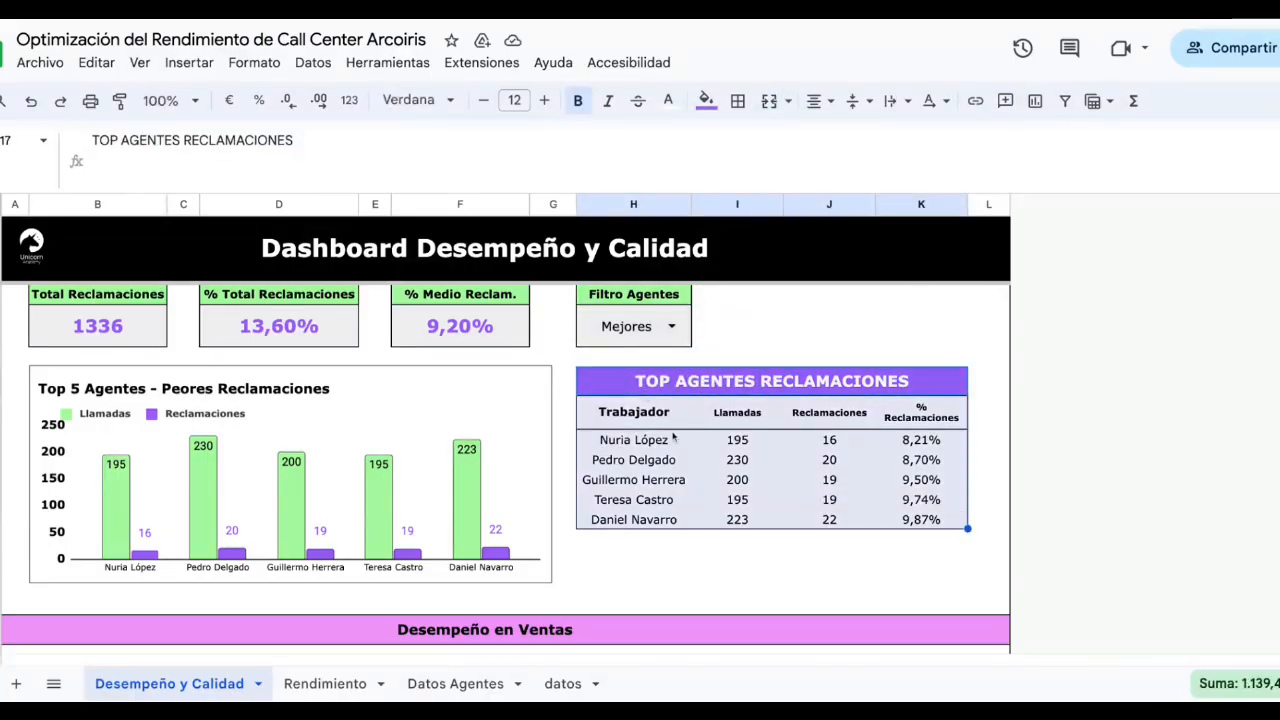
Check the second agent's cell and the first agent's % Reclamaciones value in the TOP AGENTES RECLAMACIONES table
click(672, 420)
click(645, 460)
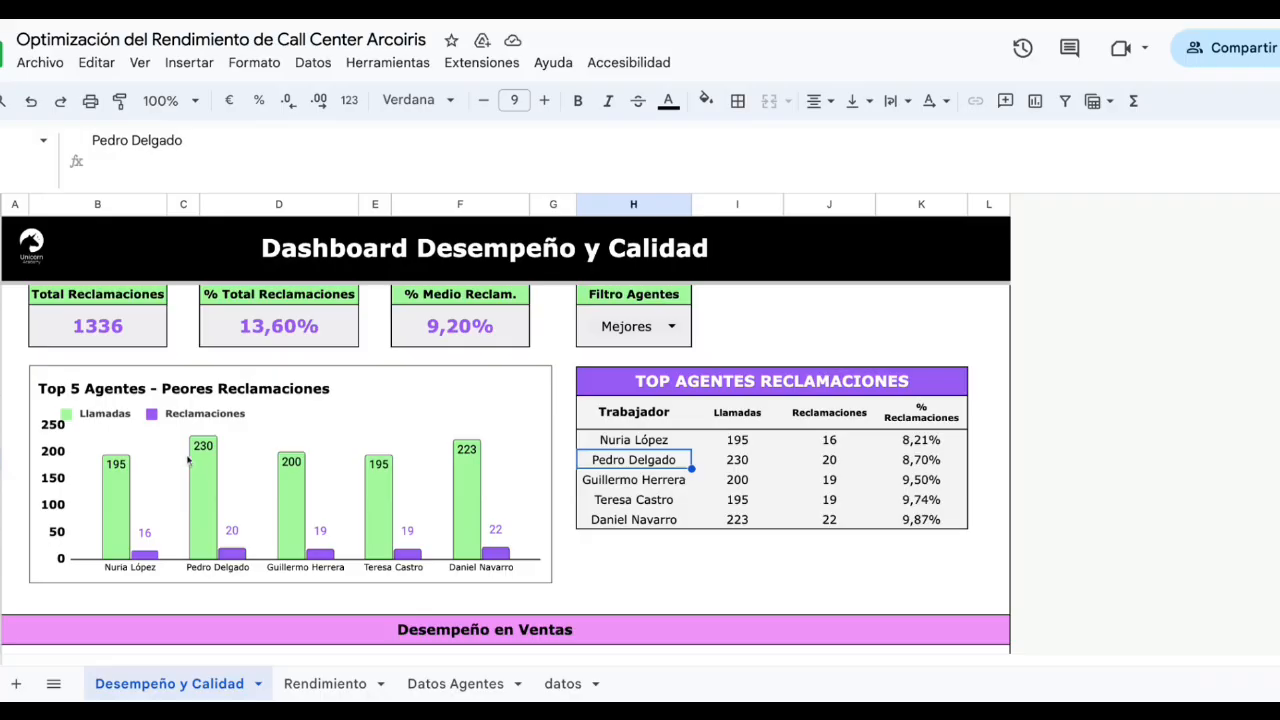
click(945, 439)
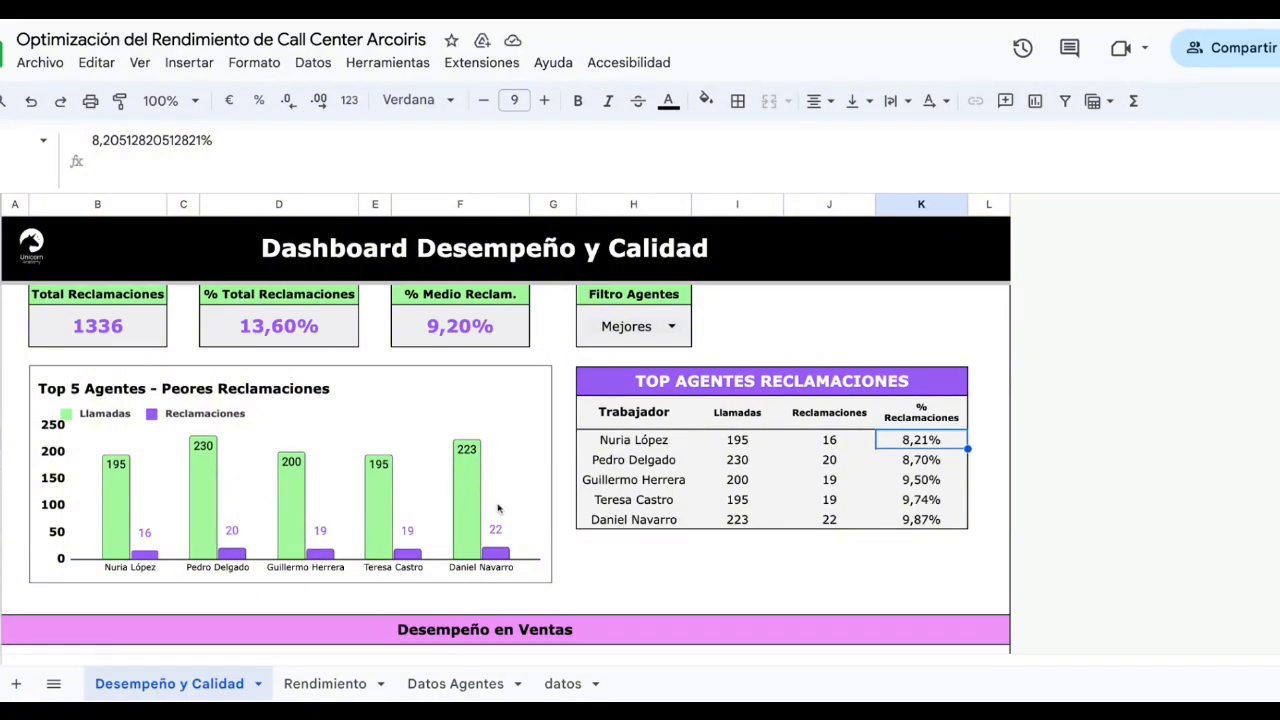
scroll(190, 447, up, 1)
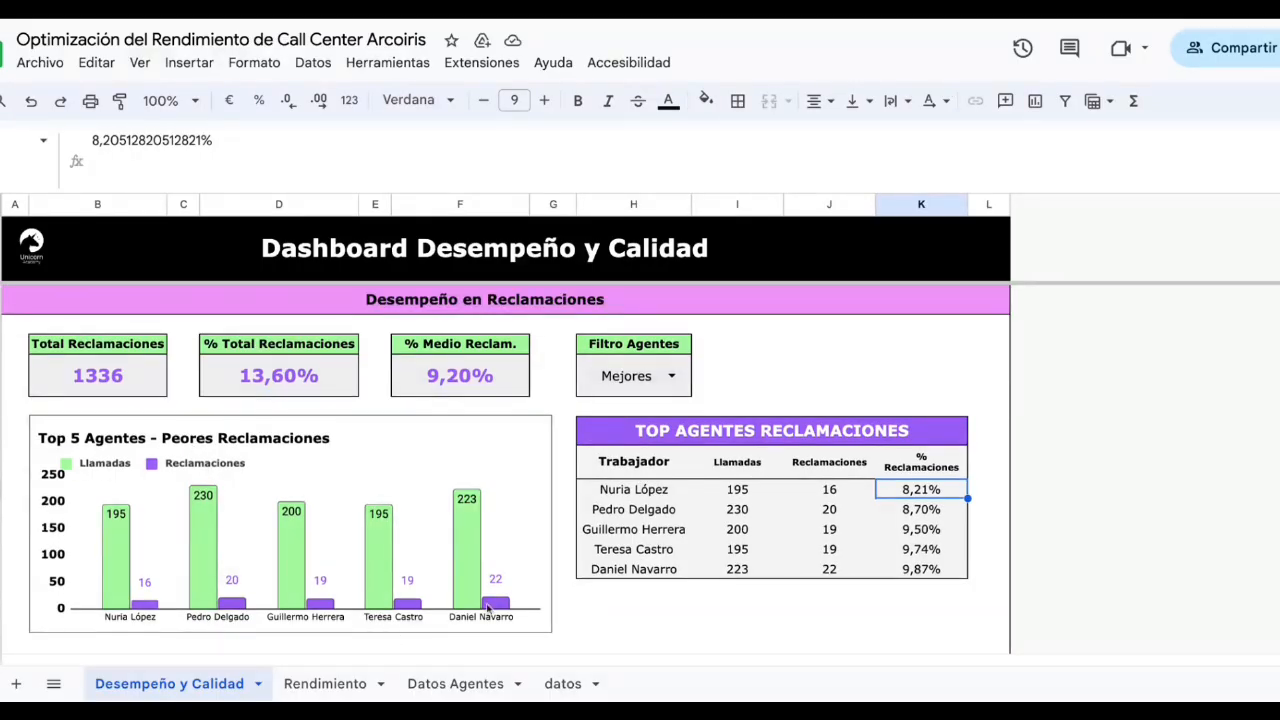
Set the complaints section's Filtro Agentes to Peores and select the first % Reclamaciones value in its table
click(661, 382)
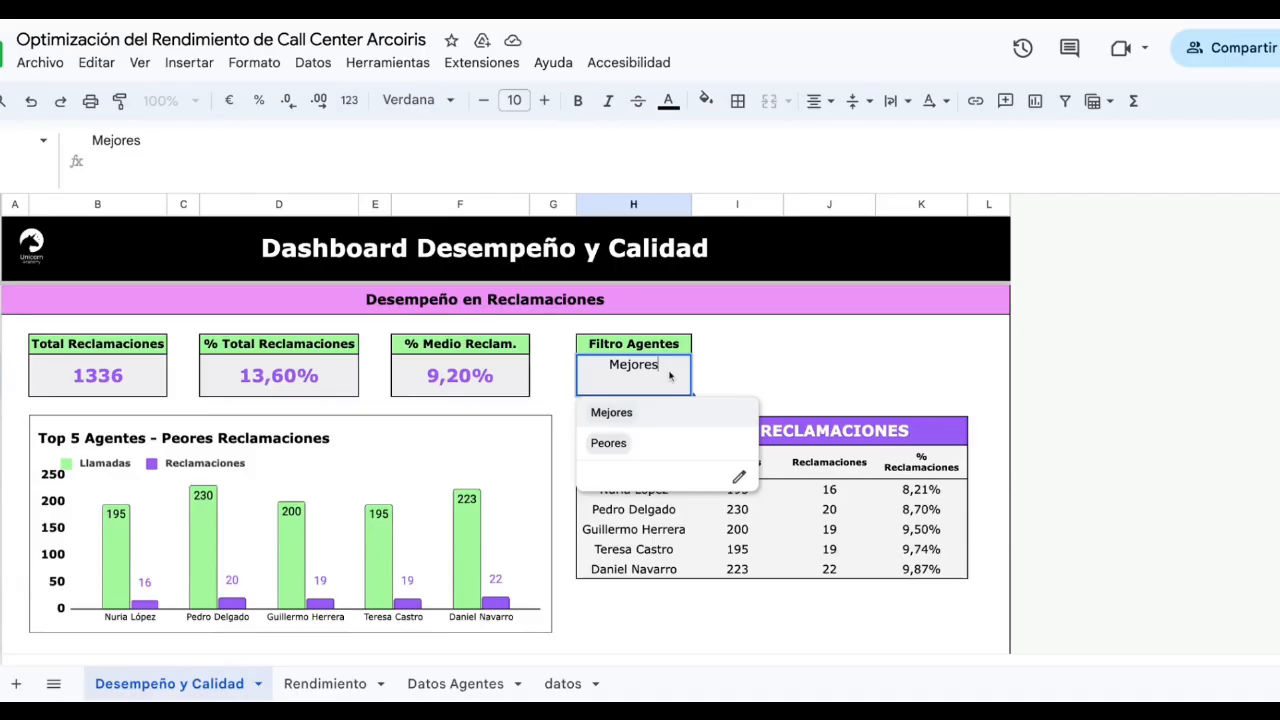
click(640, 443)
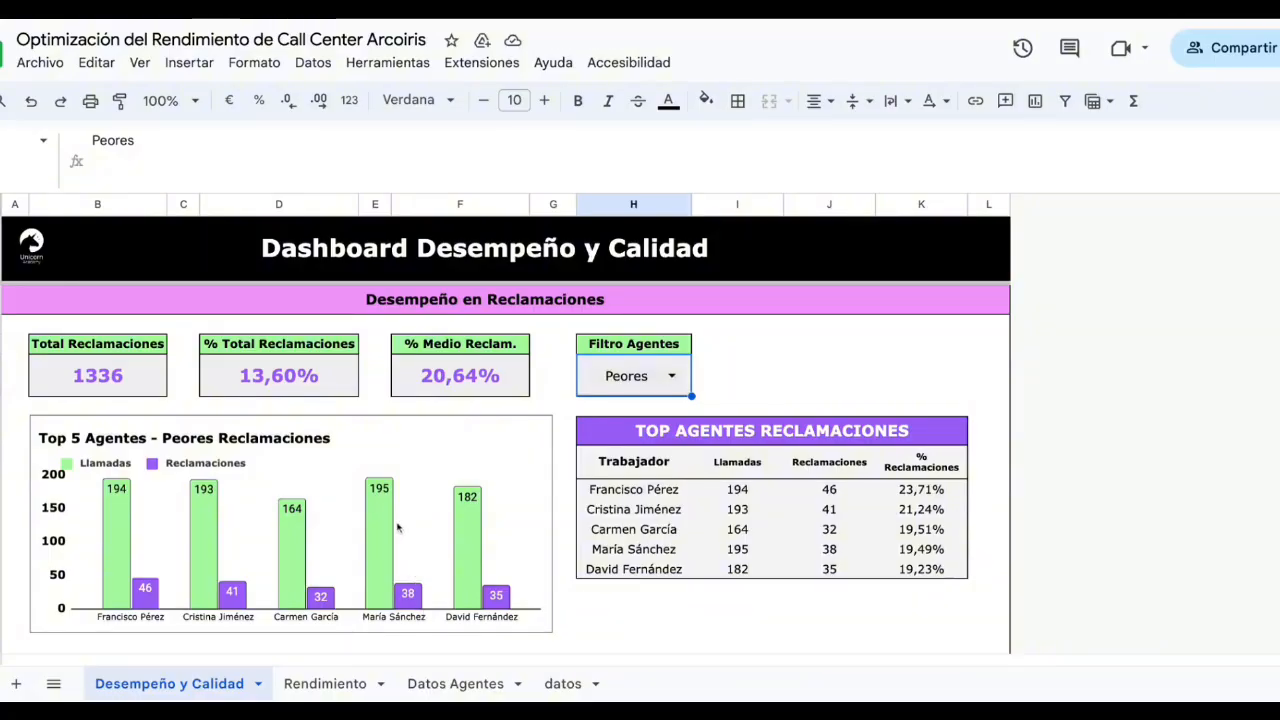
click(958, 487)
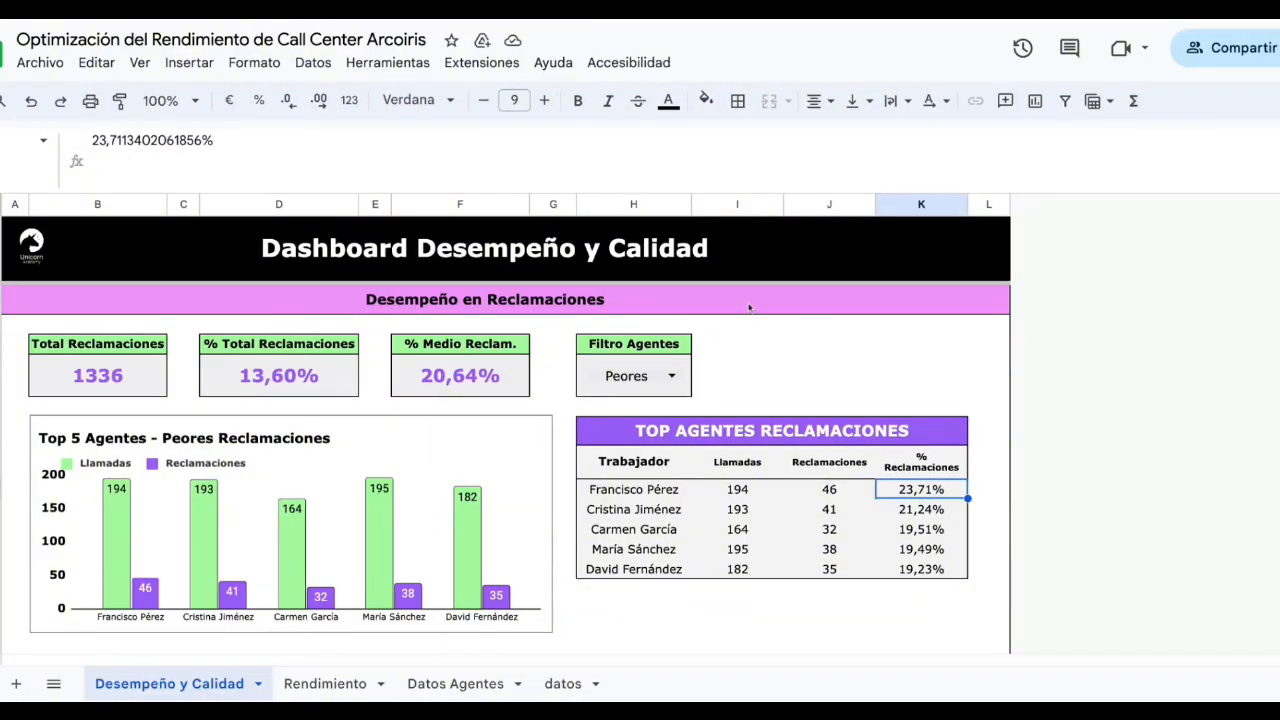
Examine the complaints indicators, chart and table, and compare them with the Desempeño en Ventas section
scroll(290, 466, up, 2)
scroll(563, 533, down, 4)
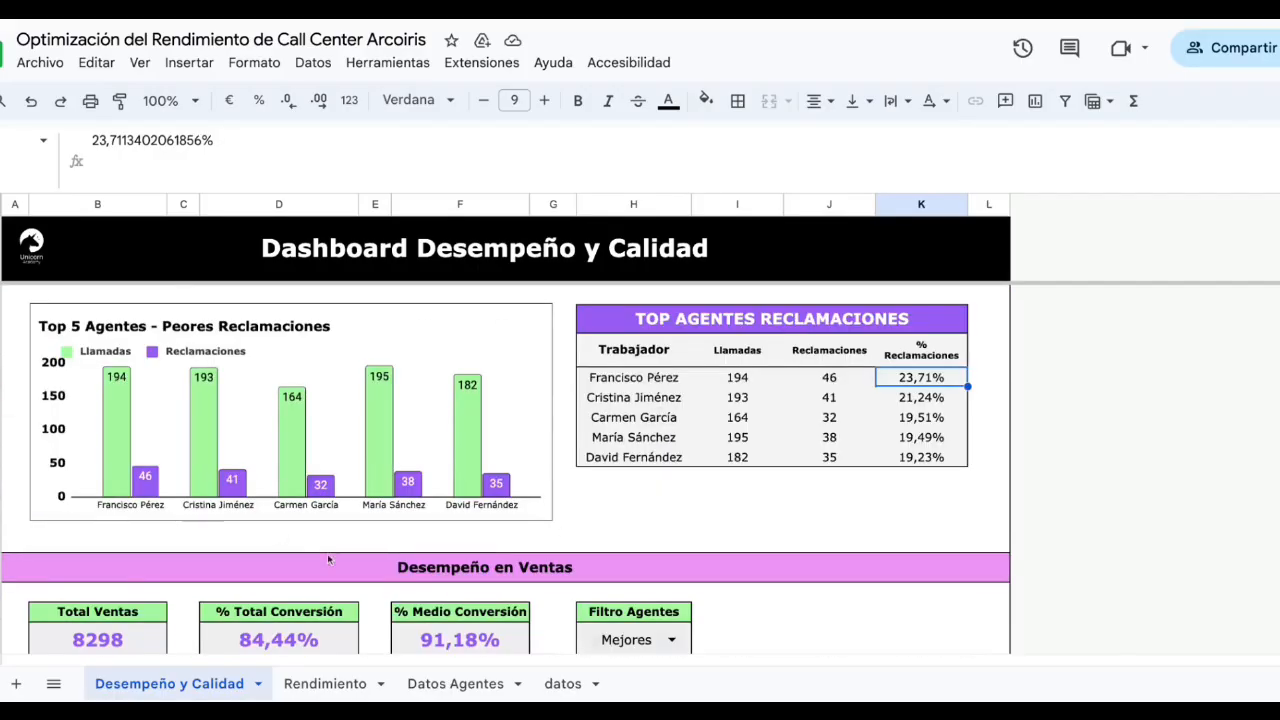
scroll(400, 525, up, 3)
scroll(658, 455, down, 1)
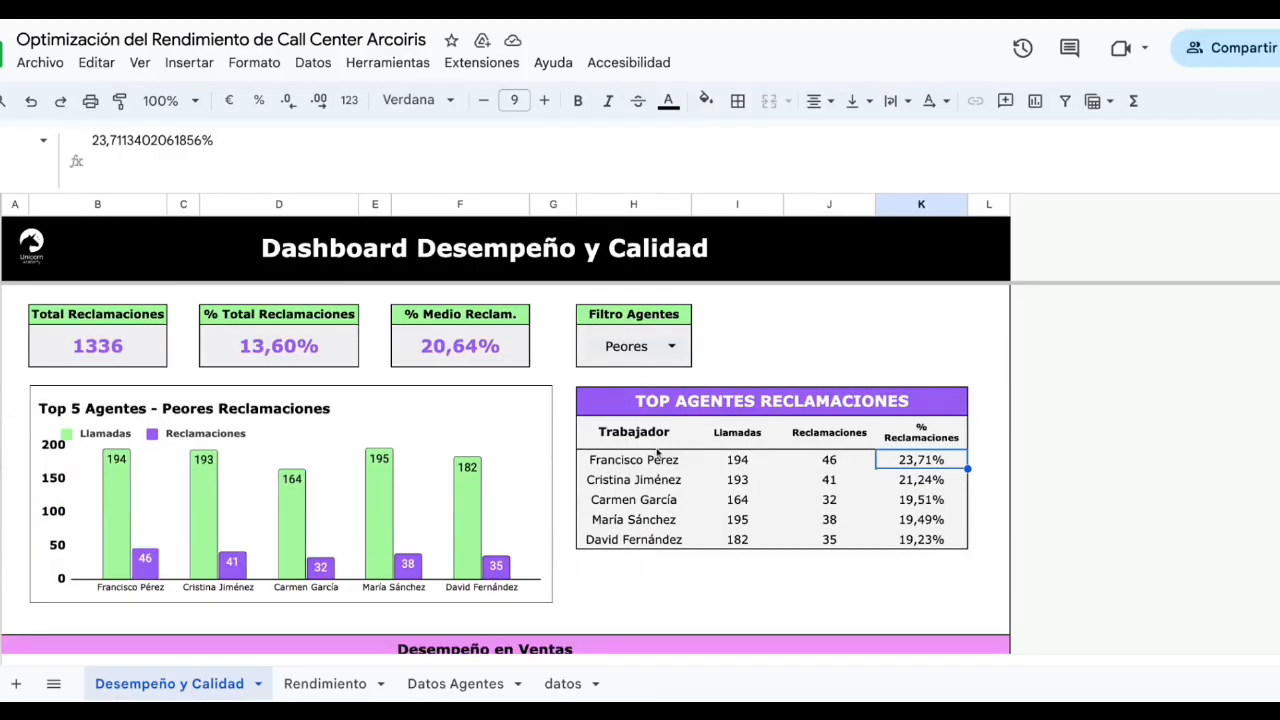
scroll(576, 484, down, 5)
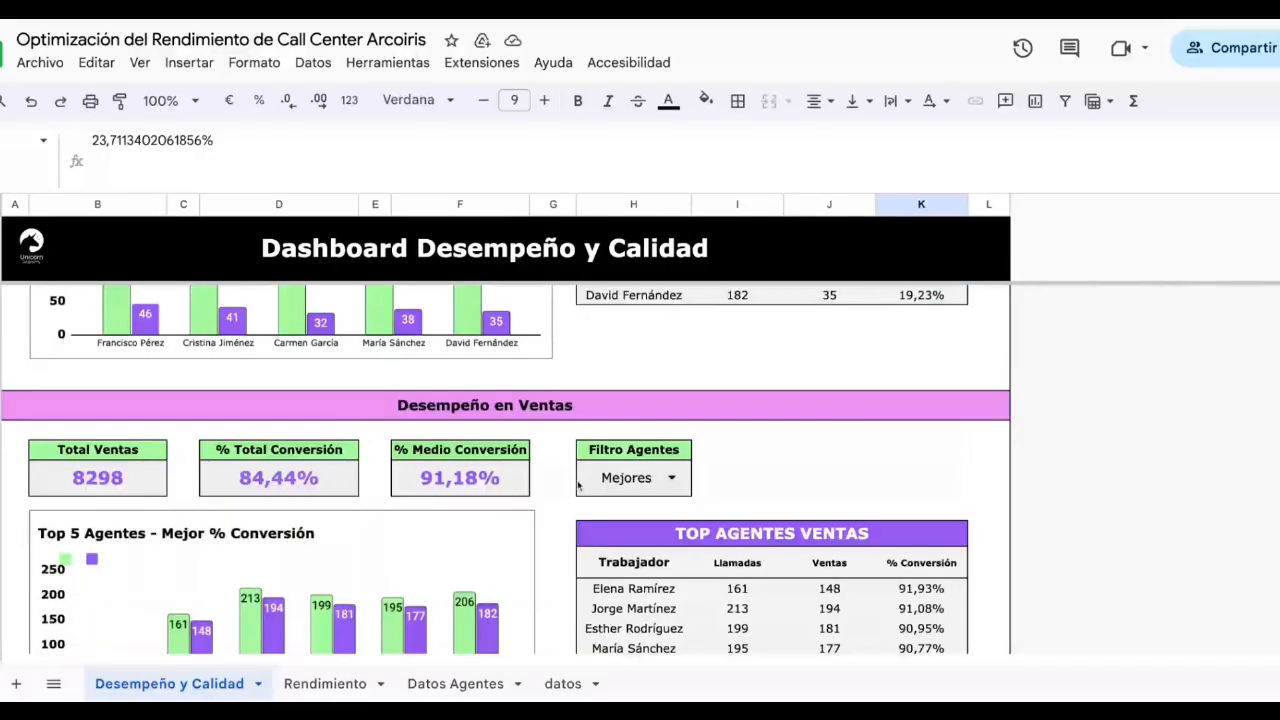
scroll(578, 485, down, 1)
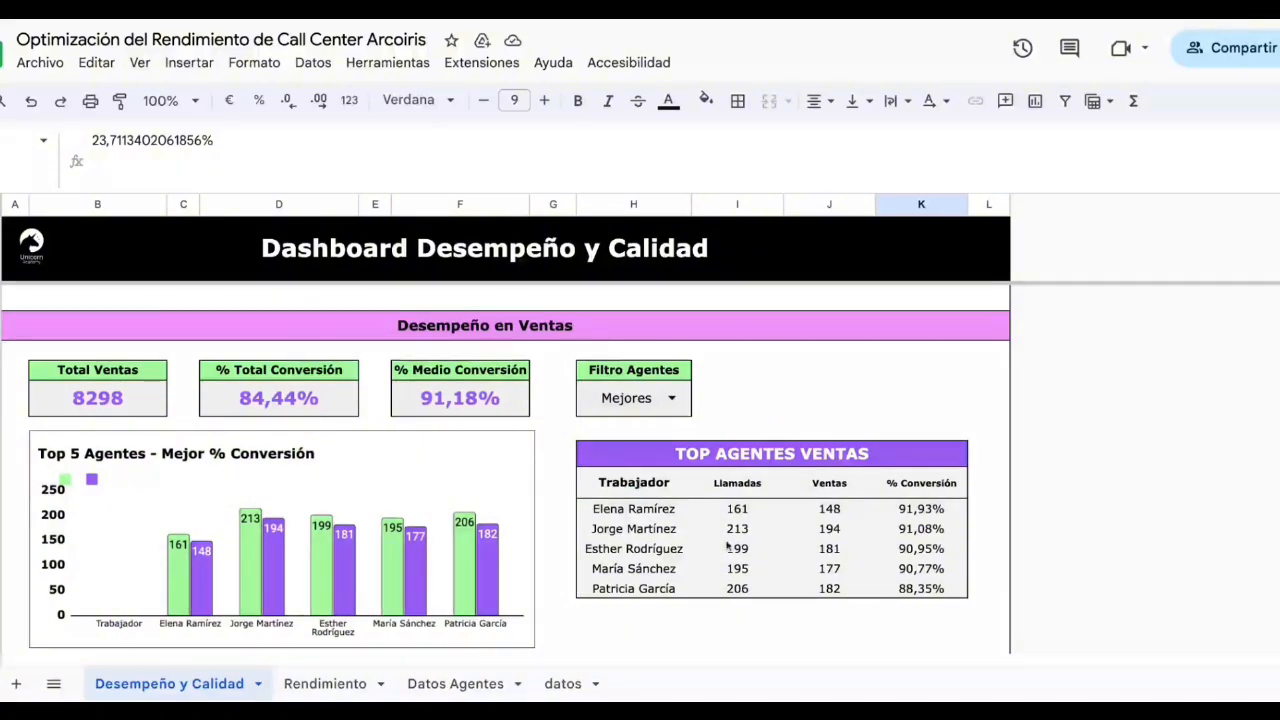
scroll(730, 545, up, 5)
scroll(745, 531, down, 5)
scroll(598, 522, down, 1)
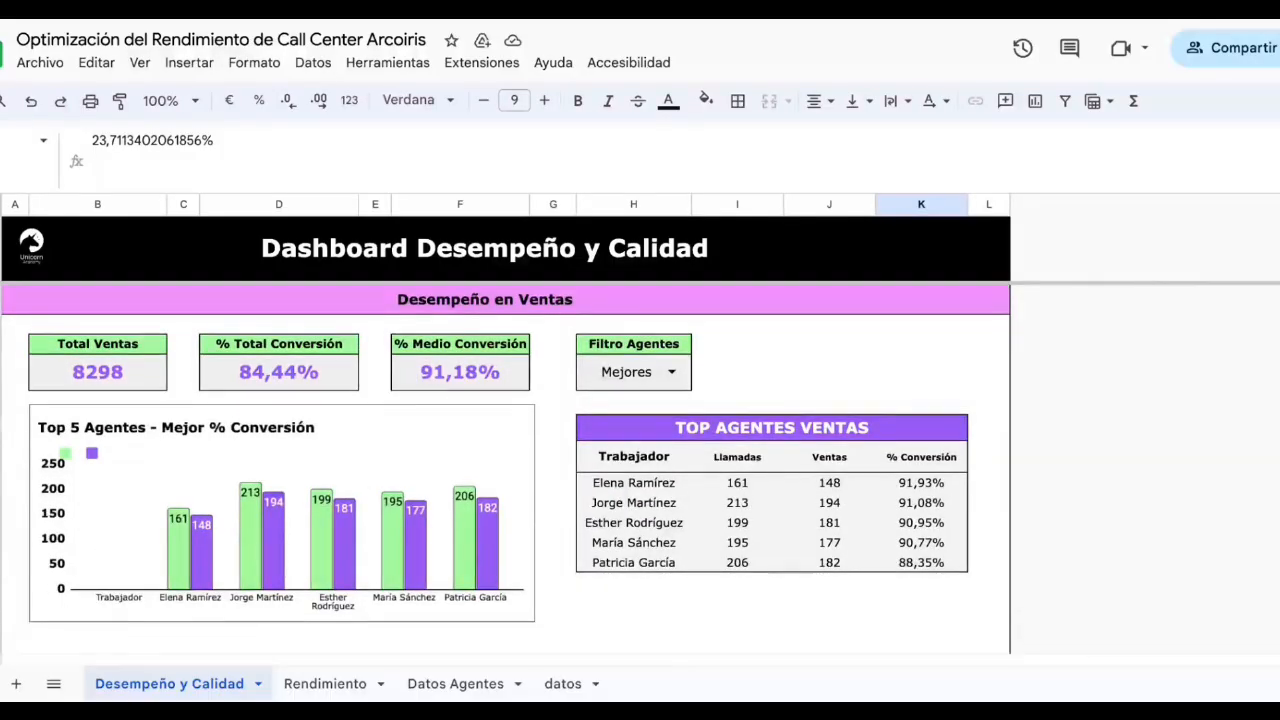
Inspect the Total Ventas formula, check its source ventas column in the datos sheet, and return to the Desempeño y Calidad dashboard
click(120, 380)
scroll(125, 378, up, 5)
scroll(125, 378, down, 5)
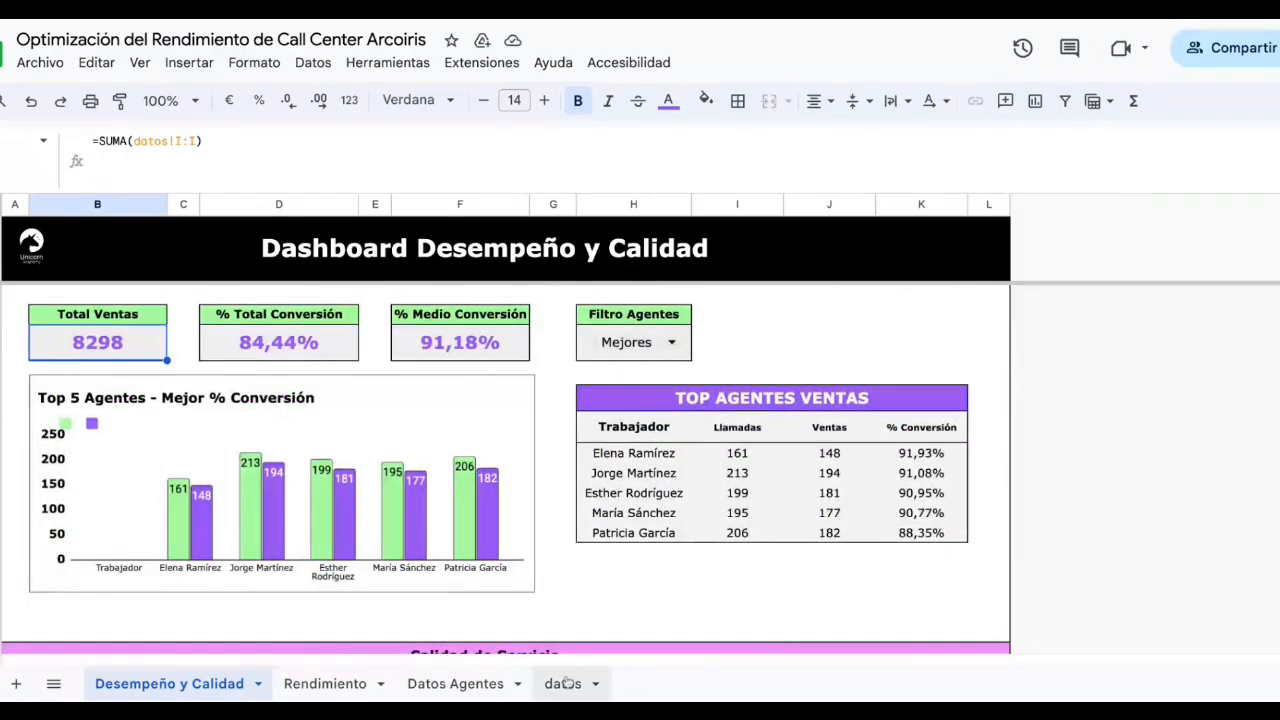
click(562, 683)
click(615, 290)
click(664, 204)
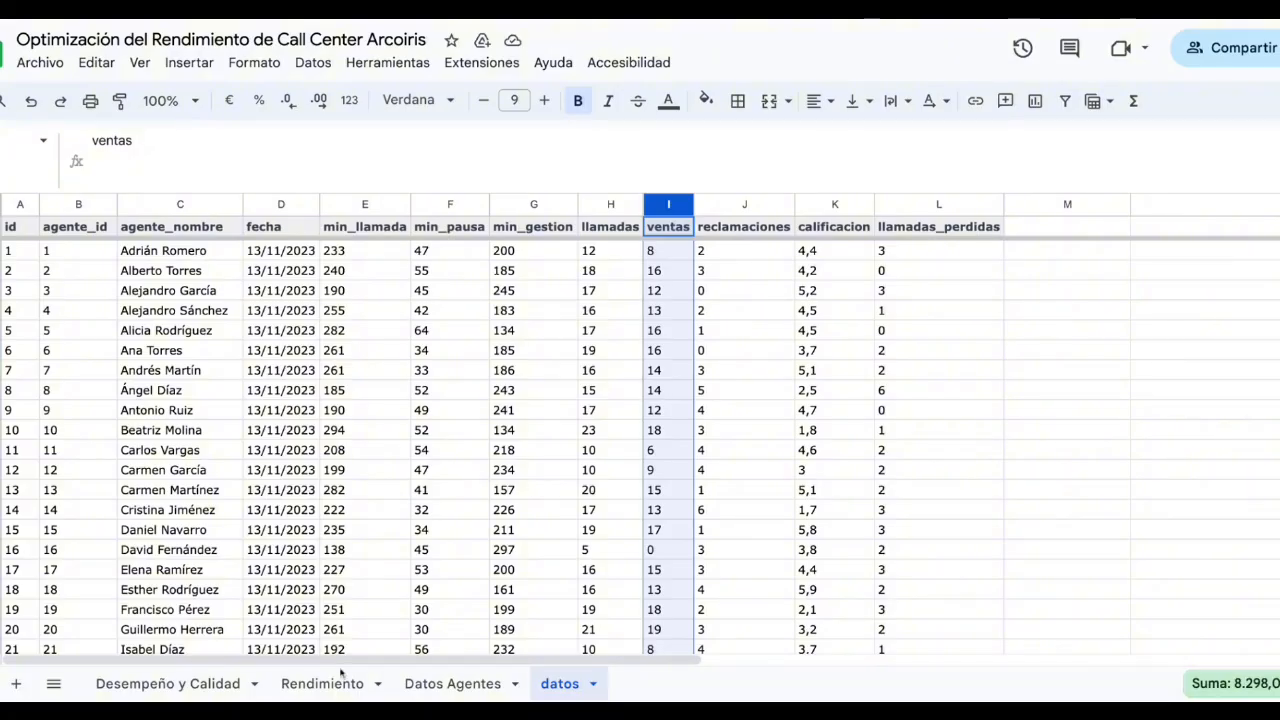
click(168, 683)
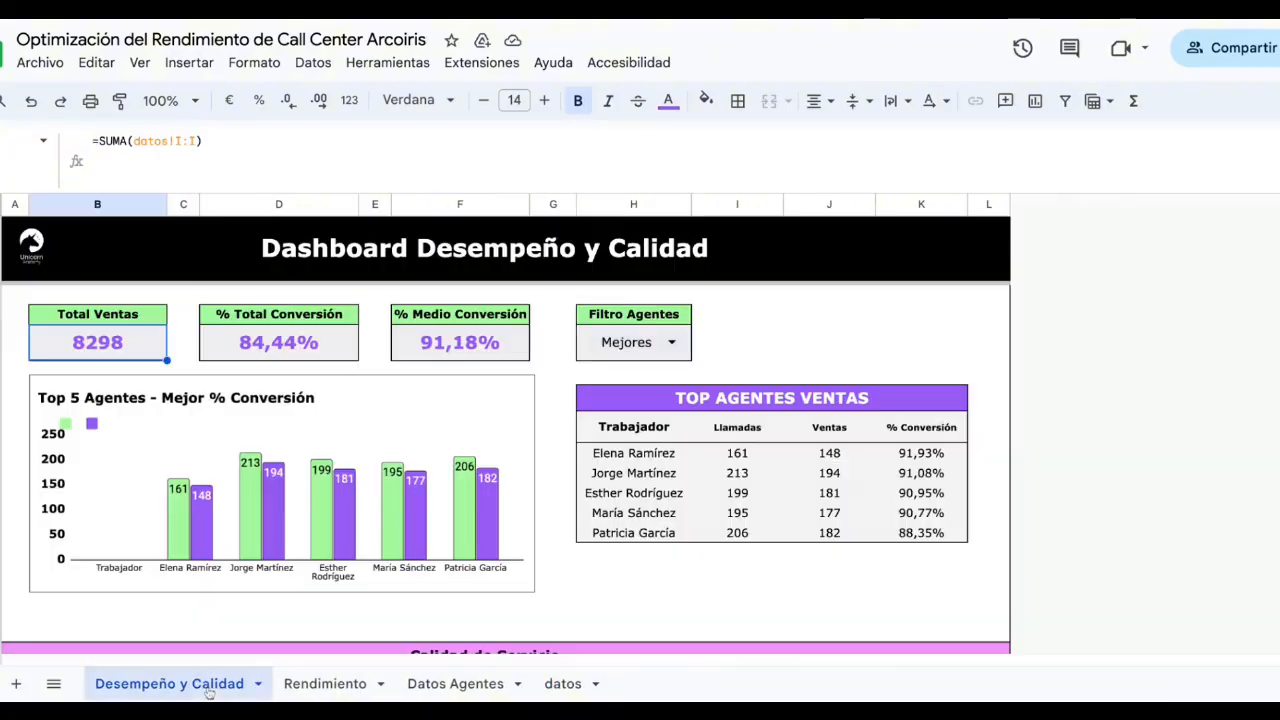
Inspect the cells referenced by the % Total Conversión formula and leave the formula unedited
click(250, 345)
click(273, 147)
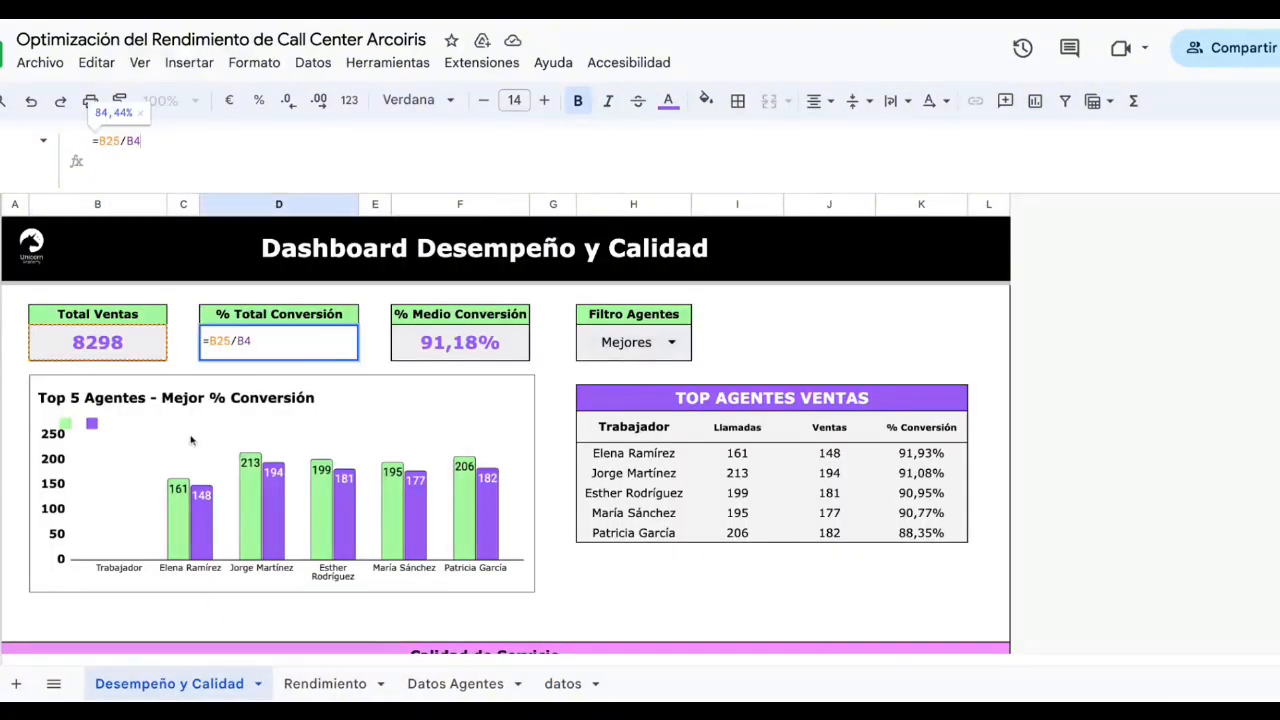
scroll(191, 440, up, 5)
scroll(120, 358, down, 5)
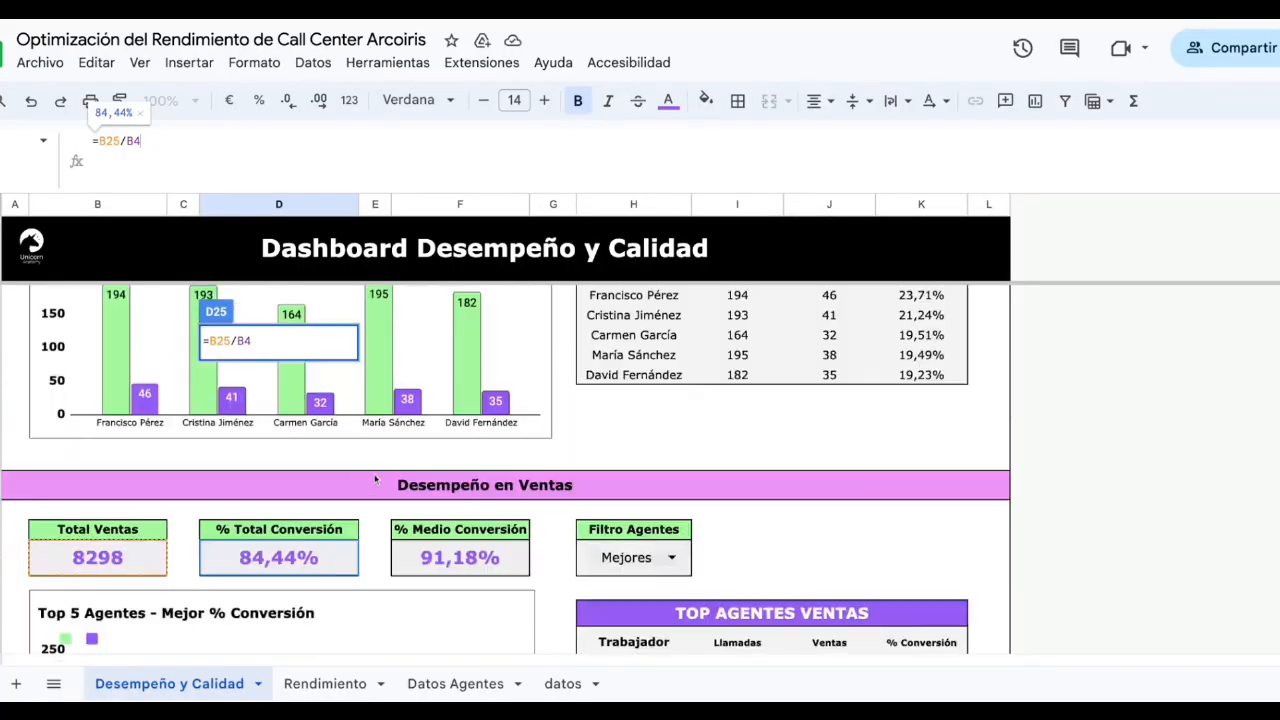
key(Escape)
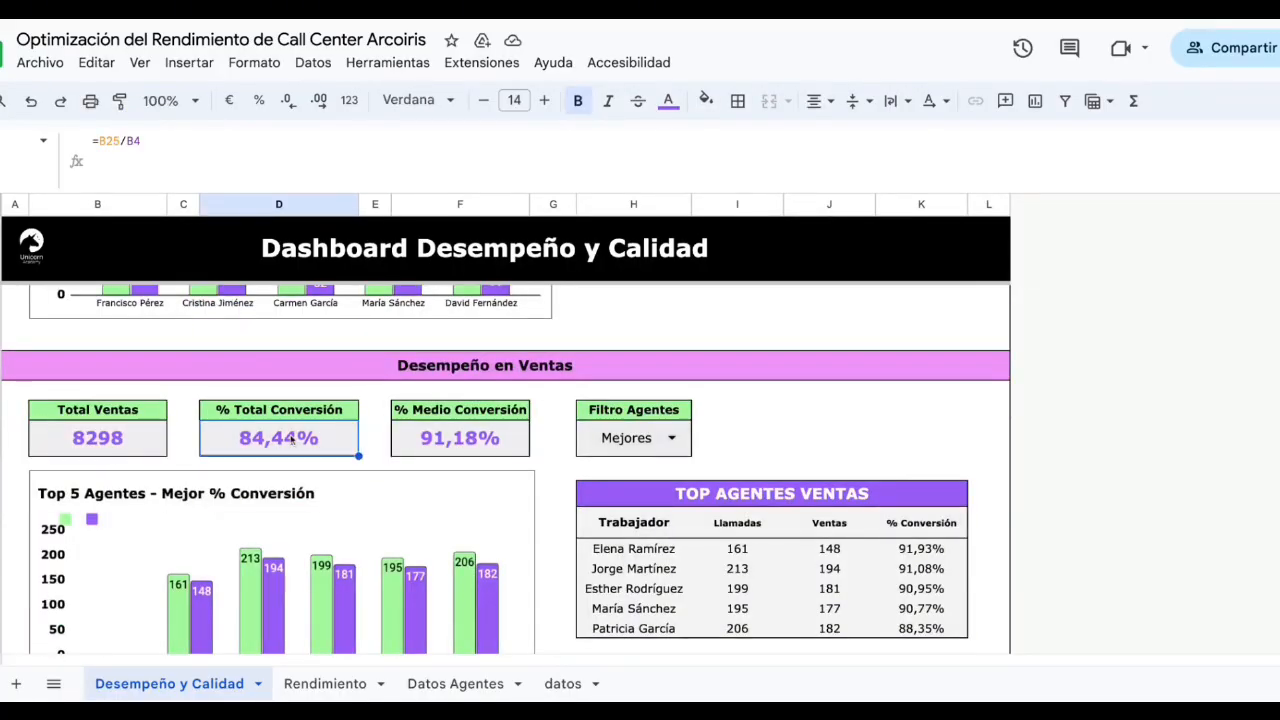
Inspect the % Medio Conversión formula and select the five % Conversión values that it averages
click(456, 428)
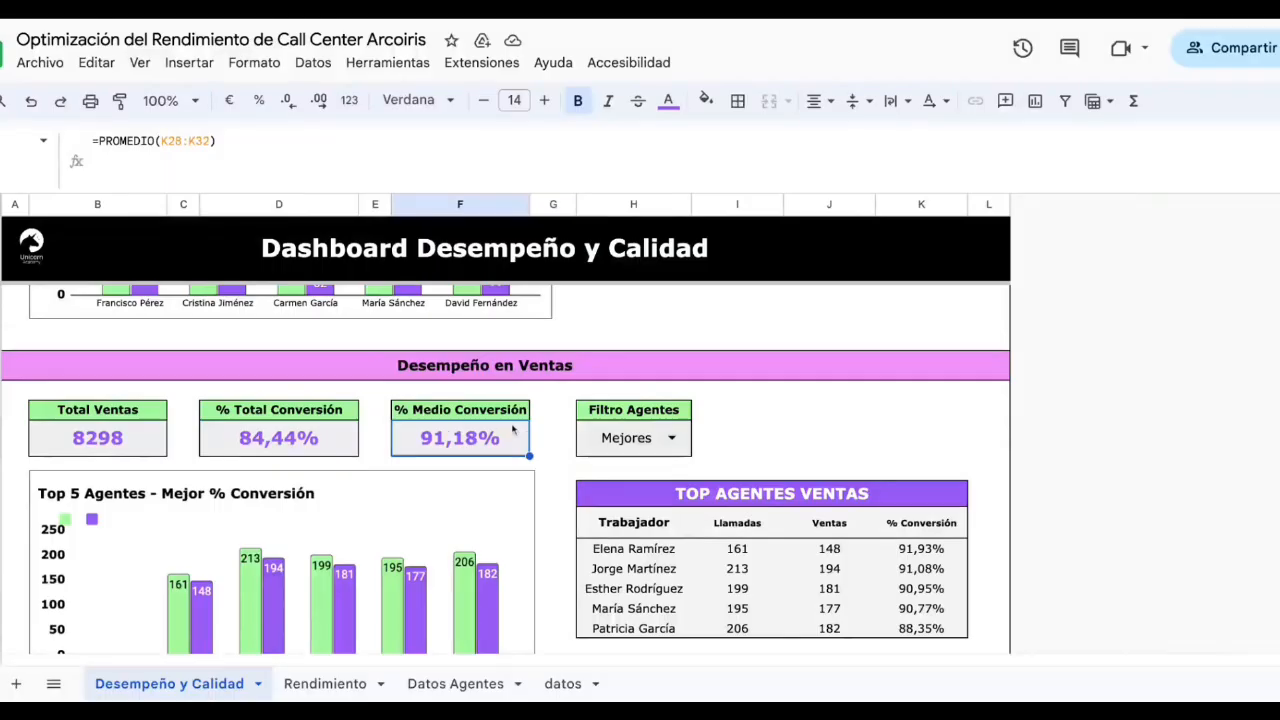
drag(948, 552, 946, 628)
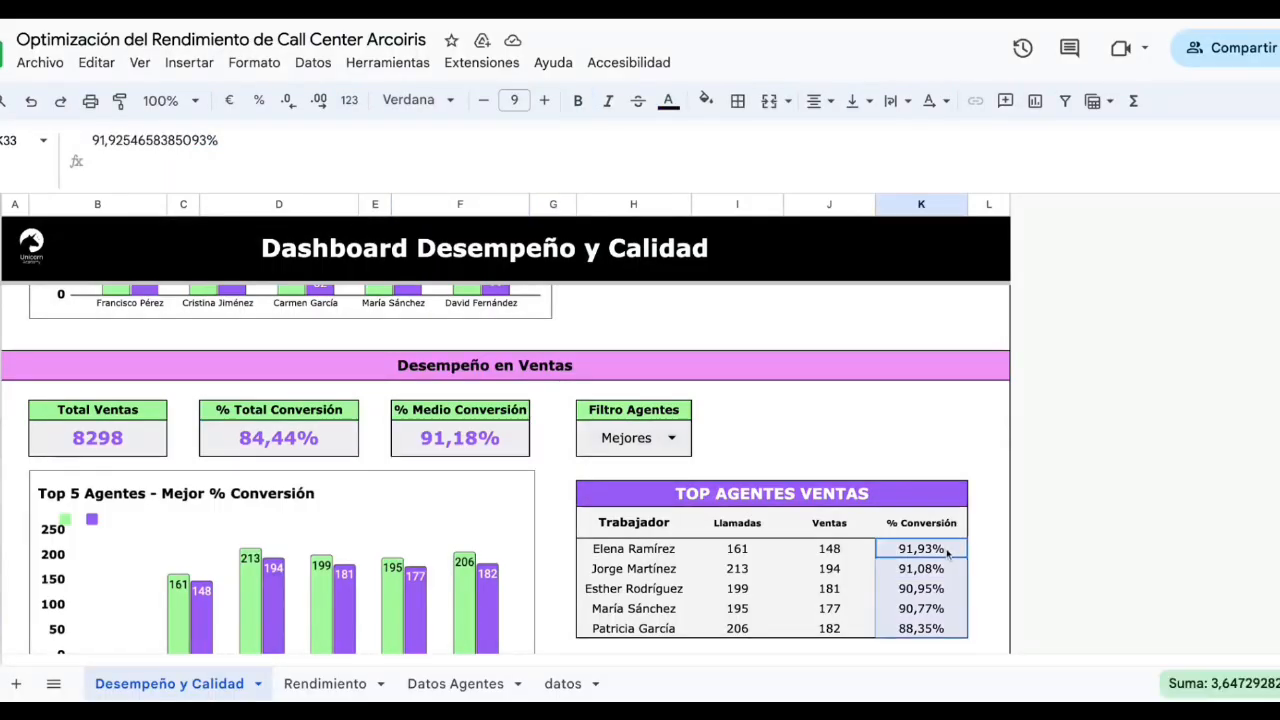
click(450, 447)
scroll(445, 448, down, 1)
Select the TOP AGENTES VENTAS query range from the Trabajador header, followed by its first agent row
drag(665, 463, 921, 562)
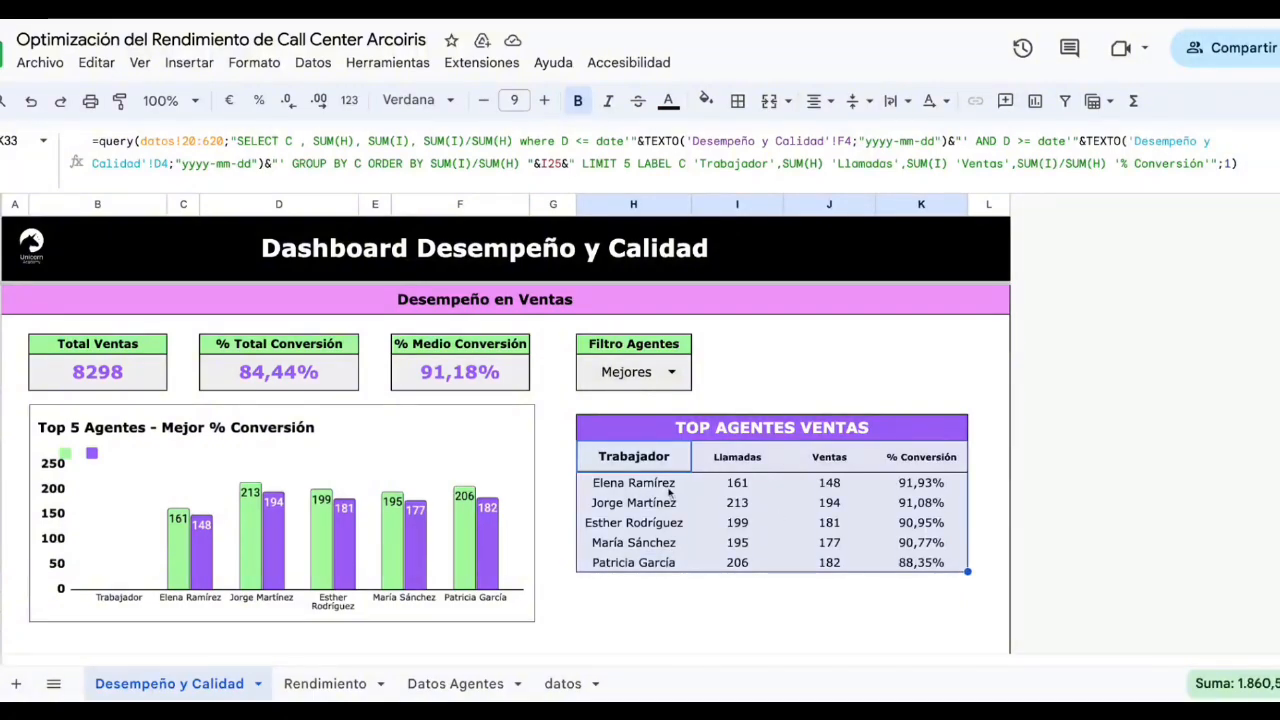
click(924, 486)
drag(921, 482, 657, 490)
Set the sales section's Filtro Agentes to Peores and select the sales table from its Trabajador header
click(672, 372)
click(647, 432)
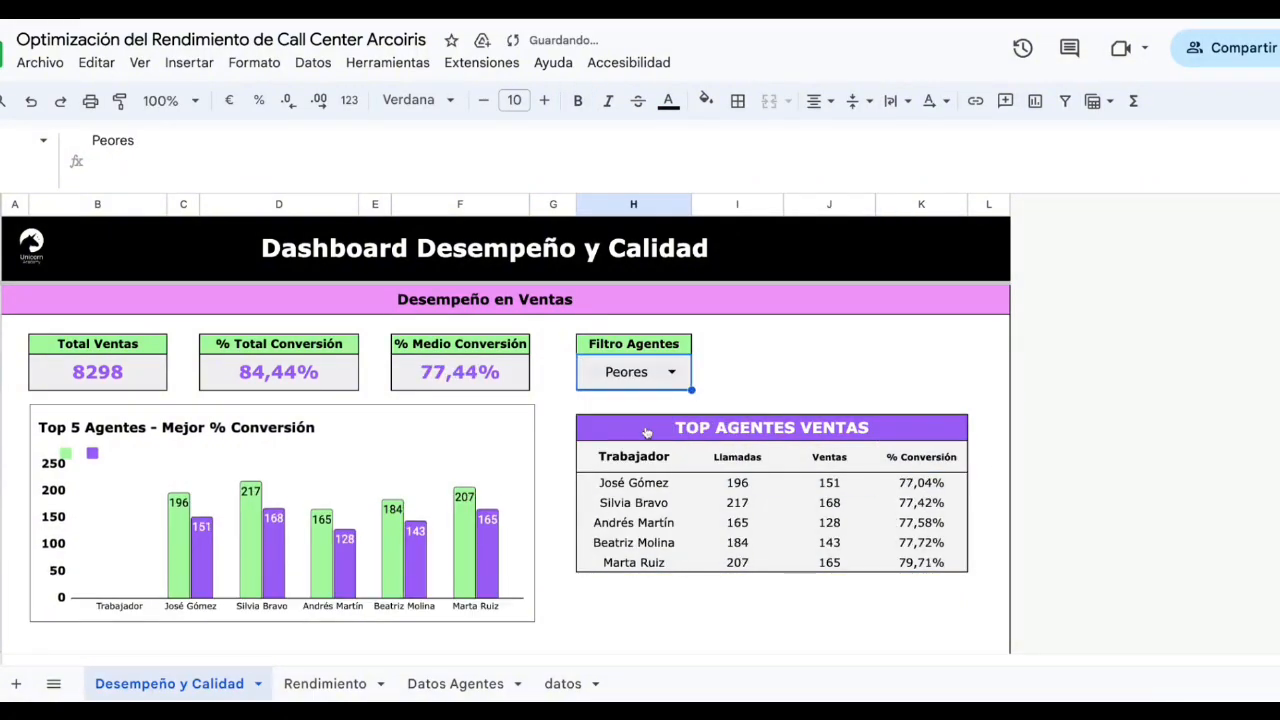
click(643, 466)
key(shift+Down)
key(shift+Down)
key(shift+Down)
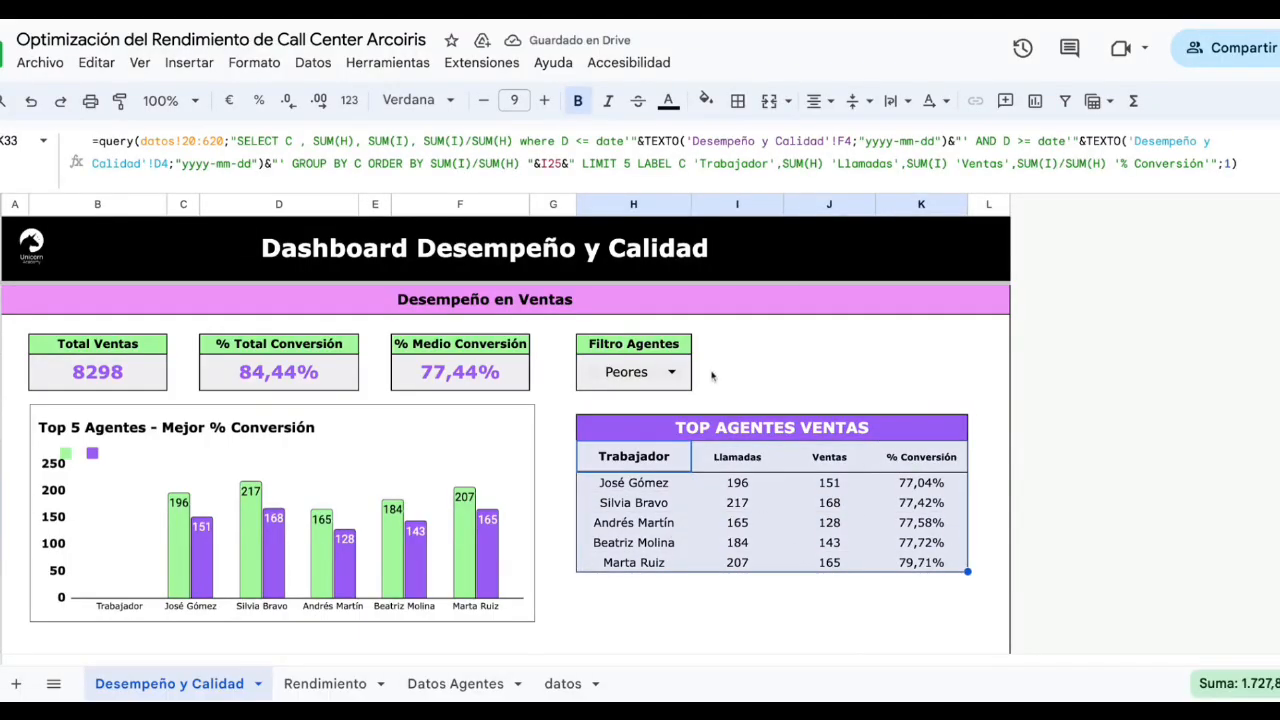
Reselect Peores in the sales section's Filtro Agentes, check the table's cells, and switch the filter to Mejores
click(680, 367)
click(674, 372)
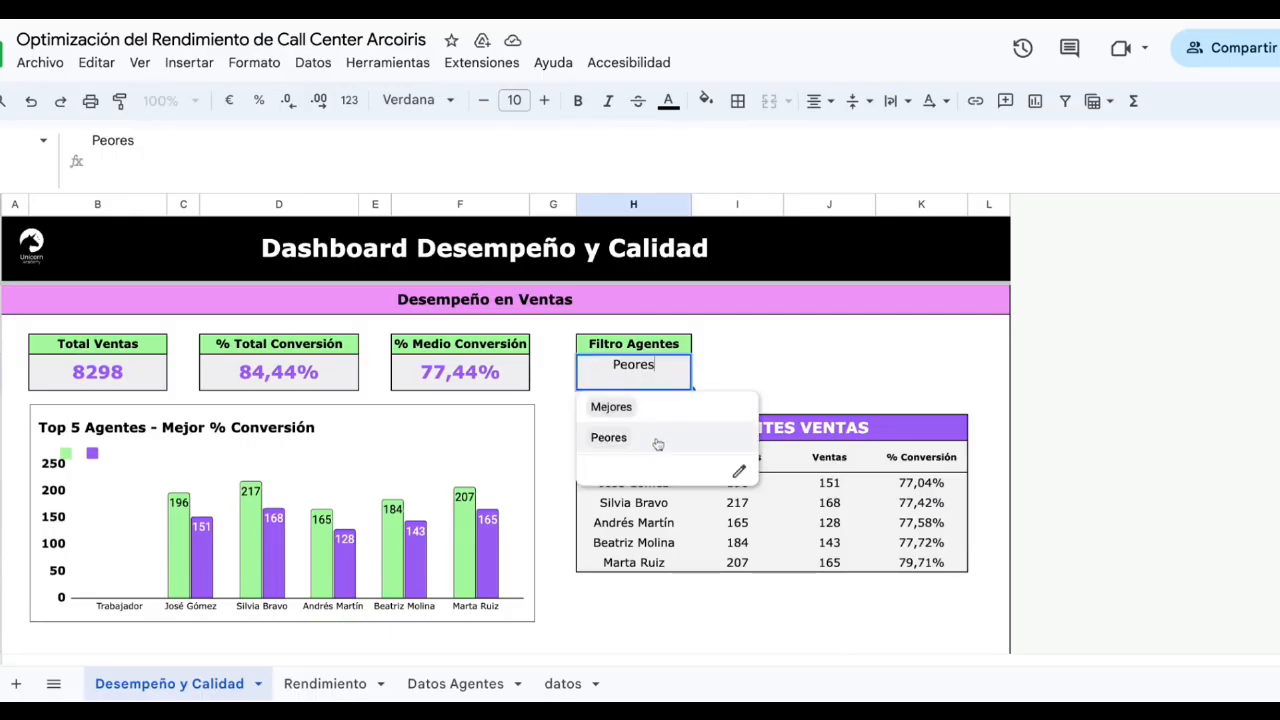
click(657, 437)
click(846, 522)
click(645, 456)
click(674, 372)
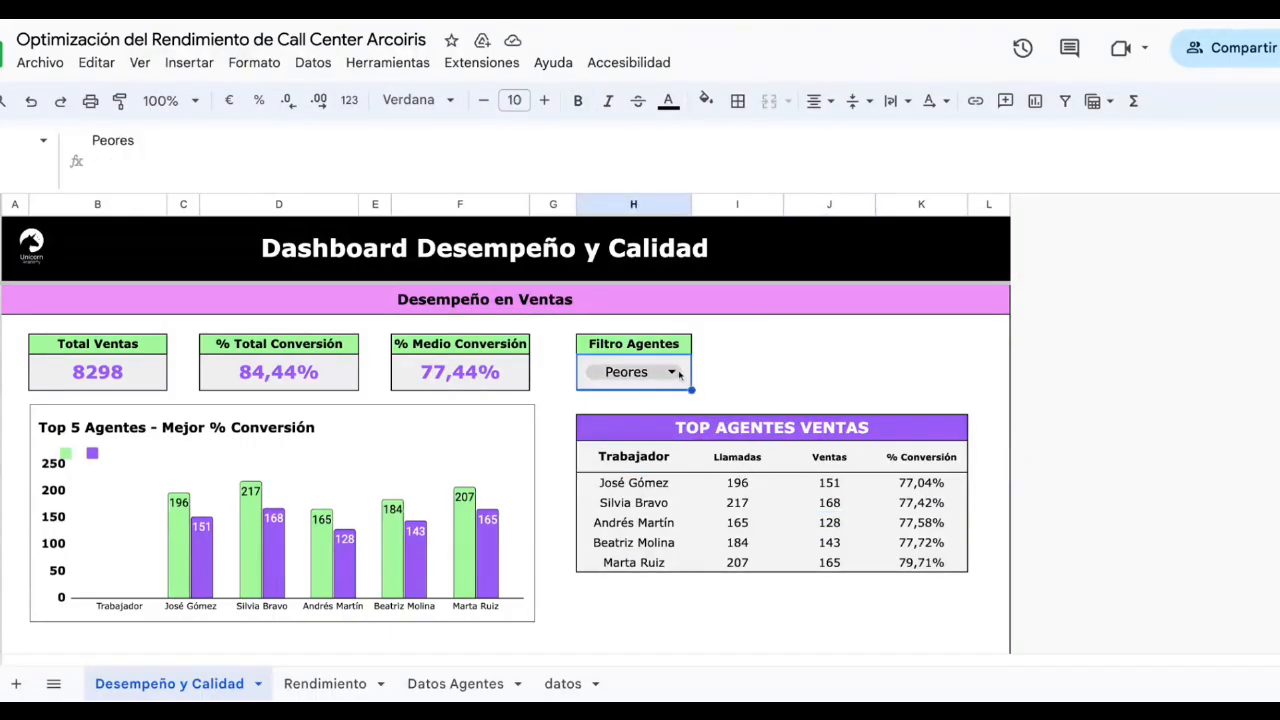
click(674, 372)
click(663, 438)
click(671, 372)
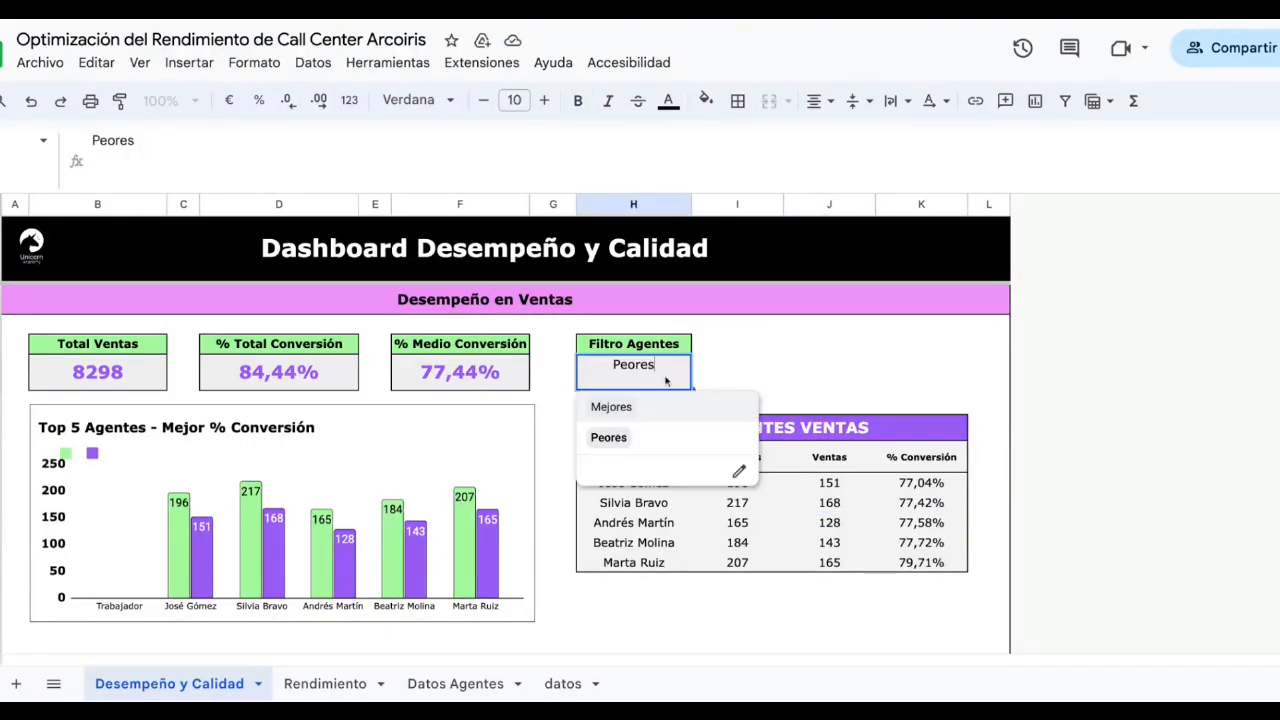
click(634, 412)
Highlight the "&I25&" sort-order reference in the ORDER BY clause of the sales table's query formula
click(634, 456)
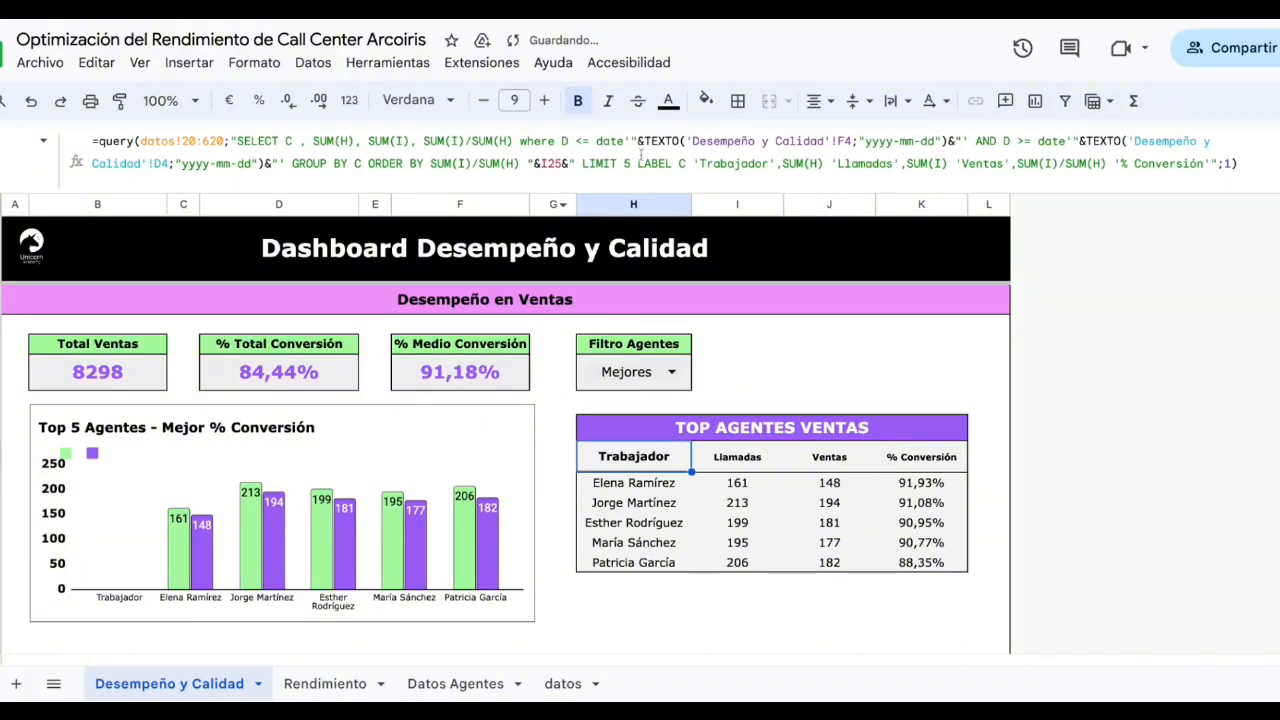
drag(576, 164, 527, 164)
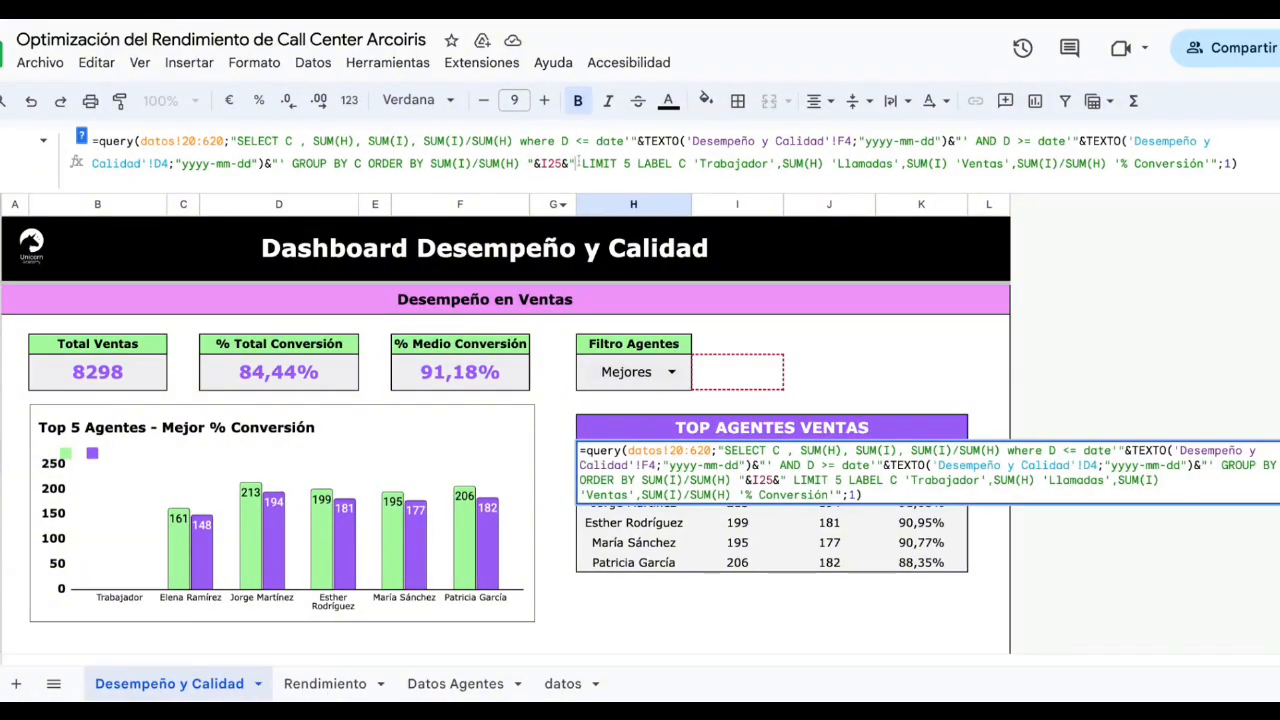
click(543, 163)
double_click(528, 163)
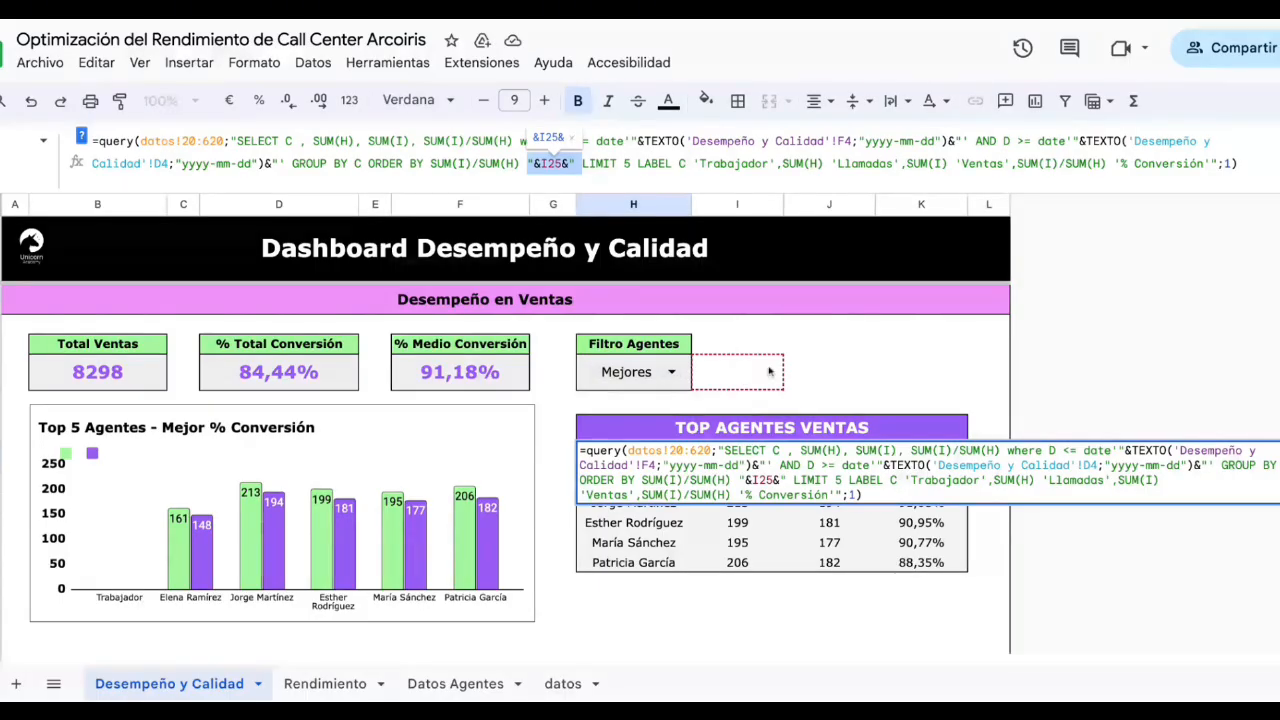
Leave the query unedited and inspect the SI formula in cell I25 beside the sales Filtro Agentes
click(816, 372)
click(741, 372)
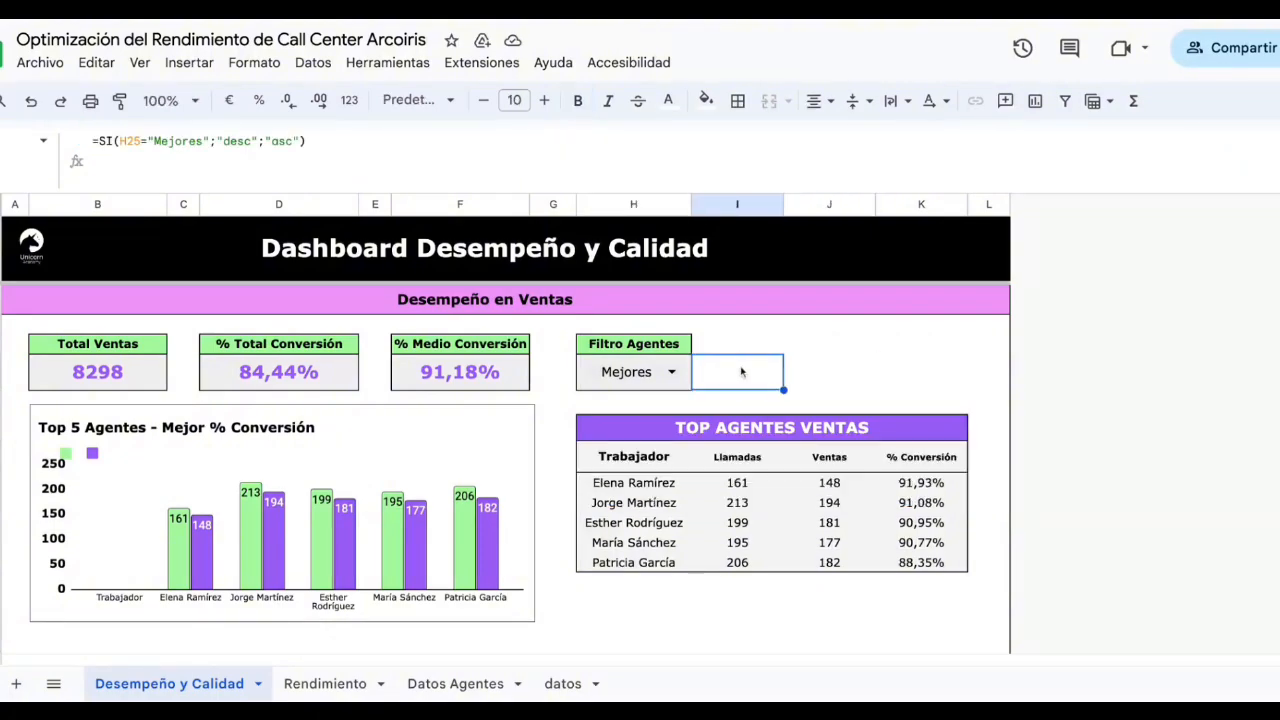
triple_click(375, 151)
click(891, 338)
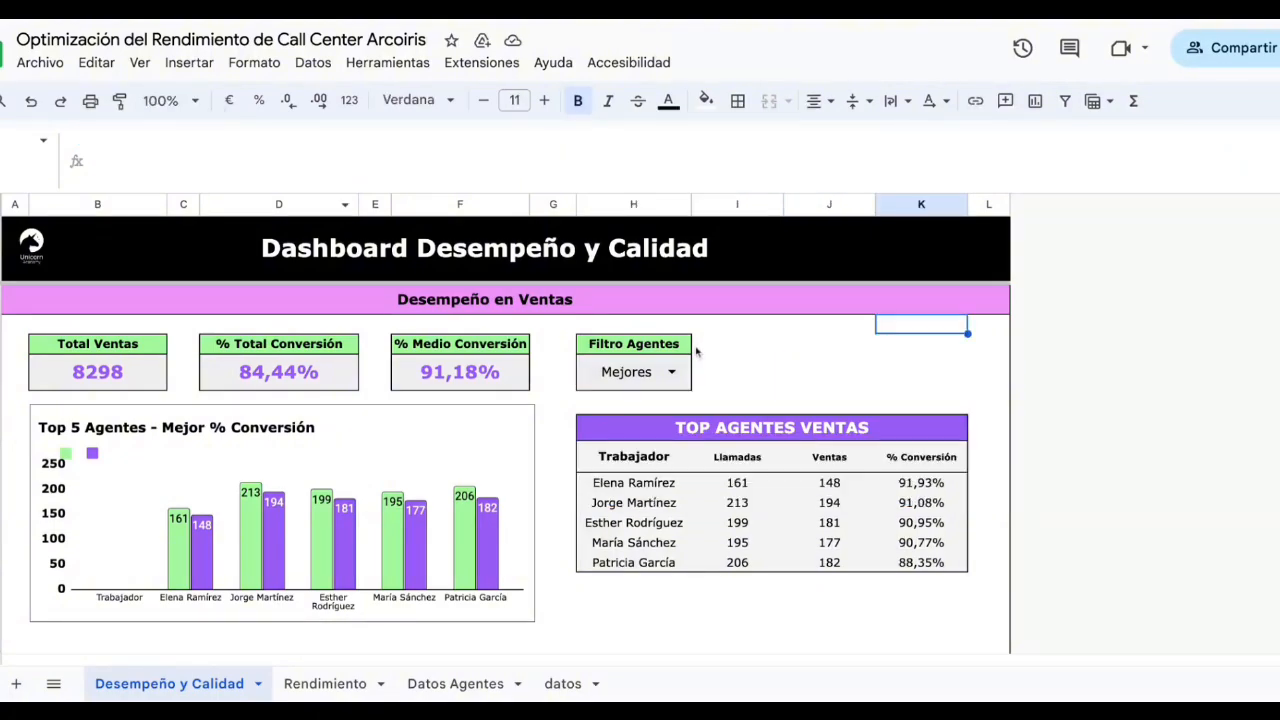
click(736, 373)
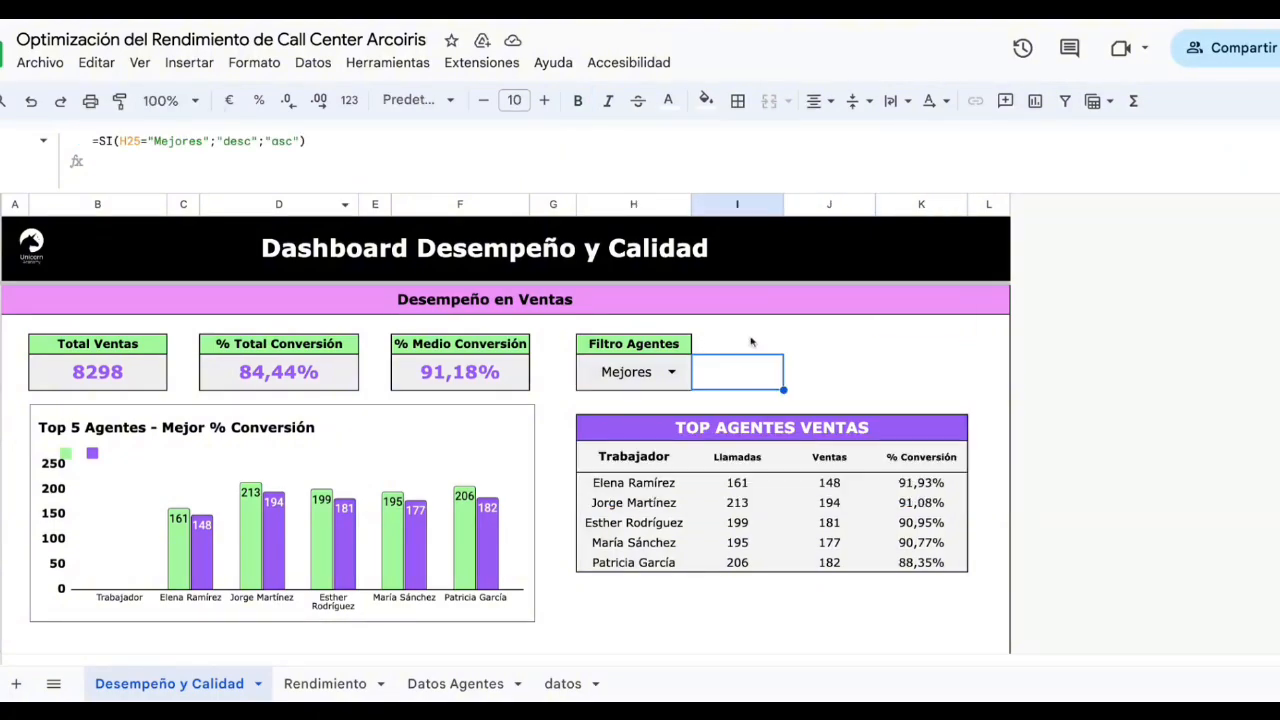
Review the sales query in the Trabajador header cell and select the full range that it fills
click(657, 457)
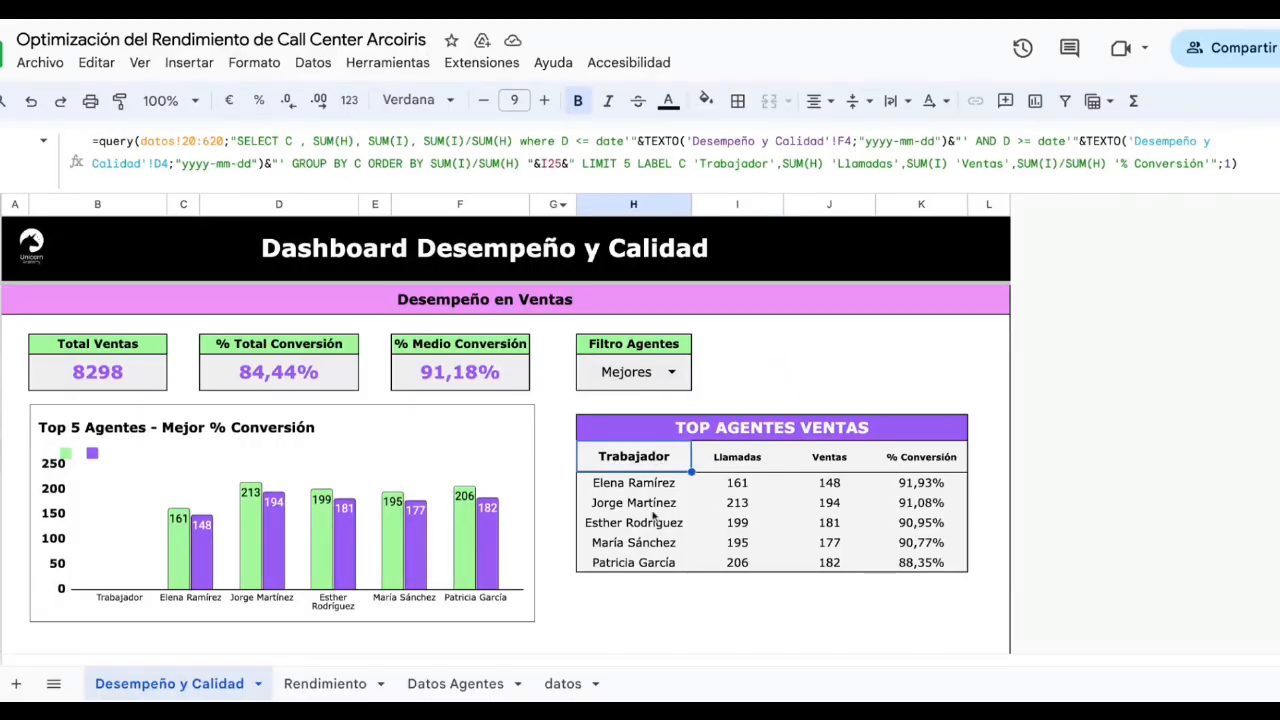
drag(667, 457, 935, 563)
click(629, 458)
Change the sales section's Filtro Agentes to Peores and select all the query's columns and rows in the table
click(688, 374)
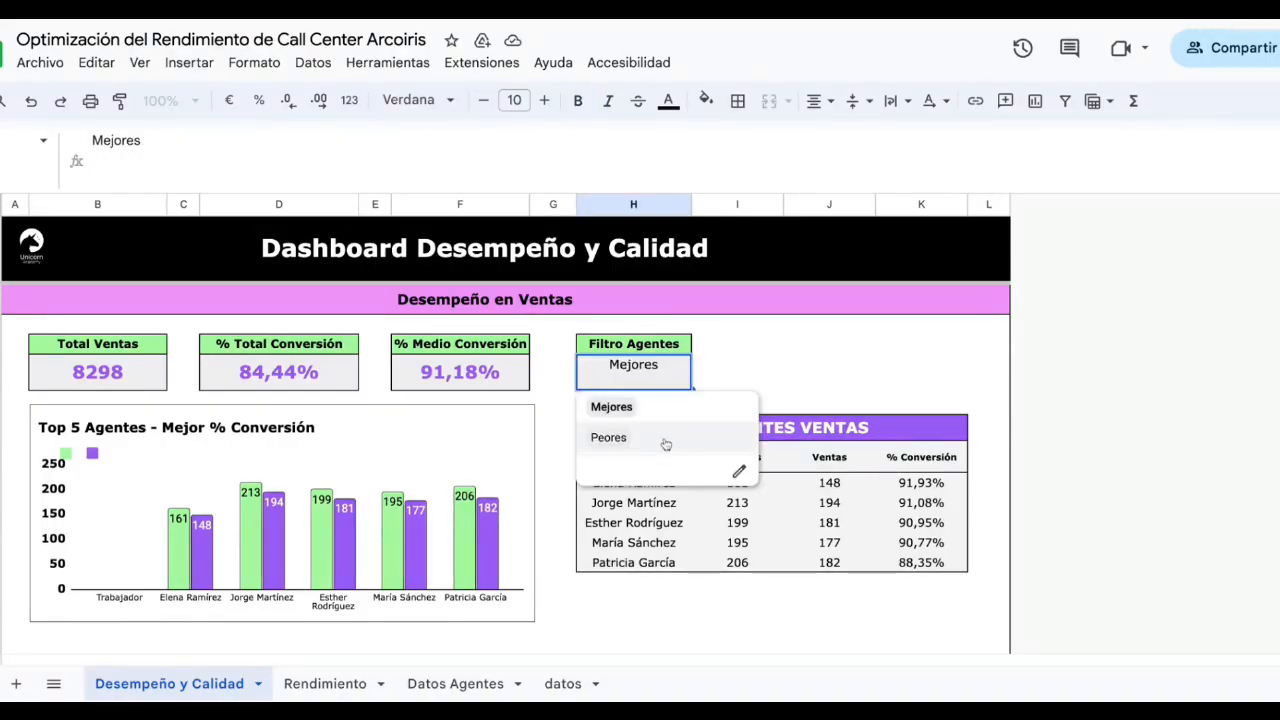
click(664, 440)
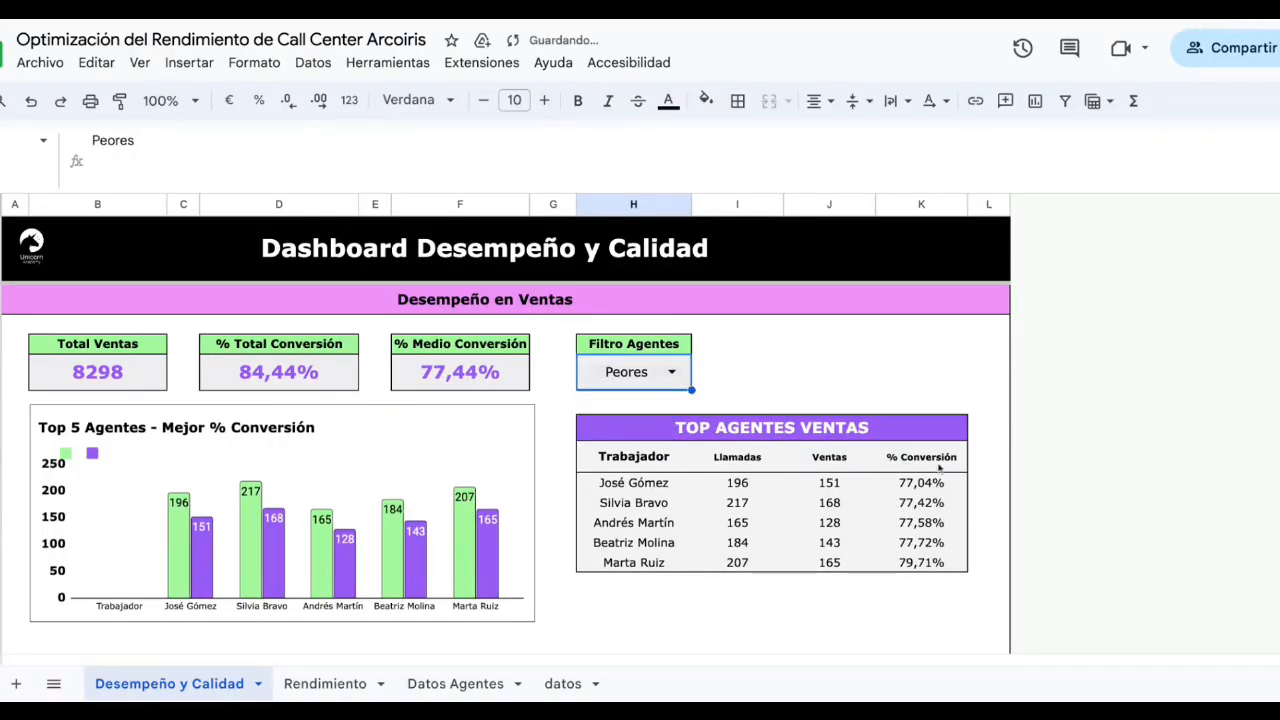
drag(940, 467, 640, 562)
drag(643, 458, 920, 562)
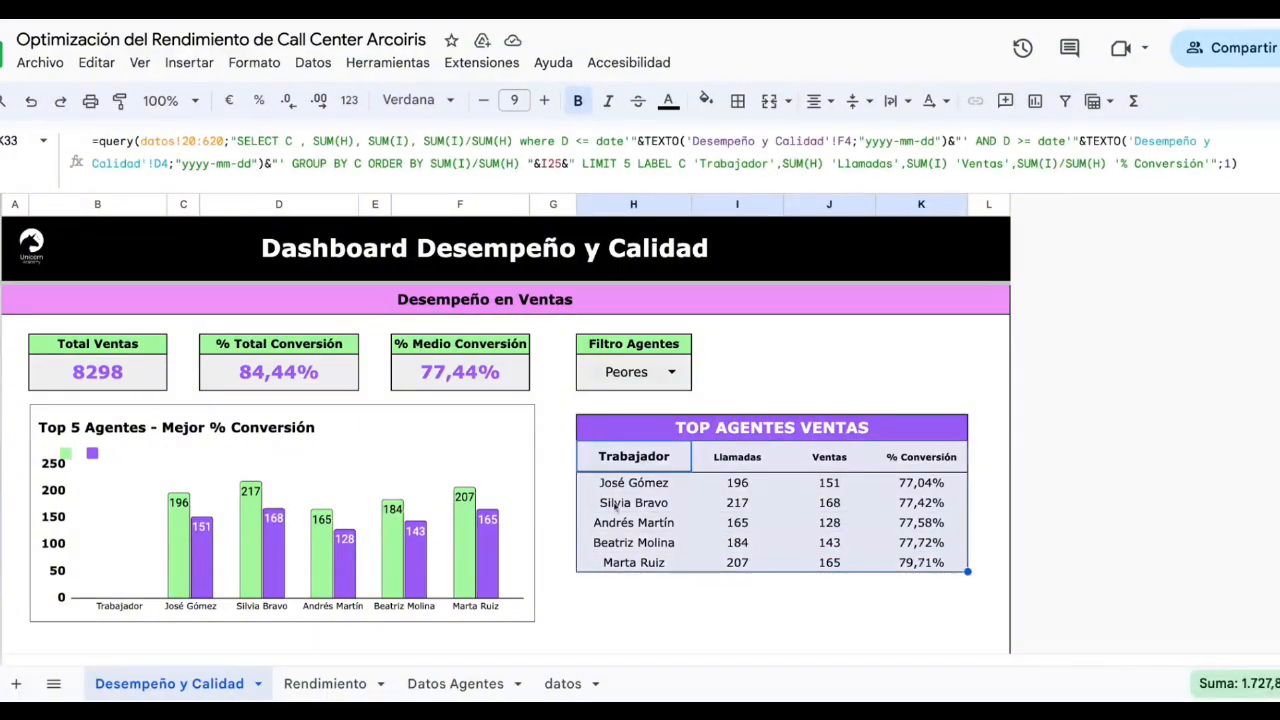
Set the sales section's Filtro Agentes to Mejores and check the % Conversión of the first-ranked agent
click(636, 372)
click(657, 418)
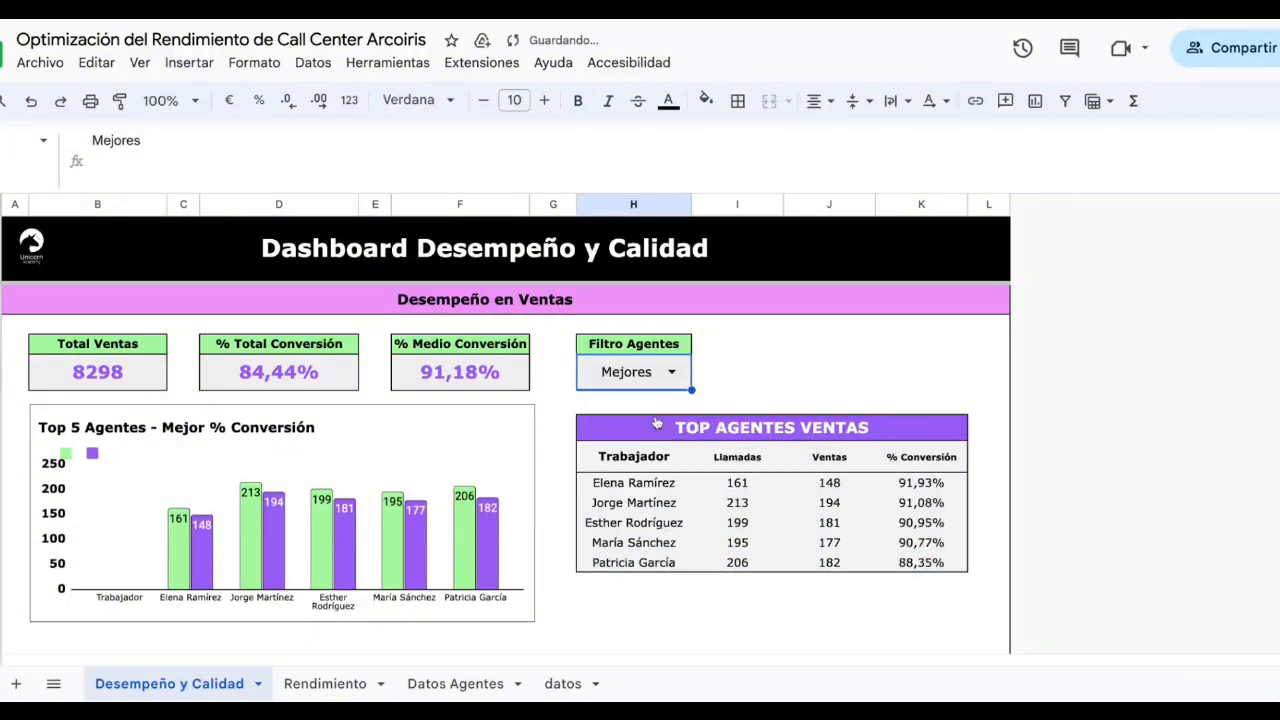
click(922, 482)
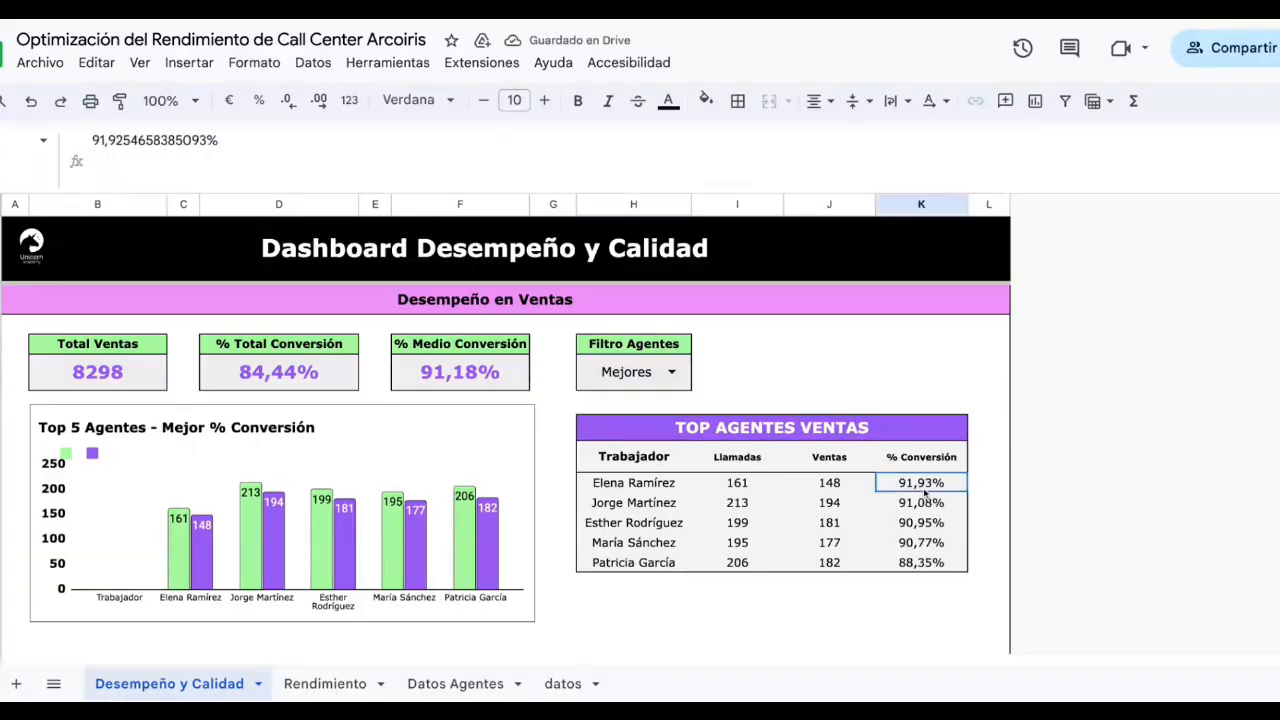
Switch the sales Filtro Agentes to Peores and highlight SUM(I)/SUM(H) in the ORDER BY clause of the table's query
click(673, 373)
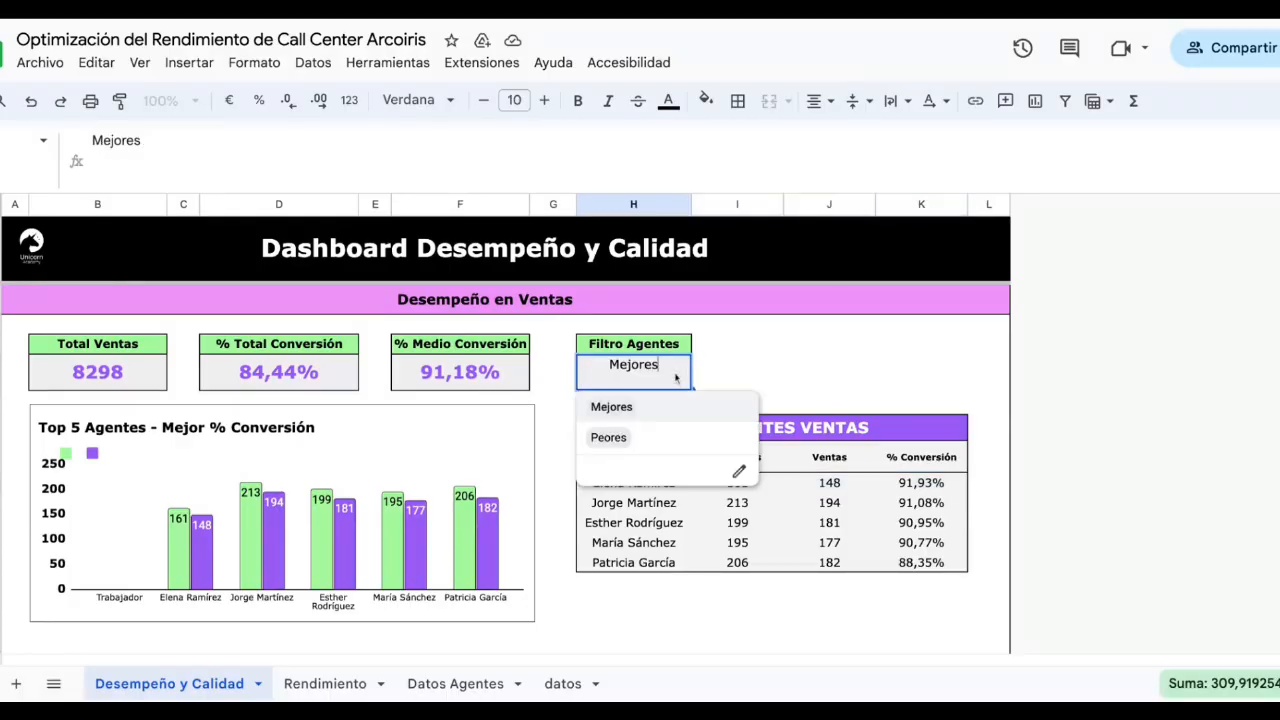
click(648, 437)
click(653, 459)
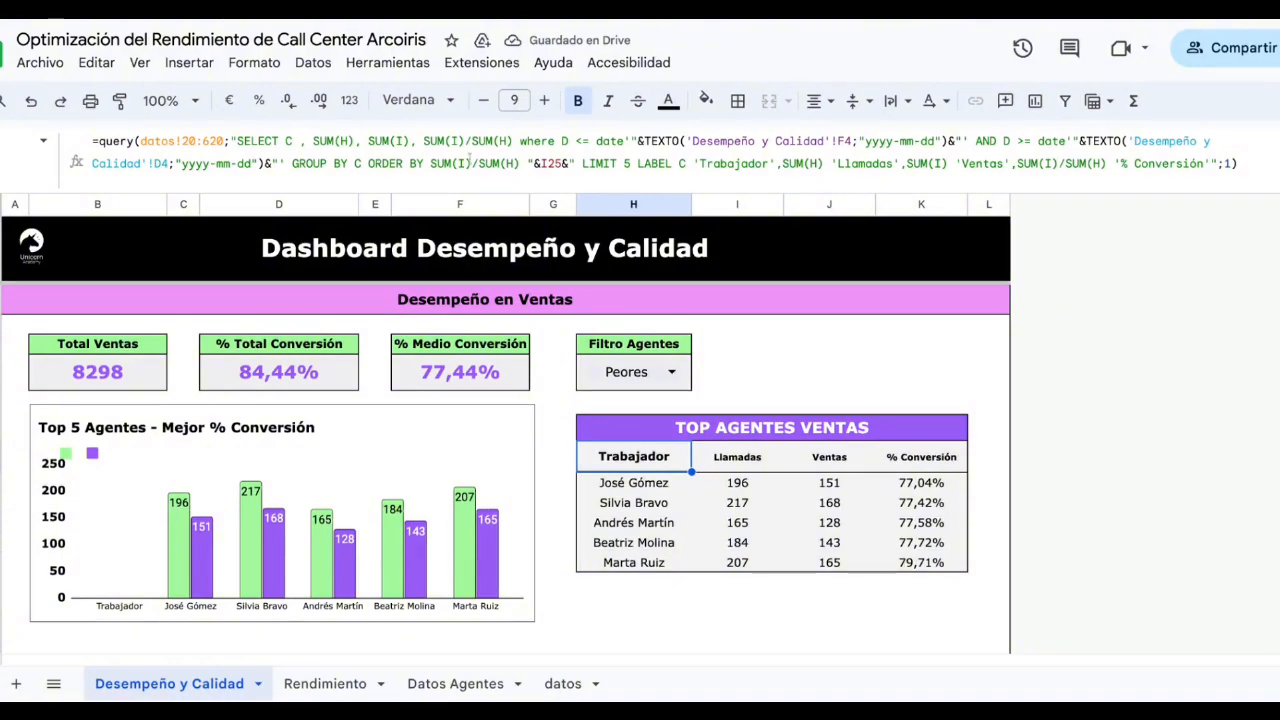
drag(369, 163, 520, 163)
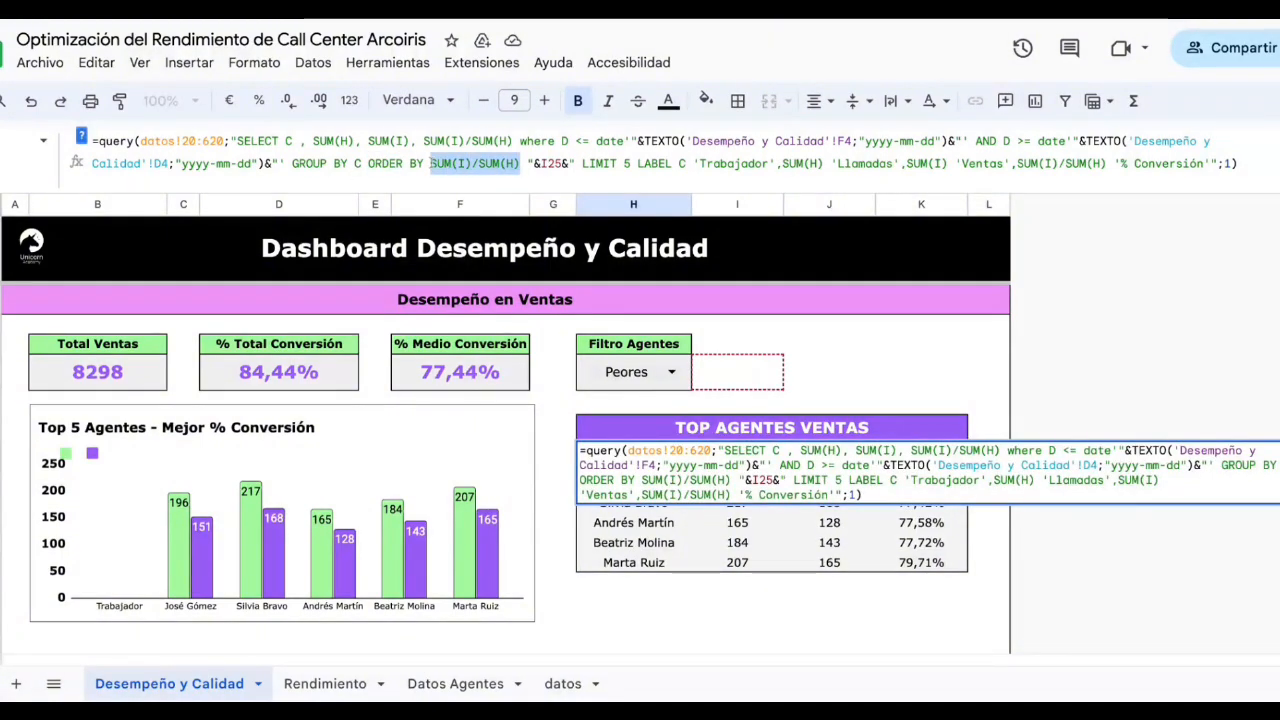
Highlight the "&I25&" reference after SUM(I)/SUM(H) in the sales query, then leave the formula unedited
click(529, 164)
drag(581, 165, 541, 165)
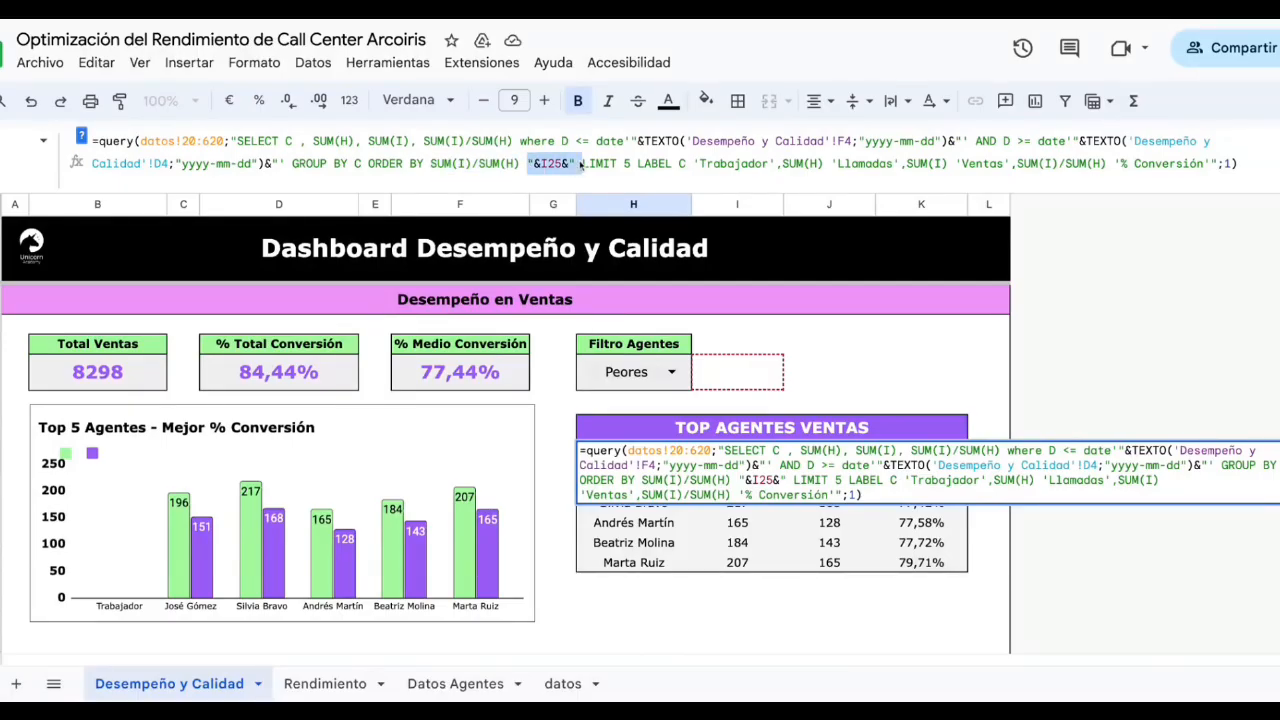
click(528, 165)
key(shift+Right)
key(shift+Right)
key(shift+Right)
key(shift+Right)
key(shift+Right)
key(shift+Right)
key(shift+Right)
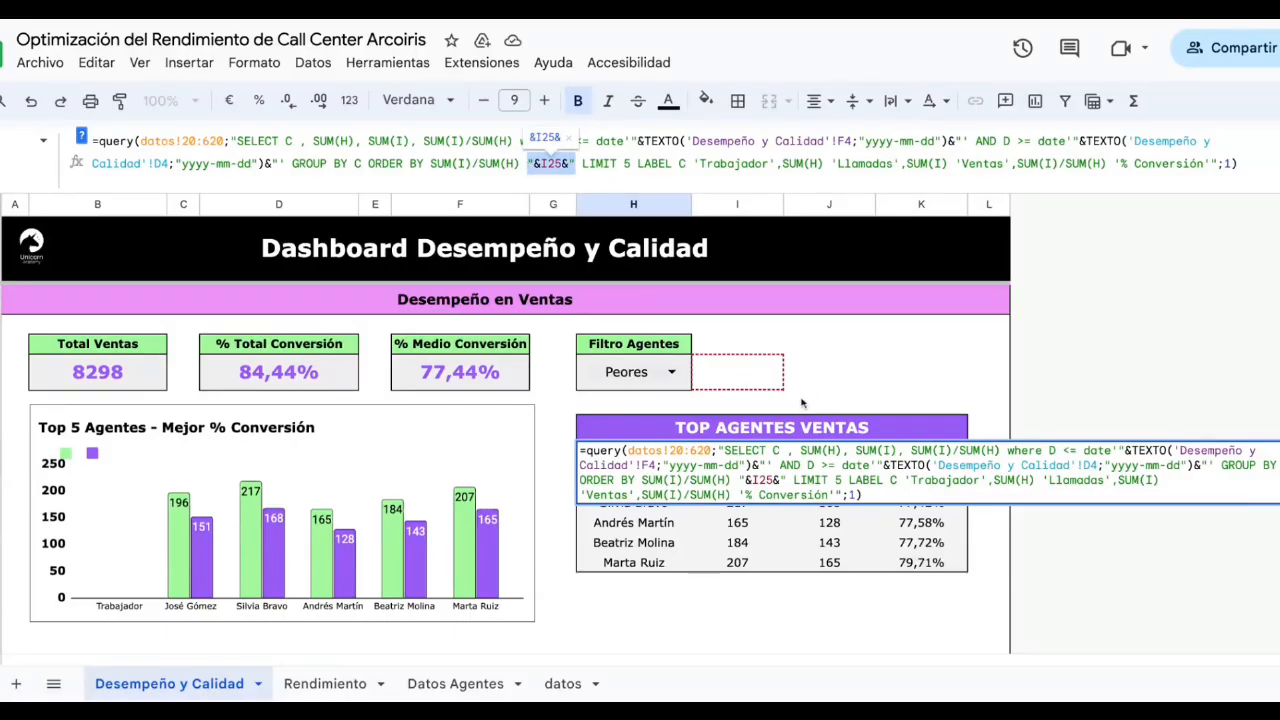
key(Escape)
Examine the SI formula in cell I25, highlighting its H25 condition and its "desc" and "asc" results
click(770, 373)
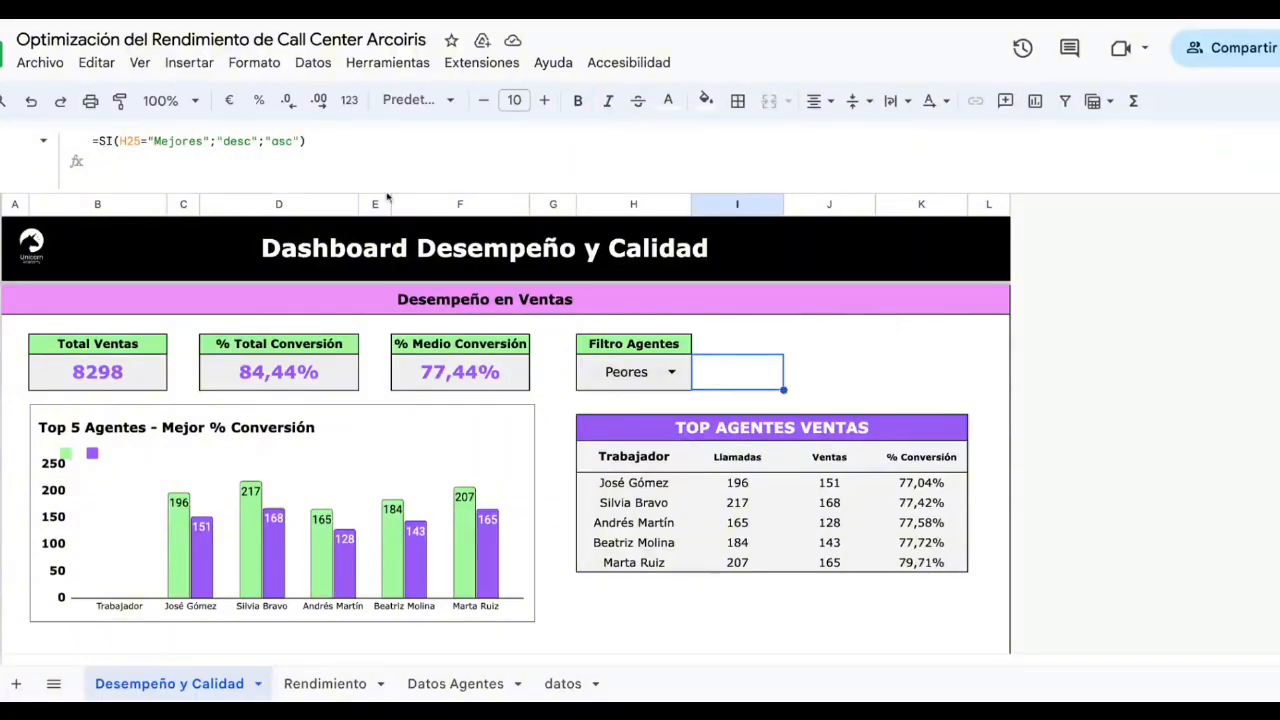
click(390, 158)
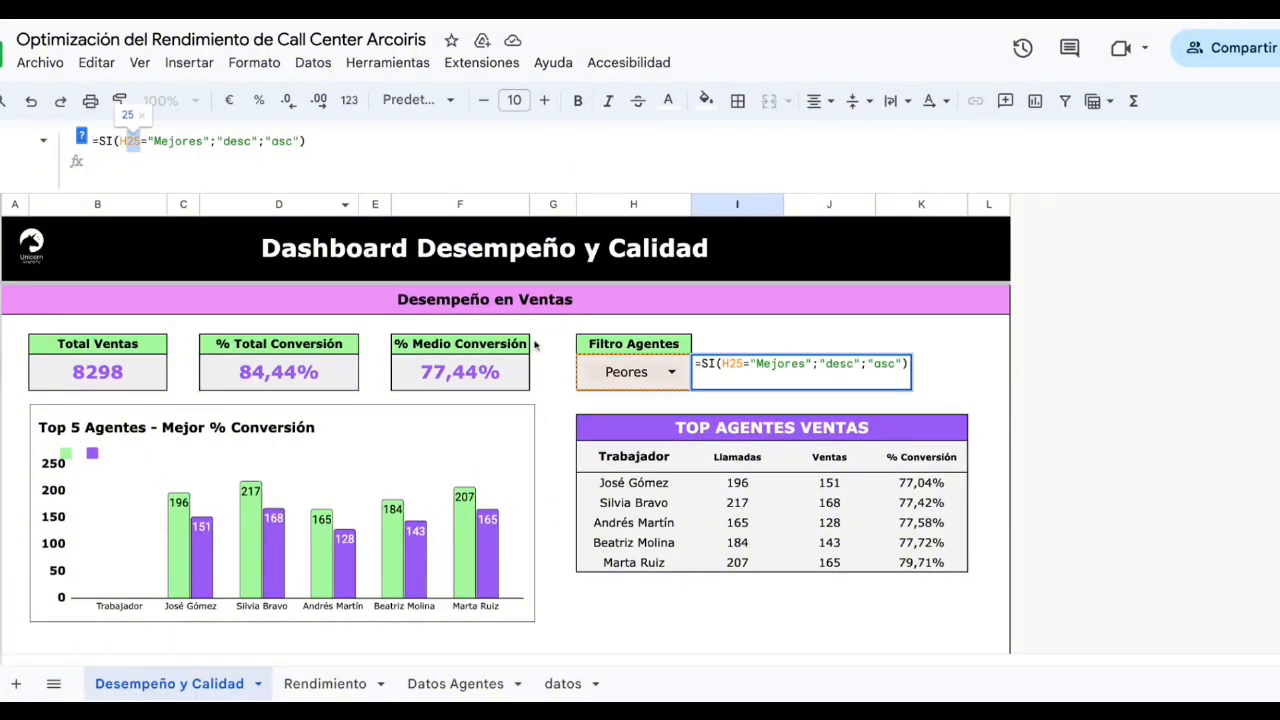
click(211, 141)
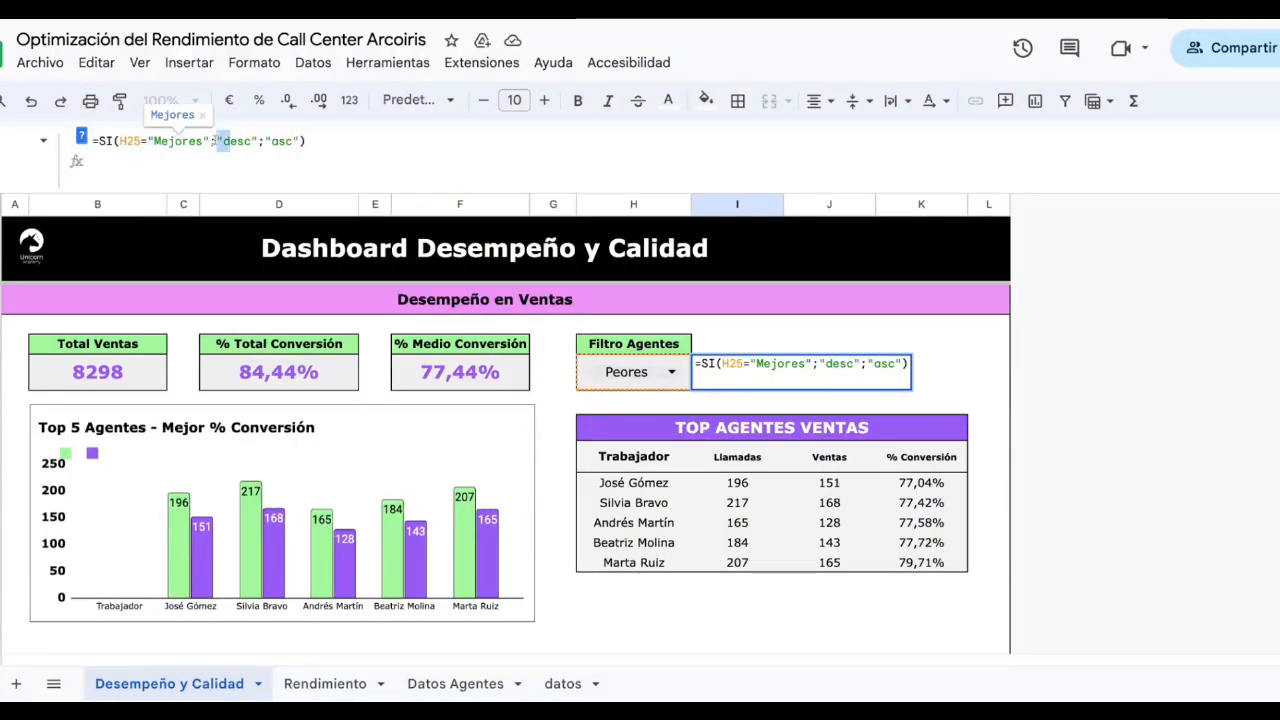
drag(215, 141, 309, 141)
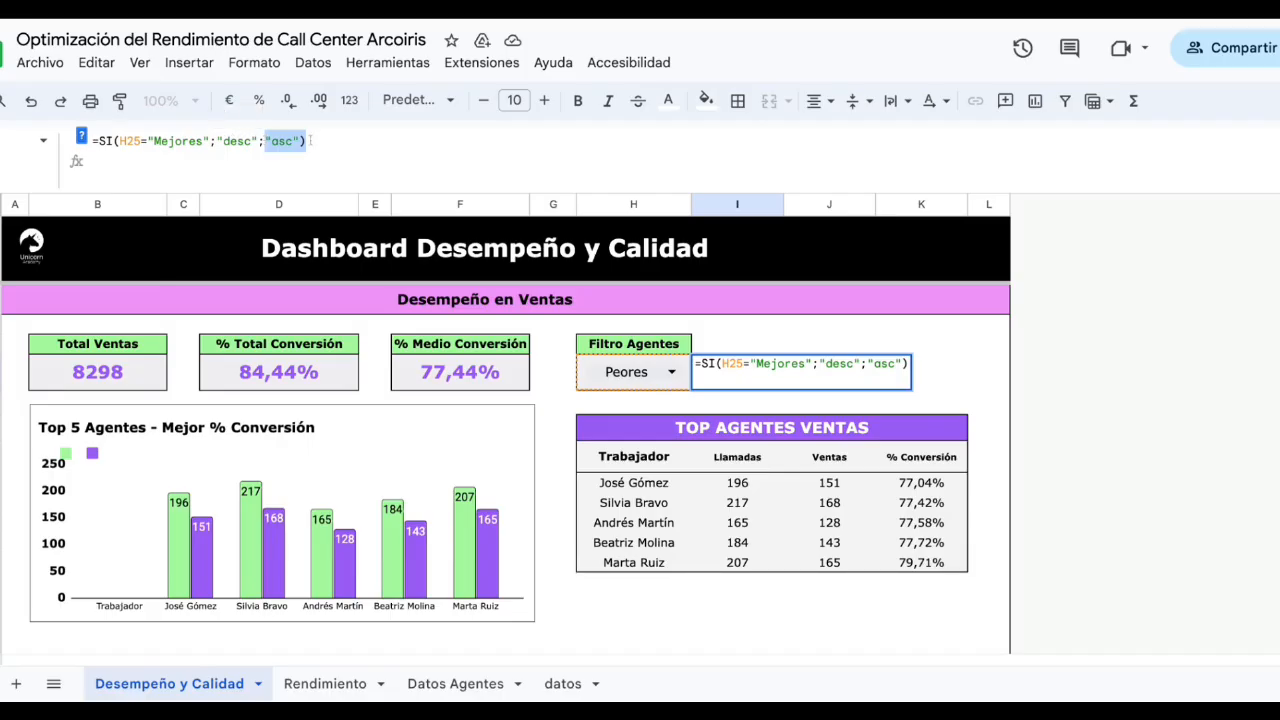
key(Return)
Set the sales Filtro Agentes to Mejores and reveal the hidden text of cell I25 by making its font black
click(776, 376)
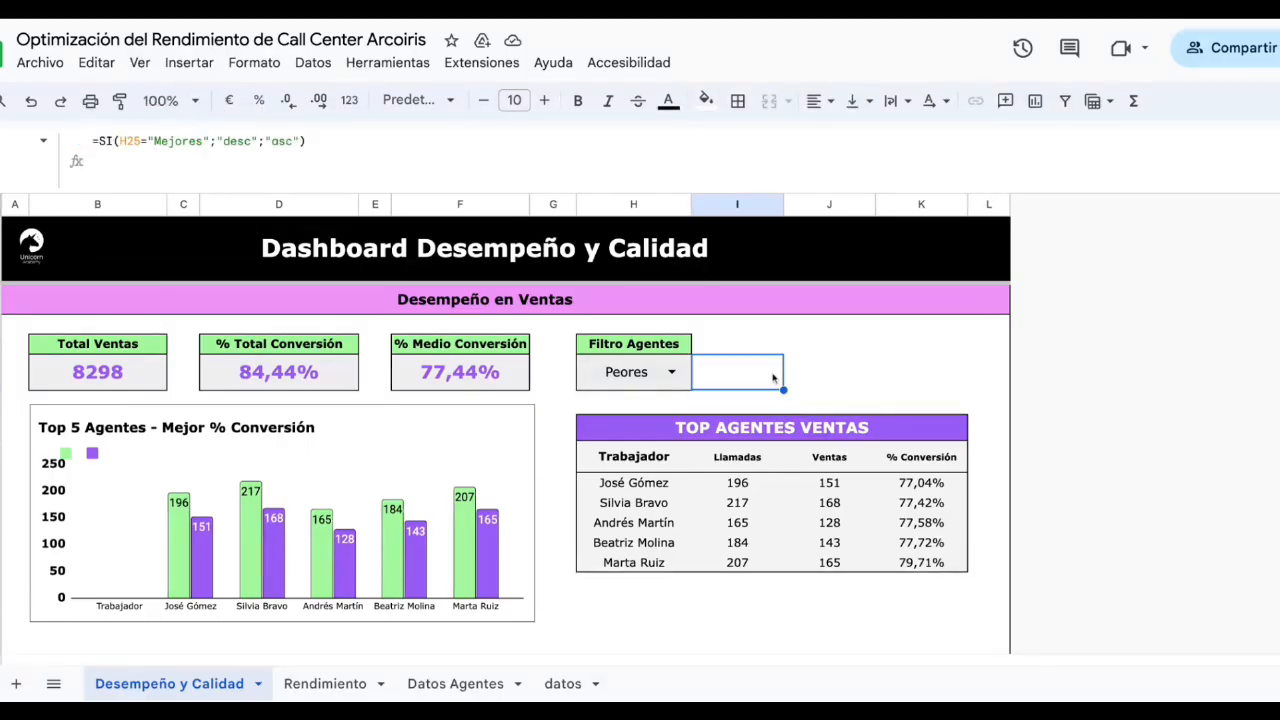
click(686, 373)
click(615, 406)
click(742, 366)
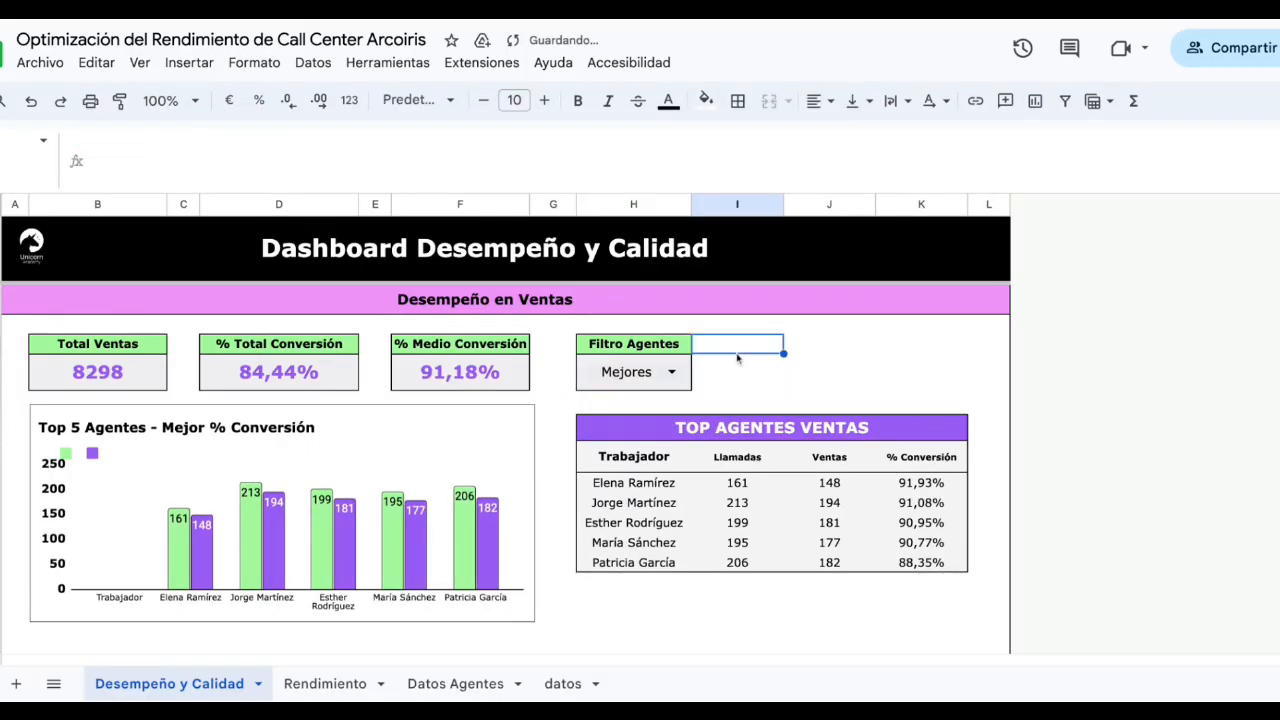
click(668, 100)
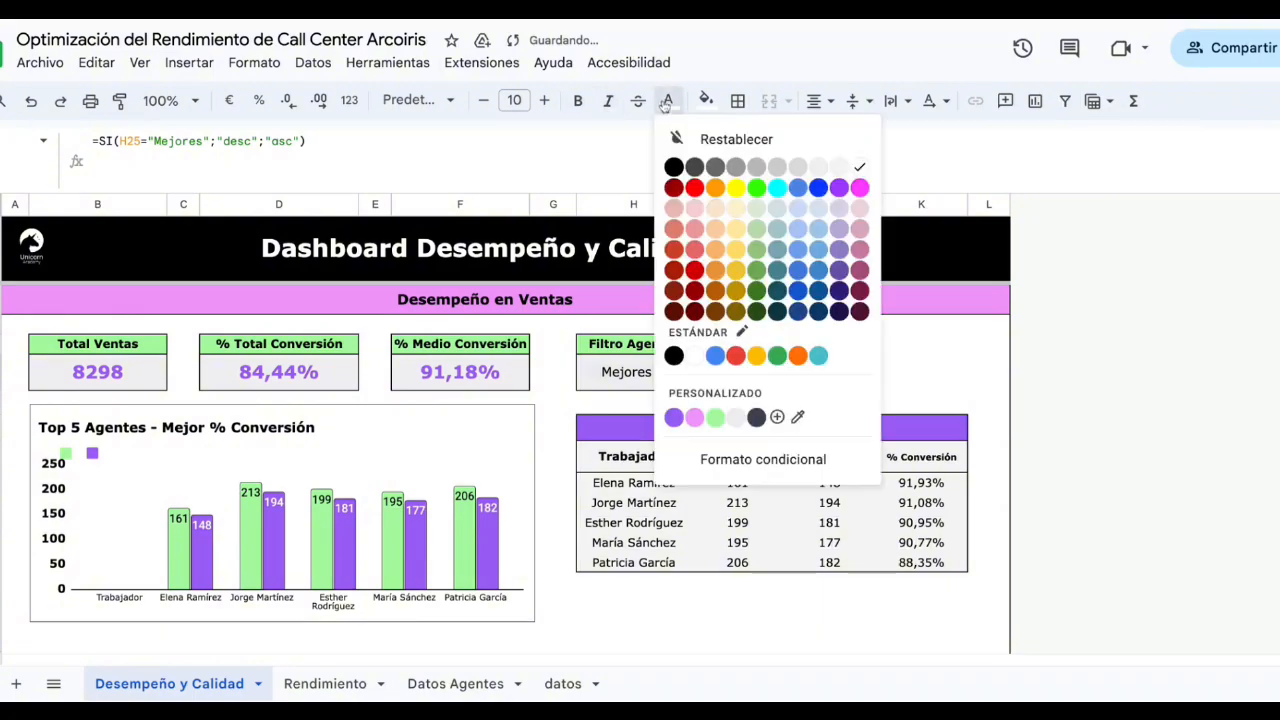
click(675, 164)
click(806, 376)
Switch the sales Filtro Agentes to Peores and back to Mejores, checking the sort order in I25 each time
click(671, 372)
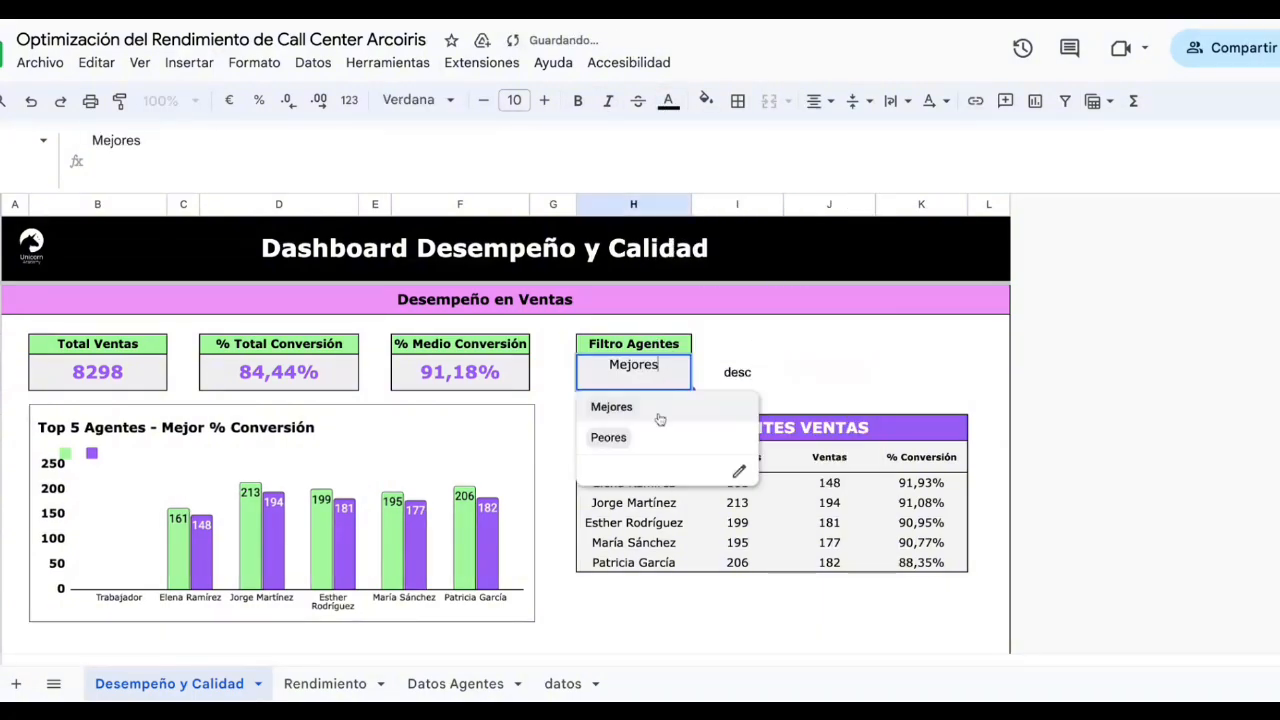
click(630, 434)
click(733, 378)
click(682, 380)
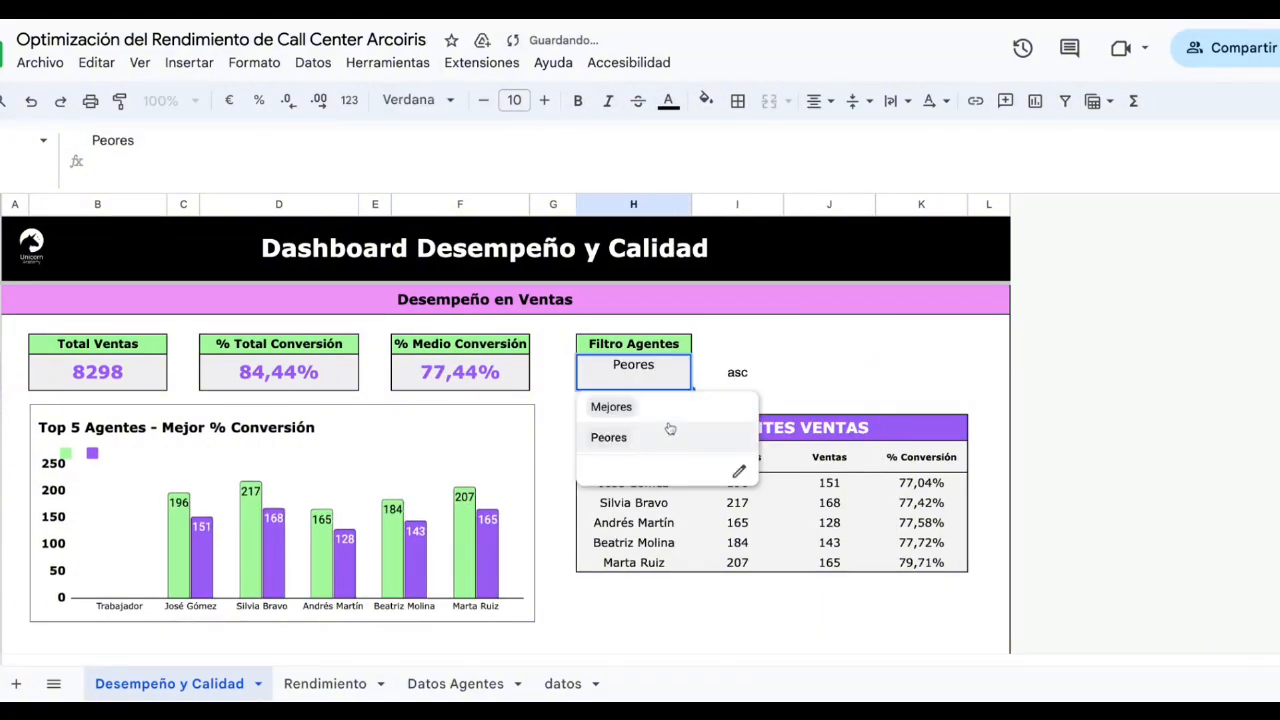
click(671, 410)
click(745, 376)
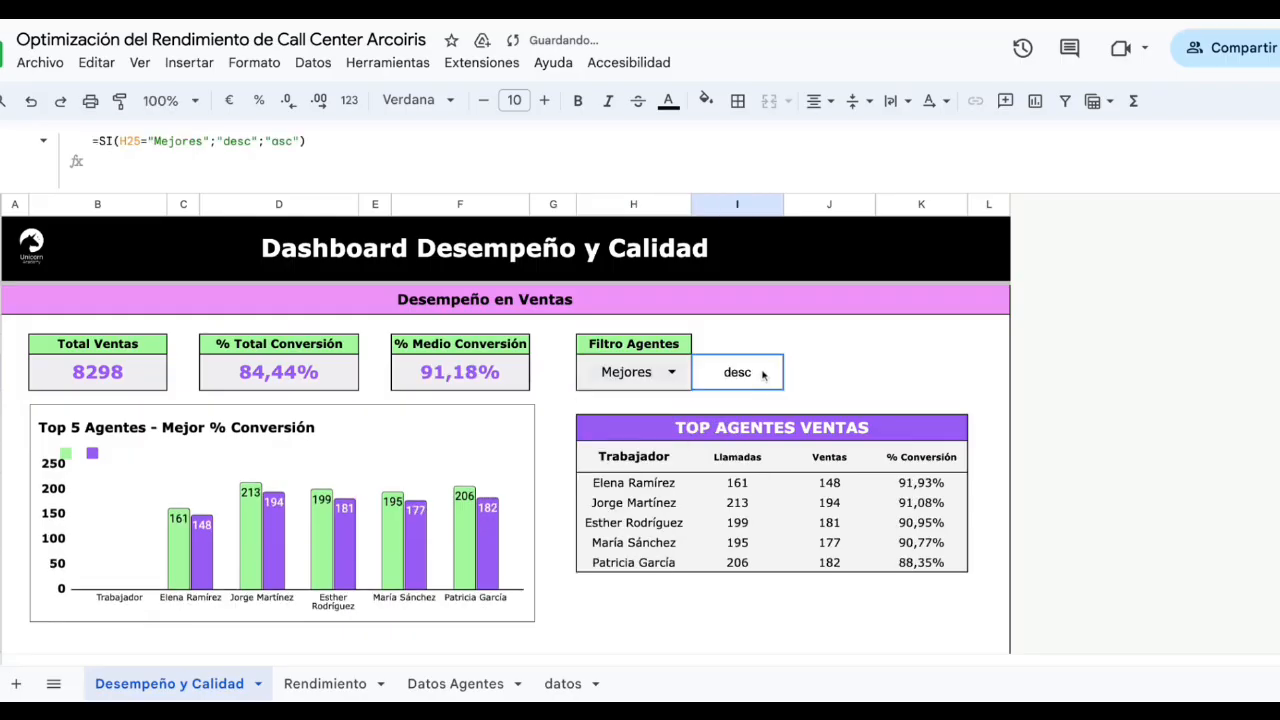
Recheck the query in the sales table's Trabajador header and hide cell I25's text again with a white font
click(664, 449)
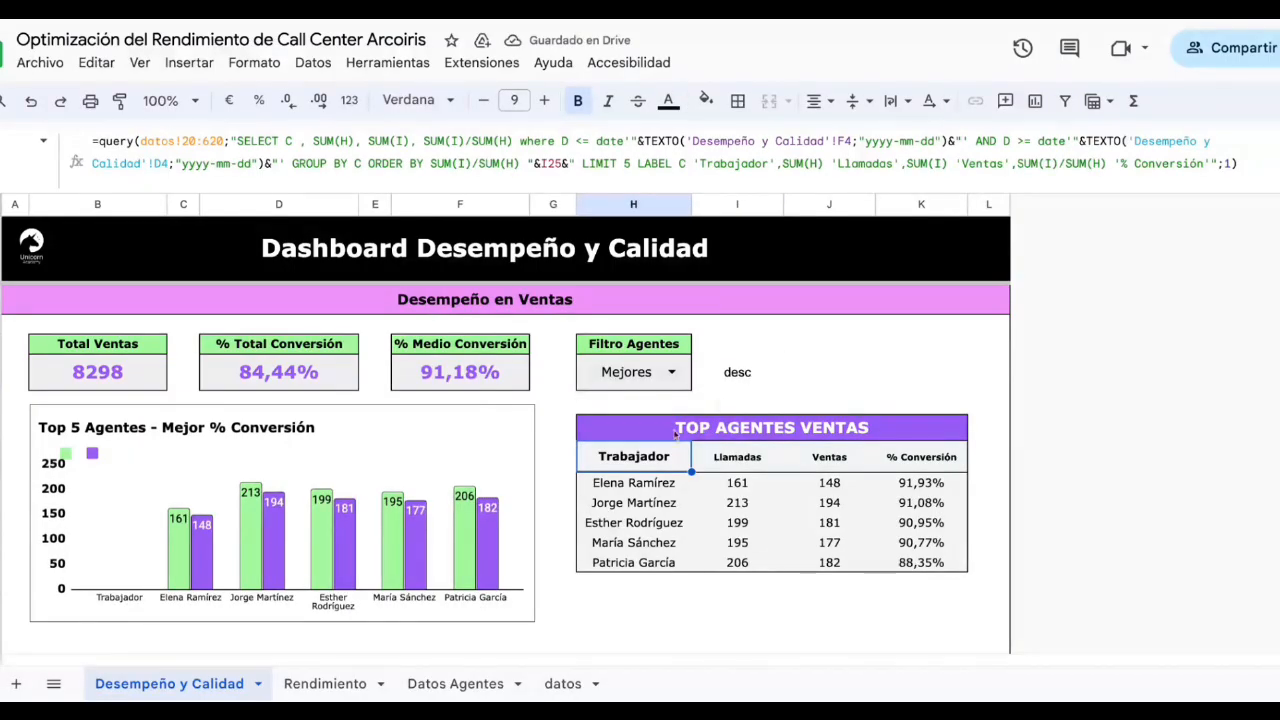
click(744, 378)
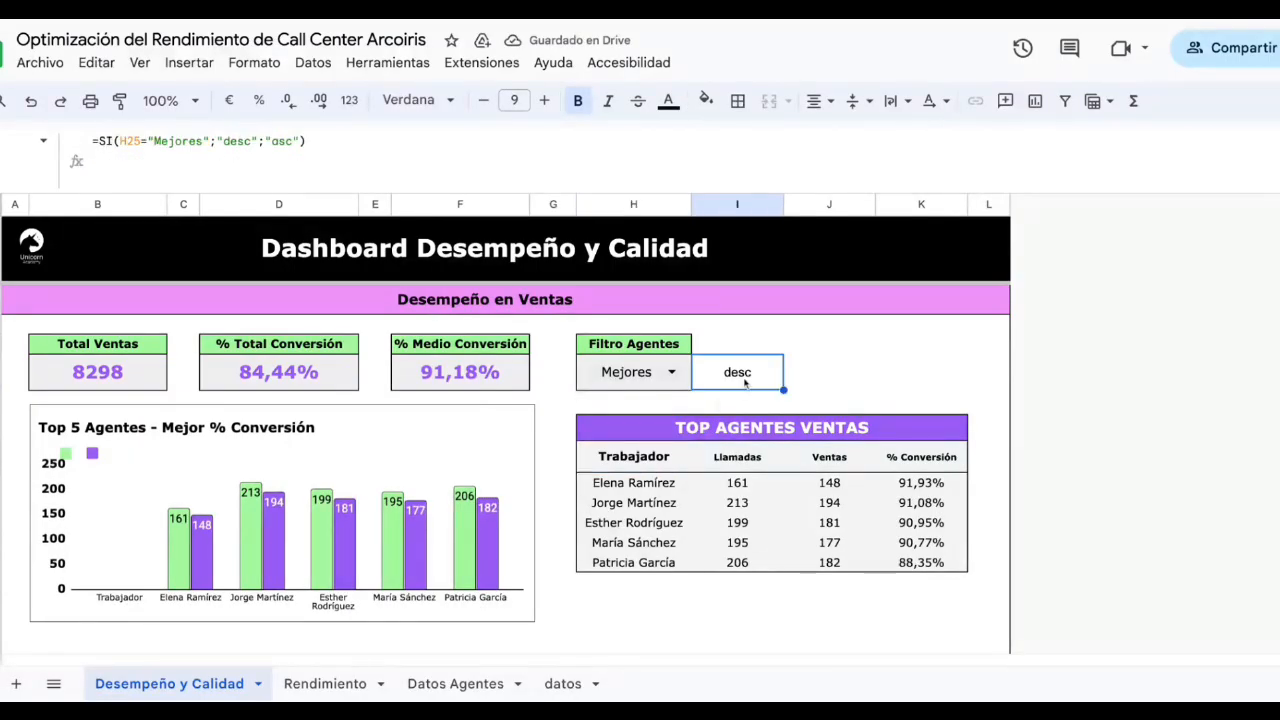
click(670, 103)
click(859, 166)
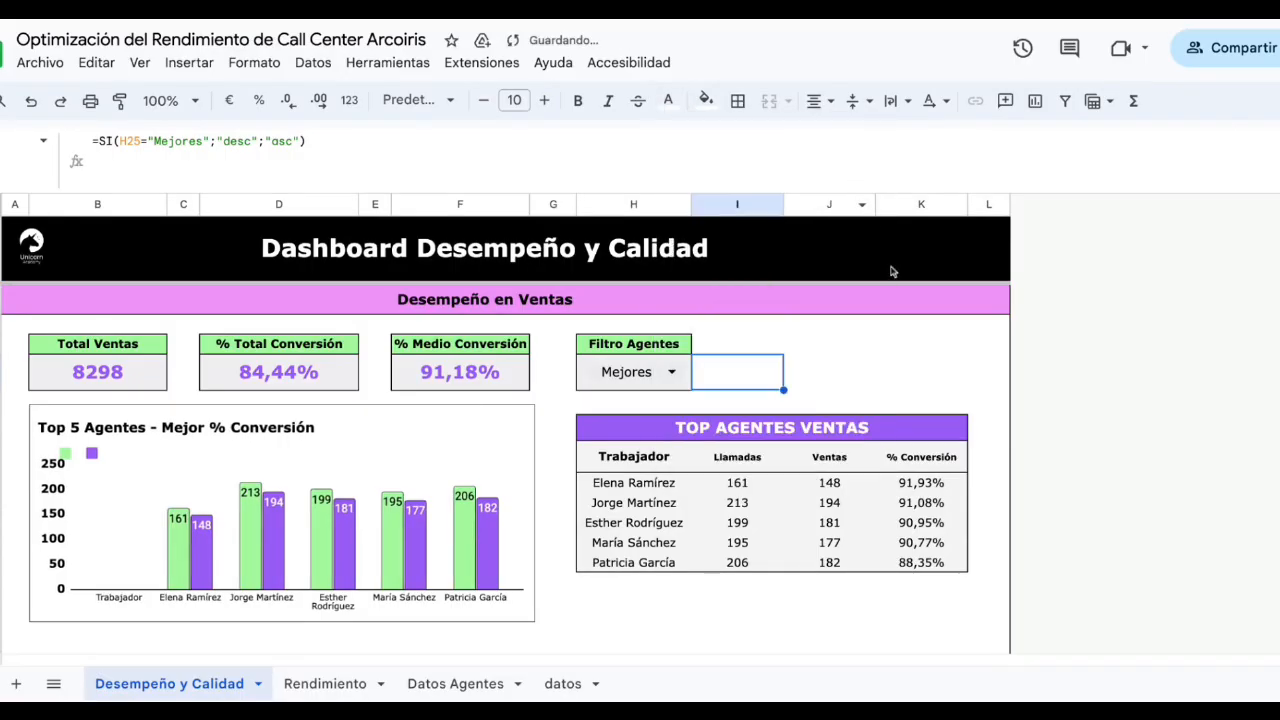
click(891, 363)
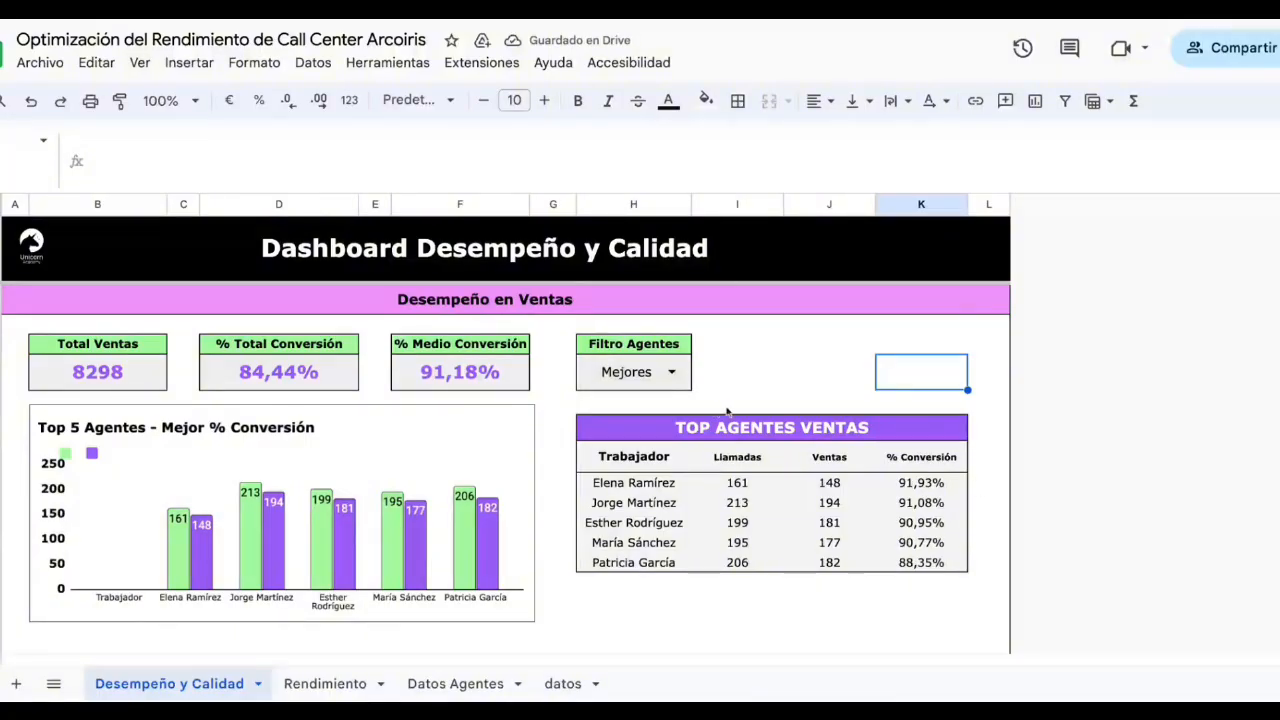
Check the hidden formula in I25, then select the Top 5 Agentes chart and the TOP AGENTES VENTAS table
click(698, 504)
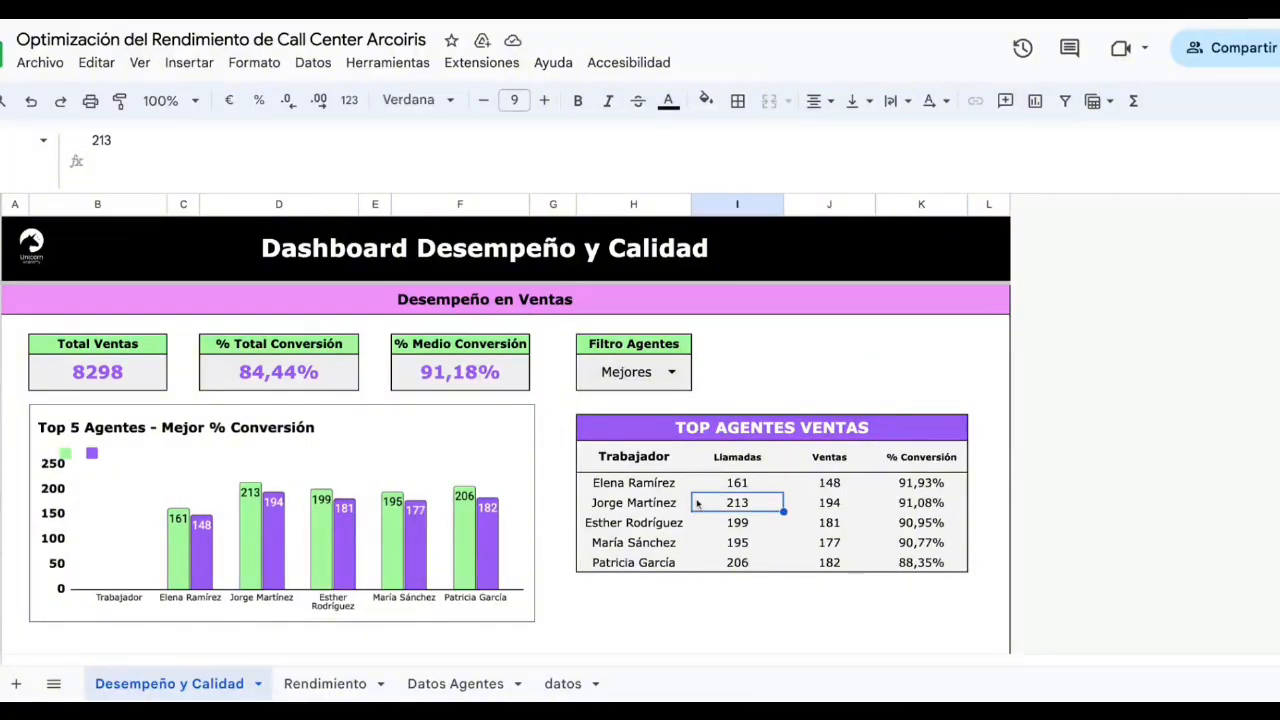
click(727, 374)
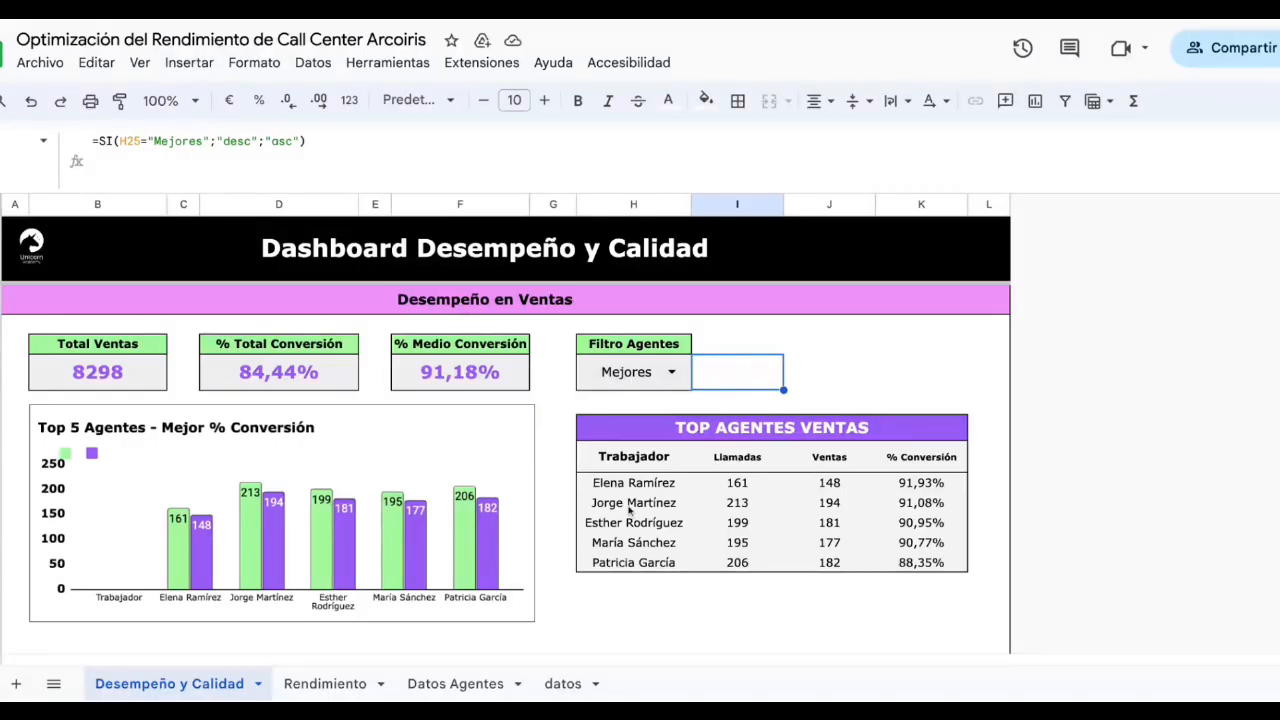
click(421, 451)
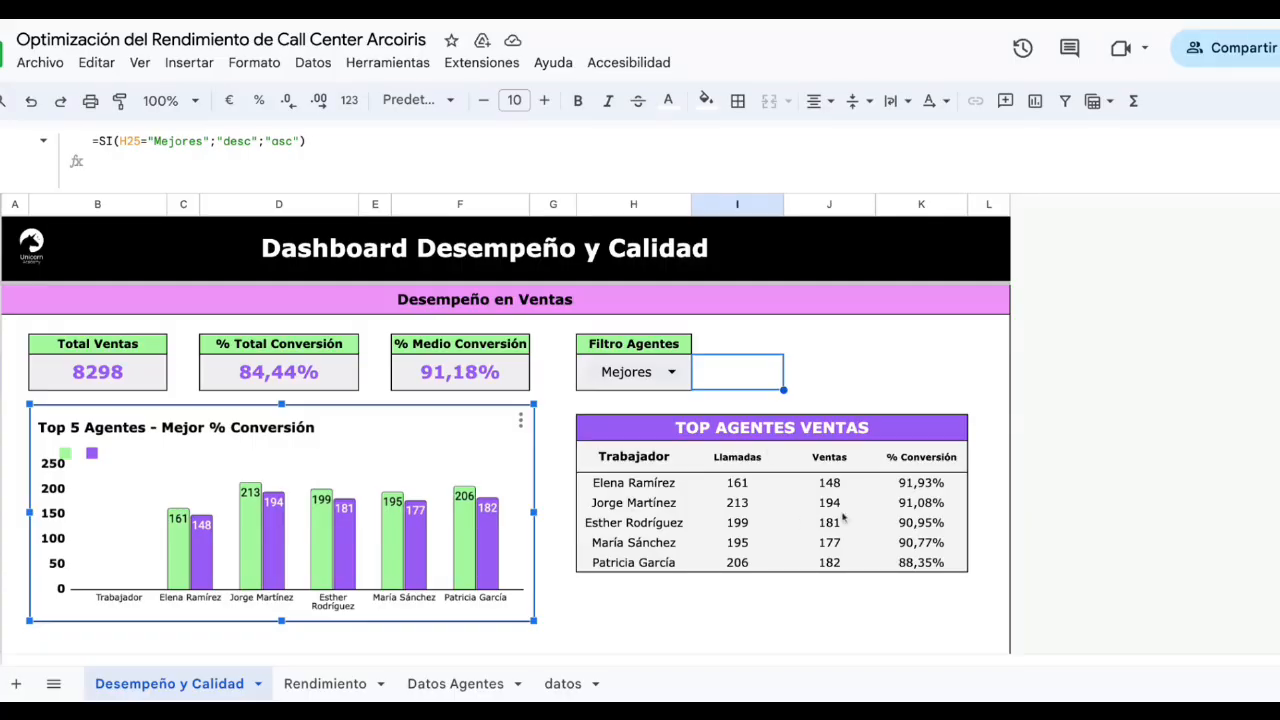
click(626, 432)
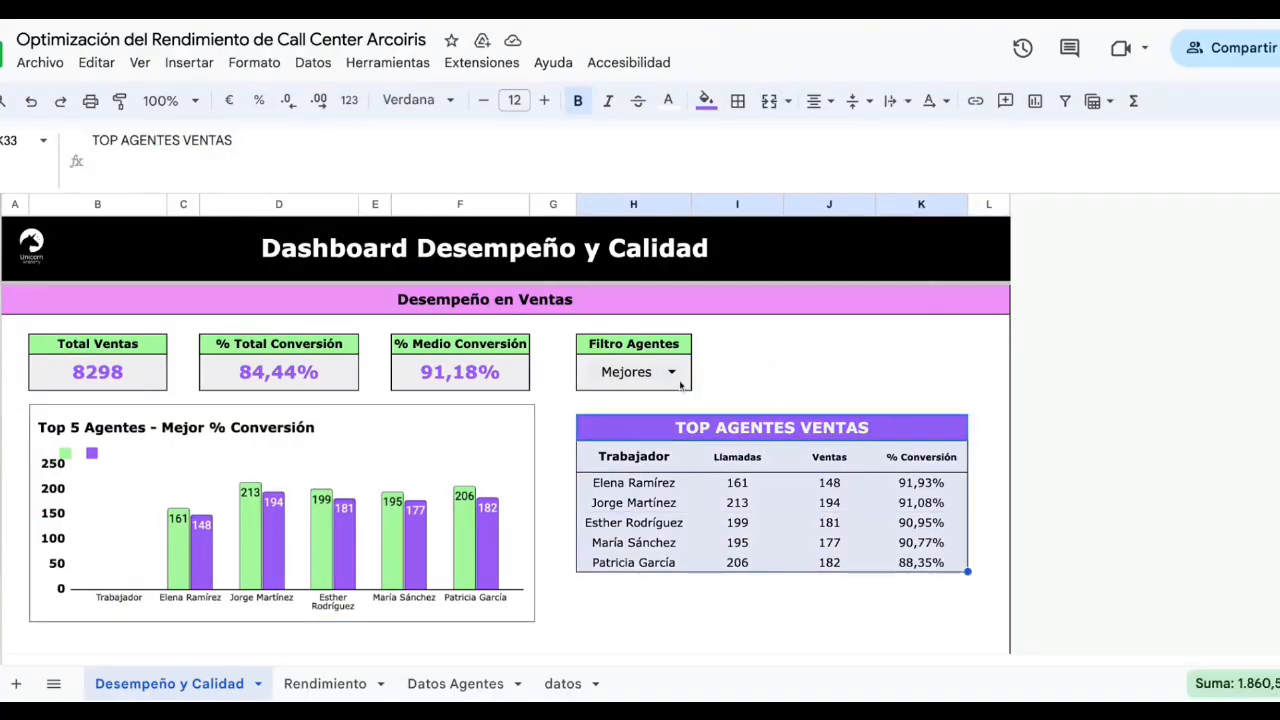
Compare the sales chart and table under both agent filters by choosing Peores and returning to Mejores
click(671, 372)
click(608, 437)
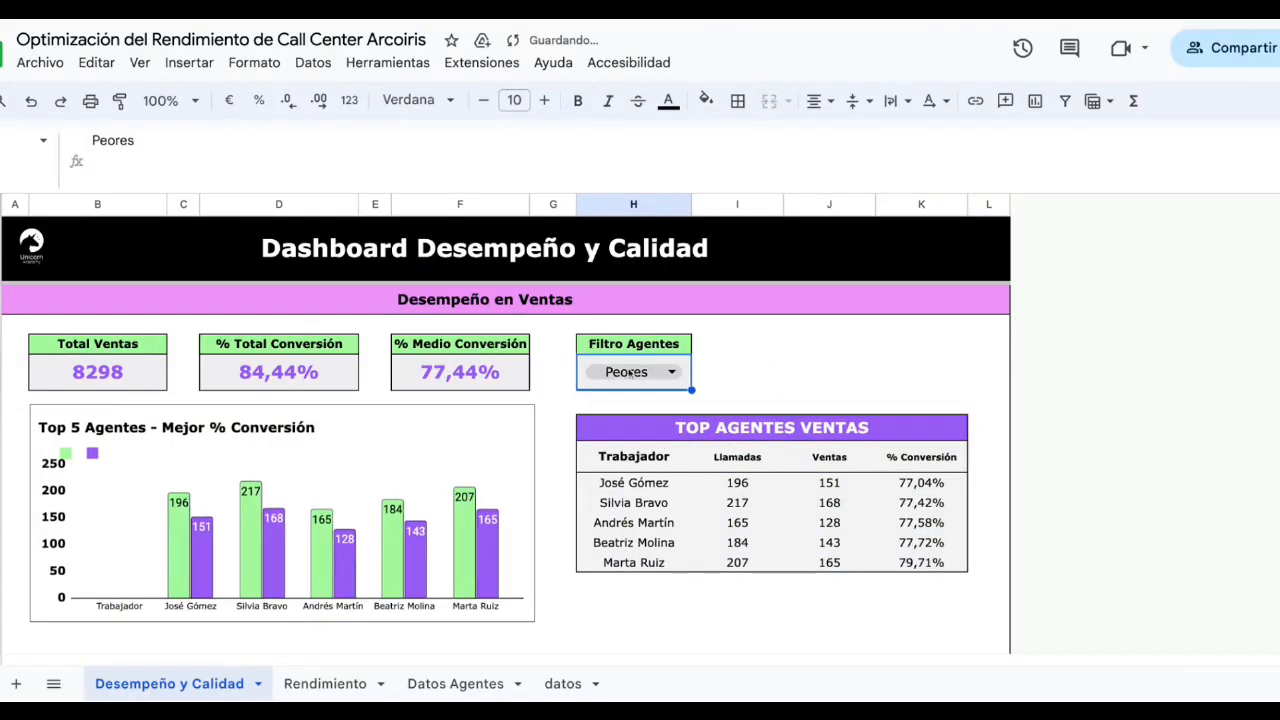
click(650, 370)
click(611, 407)
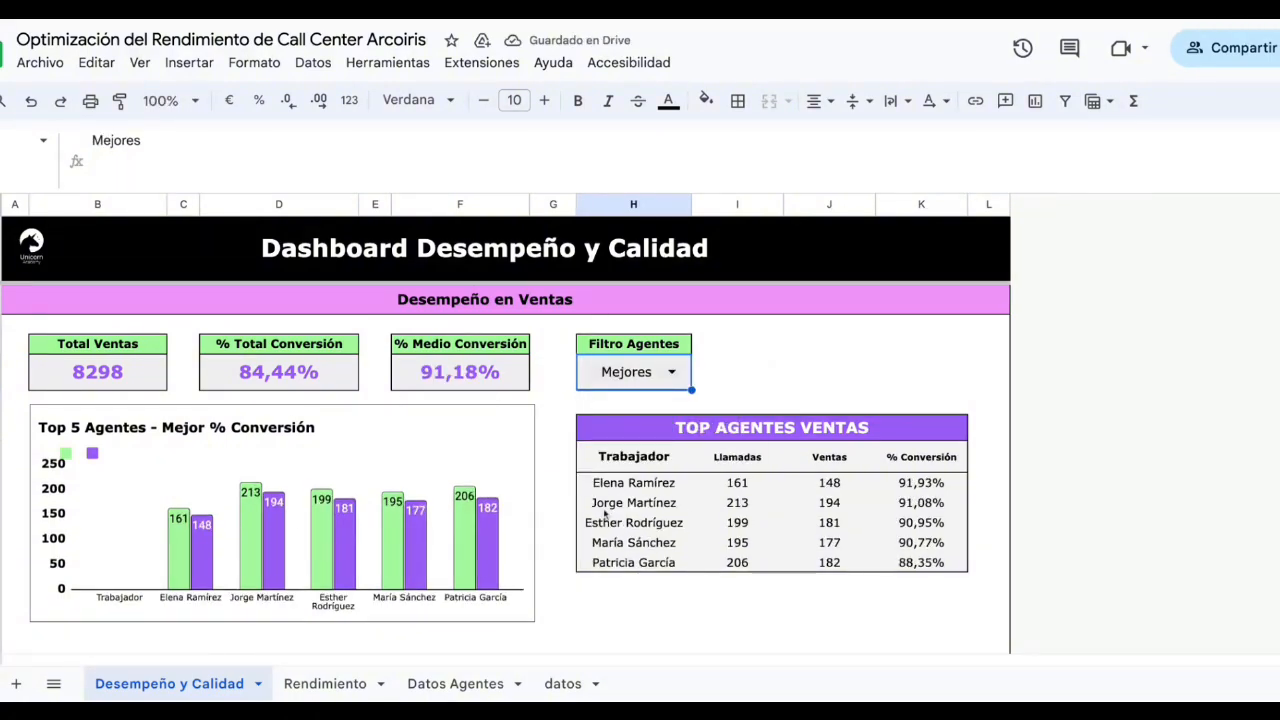
Go to the Calidad de Servicio section and select the Calificación column of the TOP 5 AGENTES table
scroll(616, 516, down, 5)
scroll(616, 516, up, 1)
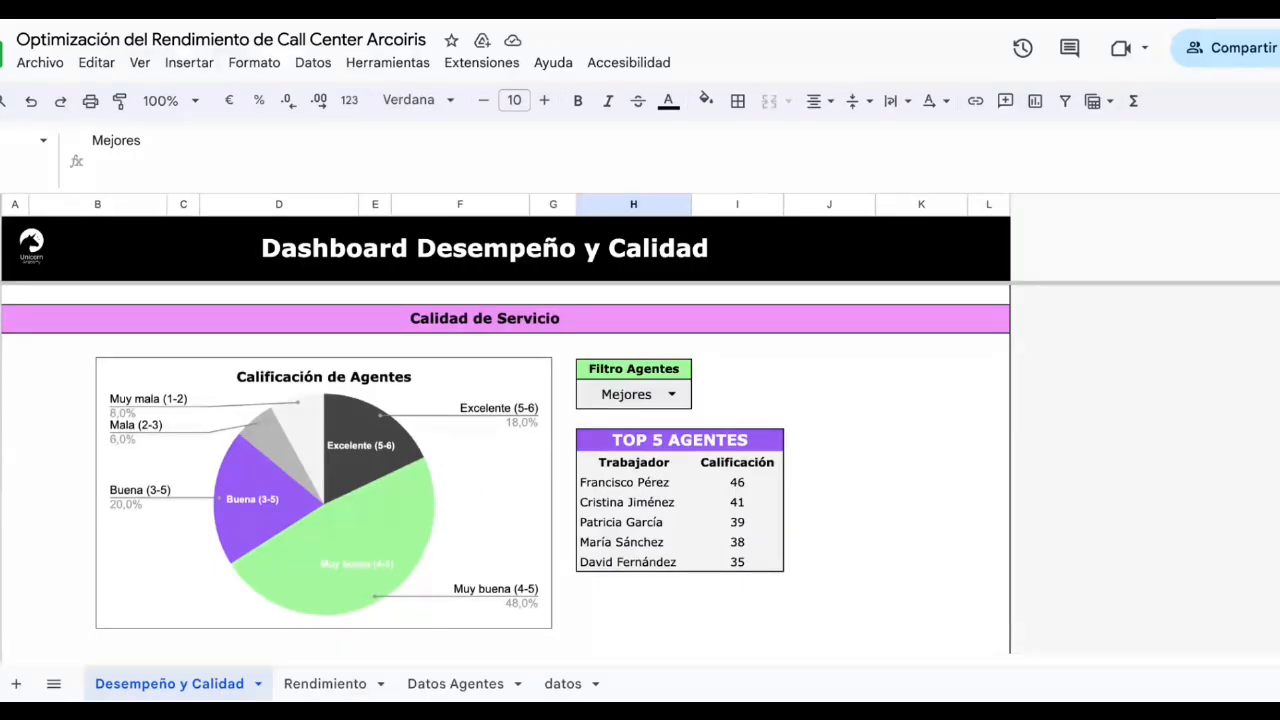
drag(738, 462, 752, 568)
Review the Escala Calificación column of the Datos Agentes sheet by selecting it from its header down through the agents' ratings
click(455, 683)
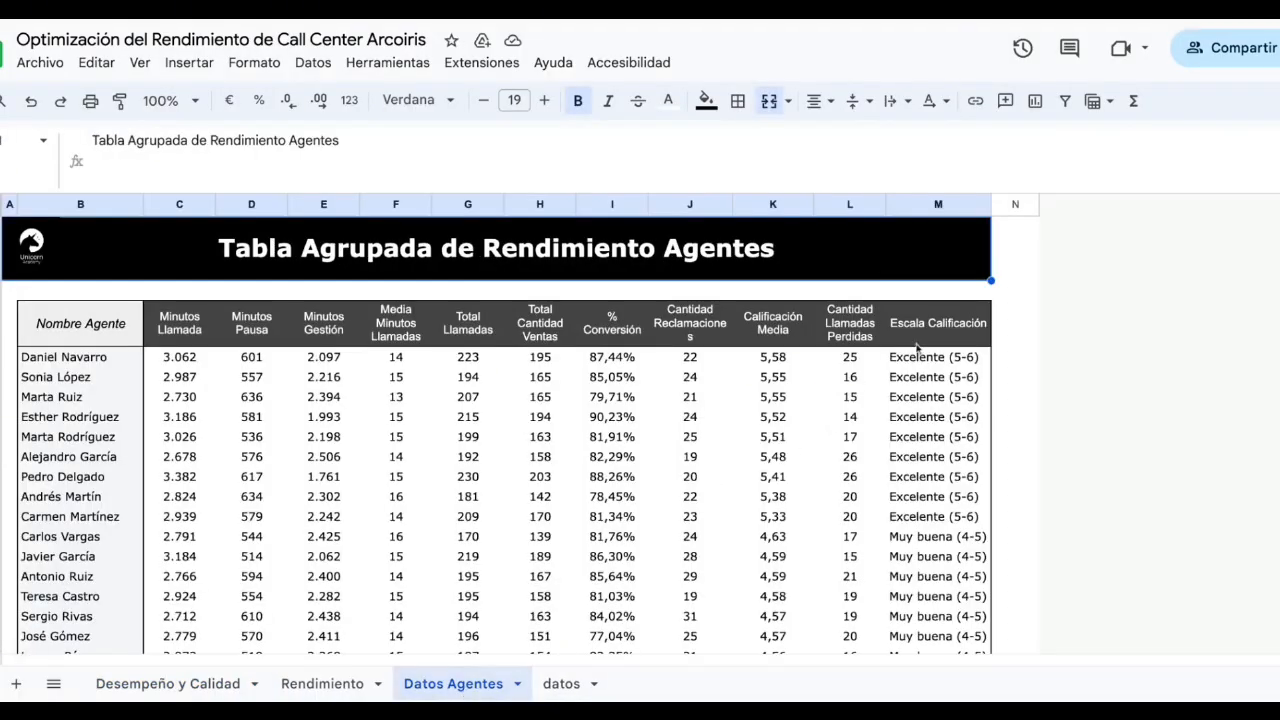
drag(937, 323, 935, 537)
key(shift+Down)
key(shift+Down)
key(shift+Down)
key(shift+Down)
key(shift+Down)
key(shift+Down)
key(shift+Down)
key(shift+Down)
key(shift+Down)
key(shift+Down)
key(shift+Down)
key(shift+Down)
key(shift+Down)
key(shift+Down)
key(shift+Down)
key(shift+Down)
key(shift+Down)
key(shift+Down)
key(shift+Down)
key(shift+Down)
key(shift+Up)
key(shift+Up)
key(shift+Up)
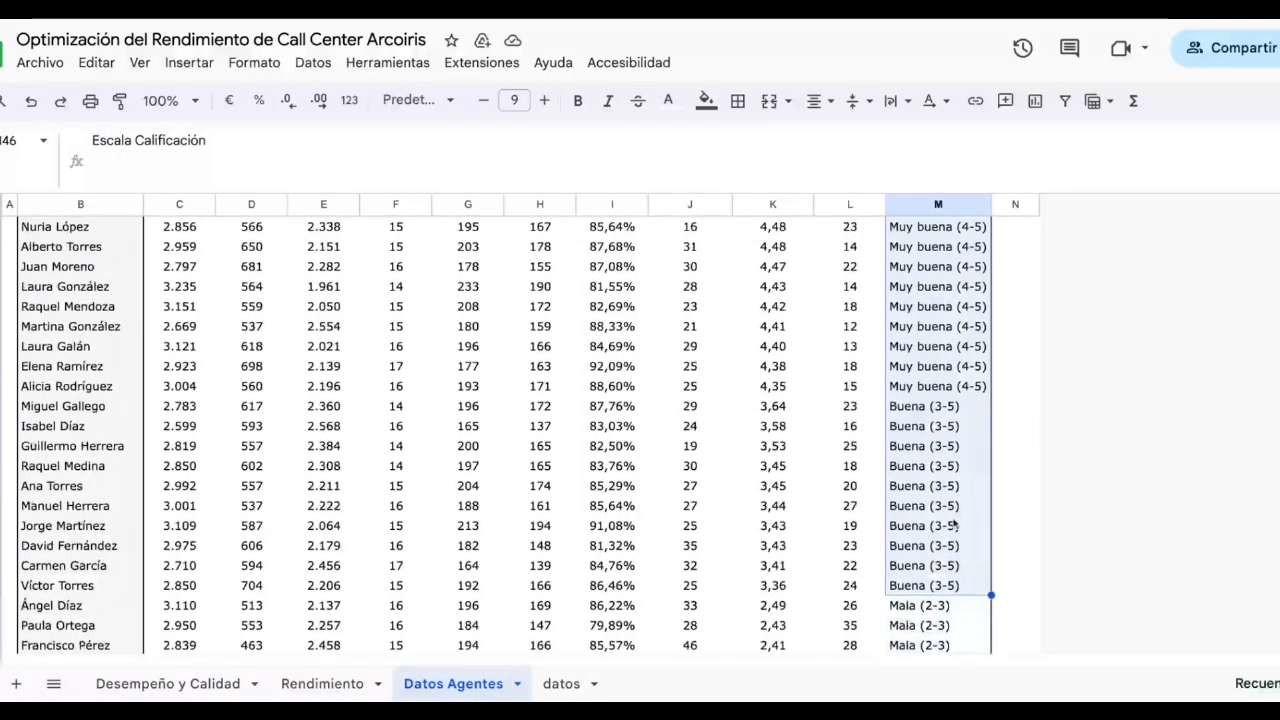
scroll(955, 520, up, 6)
Inspect the Calificación de Agentes pie chart's settings on the dashboard, highlighting its data range 'Datos Agentes'!M3:M53, and close the chart editor
click(168, 683)
click(463, 468)
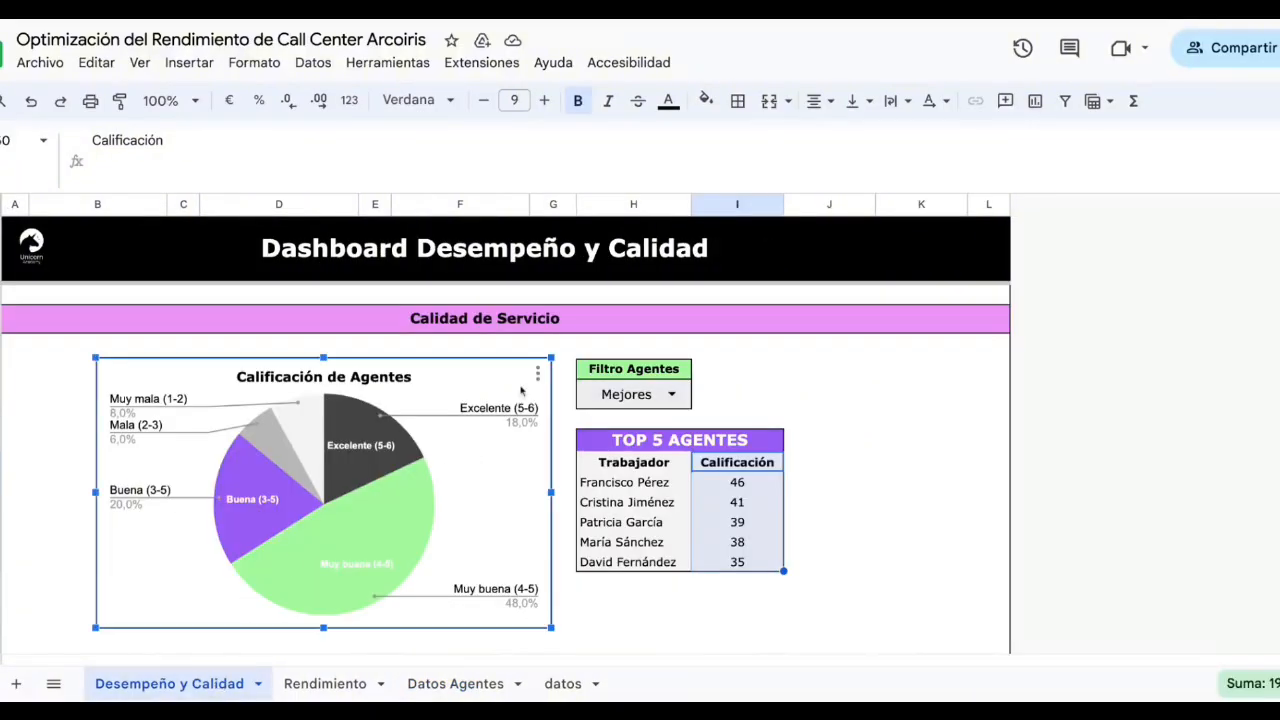
click(538, 375)
click(585, 401)
click(1211, 310)
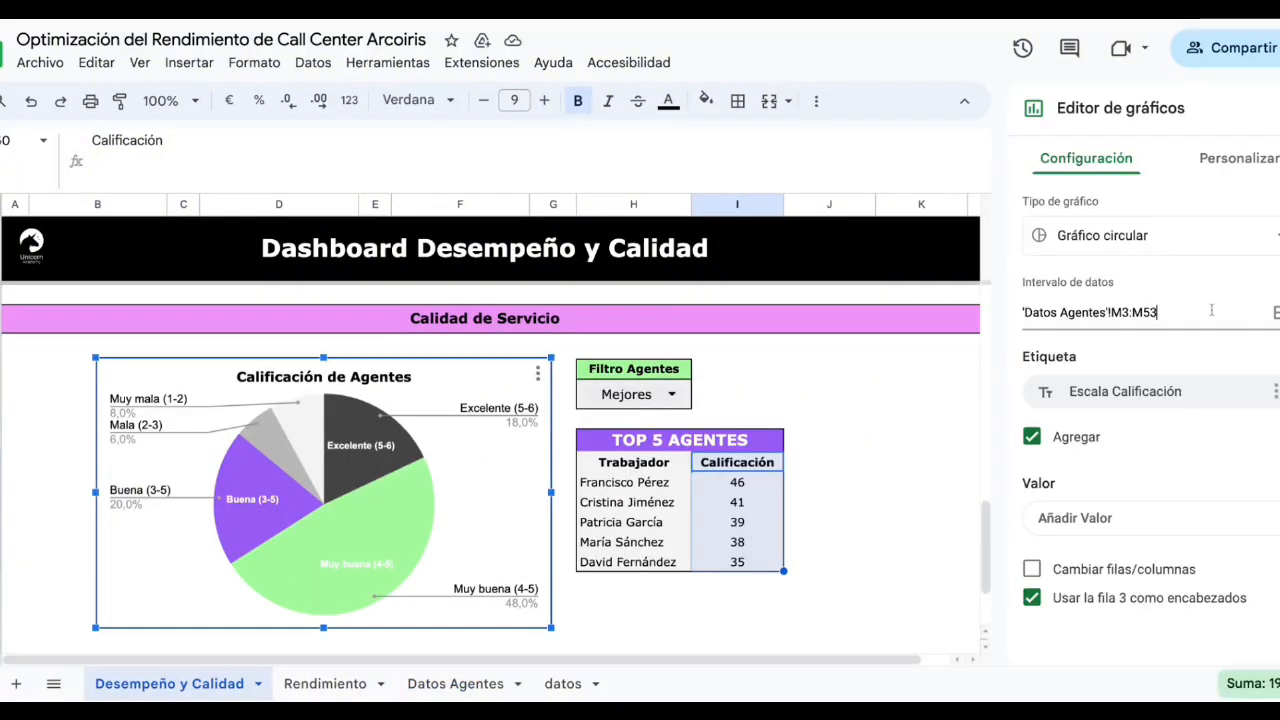
key(shift+Left)
key(shift+Left)
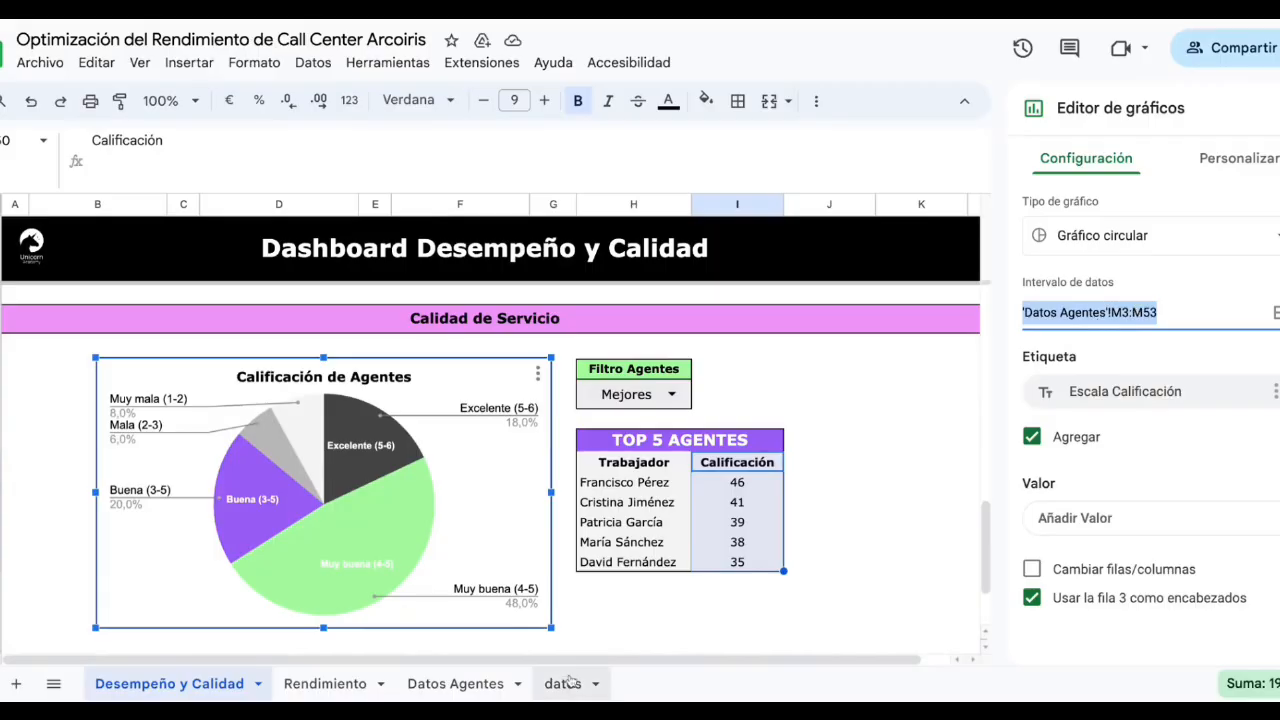
drag(1225, 309, 1020, 314)
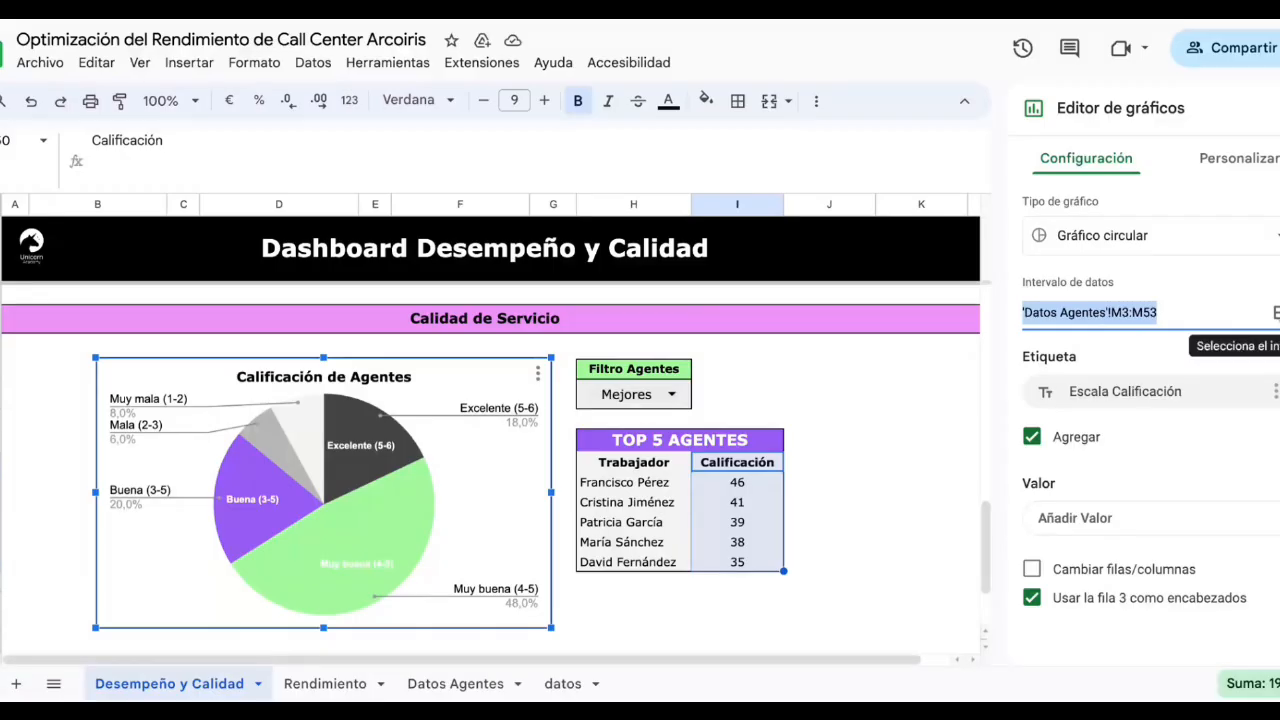
click(1276, 112)
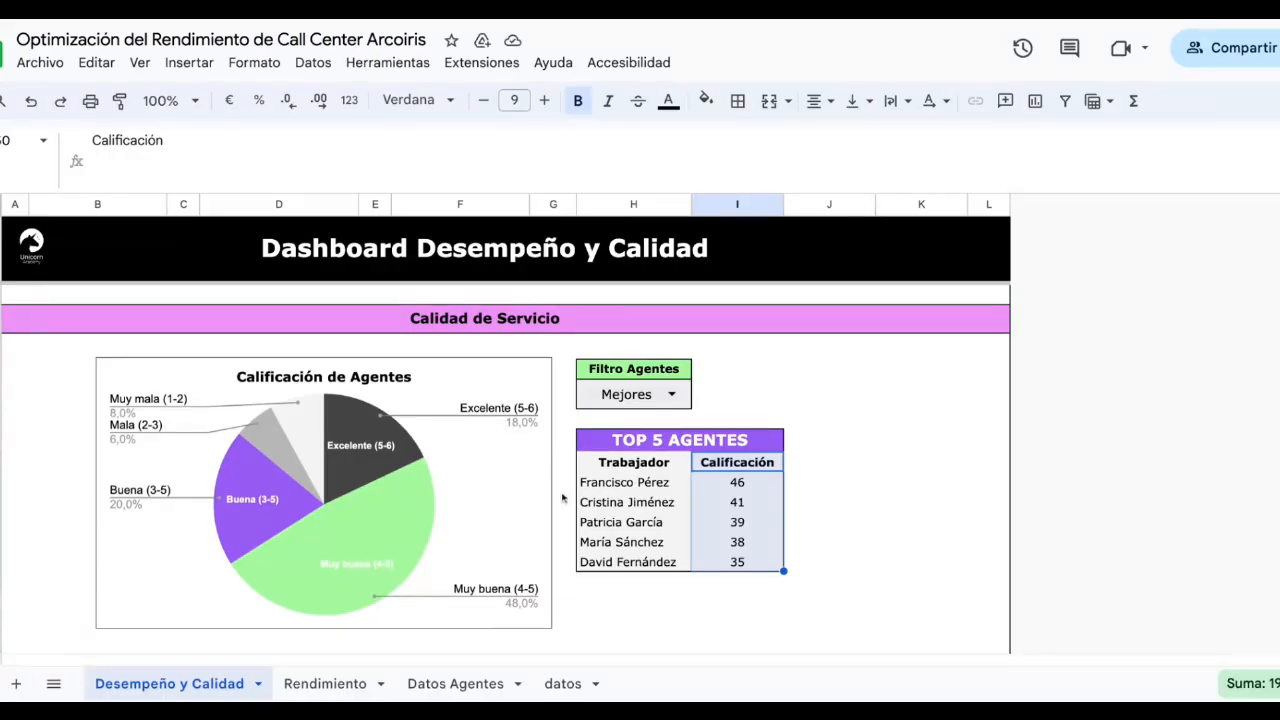
Inspect the query formula behind the TOP 5 AGENTES table, check its Datos Agentes source sheet, and return to the dashboard
click(845, 420)
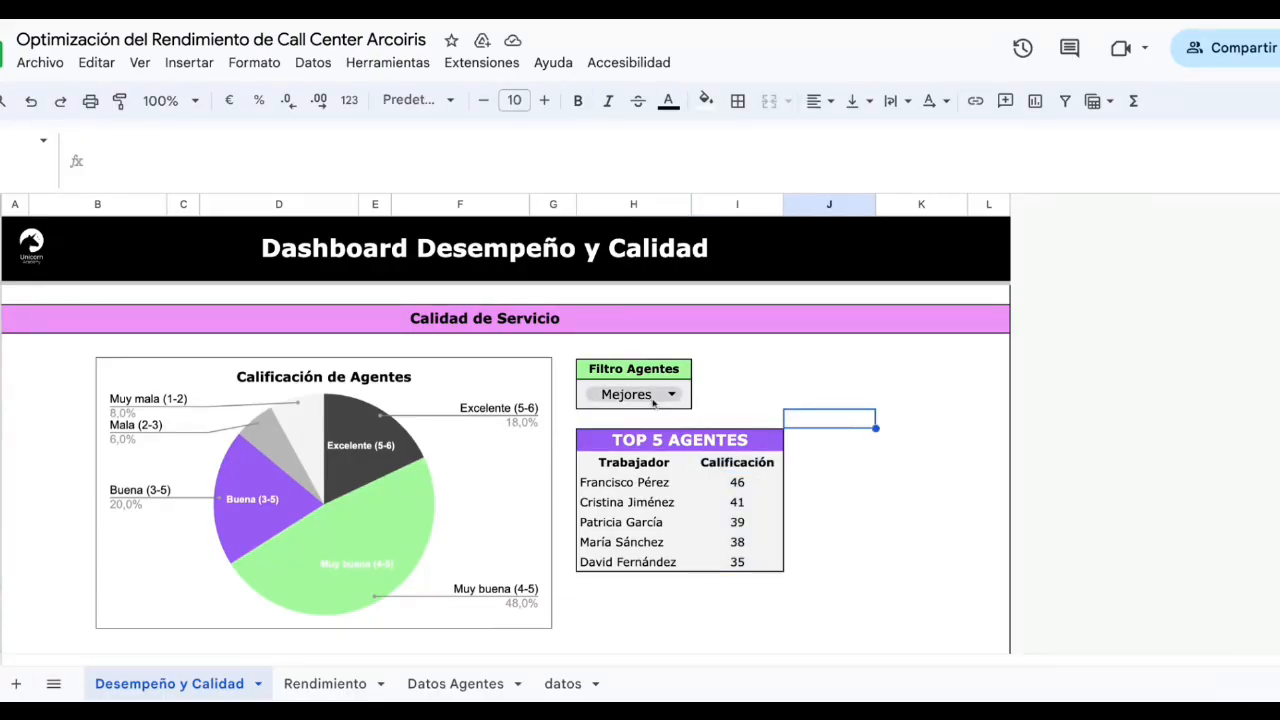
drag(650, 452, 751, 566)
click(751, 566)
click(638, 466)
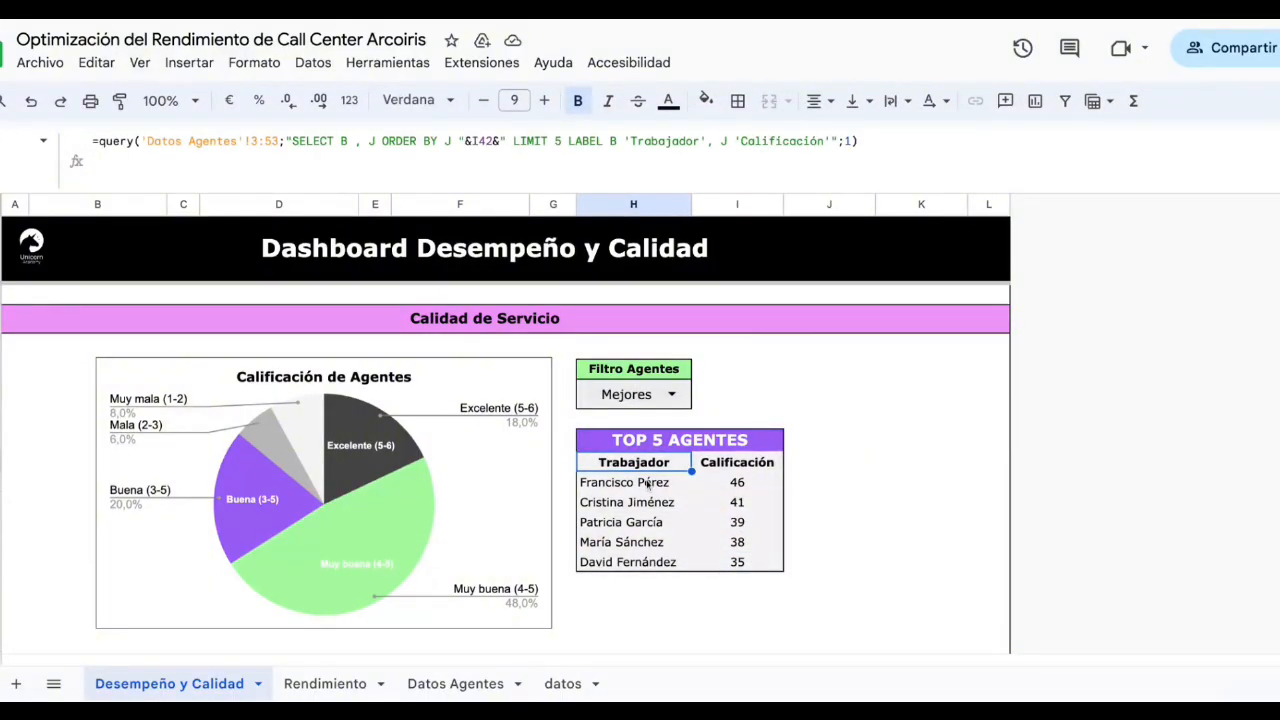
click(465, 688)
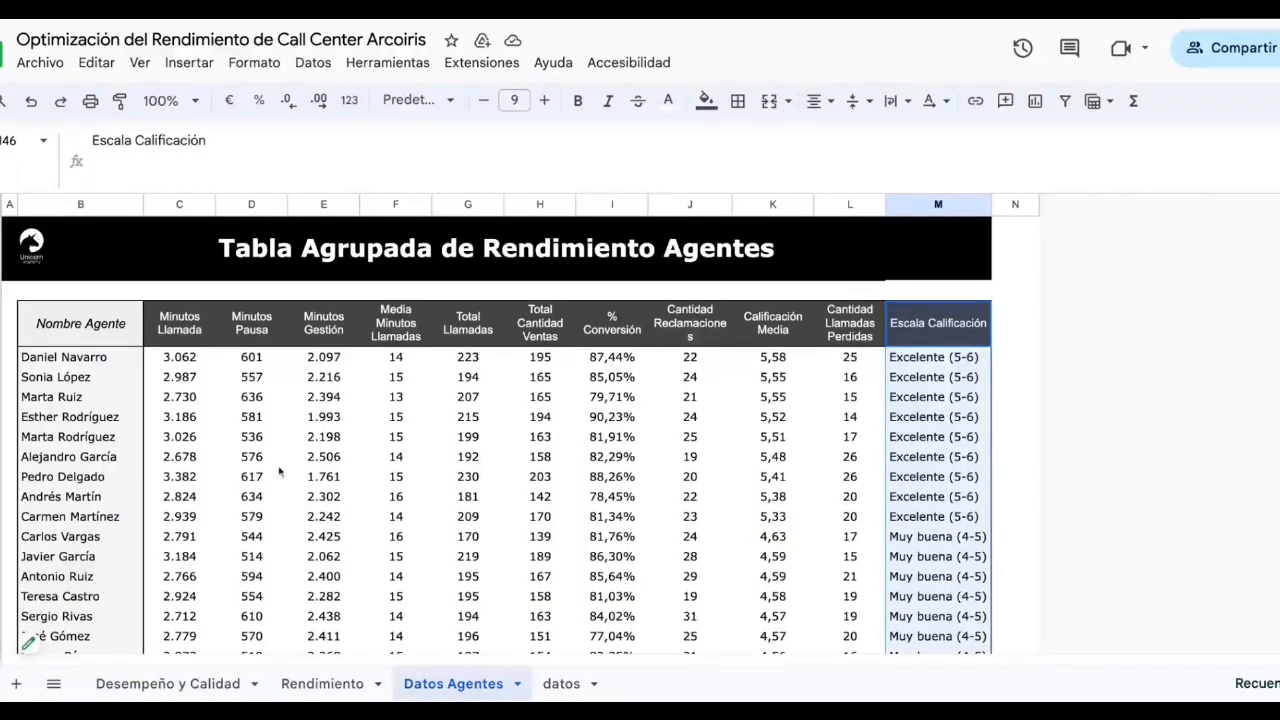
click(168, 684)
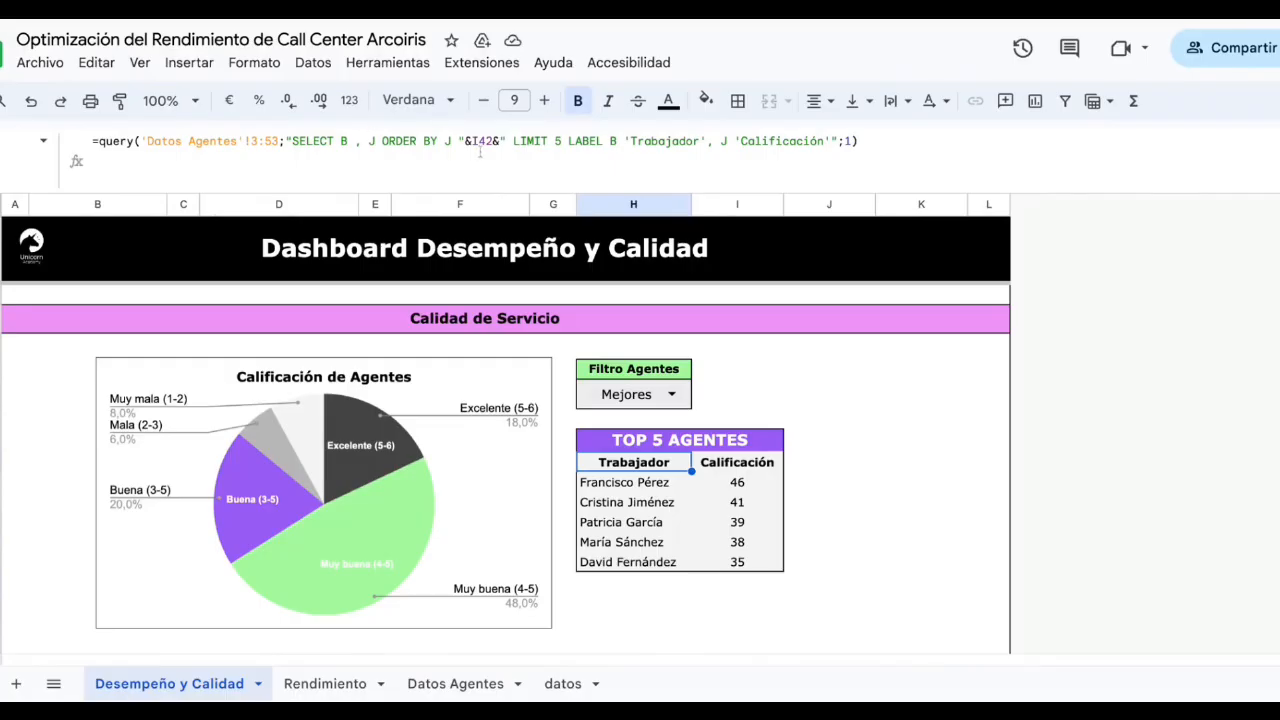
Select the Calificación column of the TOP 5 AGENTES table, look over the Datos Agentes sheet, and return to the dashboard
click(829, 478)
click(630, 465)
click(752, 466)
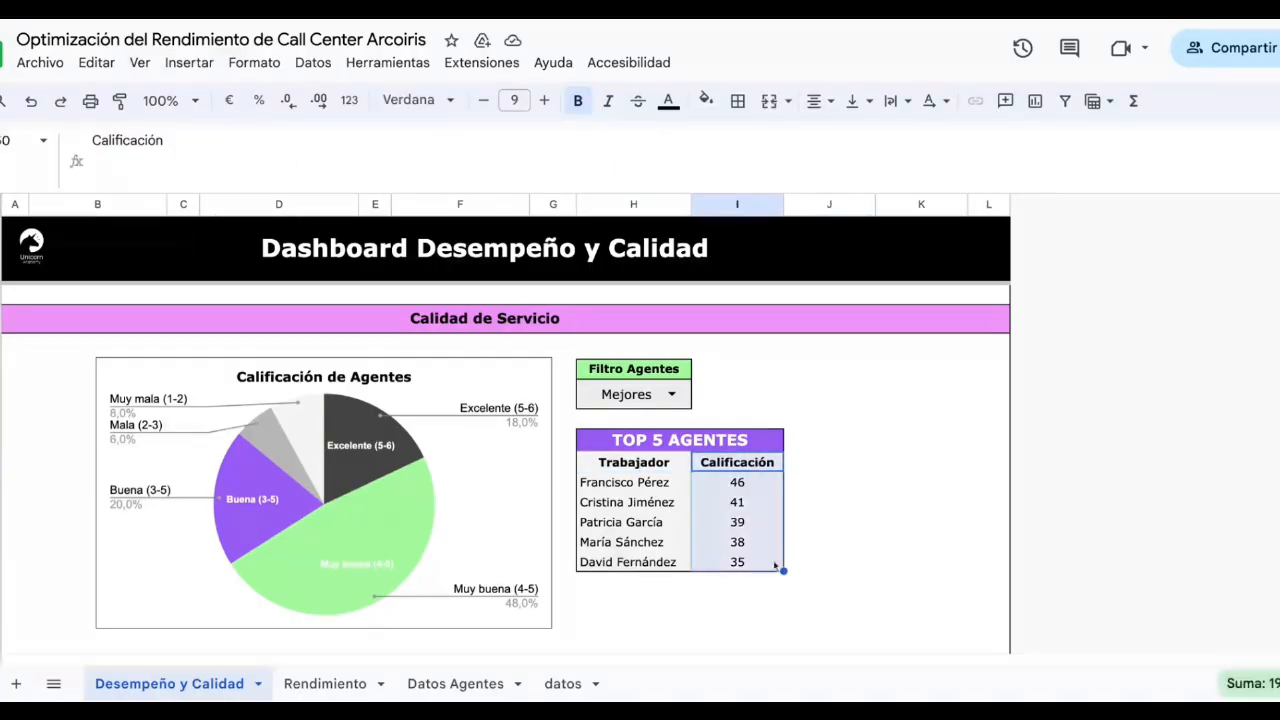
click(829, 521)
click(489, 695)
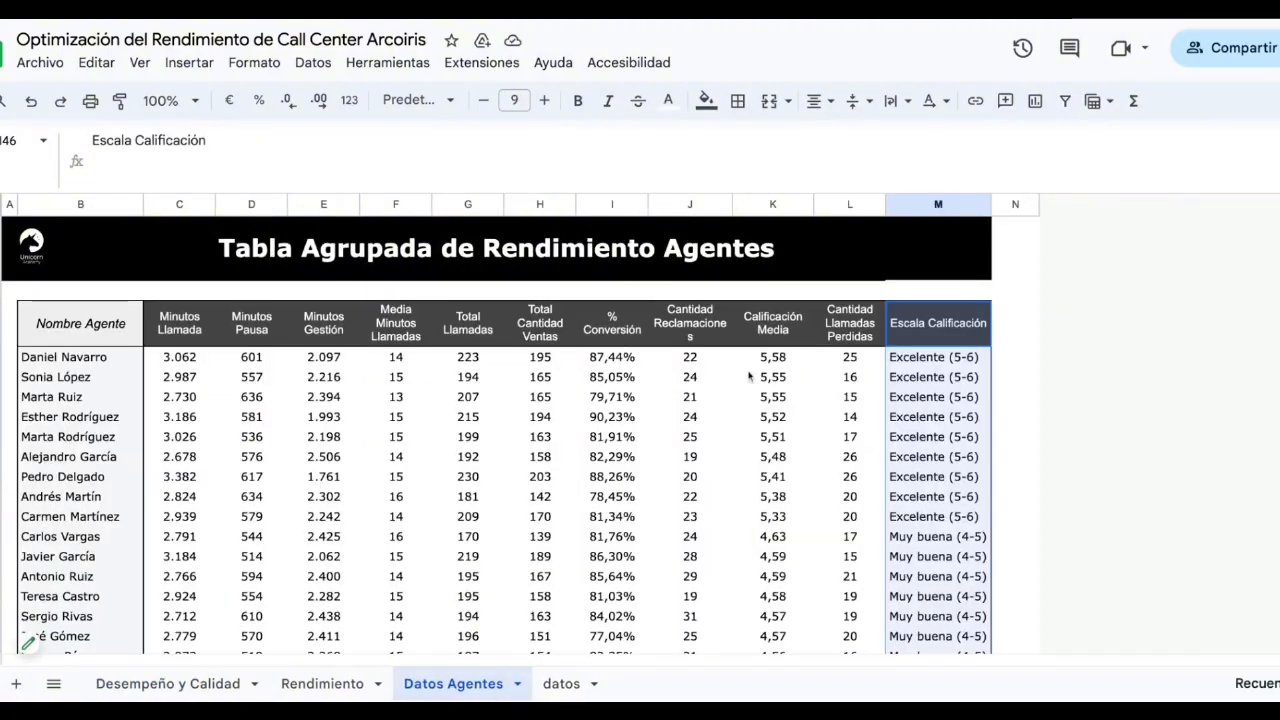
scroll(845, 490, down, 2)
scroll(845, 490, up, 2)
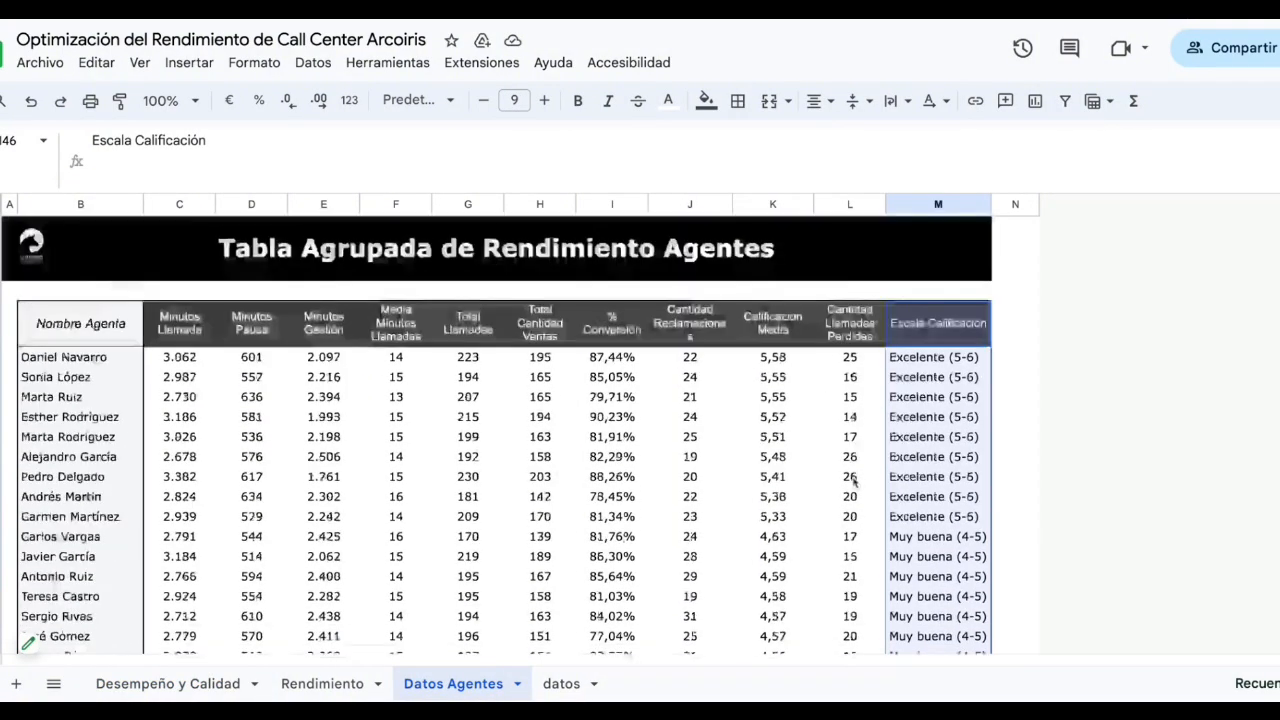
click(188, 683)
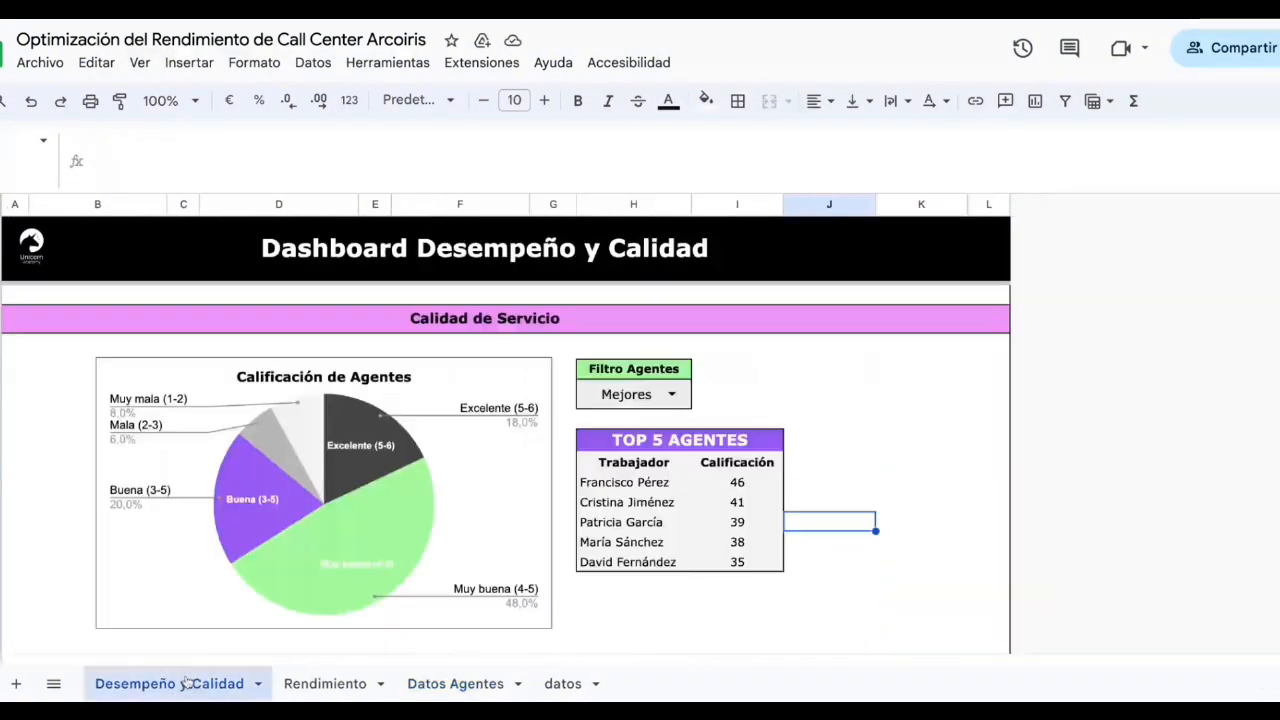
Check which data the TOP 5 AGENTES query formula pulls by selecting column J of Datos Agentes, and return to the dashboard
click(646, 465)
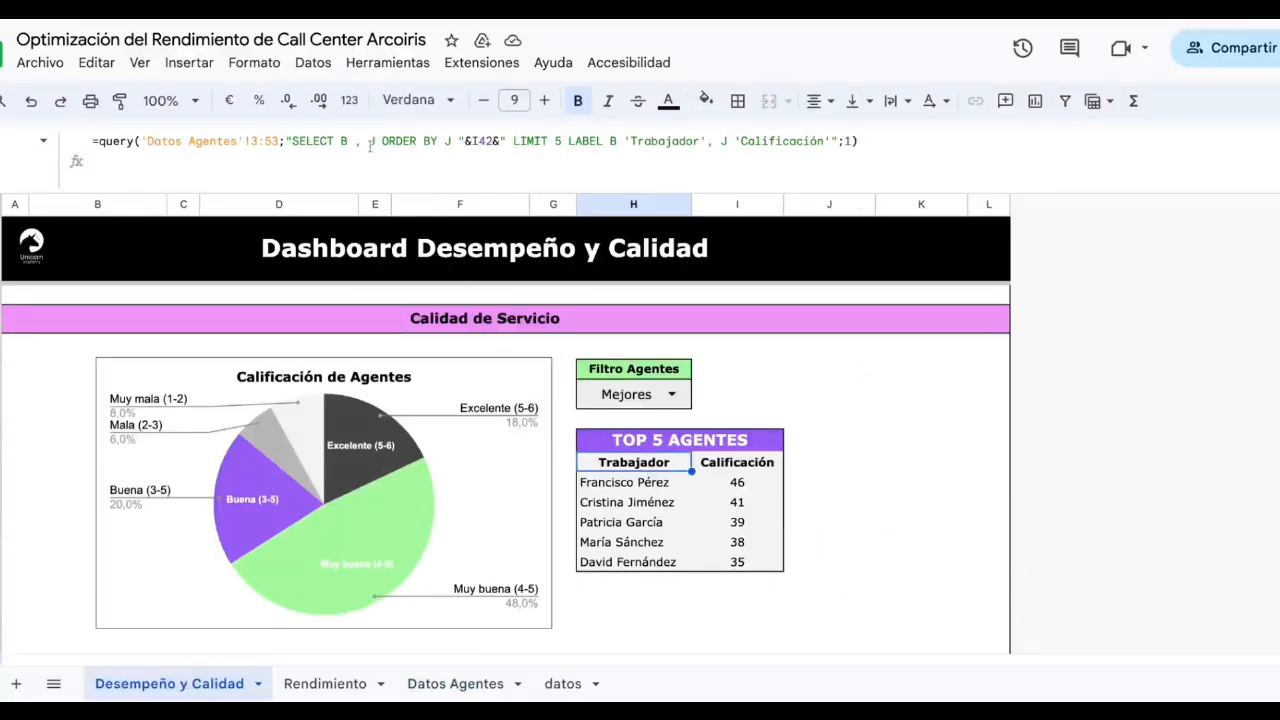
click(455, 683)
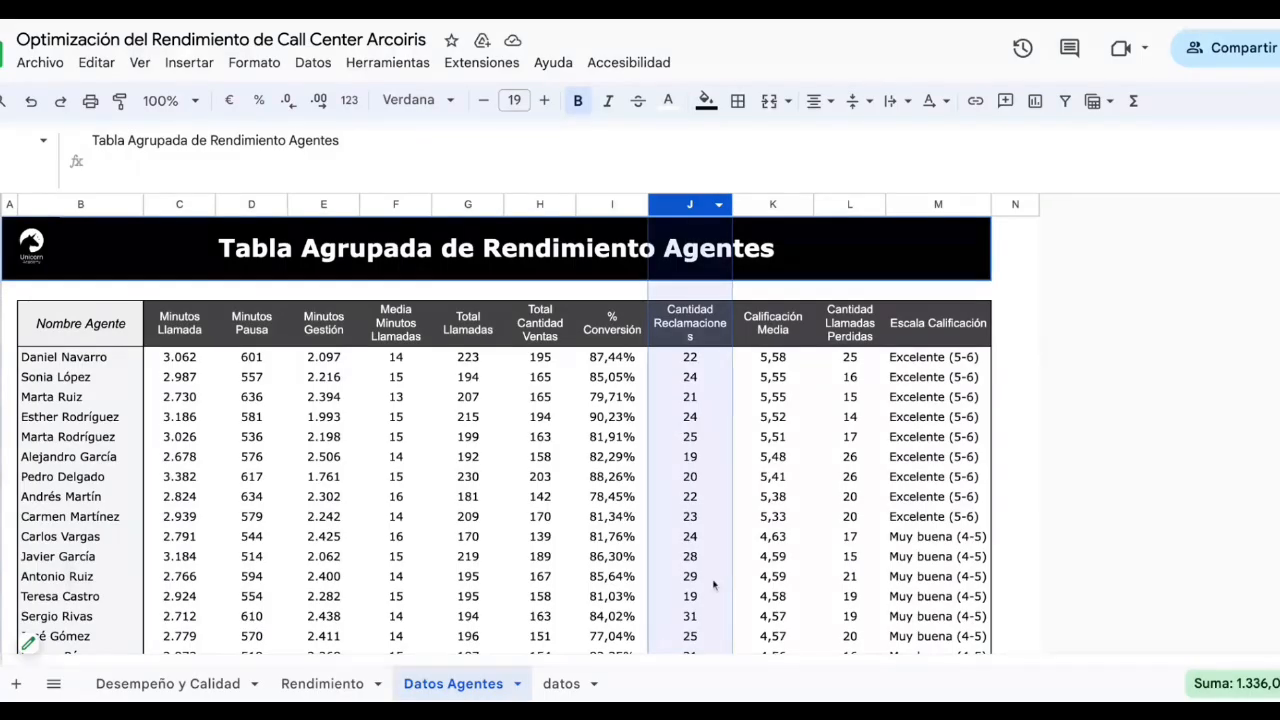
scroll(690, 450, down, 5)
scroll(690, 450, up, 5)
click(862, 330)
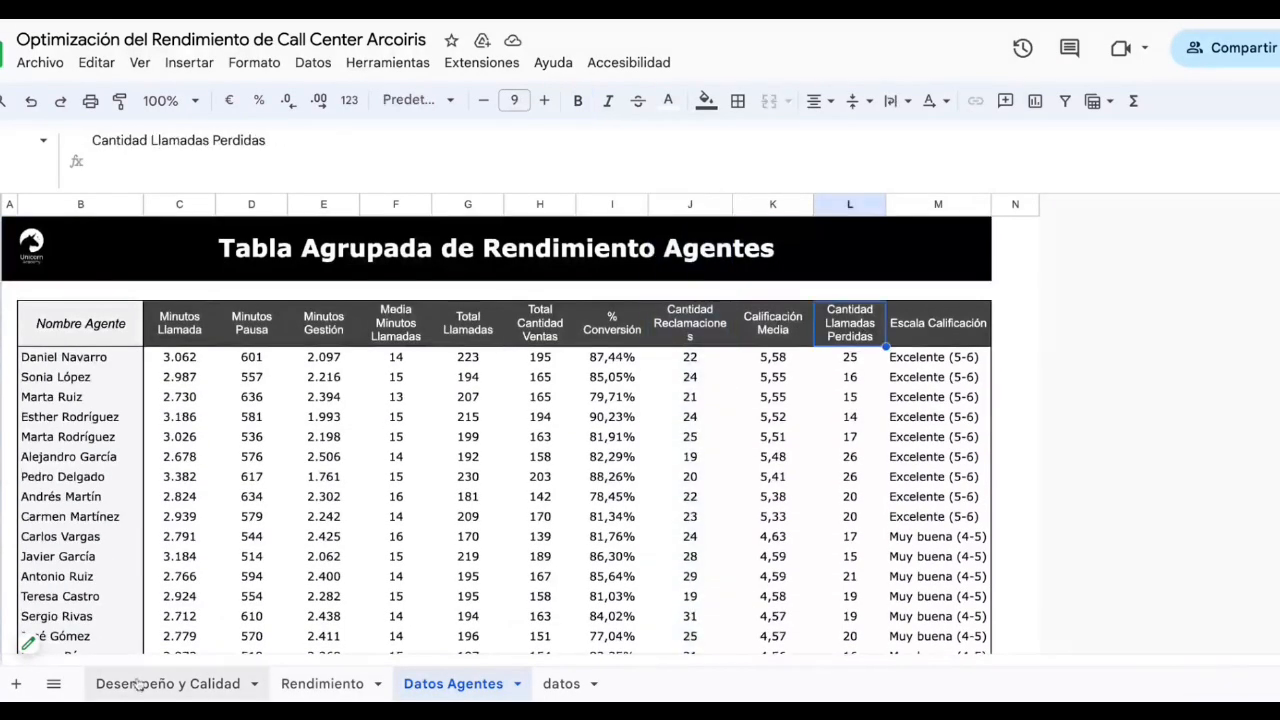
click(155, 684)
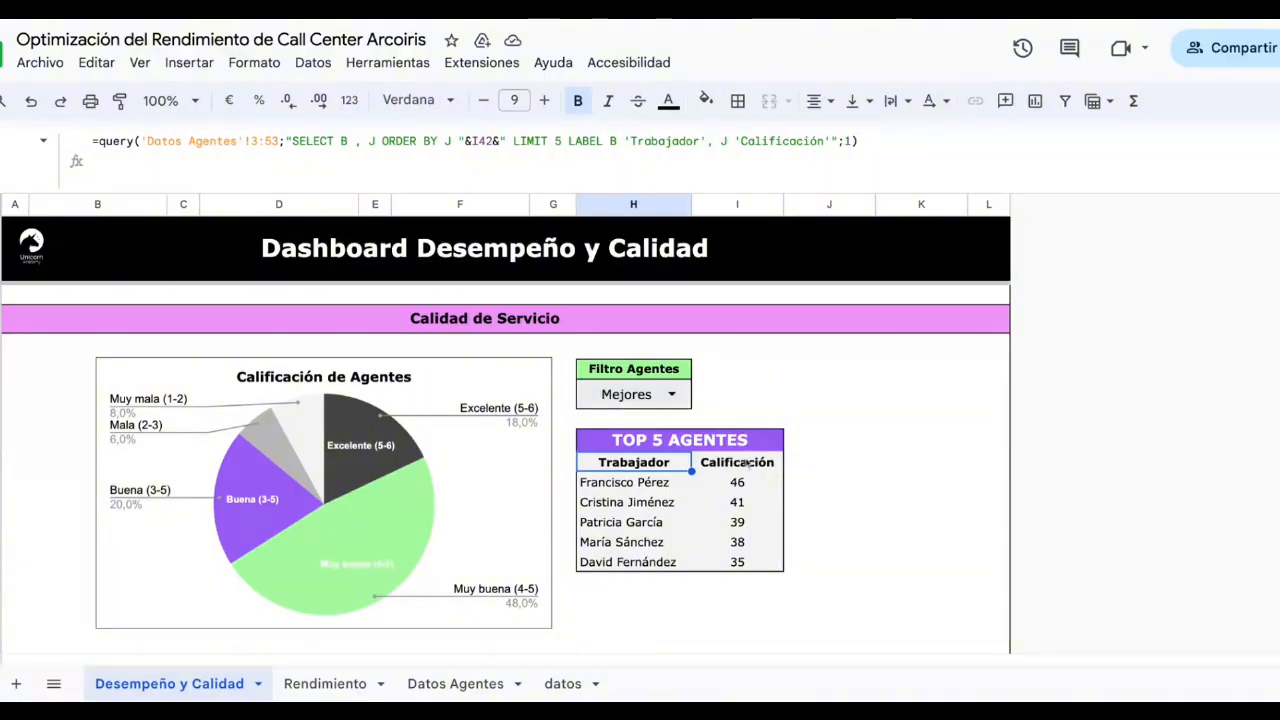
Review the TOP 5 AGENTES table from its header down, and select the Calificación de Agentes pie chart
drag(615, 465, 733, 559)
click(712, 445)
click(626, 458)
click(498, 480)
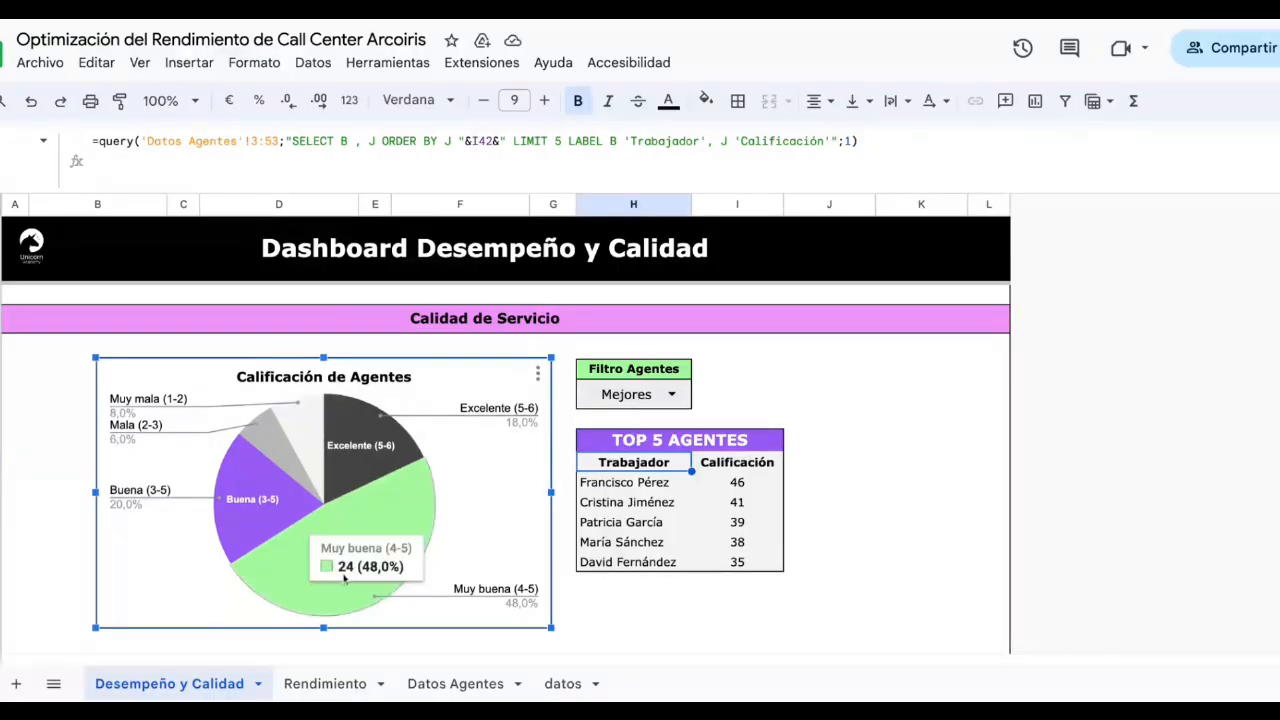
Try the Calidad de Servicio agent filter by choosing Peores and setting it back to Mejores
click(681, 397)
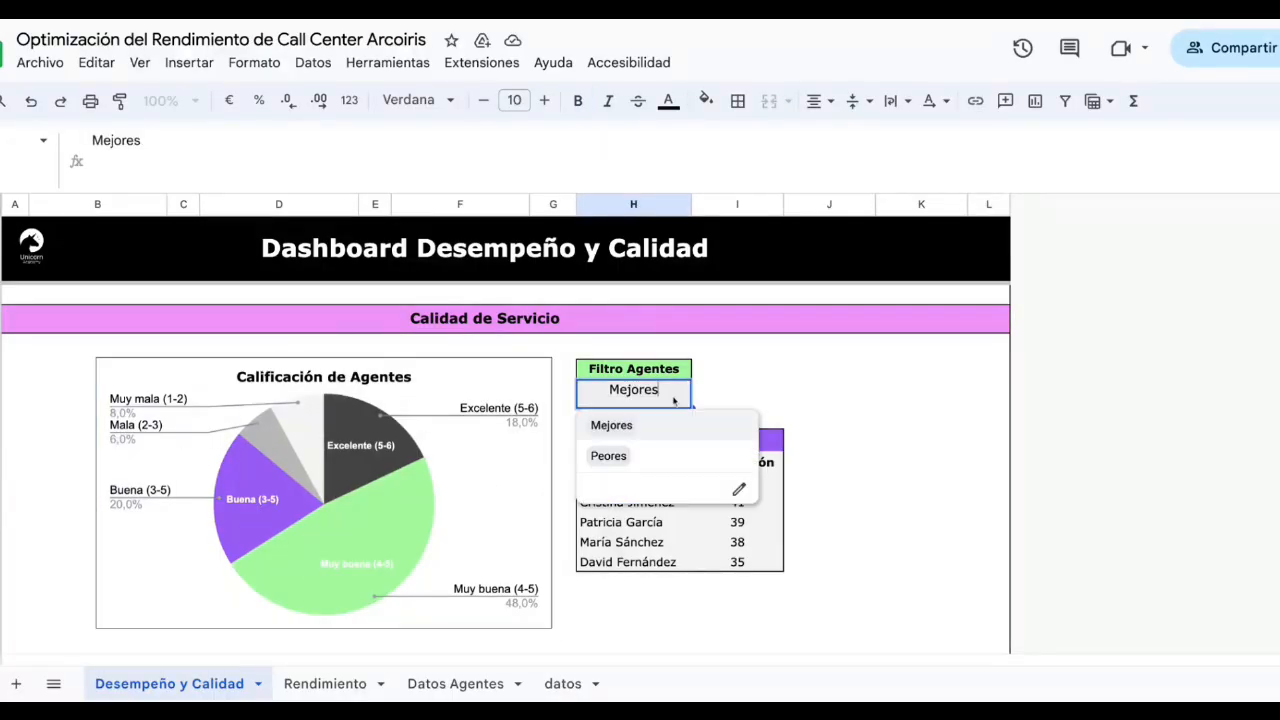
click(674, 456)
click(677, 400)
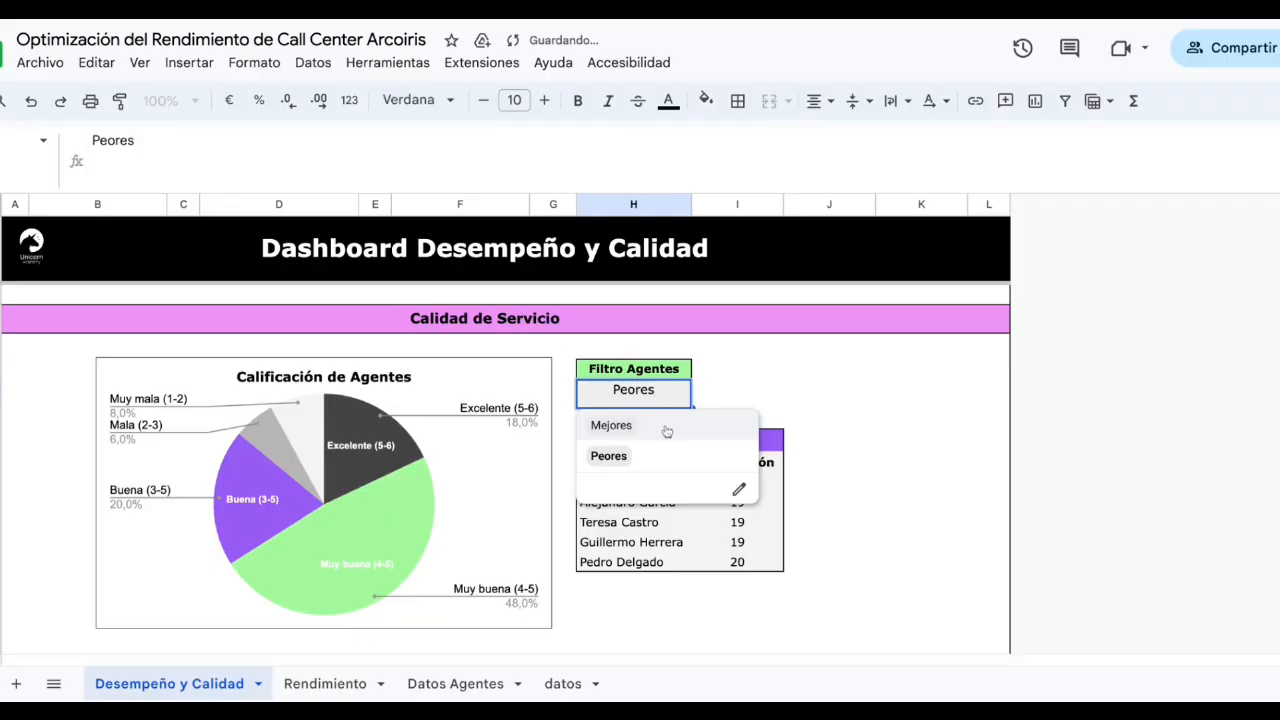
click(664, 431)
click(848, 422)
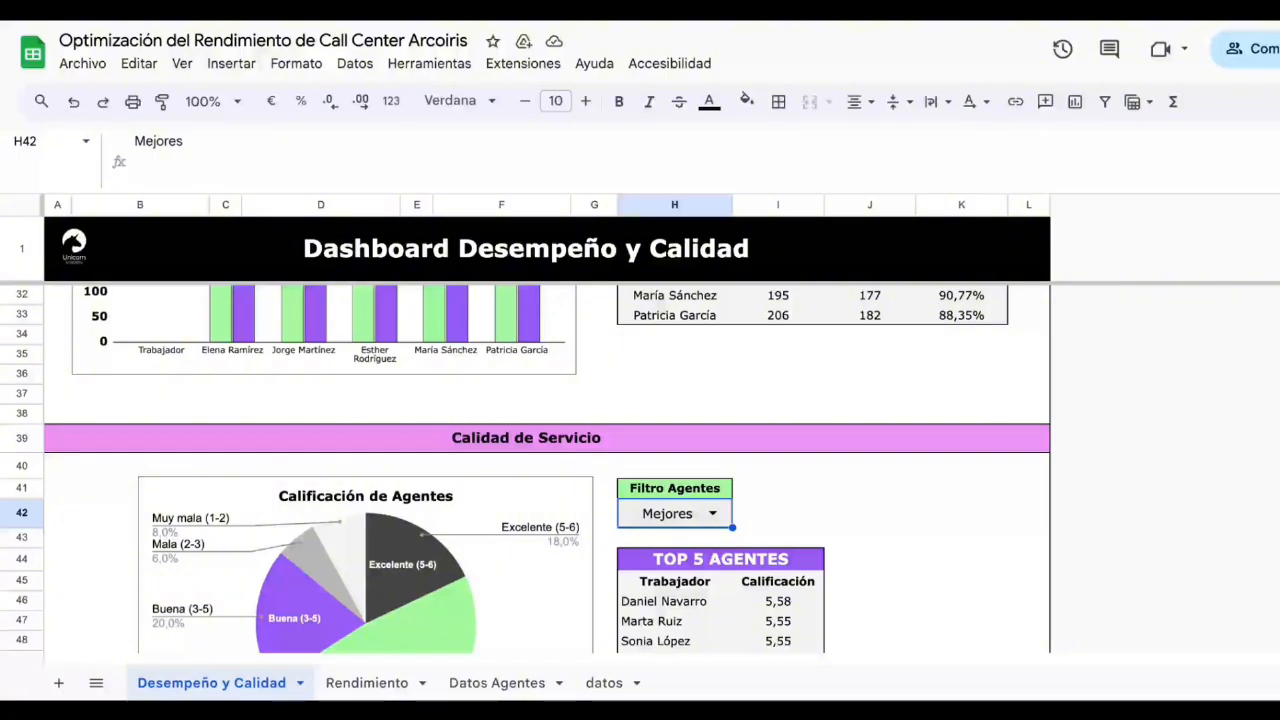
Go to the Calidad de Servicio section and highlight the TOP 5 AGENTES table starting from its title
scroll(525, 470, down, 1)
scroll(525, 470, down, 1)
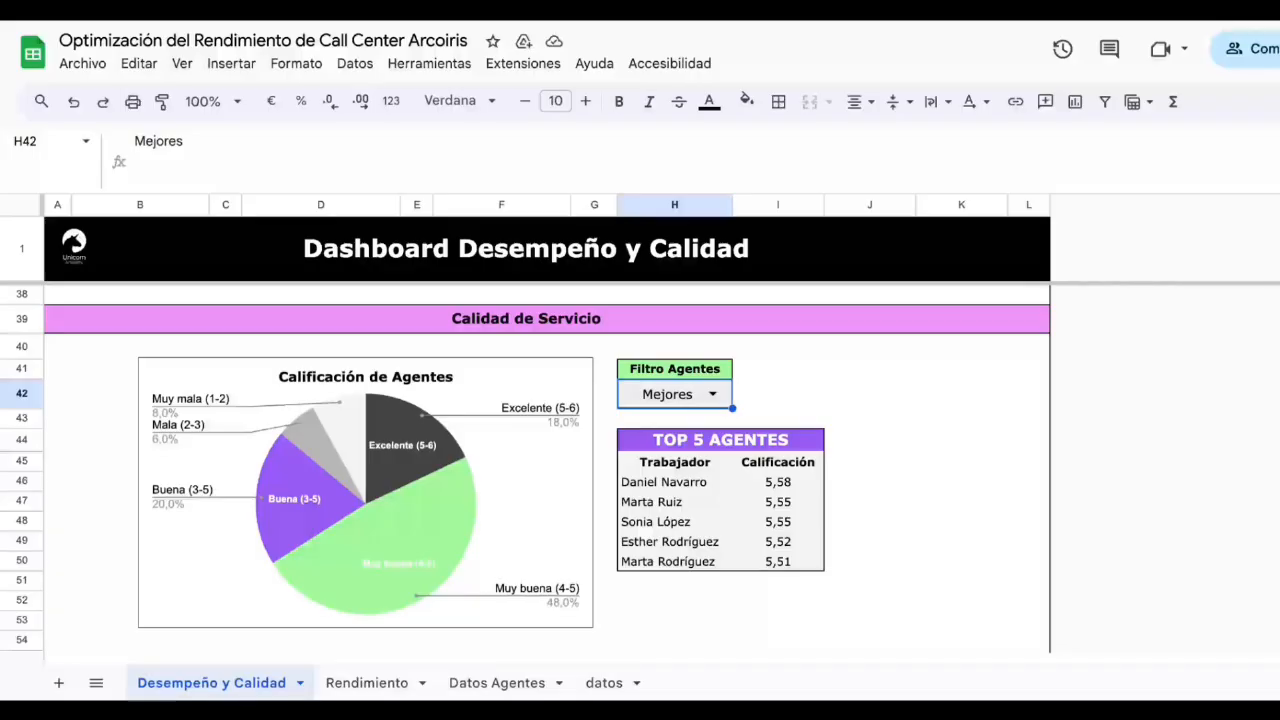
click(657, 445)
key(shift+Down)
key(shift+Down)
key(shift+Down)
key(shift+Down)
key(shift+Down)
key(shift+Down)
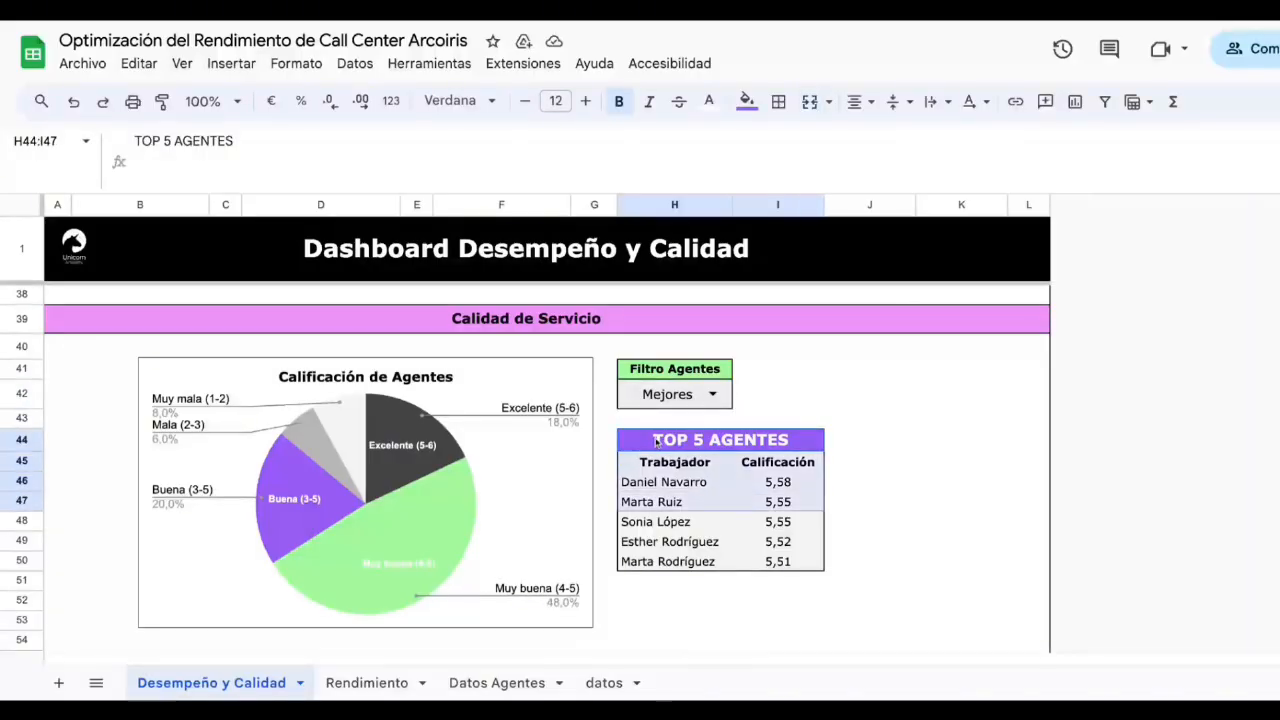
click(719, 444)
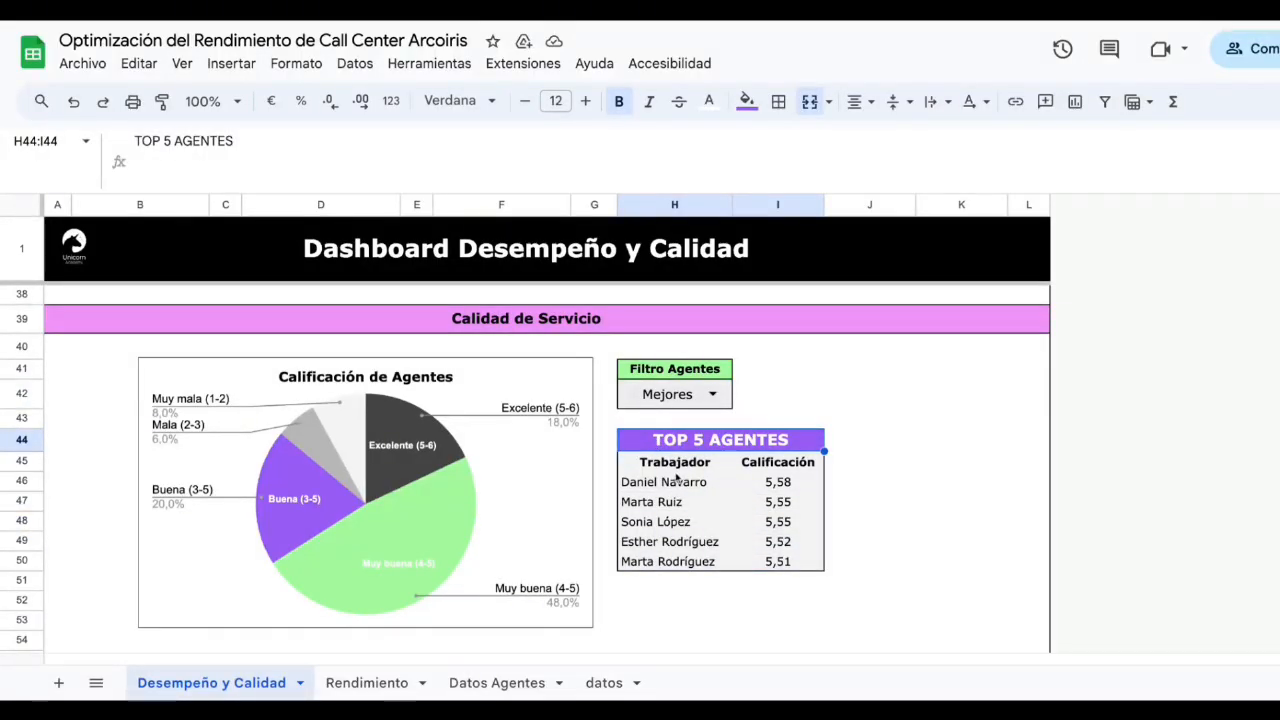
Select H45:I50 in the TOP 5 AGENTES table, from the Trabajador header down, to view its query formula
click(682, 463)
key(shift+Down)
key(shift+Down)
key(shift+Down)
key(shift+Down)
key(shift+Down)
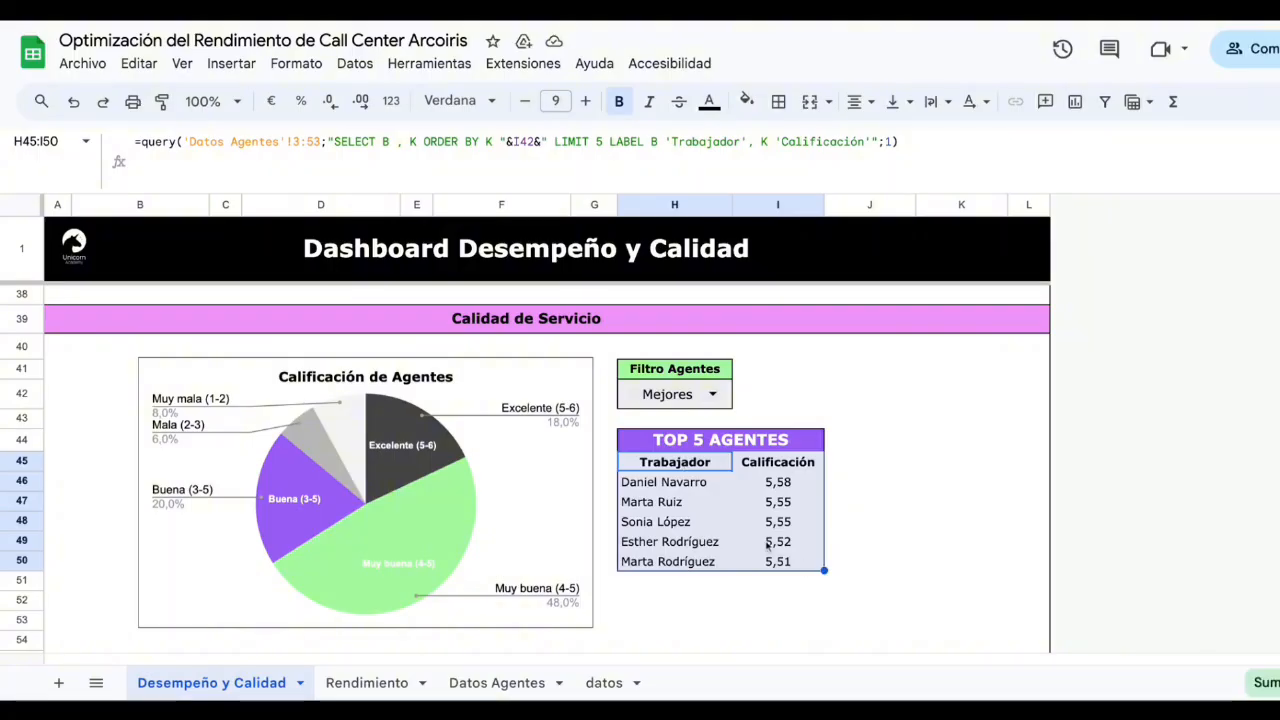
Filter the quality table by Peores, select the listed agents with their ratings, and return the filter to Mejores
click(713, 394)
click(700, 452)
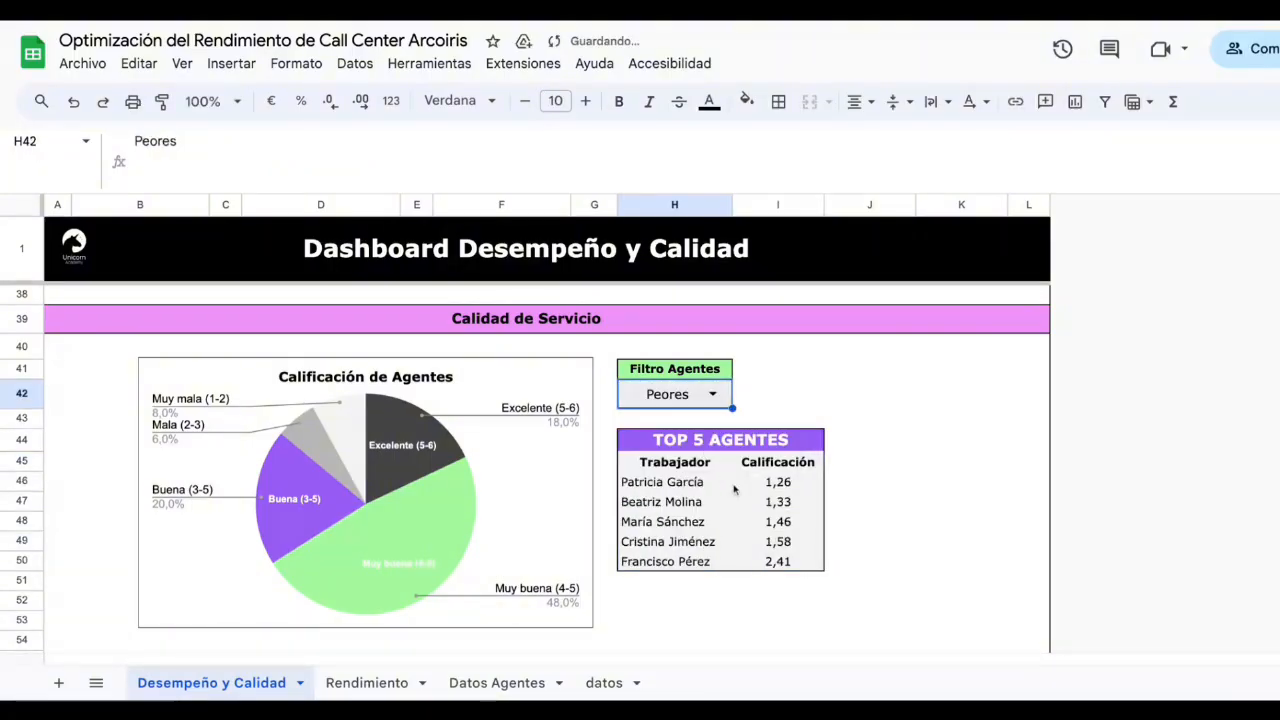
click(700, 482)
key(shift+Down)
key(shift+Down)
key(shift+Down)
key(shift+Down)
key(shift+Right)
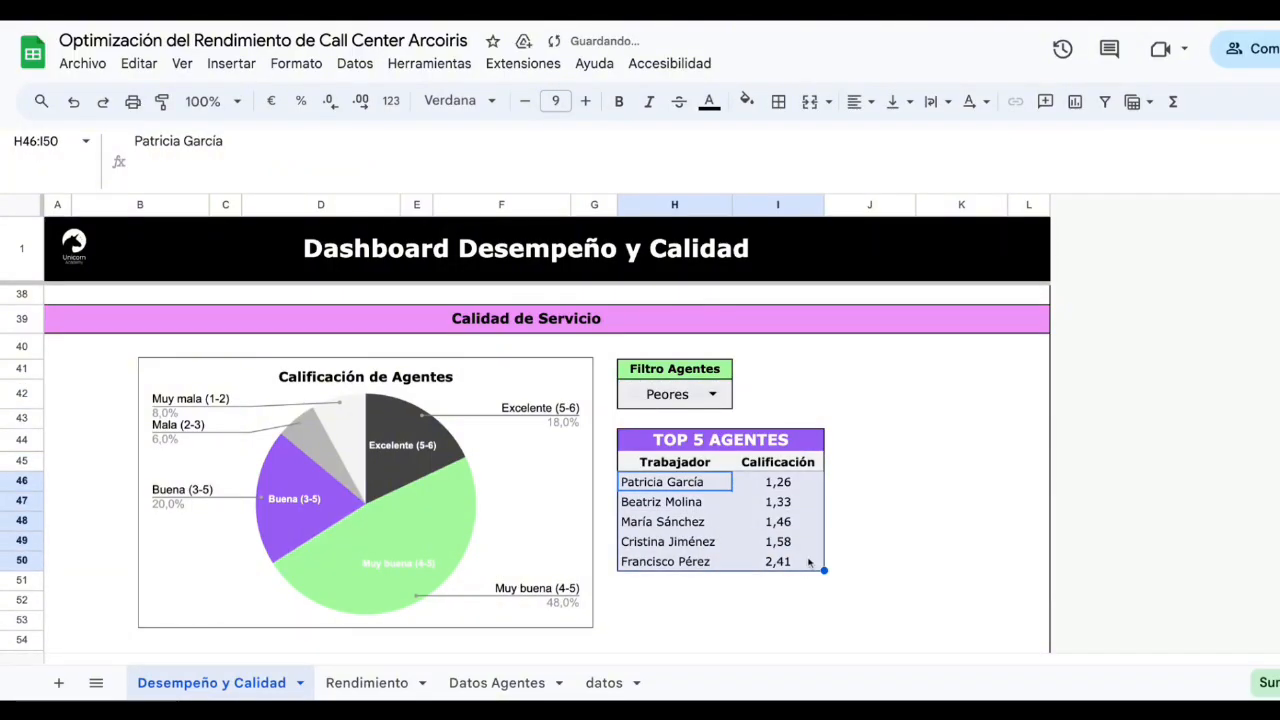
click(711, 395)
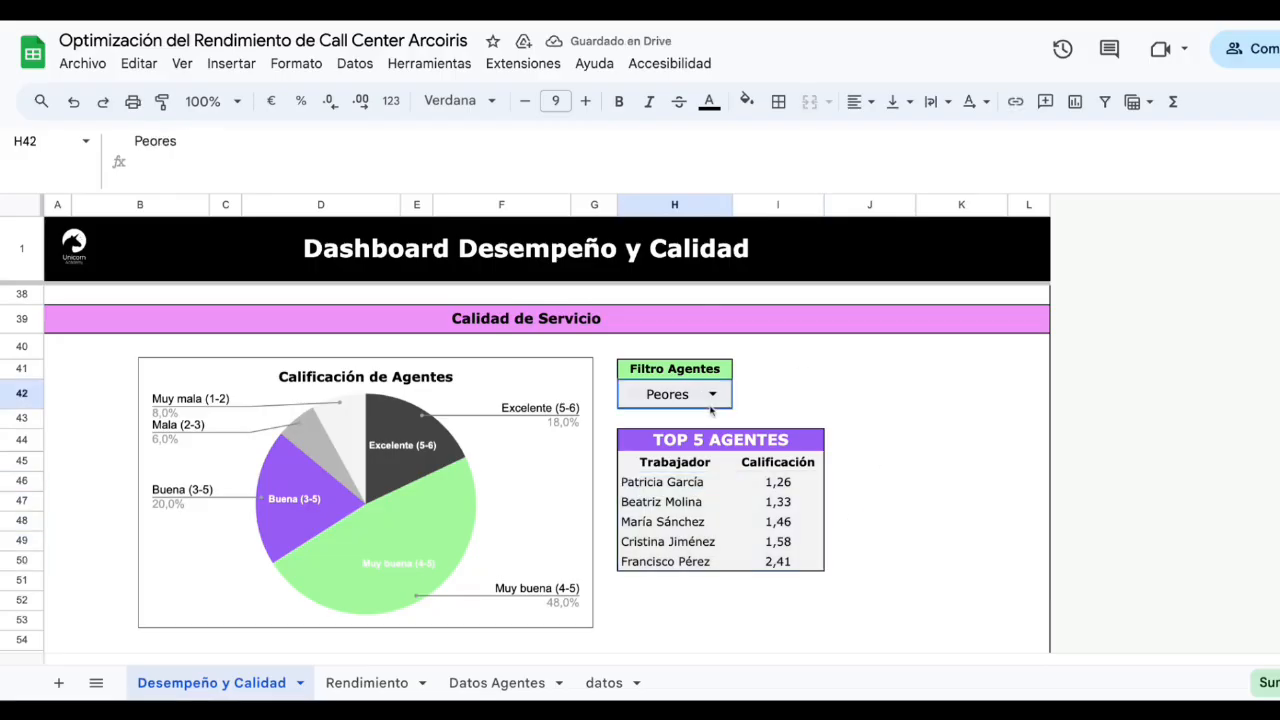
click(690, 425)
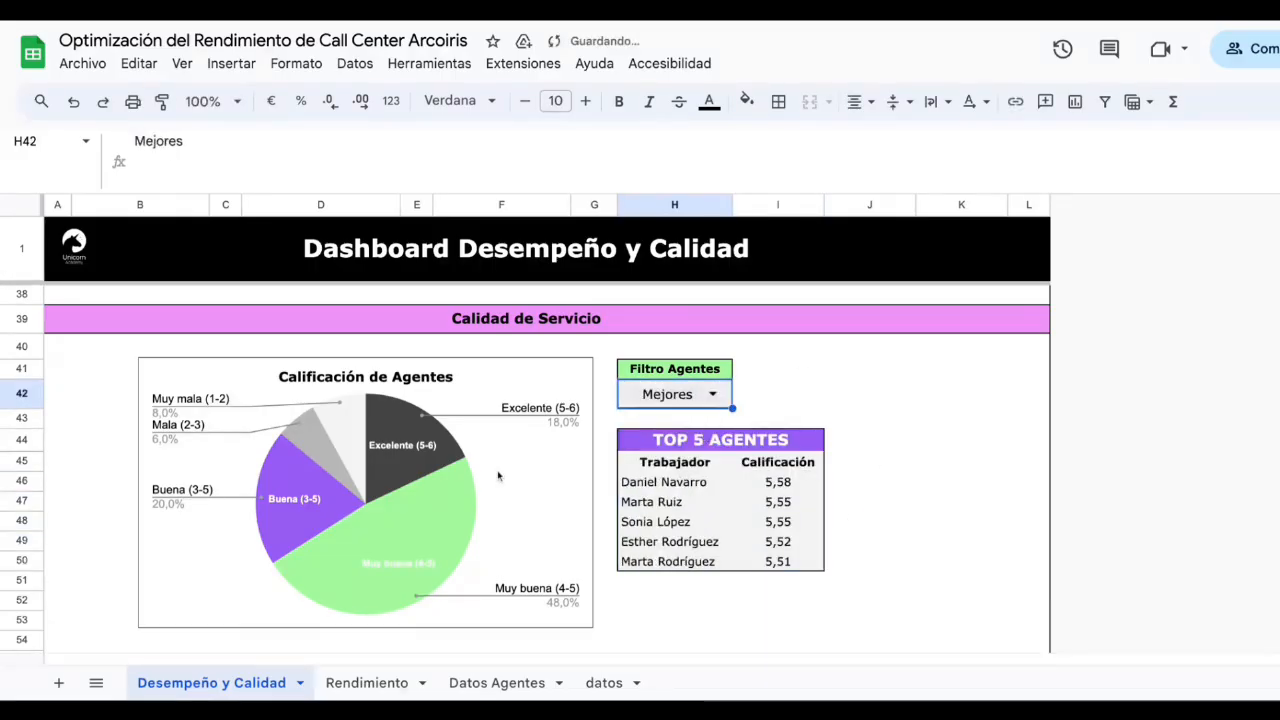
Open the chart editor of the Calificación de Agentes pie chart, highlight its data range 'Datos Agentes'!M3:M53, and leave the editor
click(529, 400)
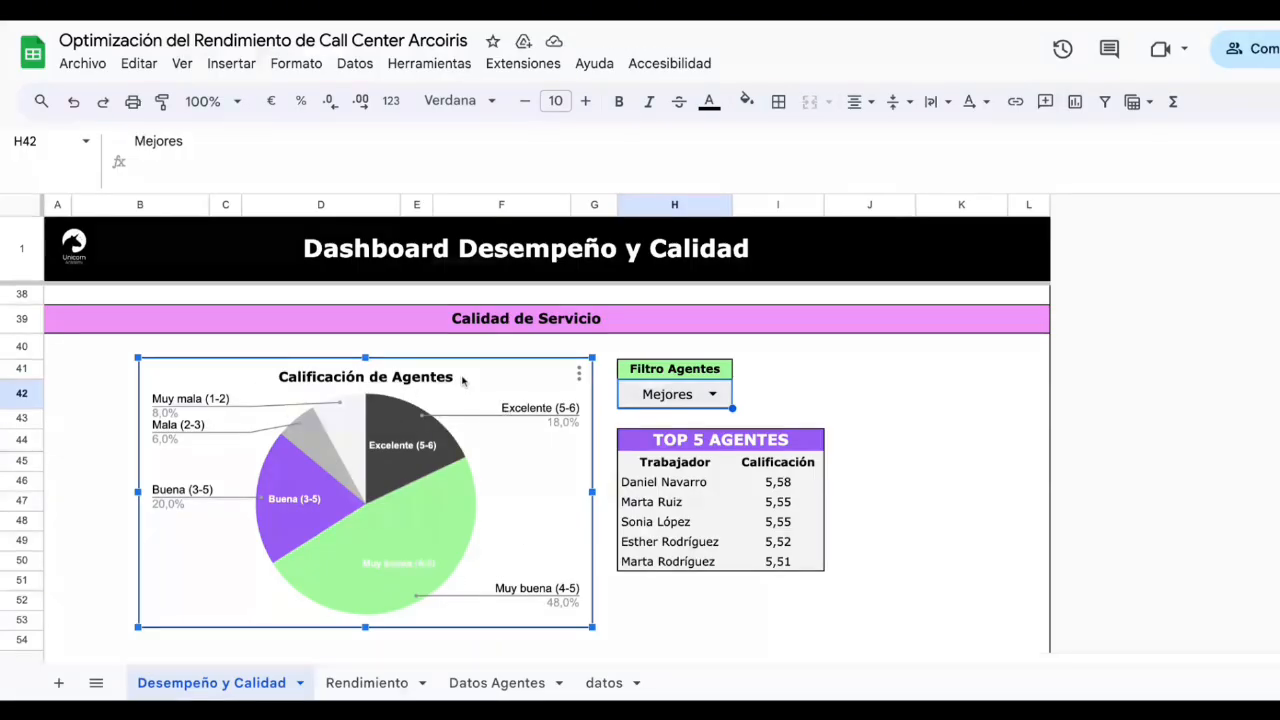
click(579, 373)
click(623, 400)
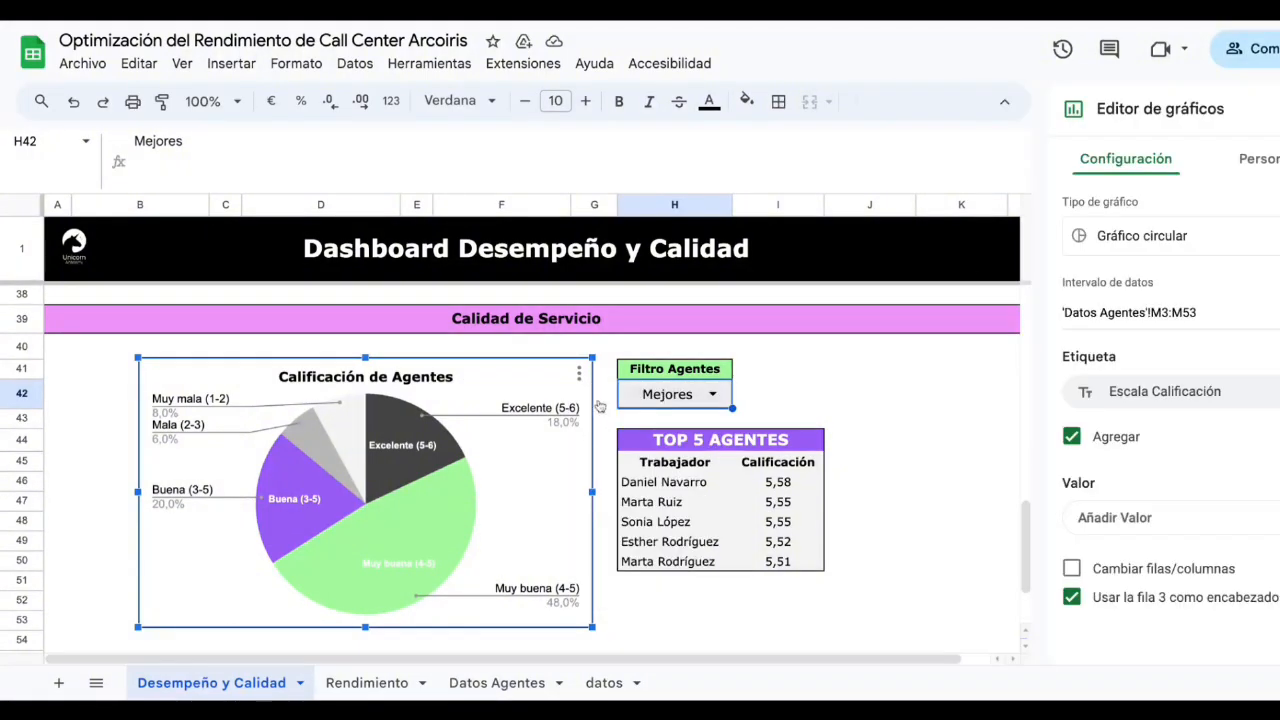
click(1193, 312)
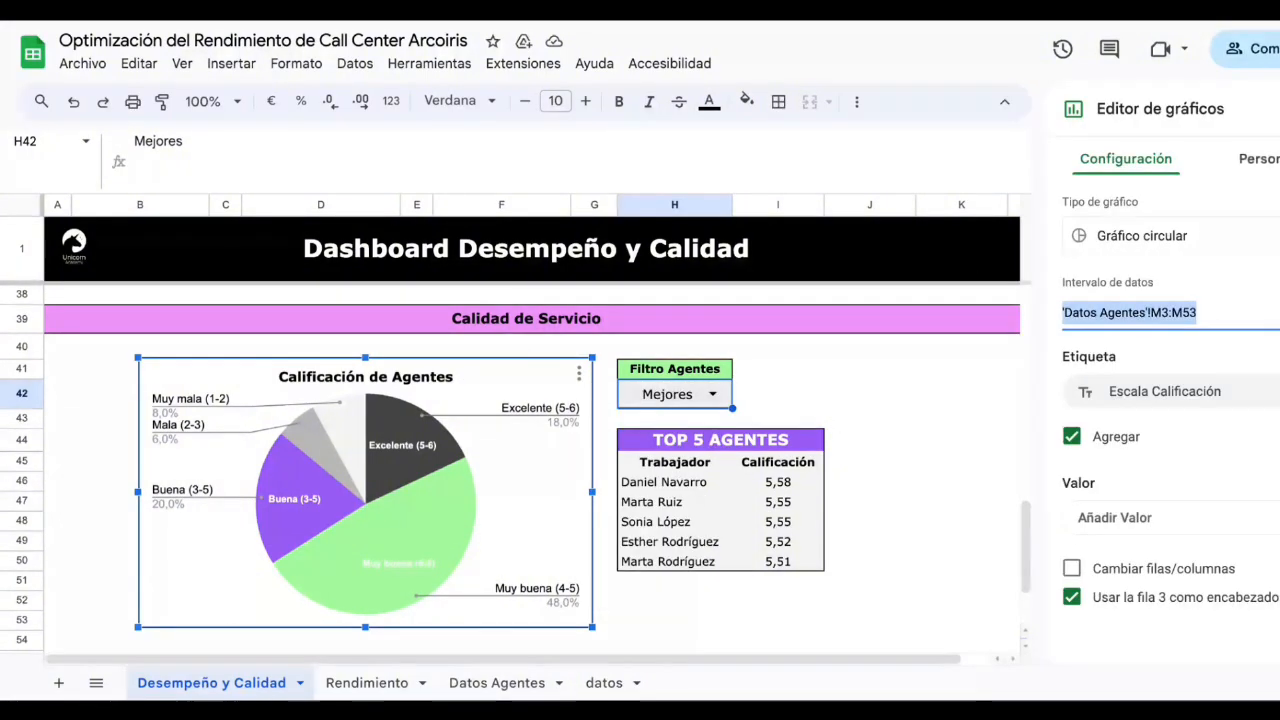
key(Escape)
Select the Escala Calificación column (M) of the Datos Agentes sheet, and return to the dashboard
click(490, 683)
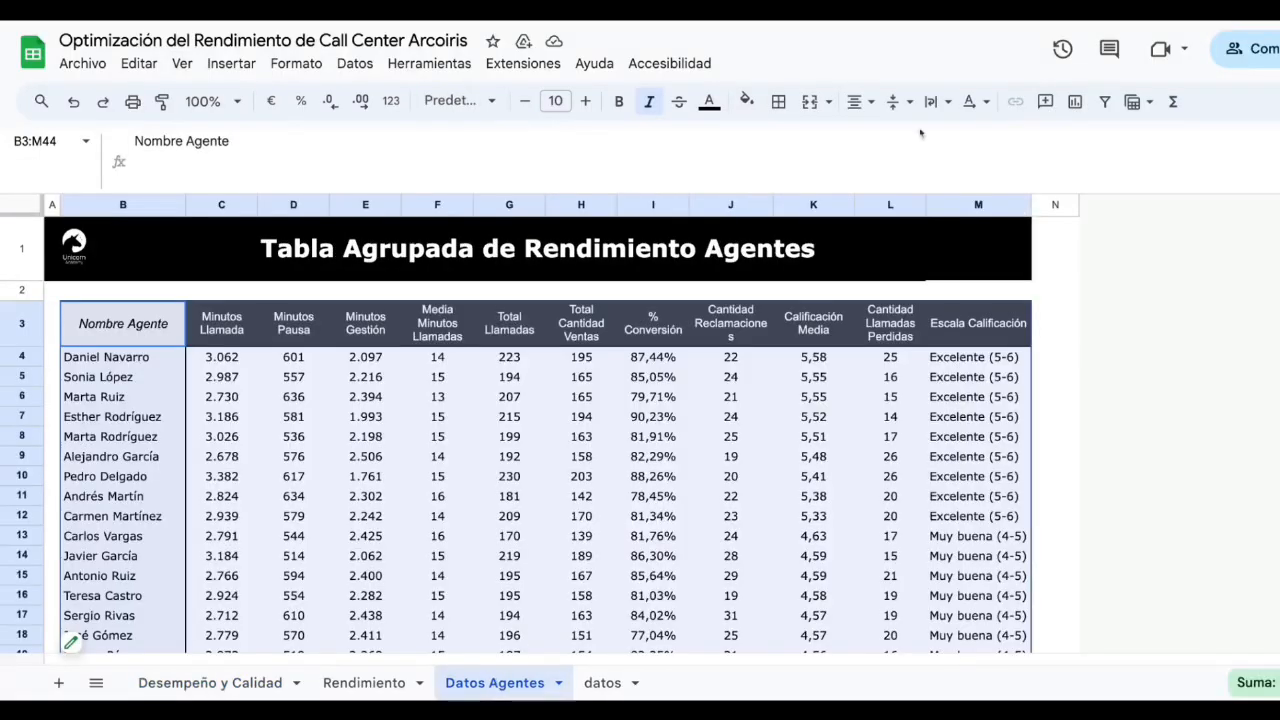
click(979, 205)
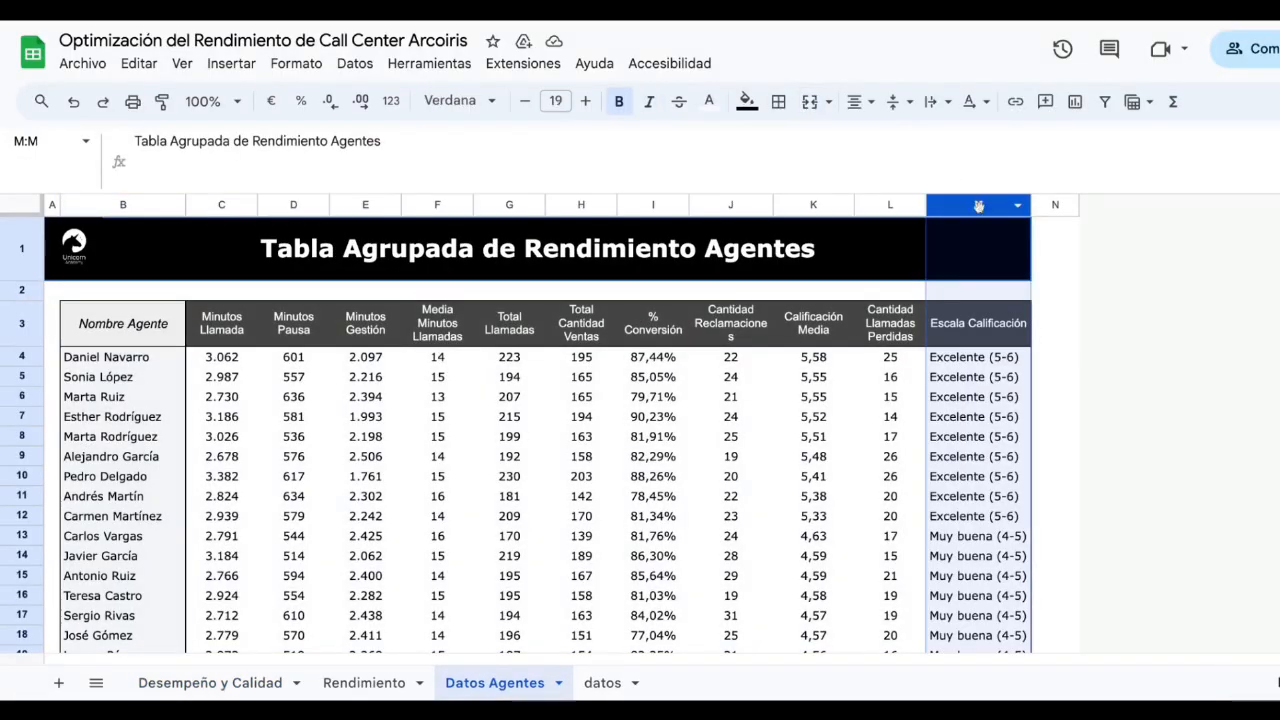
click(258, 682)
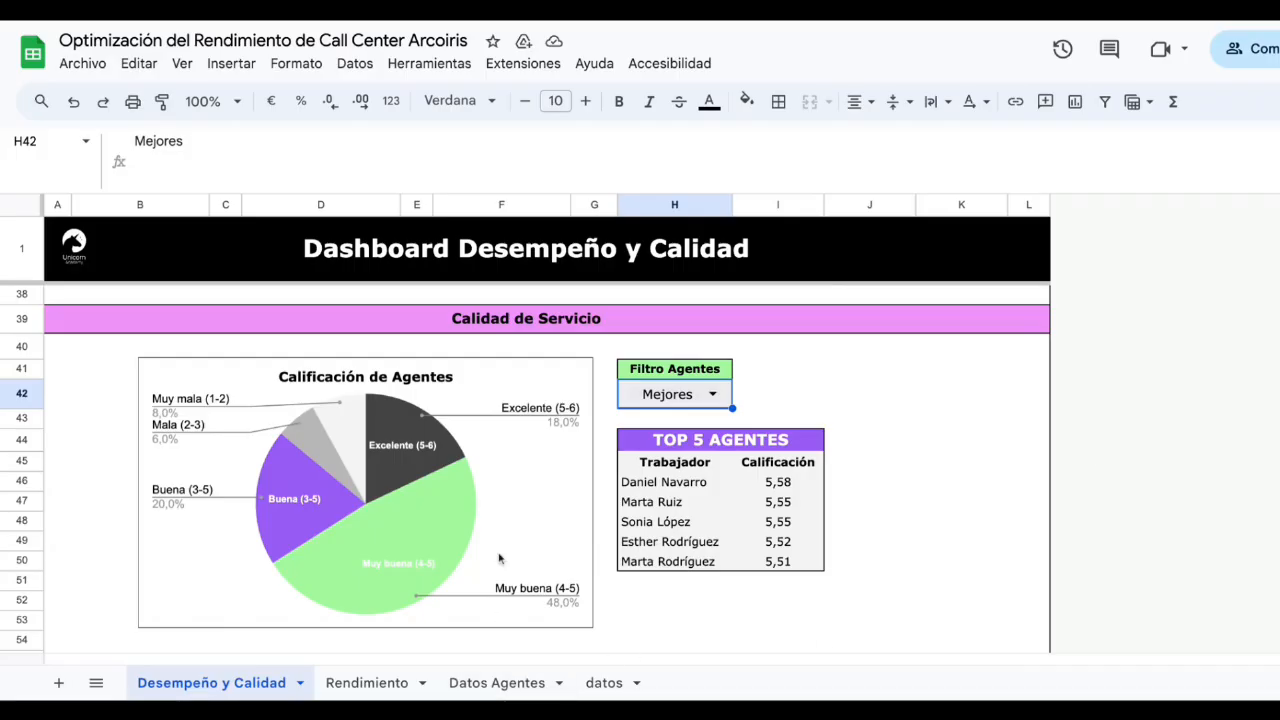
Examine the Muy buena and Buena slices of the Calificación de Agentes pie chart
click(521, 506)
mouse_move(389, 542)
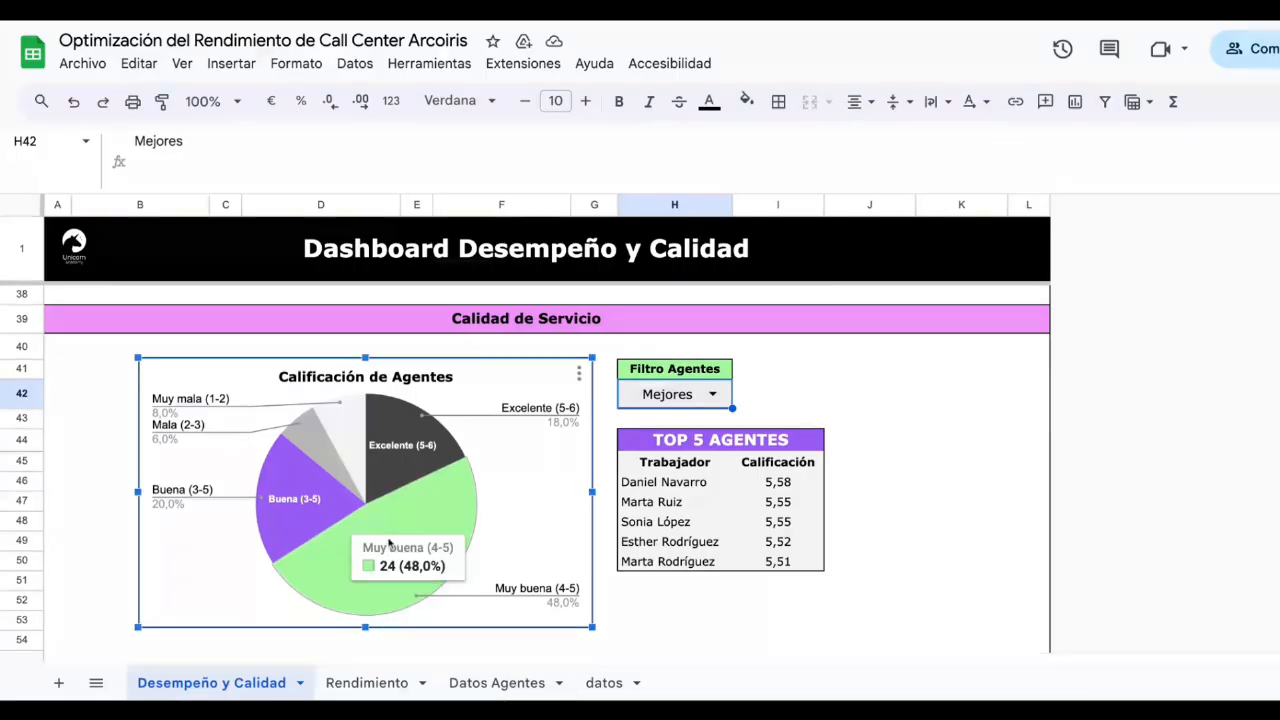
mouse_move(306, 505)
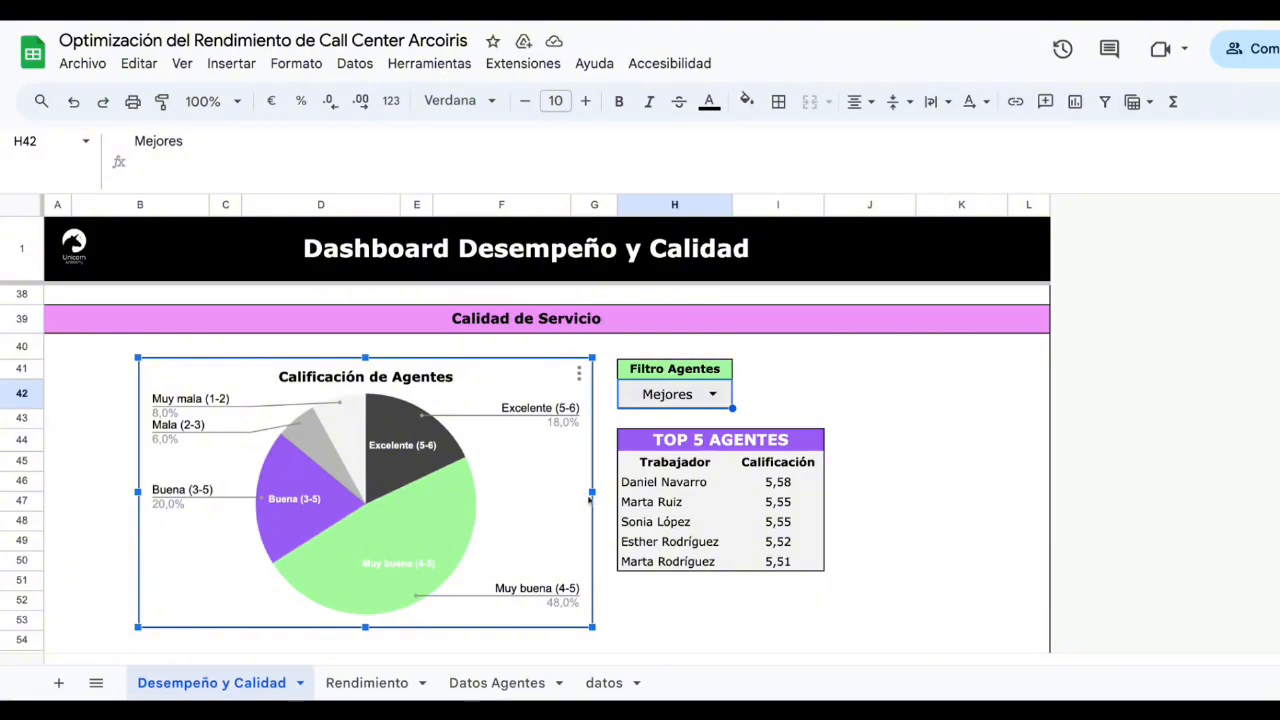
Select the TOP 5 AGENTES table, inspect the query formula in its Trabajador header, and open the Datos Agentes sheet
click(692, 482)
drag(690, 442, 786, 562)
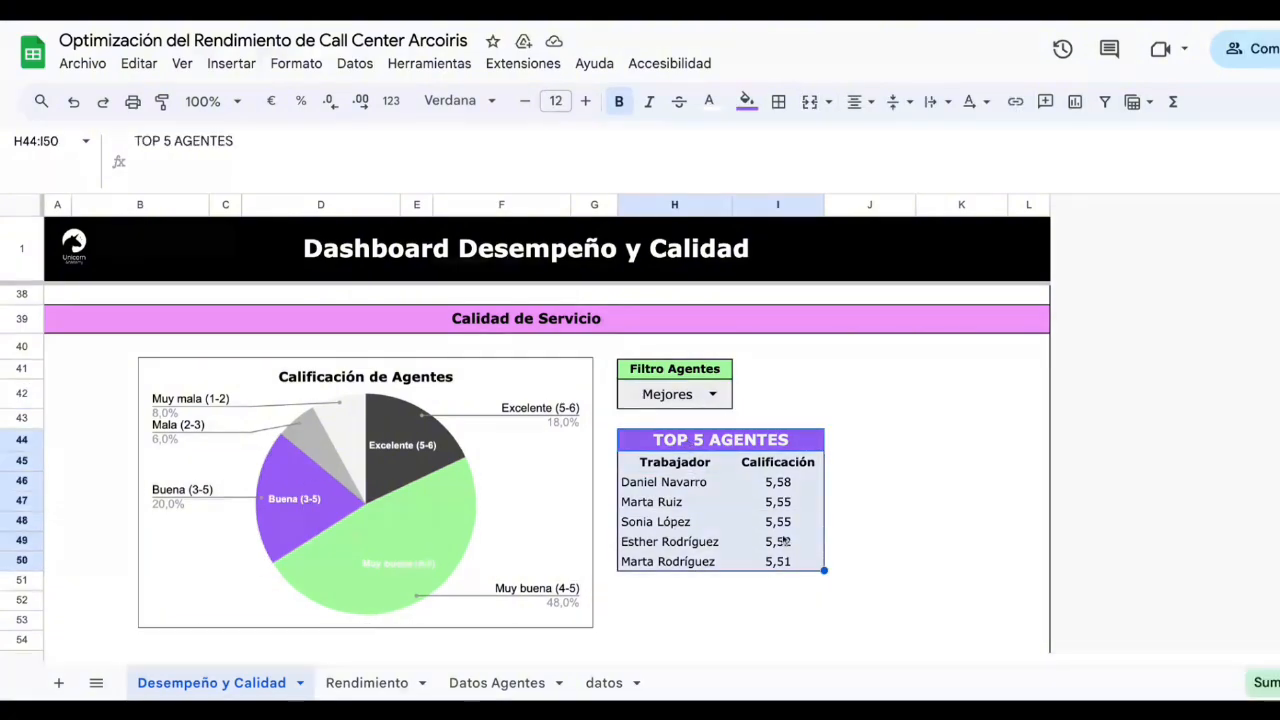
click(786, 541)
click(670, 462)
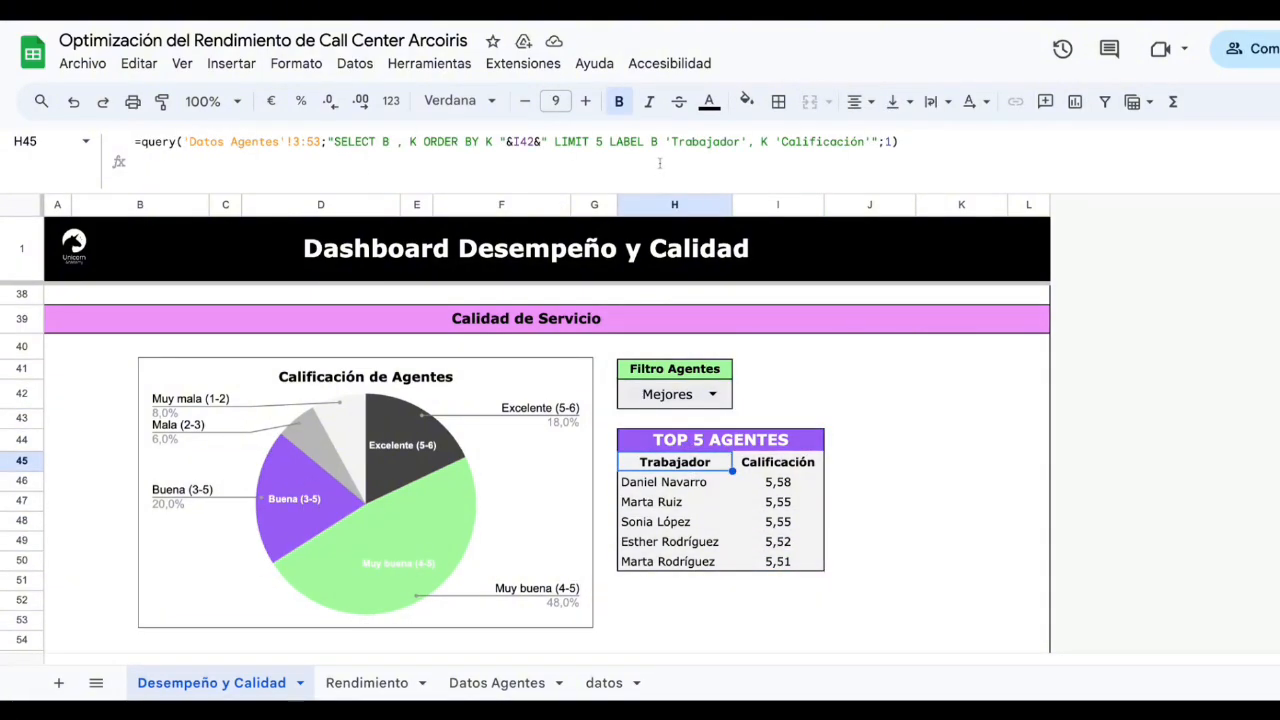
click(856, 506)
click(535, 683)
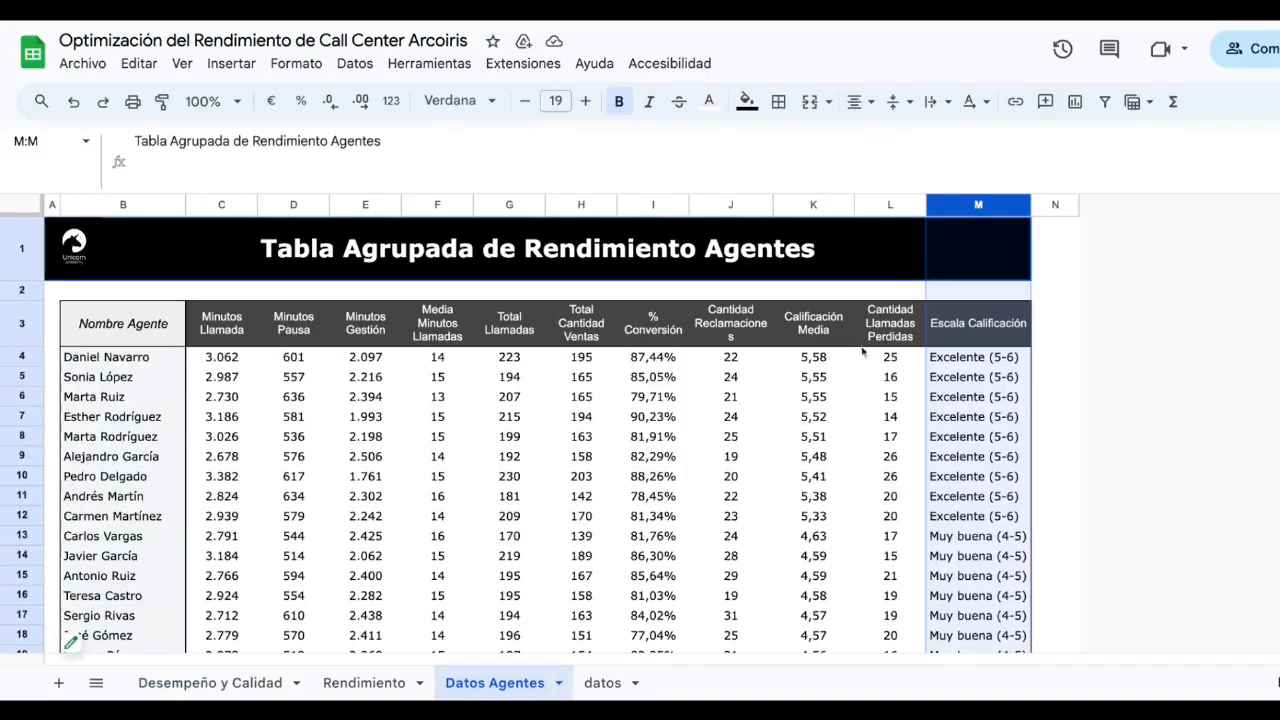
Select the range B3:M16 of the grouped agent performance table in Datos Agentes, and return to the Desempeño y Calidad dashboard
drag(115, 330, 1028, 604)
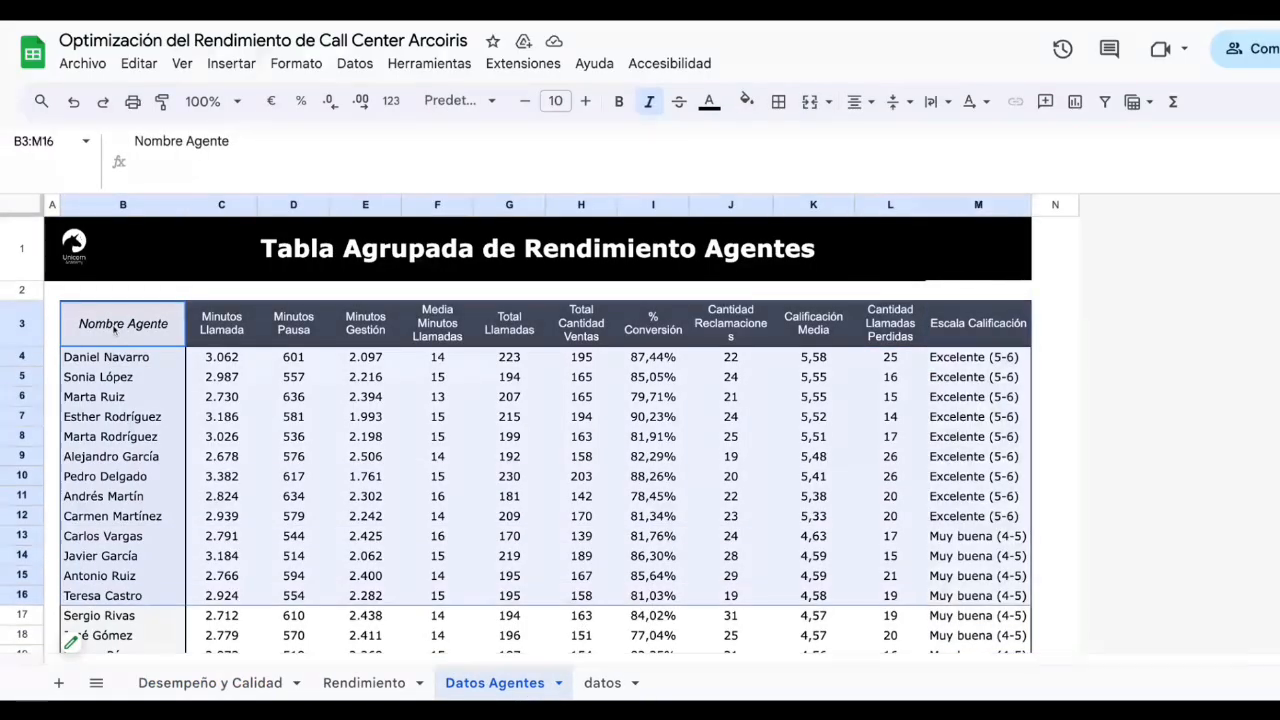
click(868, 362)
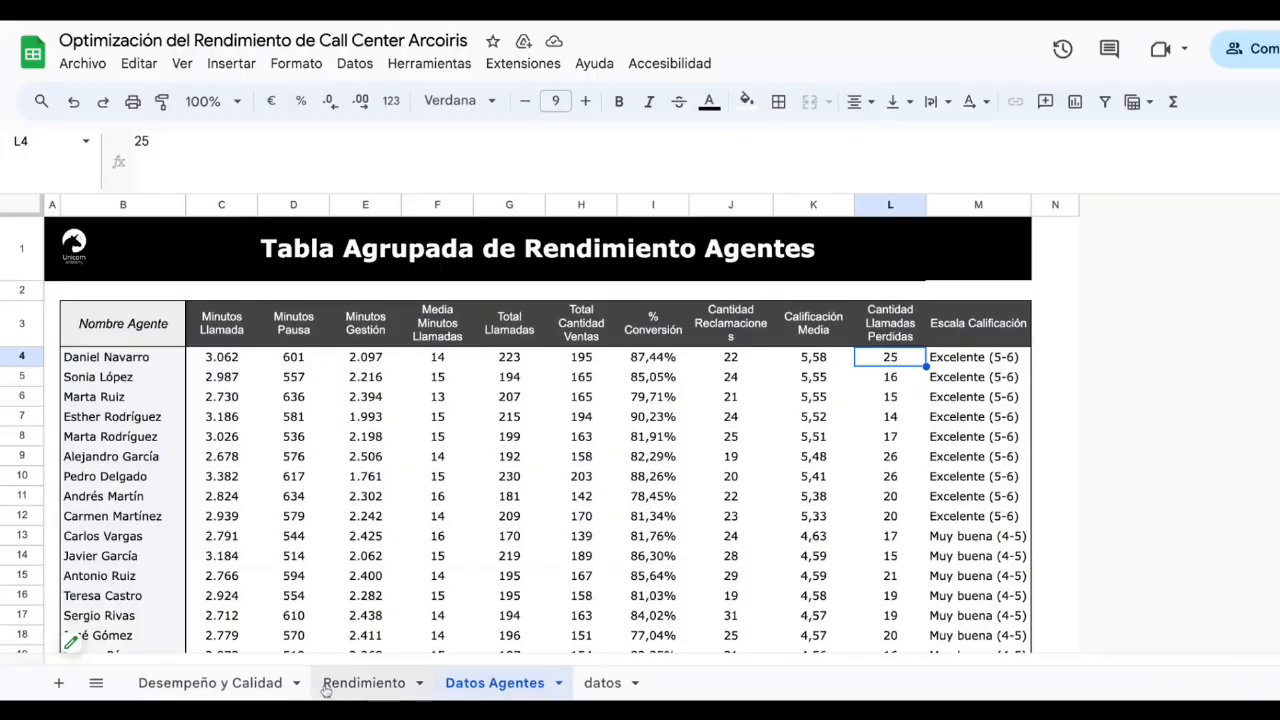
click(216, 684)
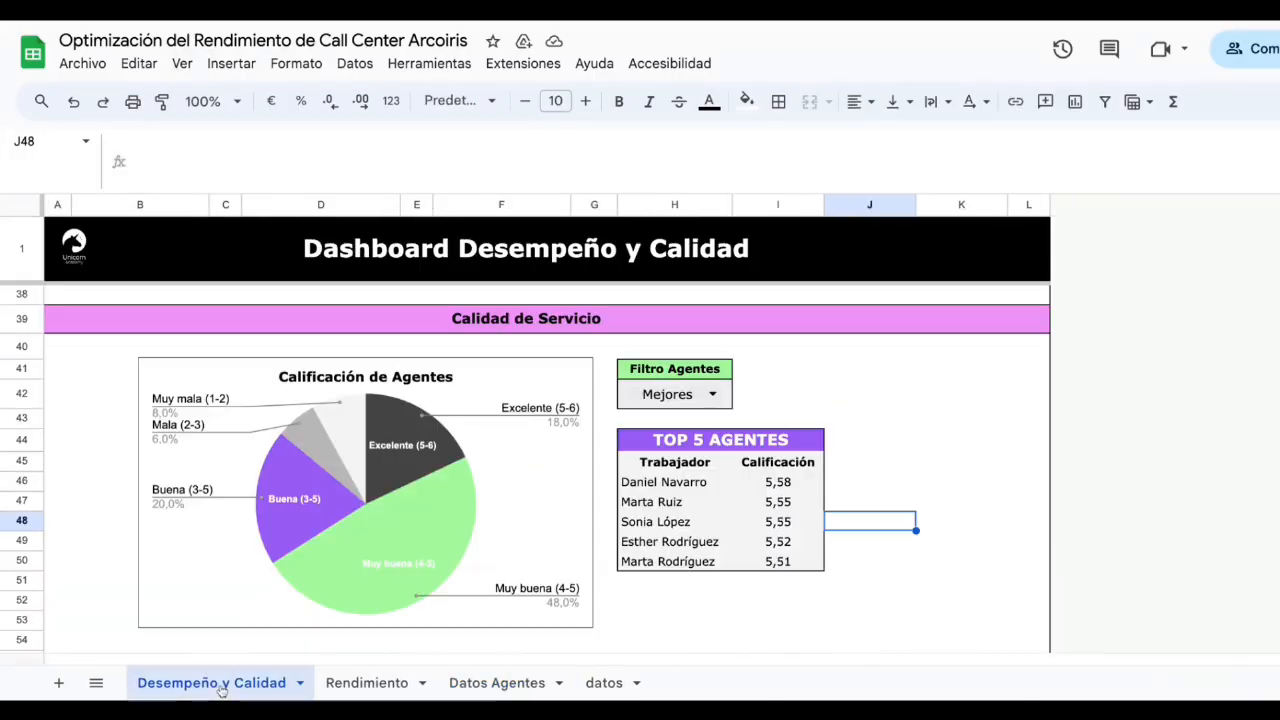
Switch the Calidad de Servicio agent filter to Peores and back to Mejores
click(705, 398)
click(714, 453)
click(710, 396)
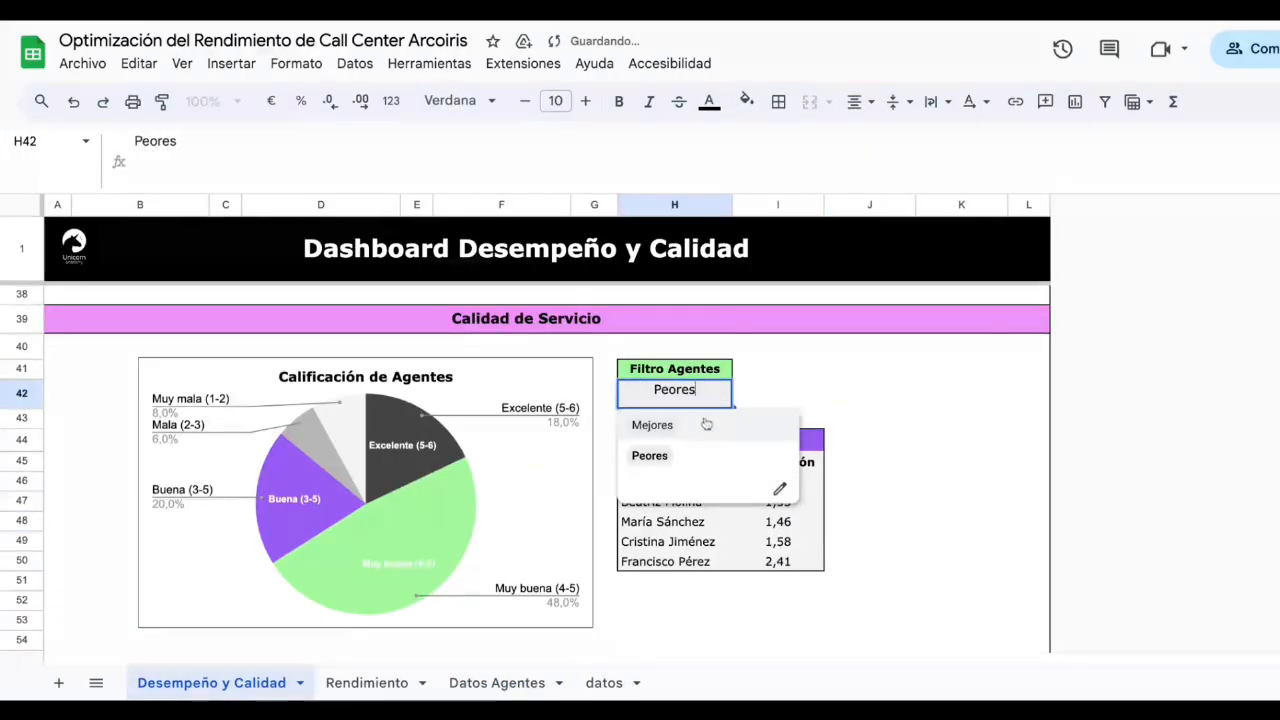
click(706, 424)
Select the agent rows B4:M17 on the Datos Agentes sheet, and go back to the Desempeño y Calidad dashboard
click(495, 683)
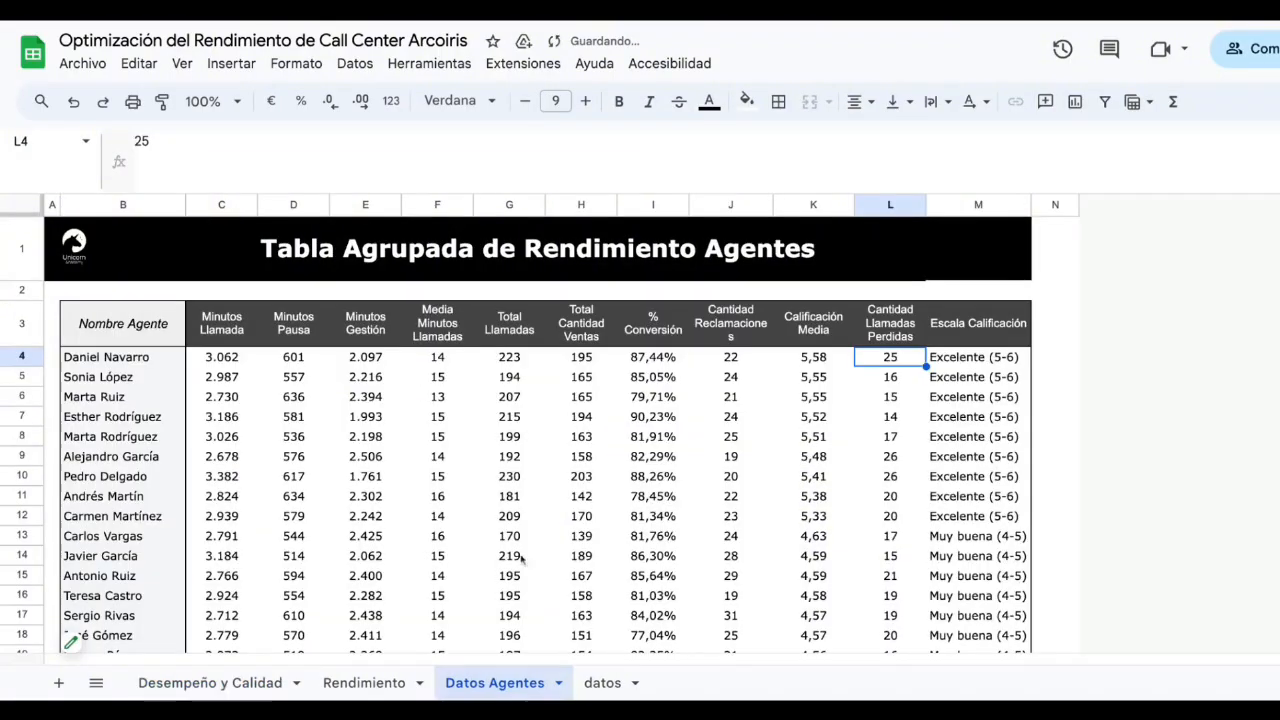
drag(106, 357, 990, 615)
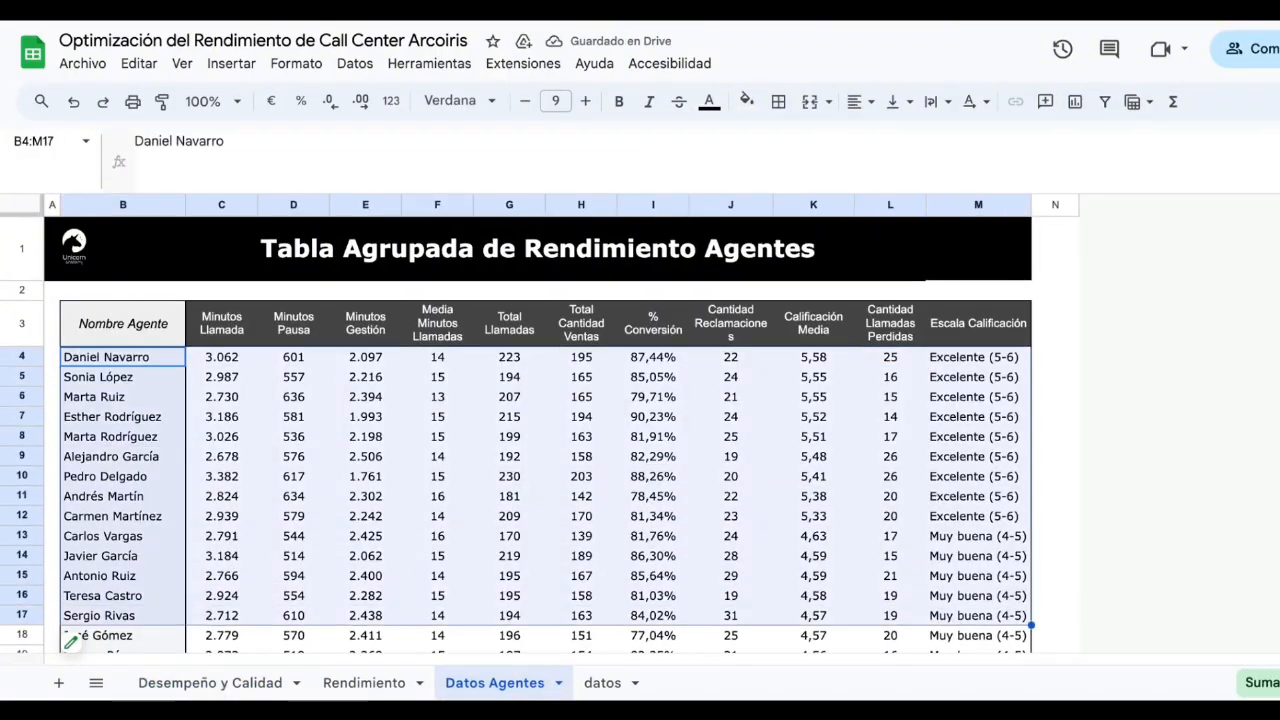
click(210, 683)
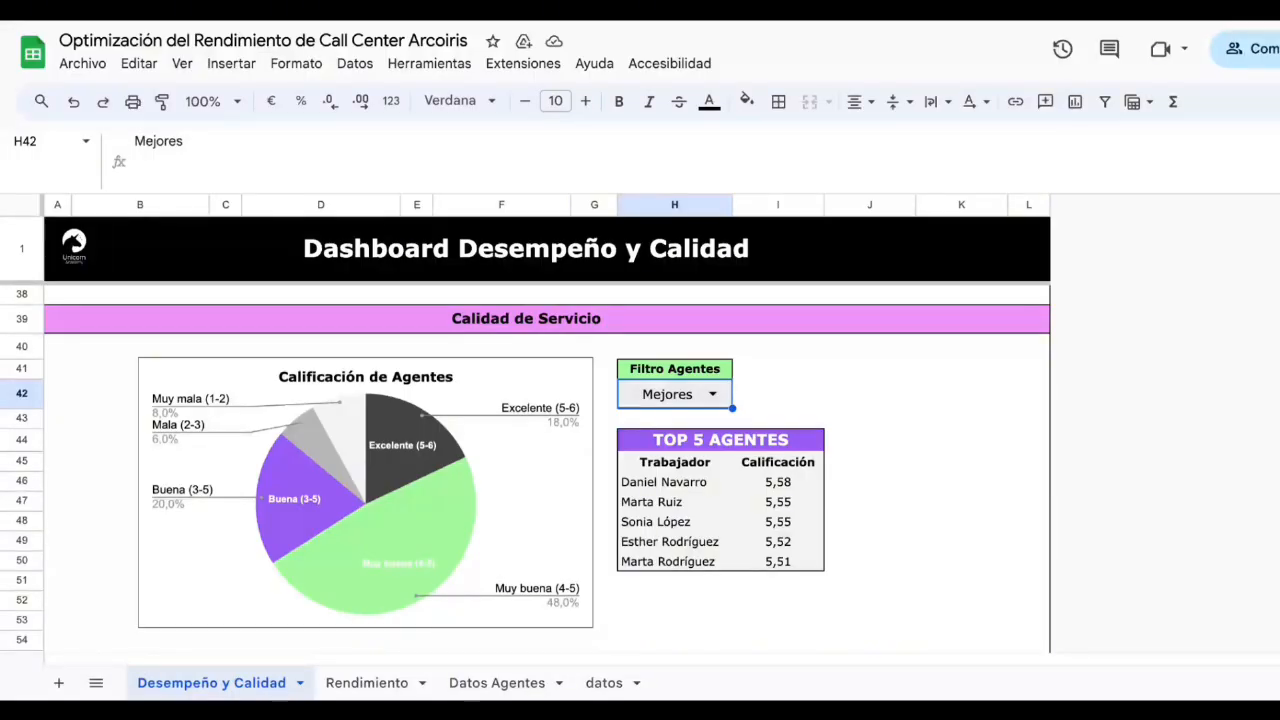
Review the complaints, sales and service-quality sections of the Desempeño y Calidad dashboard
scroll(957, 502, up, 8)
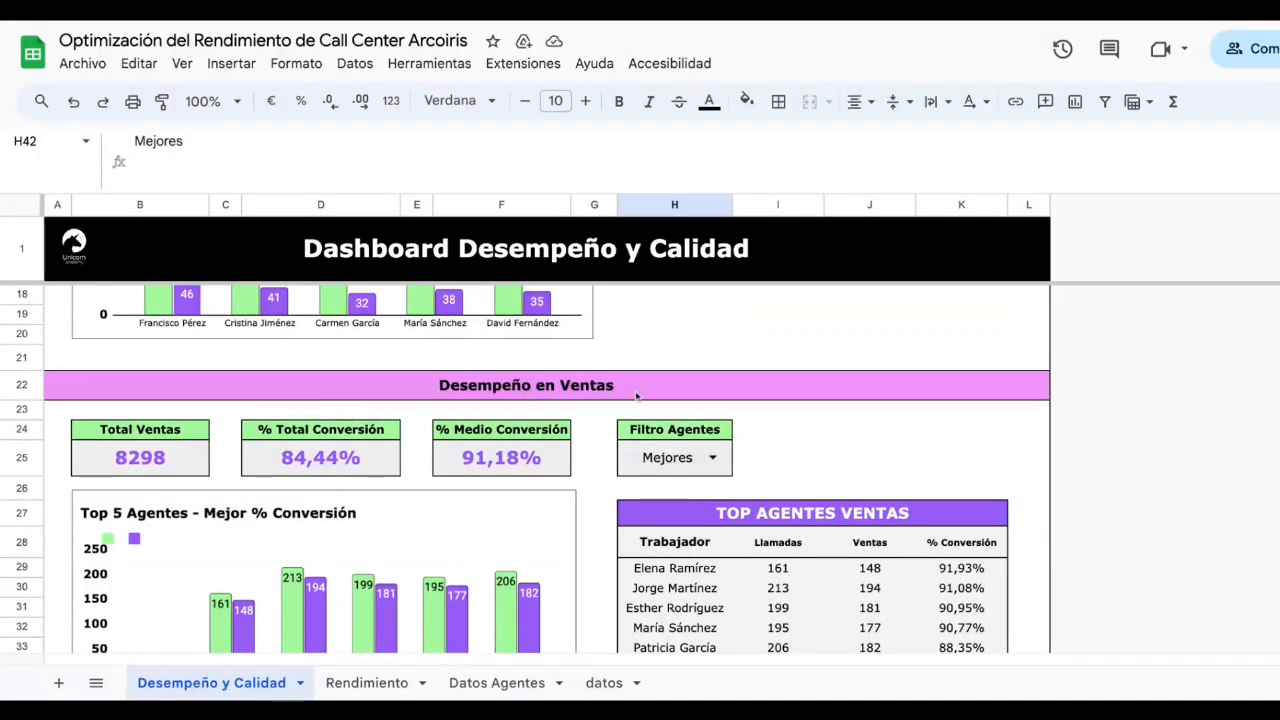
scroll(590, 519, up, 6)
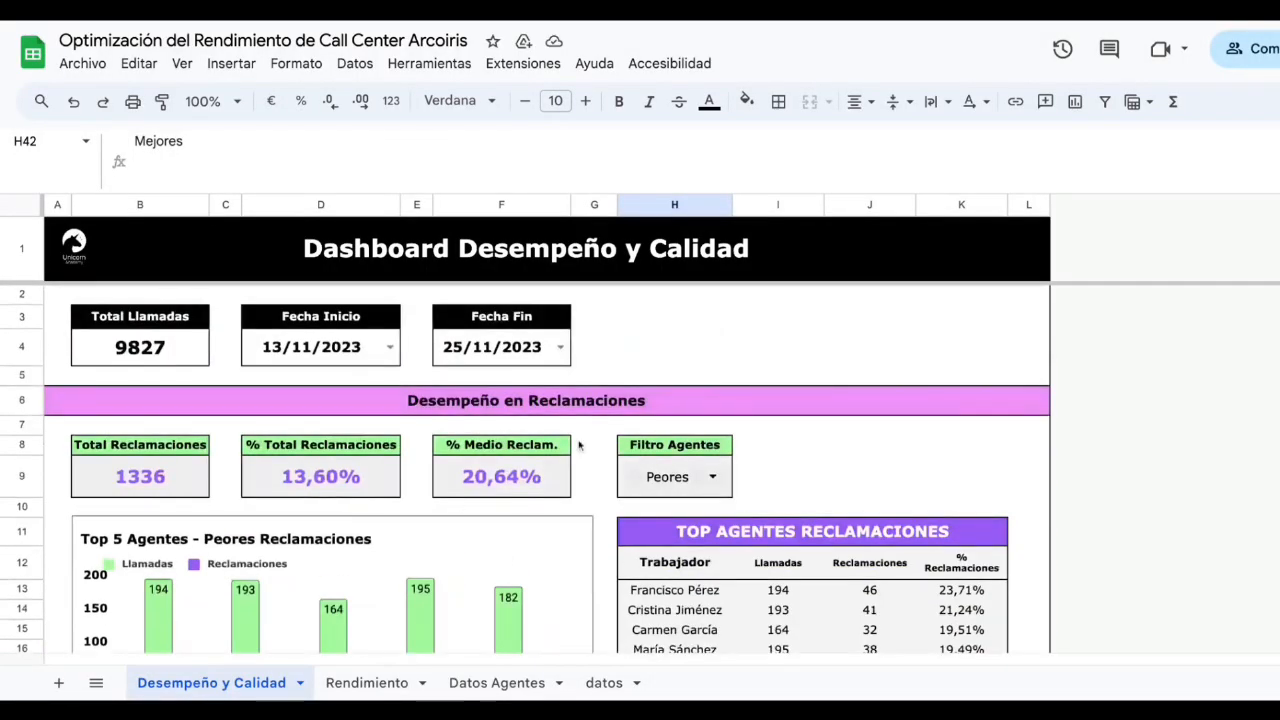
scroll(690, 495, down, 15)
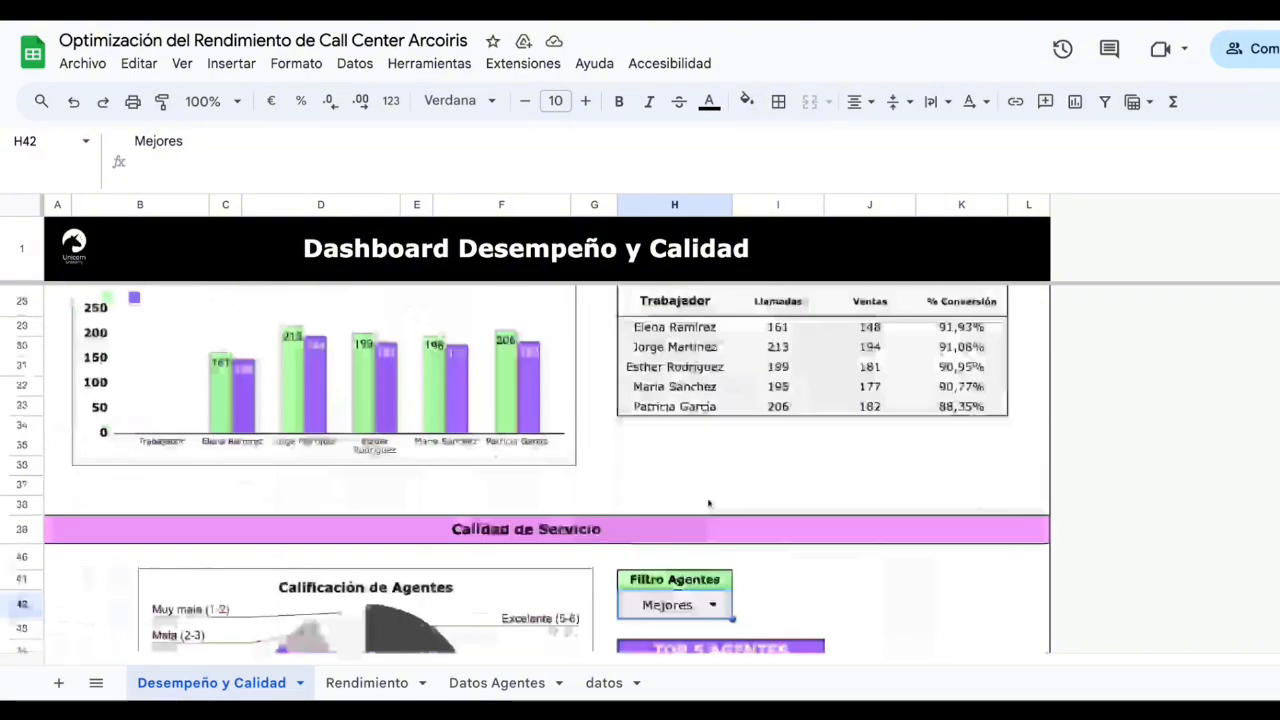
scroll(710, 506, up, 15)
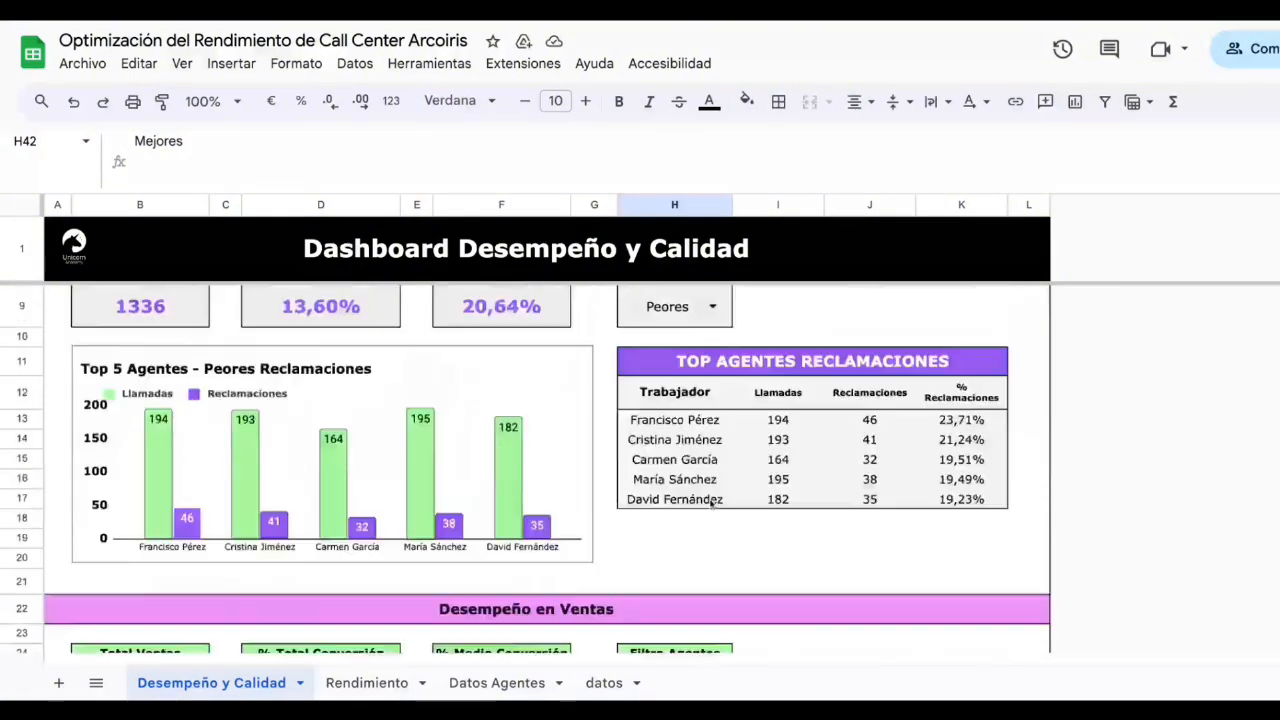